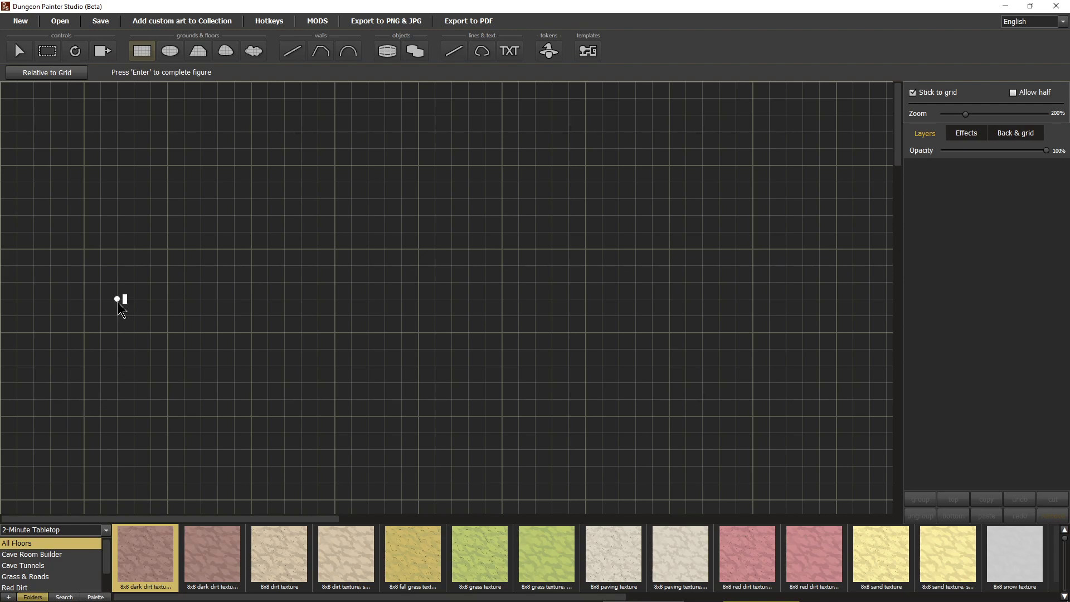
Lay a 25 by 25 square floor near the map's upper-left corner using the second 8x8 dark dirt texture
scroll(139, 356, down, 3)
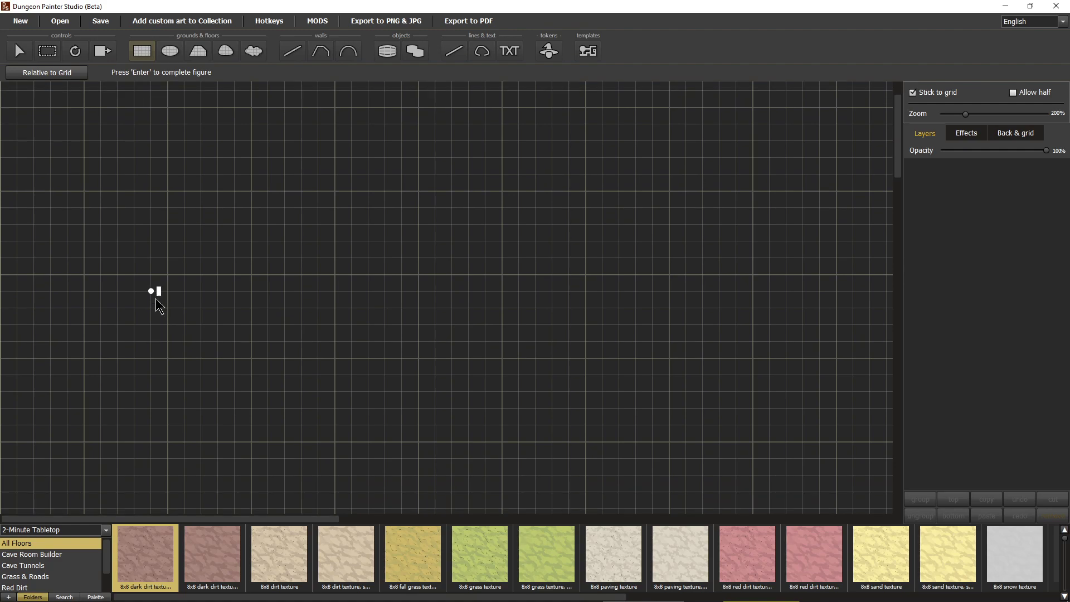
scroll(156, 297, down, 3)
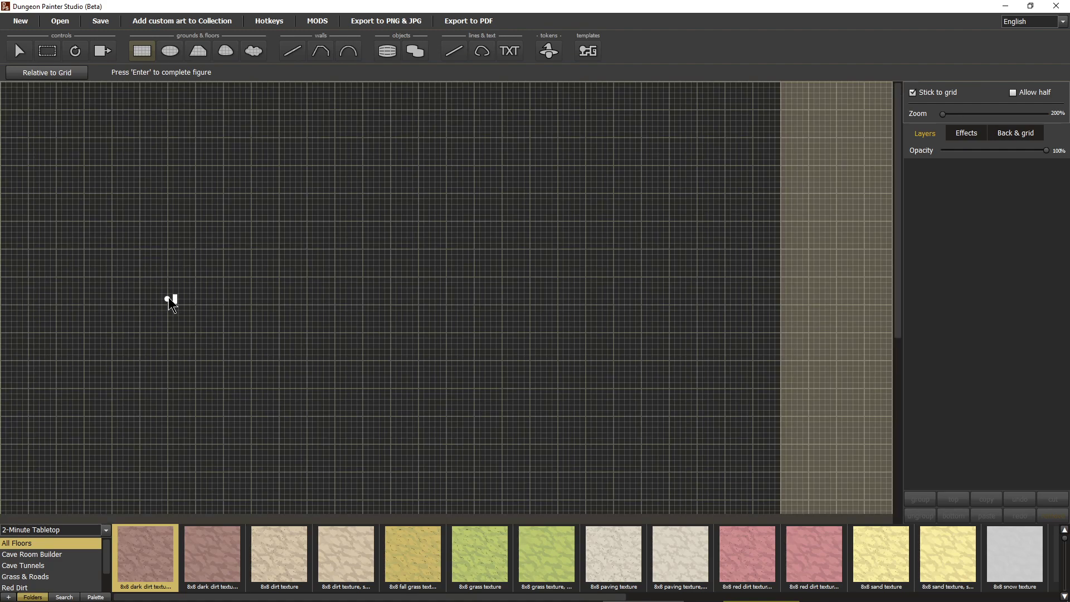
click(225, 575)
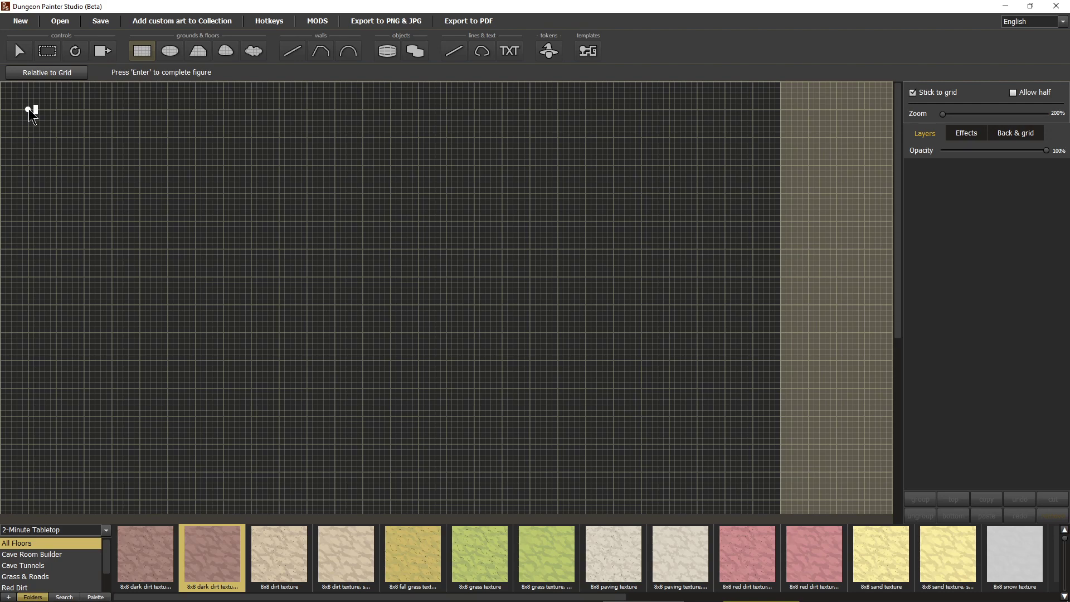
drag(28, 109, 167, 249)
scroll(92, 203, up, 3)
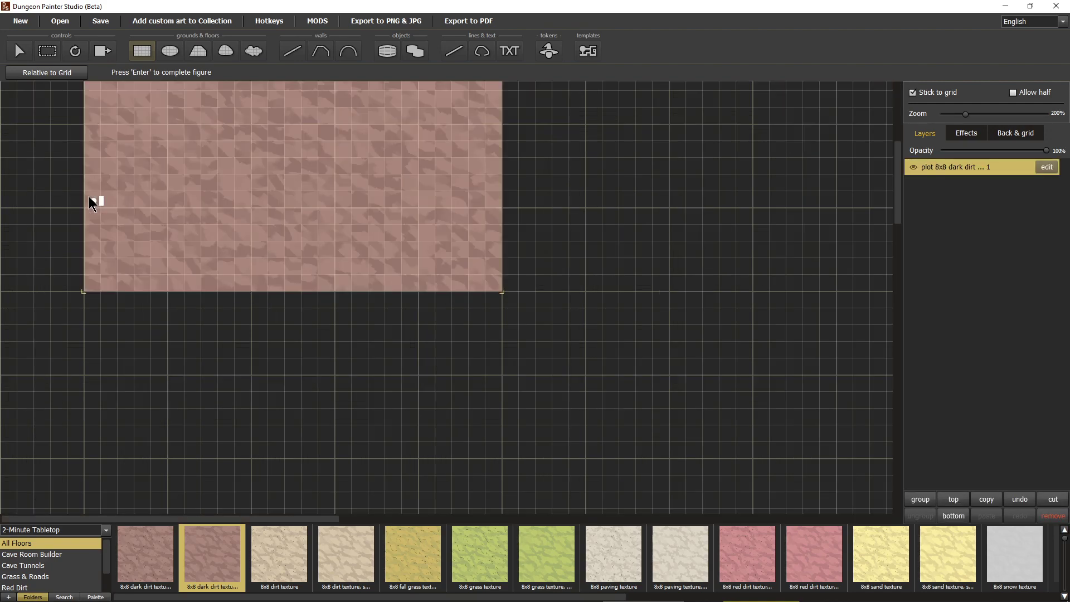
drag(301, 211, 306, 426)
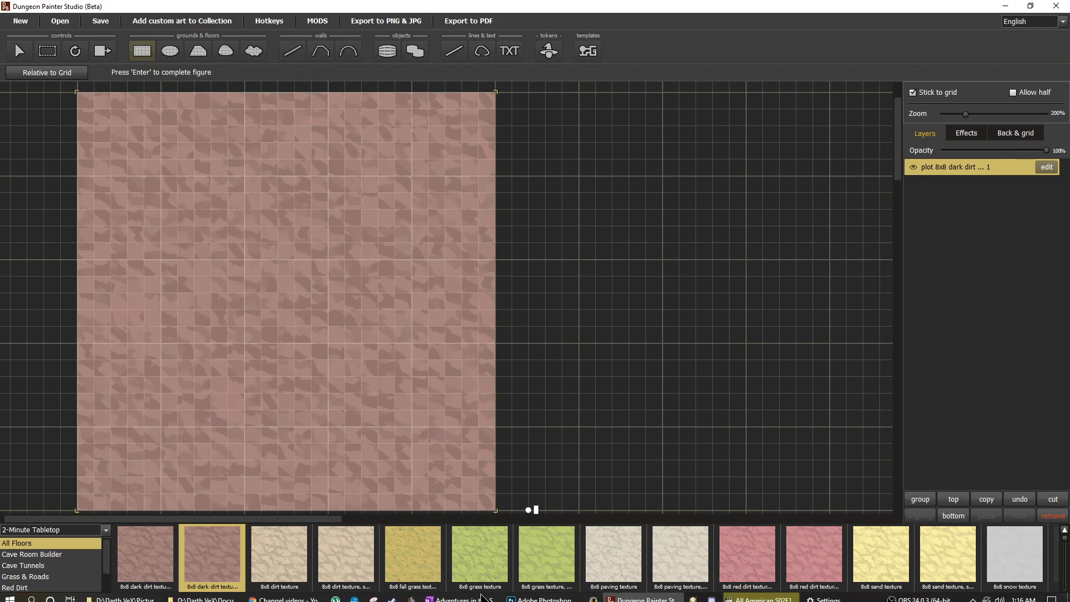
Cover the dirt floor with a matching square of the Ocean, tropical texture and lower the ocean layer's opacity
click(874, 598)
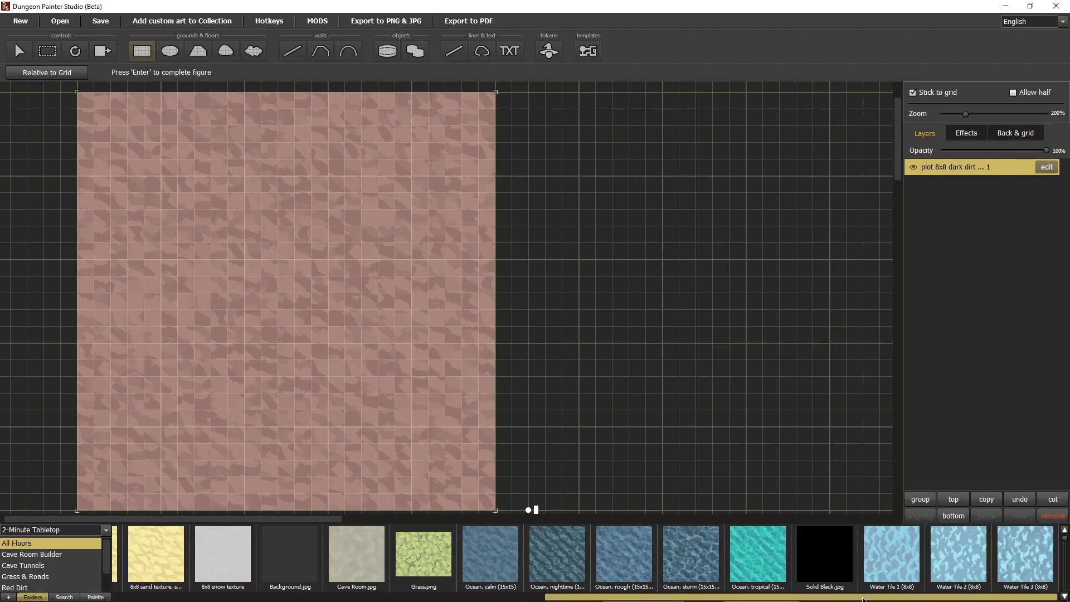
click(765, 552)
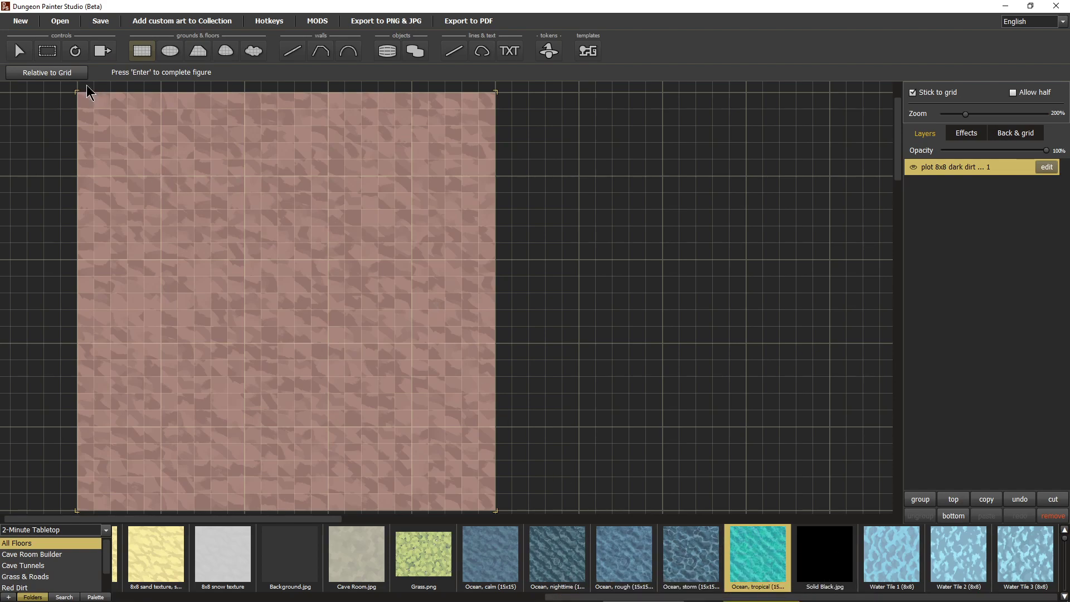
drag(80, 92, 498, 492)
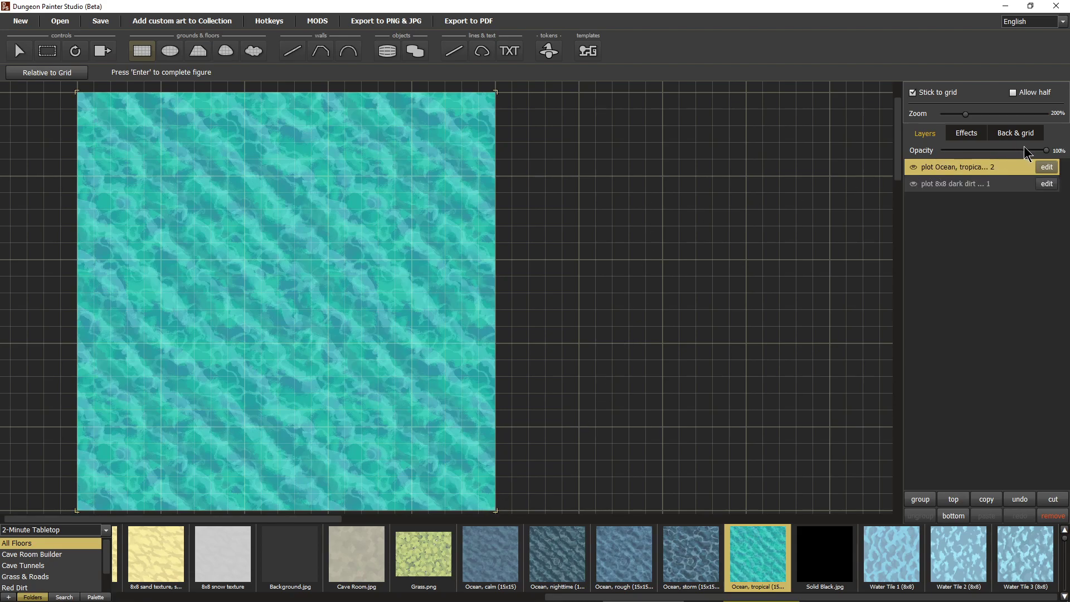
drag(1046, 150, 994, 152)
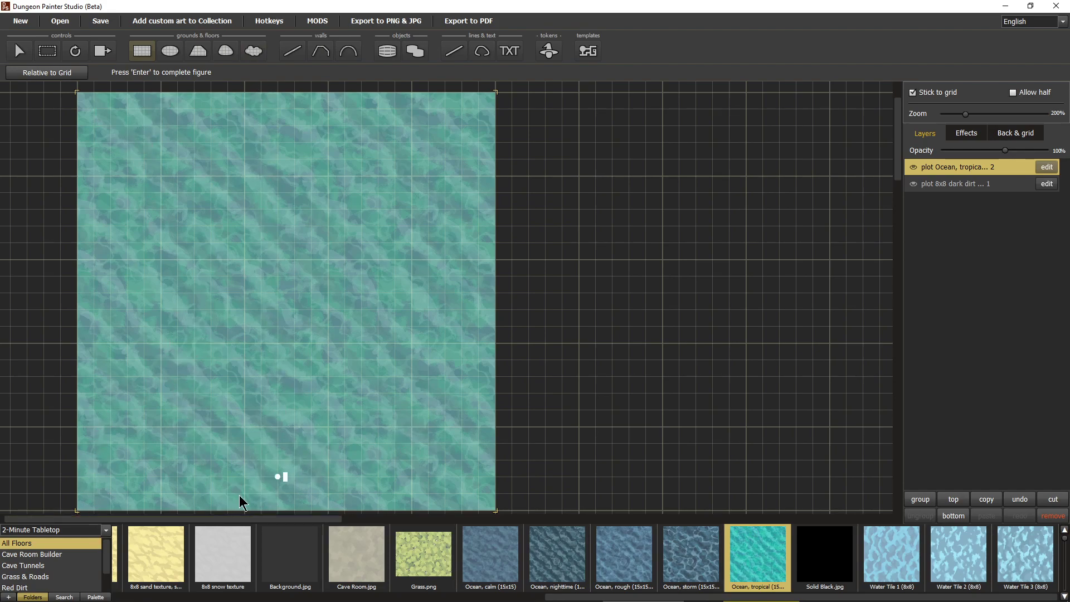
Choose the second 8x8 grass texture variant as the floor material
drag(551, 597, 118, 599)
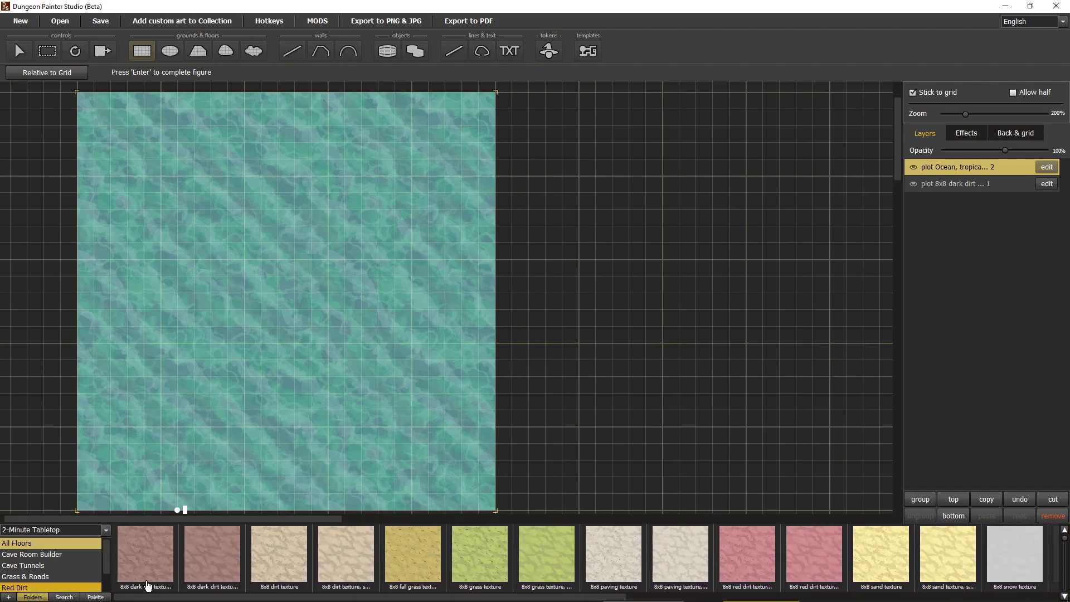
click(544, 566)
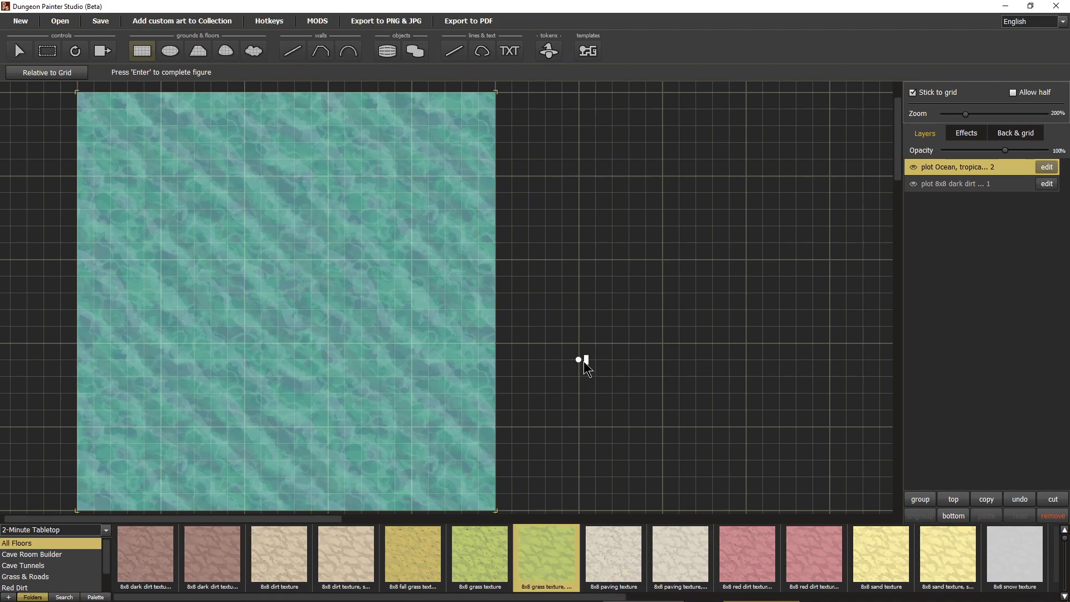
drag(547, 459, 607, 450)
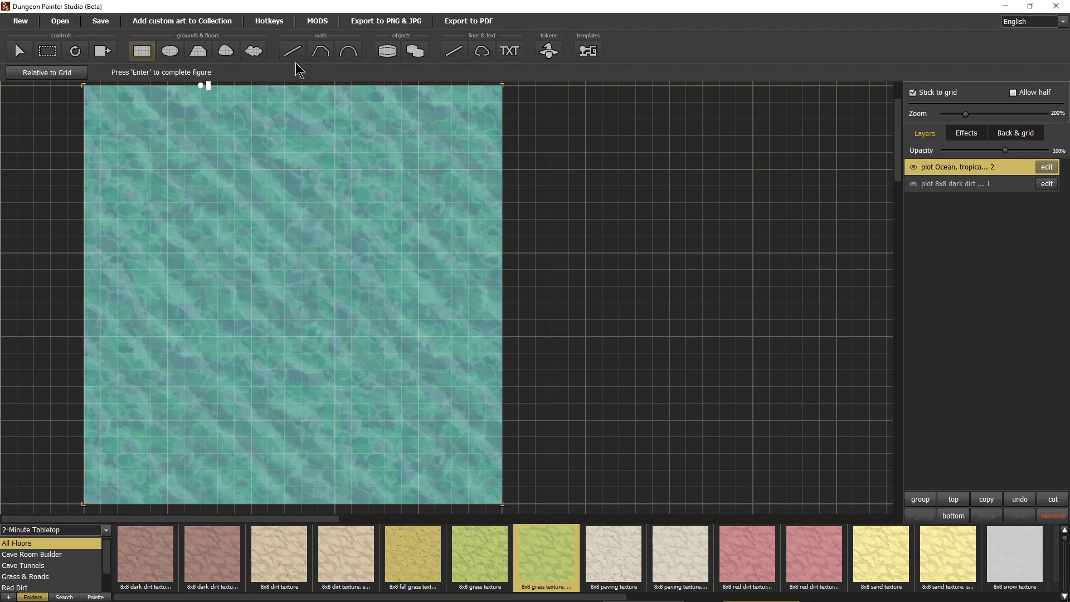
scroll(299, 222, up, 2)
scroll(304, 220, up, 1)
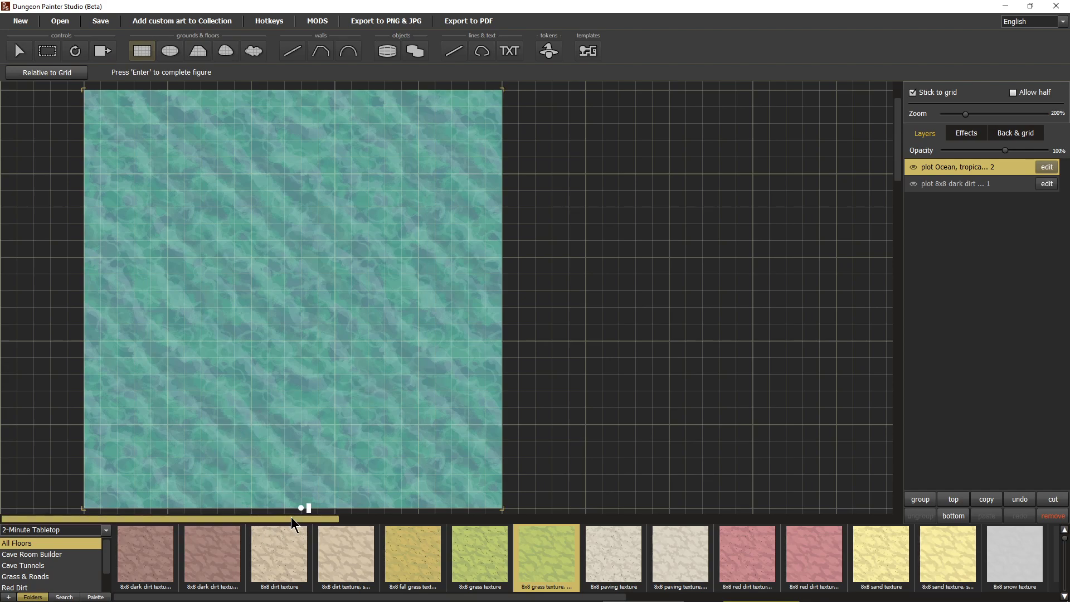
scroll(310, 460, up, 1)
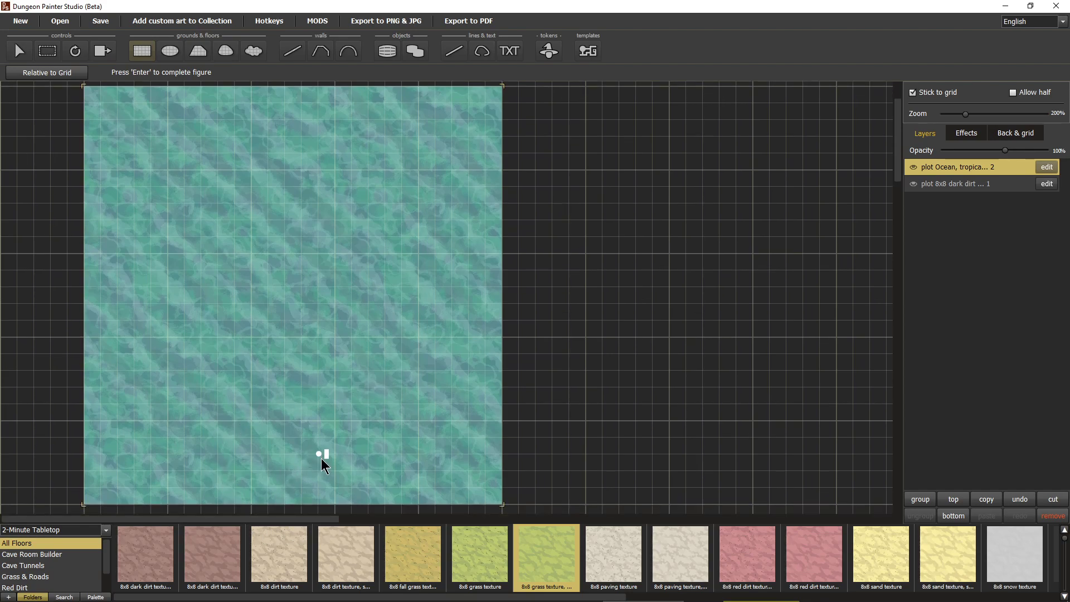
scroll(323, 466, down, 1)
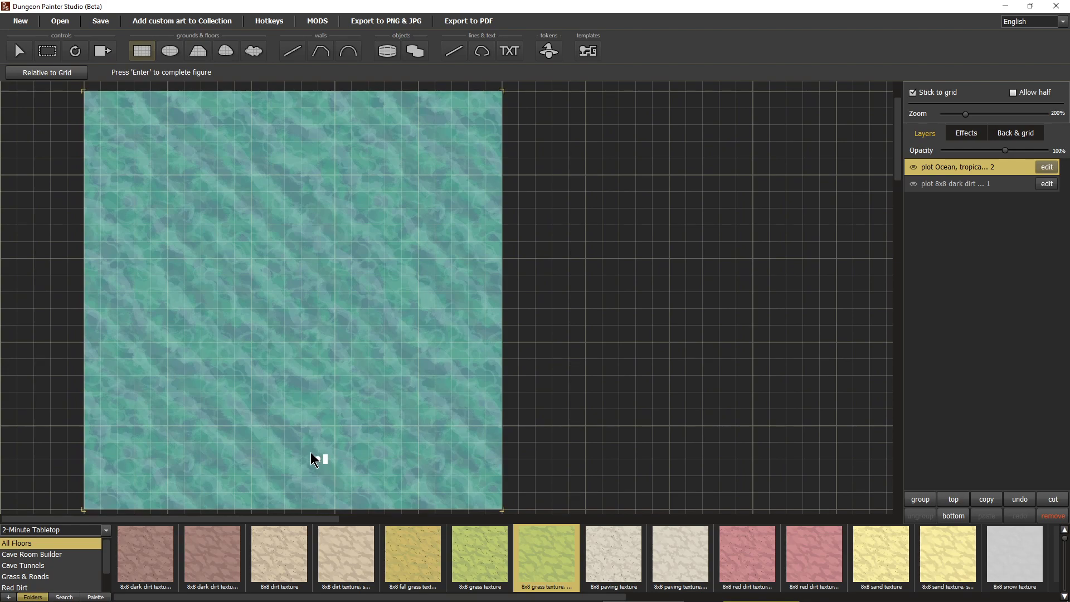
scroll(240, 422, down, 1)
scroll(243, 423, up, 1)
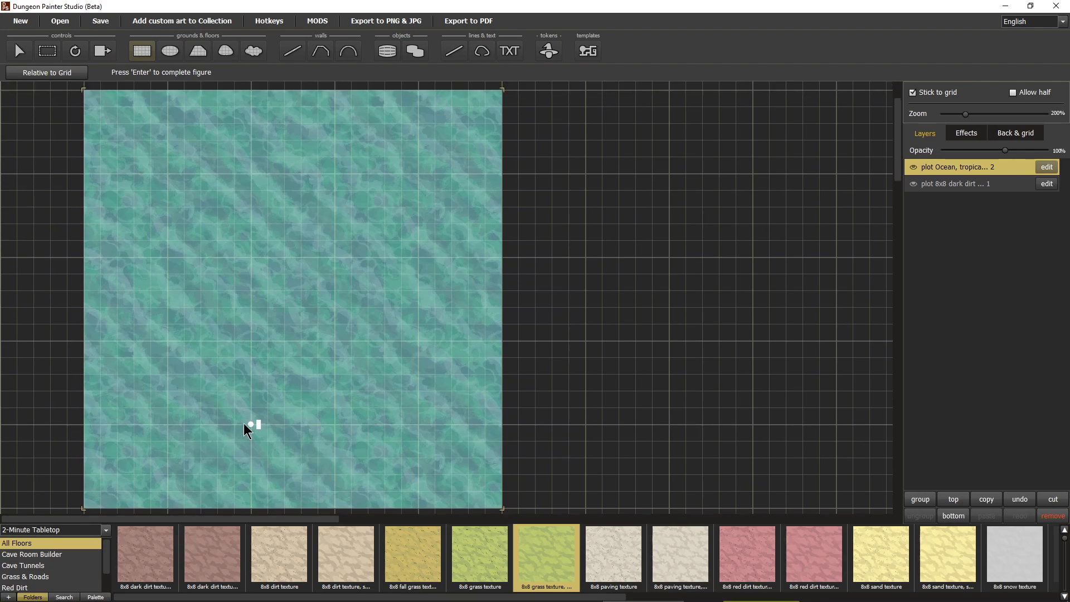
drag(243, 423, 243, 423)
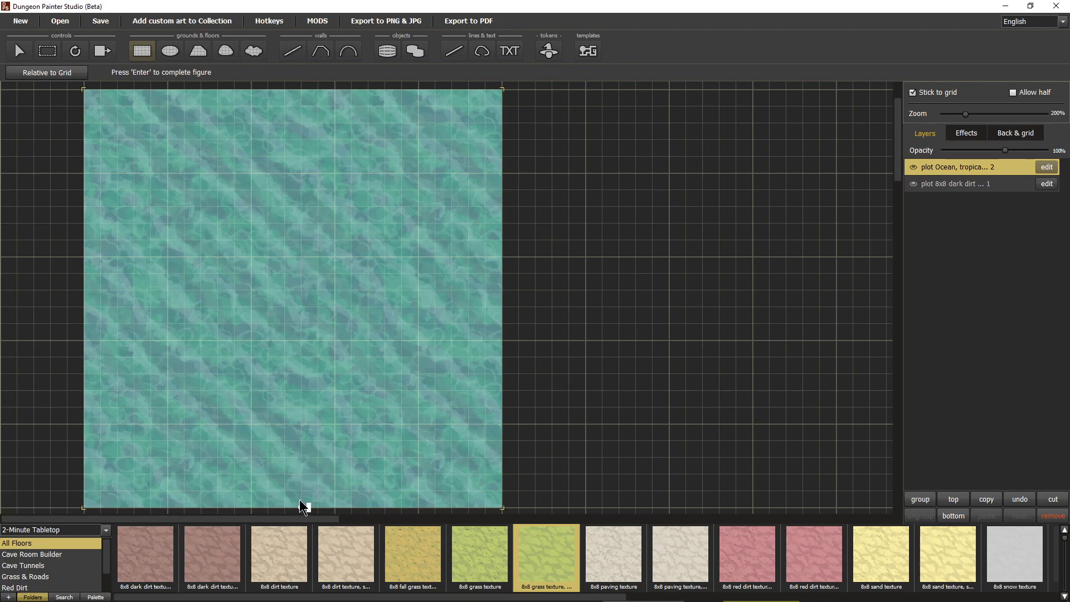
scroll(254, 490, down, 2)
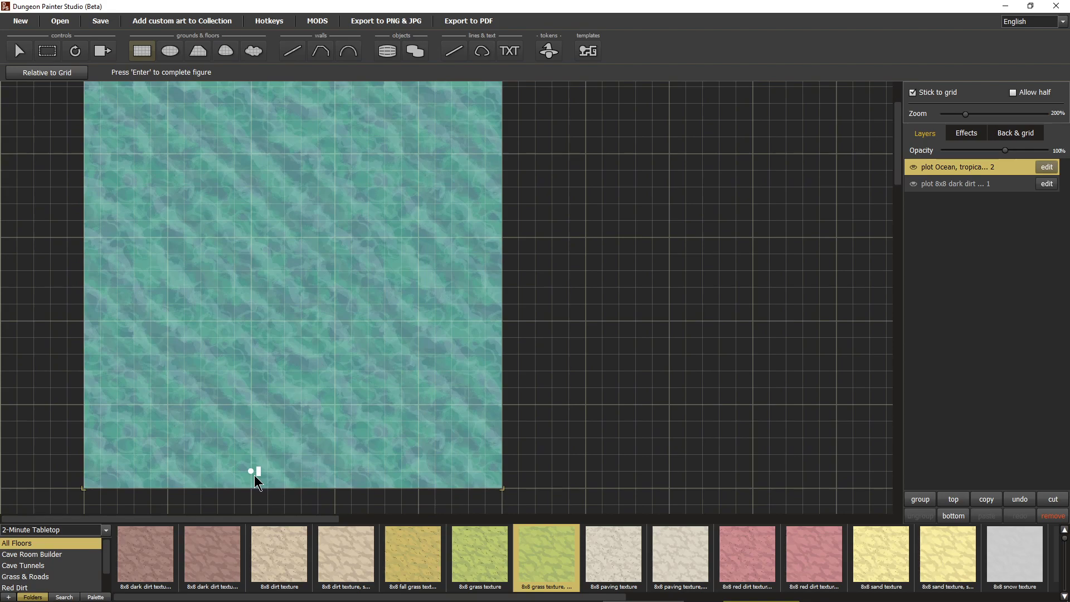
scroll(301, 455, up, 2)
drag(316, 455, 326, 459)
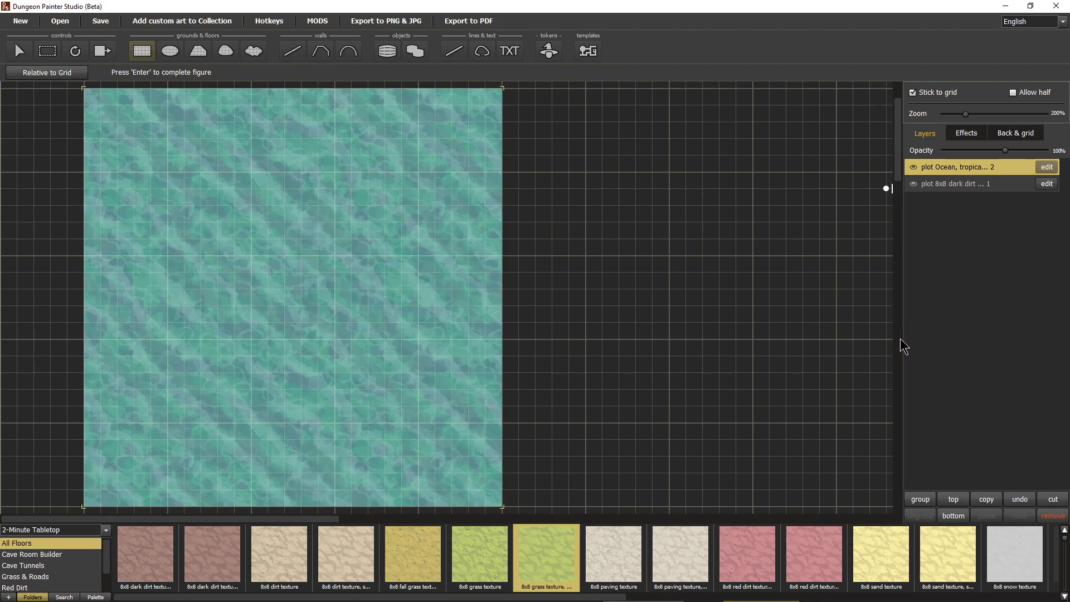
Paint a filled vertical strip of grass down the map's middle, between the dirt and ocean layers, with the largest grid brush
click(984, 189)
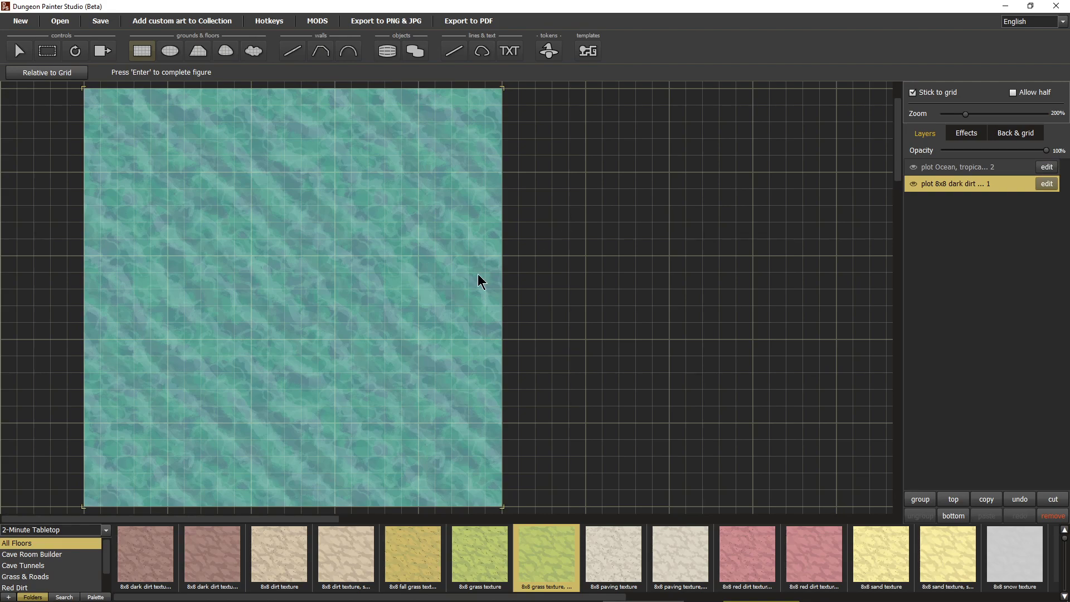
click(249, 55)
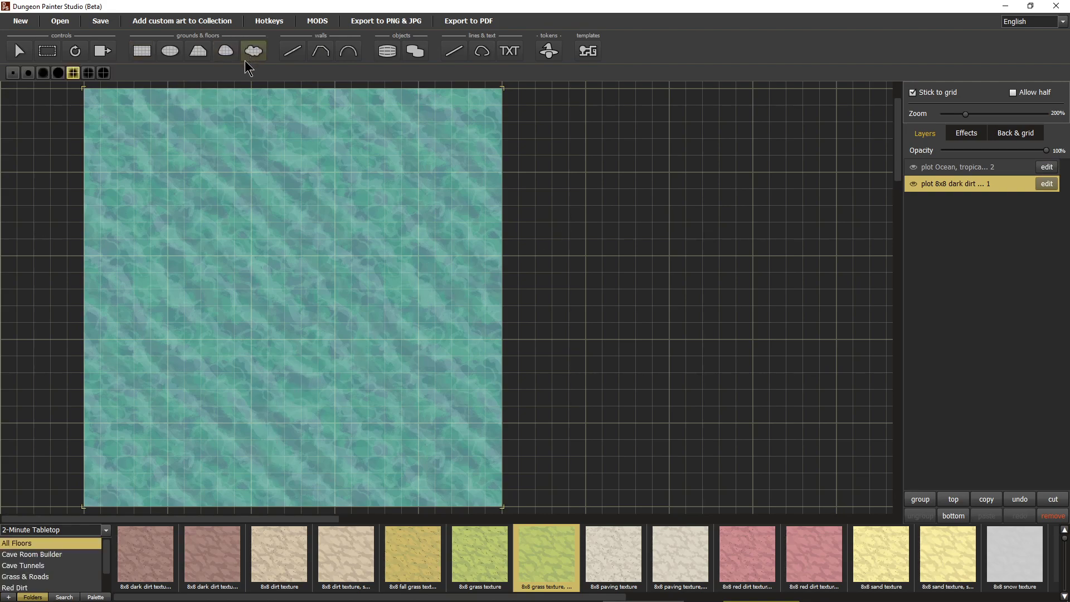
click(104, 77)
mouse_move(249, 439)
mouse_down()
mouse_move(240, 224)
mouse_move(261, 81)
mouse_move(276, 207)
mouse_move(266, 329)
mouse_move(254, 195)
mouse_up()
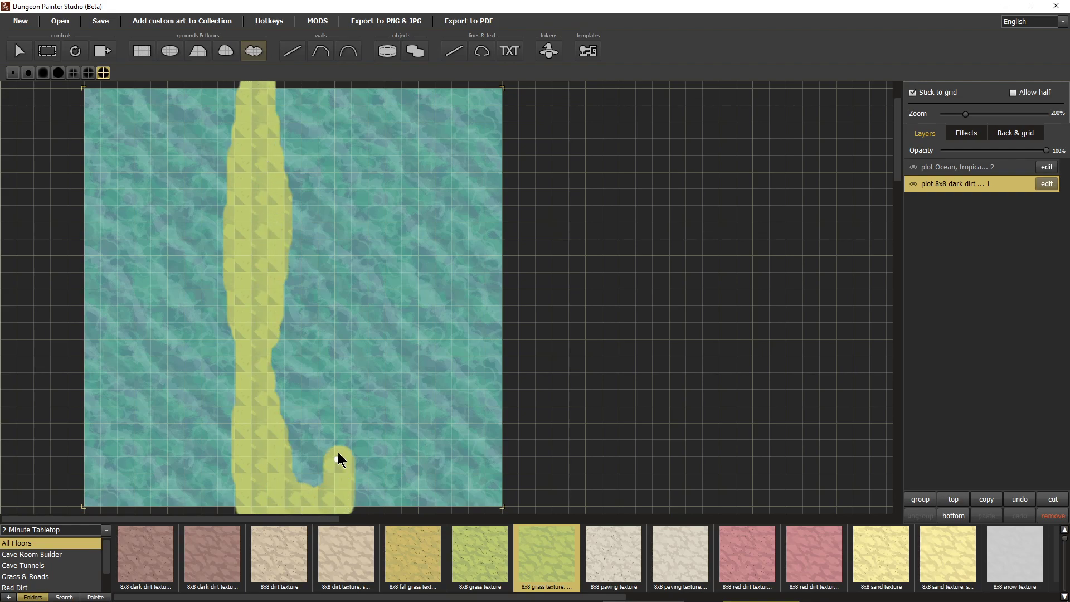
drag(338, 464, 342, 350)
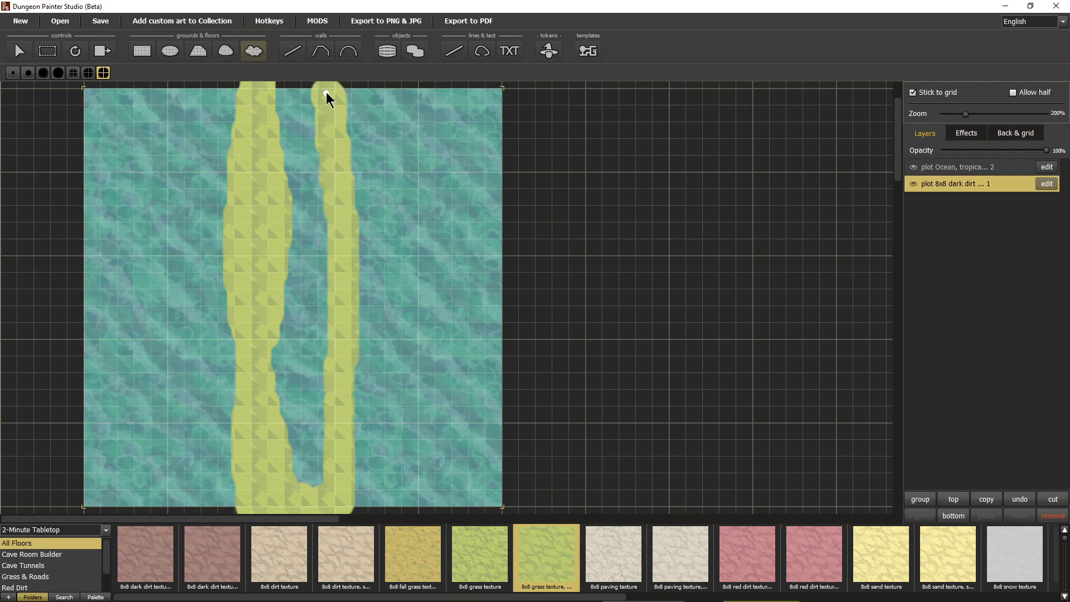
mouse_move(309, 117)
mouse_down()
mouse_move(337, 328)
mouse_move(282, 127)
mouse_up()
mouse_move(297, 188)
mouse_down()
mouse_move(302, 369)
mouse_move(277, 202)
mouse_up()
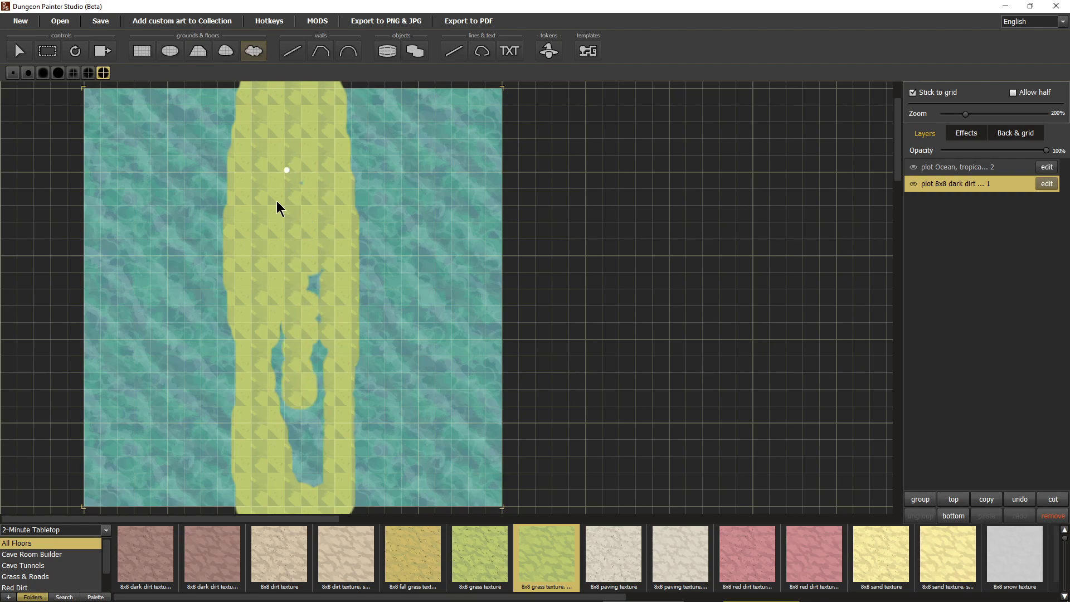
mouse_move(317, 282)
mouse_down()
mouse_move(324, 380)
mouse_move(305, 496)
mouse_move(295, 364)
mouse_move(275, 471)
mouse_move(285, 331)
mouse_move(270, 405)
mouse_up()
mouse_move(310, 439)
mouse_down()
mouse_move(284, 476)
mouse_move(284, 509)
mouse_move(314, 501)
mouse_move(278, 470)
mouse_move(273, 422)
mouse_move(307, 408)
mouse_move(308, 336)
mouse_move(276, 206)
mouse_move(293, 107)
mouse_move(321, 93)
mouse_move(321, 137)
mouse_move(271, 185)
mouse_move(275, 262)
mouse_move(314, 329)
mouse_move(260, 424)
mouse_move(309, 506)
mouse_up()
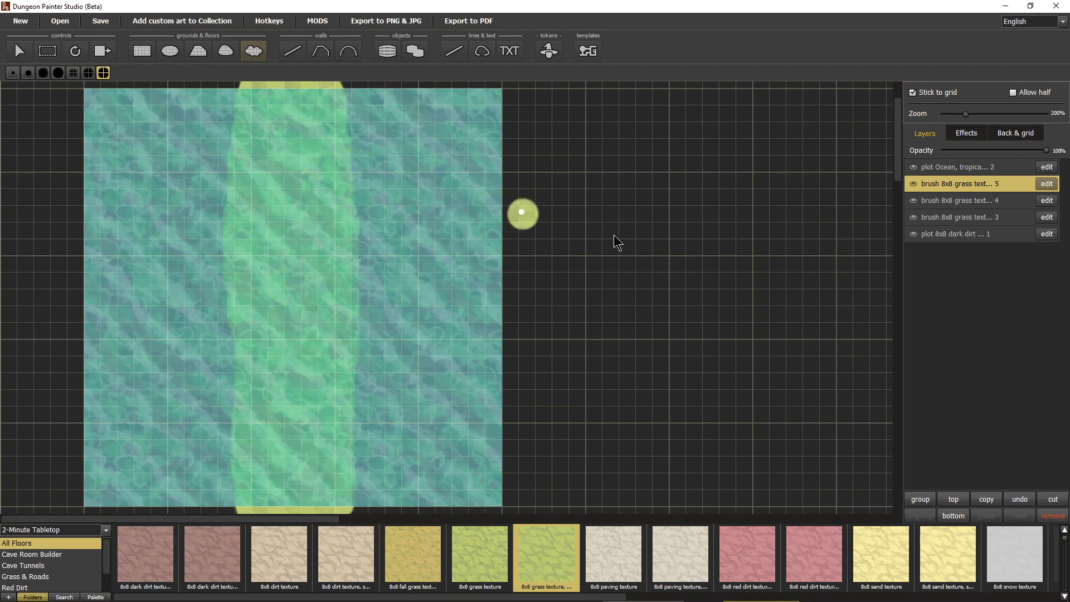
Group the three grass brush layers together
shift+click(962, 217)
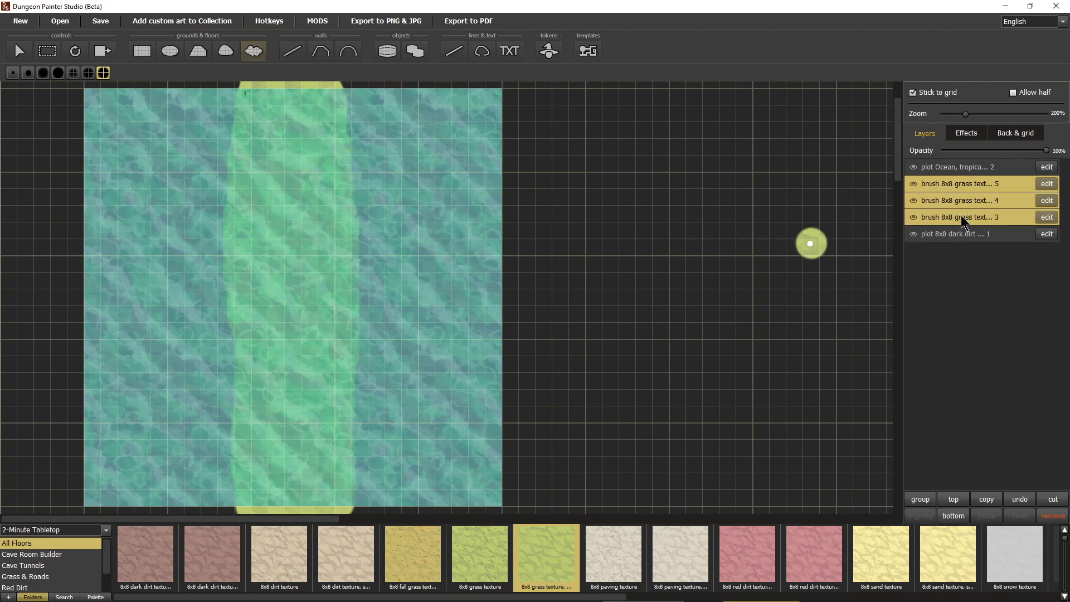
click(920, 499)
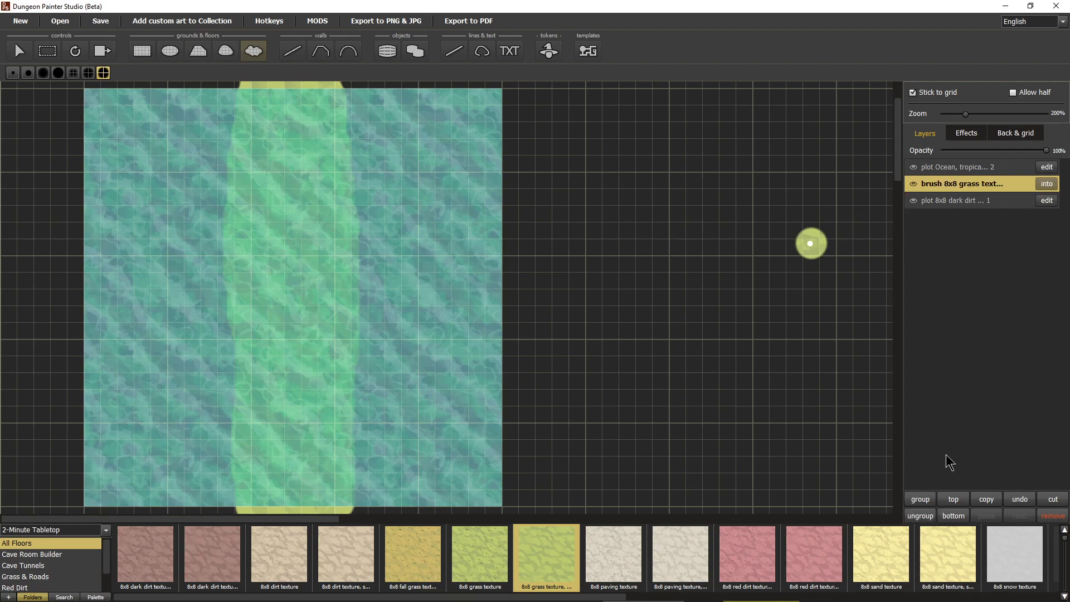
click(967, 199)
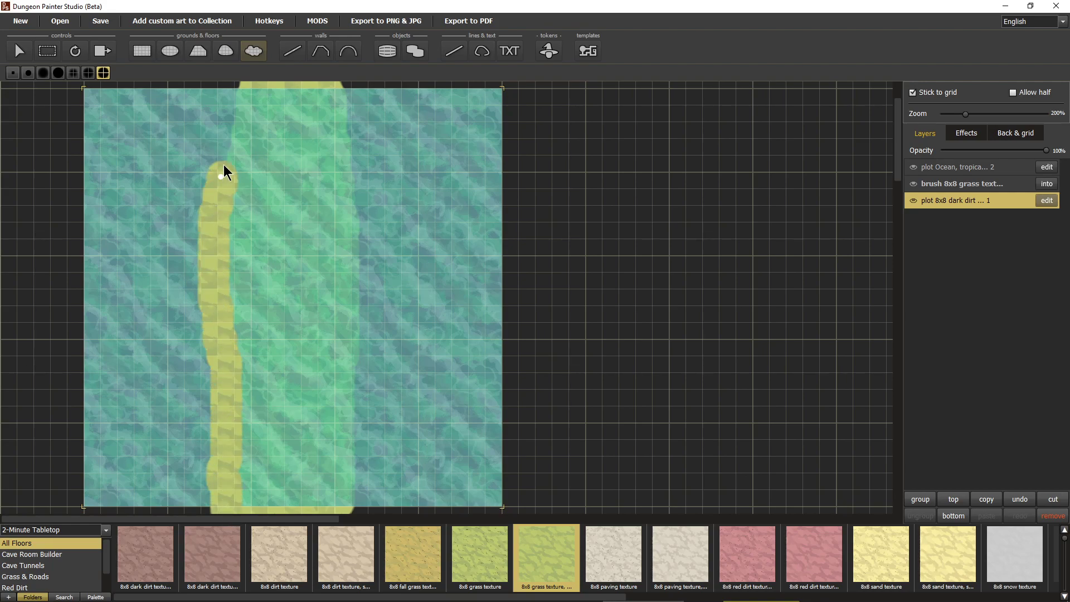
mouse_move(227, 78)
mouse_down()
mouse_move(321, 128)
mouse_move(354, 93)
mouse_move(347, 82)
mouse_move(433, 208)
mouse_move(333, 179)
mouse_up()
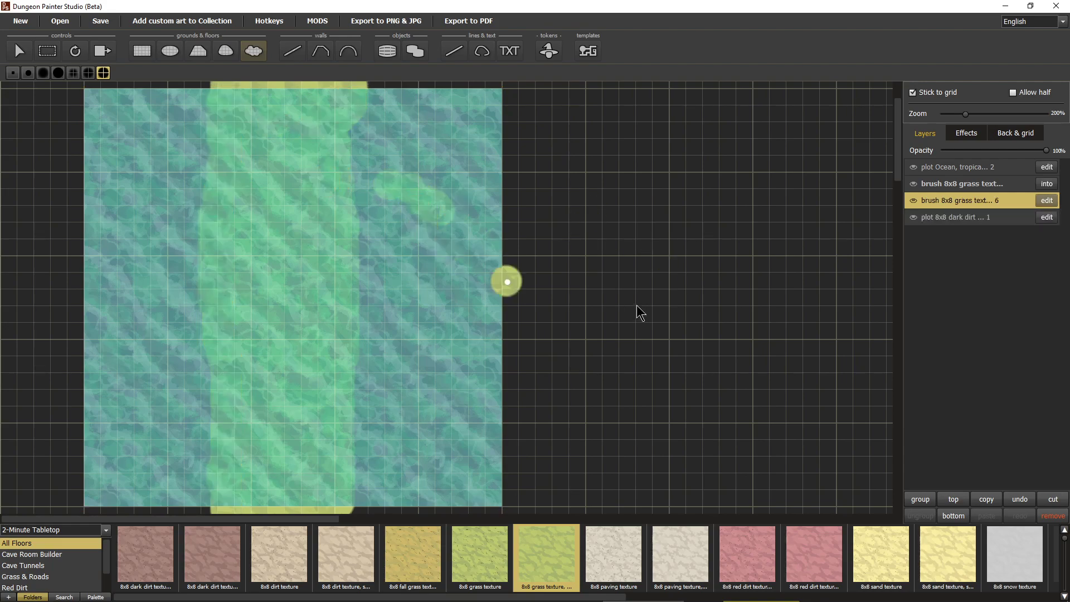
key(ctrl+z)
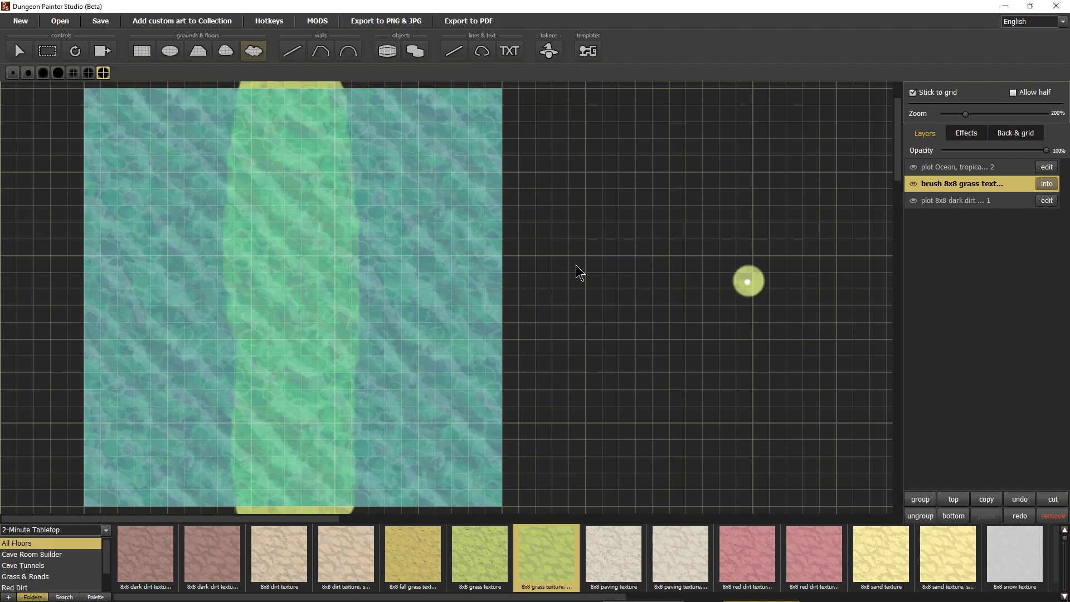
Widen the grass strip by painting along its left edge on a layer directly above the grass group
click(972, 201)
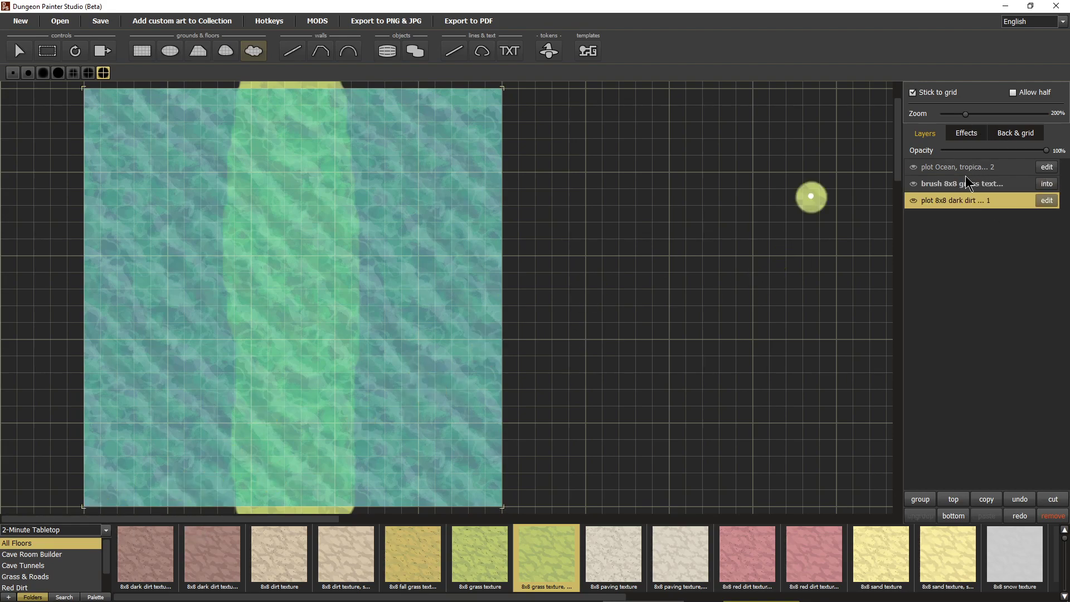
click(965, 178)
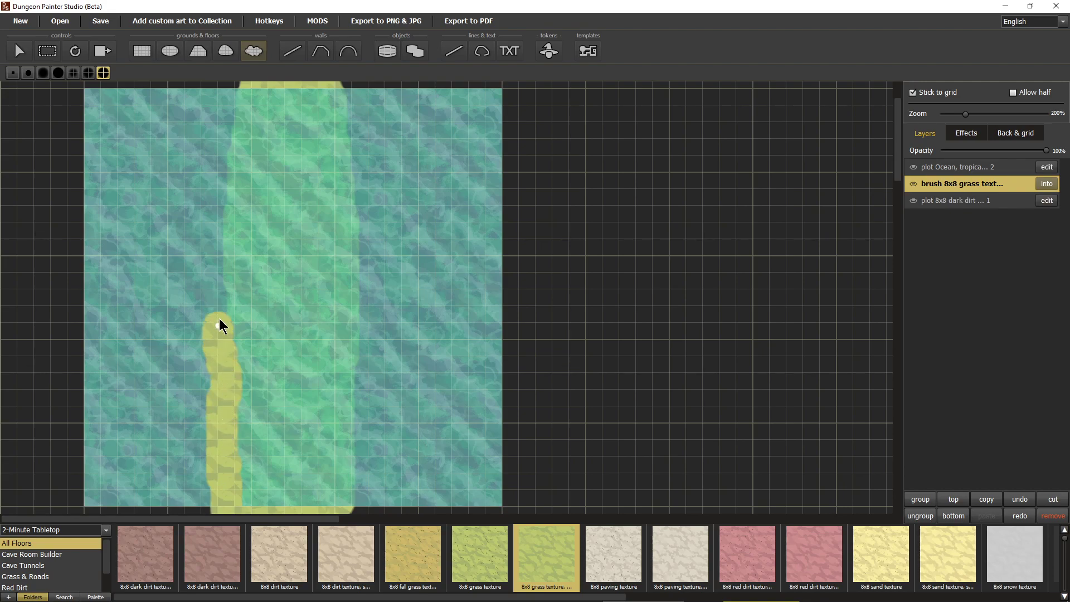
drag(226, 102, 227, 91)
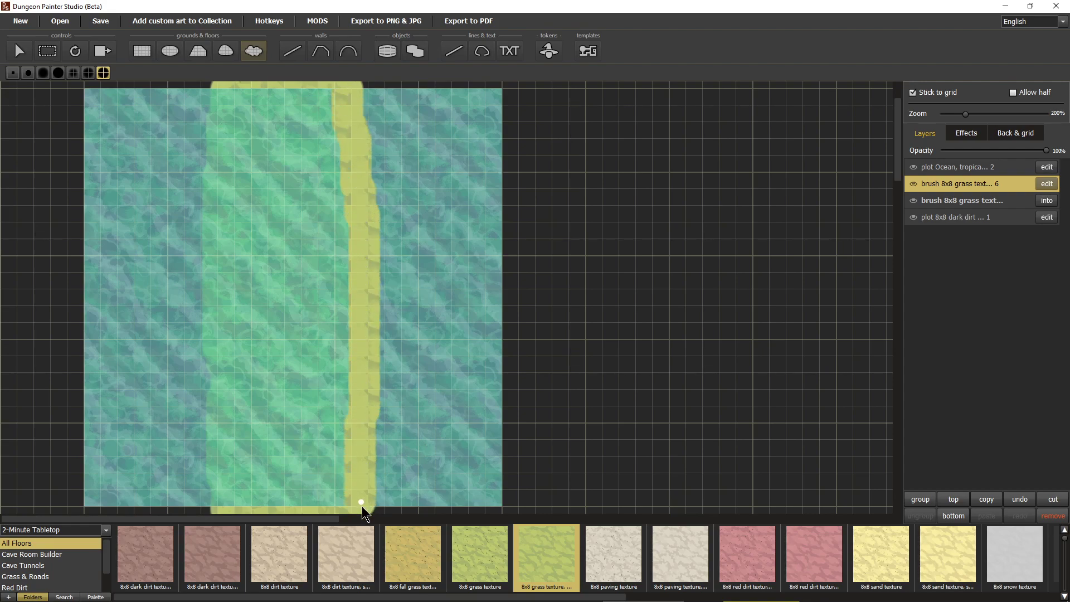
mouse_move(358, 511)
mouse_down()
mouse_move(433, 429)
mouse_move(501, 297)
mouse_up()
mouse_move(536, 356)
mouse_down()
mouse_move(465, 194)
mouse_move(406, 247)
mouse_move(513, 250)
mouse_up()
key(ctrl+z)
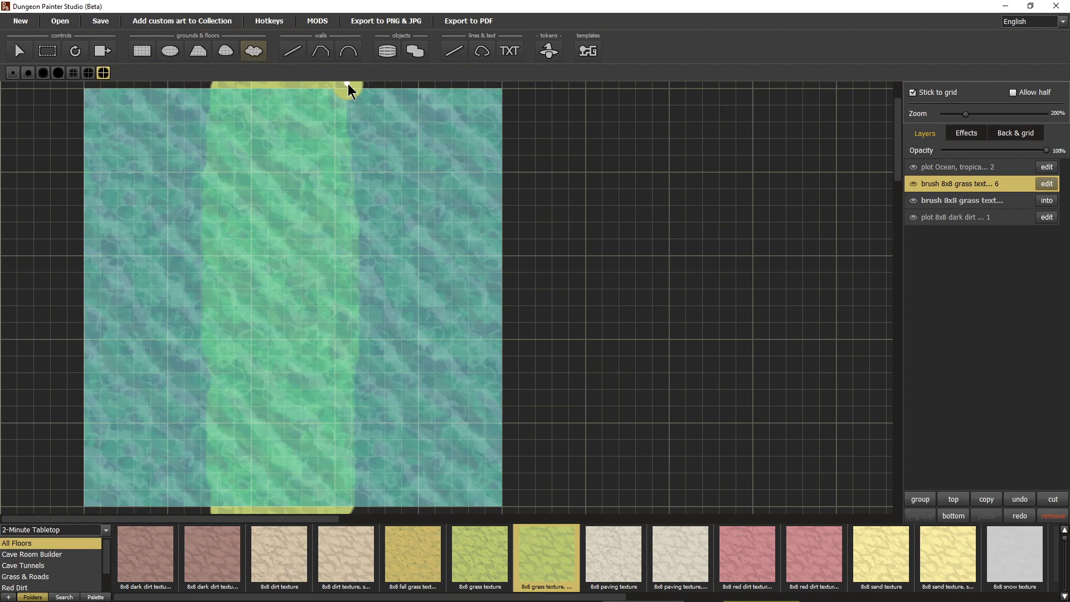
Widen the grass strip by painting along its right edge from the top to the bottom of the map
drag(359, 208, 363, 271)
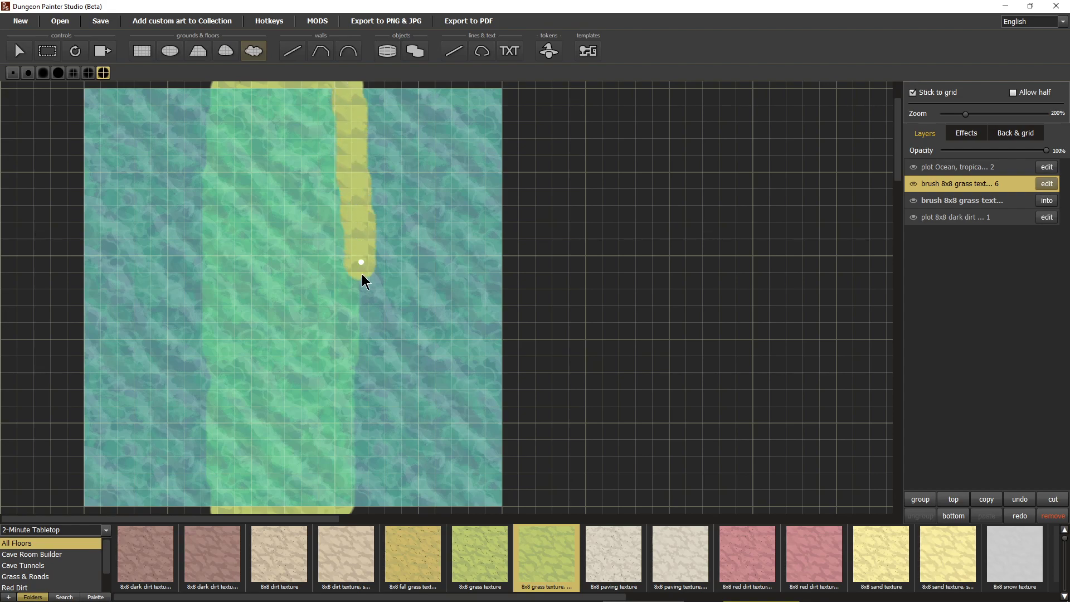
drag(360, 343, 359, 420)
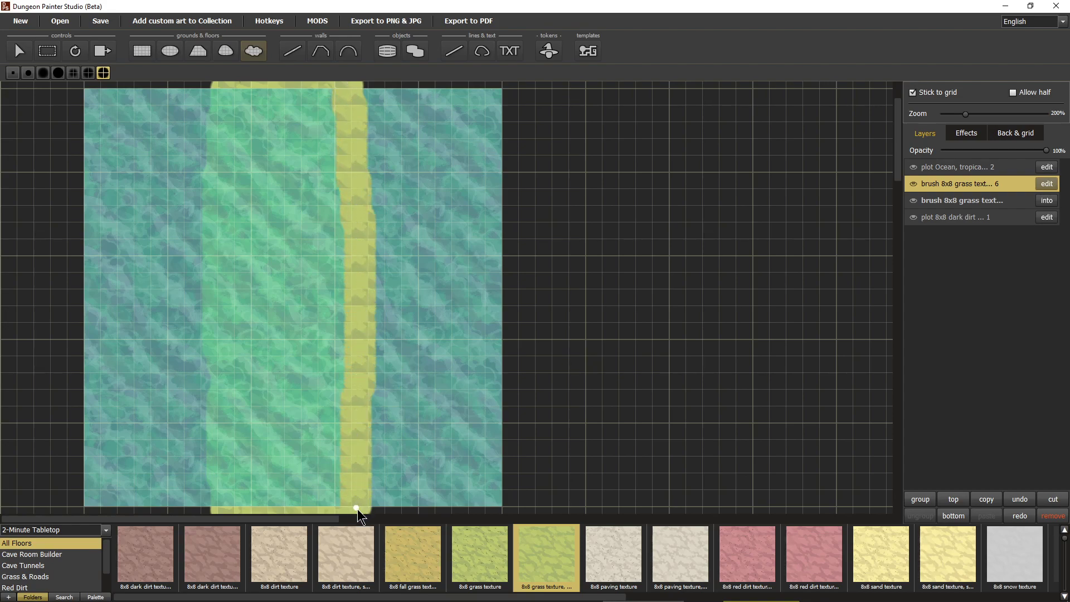
drag(356, 510, 356, 509)
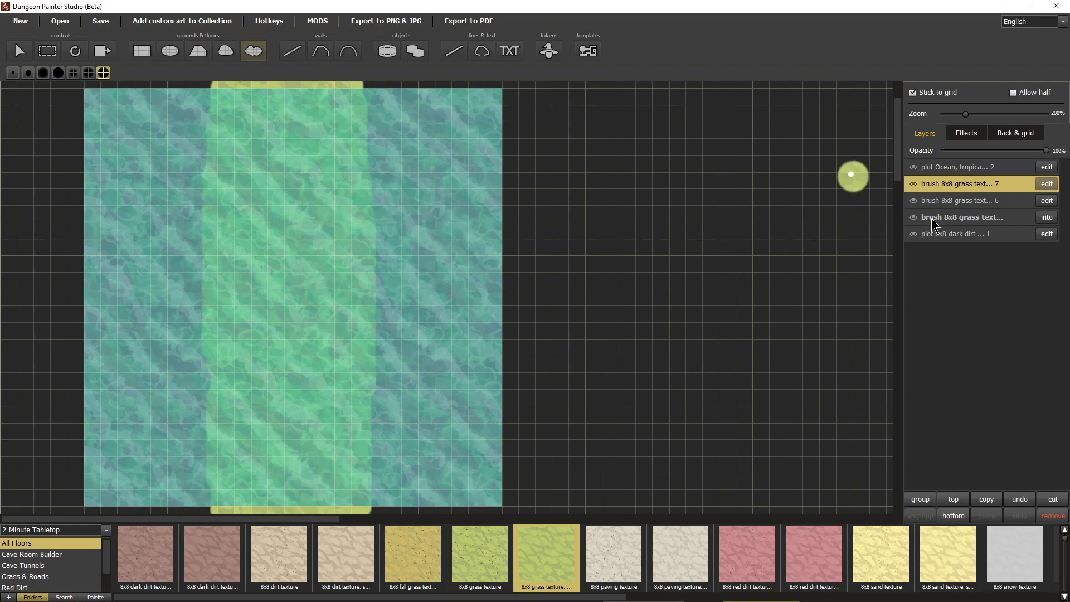
Move the two grass edge layers beneath the grass group and lower the group's opacity
click(959, 202)
shift+click(970, 185)
drag(968, 188, 965, 225)
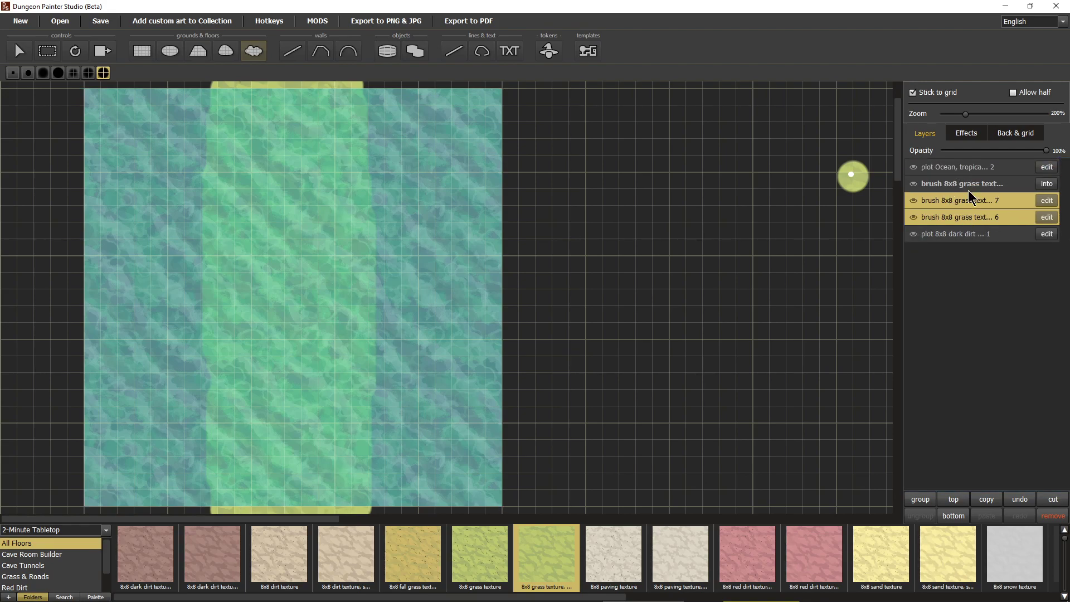
click(968, 187)
drag(1045, 152, 1009, 158)
Group the two grass edge layers together and lower their group's opacity to soften the strip's borders
click(980, 207)
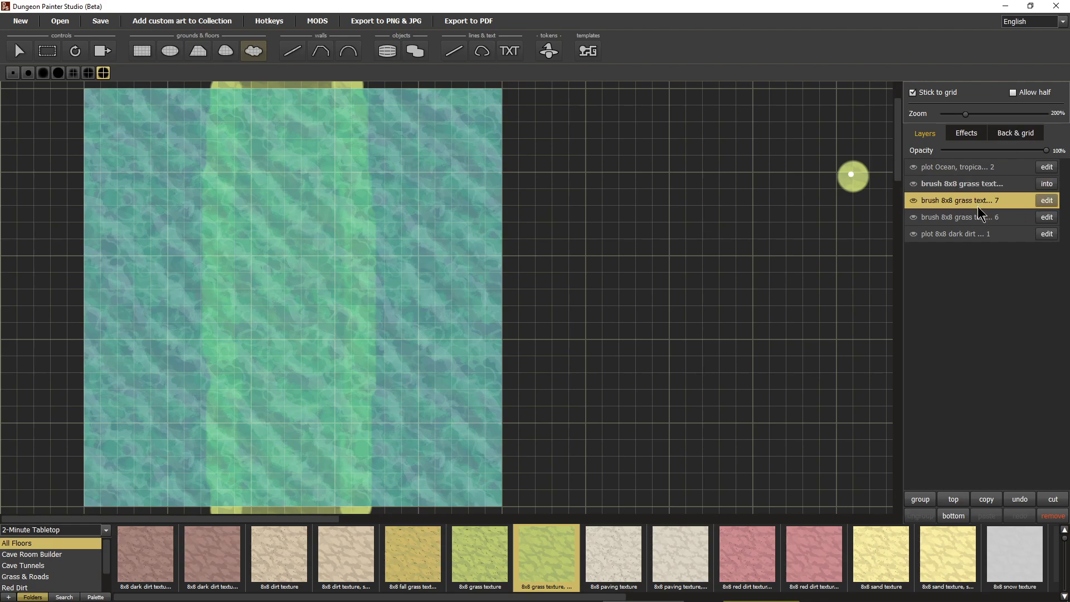
shift+click(975, 220)
click(920, 500)
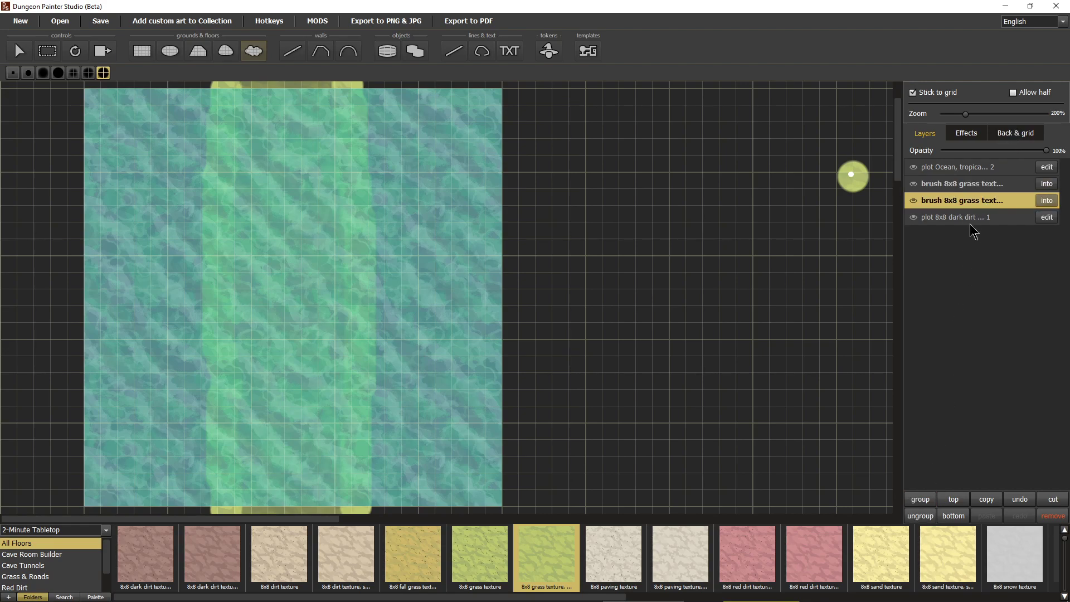
mouse_move(1045, 150)
mouse_down()
mouse_move(962, 155)
mouse_move(981, 163)
mouse_up()
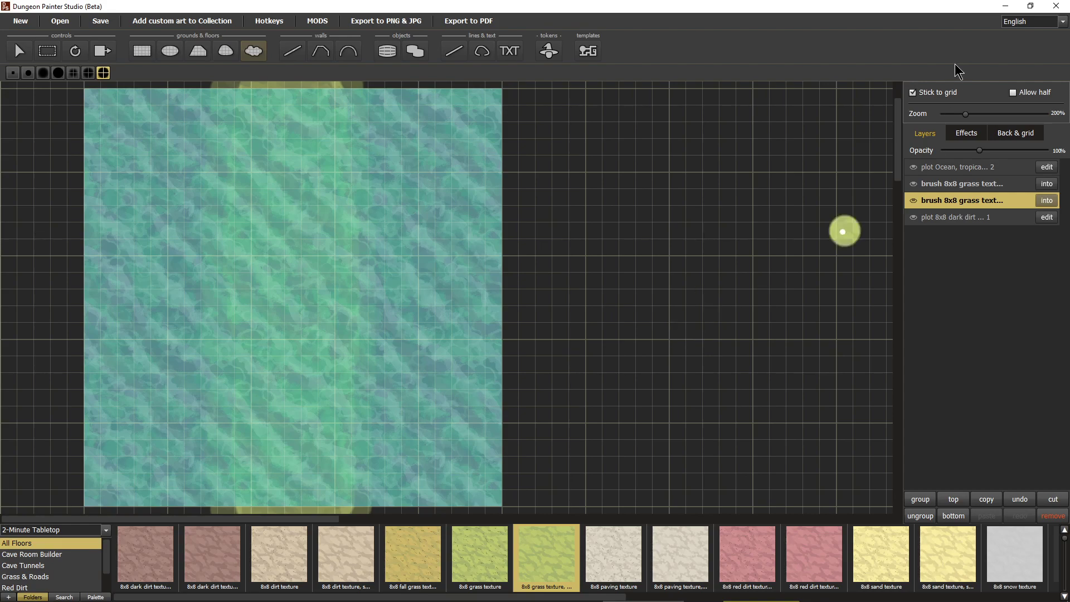
Lower the opacity of the tropical ocean layer to reveal more of the grass and dirt underneath
click(995, 166)
drag(1006, 151, 1001, 152)
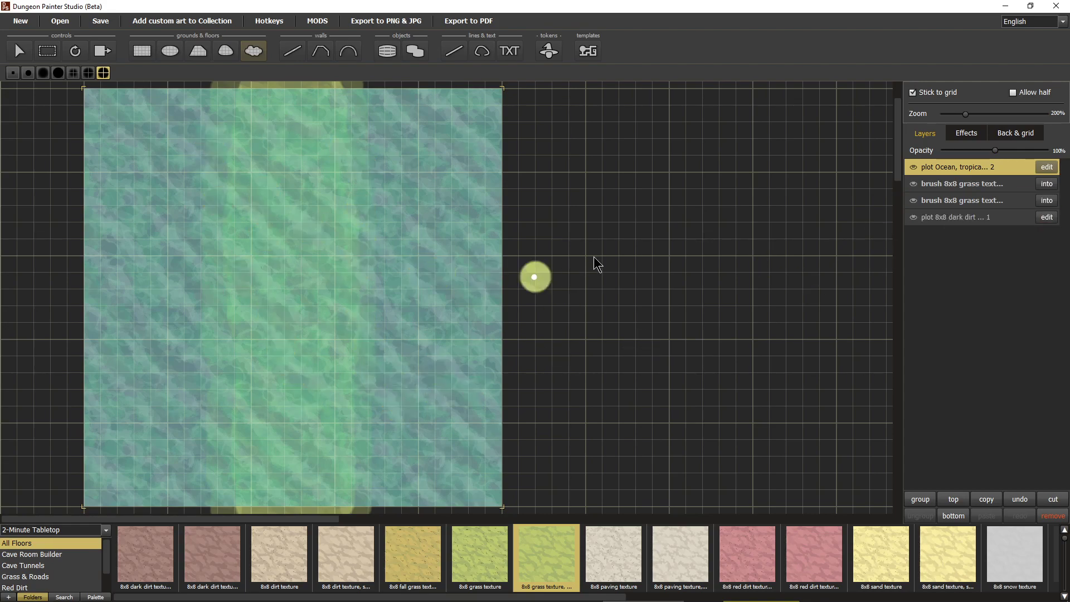
mouse_move(600, 217)
mouse_down()
mouse_move(603, 298)
mouse_move(613, 170)
mouse_move(607, 238)
mouse_move(640, 236)
mouse_move(646, 219)
mouse_up()
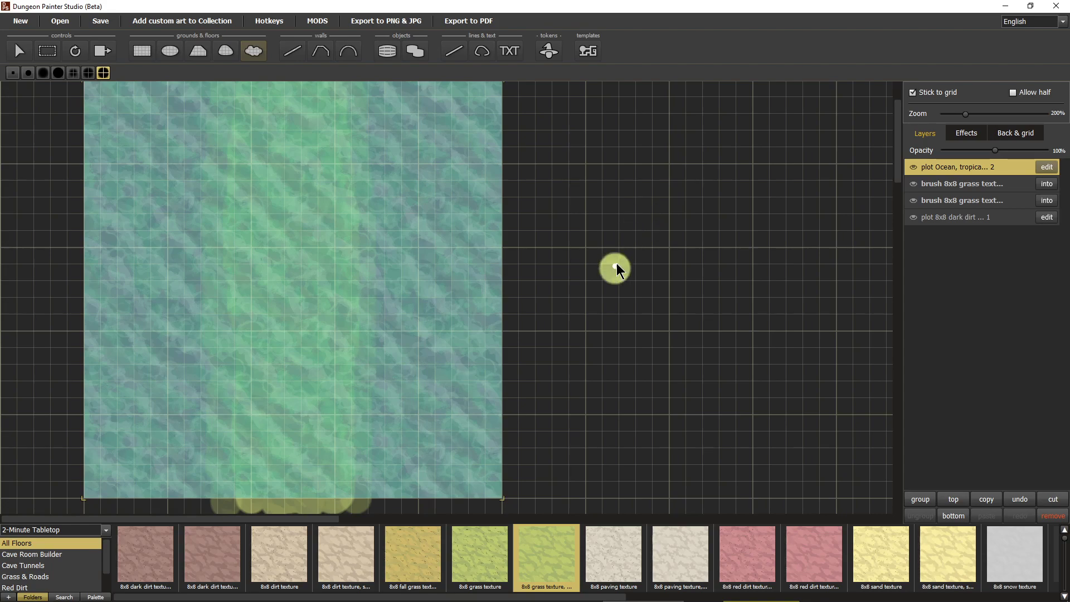
mouse_move(593, 256)
mouse_down()
mouse_move(585, 275)
mouse_move(587, 260)
mouse_up()
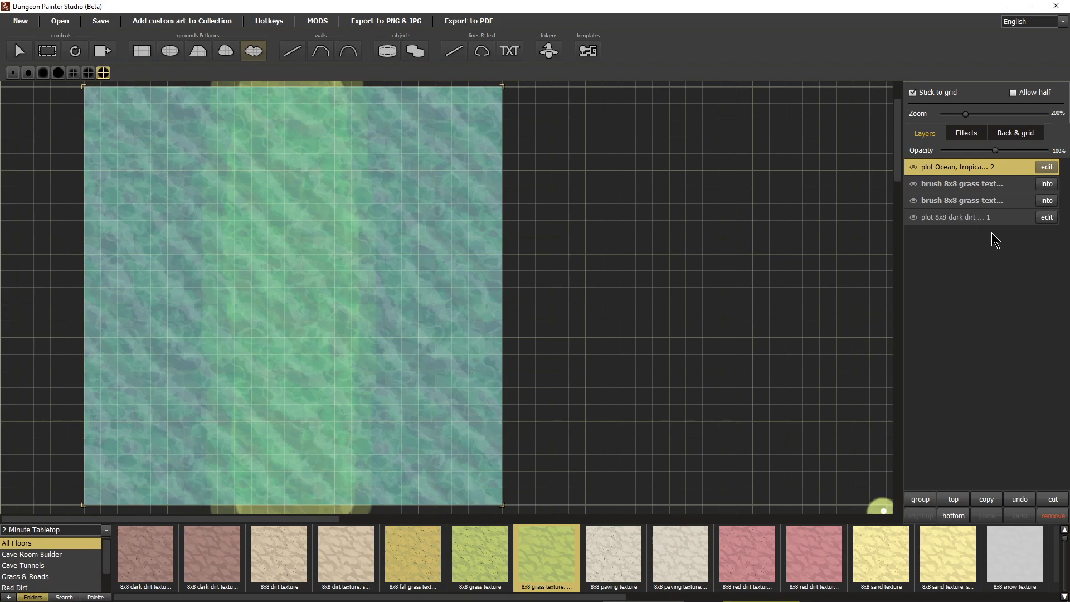
Group all layers from the ocean down to the dirt base and rename the group RIVER
shift+click(978, 221)
click(920, 499)
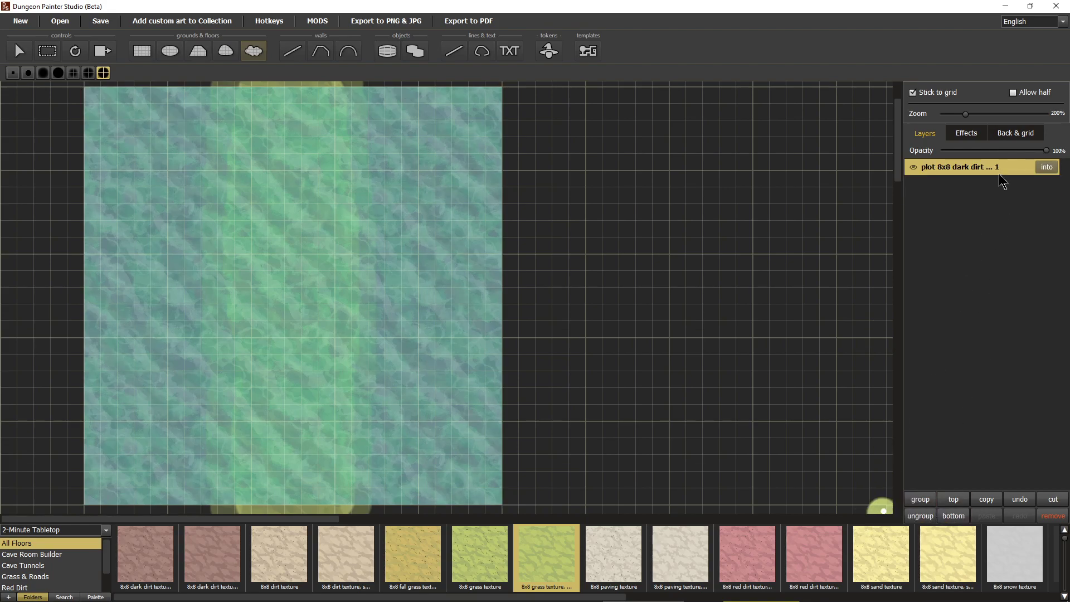
double_click(972, 169)
text(RIVER)
key(Return)
click(158, 199)
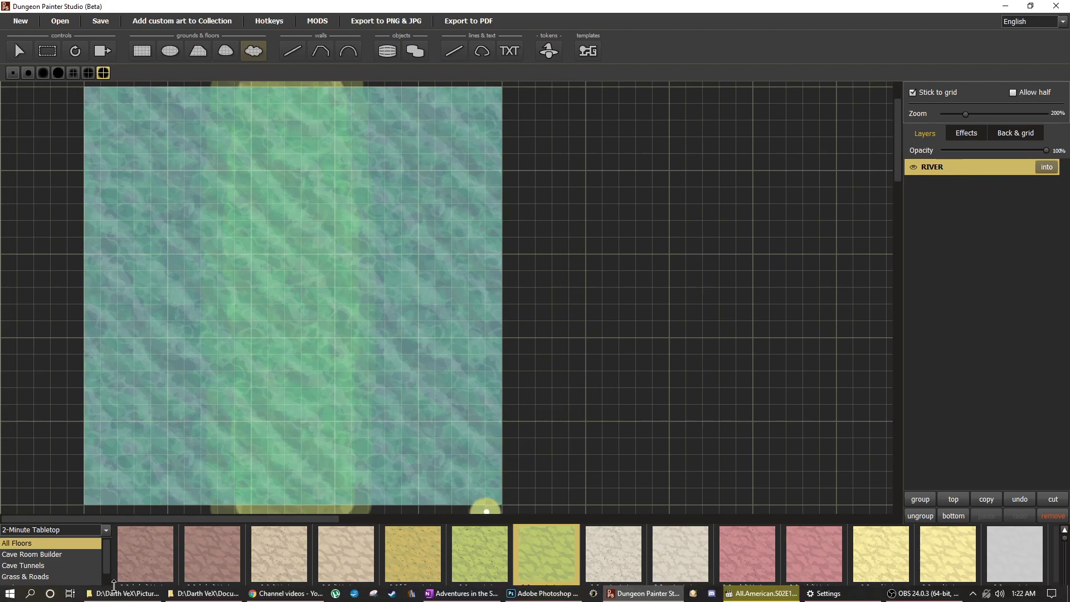
Switch to placing objects and open the Jungle Podium folder of the 2-Minute Tabletop collection
click(387, 50)
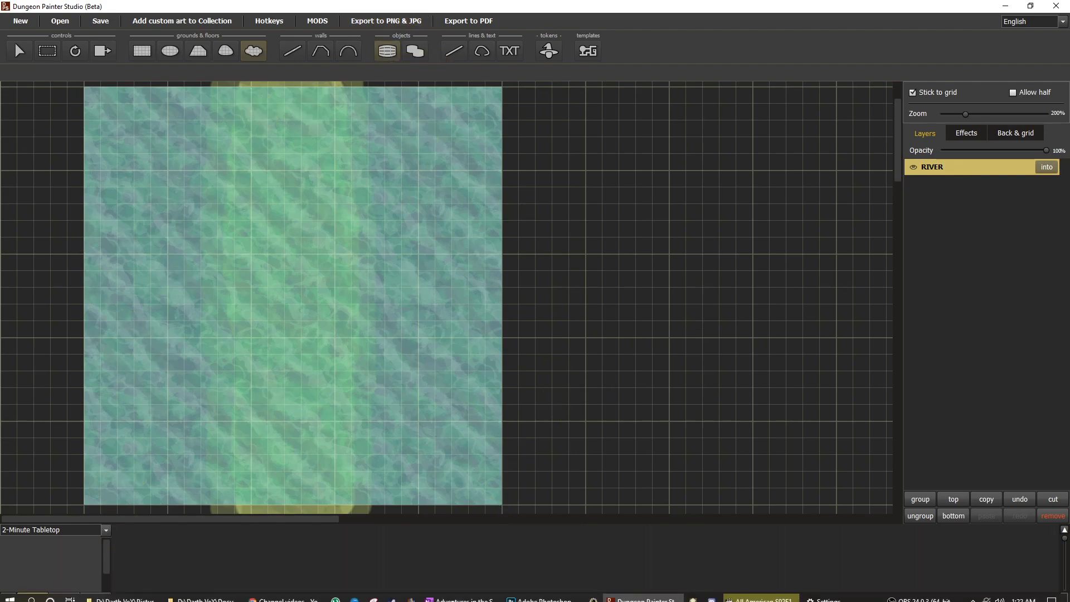
drag(106, 545, 106, 576)
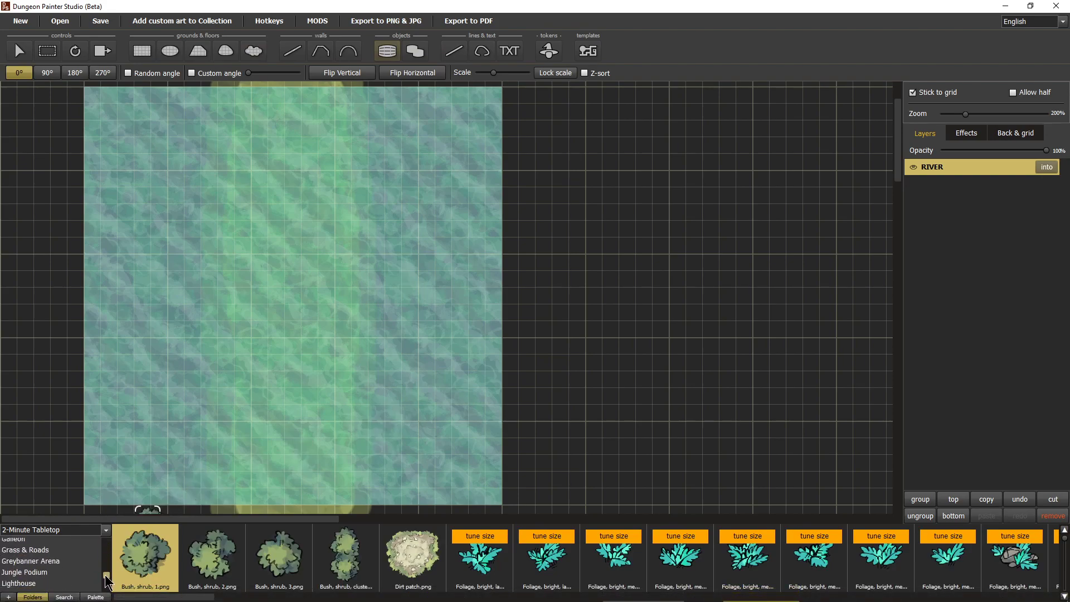
click(59, 572)
Look through the Jungle Podium objects for foliage and trees suited to the river banks
drag(265, 597, 394, 595)
click(321, 557)
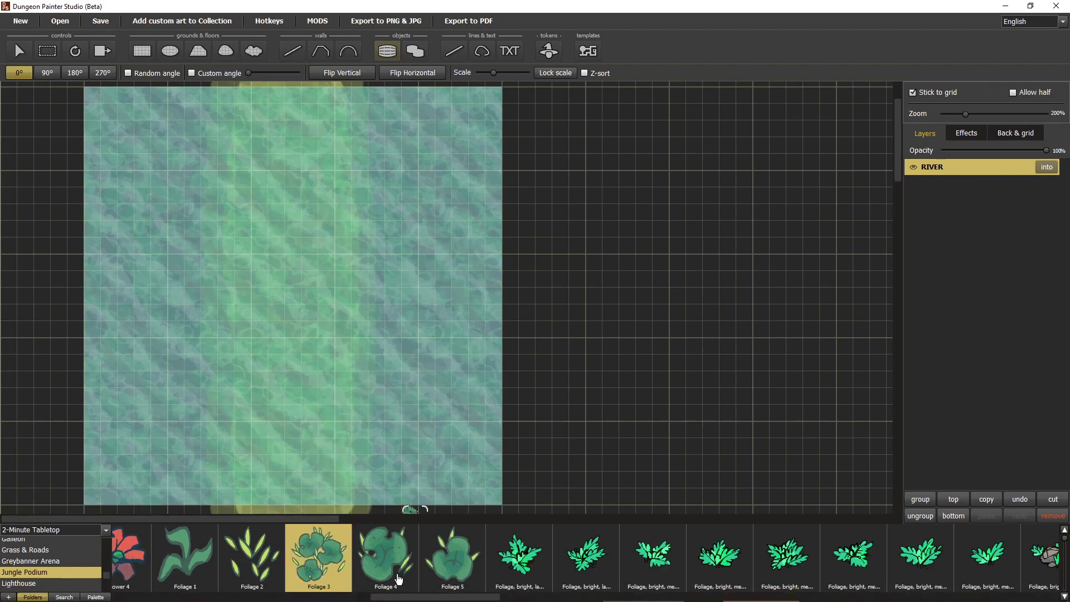
drag(422, 597, 445, 597)
drag(558, 599, 681, 599)
drag(766, 599, 368, 597)
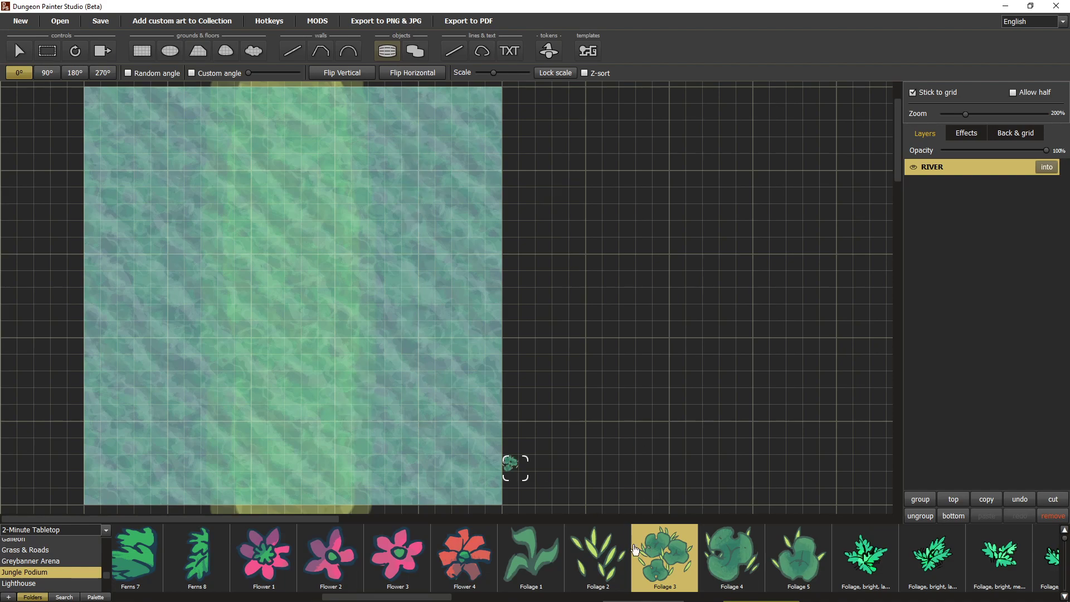
mouse_move(426, 595)
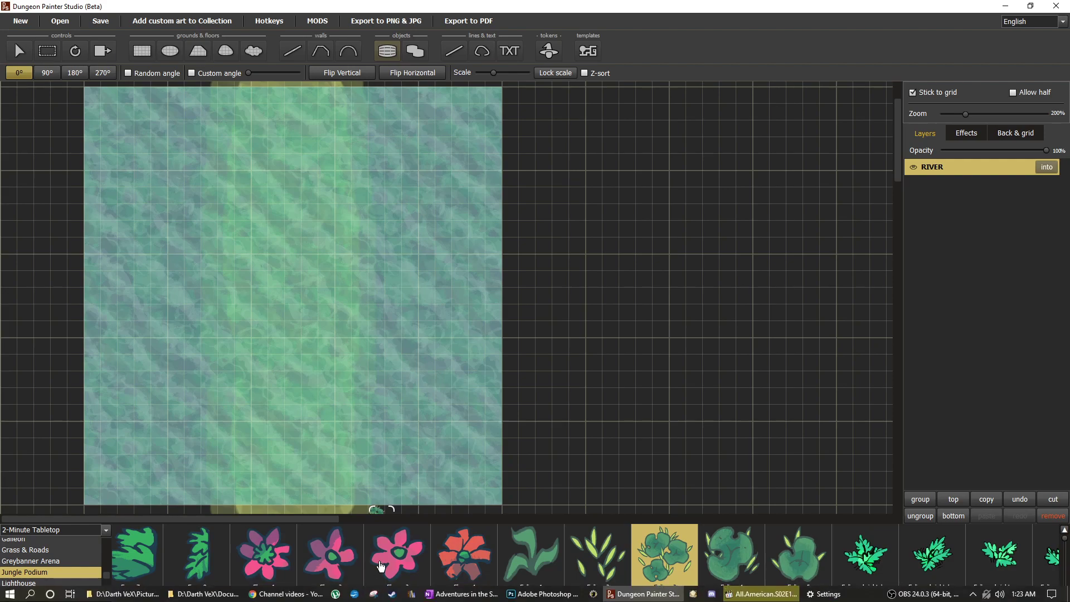
drag(376, 598, 166, 600)
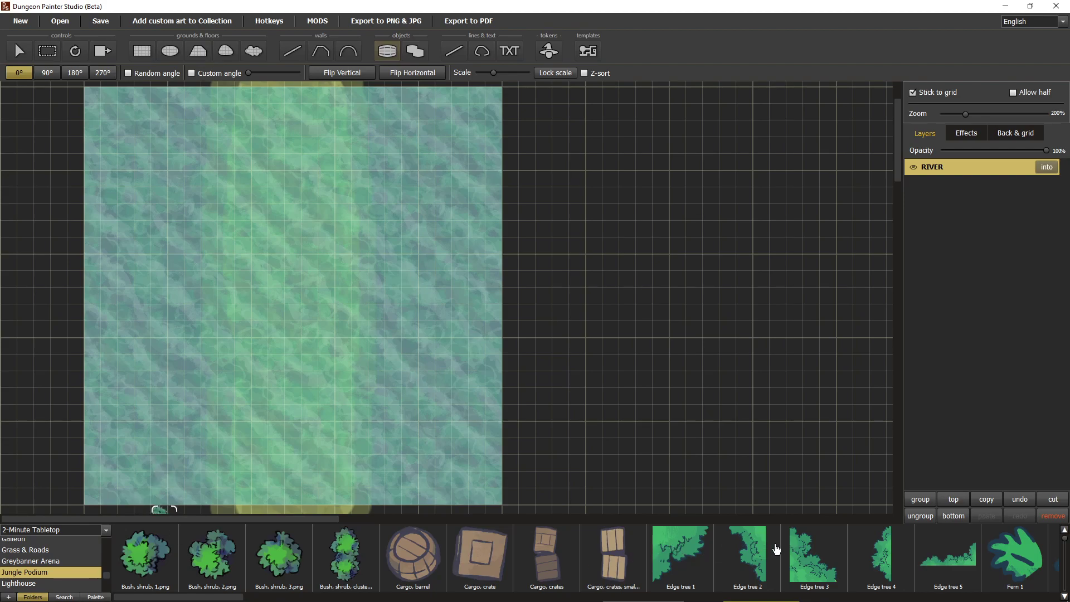
With grid snapping off, place Edge tree 1 on the map's upper-left corner and Edge tree 2 on its upper-right corner
click(679, 554)
scroll(225, 300, up, 2)
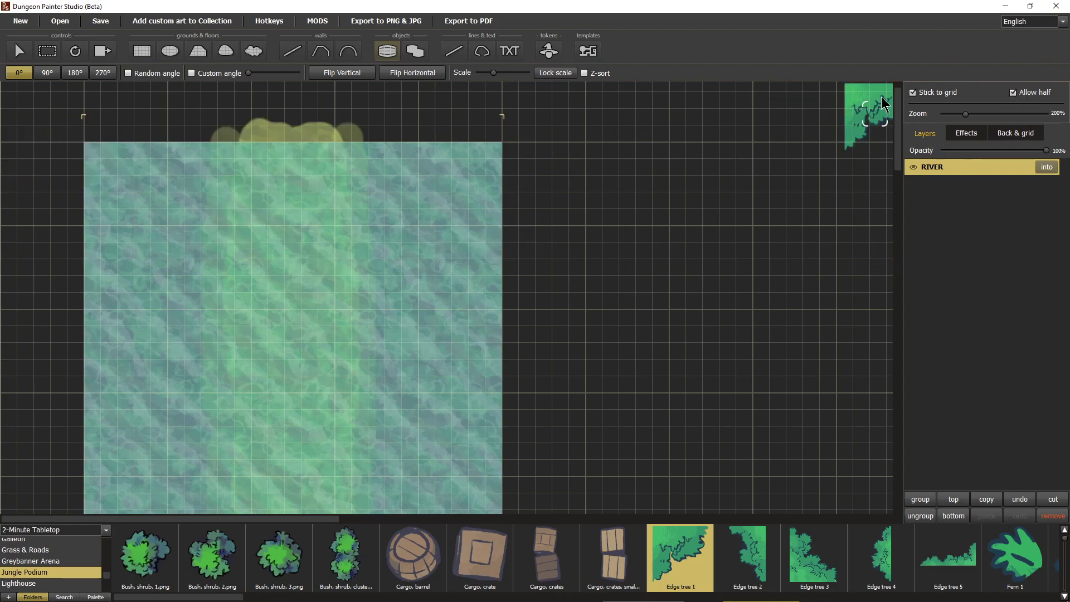
click(96, 159)
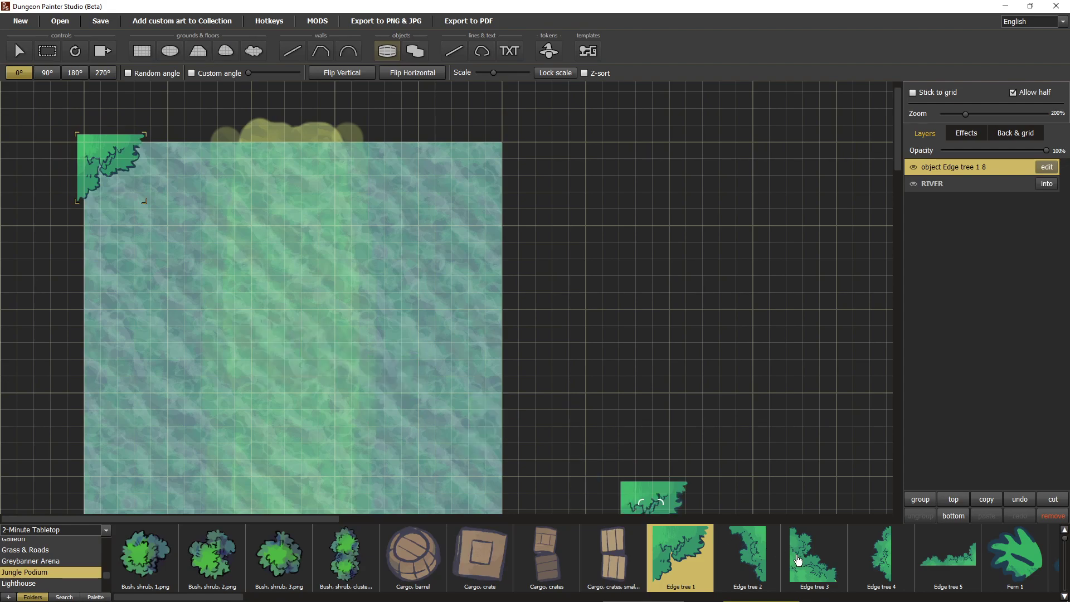
click(770, 574)
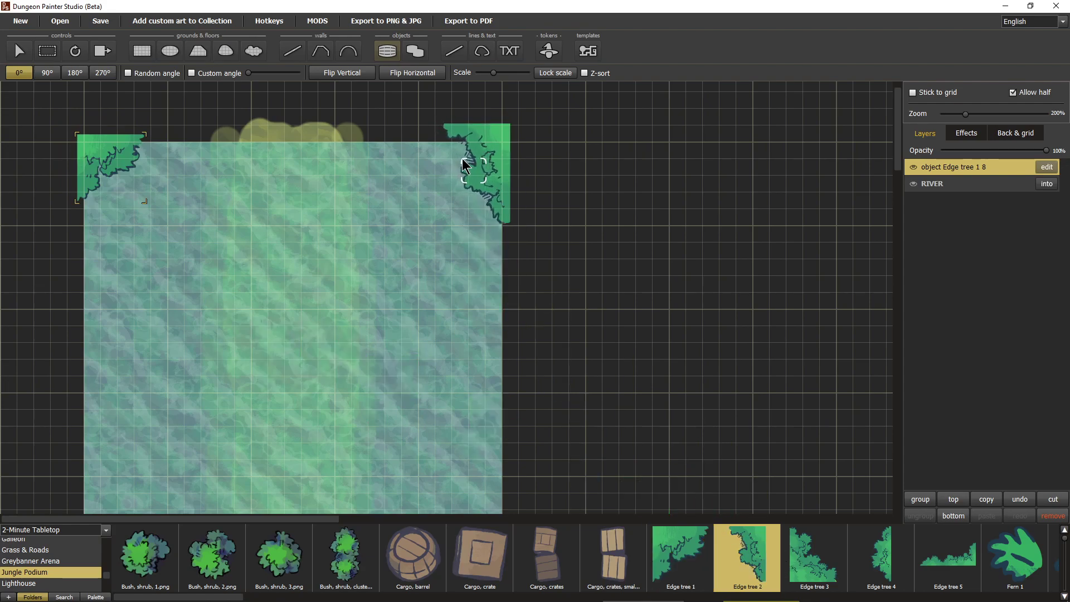
click(465, 174)
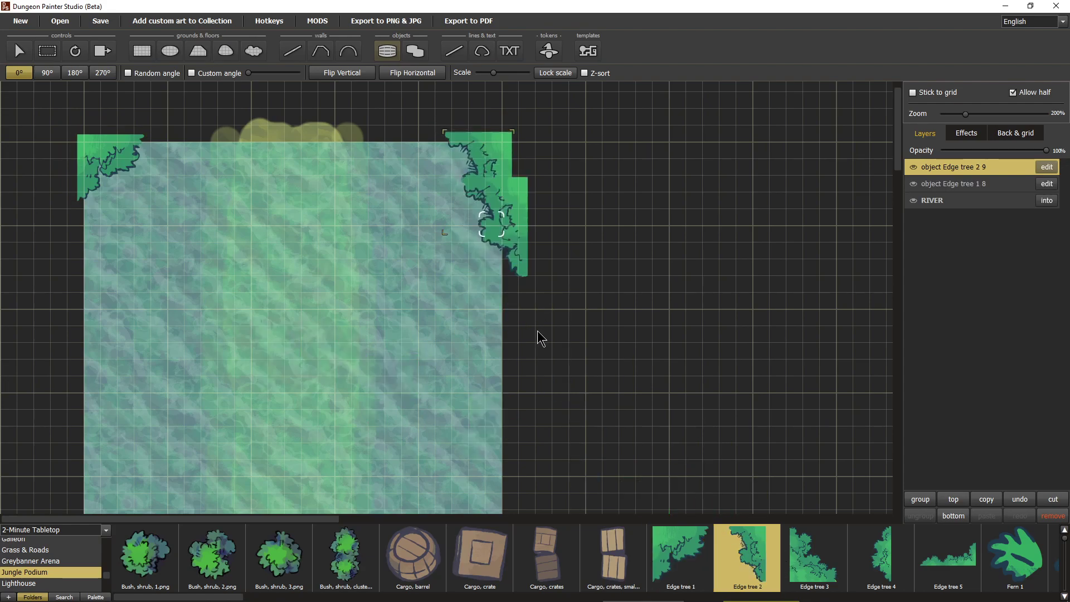
Place Edge tree 3 over the map's lower-left corner
scroll(669, 390, down, 3)
click(802, 557)
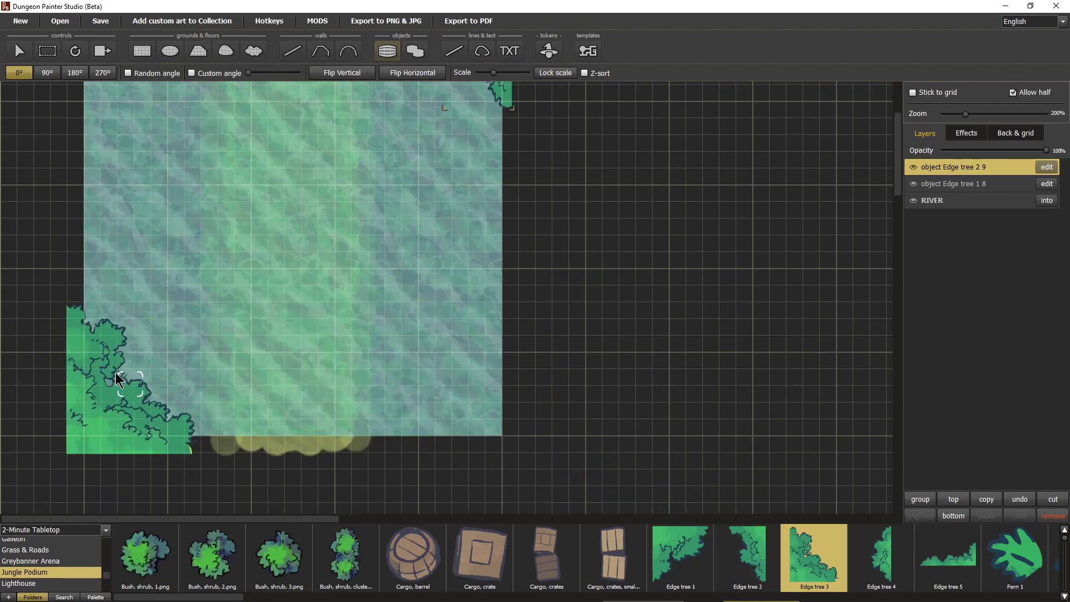
click(107, 381)
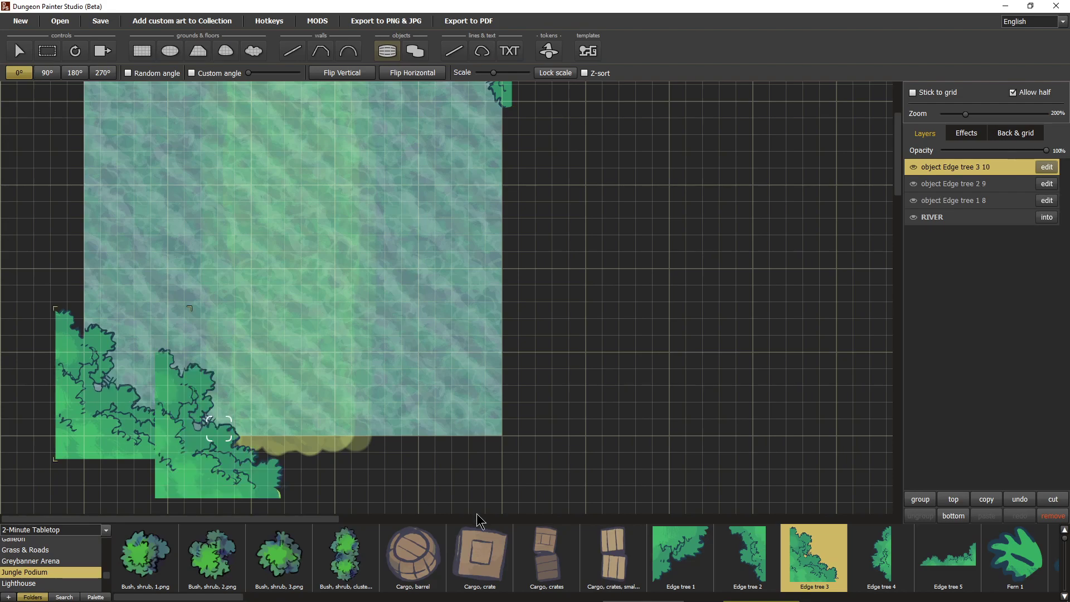
Place Edge tree 5, rotated to 90° and flipped horizontally, over the map's lower-right corner
click(967, 564)
key(r)
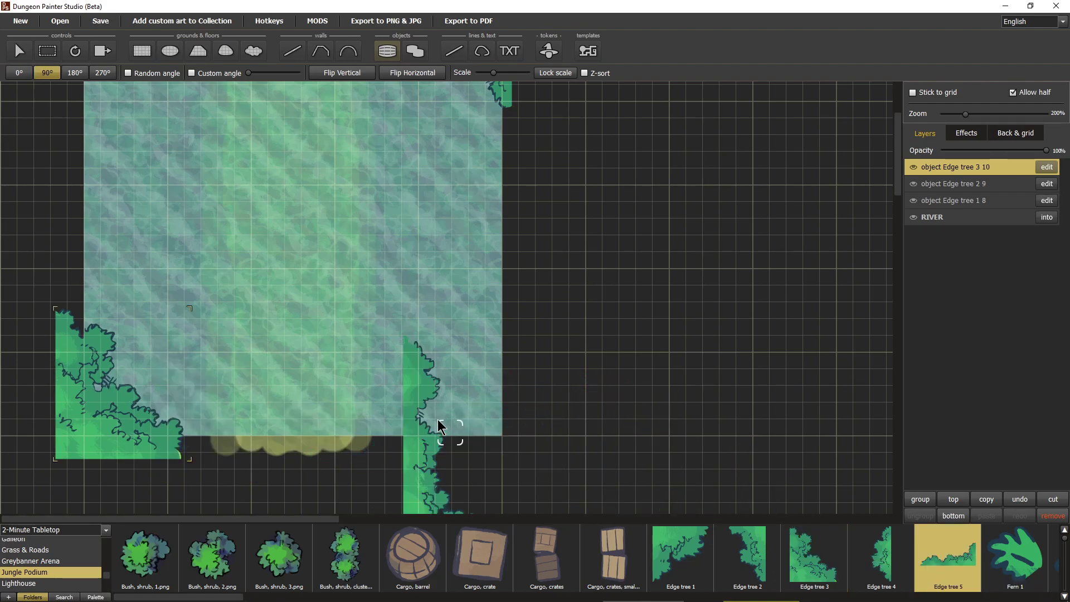
click(412, 72)
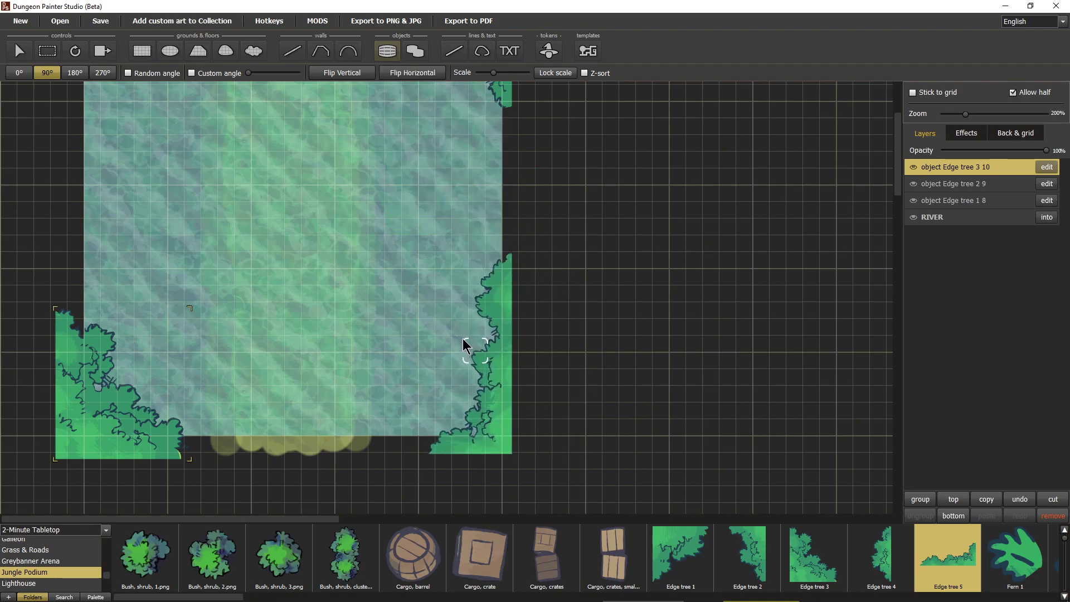
click(464, 335)
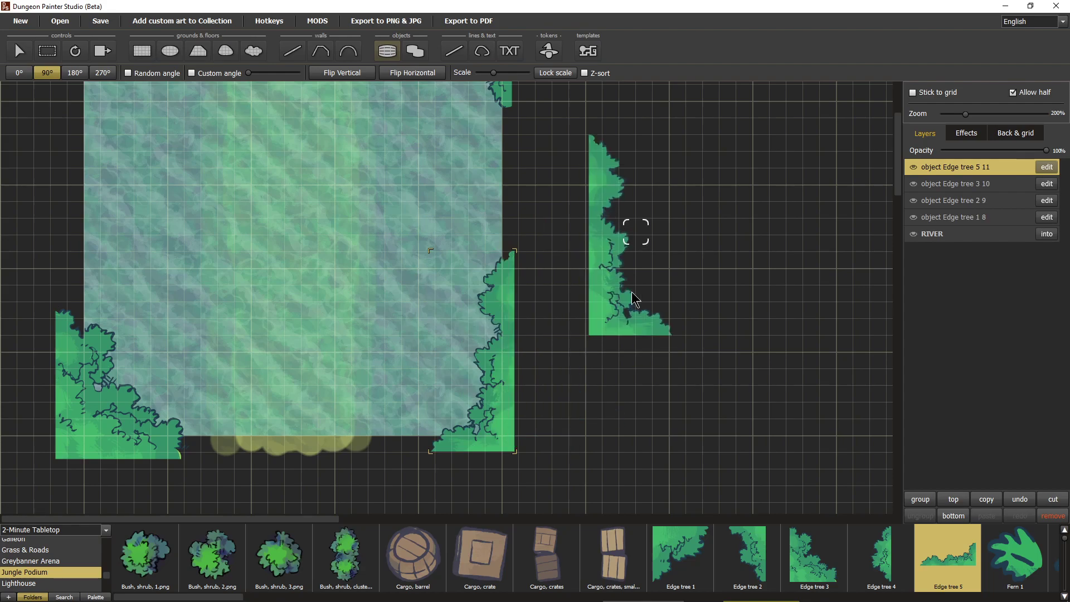
Place Edge tree 4, rotated to 180°, halfway along the map's left edge
scroll(651, 335, up, 3)
click(893, 560)
key(r)
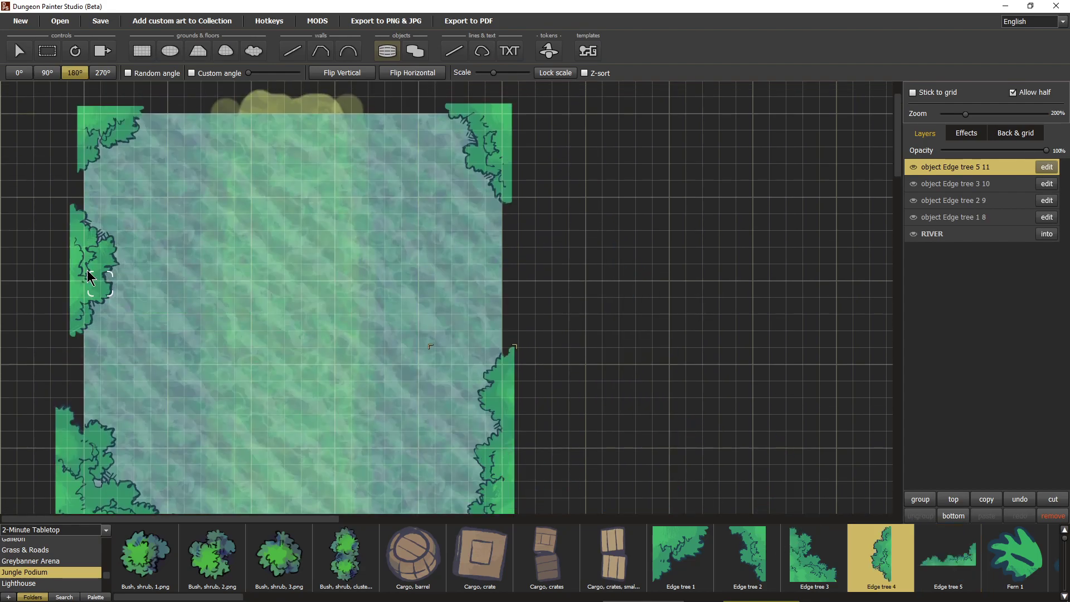
click(87, 303)
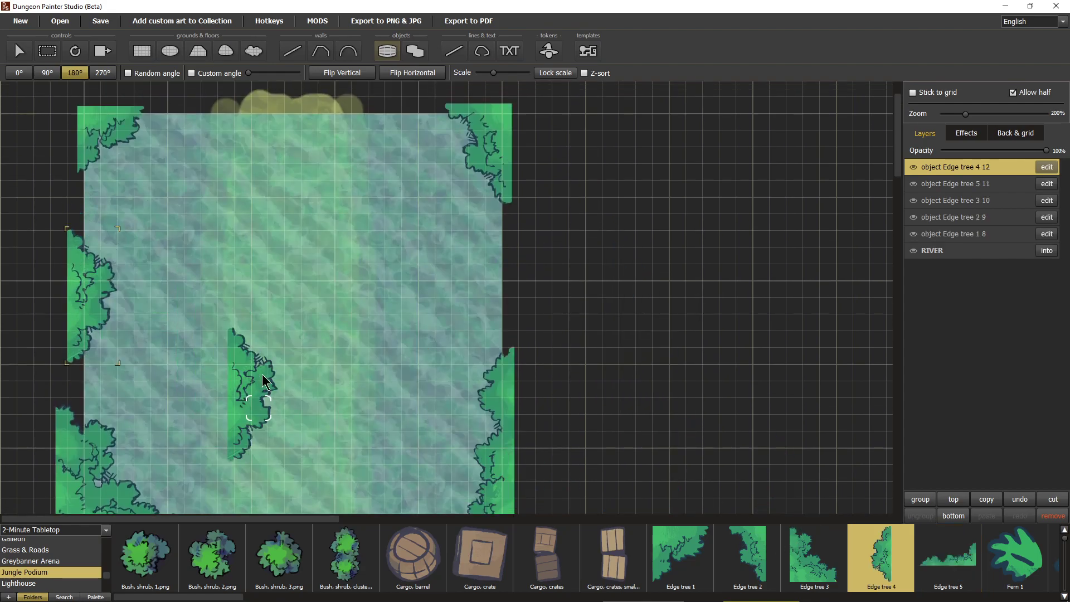
Place another Edge tree 4, rotated to 0°, on the map's right edge between the two corner trees
scroll(302, 290, down, 4)
scroll(297, 307, up, 5)
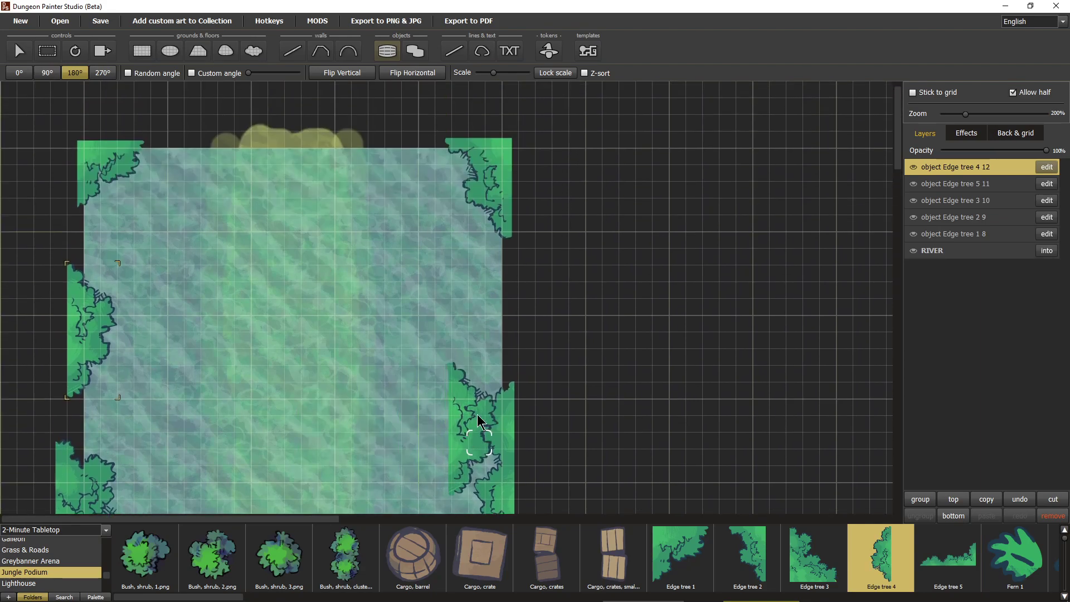
key(r)
key(r)
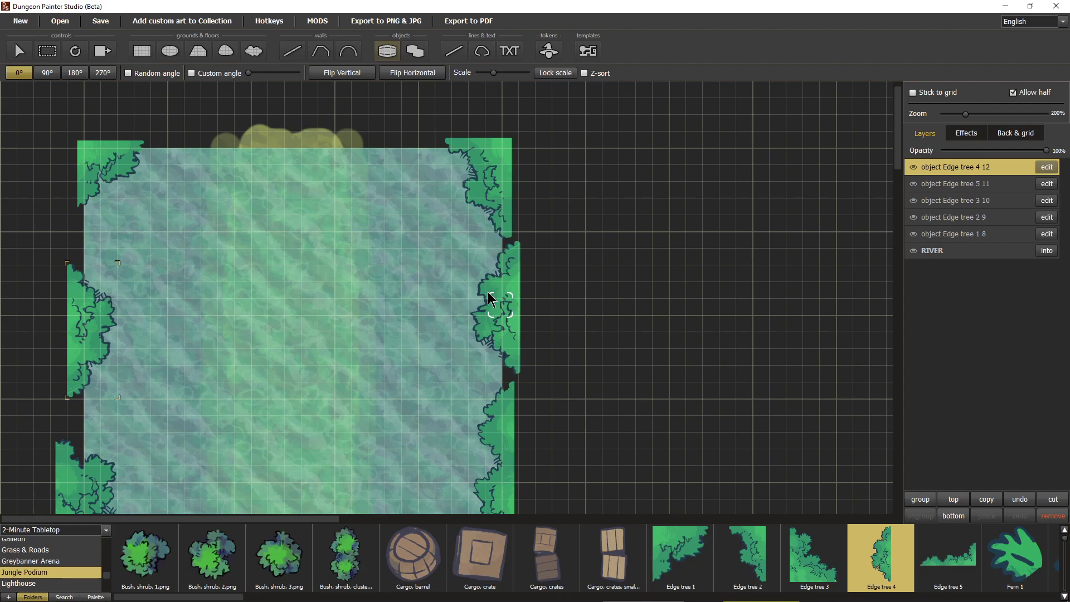
click(486, 292)
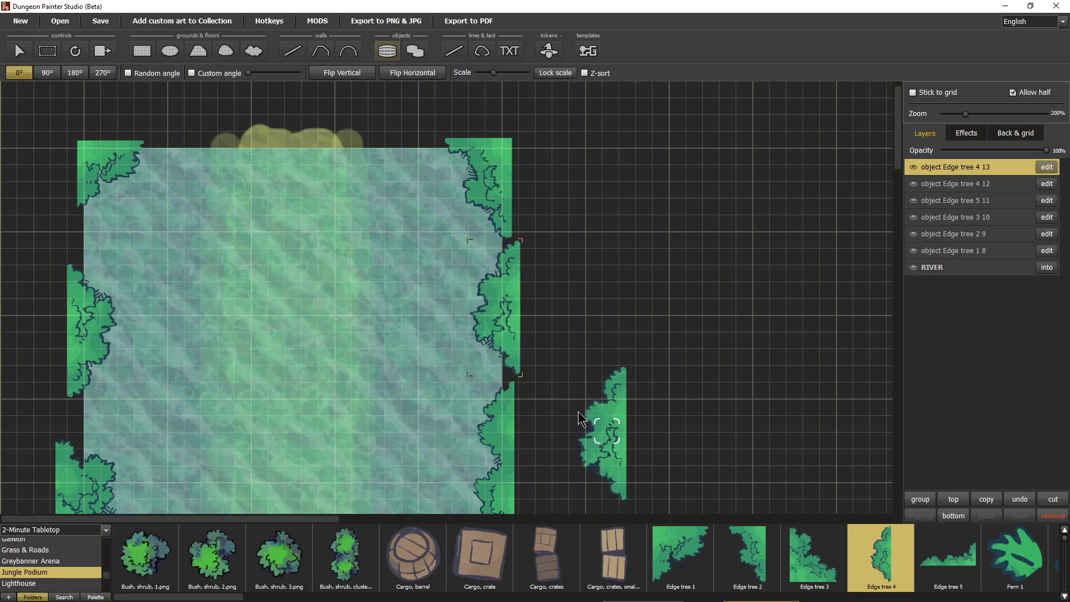
scroll(582, 390, down, 1)
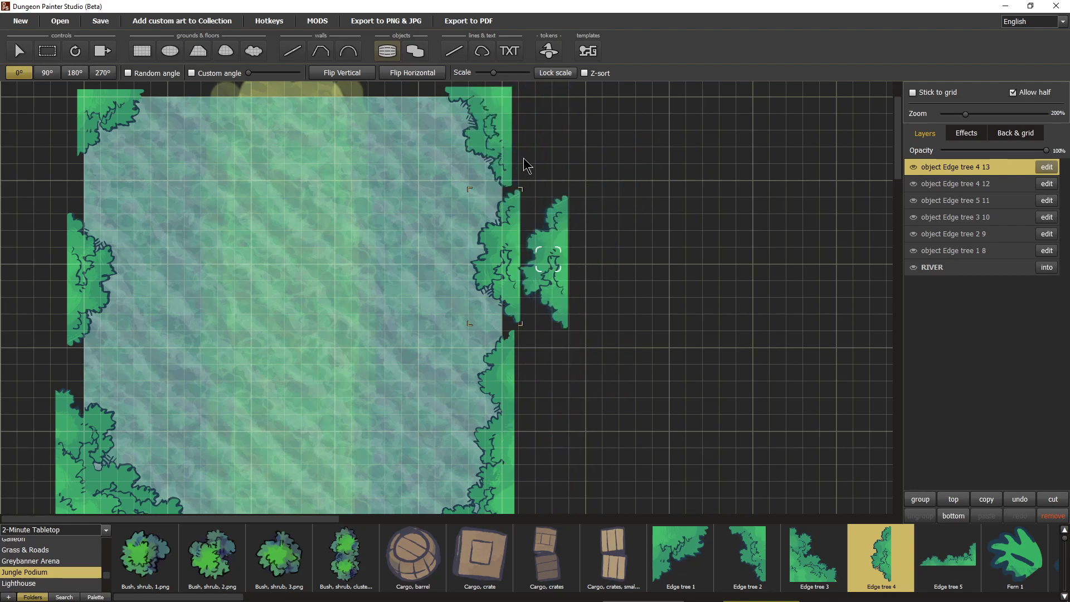
drag(577, 393, 658, 397)
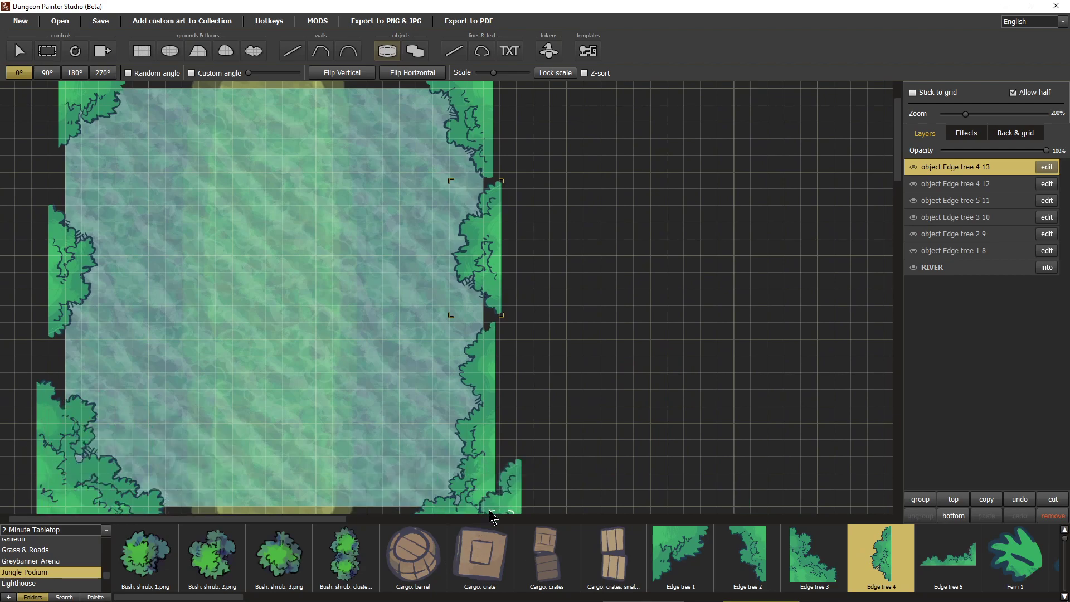
drag(603, 417, 633, 377)
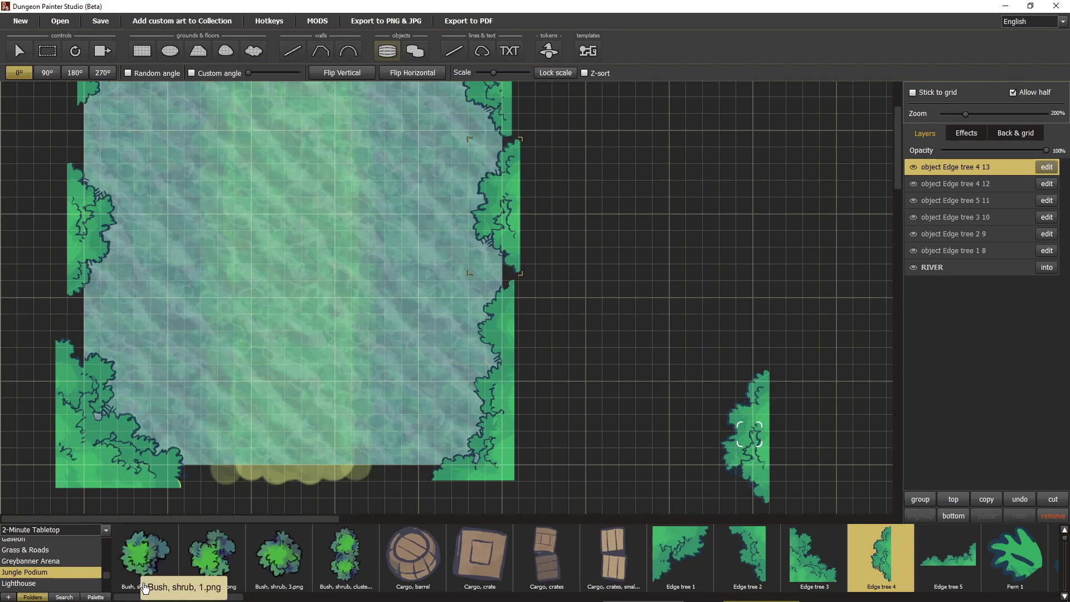
click(941, 188)
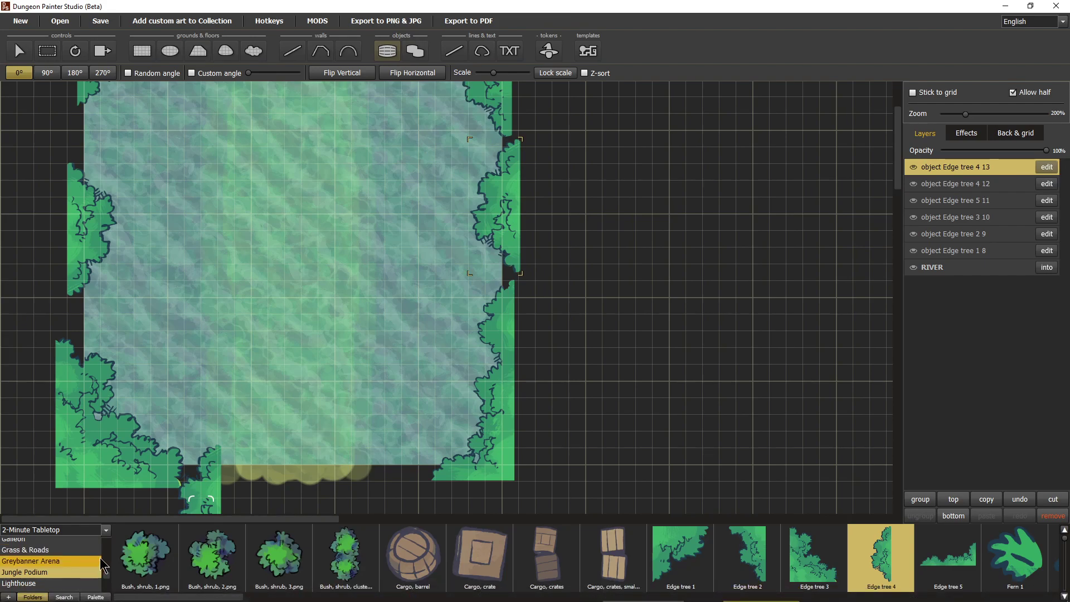
scroll(59, 574, up, 5)
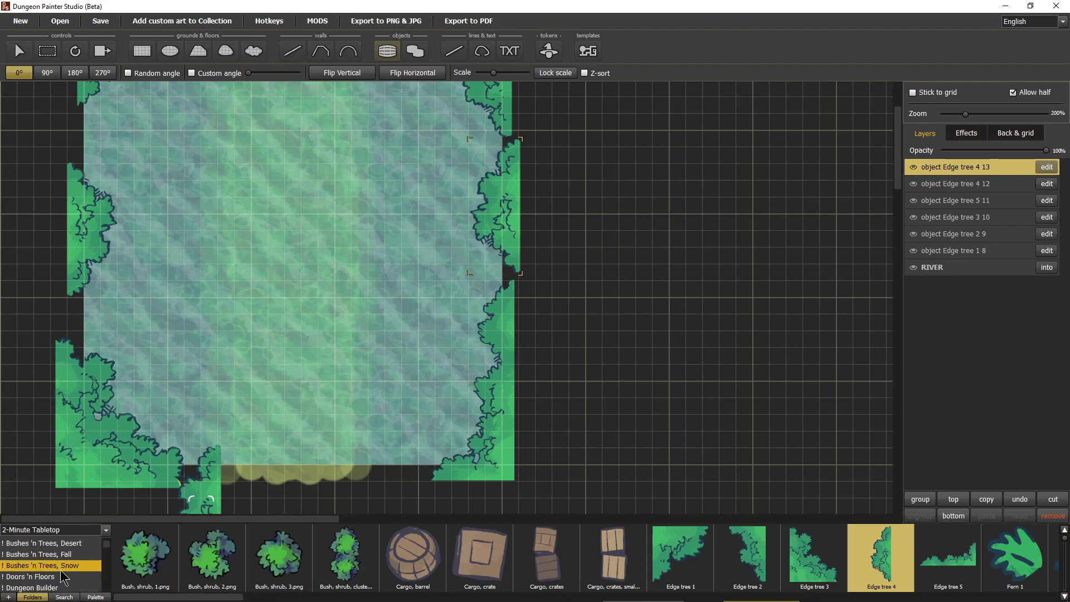
scroll(260, 399, up, 2)
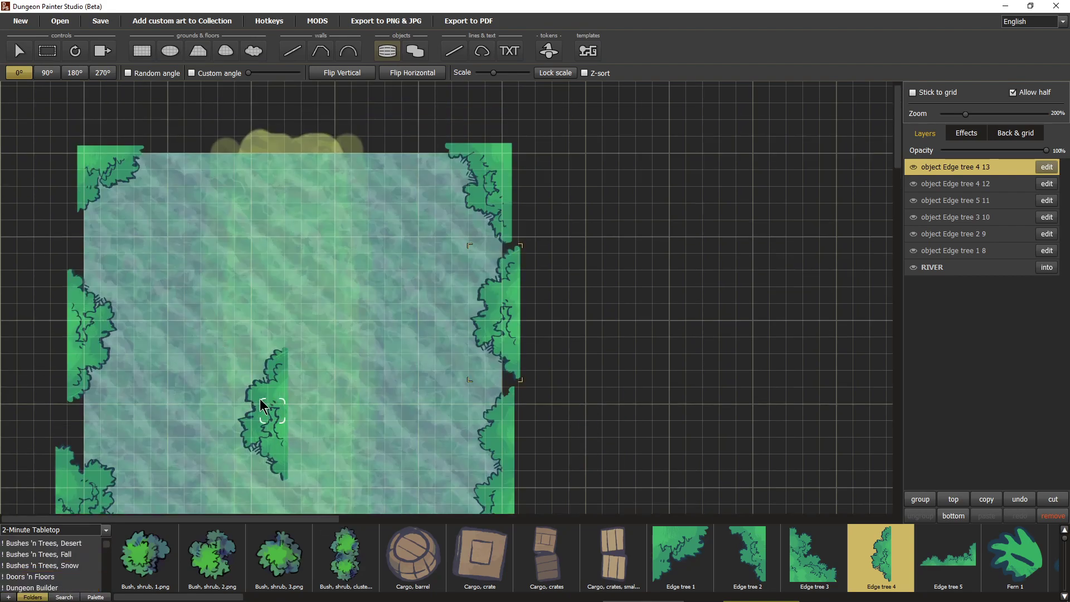
scroll(328, 312, down, 2)
scroll(324, 337, up, 1)
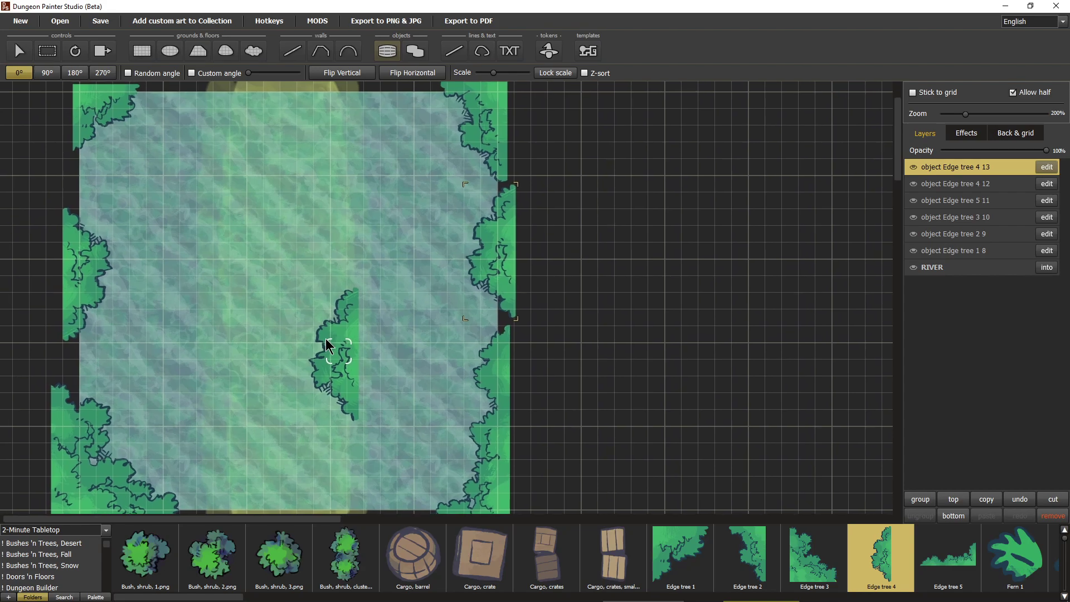
scroll(334, 339, down, 1)
scroll(343, 332, up, 1)
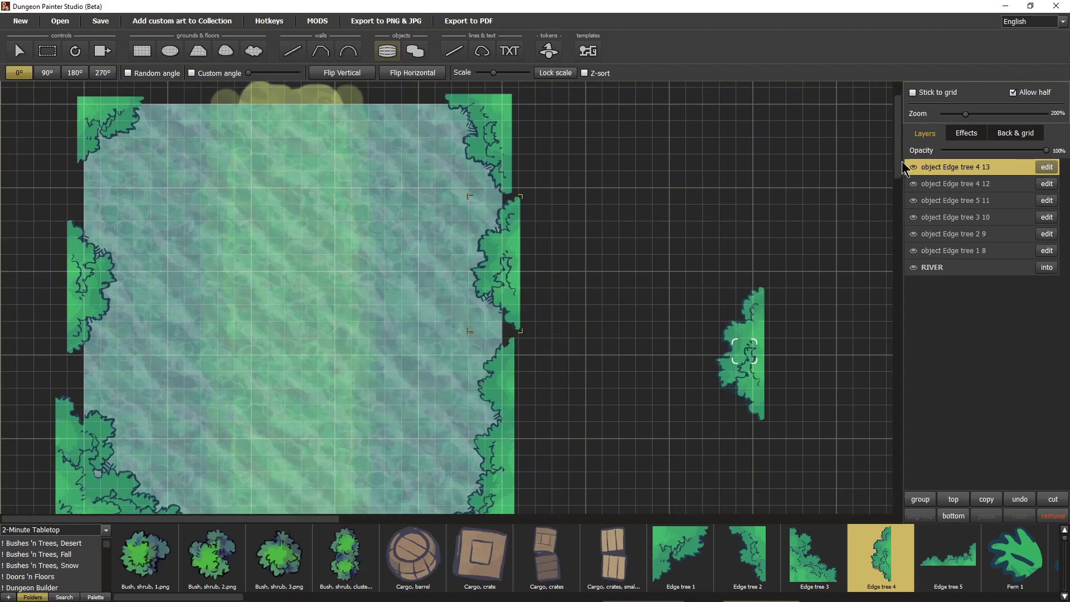
Group the six edge tree layers and name the group FOREST EDGE
shift+click(953, 257)
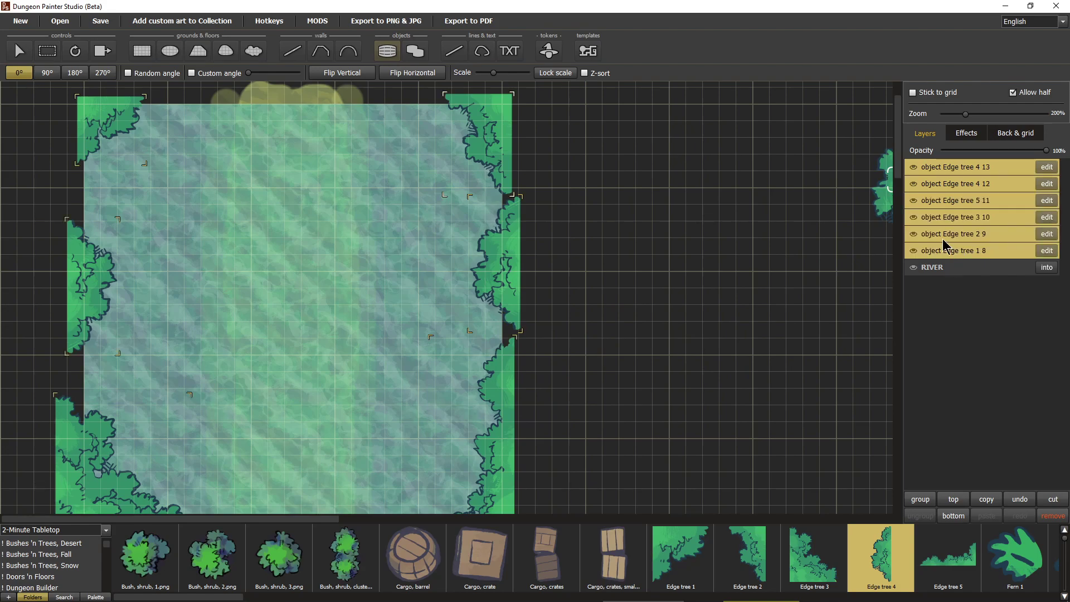
click(920, 498)
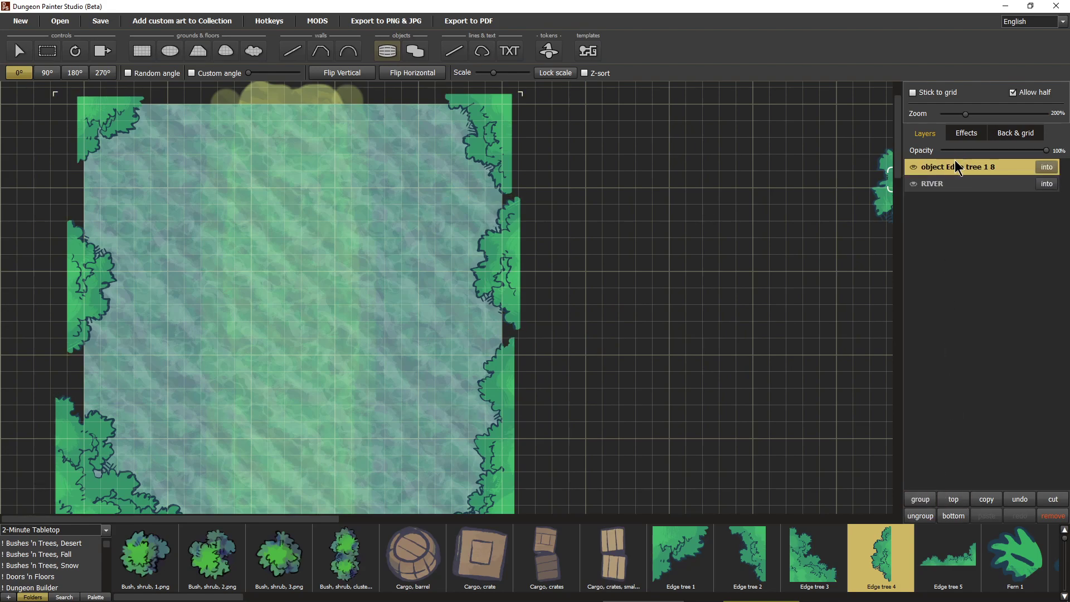
double_click(957, 167)
text(FOREST EDGE)
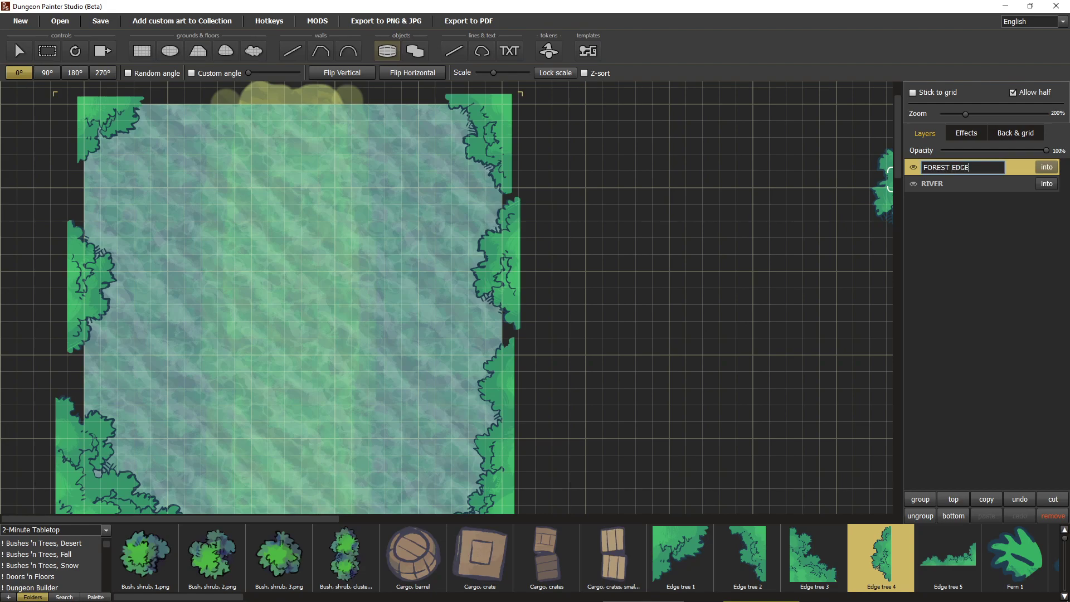
key(Return)
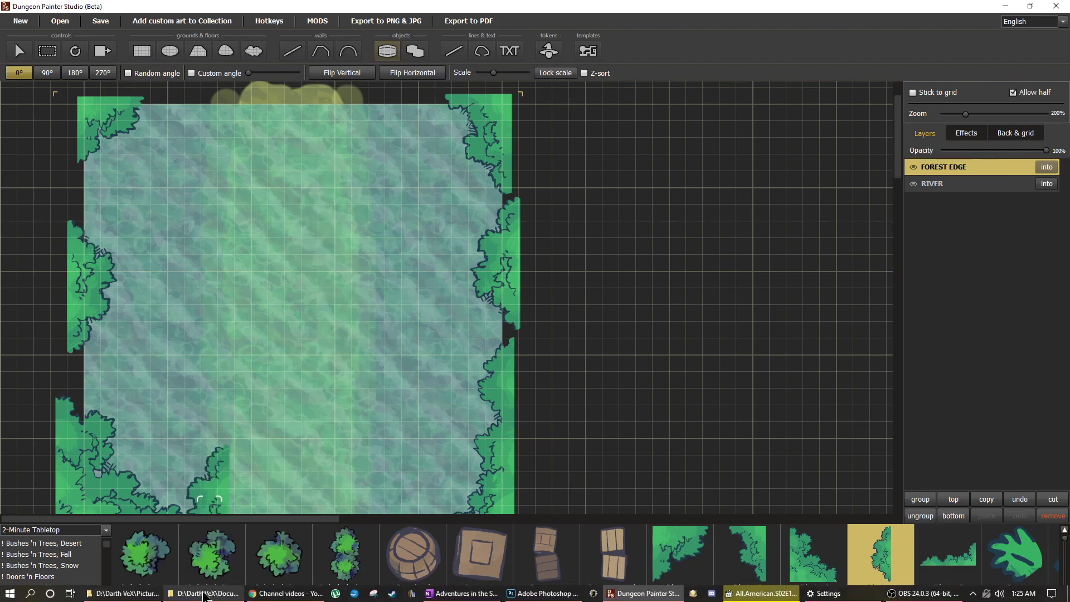
Choose the small scattered lily pads from the Jungle Podium objects and activate the object brush
drag(215, 595, 466, 599)
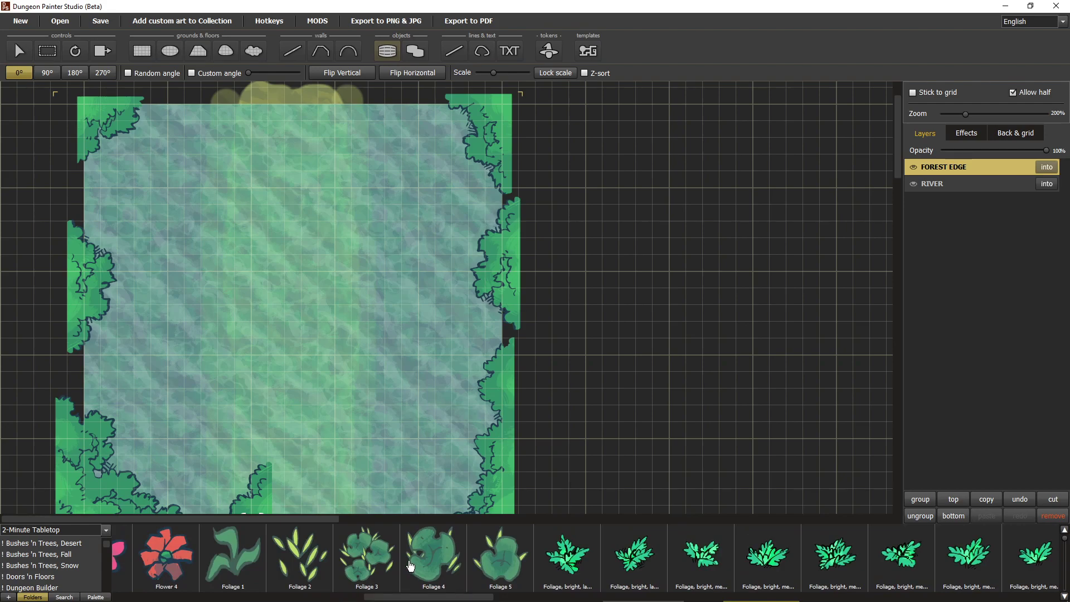
click(373, 560)
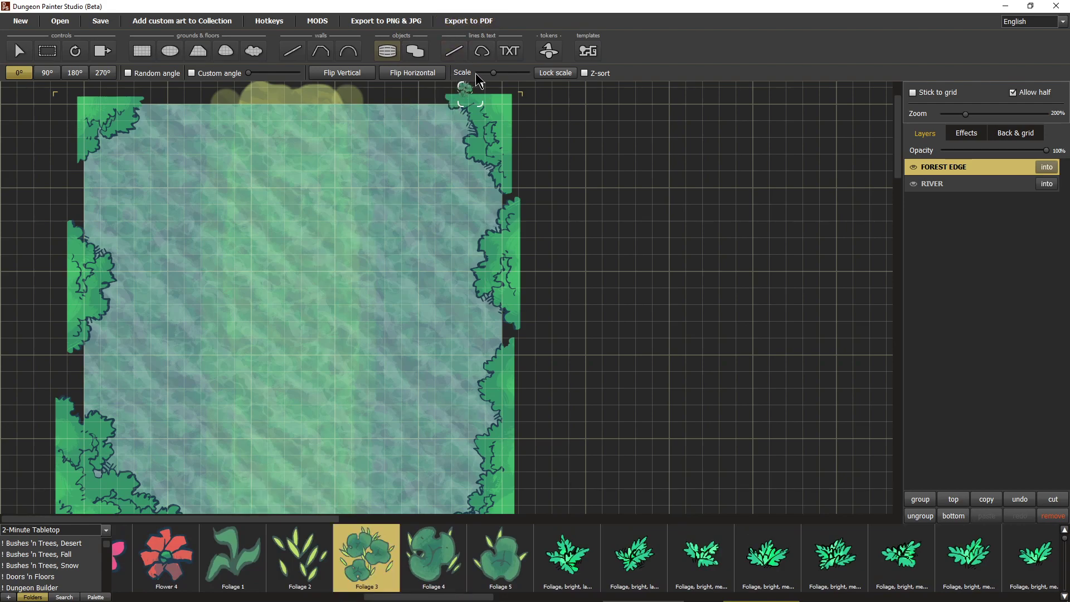
drag(427, 597, 765, 596)
click(587, 554)
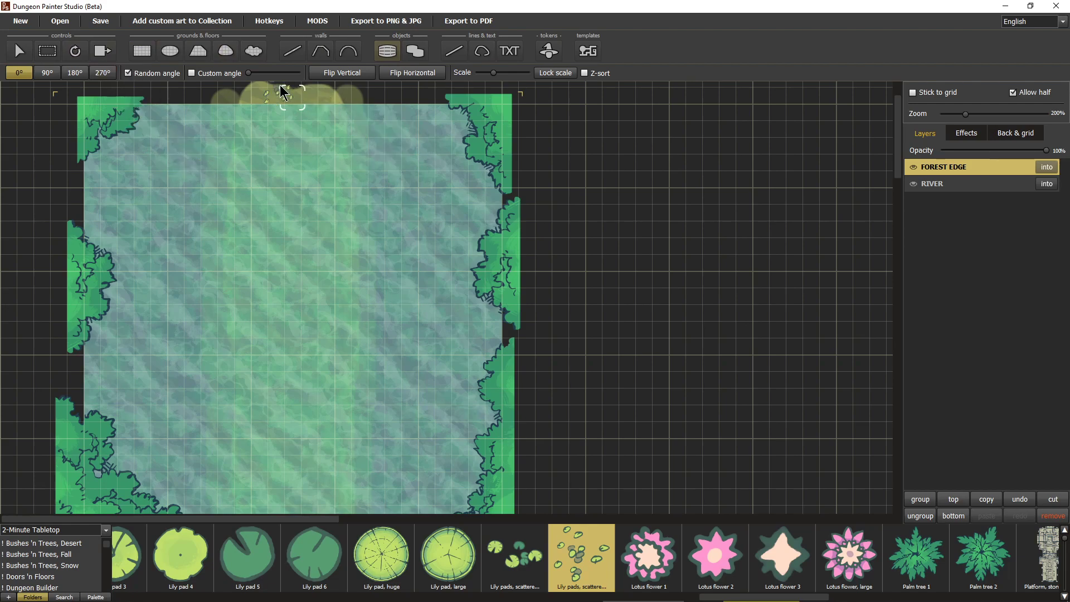
click(418, 54)
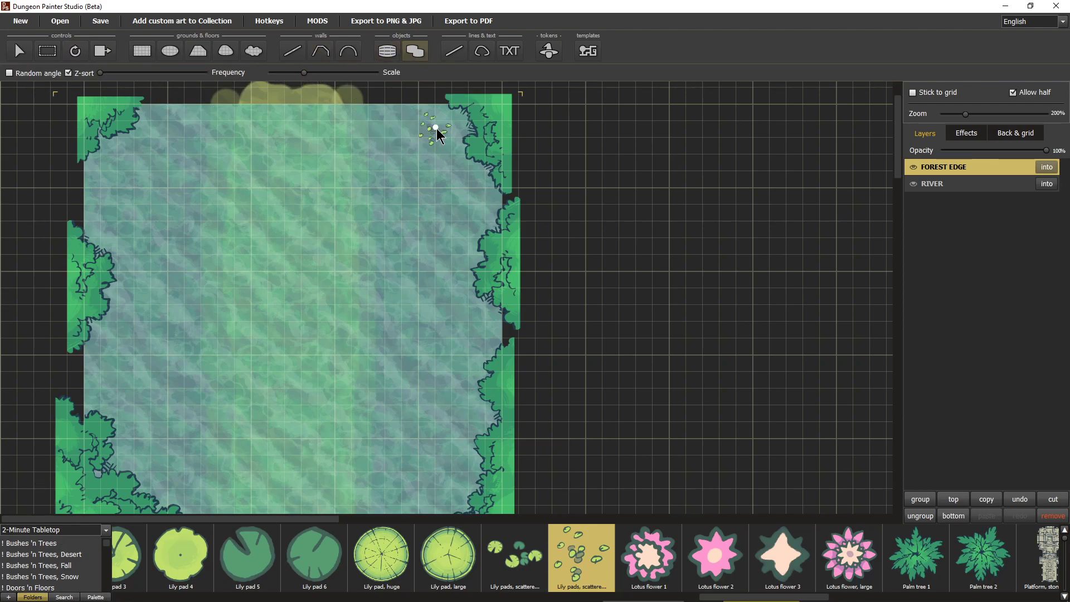
Try brushing the small scattered lily pads down the river's right side, without and with random angle, and undo the strokes
drag(451, 125, 439, 144)
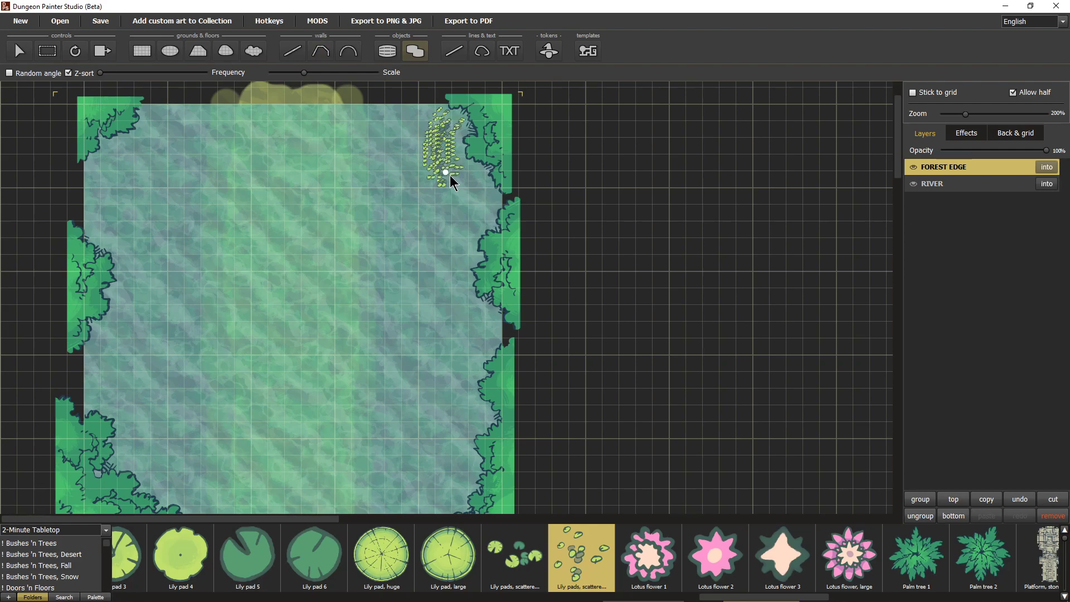
drag(457, 208, 444, 211)
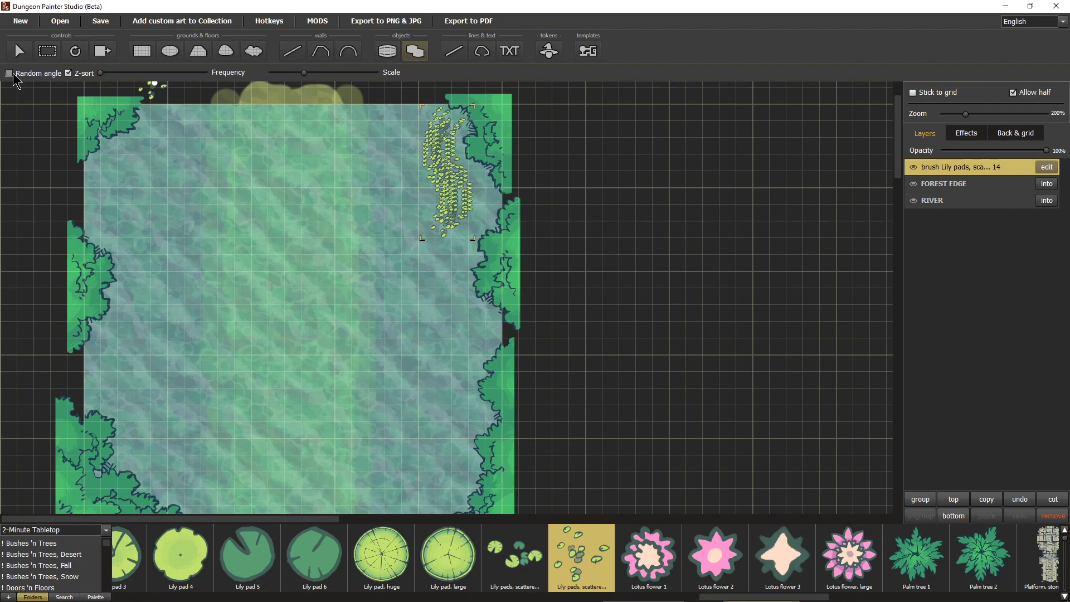
key(ctrl+z)
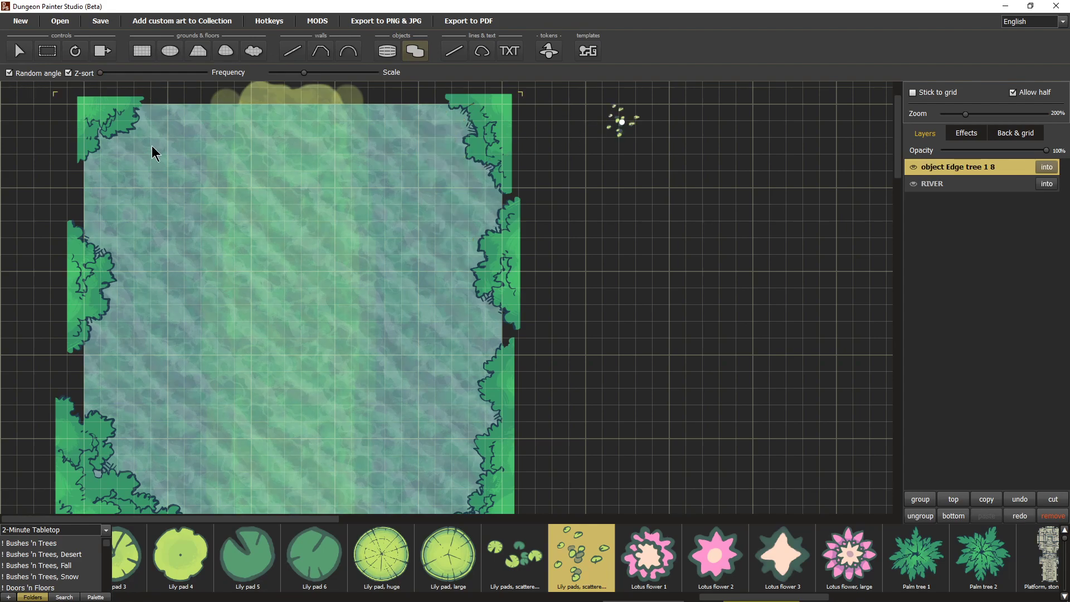
mouse_move(449, 133)
mouse_down()
mouse_move(430, 162)
mouse_move(459, 212)
mouse_move(433, 274)
mouse_move(432, 344)
mouse_move(439, 258)
mouse_move(426, 182)
mouse_move(408, 247)
mouse_move(425, 319)
mouse_move(410, 244)
mouse_move(419, 189)
mouse_move(412, 289)
mouse_up()
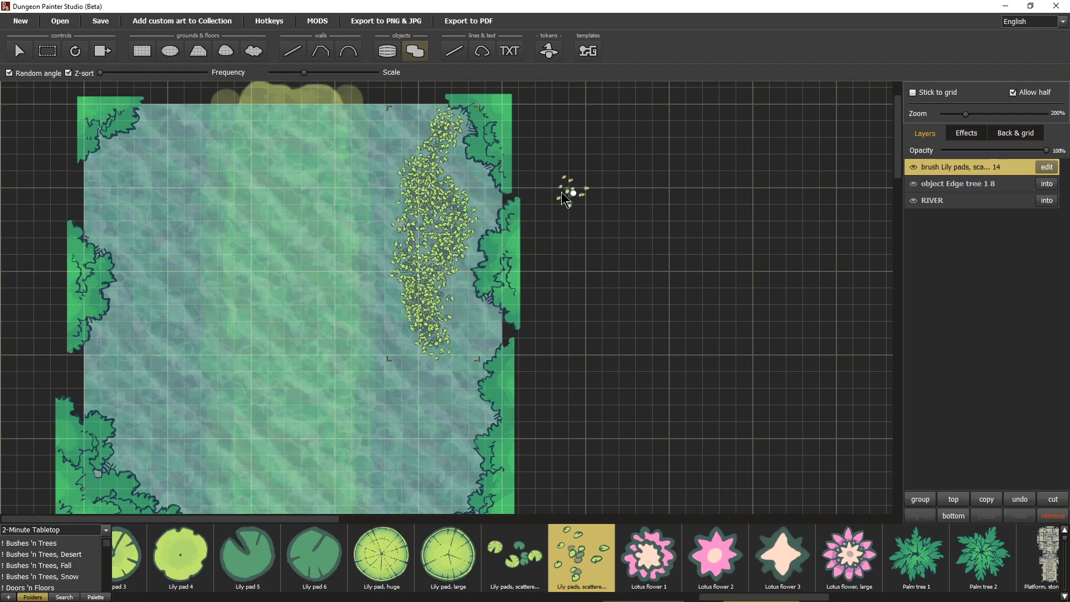
key(ctrl+z)
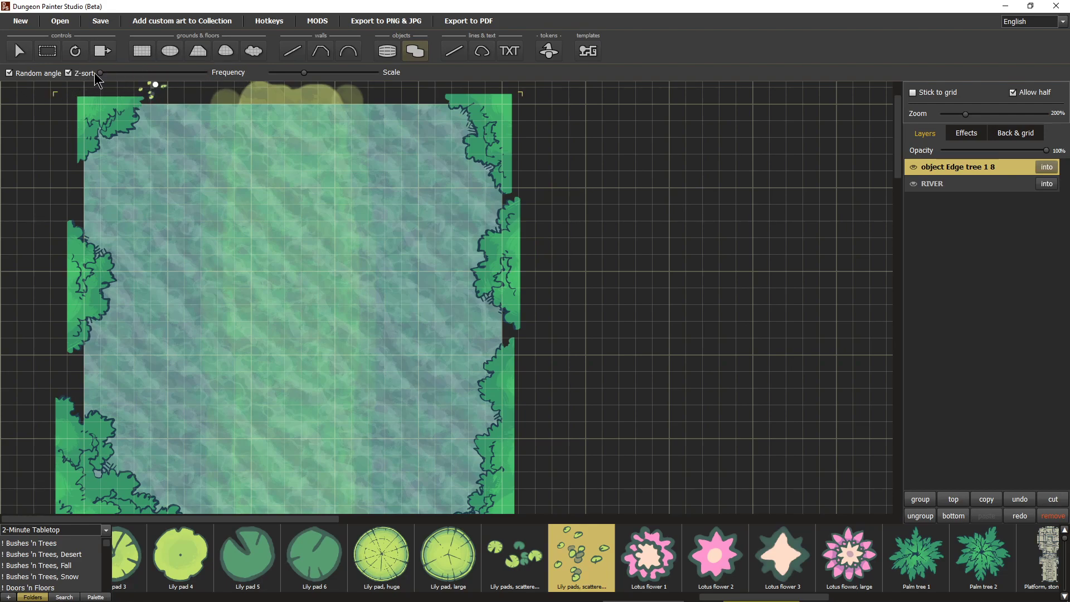
Try brushing the small lily pads down the river's right side with the frequency slider at its maximum, and undo the stroke
drag(102, 72, 205, 73)
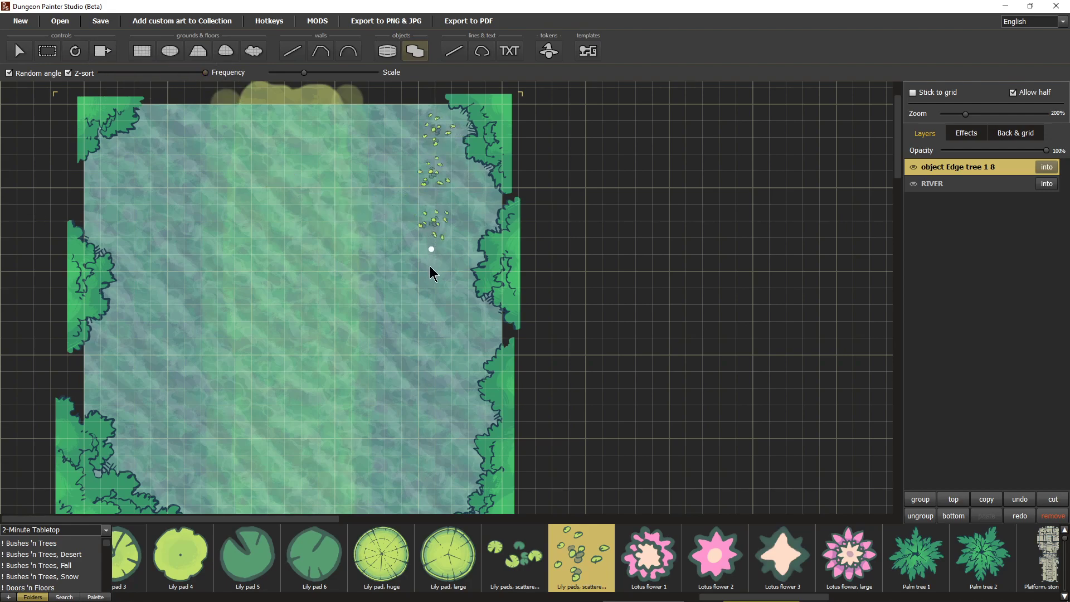
mouse_move(411, 309)
mouse_down()
mouse_move(390, 208)
mouse_move(413, 187)
mouse_move(477, 208)
mouse_move(444, 318)
mouse_move(457, 360)
mouse_up()
mouse_move(464, 323)
mouse_down()
mouse_move(475, 347)
mouse_move(413, 391)
mouse_move(413, 463)
mouse_move(462, 424)
mouse_move(475, 378)
mouse_move(413, 402)
mouse_move(442, 402)
mouse_move(457, 428)
mouse_move(390, 438)
mouse_move(368, 465)
mouse_up()
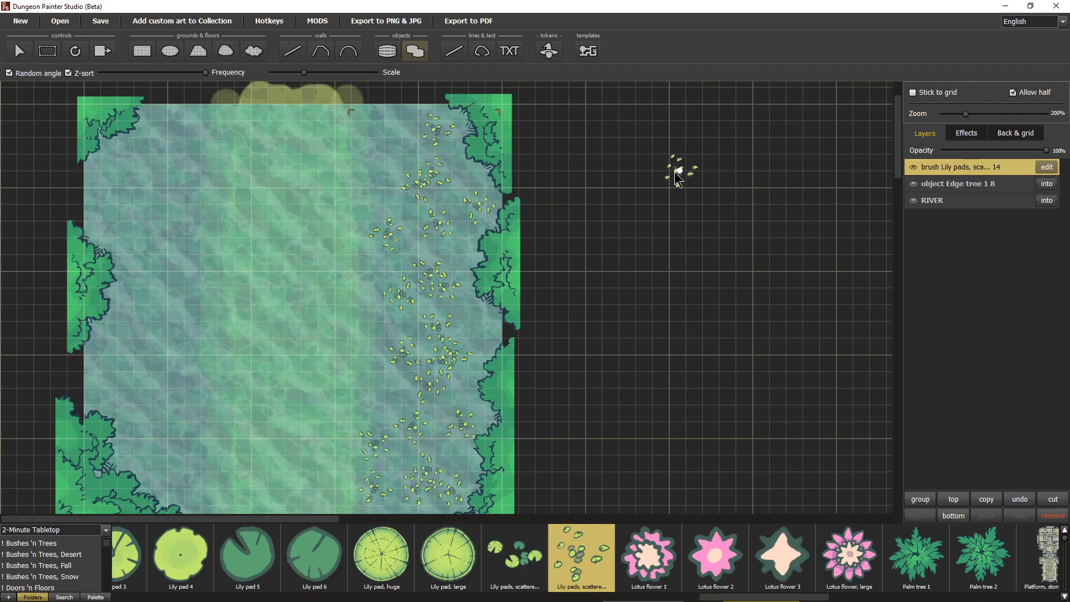
key(ctrl+z)
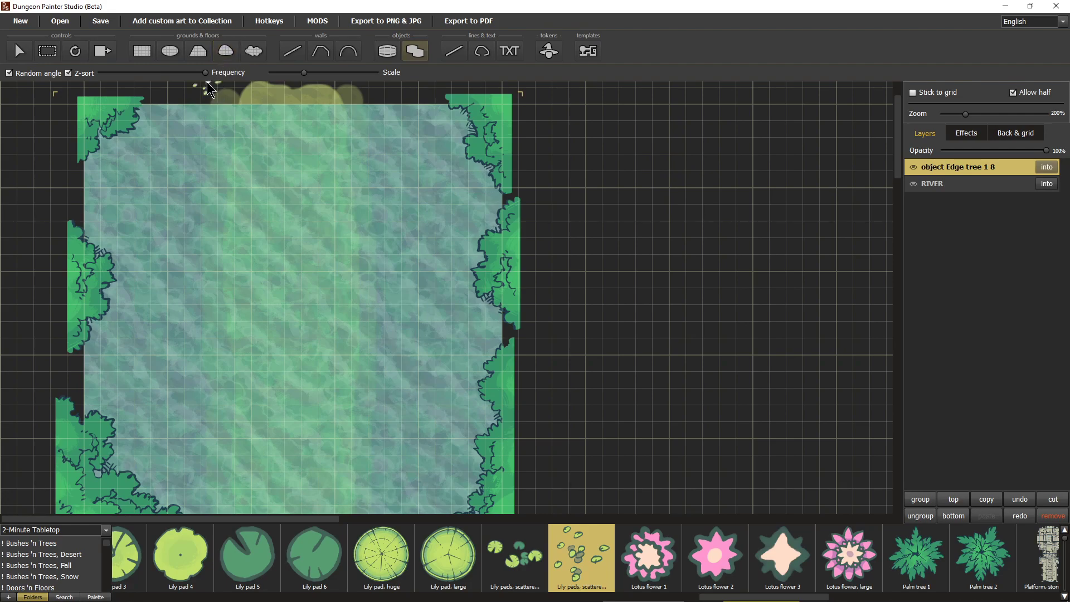
Try brushing the small lily pads along both sides of the river with the frequency slider near its midpoint
drag(203, 76, 154, 81)
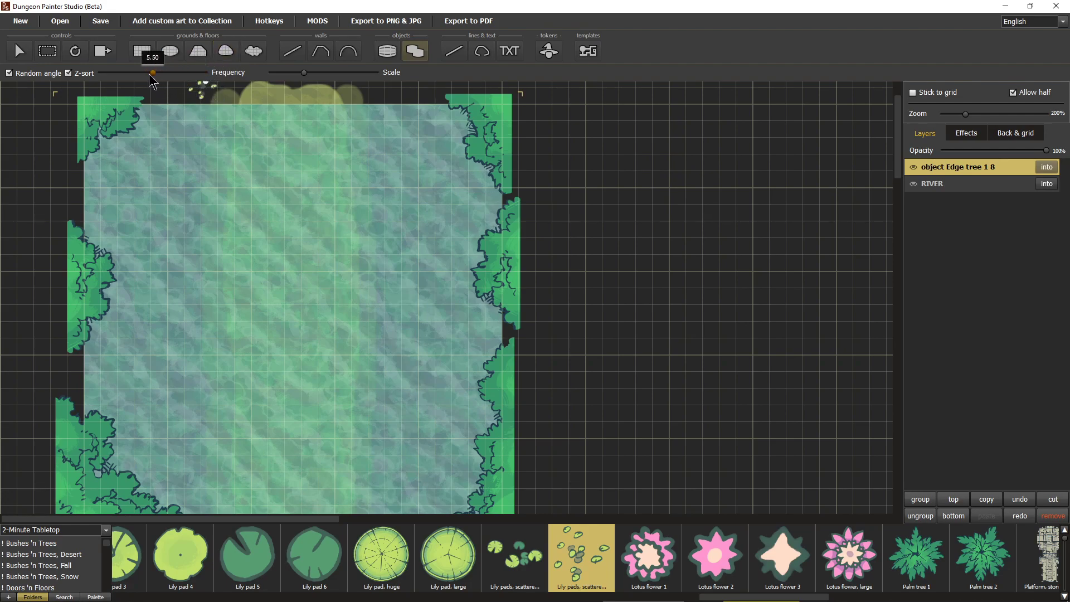
mouse_move(458, 138)
mouse_down()
mouse_move(442, 132)
mouse_move(400, 174)
mouse_up()
mouse_move(471, 225)
mouse_down()
mouse_move(447, 251)
mouse_move(410, 243)
mouse_move(437, 321)
mouse_move(465, 346)
mouse_move(436, 379)
mouse_move(422, 506)
mouse_move(352, 507)
mouse_move(438, 475)
mouse_move(440, 425)
mouse_move(420, 407)
mouse_move(460, 340)
mouse_up()
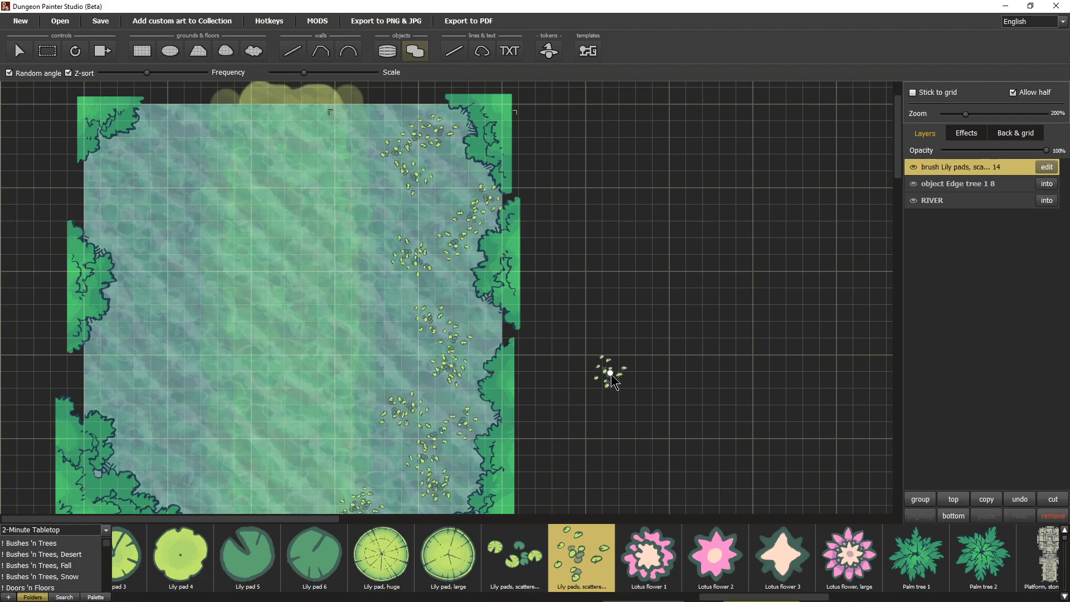
mouse_move(196, 488)
mouse_down()
mouse_move(112, 389)
mouse_move(177, 374)
mouse_move(192, 424)
mouse_move(131, 456)
mouse_move(164, 436)
mouse_move(162, 373)
mouse_move(105, 310)
mouse_move(144, 355)
mouse_move(150, 297)
mouse_move(128, 246)
mouse_move(165, 226)
mouse_move(196, 234)
mouse_move(88, 116)
mouse_move(190, 129)
mouse_move(202, 148)
mouse_move(131, 194)
mouse_move(220, 238)
mouse_move(201, 320)
mouse_move(142, 393)
mouse_move(183, 493)
mouse_up()
mouse_move(415, 357)
mouse_down()
mouse_move(486, 334)
mouse_move(446, 291)
mouse_move(417, 198)
mouse_move(440, 192)
mouse_up()
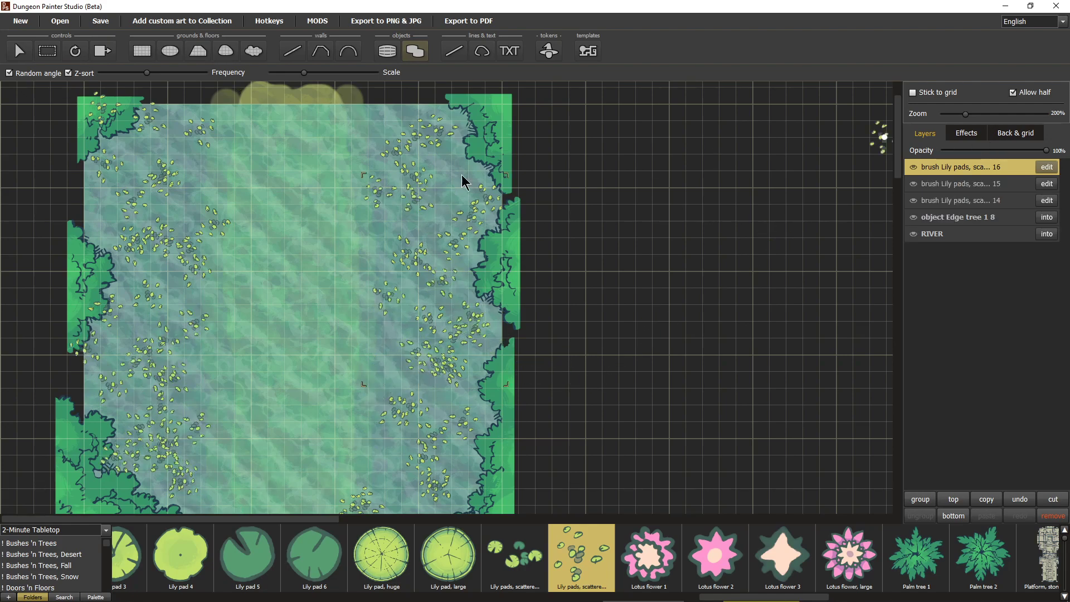
Undo all the lily pad brush strokes on both sides of the river
click(19, 51)
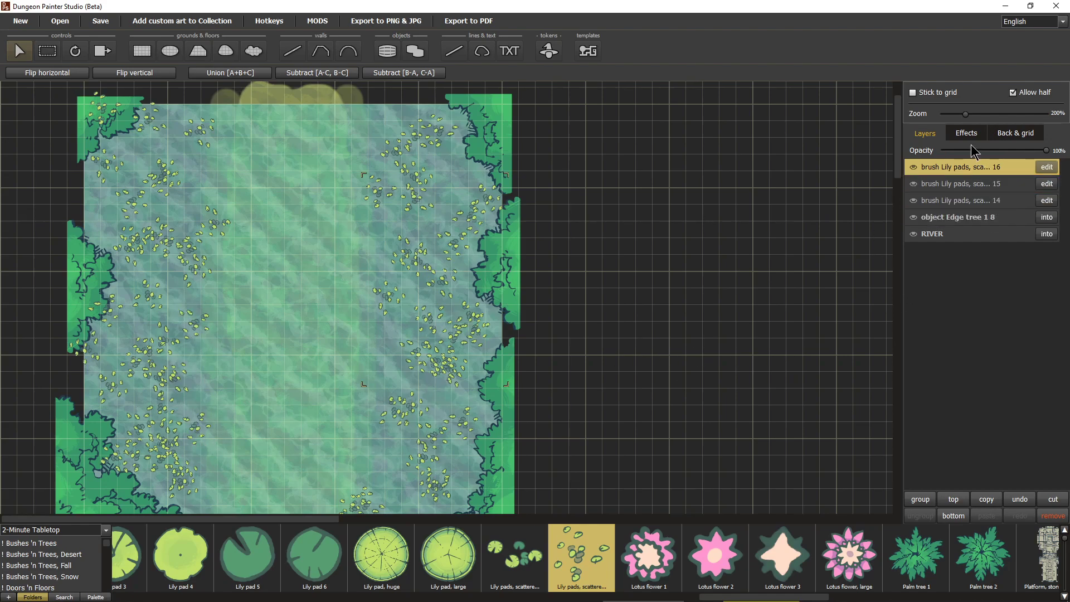
key(ctrl+z)
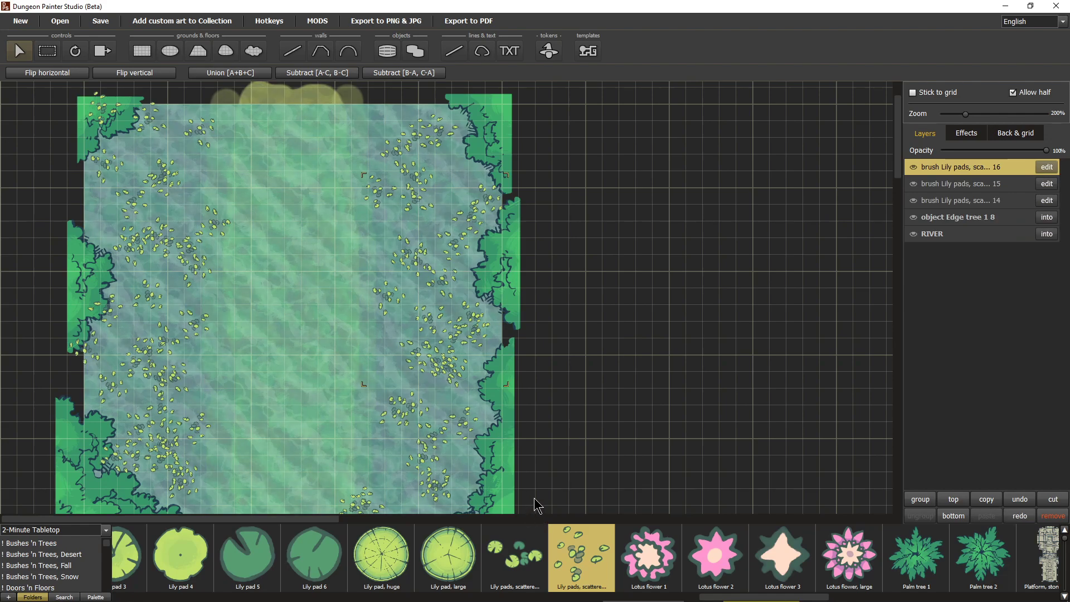
key(ctrl+z)
key(ctrl+z)
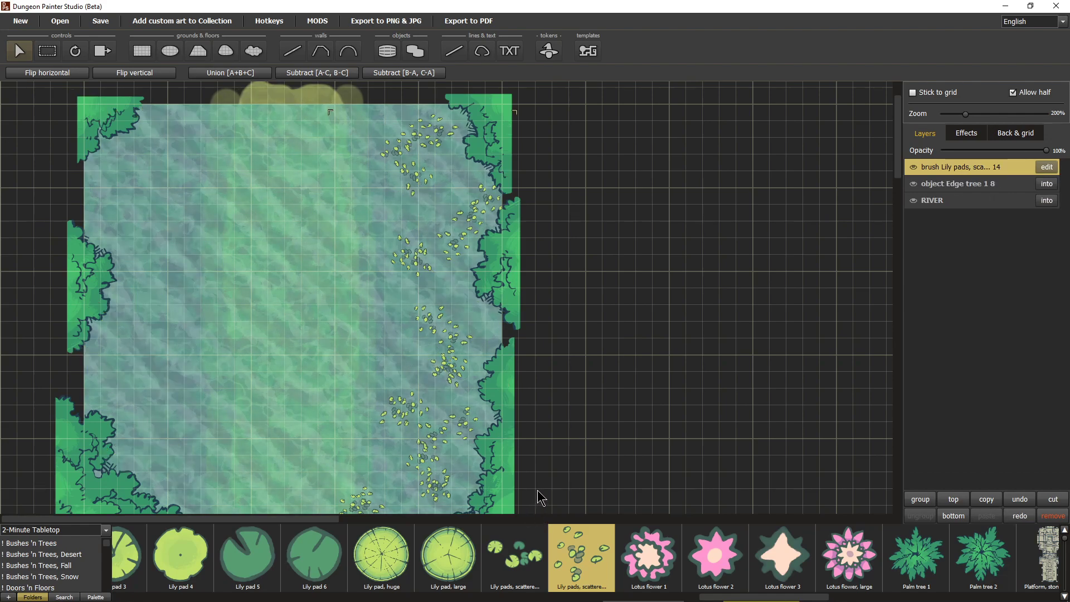
key(ctrl+z)
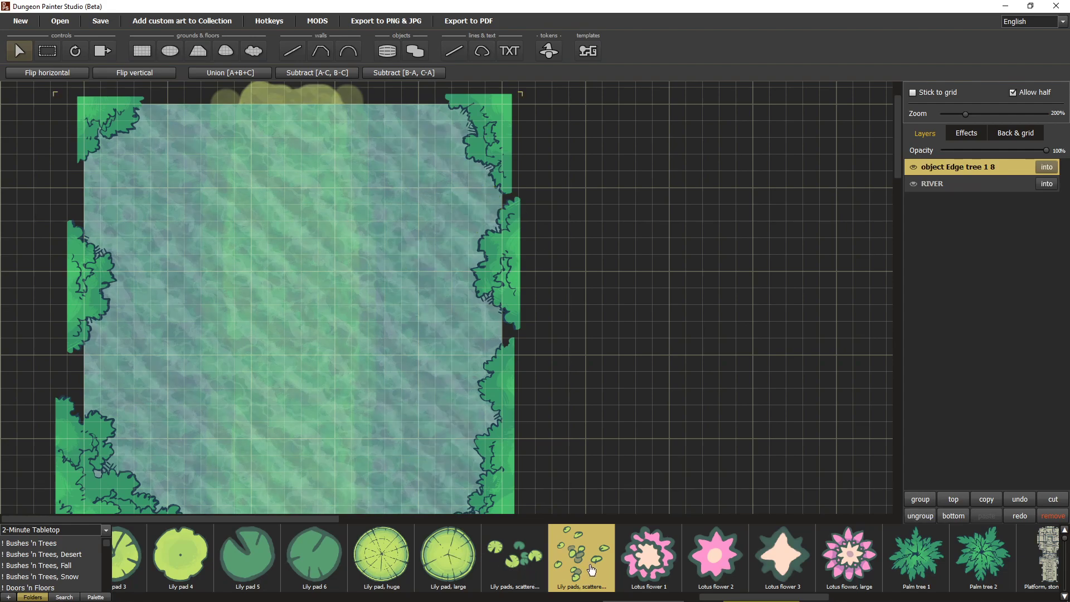
Brush small scattered lily pads along the river's right and left sides with random angle on and the frequency slider at about three quarters
click(405, 56)
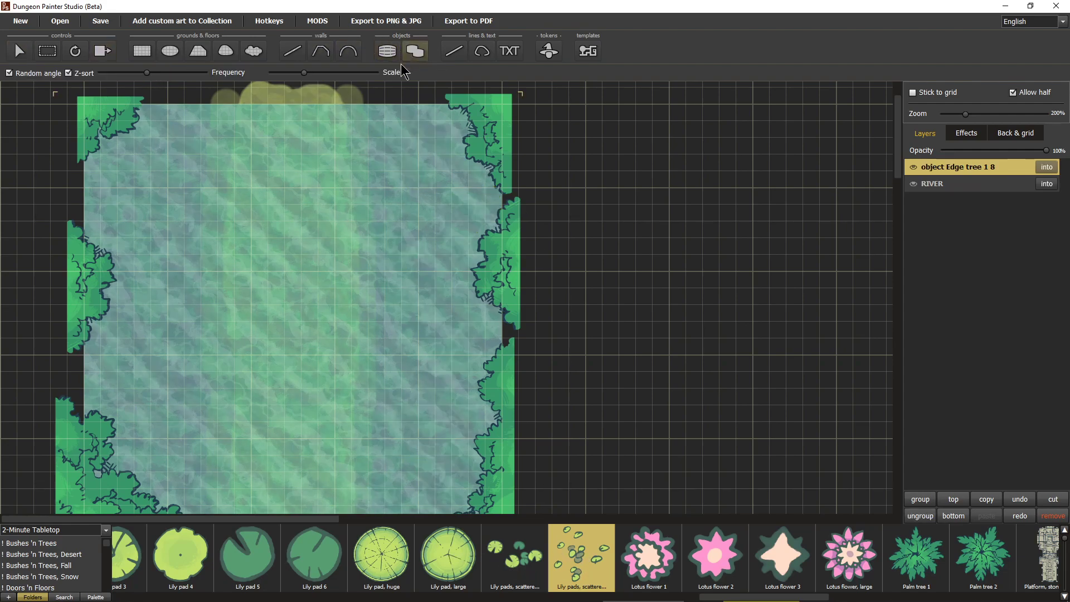
drag(147, 73, 174, 83)
mouse_move(475, 199)
mouse_down()
mouse_move(420, 208)
mouse_move(405, 222)
mouse_move(410, 236)
mouse_move(453, 242)
mouse_move(454, 260)
mouse_move(404, 297)
mouse_move(450, 306)
mouse_move(471, 324)
mouse_move(412, 348)
mouse_up()
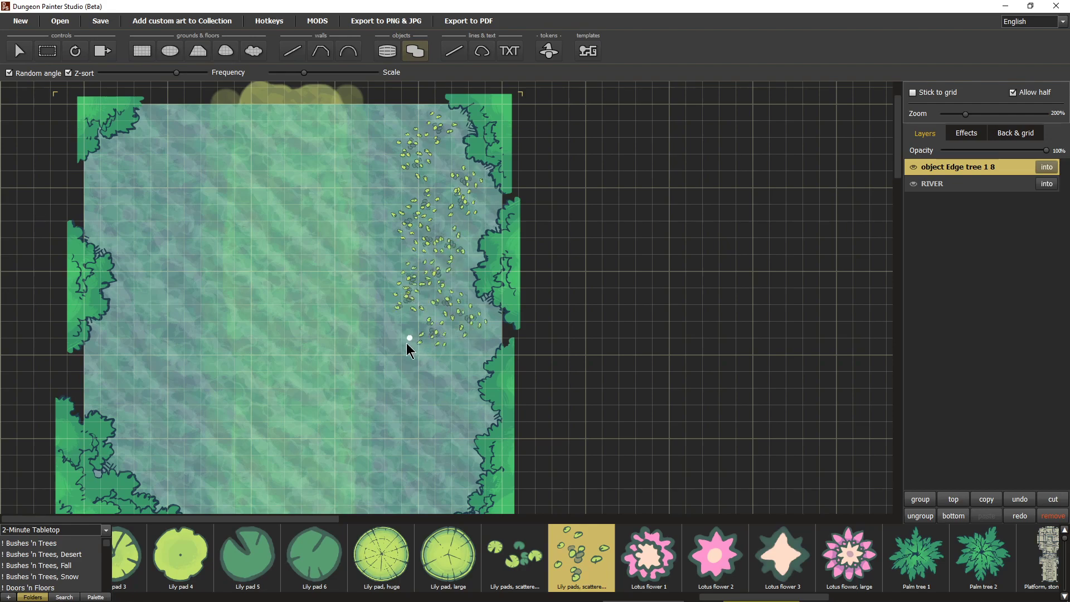
mouse_move(411, 392)
mouse_down()
mouse_move(409, 443)
mouse_move(444, 441)
mouse_move(464, 424)
mouse_move(442, 447)
mouse_move(451, 484)
mouse_move(392, 481)
mouse_move(432, 492)
mouse_up()
mouse_move(188, 485)
mouse_down()
mouse_move(141, 486)
mouse_move(113, 445)
mouse_move(170, 447)
mouse_move(171, 413)
mouse_move(163, 392)
mouse_move(117, 385)
mouse_move(112, 346)
mouse_move(118, 337)
mouse_move(159, 358)
mouse_move(192, 311)
mouse_move(170, 310)
mouse_move(143, 274)
mouse_move(115, 279)
mouse_move(105, 258)
mouse_move(116, 235)
mouse_move(160, 229)
mouse_move(184, 214)
mouse_up()
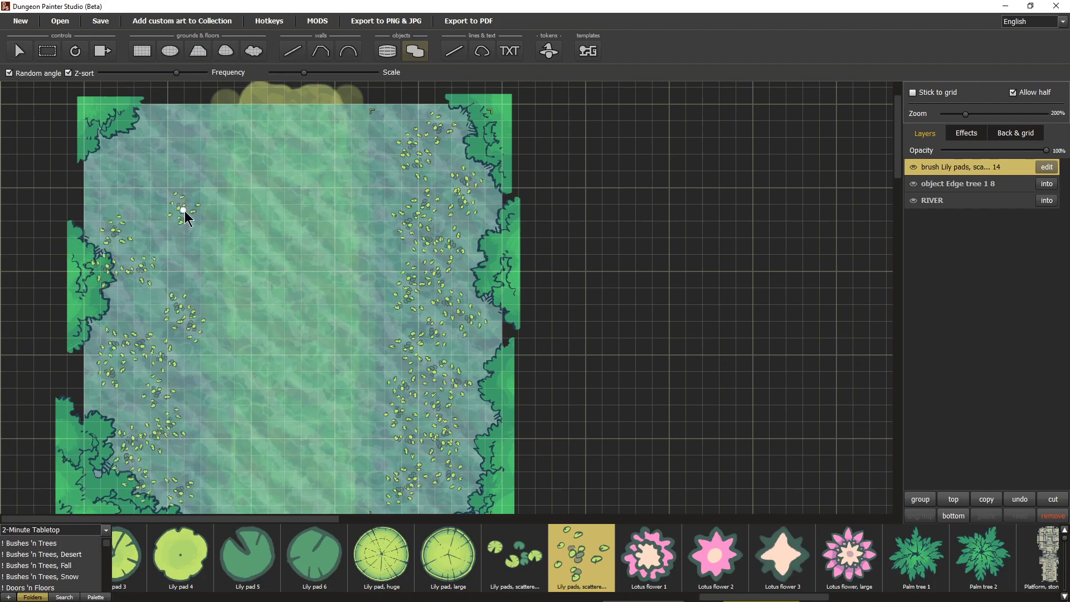
mouse_move(167, 256)
mouse_down()
mouse_move(115, 173)
mouse_move(108, 124)
mouse_move(184, 125)
mouse_move(130, 158)
mouse_move(161, 195)
mouse_move(113, 191)
mouse_move(106, 205)
mouse_move(162, 232)
mouse_move(139, 283)
mouse_move(128, 417)
mouse_up()
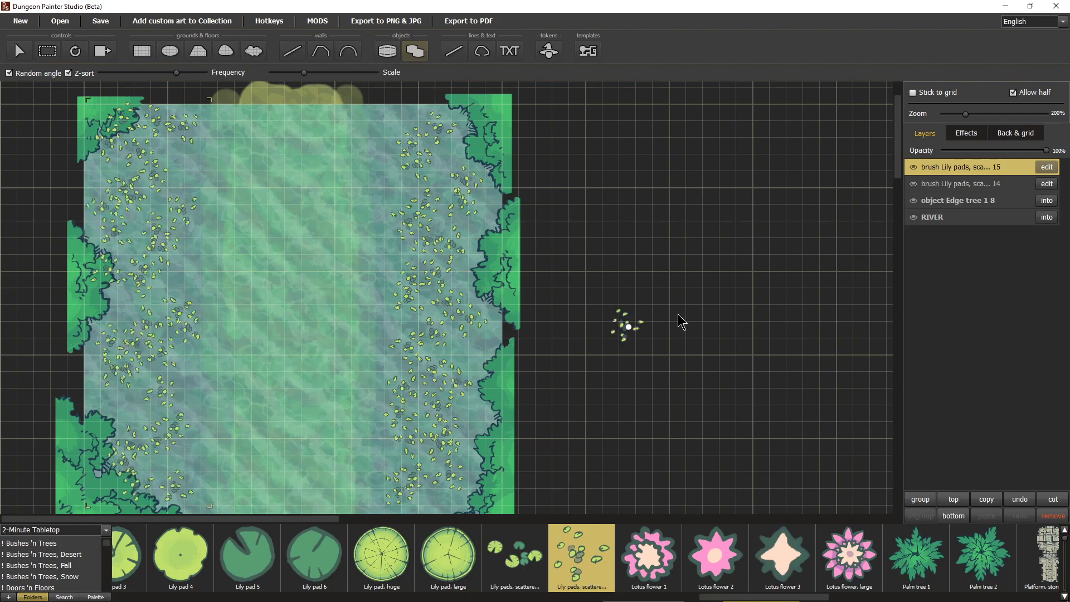
Brush the larger scattered lily pads over the small ones along the river's right and left sides
click(510, 570)
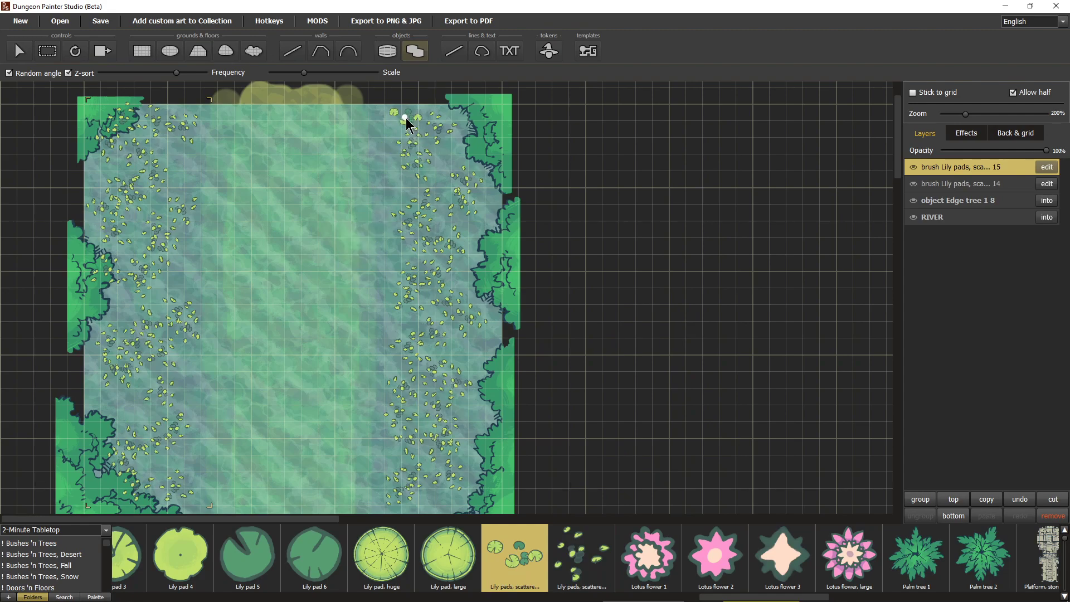
mouse_move(476, 200)
mouse_down()
mouse_move(437, 202)
mouse_move(438, 173)
mouse_move(419, 204)
mouse_up()
drag(426, 280, 466, 309)
mouse_move(416, 368)
mouse_down()
mouse_move(466, 417)
mouse_move(446, 439)
mouse_up()
mouse_move(419, 472)
mouse_down()
mouse_move(449, 486)
mouse_move(426, 502)
mouse_up()
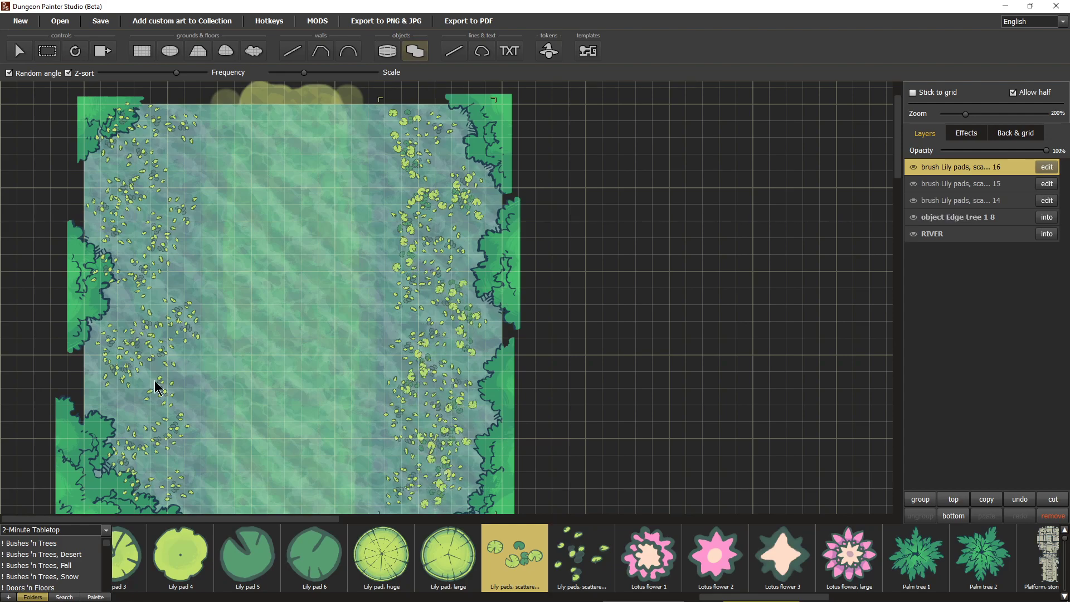
mouse_move(163, 481)
mouse_down()
mouse_move(132, 449)
mouse_move(136, 422)
mouse_move(157, 420)
mouse_move(157, 407)
mouse_move(126, 398)
mouse_move(109, 370)
mouse_move(169, 321)
mouse_move(129, 297)
mouse_move(153, 238)
mouse_move(108, 173)
mouse_move(178, 156)
mouse_move(135, 116)
mouse_move(114, 144)
mouse_up()
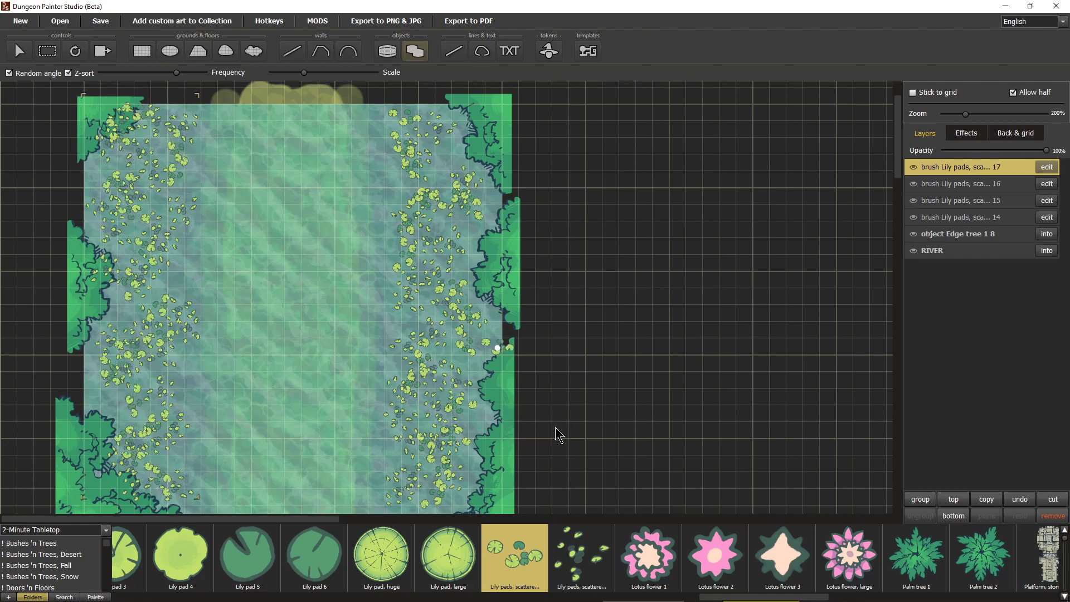
Fill the sparse spots along the river's left and right sides with more of the larger scattered lily pads
click(173, 274)
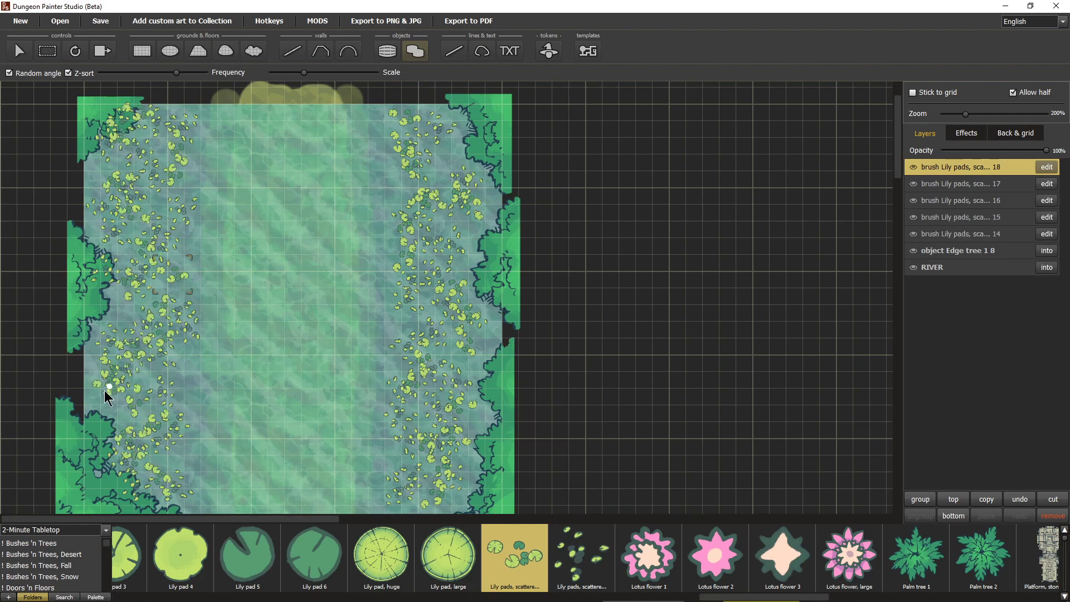
click(114, 313)
click(102, 398)
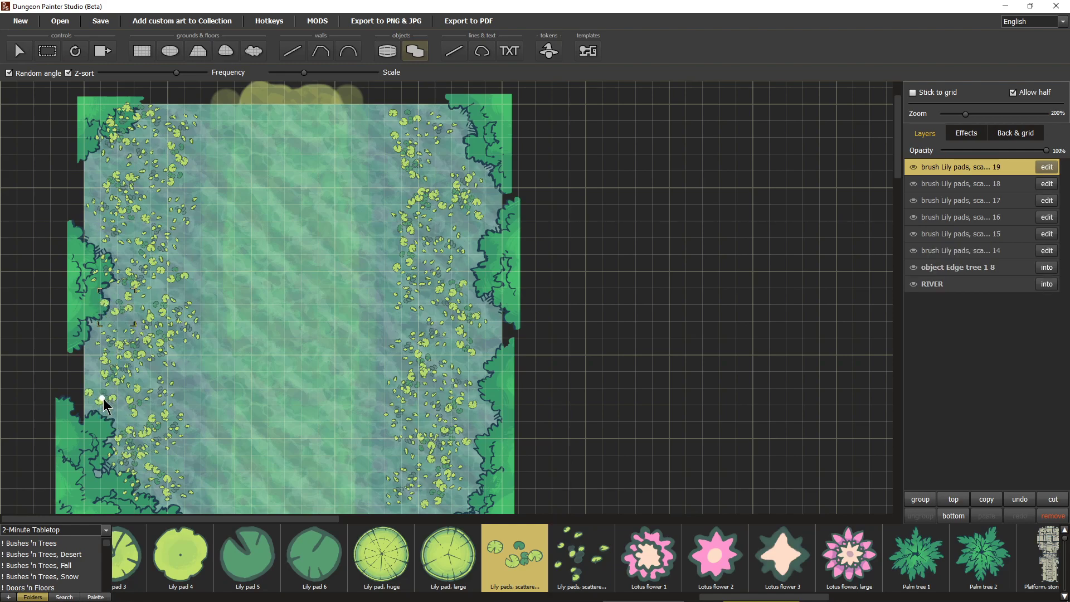
click(409, 314)
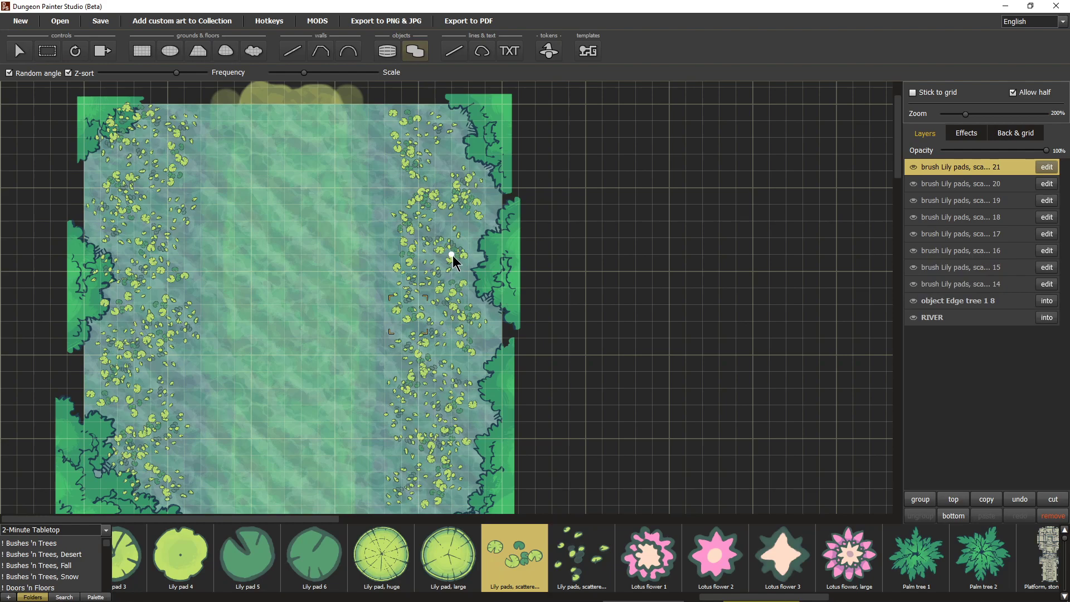
click(452, 250)
click(446, 162)
click(465, 433)
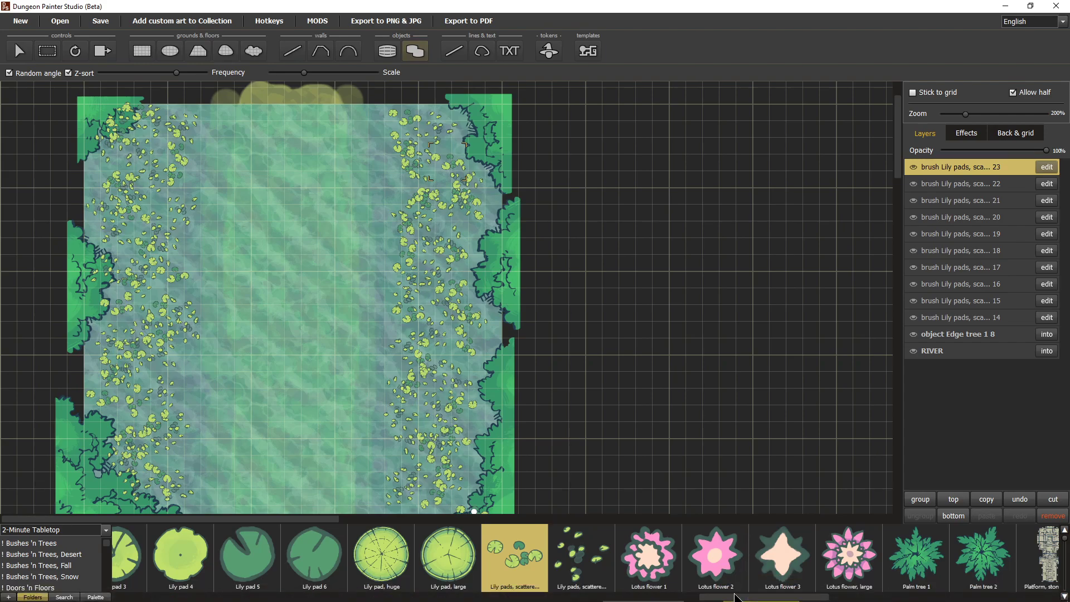
Brush Foliage 3 among the lily pads down the river's right and left sides with the frequency slider at its maximum
drag(734, 598, 384, 596)
click(470, 533)
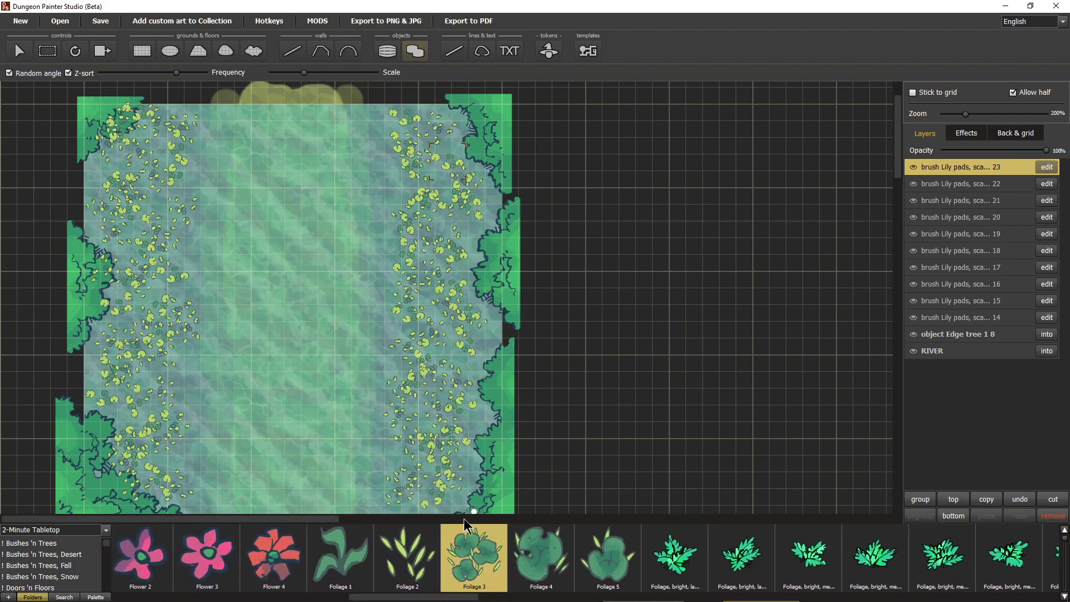
click(456, 280)
drag(176, 73, 210, 76)
click(434, 116)
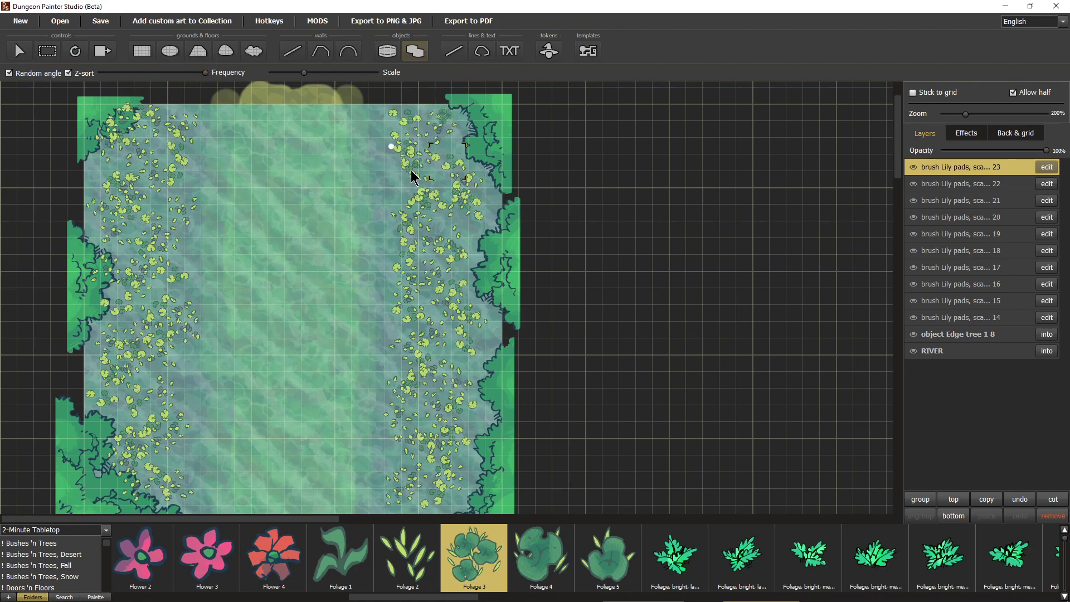
drag(472, 206, 408, 213)
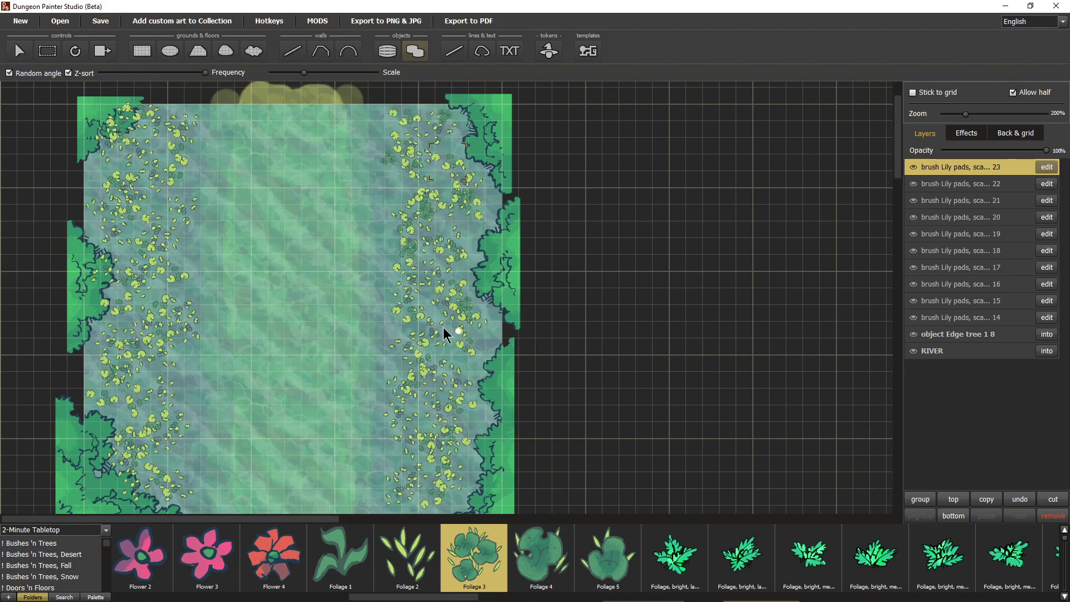
mouse_move(429, 273)
mouse_down()
mouse_move(433, 351)
mouse_move(471, 383)
mouse_up()
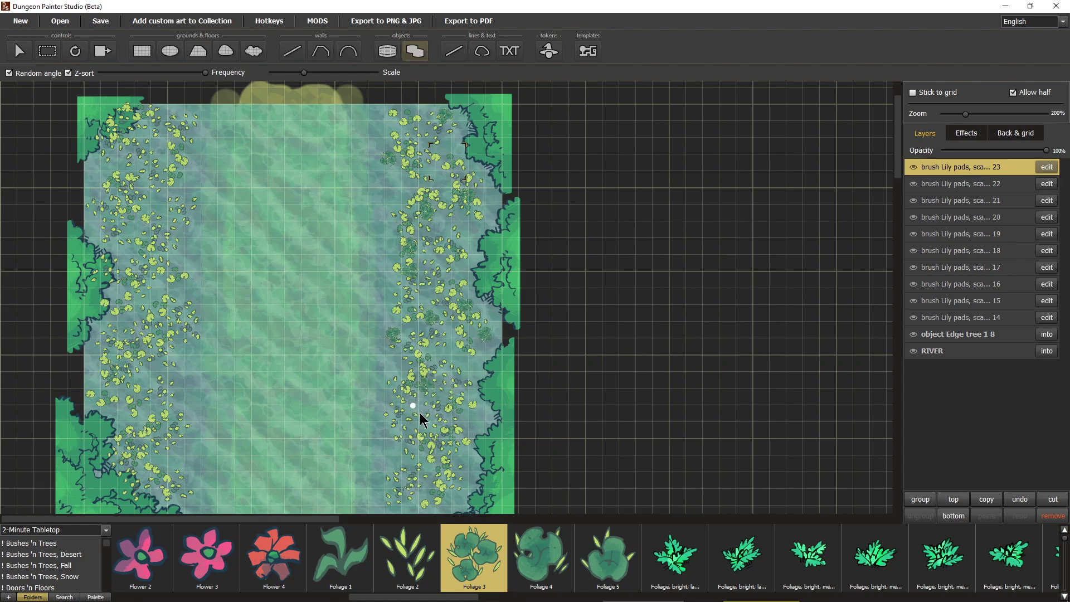
drag(410, 512, 392, 567)
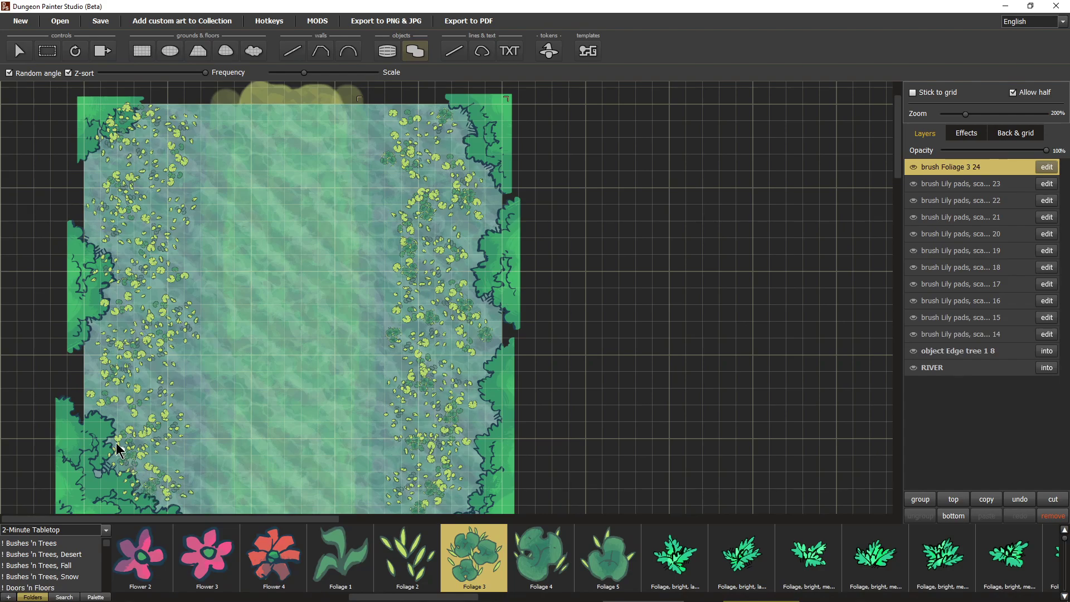
mouse_move(156, 415)
mouse_down()
mouse_move(168, 394)
mouse_move(130, 391)
mouse_move(110, 373)
mouse_move(160, 319)
mouse_move(111, 305)
mouse_move(133, 325)
mouse_move(142, 231)
mouse_move(99, 220)
mouse_move(106, 191)
mouse_move(153, 198)
mouse_move(160, 175)
mouse_move(98, 152)
mouse_move(164, 129)
mouse_up()
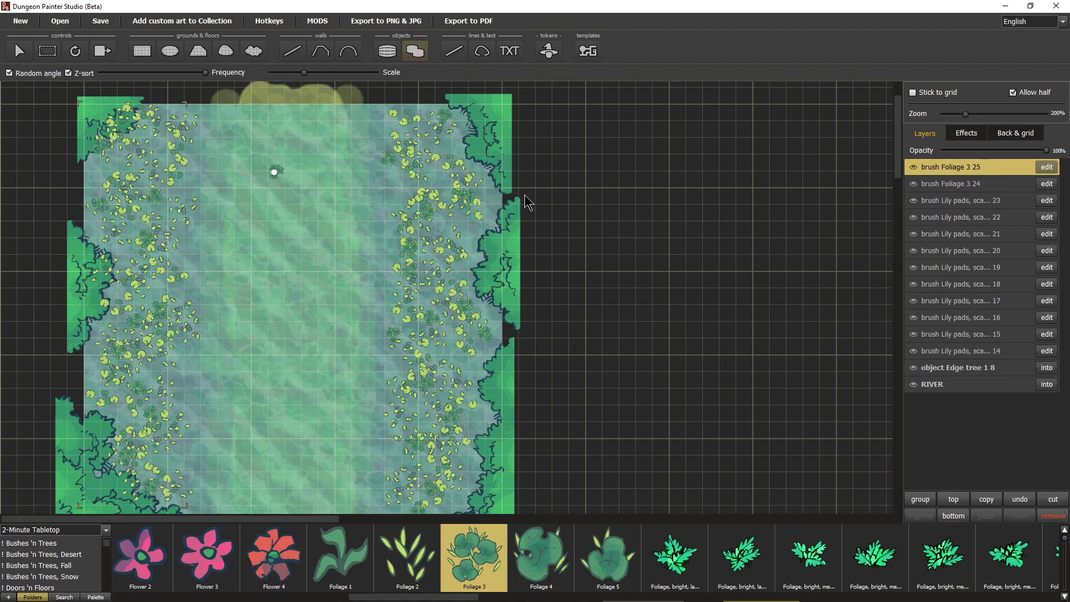
Place five single Foliage 3 objects at random angles among the lily pads on the river's left side
click(387, 51)
click(104, 176)
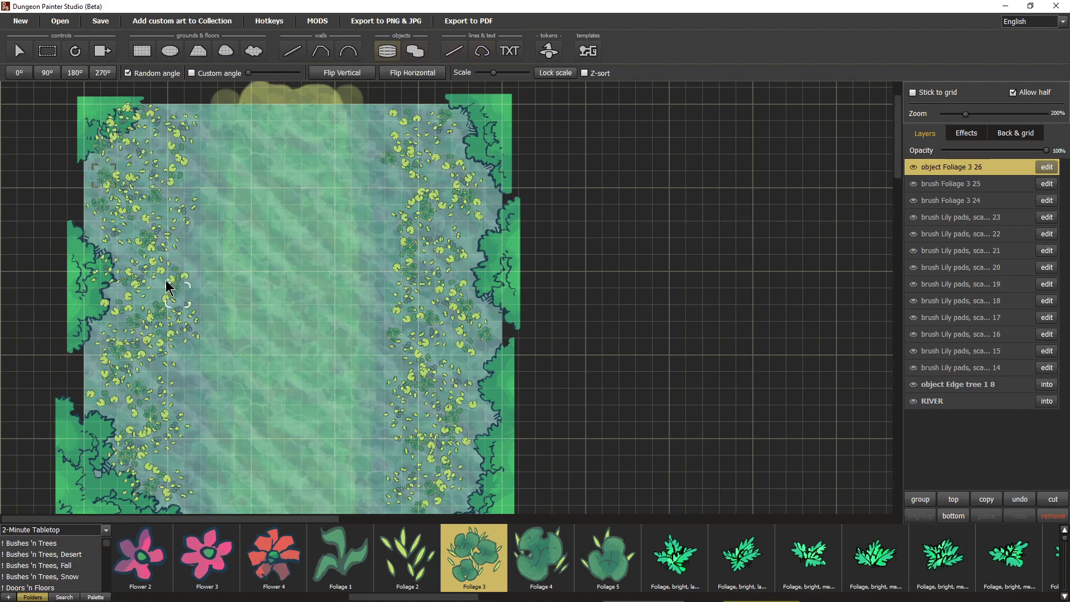
click(170, 258)
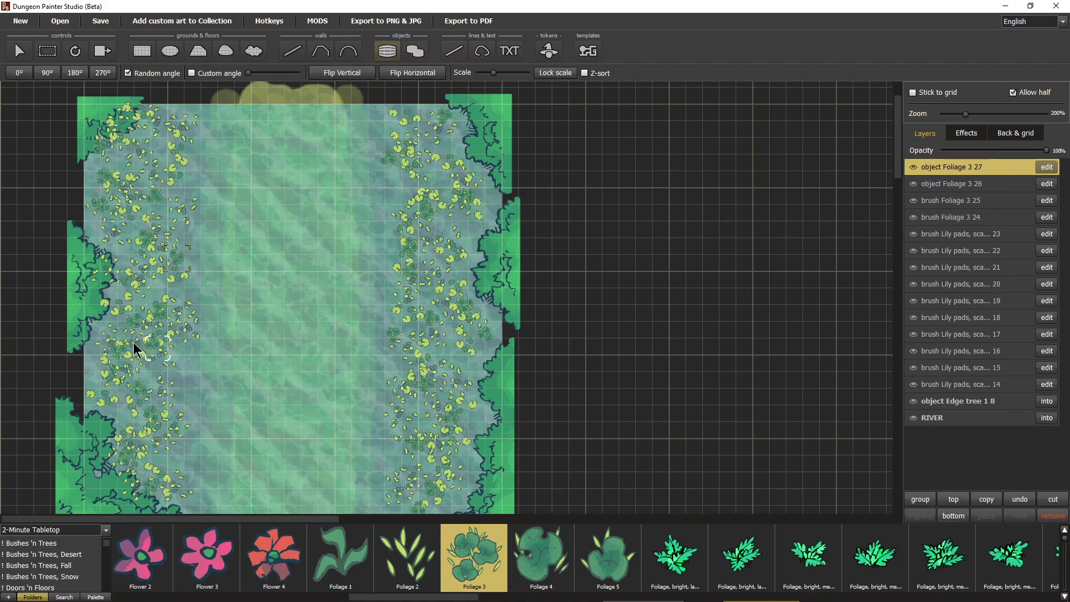
click(157, 375)
click(118, 415)
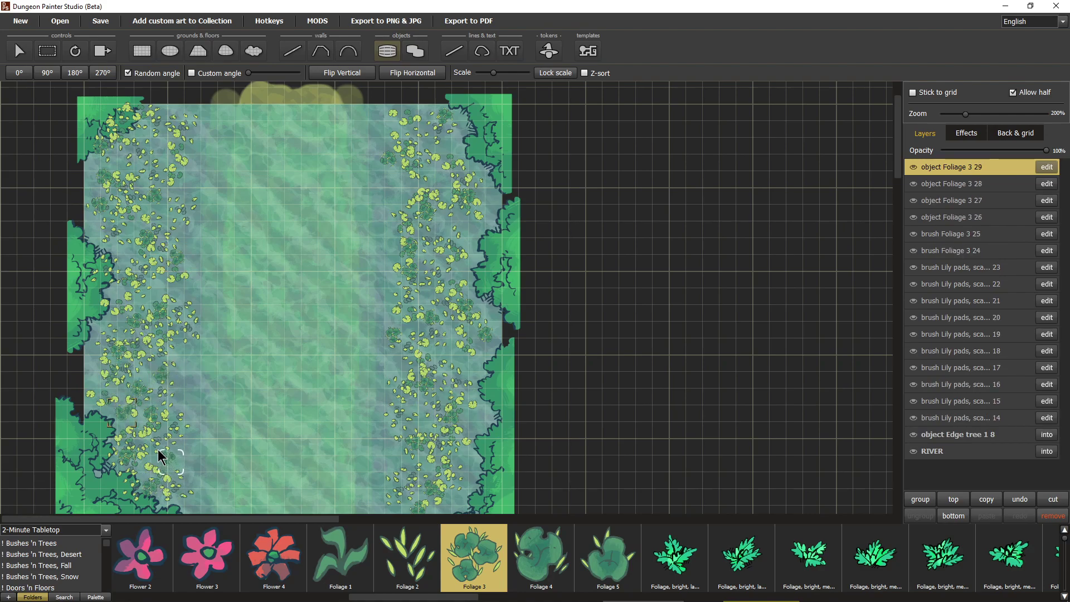
click(164, 456)
Place eight single Foliage 3 objects in the gaps along the river's right side
click(394, 460)
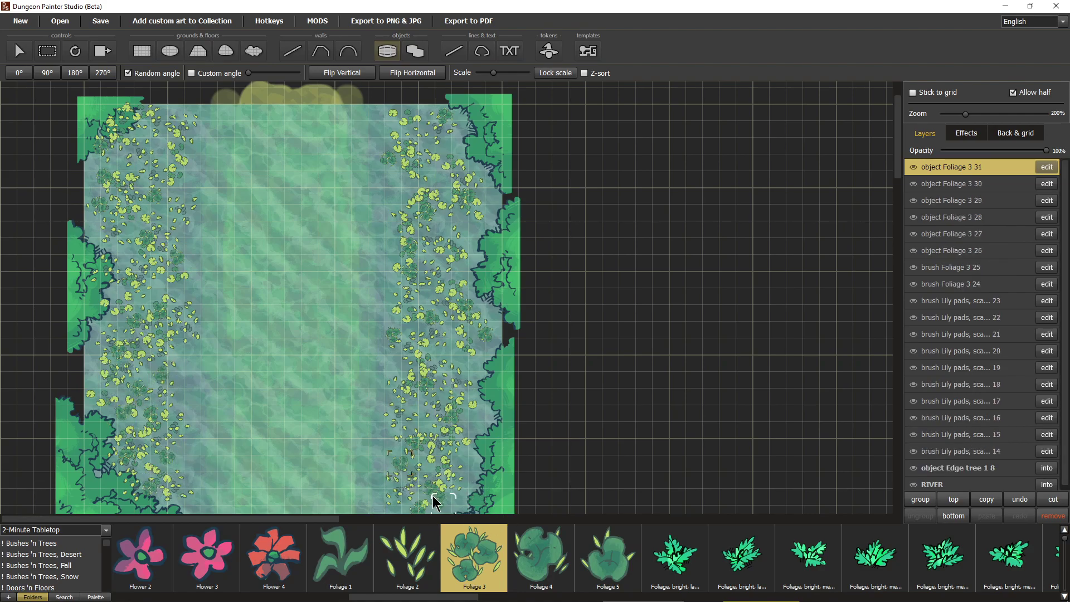
click(451, 500)
click(465, 423)
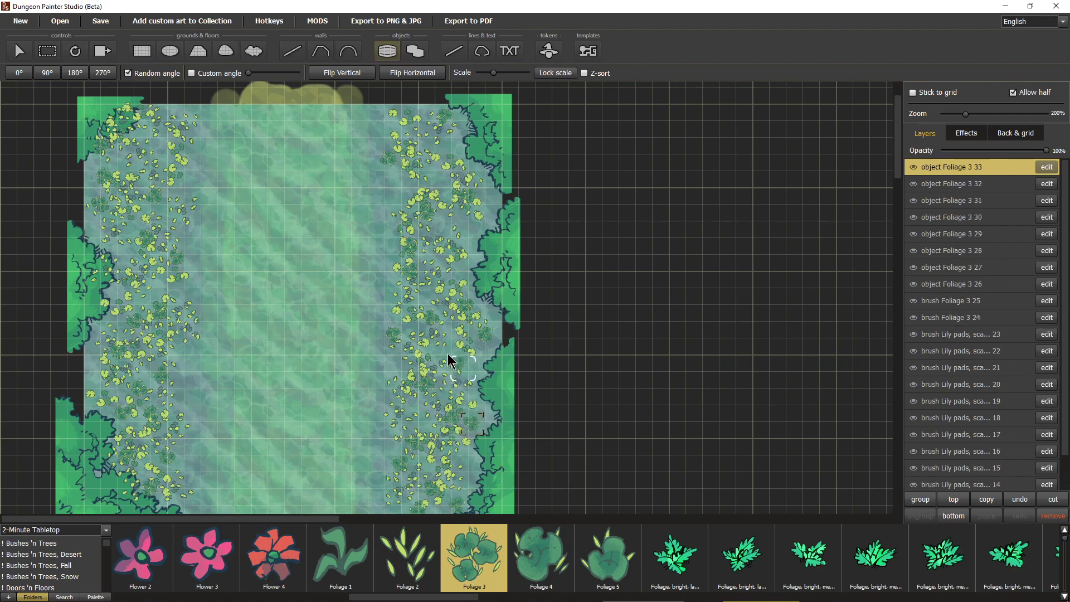
click(443, 357)
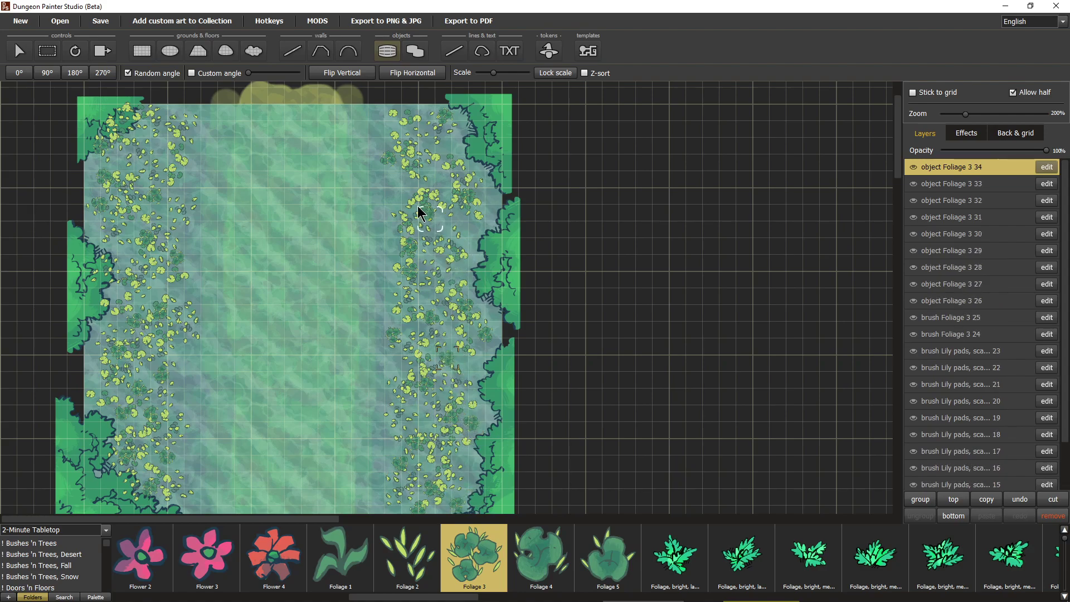
click(476, 229)
click(452, 205)
click(441, 149)
click(446, 146)
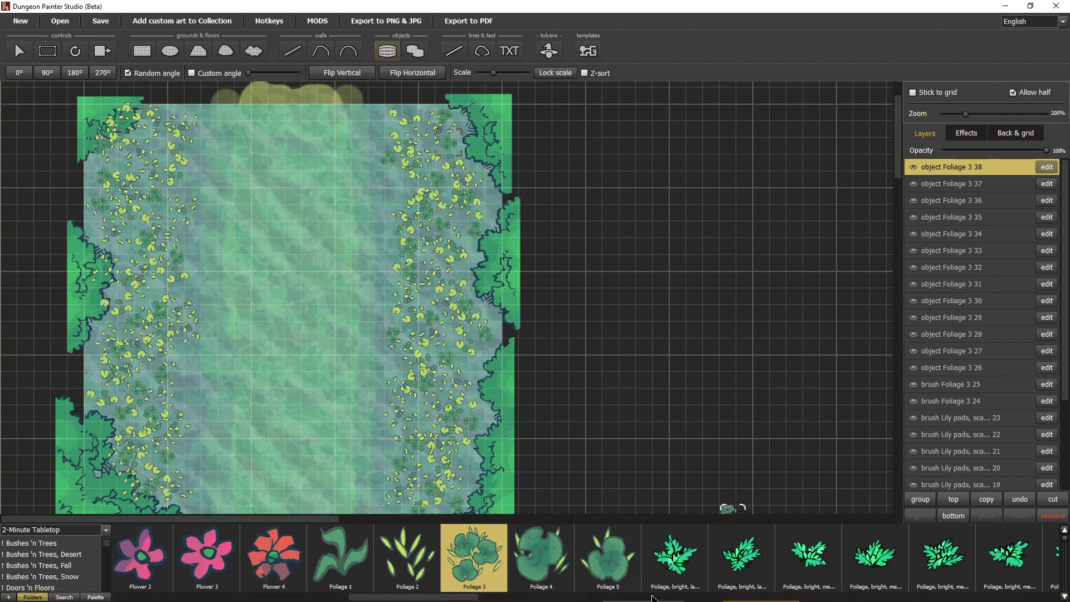
Place six Lily pad 1 objects at random angles, three on the river's left side and three on its right
drag(436, 598, 741, 597)
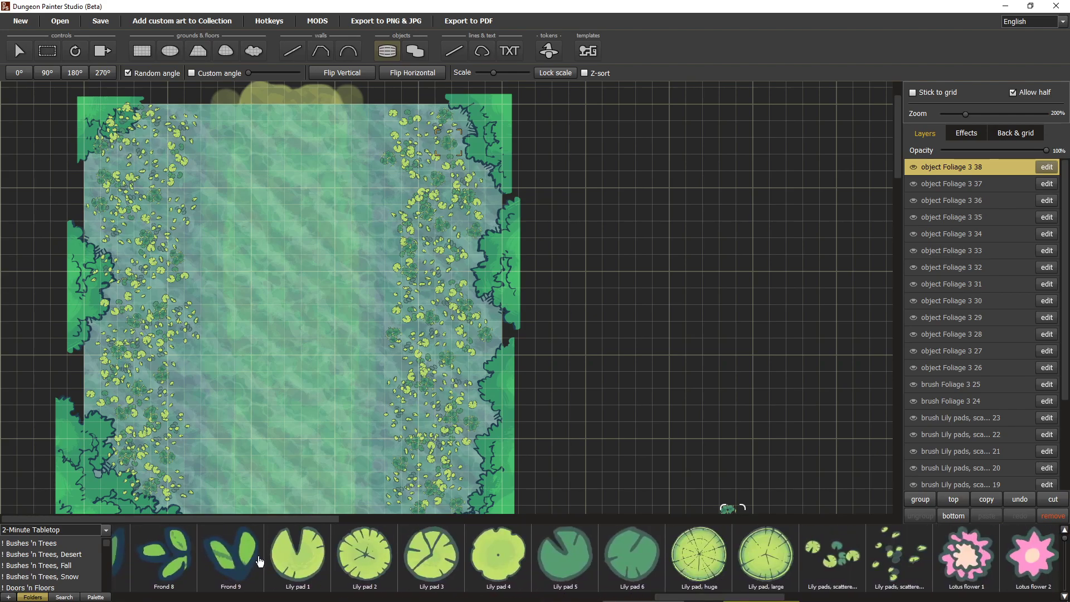
click(278, 555)
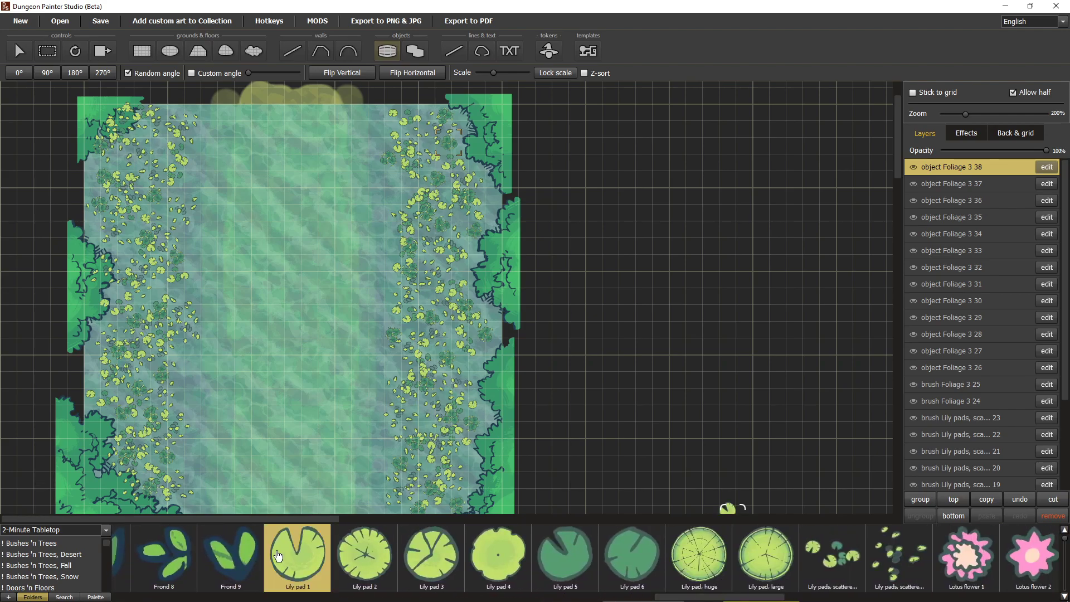
click(93, 376)
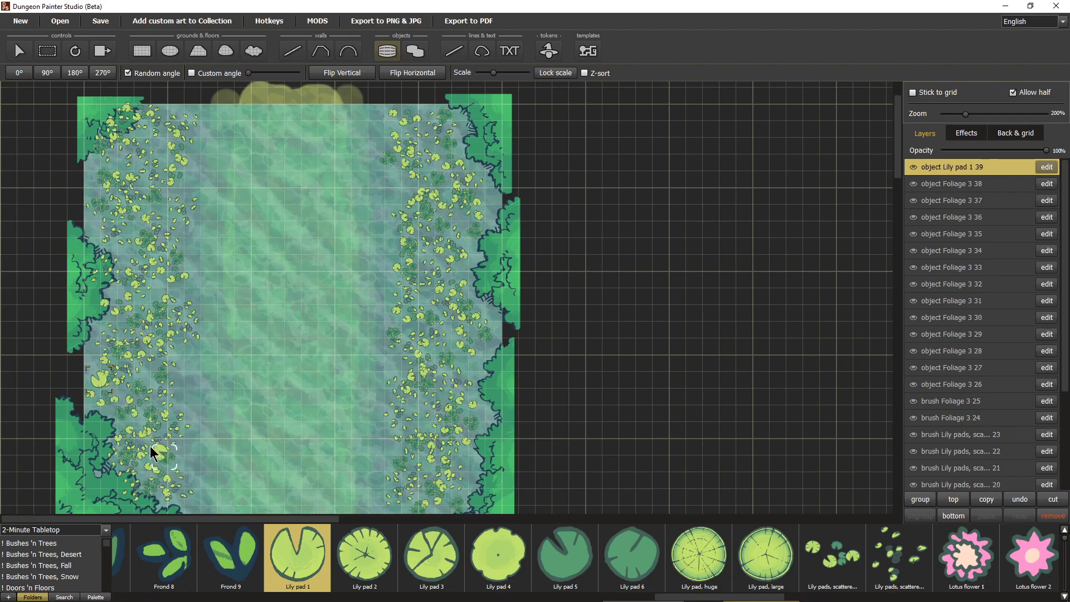
click(147, 436)
click(140, 168)
click(427, 133)
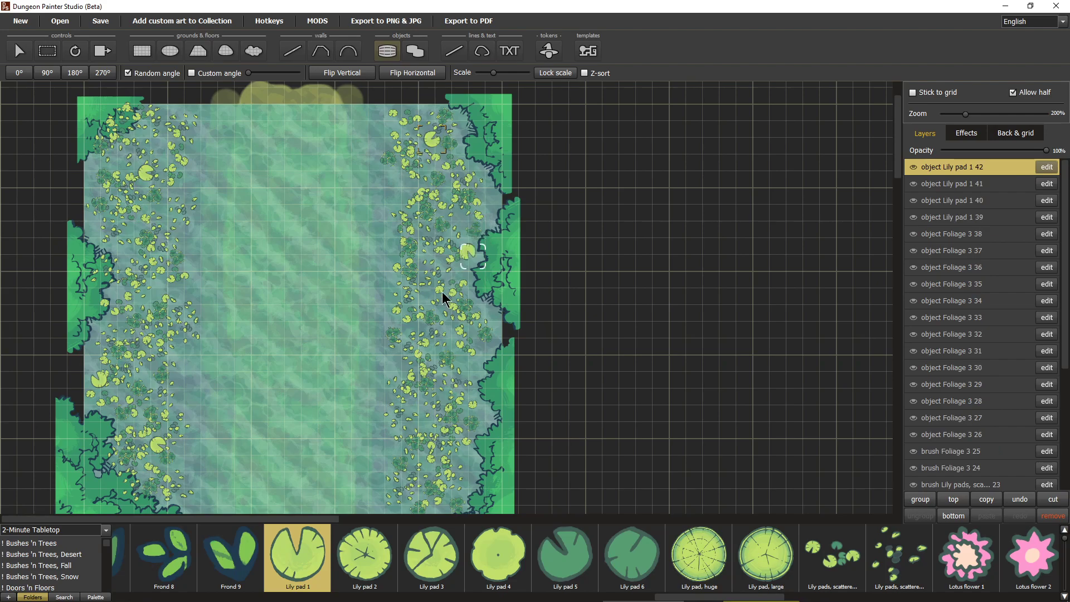
click(458, 328)
click(412, 448)
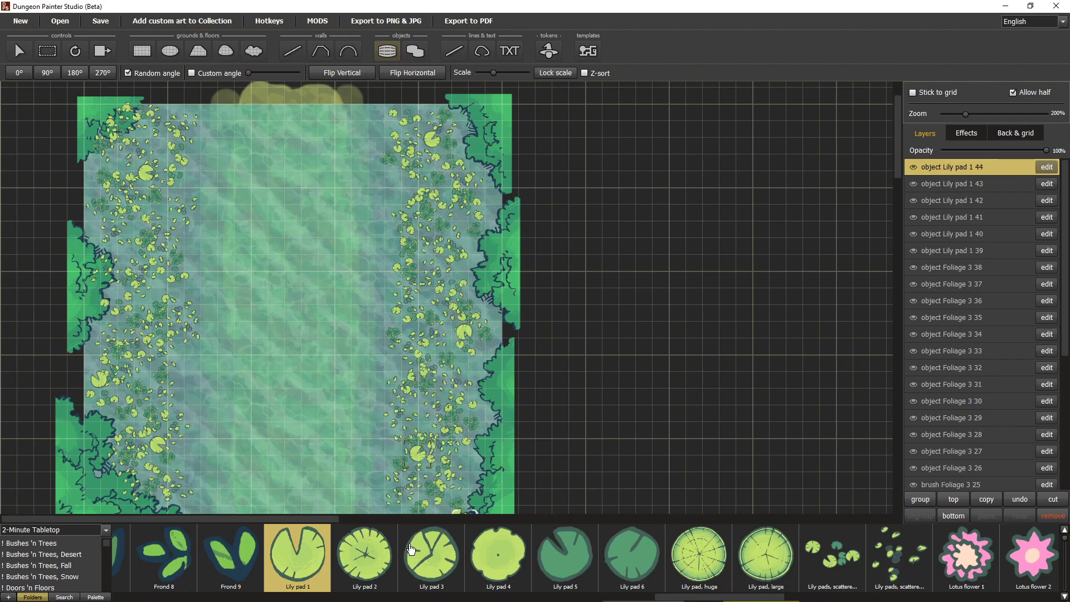
Place four Lily pad 2 objects, two on the river's left side and two on its right
click(363, 562)
click(139, 382)
click(152, 283)
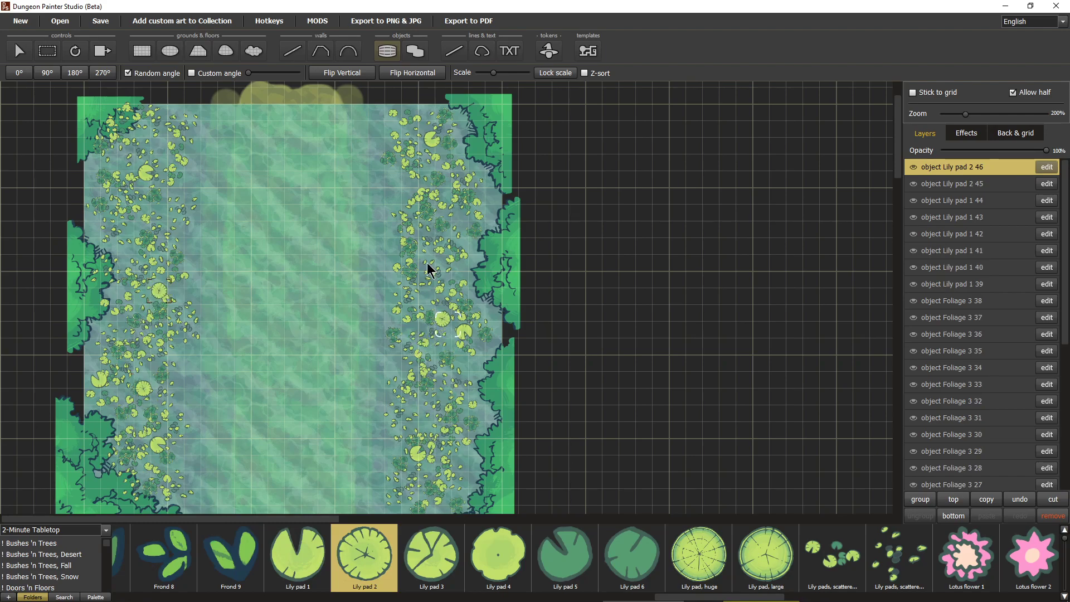
click(404, 185)
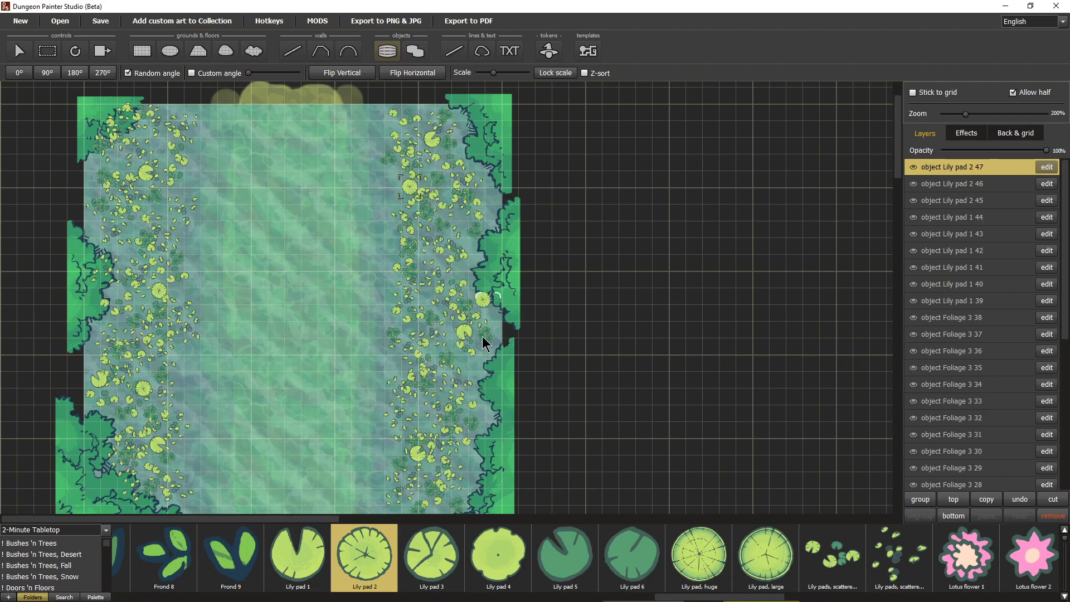
click(451, 430)
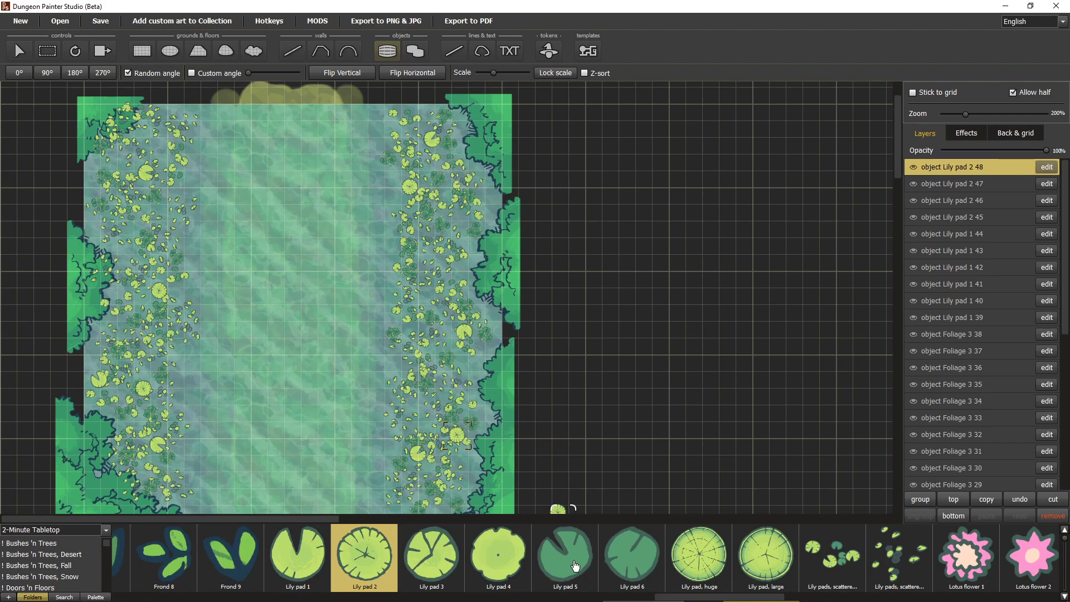
Place four dark green Lily pad 5 objects, two on the river's right side and two on its left
click(571, 554)
click(423, 410)
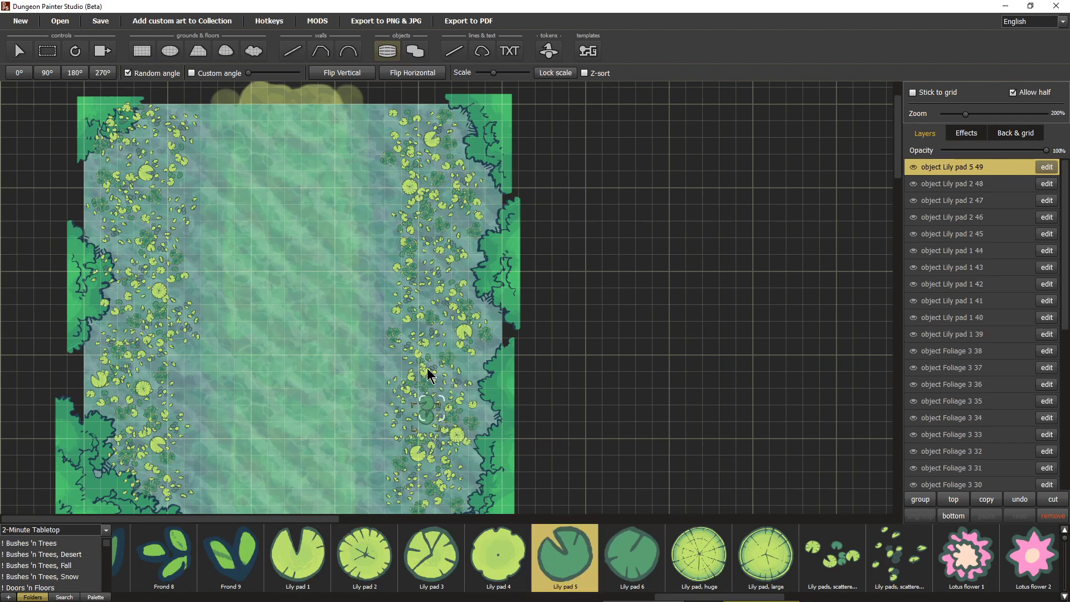
click(455, 222)
click(110, 189)
click(125, 318)
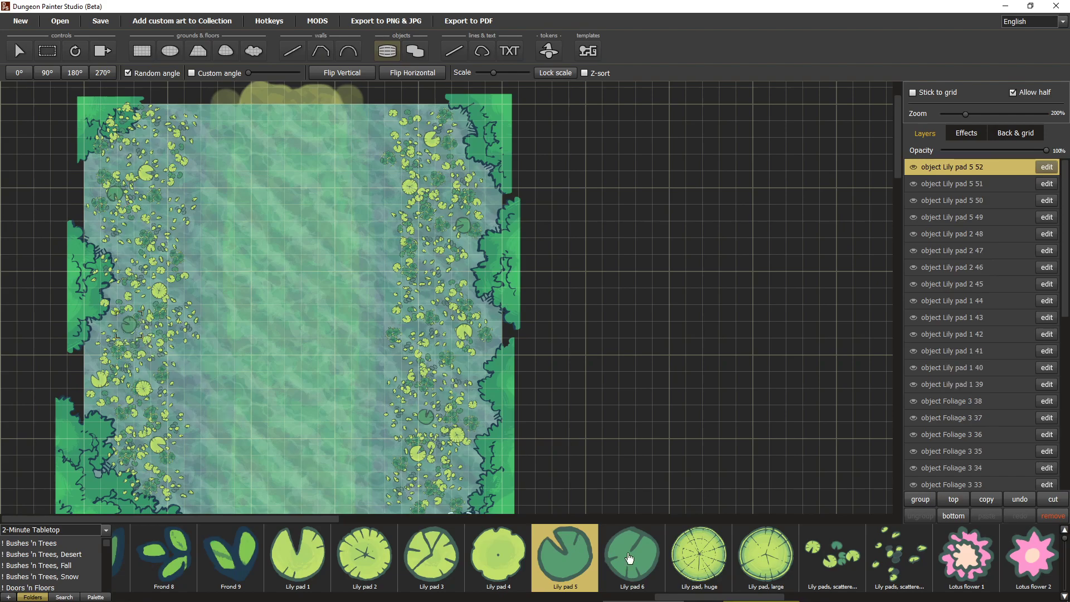
Place three huge lily pads at a slightly reduced, locked scale, one on the river's left side and two on its right
click(675, 571)
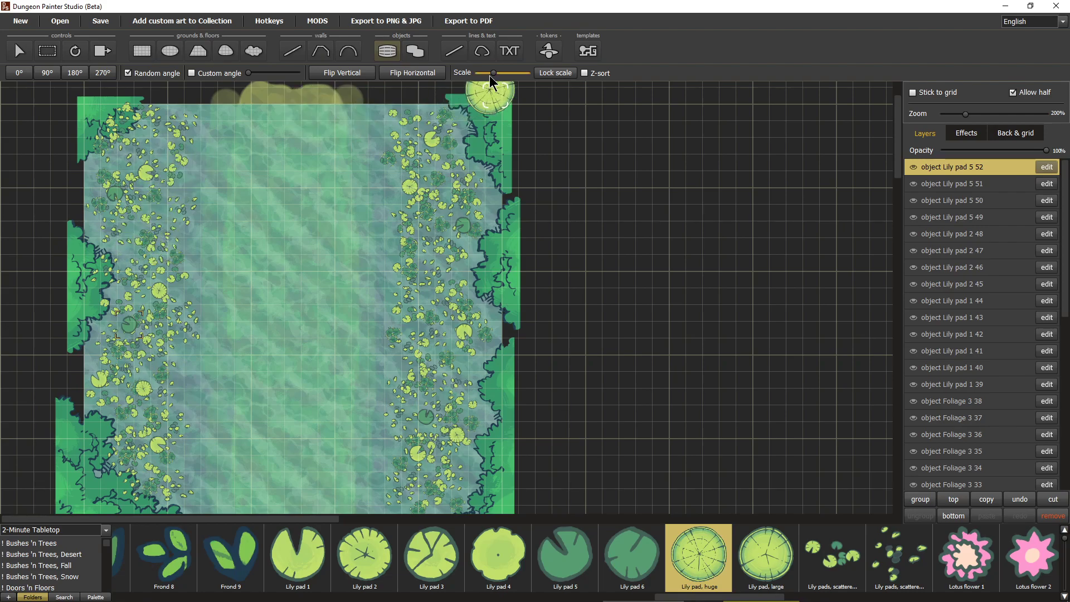
drag(491, 74, 486, 75)
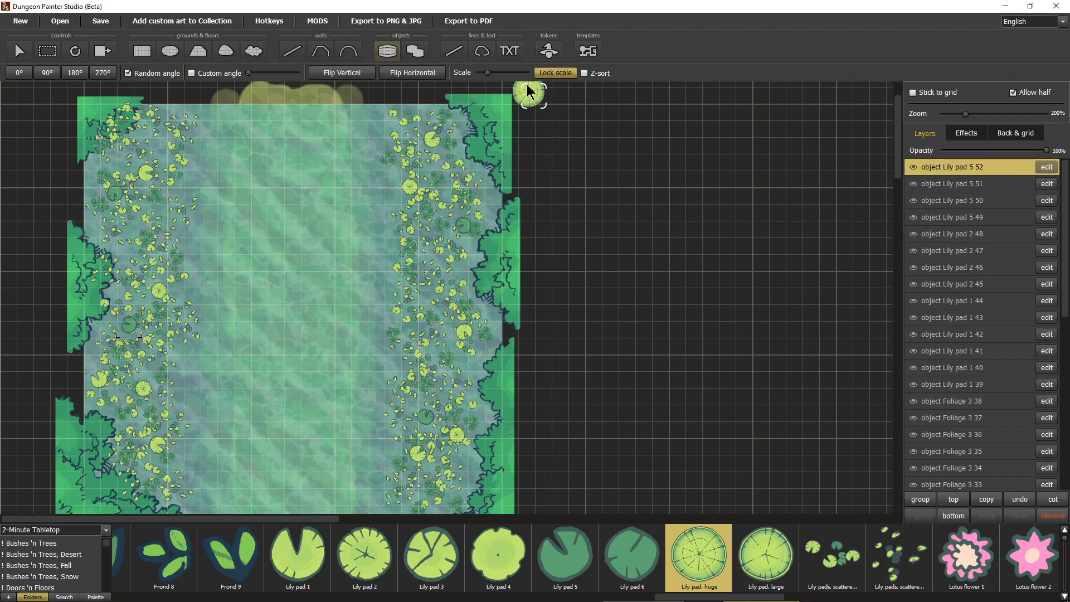
click(121, 226)
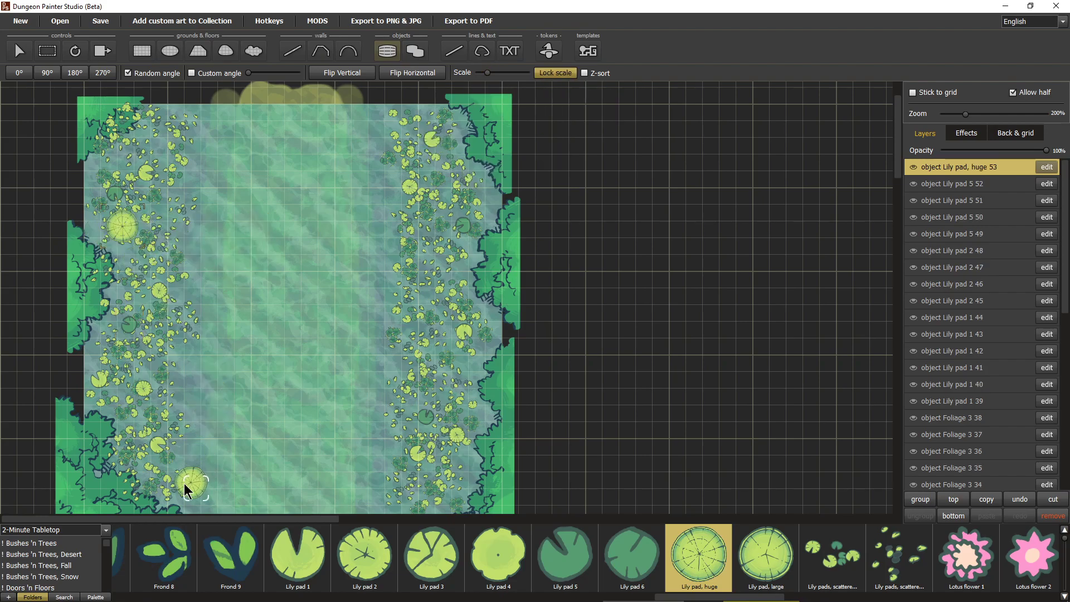
click(445, 383)
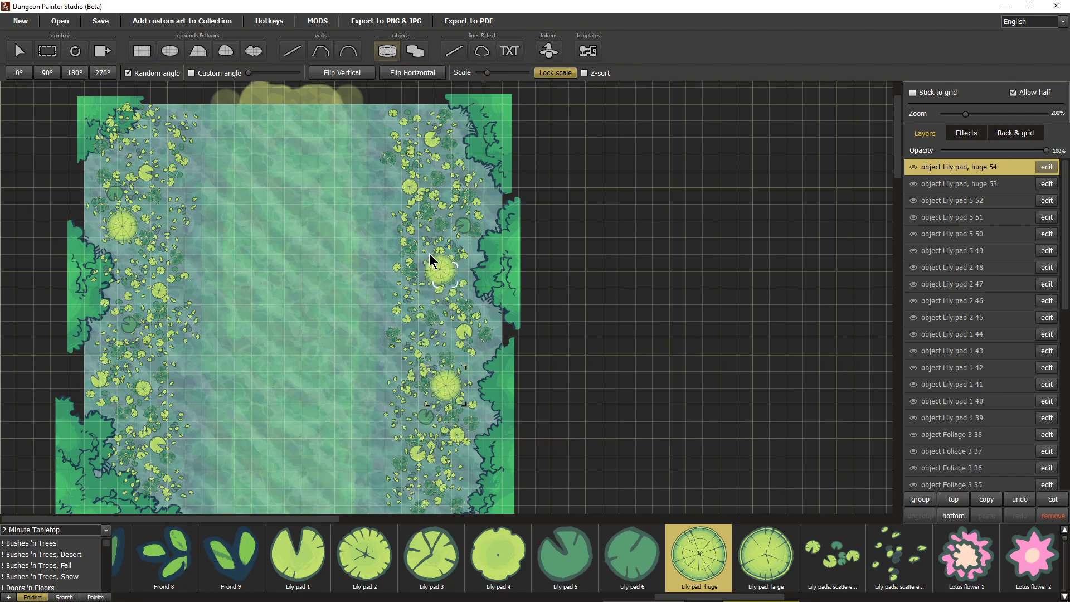
click(437, 249)
Place two large lily pads on the lower part of the river's left side
click(771, 573)
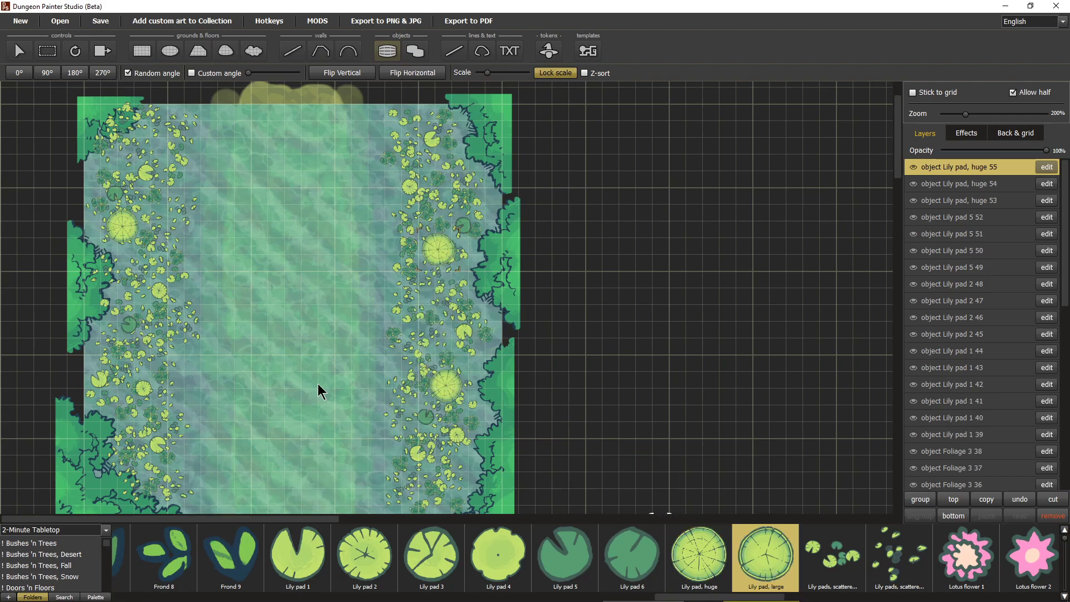
click(109, 343)
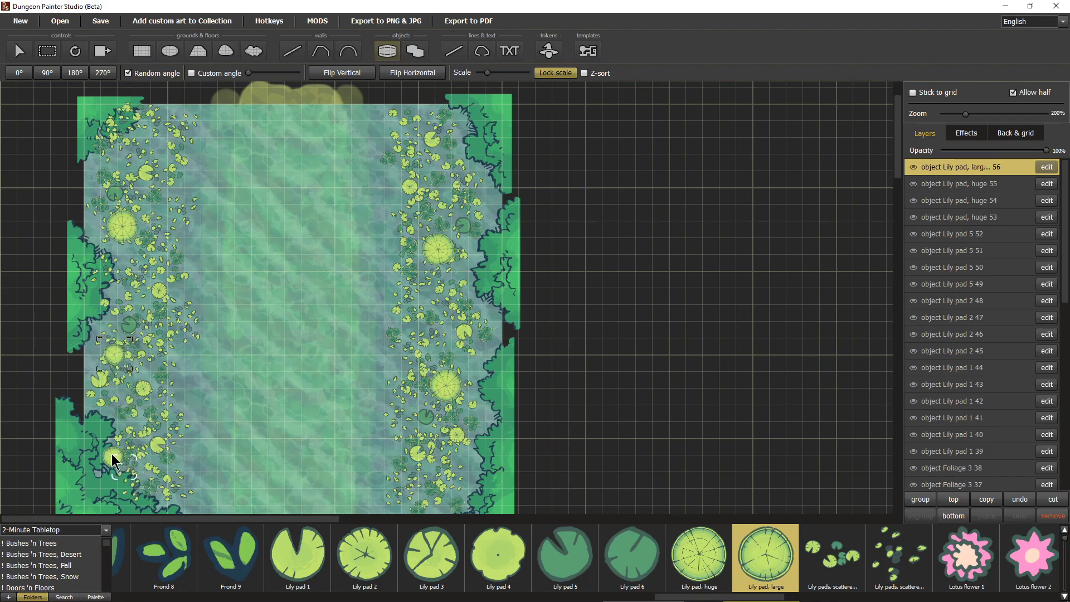
click(114, 444)
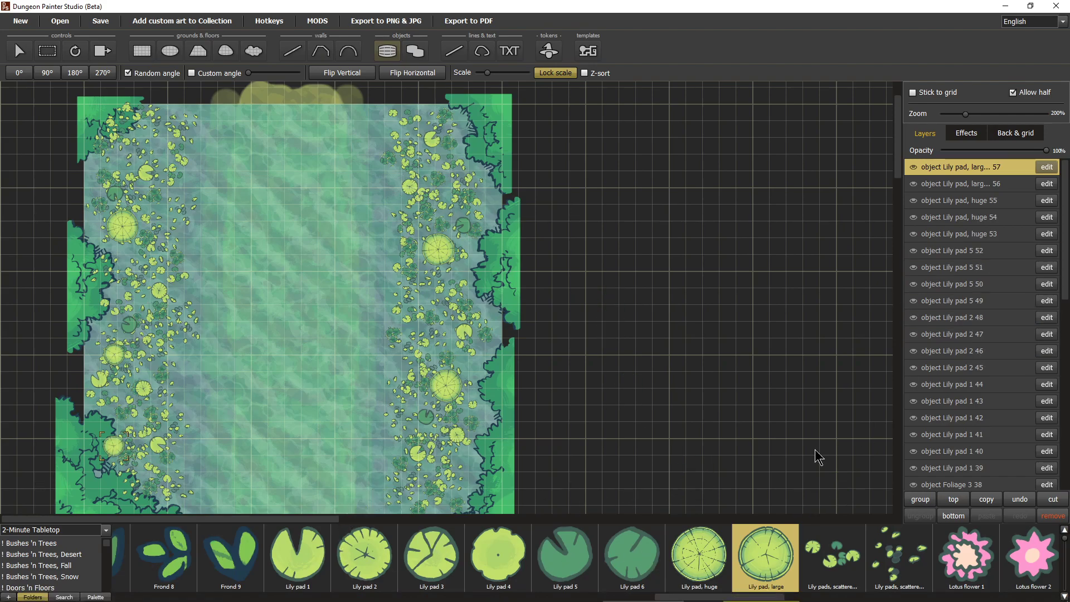
Choose the Reeds, scattered object, disable its random angle, slightly enlarge its scale and preview its 90° rotations over the river
drag(696, 597, 839, 575)
click(711, 538)
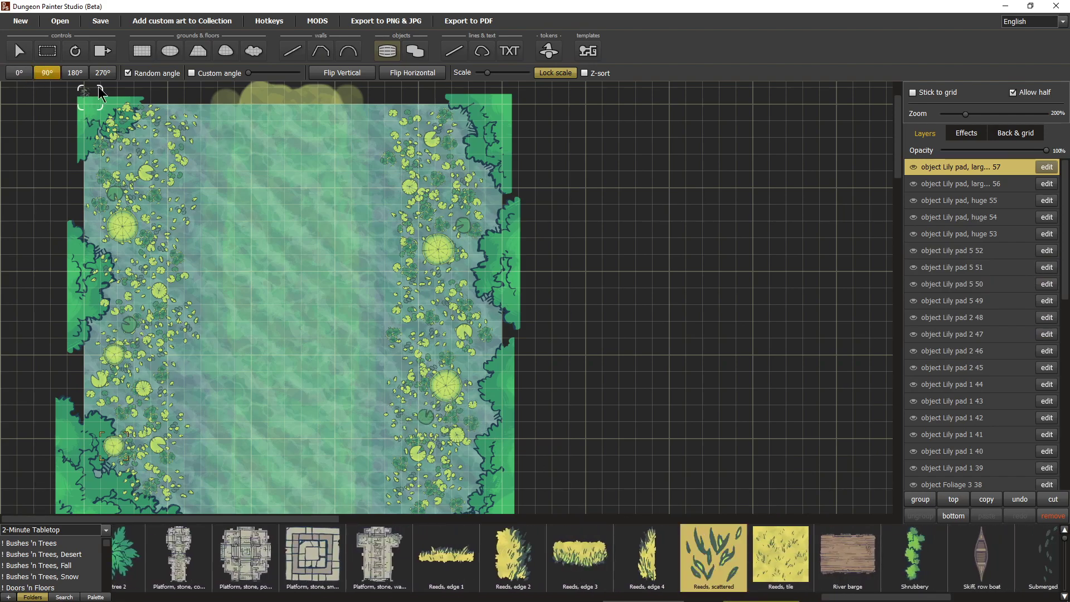
click(132, 73)
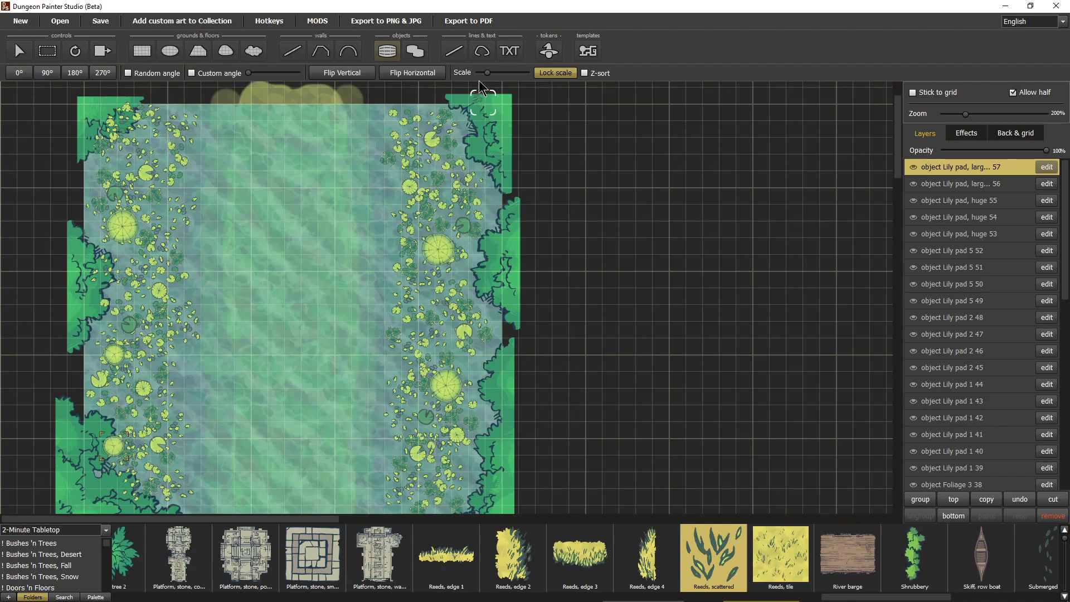
drag(487, 73, 494, 72)
scroll(356, 220, up, 6)
key(r)
key(r)
key(r)
key(r)
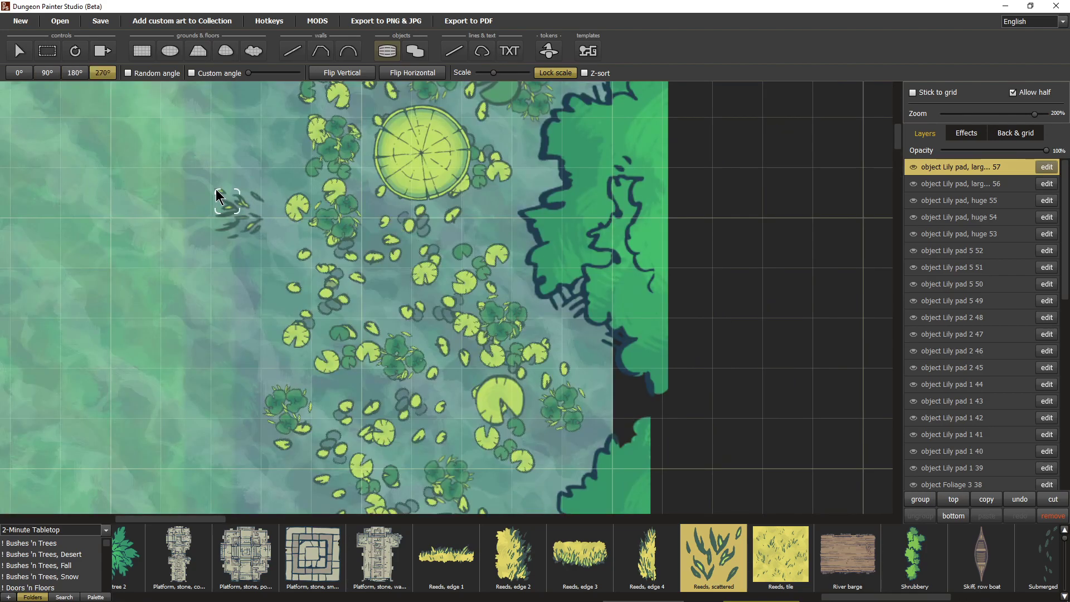
scroll(228, 284, down, 6)
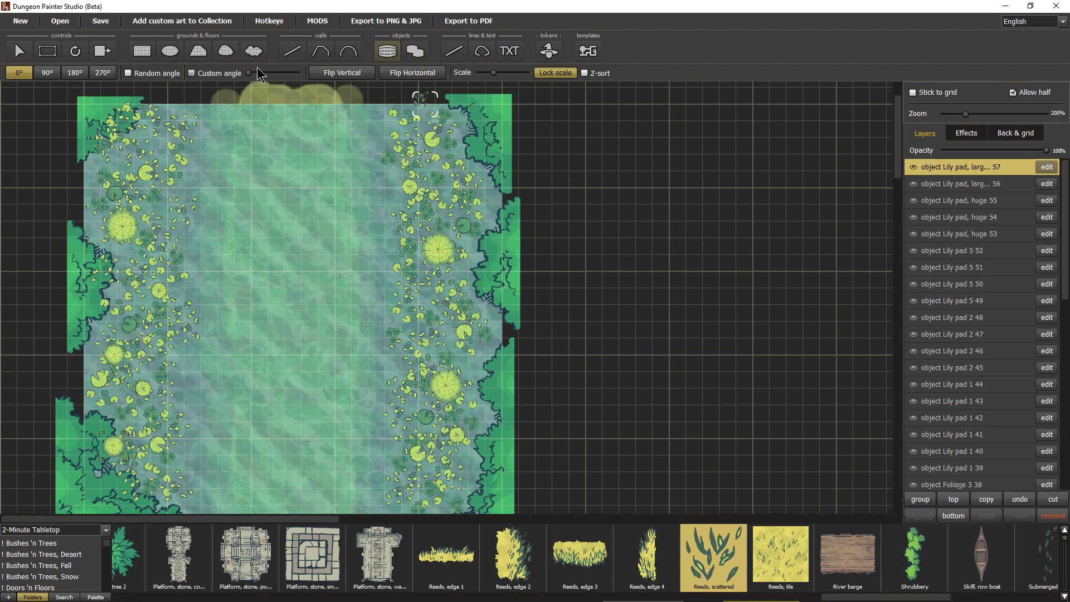
Brush scattered reeds along both river banks using the object brush at about half frequency, without random angle
click(404, 51)
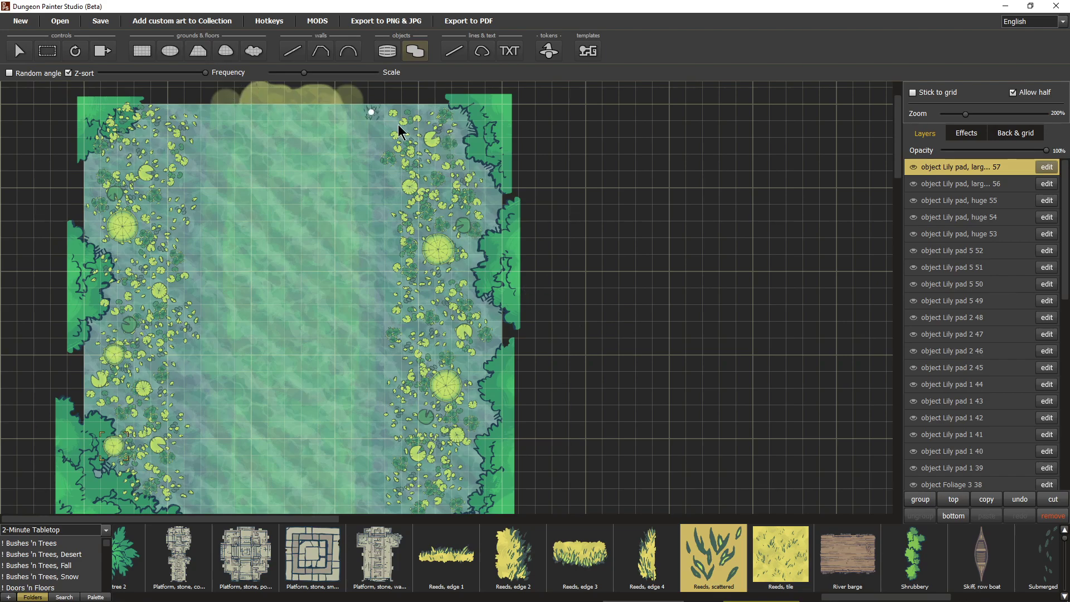
mouse_move(207, 73)
mouse_move(390, 120)
mouse_down()
mouse_move(466, 132)
mouse_move(421, 134)
mouse_move(397, 159)
mouse_move(402, 168)
mouse_move(454, 168)
mouse_move(486, 195)
mouse_move(485, 205)
mouse_move(413, 188)
mouse_move(402, 210)
mouse_move(467, 219)
mouse_move(474, 234)
mouse_move(419, 246)
mouse_up()
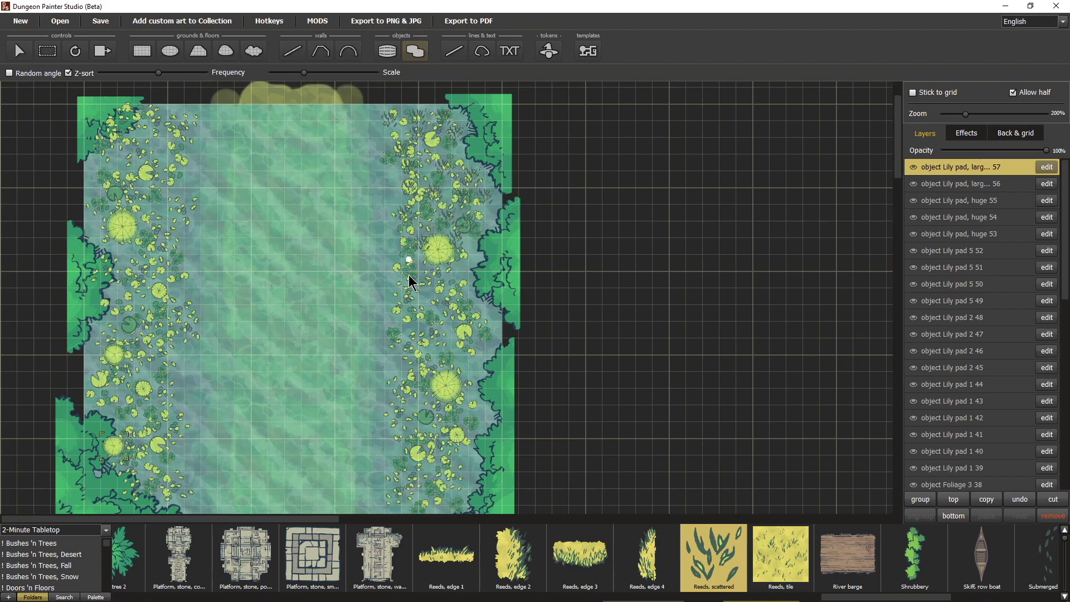
mouse_move(459, 292)
mouse_down()
mouse_move(422, 306)
mouse_move(416, 332)
mouse_move(463, 325)
mouse_move(481, 338)
mouse_up()
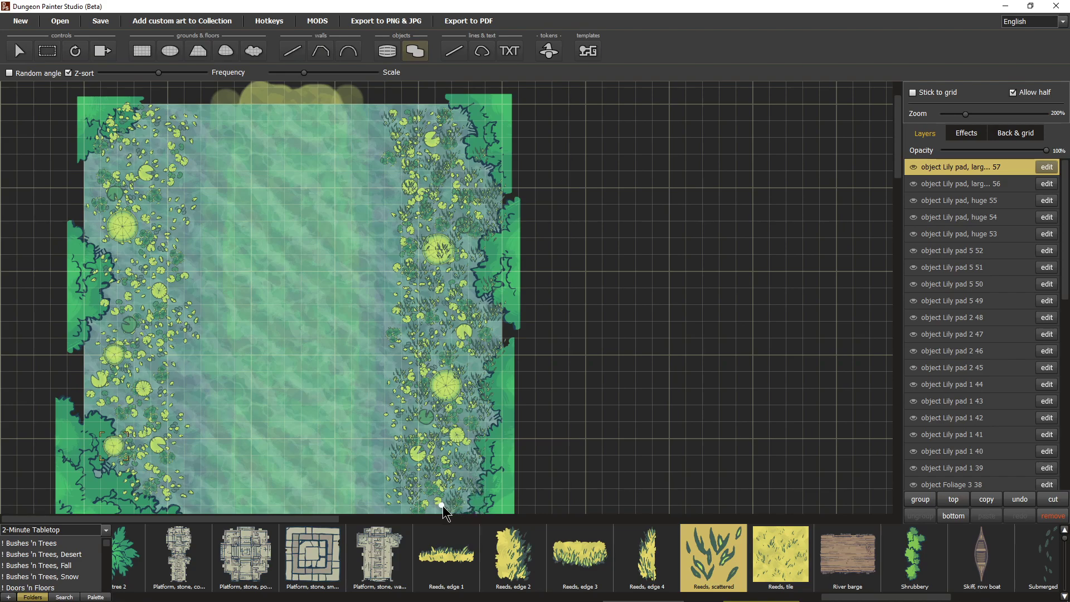
drag(500, 334, 505, 341)
click(501, 327)
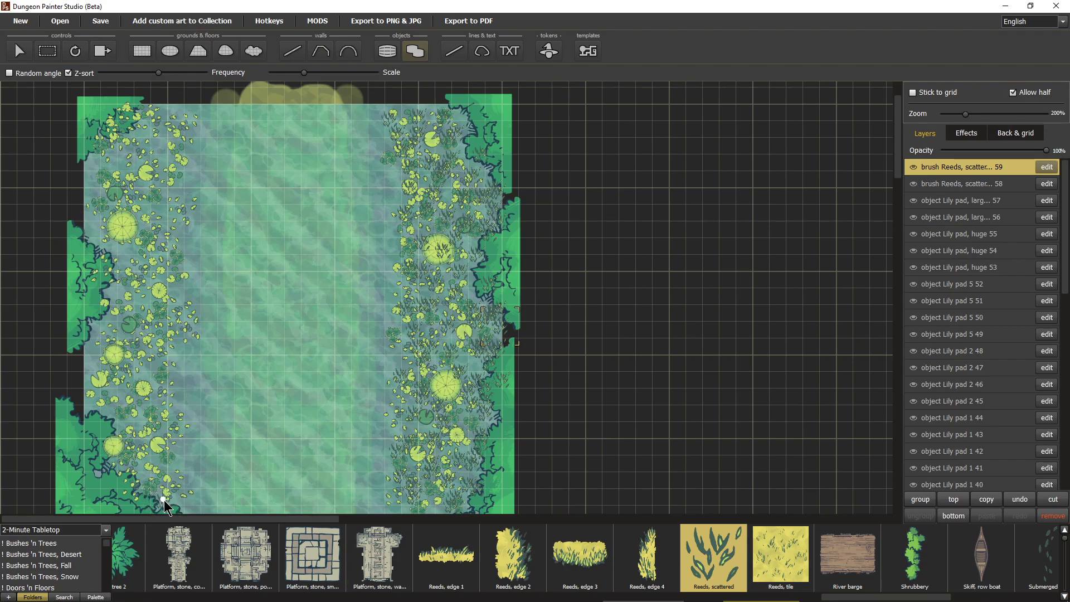
mouse_move(134, 474)
mouse_down()
mouse_move(106, 455)
mouse_move(167, 472)
mouse_move(182, 449)
mouse_move(140, 438)
mouse_move(91, 392)
mouse_move(159, 426)
mouse_move(179, 419)
mouse_move(134, 417)
mouse_move(104, 391)
mouse_move(87, 368)
mouse_move(98, 324)
mouse_move(89, 354)
mouse_move(151, 386)
mouse_move(164, 375)
mouse_move(161, 357)
mouse_move(143, 371)
mouse_move(178, 357)
mouse_up()
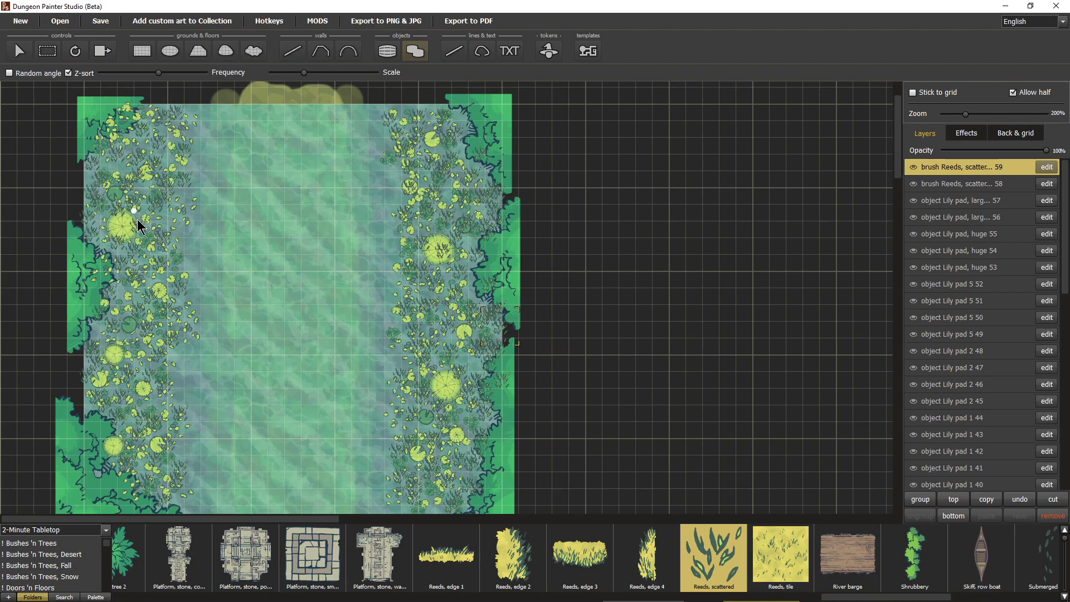
click(96, 228)
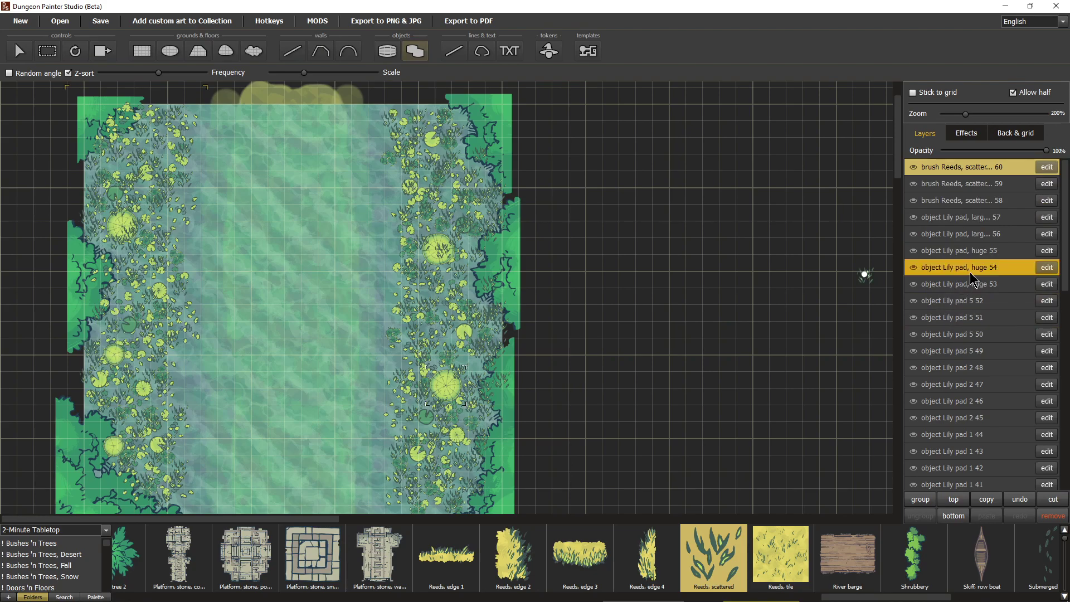
Move the three scattered reeds brush layers below all lily pad and foliage layers, directly above the edge tree group
shift+click(975, 201)
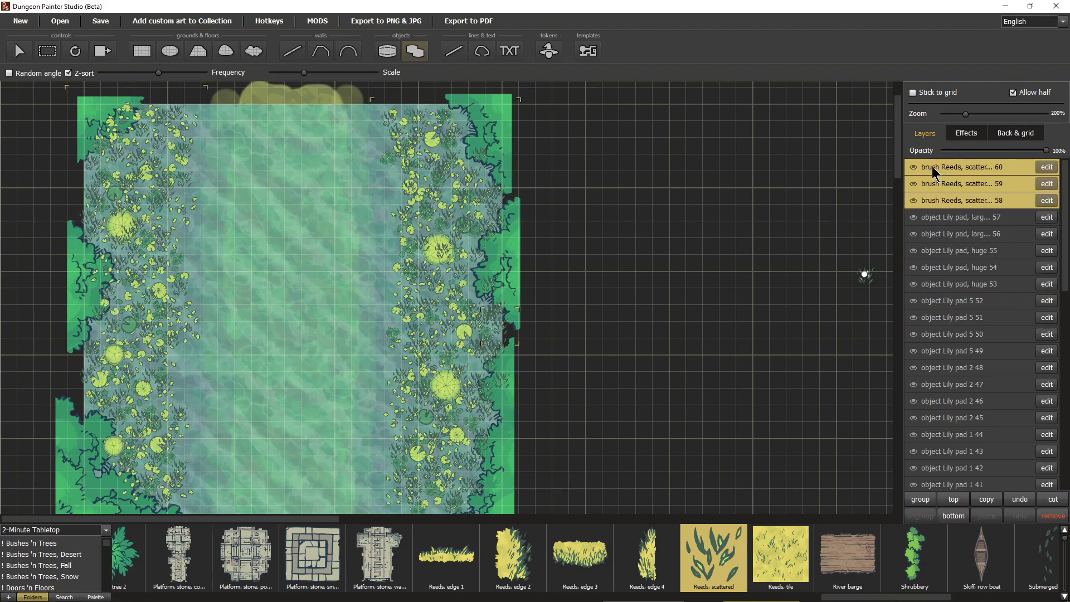
scroll(934, 286, down, 10)
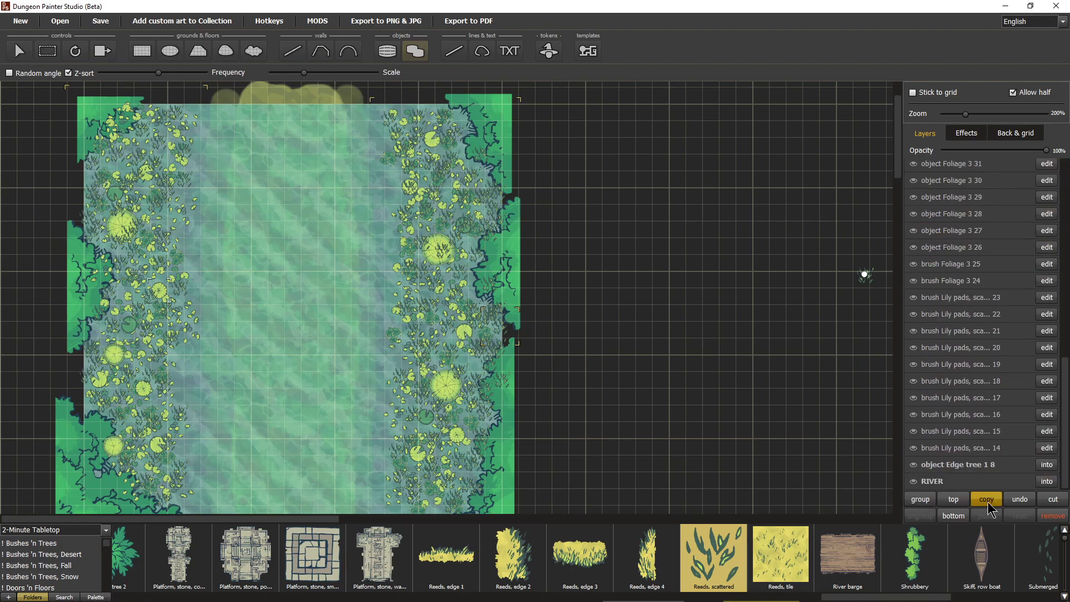
click(954, 514)
scroll(975, 361, up, 4)
scroll(975, 361, down, 5)
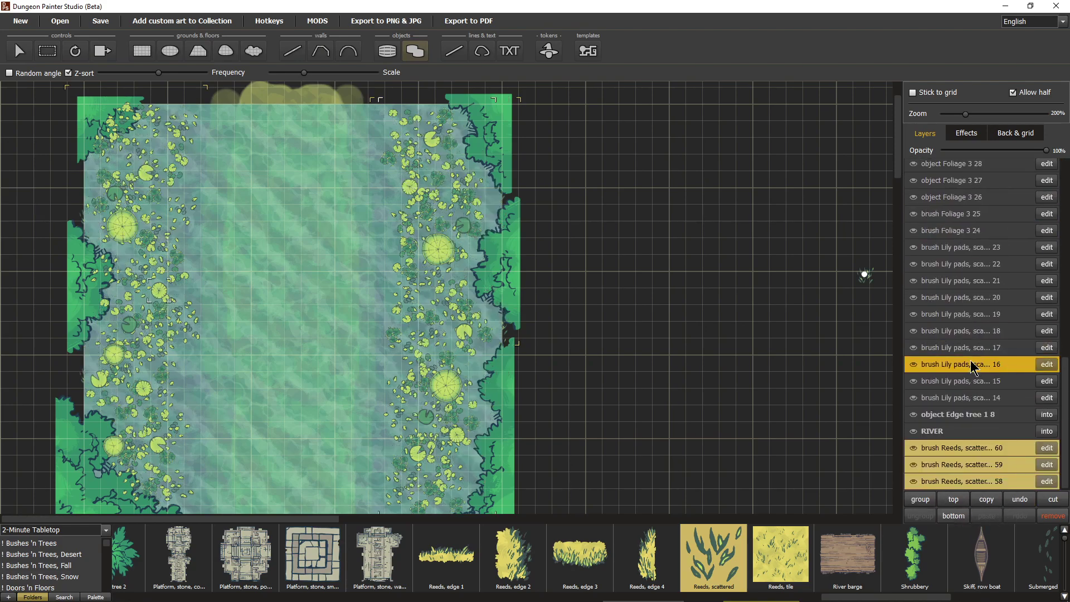
click(959, 453)
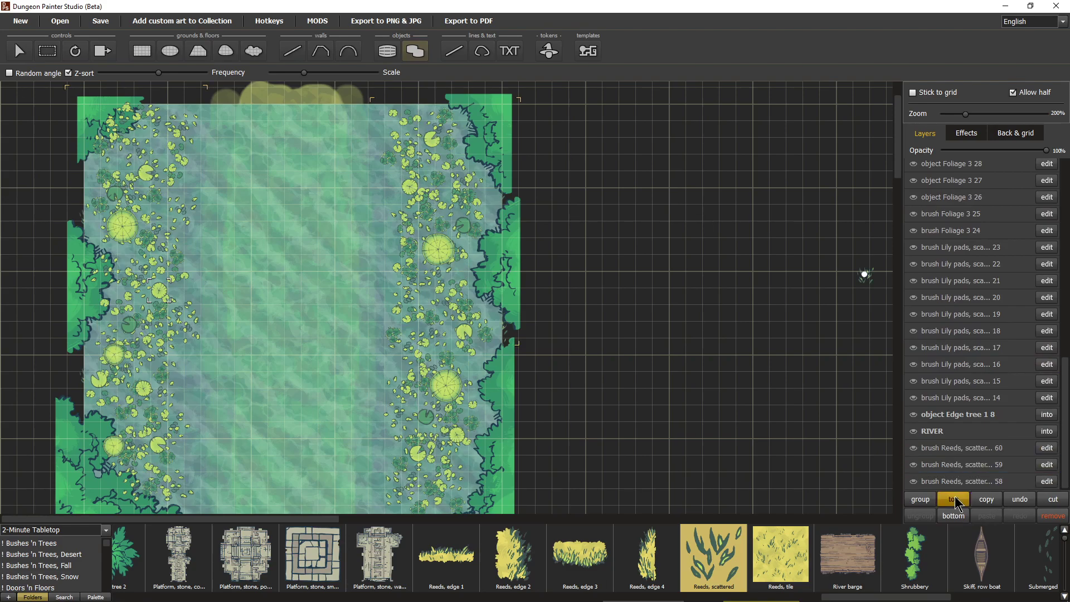
shift+click(954, 482)
drag(958, 462, 947, 415)
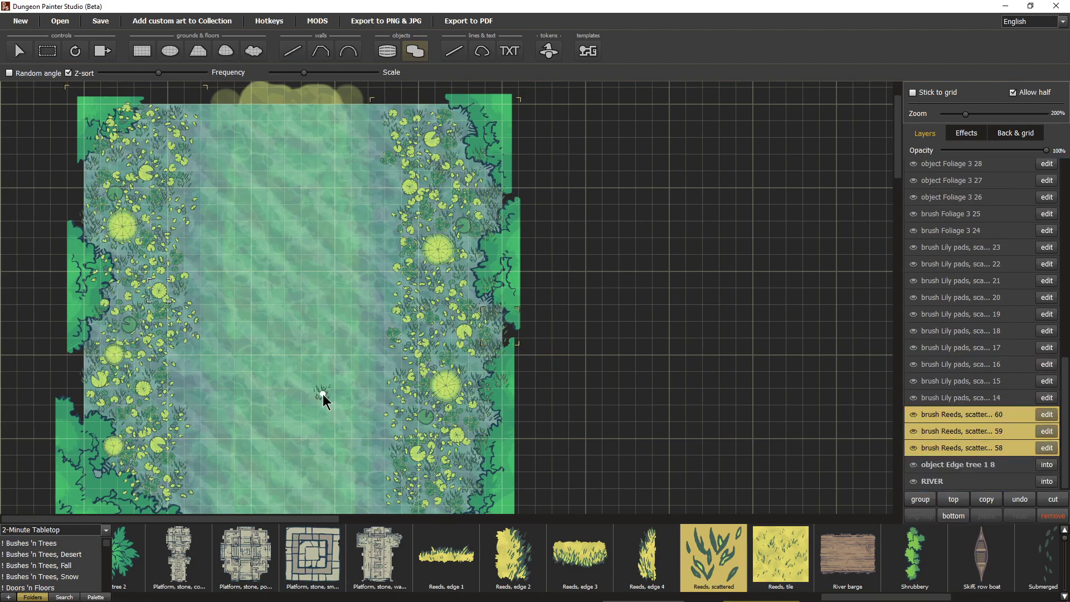
Move all lily pad, foliage and reeds layers beneath the edge tree group, directly above the RIVER group
scroll(520, 394, up, 5)
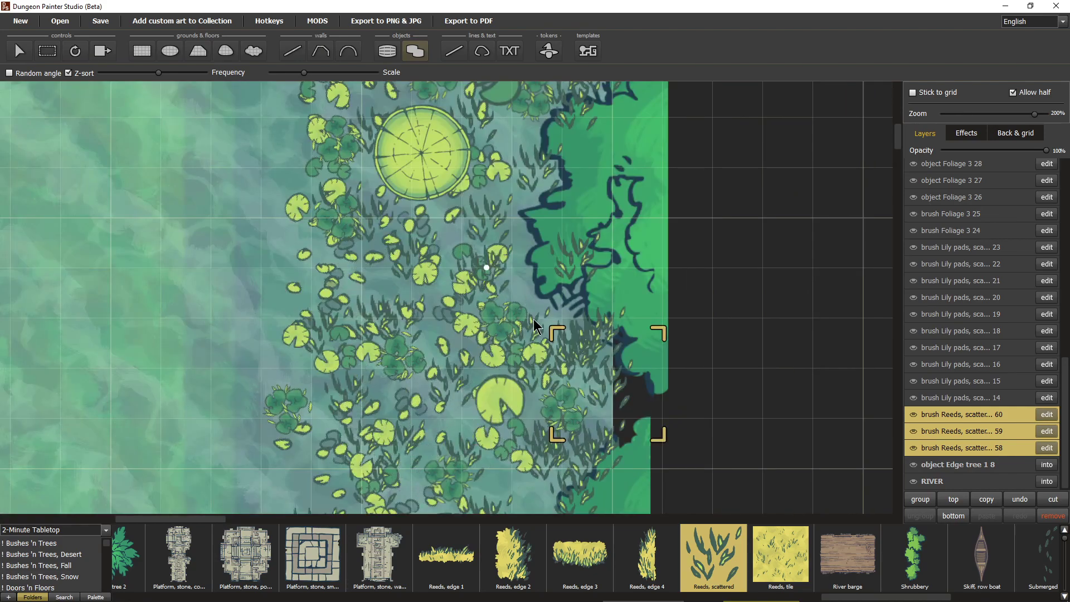
scroll(461, 342, down, 3)
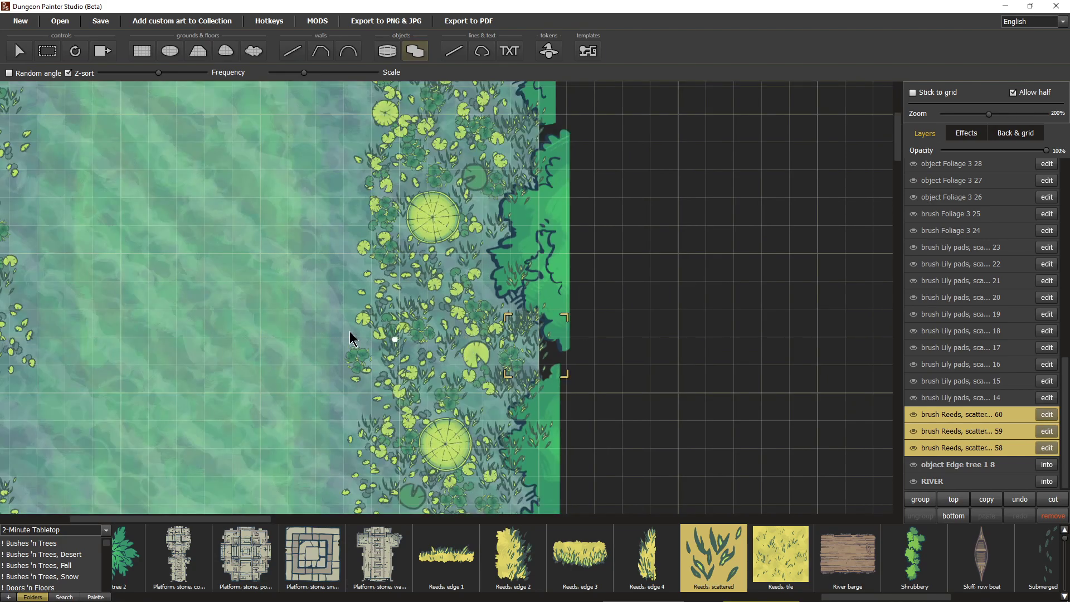
scroll(334, 289, up, 1)
scroll(384, 312, up, 2)
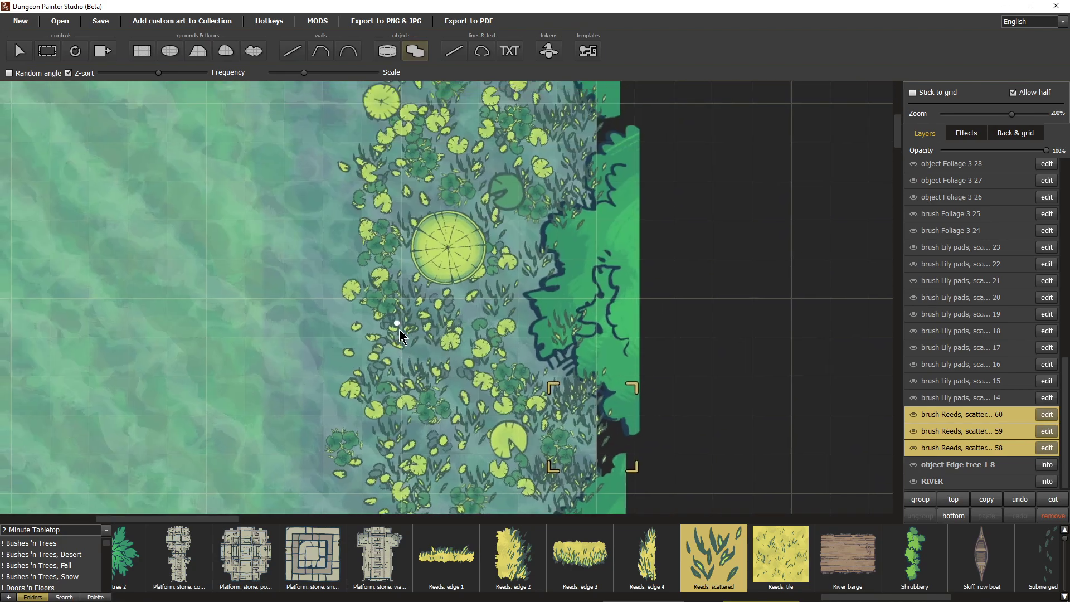
drag(401, 335, 454, 318)
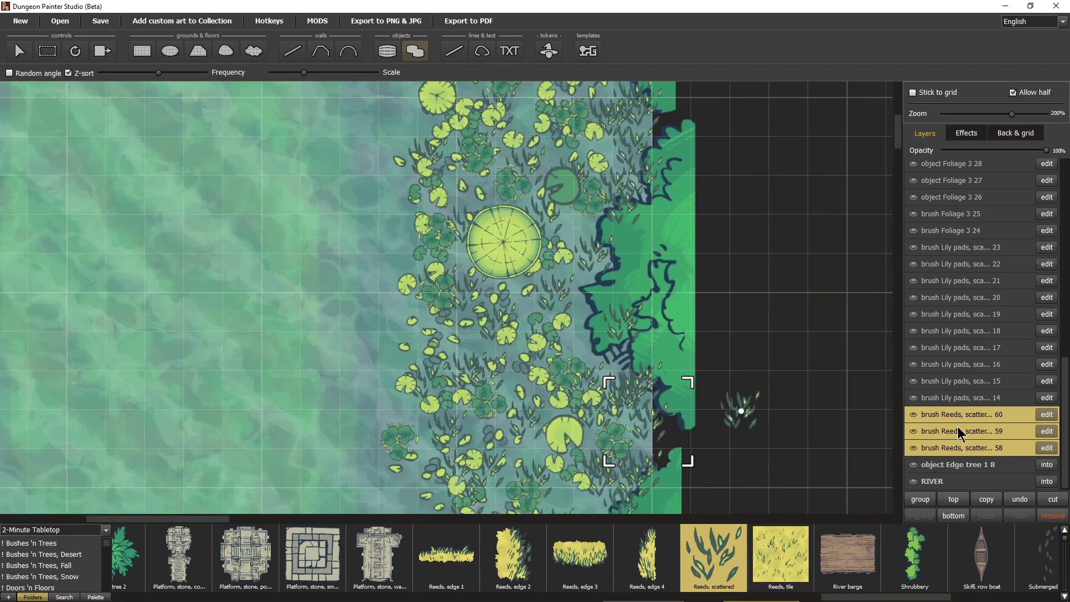
scroll(947, 401, up, 10)
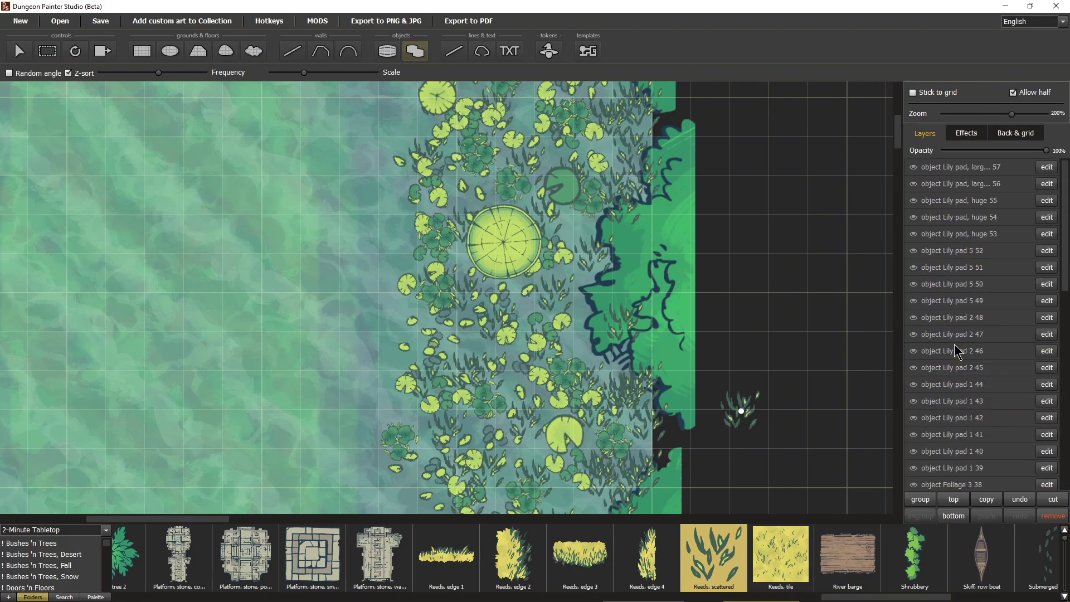
shift+click(976, 200)
scroll(958, 279, down, 10)
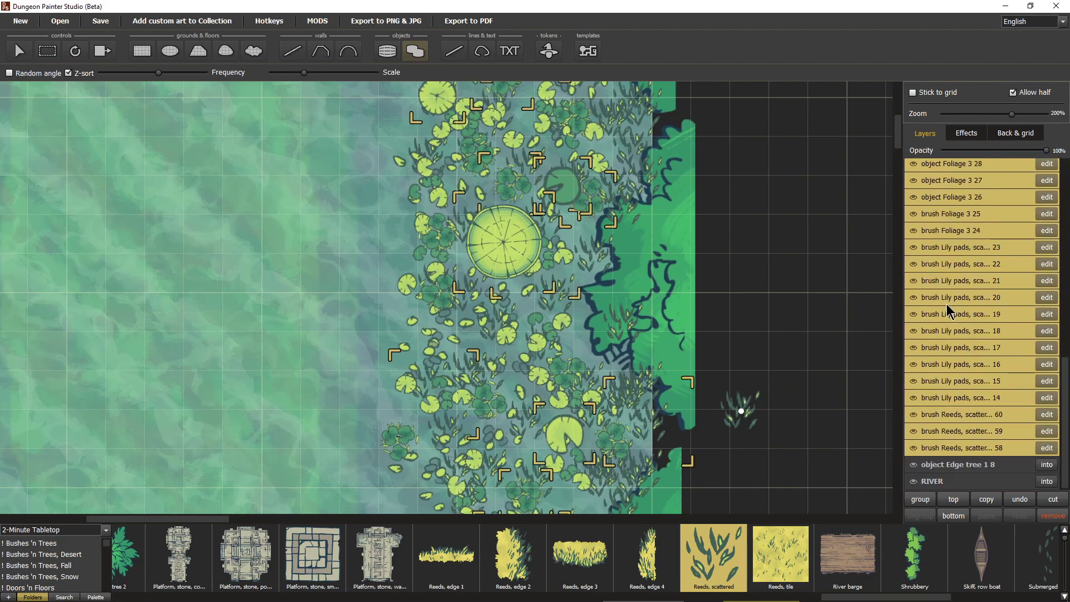
drag(952, 370, 948, 473)
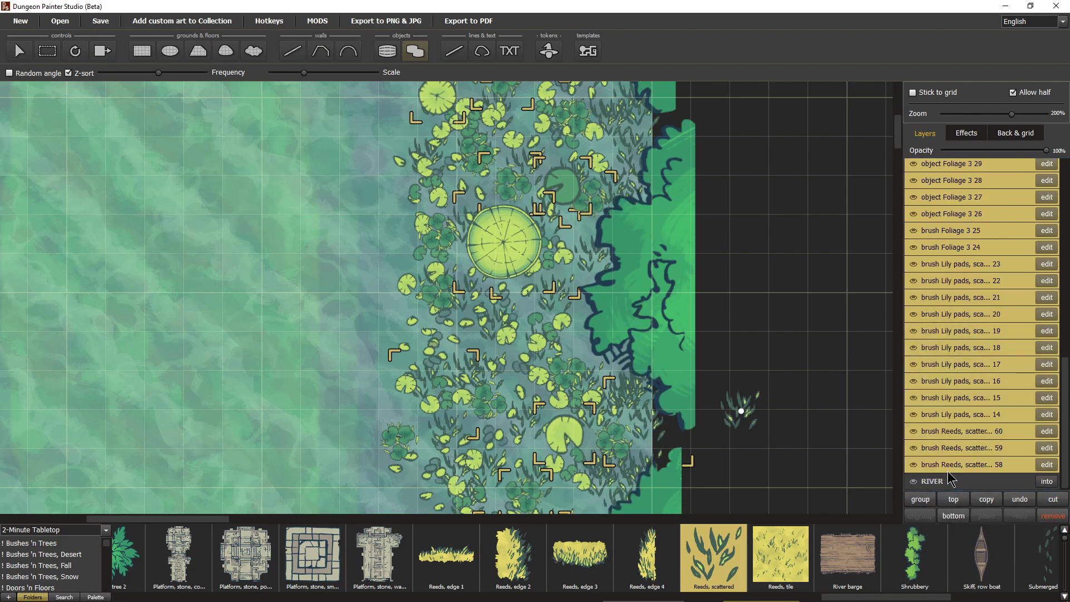
Replace the artwork of the left bank's scattered reeds brush, layer 60, with Foliage 2
drag(225, 413, 707, 225)
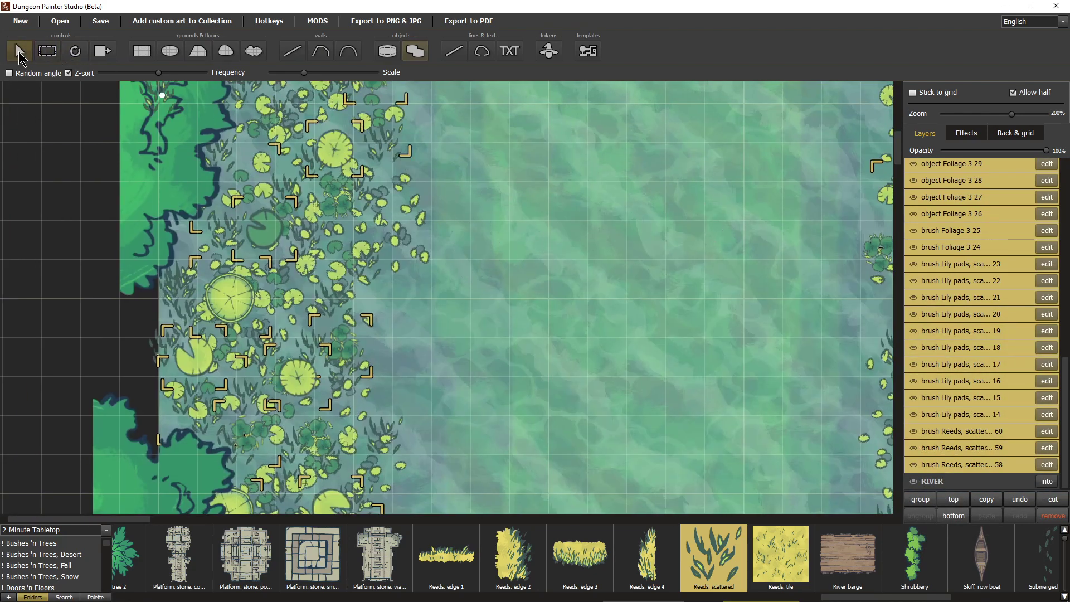
click(19, 51)
click(587, 239)
drag(626, 244, 662, 485)
drag(597, 230, 582, 425)
drag(708, 395, 575, 368)
drag(752, 599, 367, 594)
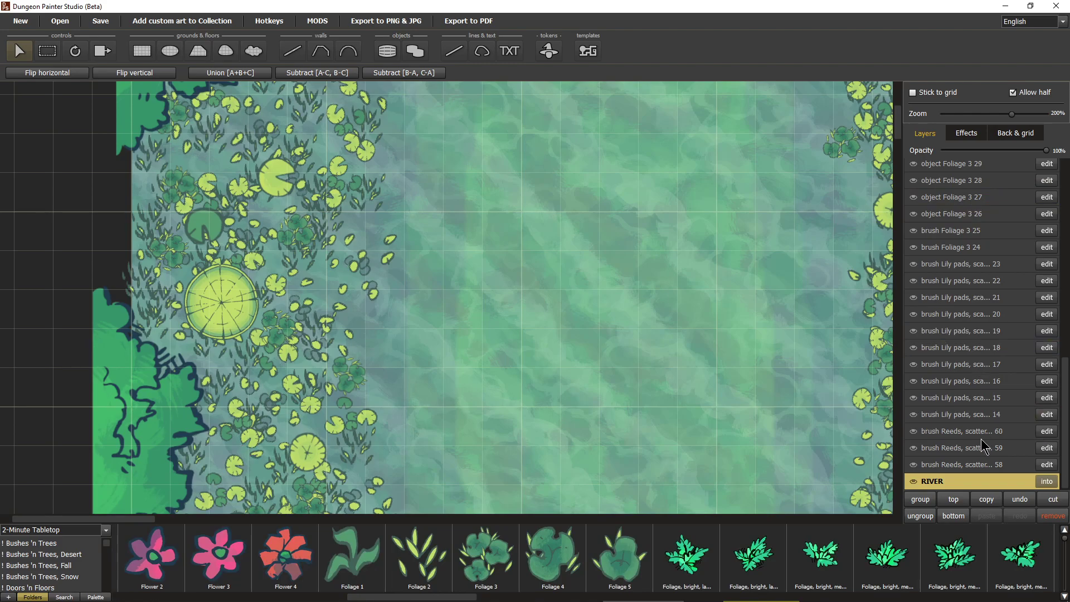
click(1006, 433)
click(1037, 432)
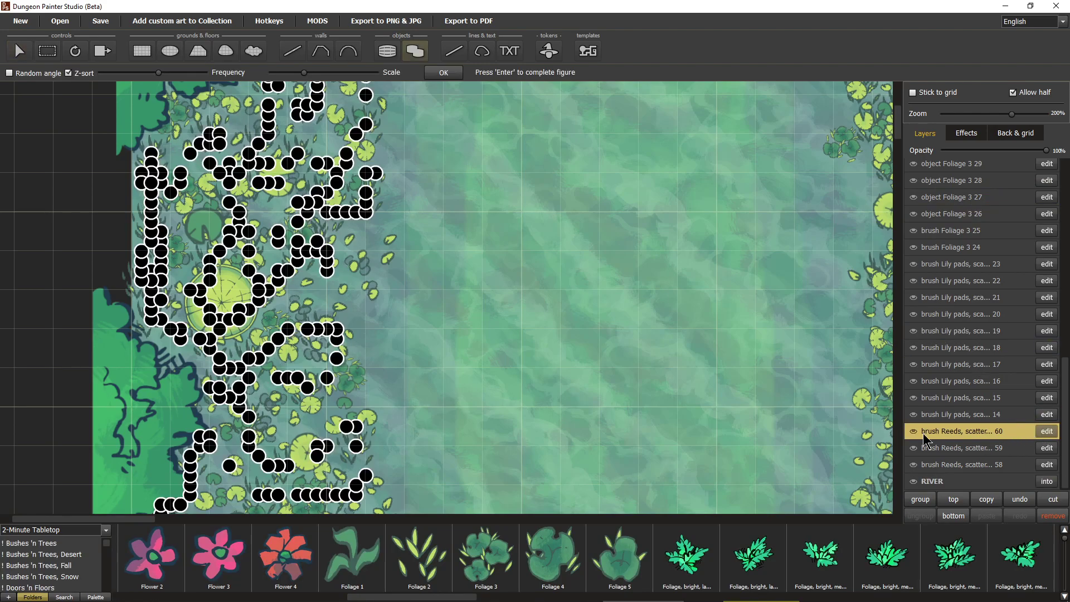
click(421, 551)
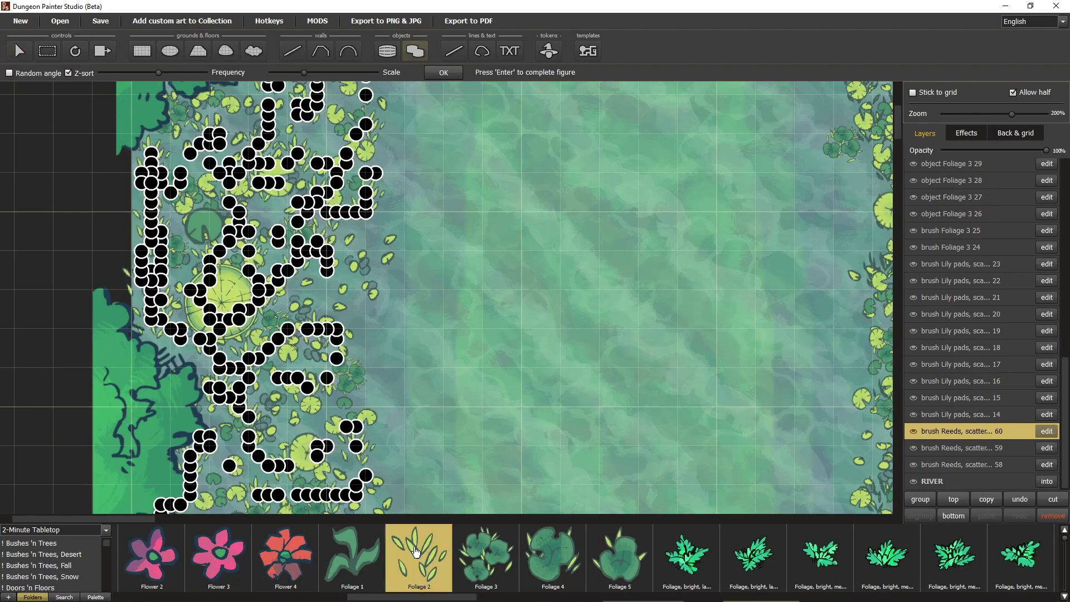
click(447, 75)
Replace the artwork of the remaining scattered reeds brushes, layers 59 and 58, with Foliage 2
click(950, 451)
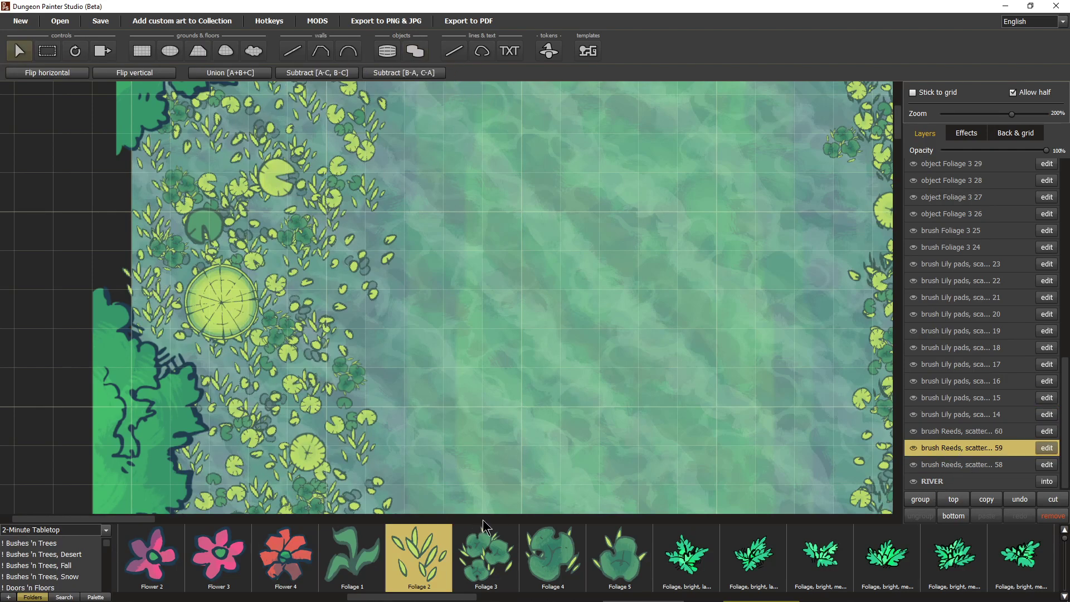
click(1046, 448)
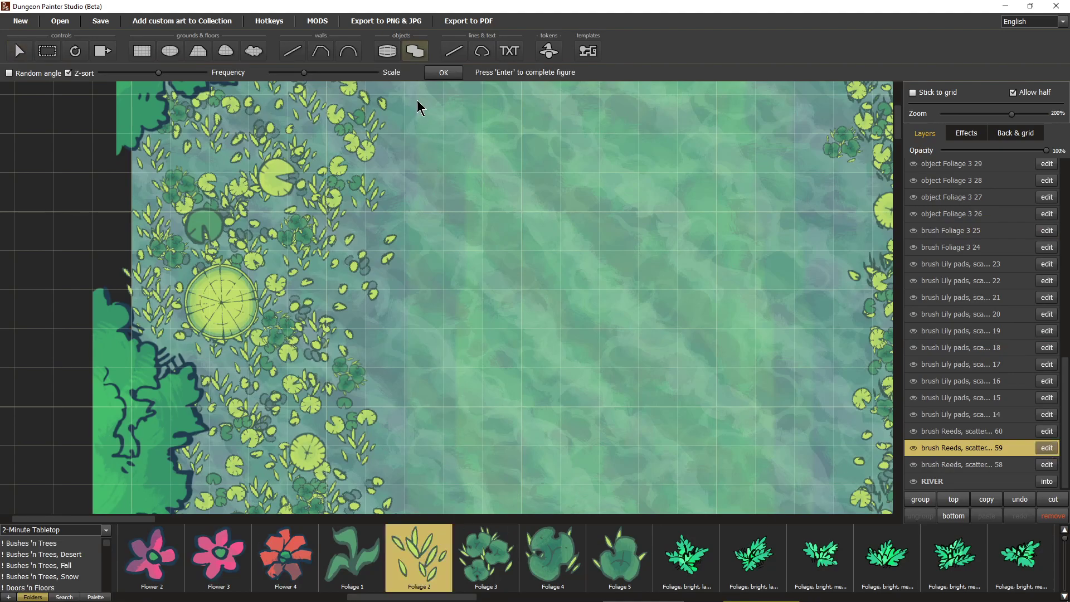
click(443, 73)
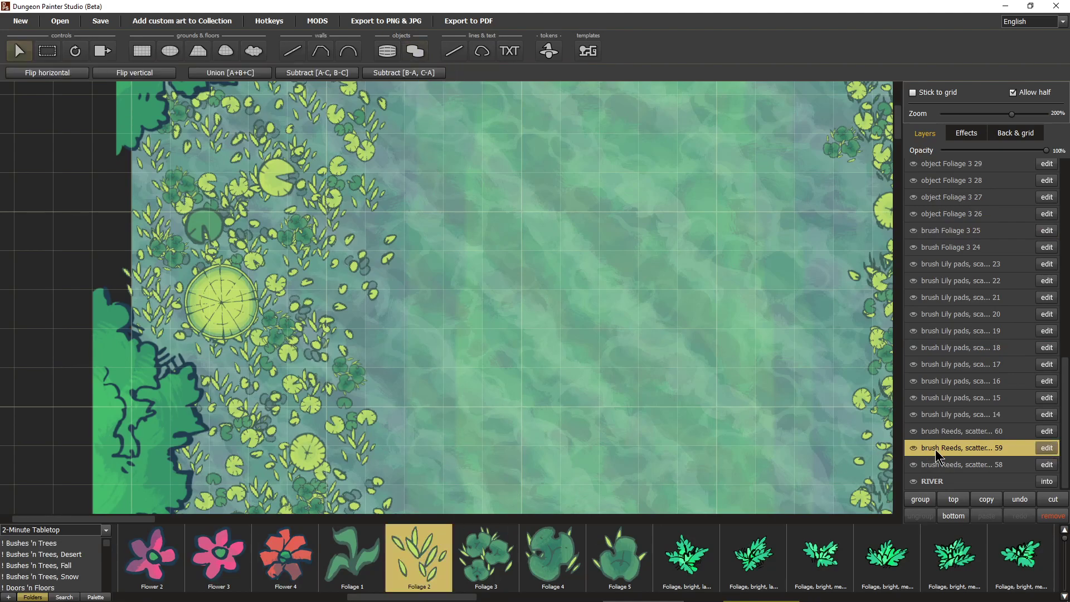
click(1020, 471)
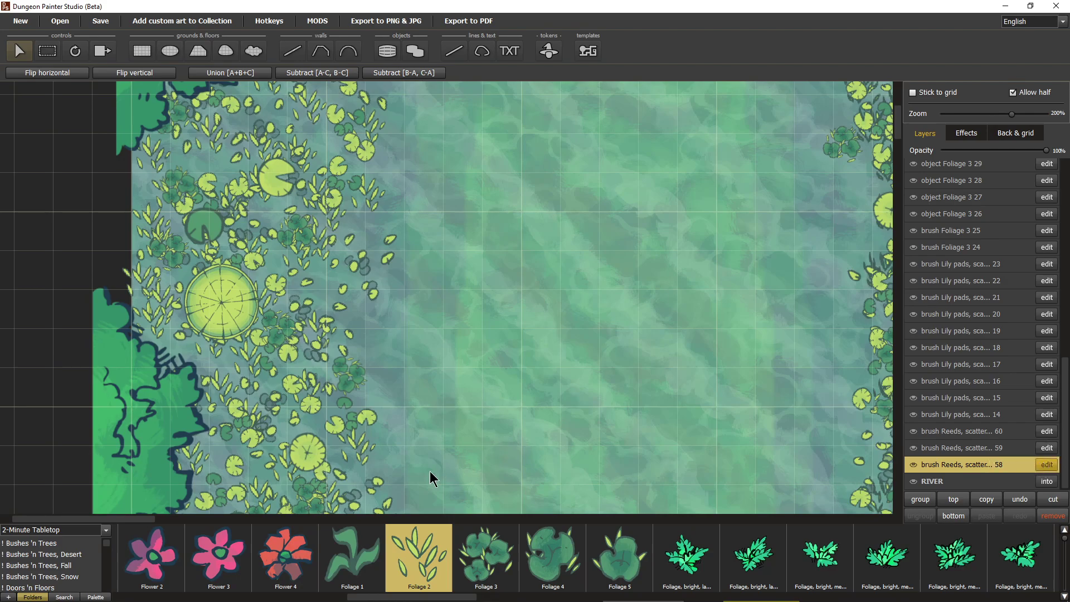
click(426, 557)
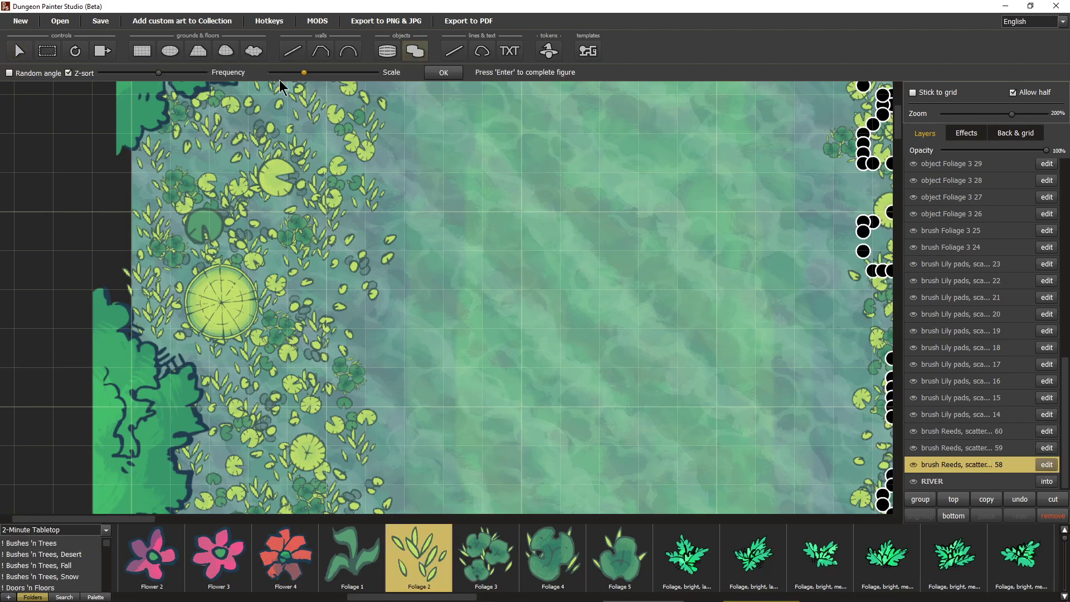
click(443, 72)
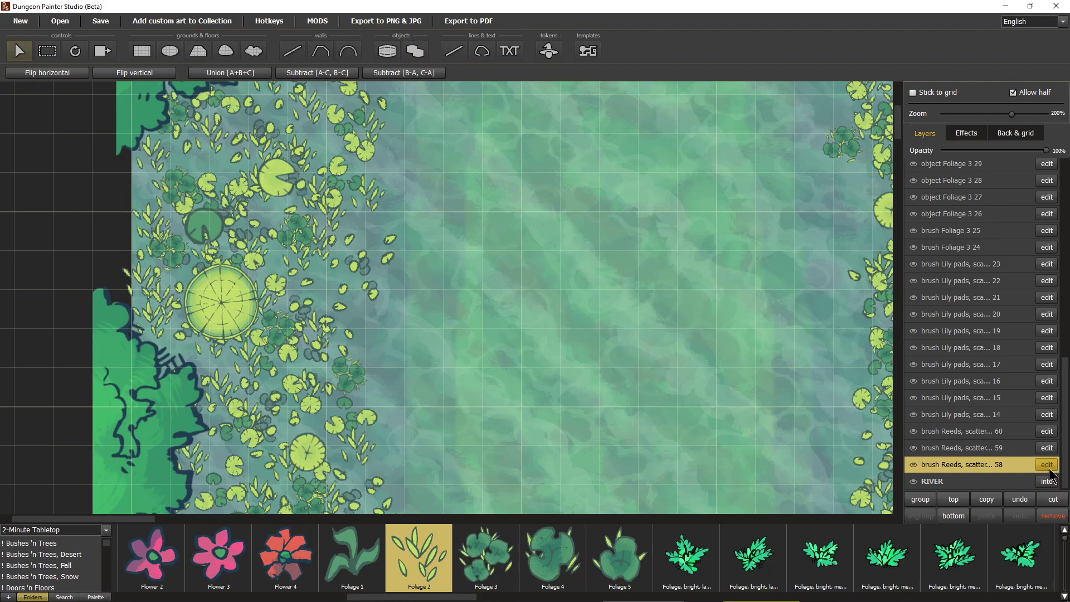
Examine how the Foliage 2 plants look along both river banks and at the map's lower end
mouse_move(668, 333)
mouse_down()
mouse_move(678, 320)
mouse_move(436, 181)
mouse_move(358, 232)
mouse_move(370, 332)
mouse_move(363, 365)
mouse_up()
mouse_move(536, 217)
mouse_down()
mouse_move(523, 362)
mouse_move(894, 225)
mouse_up()
drag(628, 392, 659, 174)
drag(678, 368, 490, 149)
scroll(489, 257, down, 3)
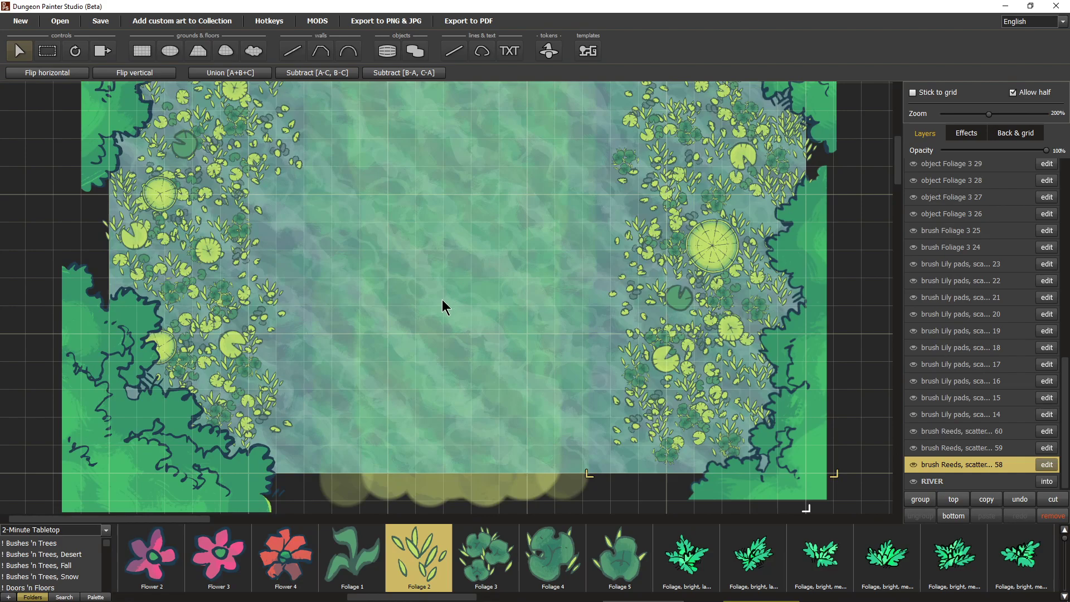
scroll(451, 346, down, 2)
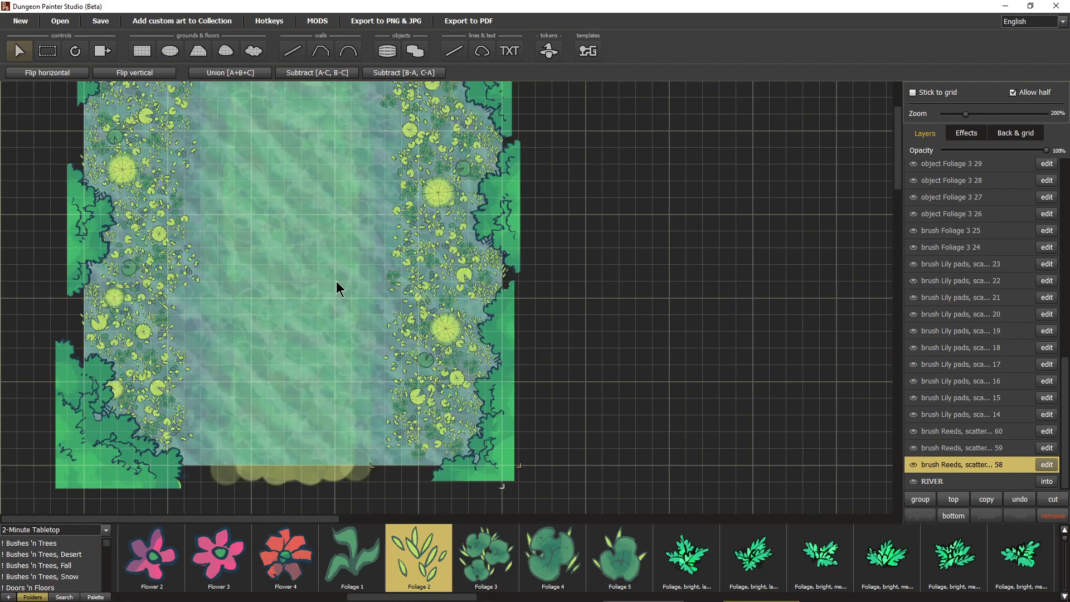
scroll(329, 267, up, 2)
drag(299, 226, 569, 162)
scroll(580, 256, down, 2)
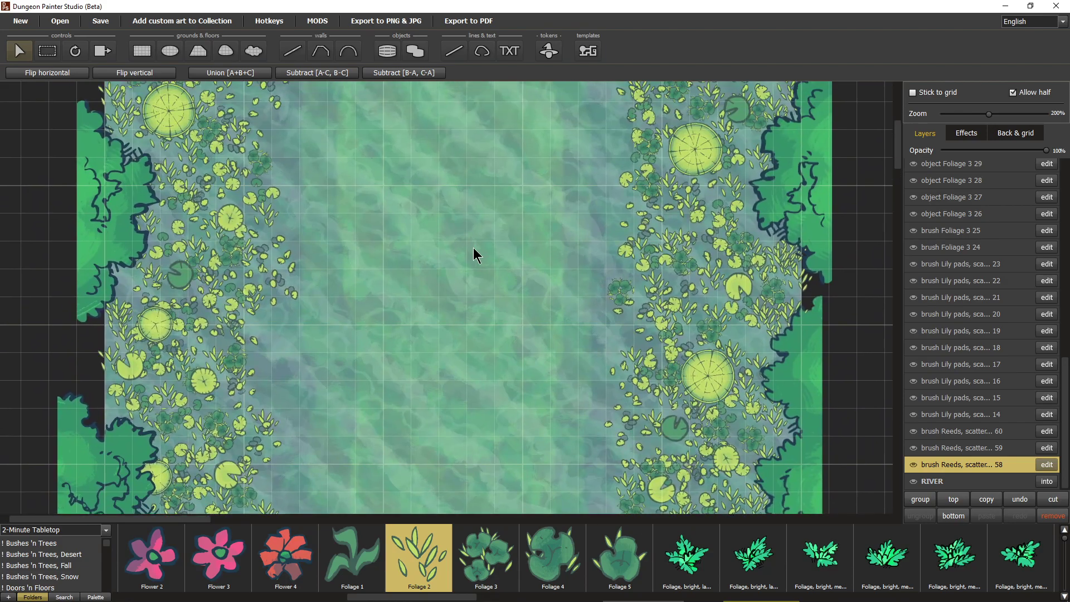
Remove the three scattered reeds brush layers, 59, 60 and 58, that sit above the RIVER group
scroll(473, 248, down, 1)
drag(324, 243, 408, 305)
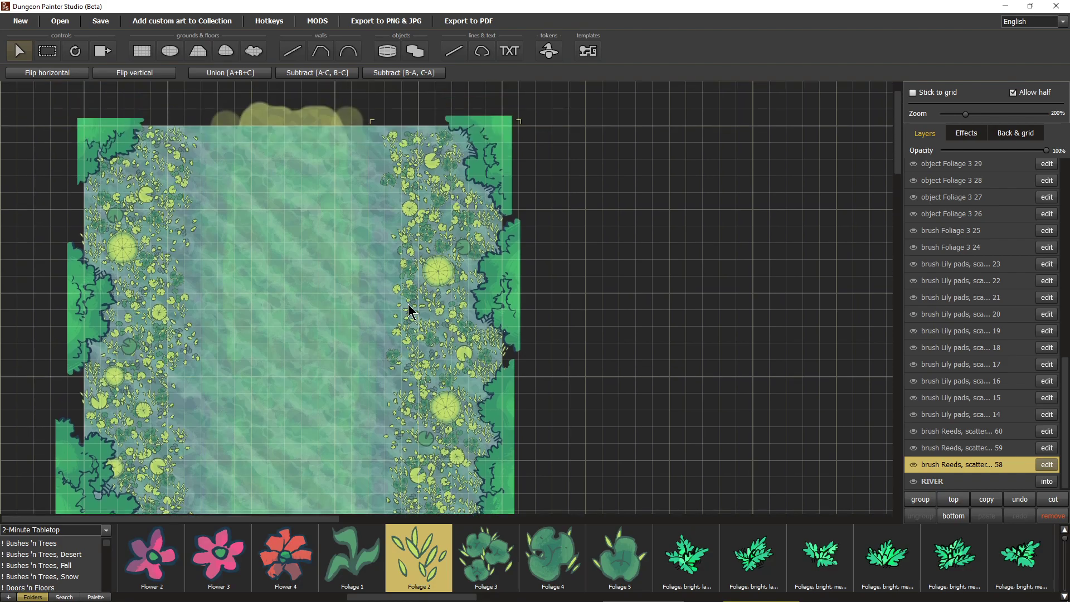
click(489, 347)
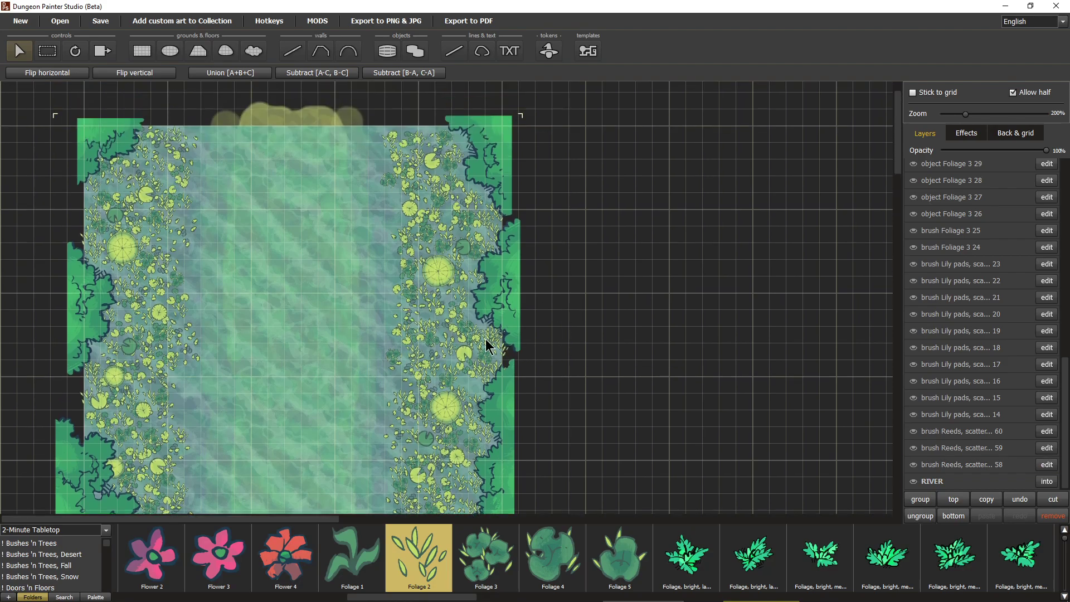
click(987, 428)
click(984, 444)
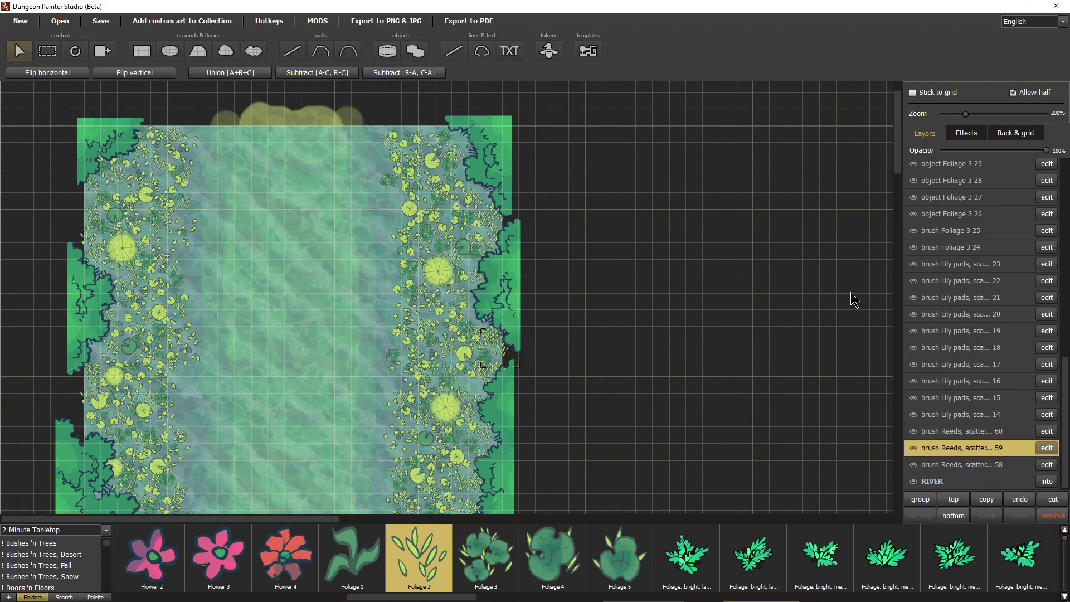
click(862, 326)
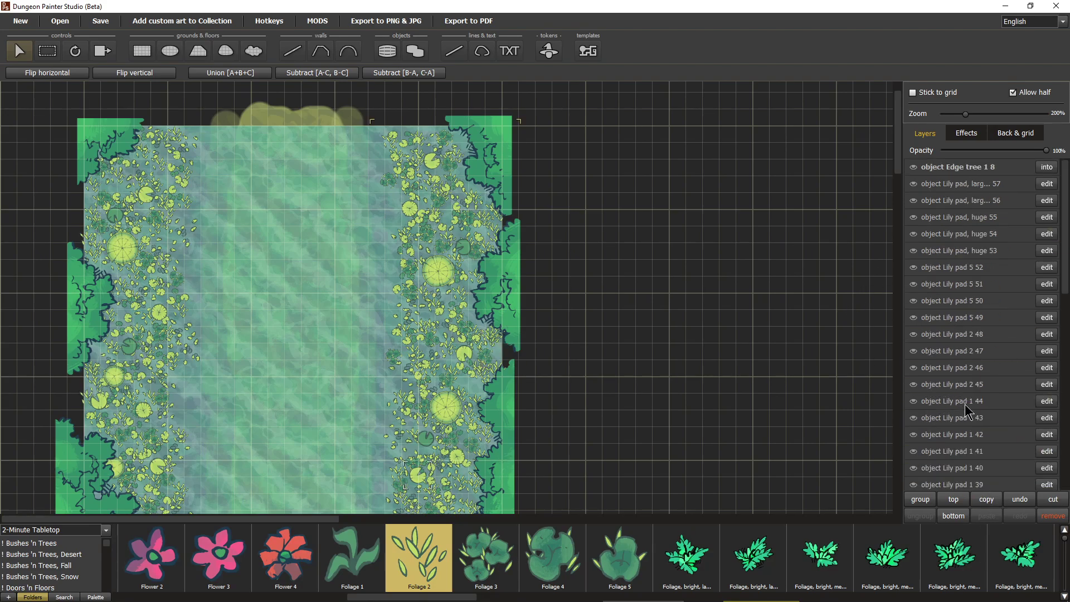
scroll(964, 407, down, 9)
click(950, 450)
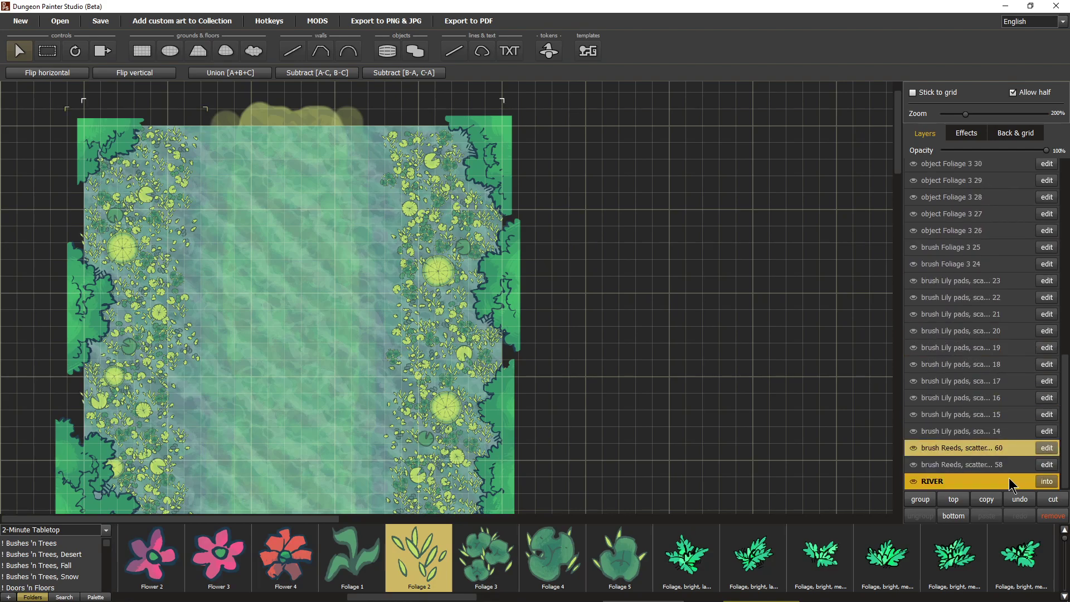
click(1011, 482)
scroll(1003, 471, down, 10)
click(992, 463)
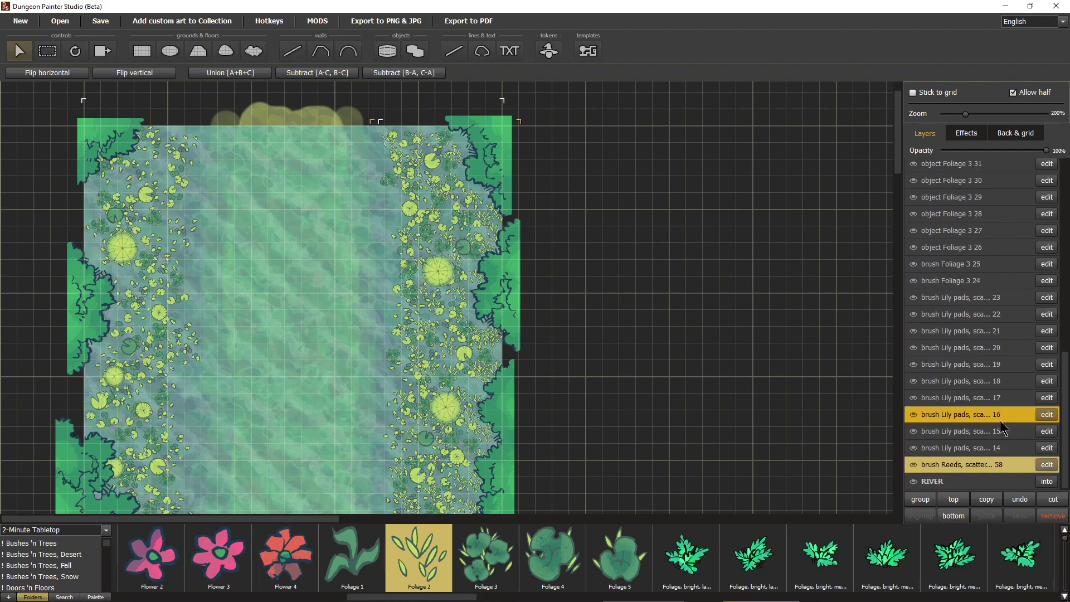
drag(982, 462, 1010, 477)
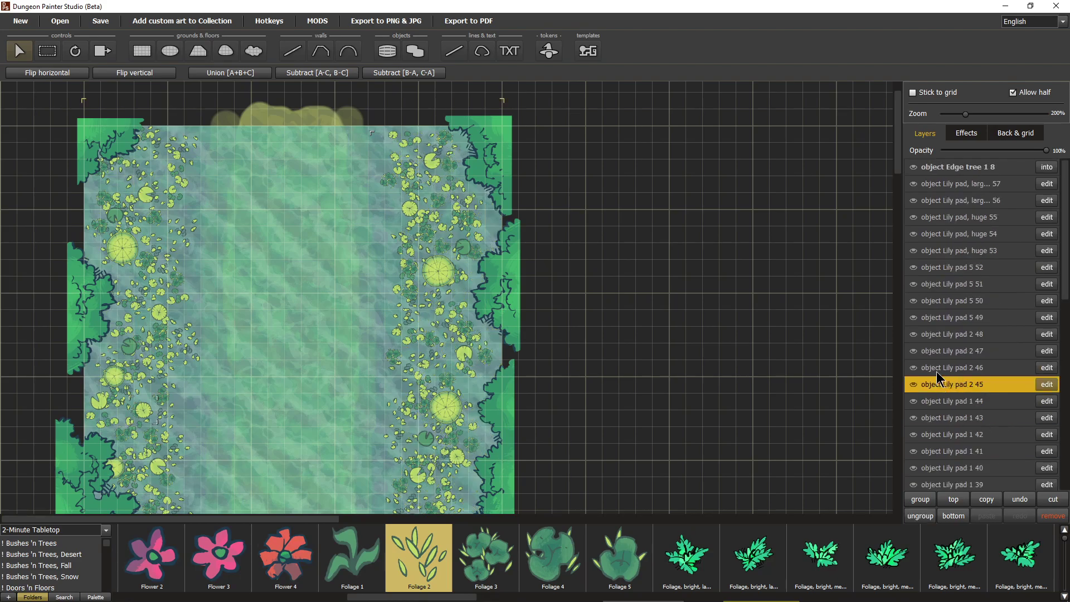
Place four individual Foliage 2 objects in the upper gap between the right bank's edge trees, layered directly above the RIVER group
scroll(950, 398, down, 5)
scroll(917, 365, down, 4)
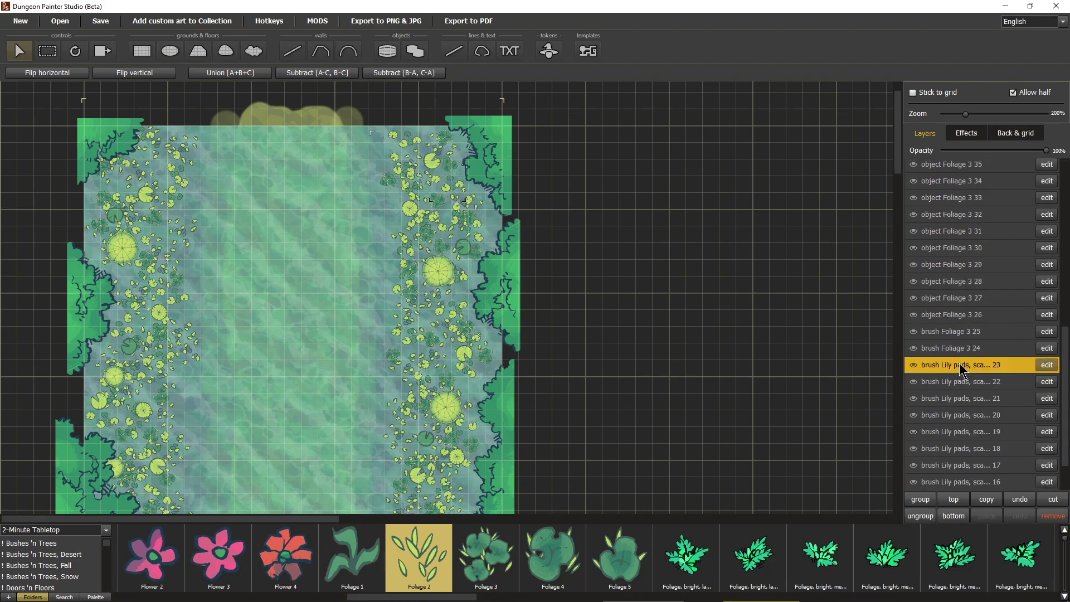
click(946, 466)
mouse_move(947, 471)
mouse_down()
mouse_move(993, 466)
mouse_move(971, 467)
mouse_move(955, 440)
mouse_up()
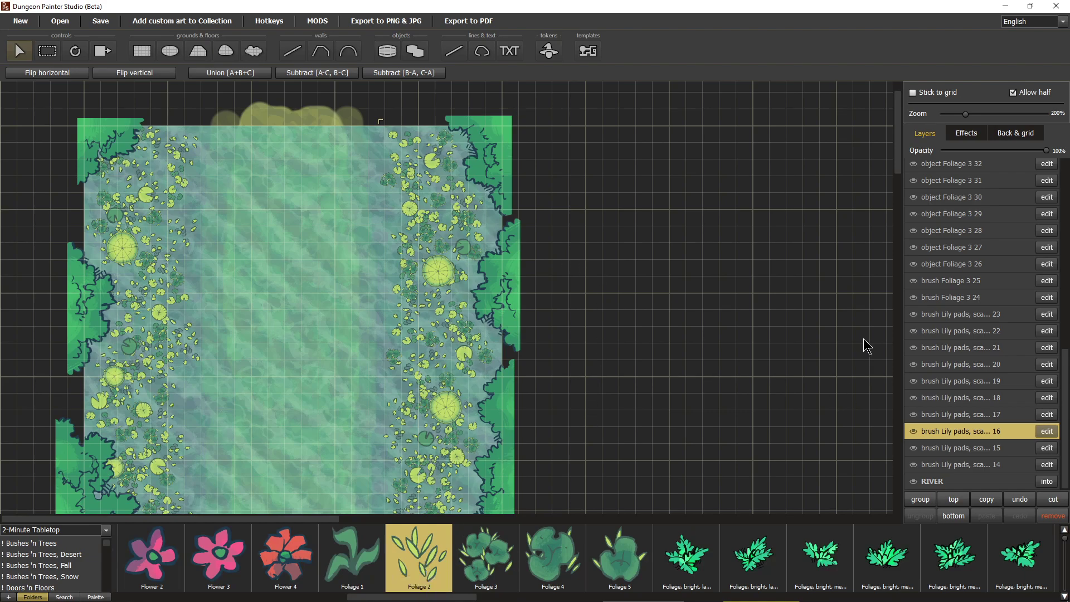
click(387, 51)
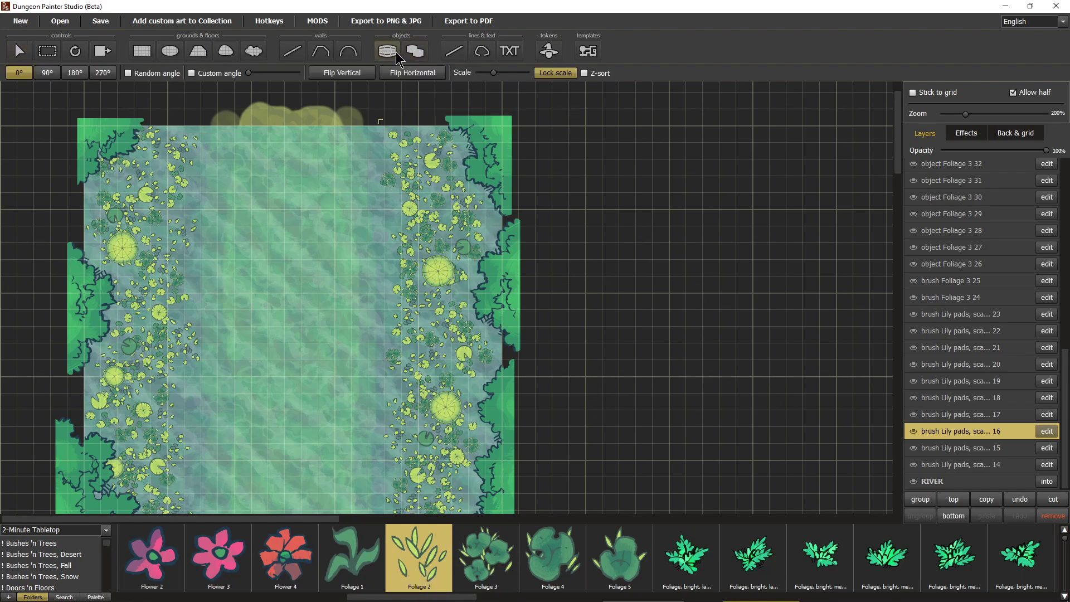
click(943, 481)
click(487, 202)
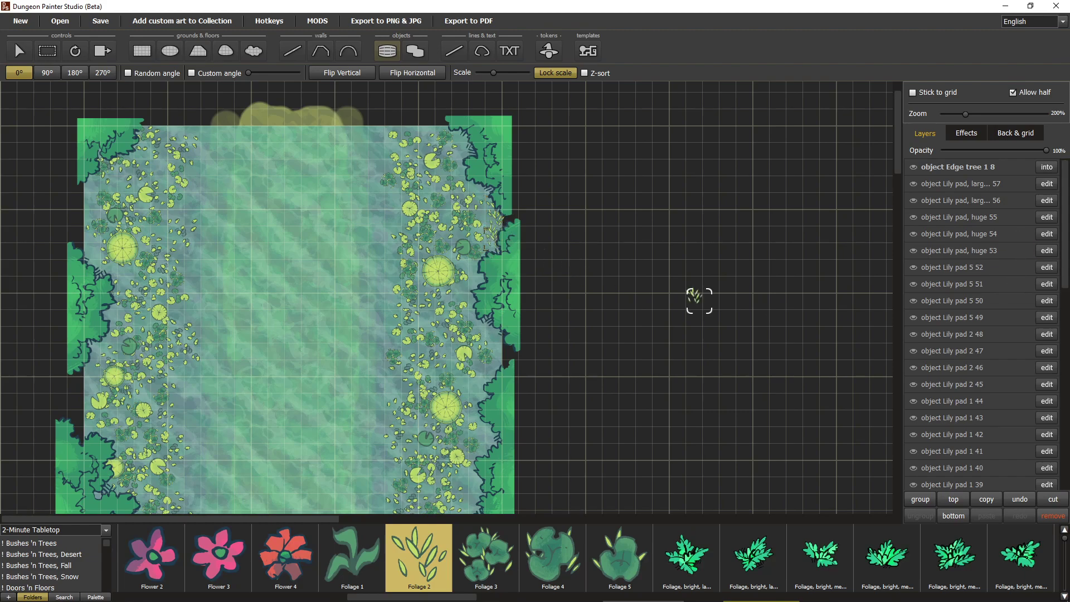
Group all lily pad and Foliage 3 layers, numbers 14 to 57, leaving the edge trees and Foliage 2 objects out
drag(1065, 262, 1065, 482)
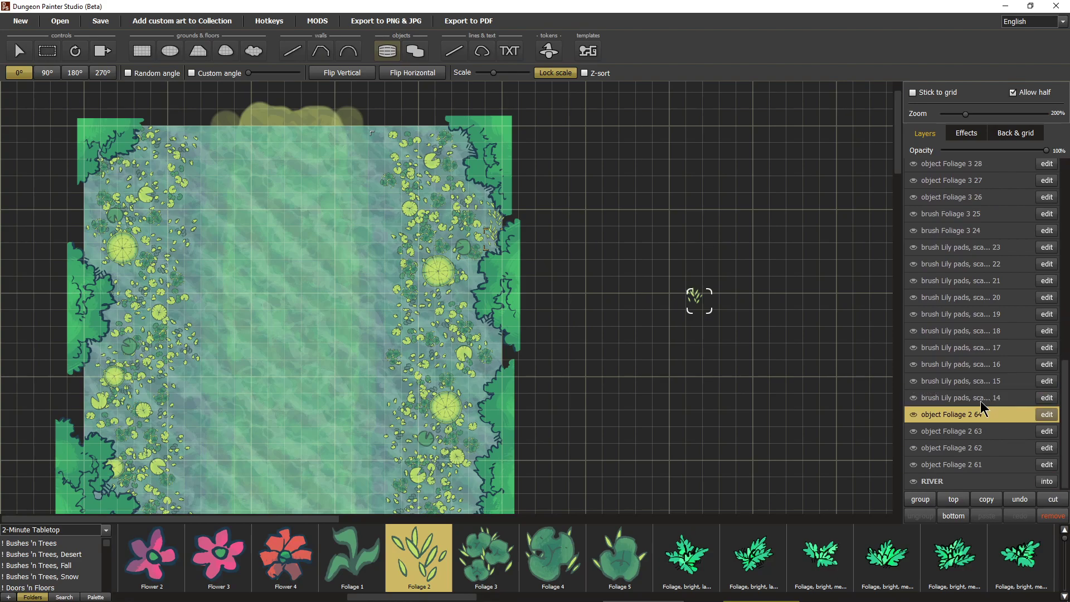
scroll(970, 234, up, 10)
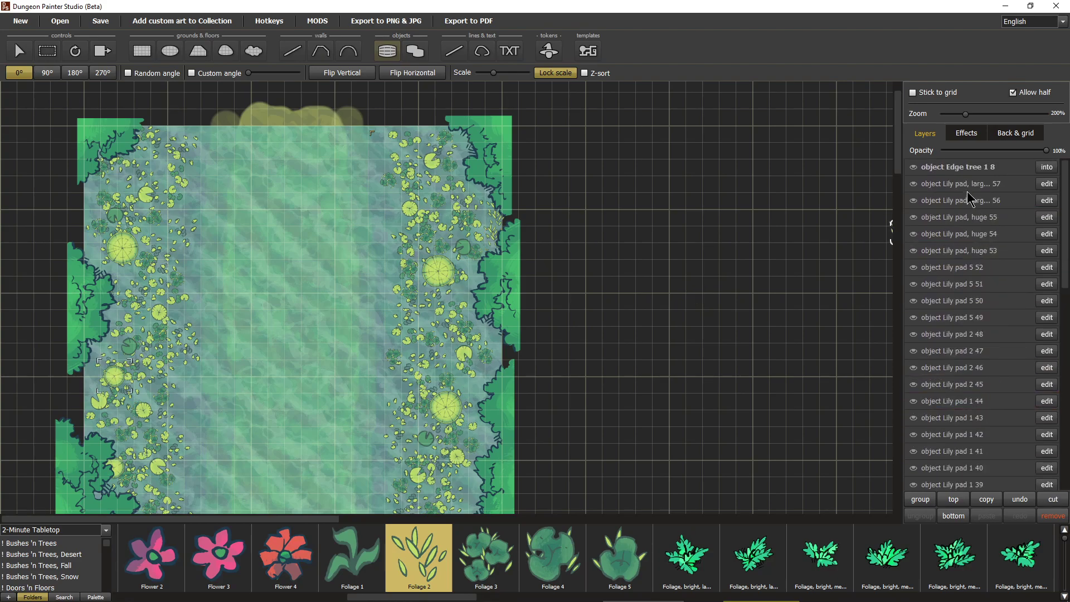
shift+click(970, 192)
click(925, 499)
shift+click(989, 170)
shift+click(989, 169)
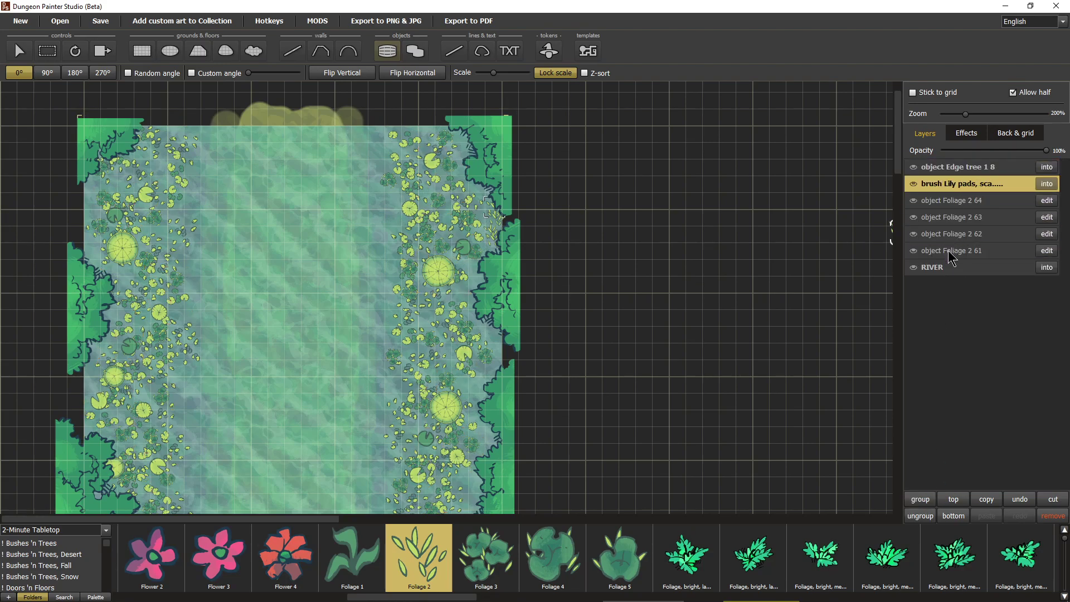
Add more Foliage 2 objects in the gap between the two uppermost edge trees on the right bank
click(959, 202)
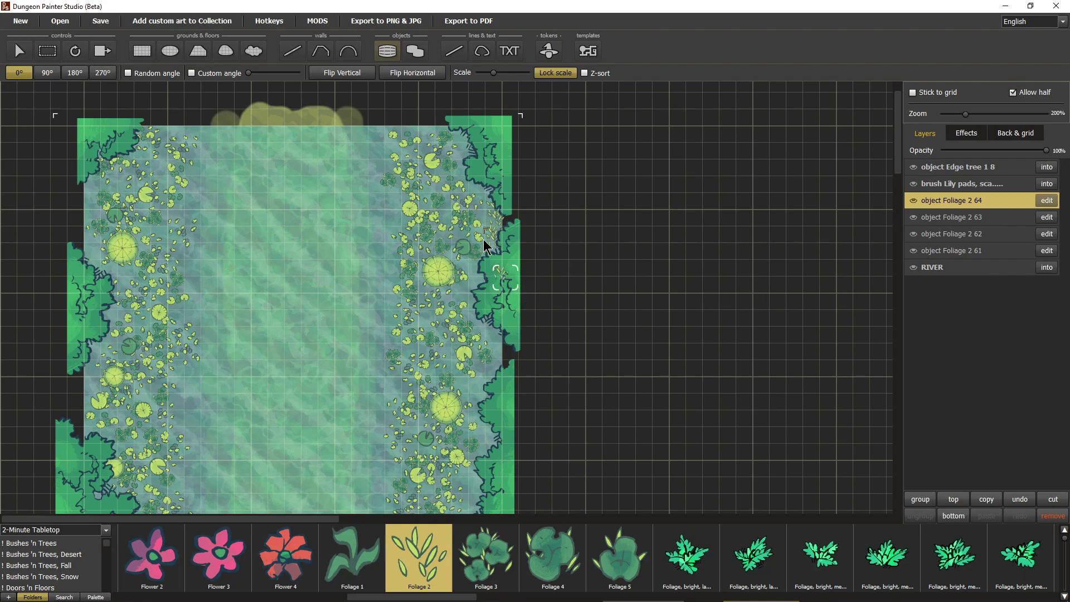
click(476, 204)
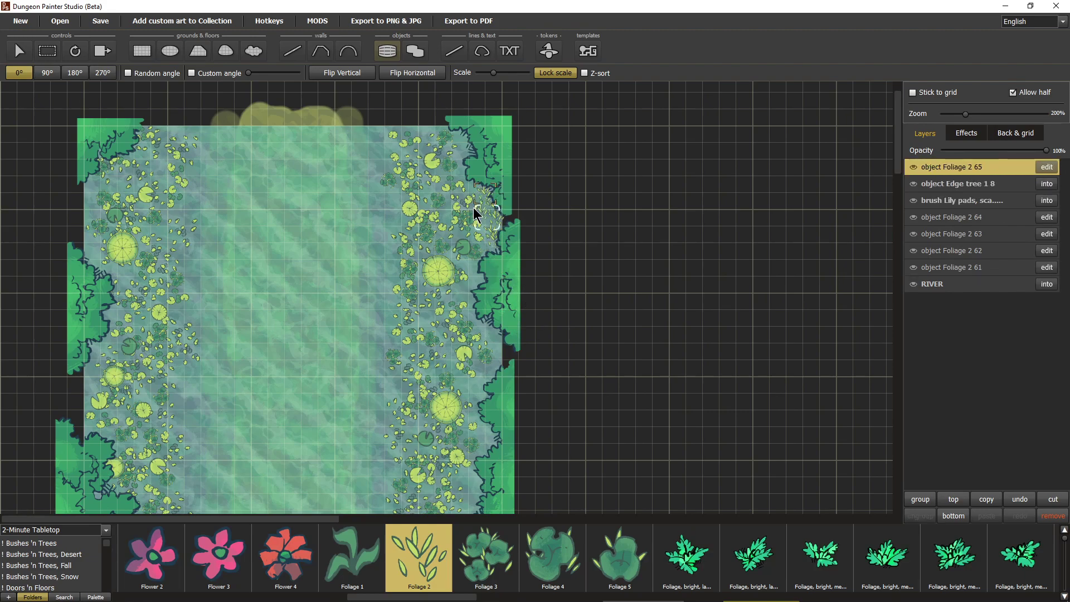
click(478, 212)
click(482, 226)
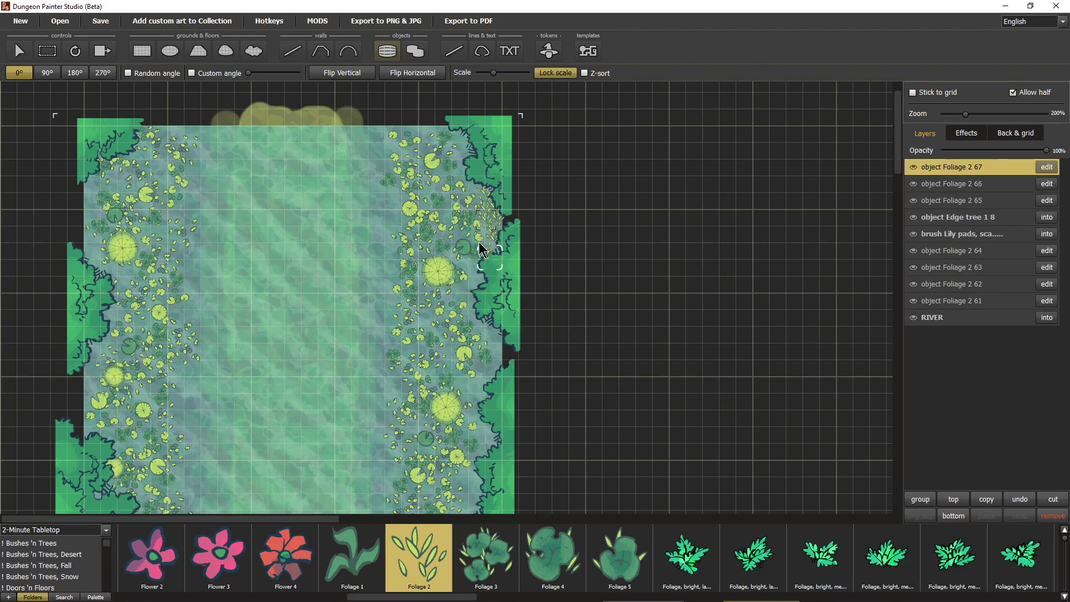
click(481, 251)
Fill the right bank between the second and third edge trees with a dense clump of Foliage 2 objects
click(478, 322)
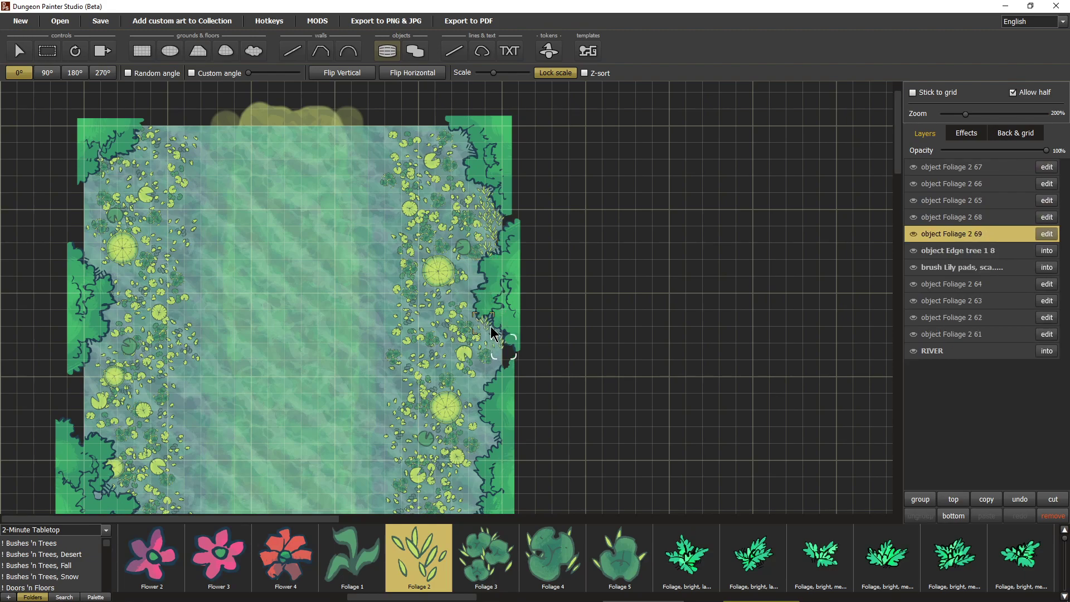
click(481, 330)
click(485, 343)
click(490, 349)
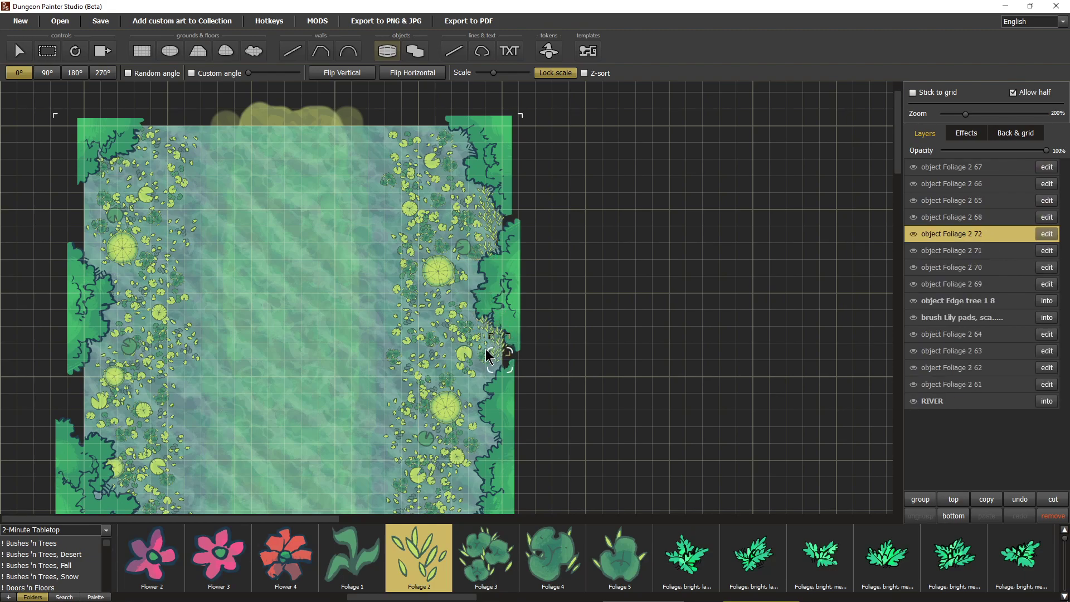
click(486, 360)
click(478, 378)
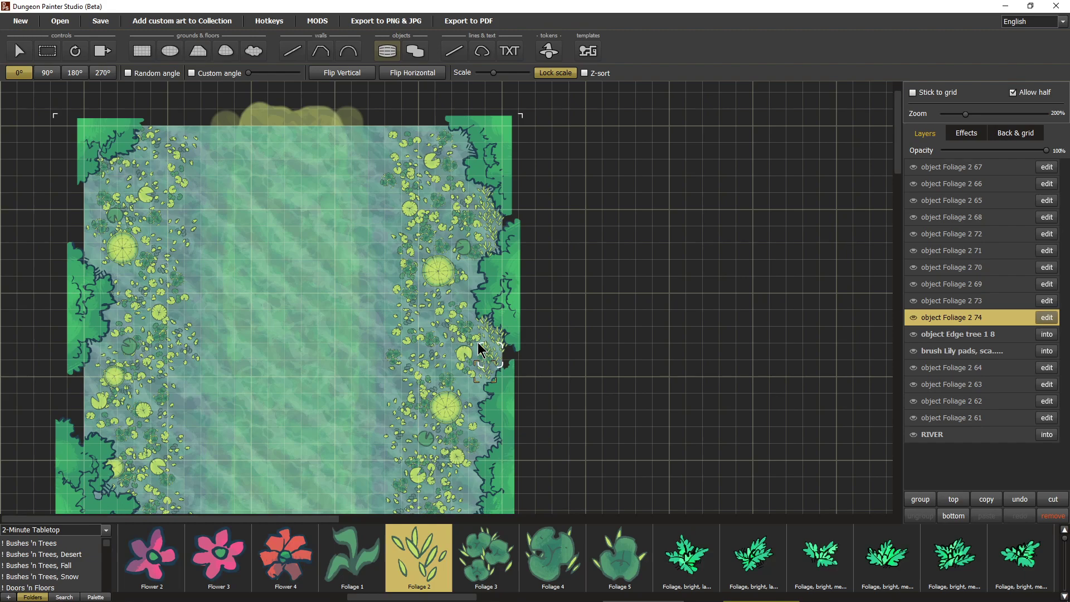
click(480, 343)
click(477, 379)
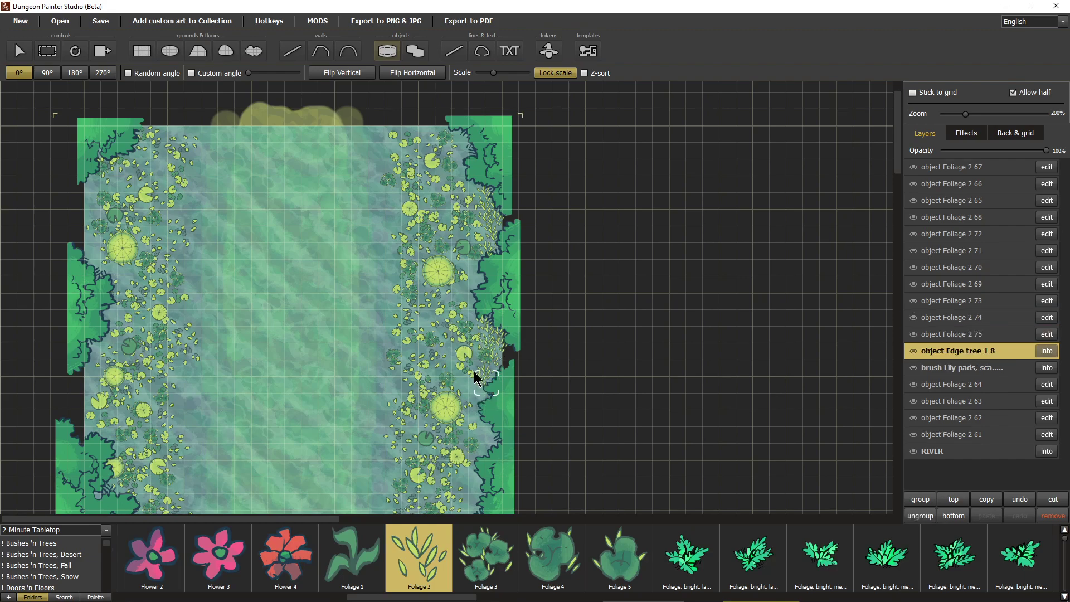
click(477, 390)
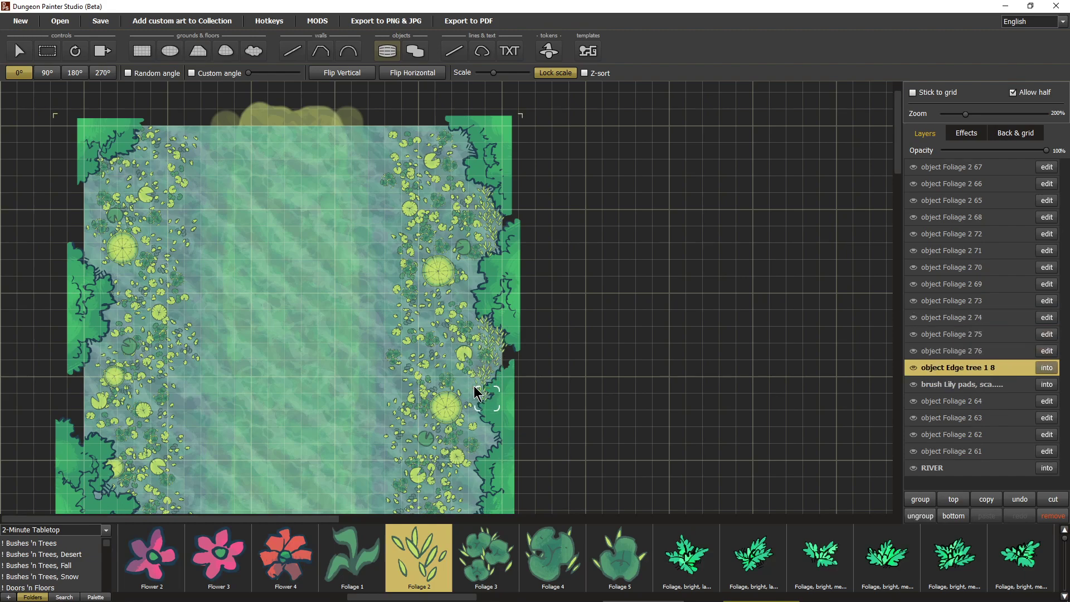
Place two more clumps of Foliage 2 objects along the lower part of the right bank's edge trees
click(476, 423)
click(480, 427)
click(483, 434)
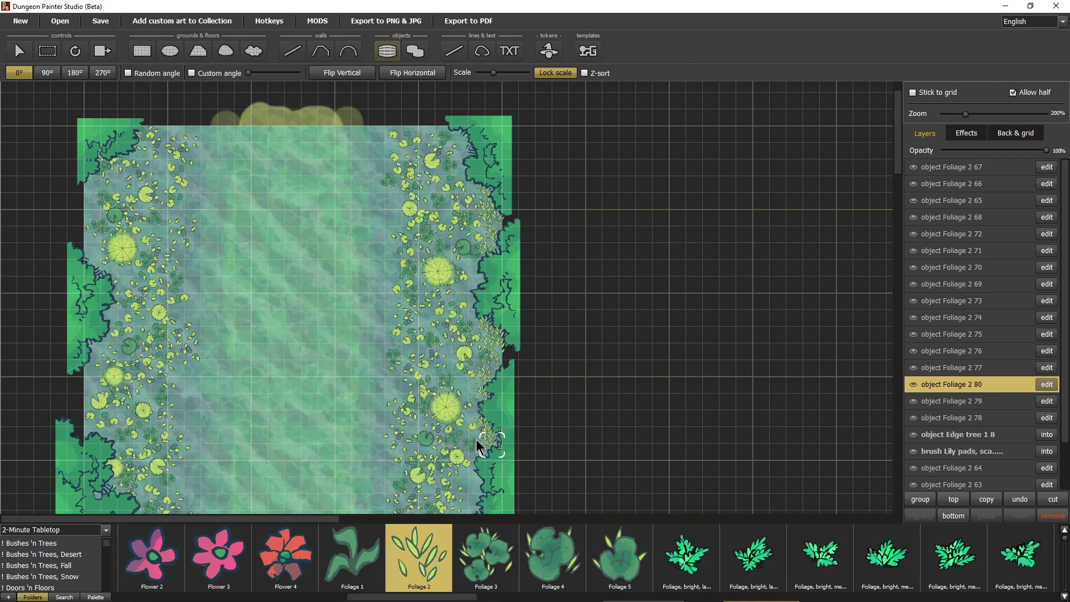
click(477, 446)
click(468, 474)
click(471, 478)
click(472, 484)
click(473, 487)
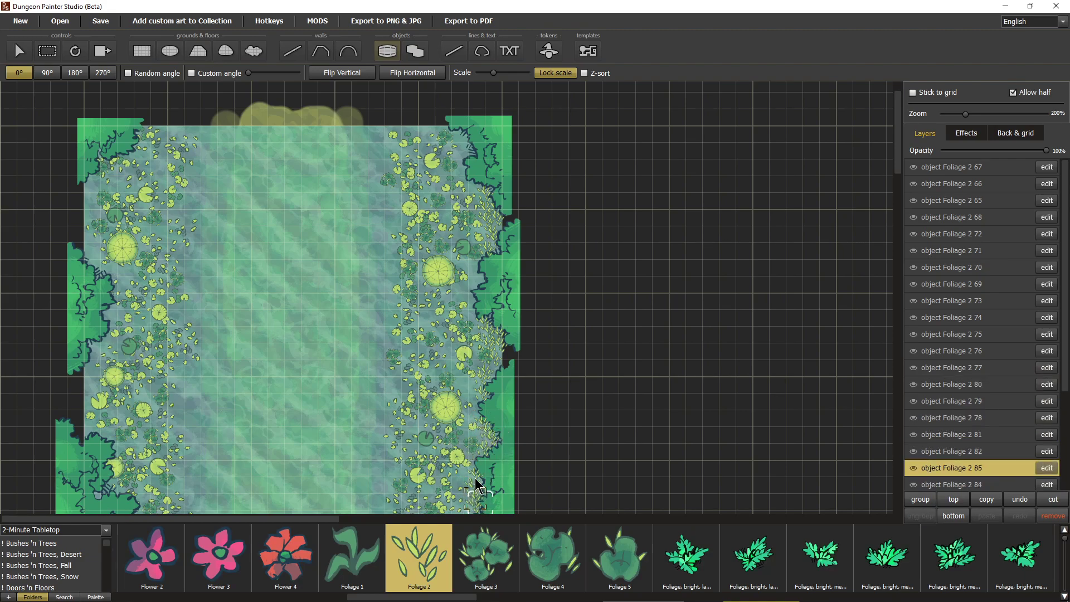
right_click(471, 473)
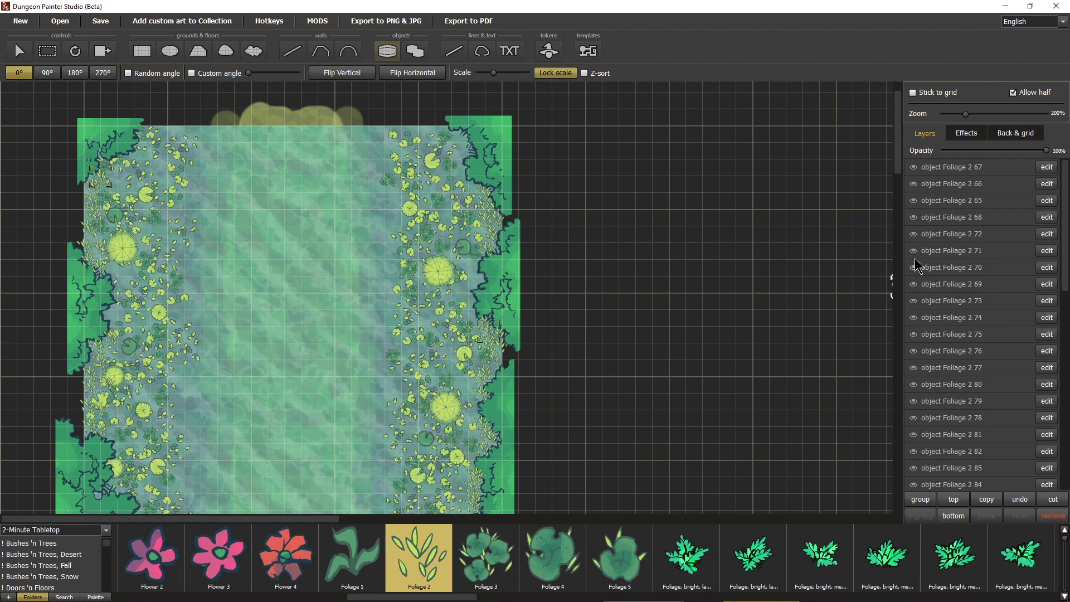
Move all the Foliage 2 layers lying above the edge tree group to just beneath it
scroll(952, 412, down, 5)
scroll(981, 445, down, 5)
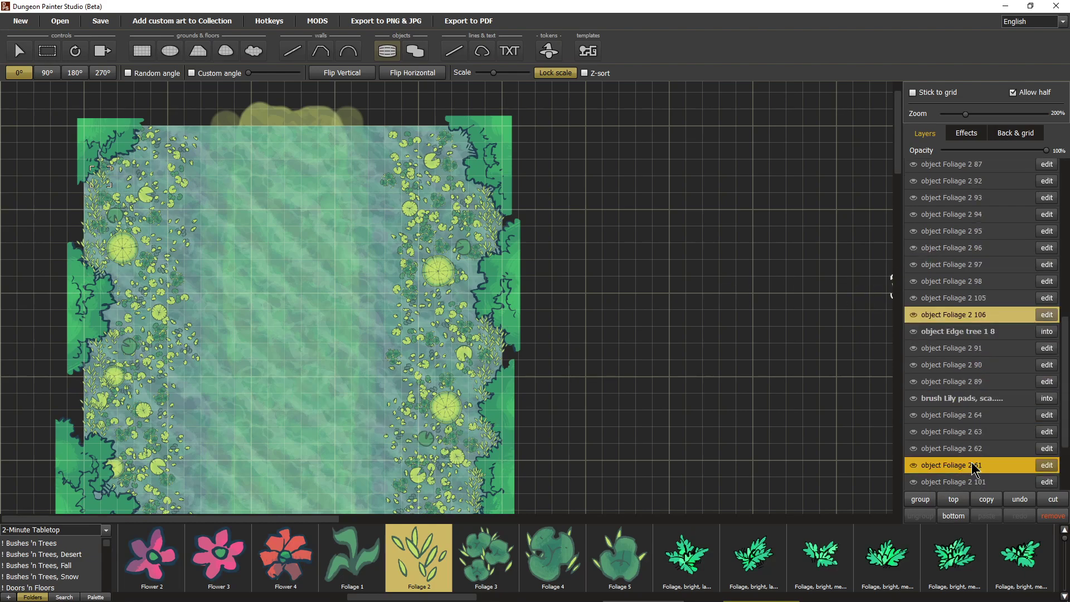
scroll(973, 332, up, 10)
click(972, 200)
click(974, 168)
scroll(981, 334, down, 6)
click(983, 381)
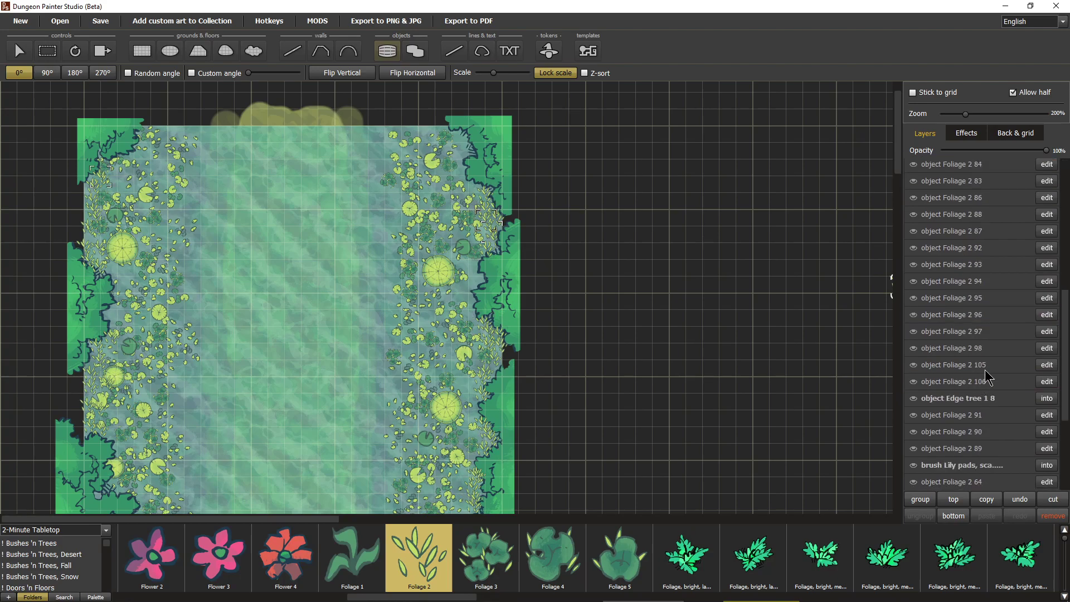
shift+click(974, 389)
drag(974, 388, 970, 418)
Move the Foliage 2 layers between the edge tree and lily pad groups beneath the lily pad group
scroll(957, 332, up, 6)
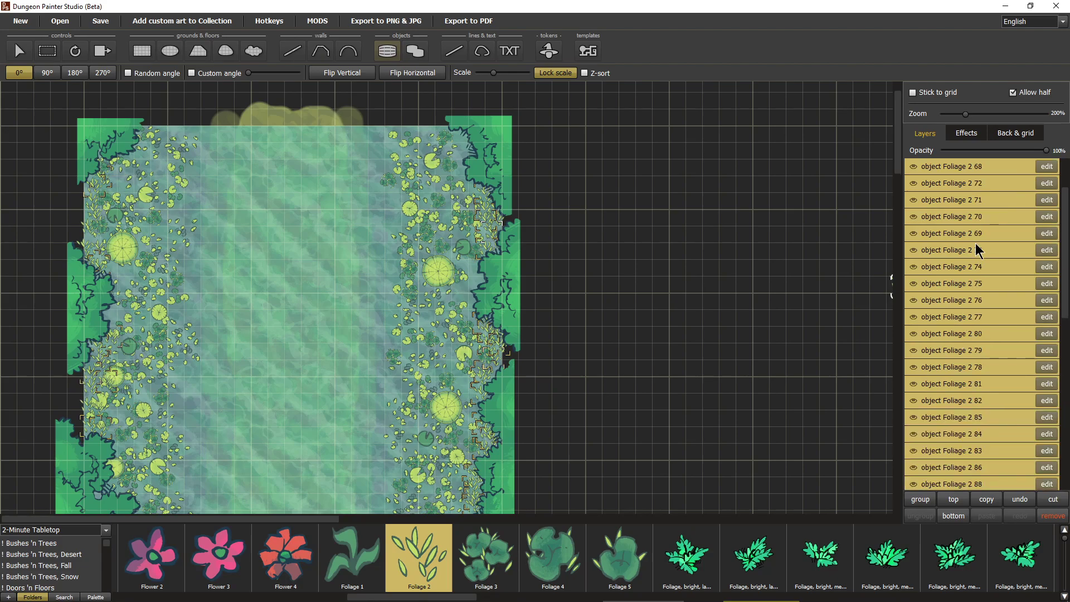
click(965, 188)
scroll(984, 315, down, 5)
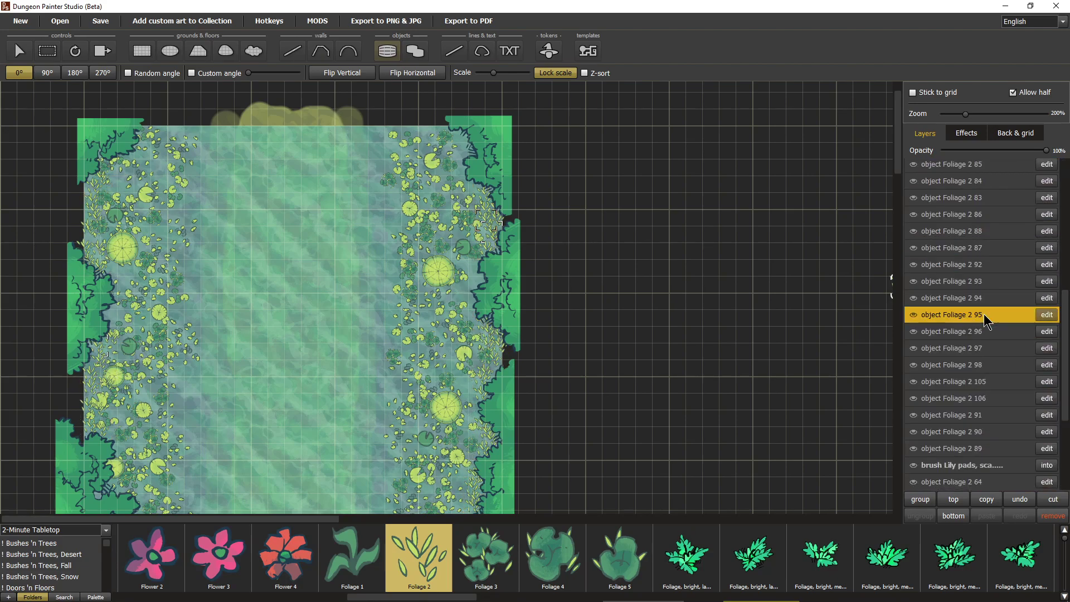
click(959, 448)
shift+click(959, 447)
drag(959, 447, 959, 482)
Group all the Foliage 2 layers above RIVER and name the group REEDS
scroll(969, 412, down, 3)
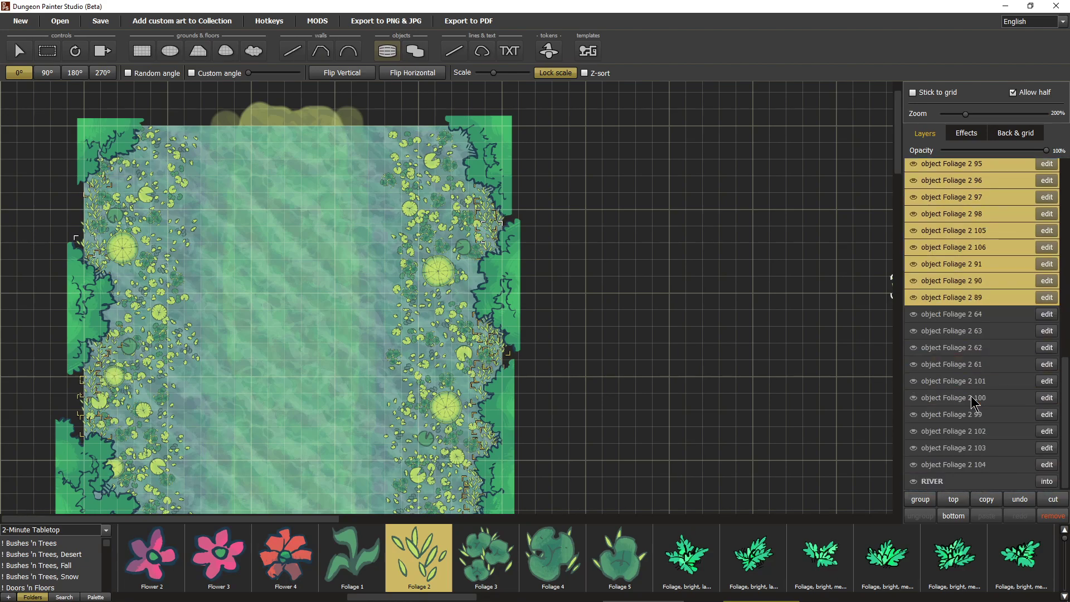
click(969, 464)
scroll(970, 455, up, 5)
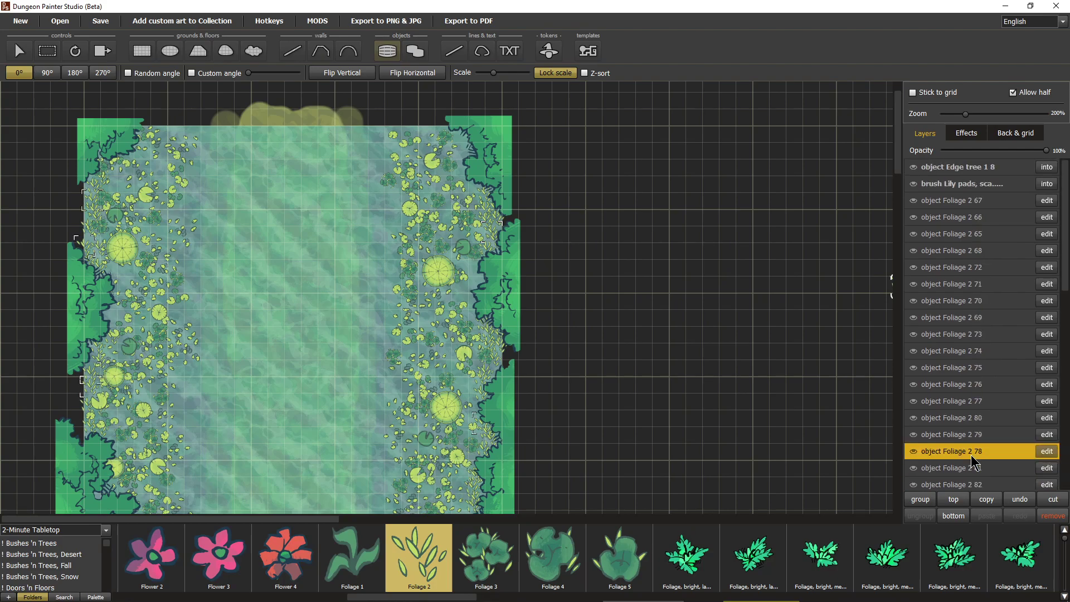
shift+click(969, 207)
click(920, 498)
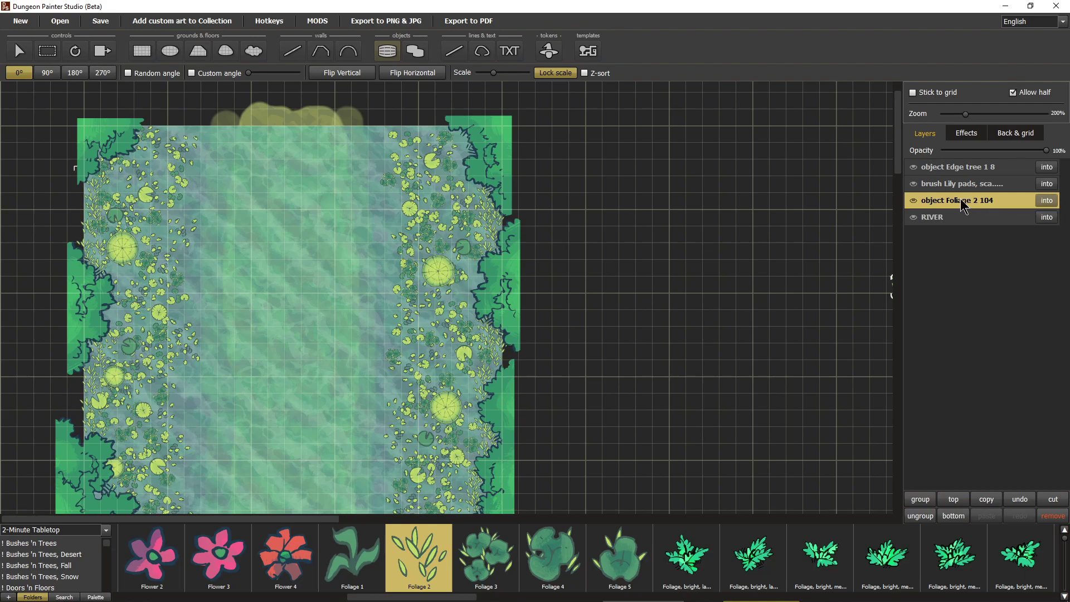
double_click(962, 205)
text(REEDS)
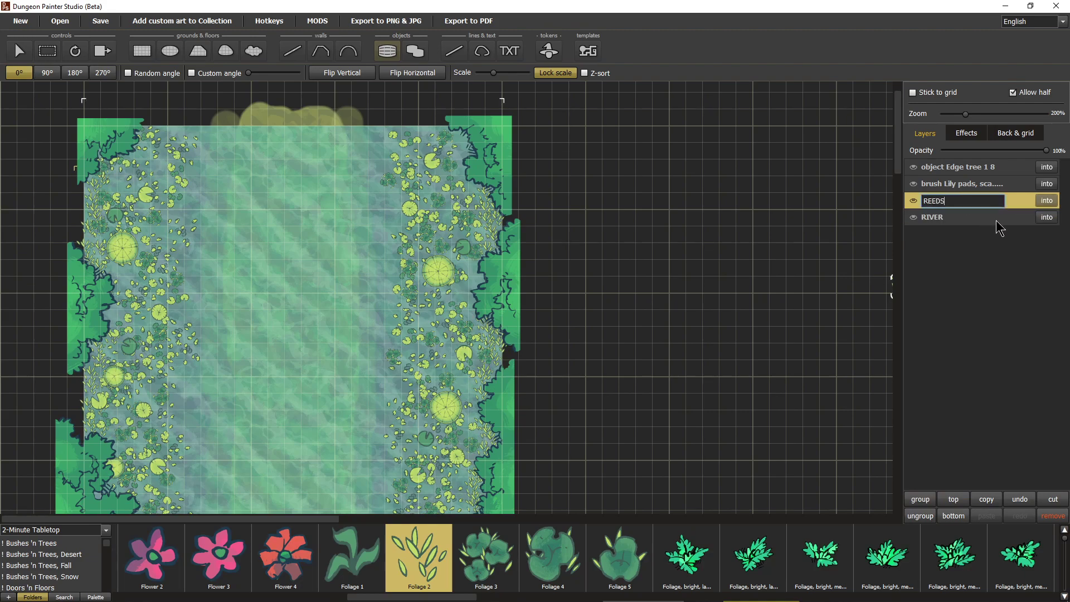
key(Return)
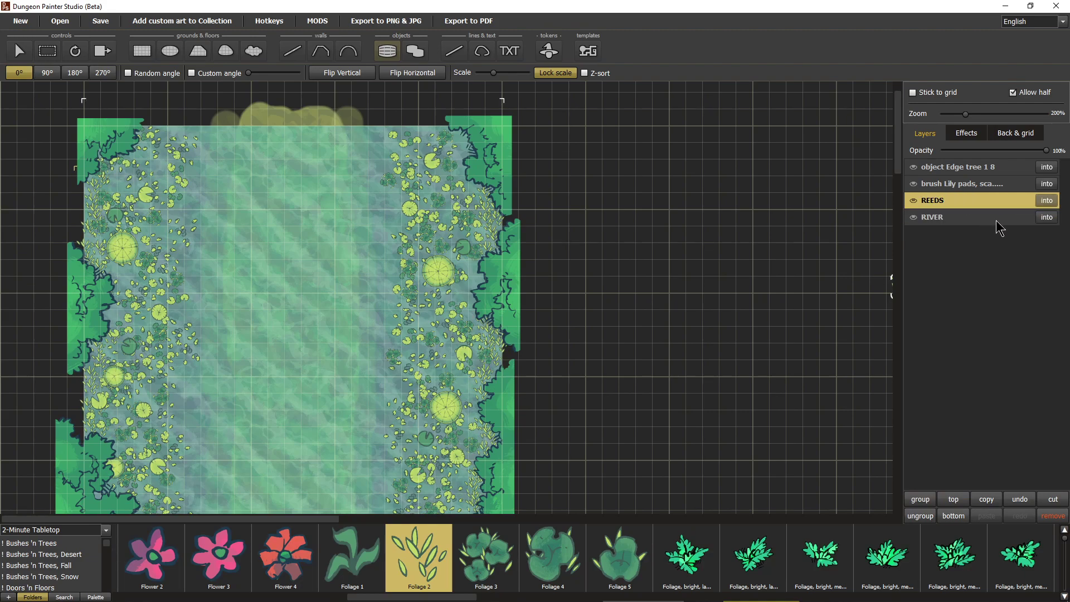
Rename the lily pad brush group directly above REEDS as LILYPADS
click(946, 185)
double_click(945, 184)
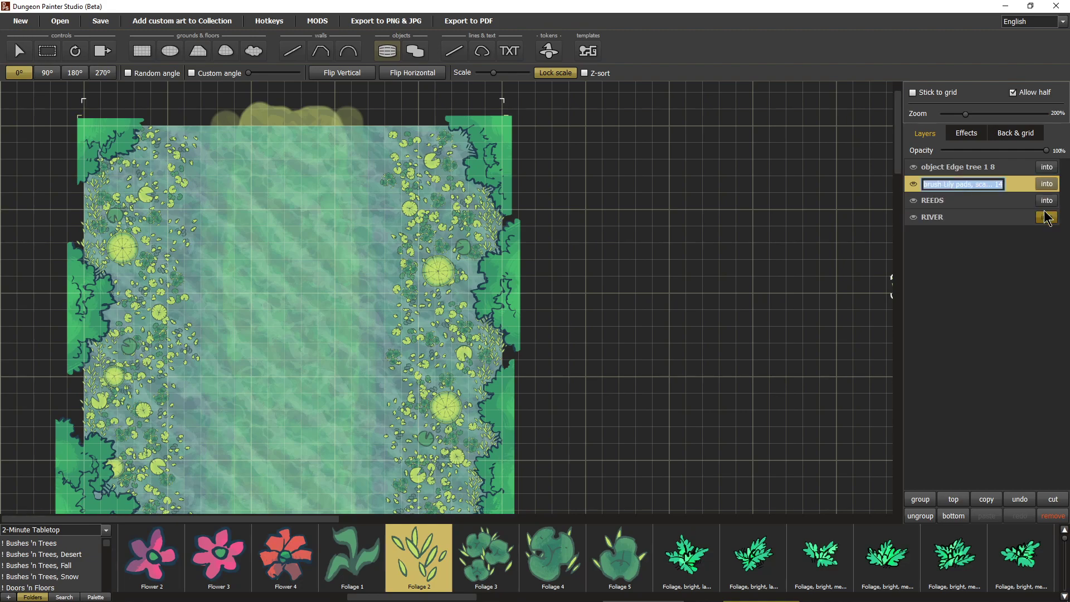
text(Li)
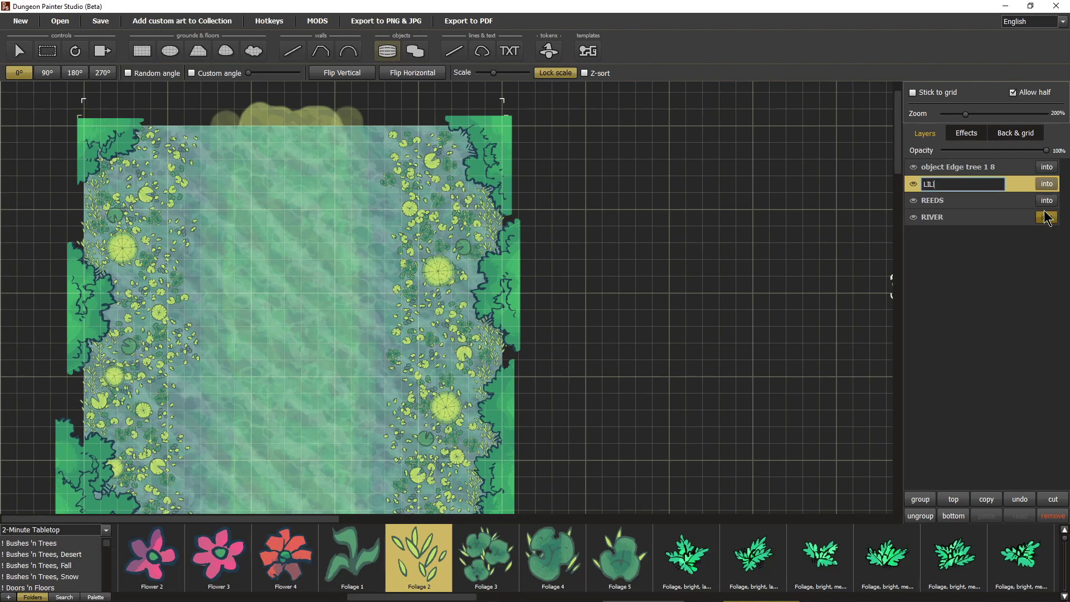
key(Return)
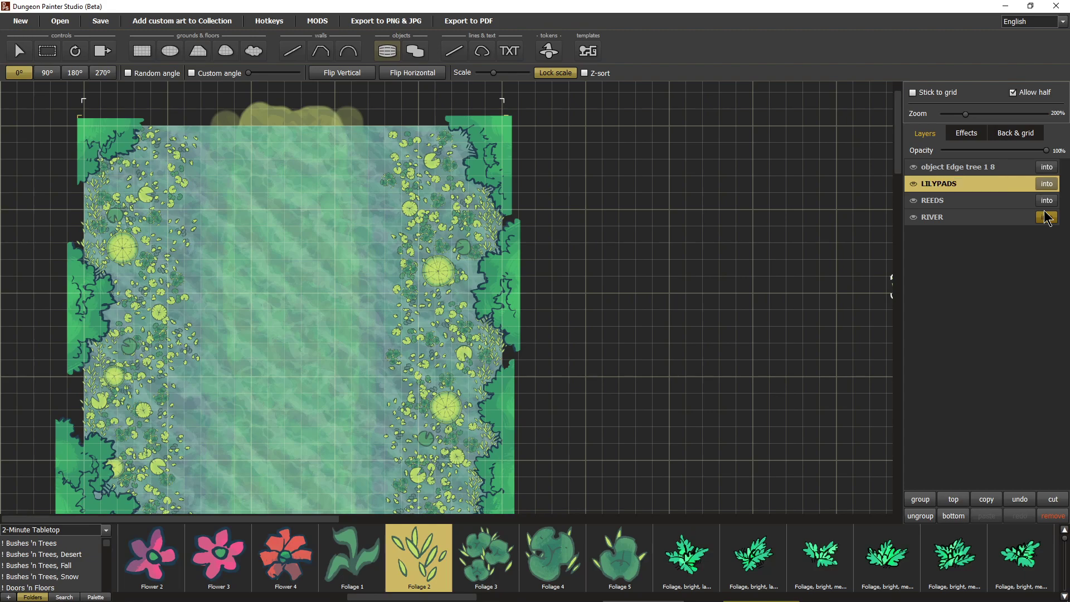
Rename the edge tree object group at the head of the layer stack as FOREST EDGE
click(980, 168)
double_click(982, 167)
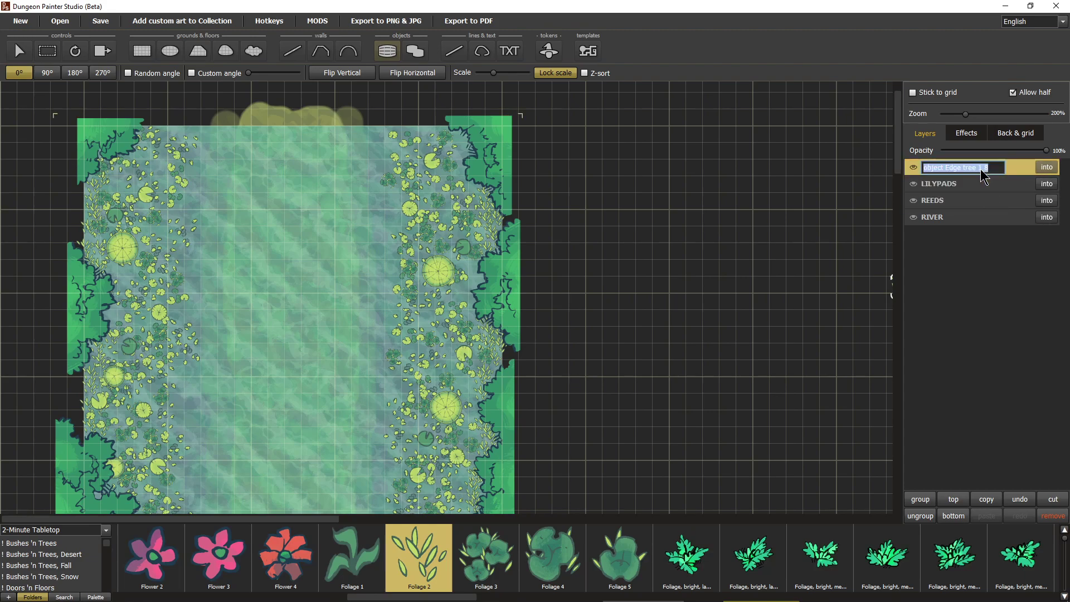
text(GOP)
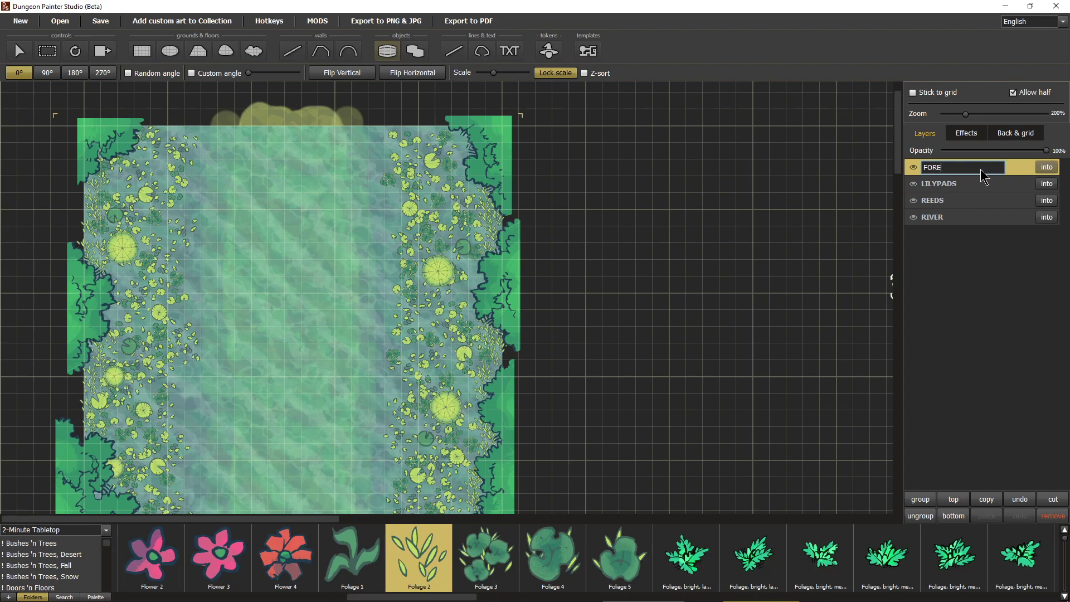
key(Return)
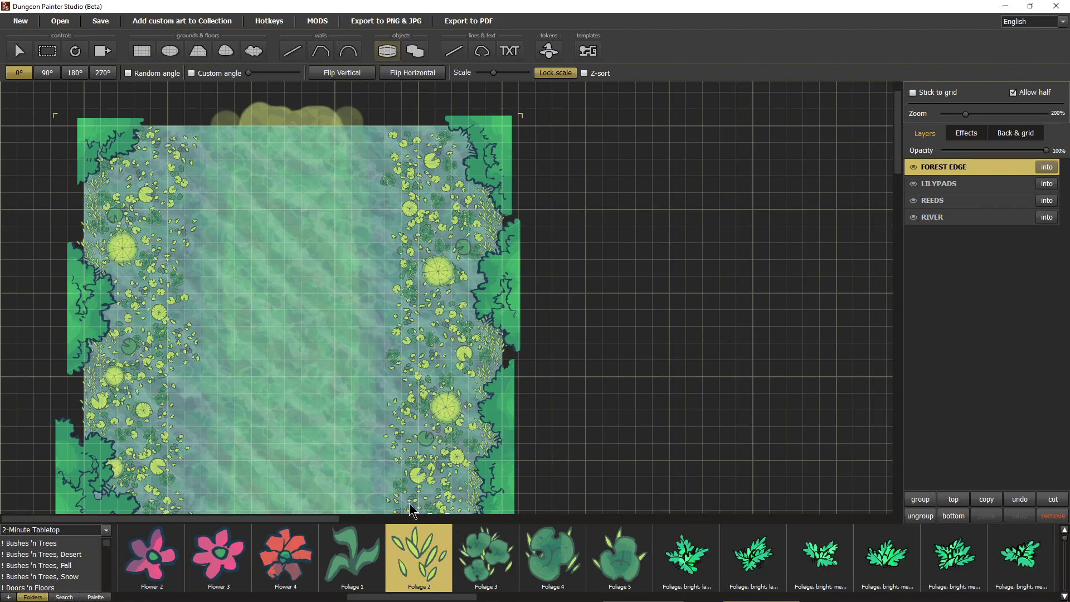
Place a Flower 1 object at reduced scale on the lower huge lily pad along the right bank
scroll(303, 370, down, 4)
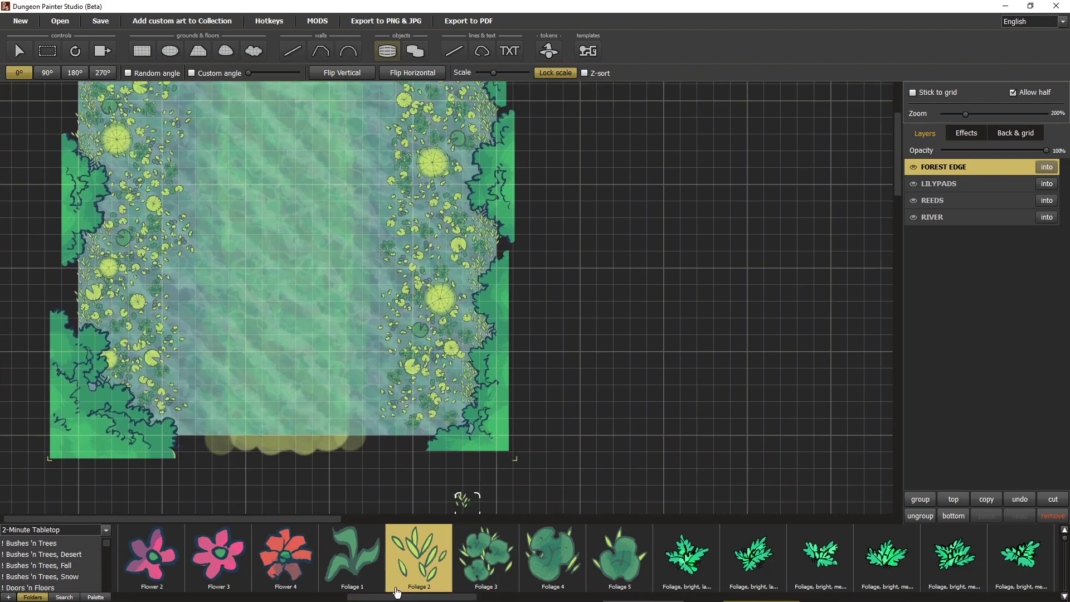
click(370, 571)
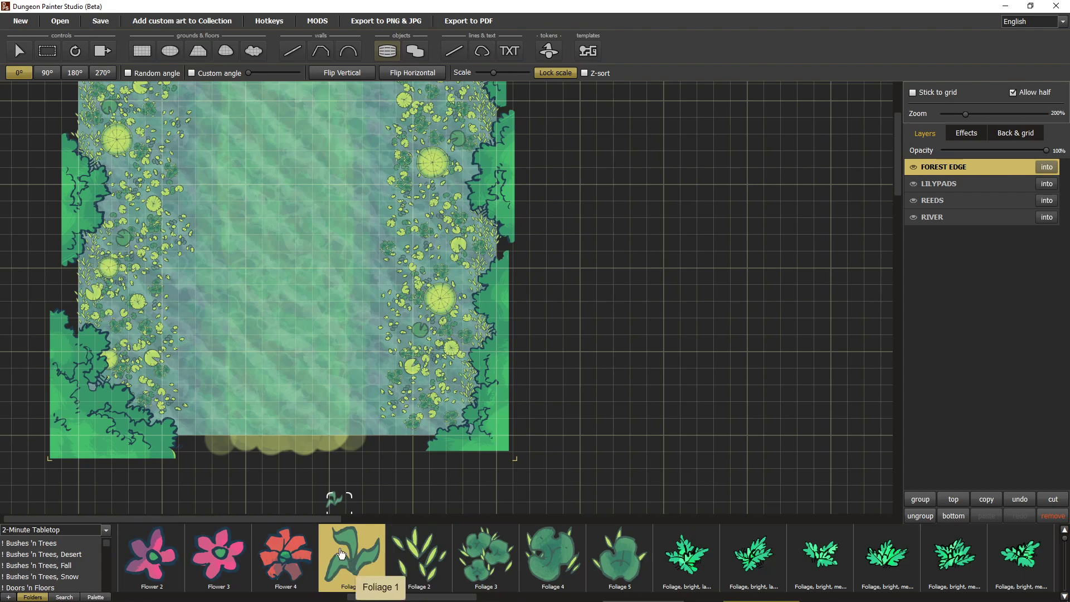
scroll(463, 406, up, 3)
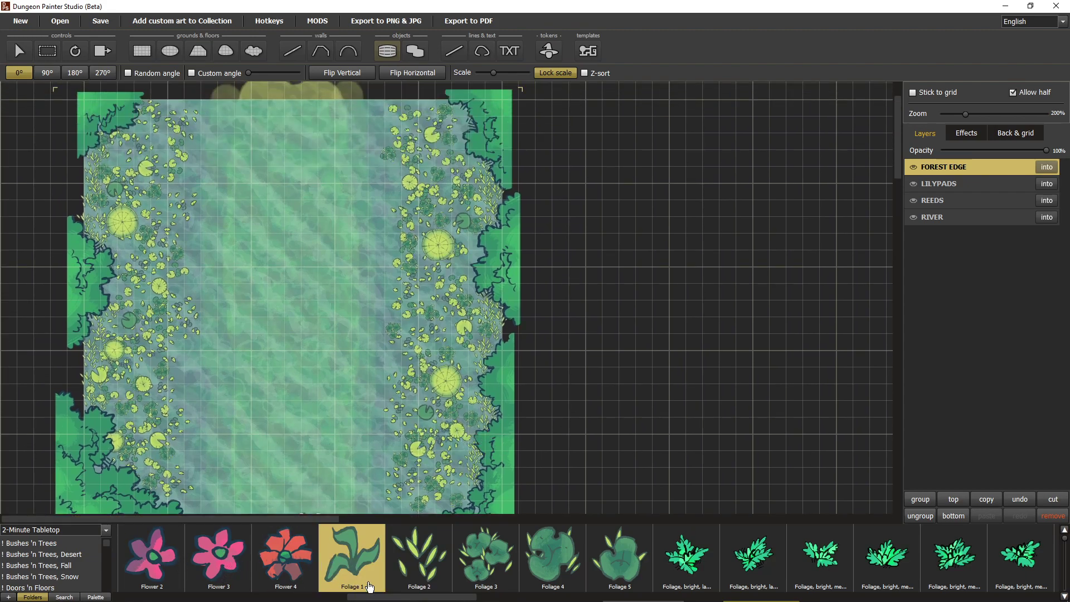
drag(405, 596, 363, 596)
click(389, 574)
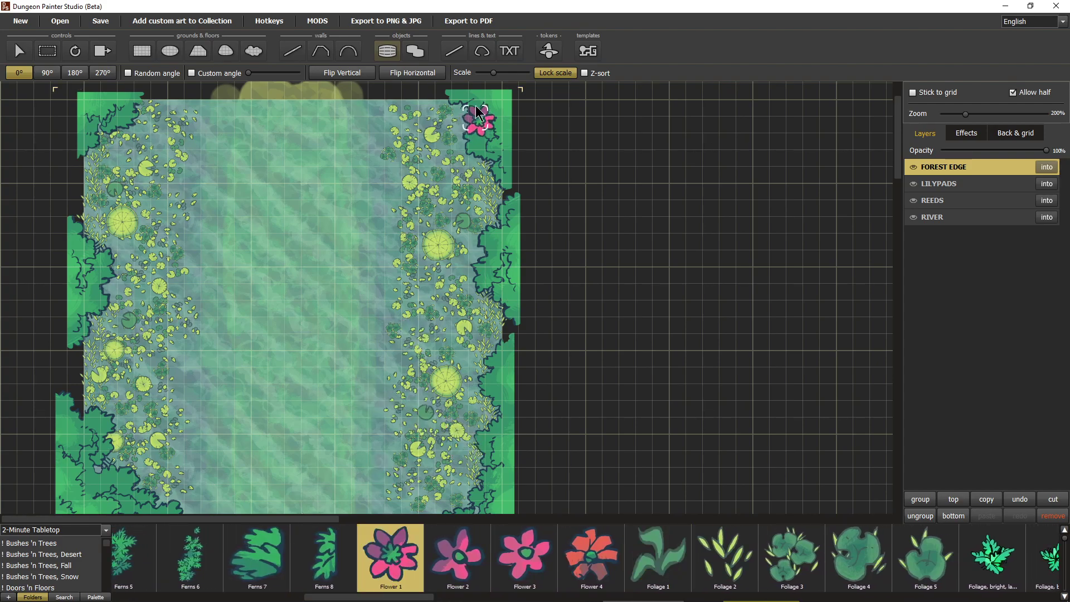
click(519, 102)
drag(493, 73, 483, 75)
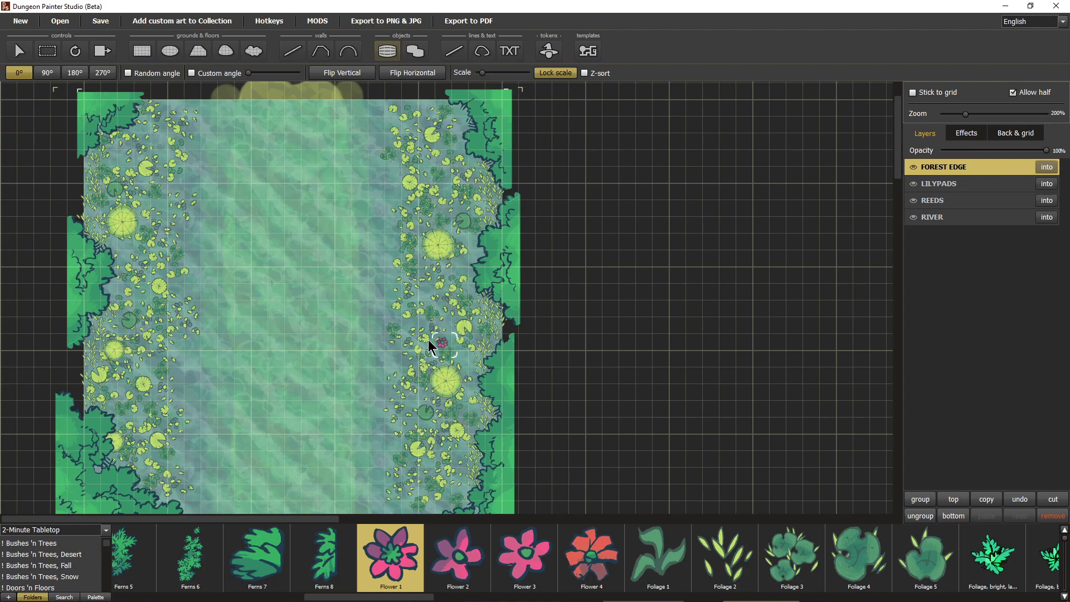
scroll(429, 394, up, 5)
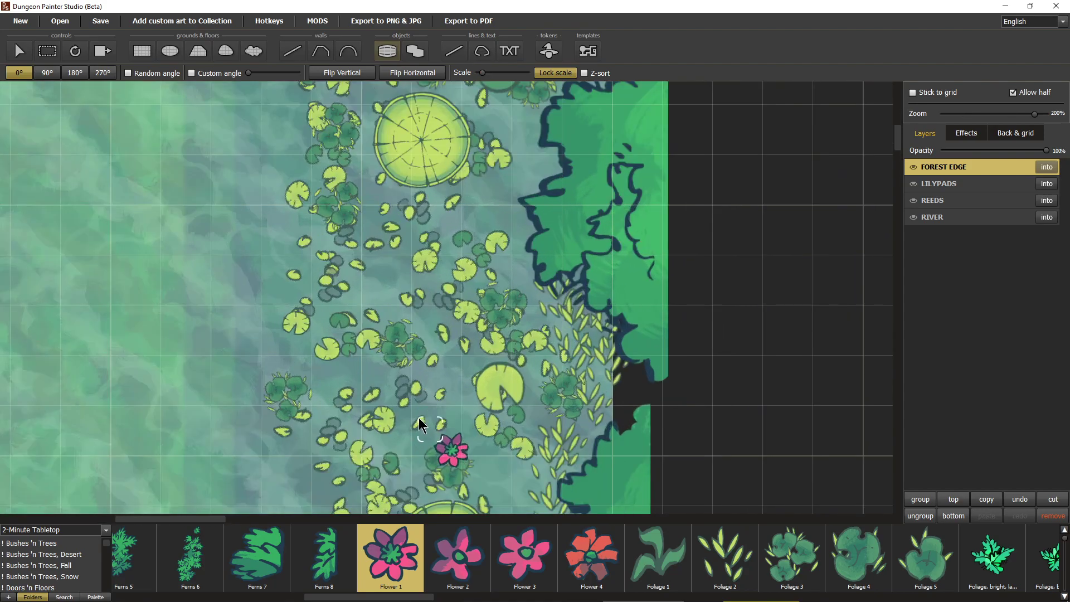
drag(419, 418, 429, 295)
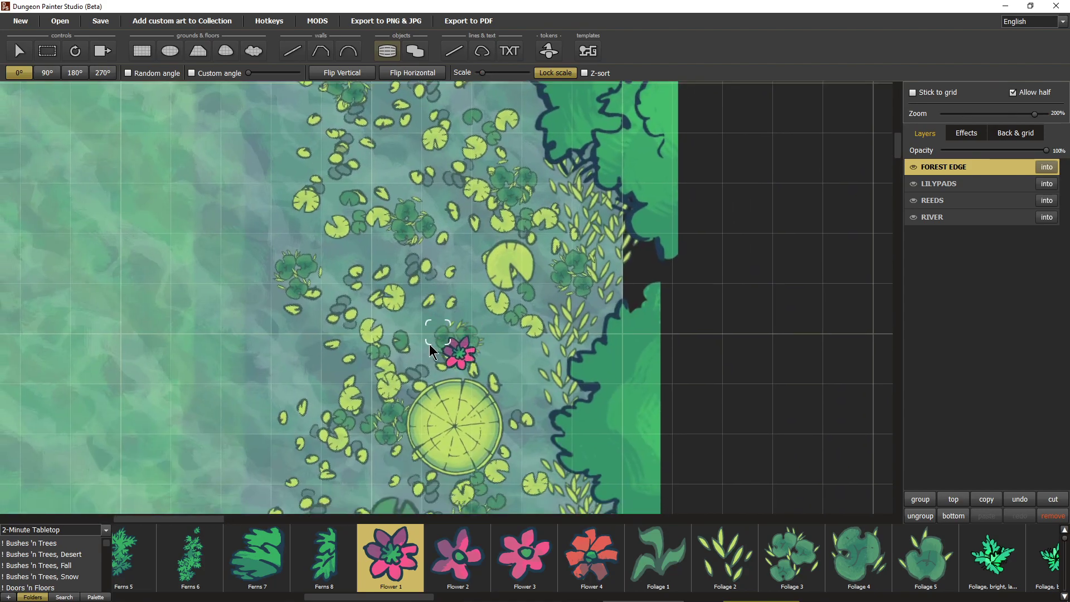
click(420, 399)
Place a Flower 2 object with random angle on the upper huge lily pad along the right bank
drag(367, 189, 463, 487)
drag(439, 305, 441, 367)
click(450, 536)
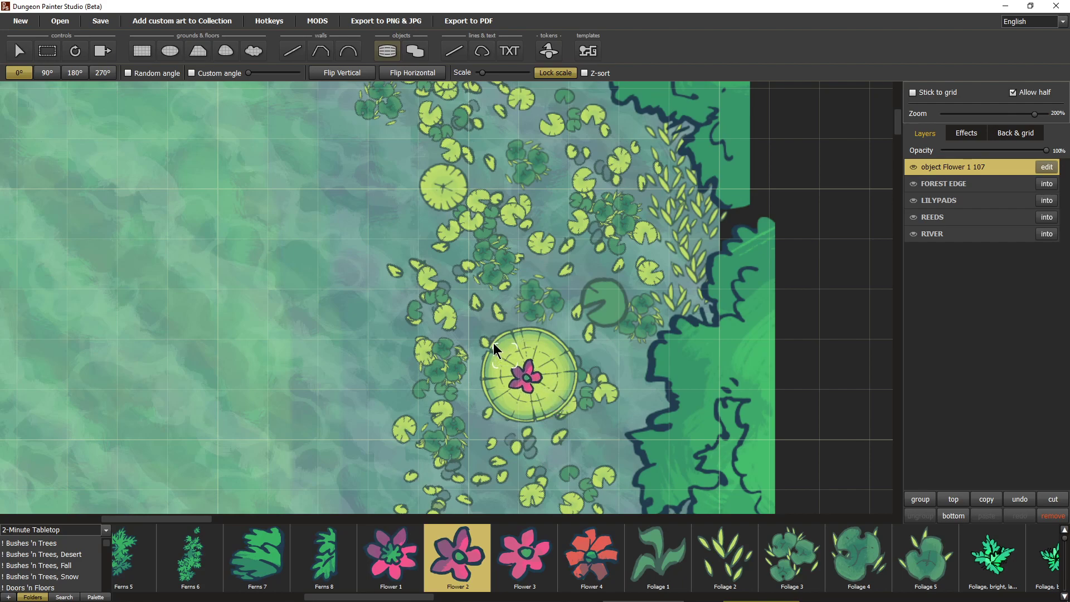
click(127, 74)
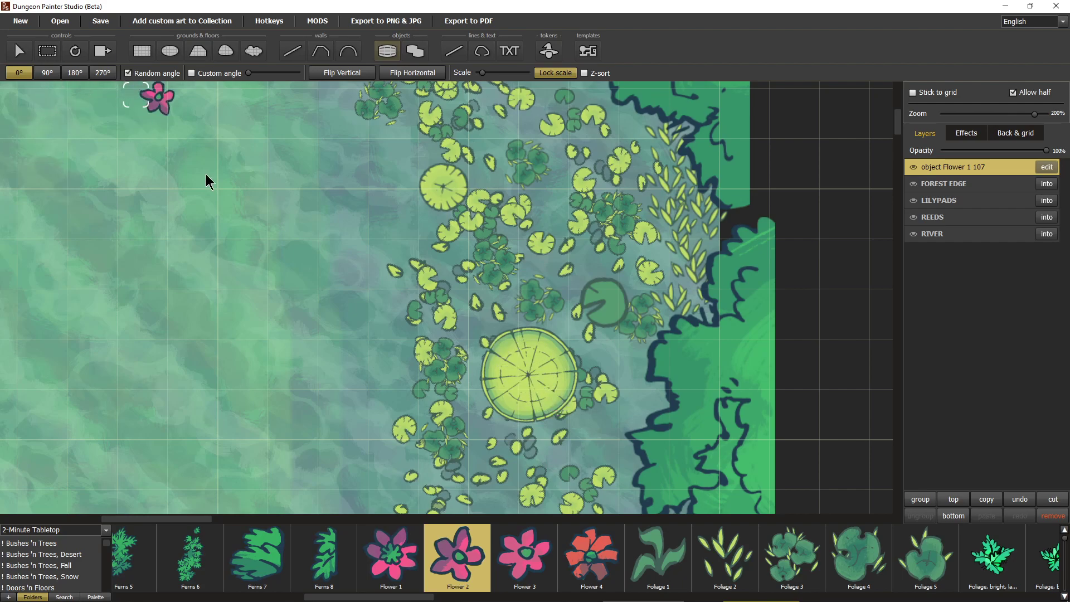
click(494, 362)
Place a Lotus flower 1 object at the centre of the huge lily pad near the left bank
drag(231, 305, 701, 225)
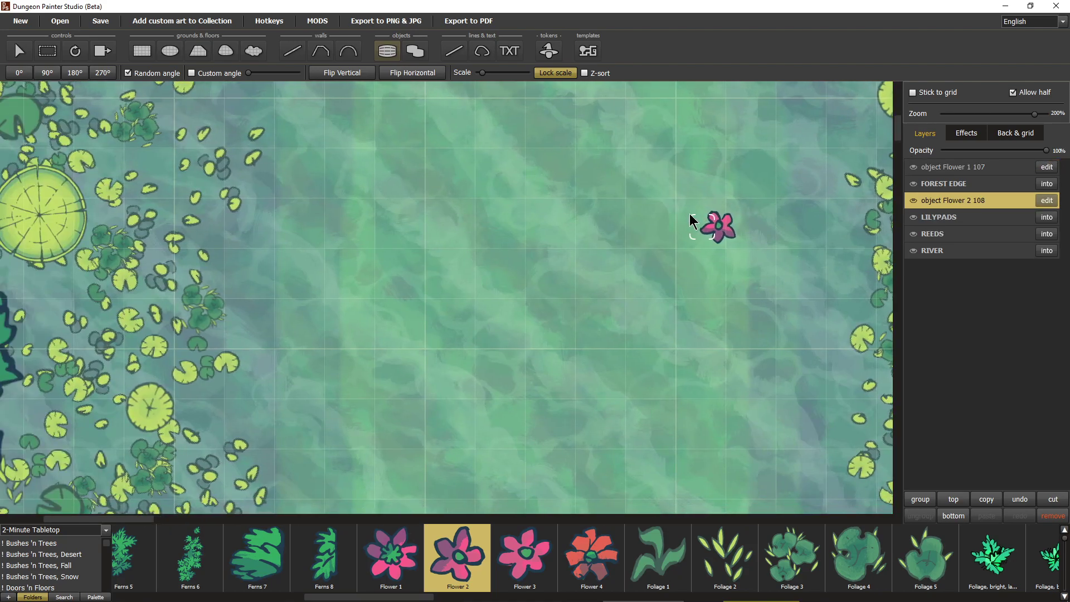
scroll(507, 557, down, 10)
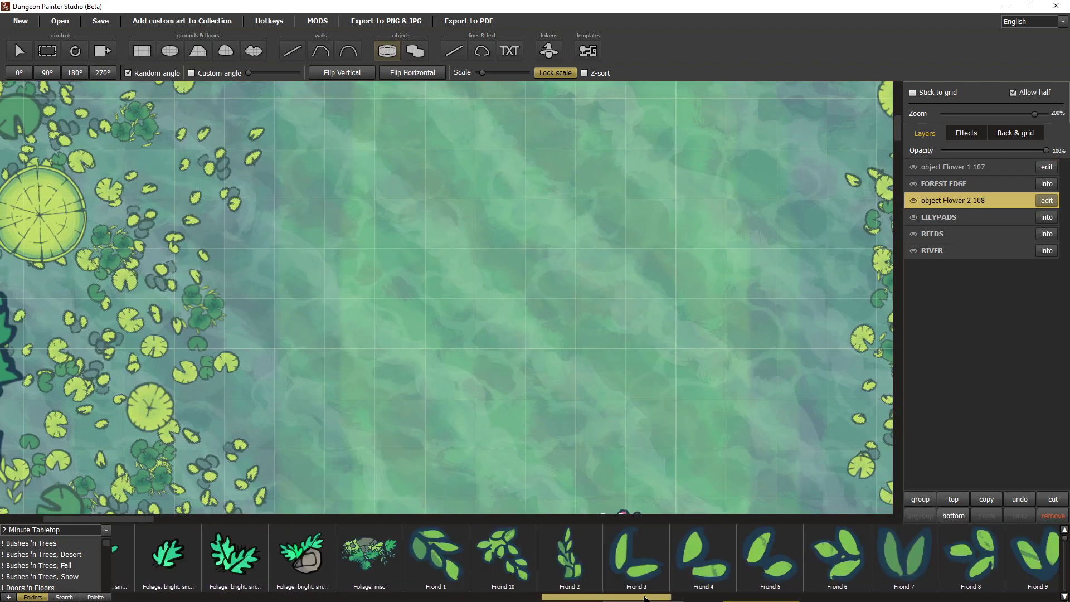
click(501, 562)
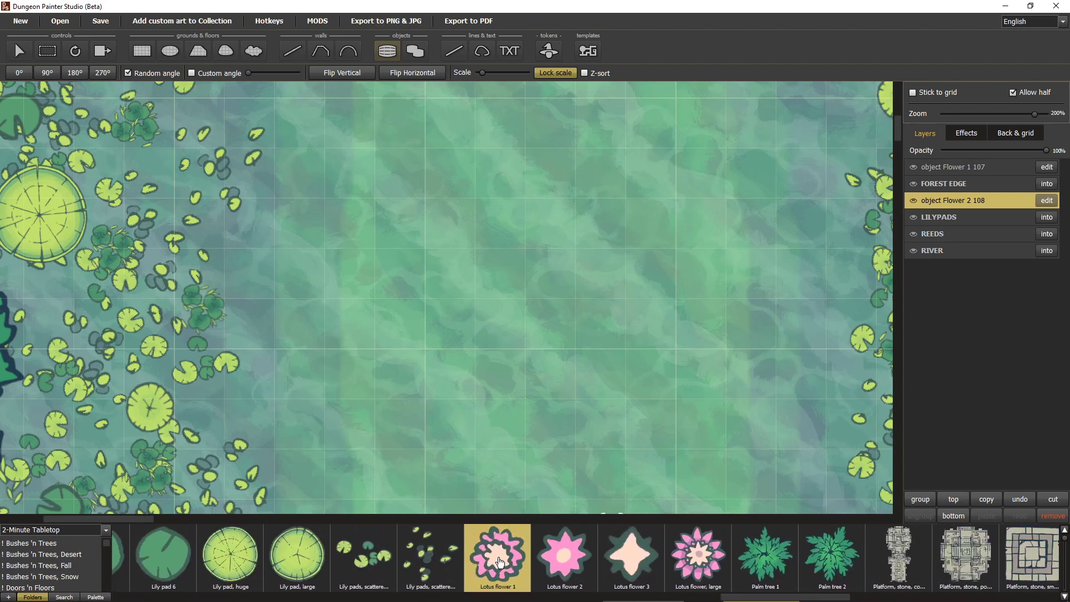
drag(159, 307, 573, 375)
scroll(366, 295, up, 1)
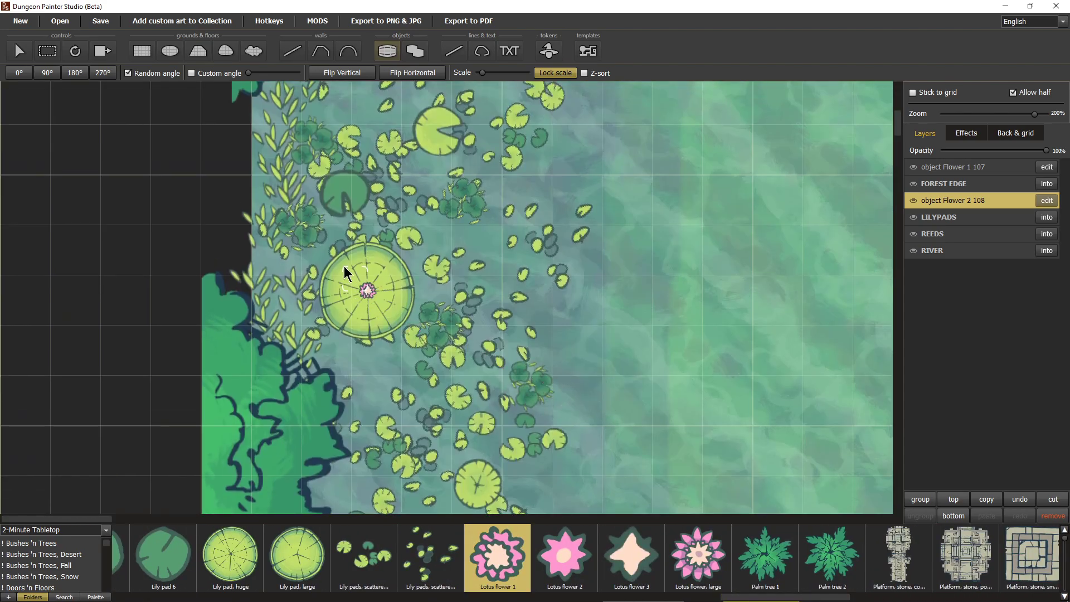
click(346, 277)
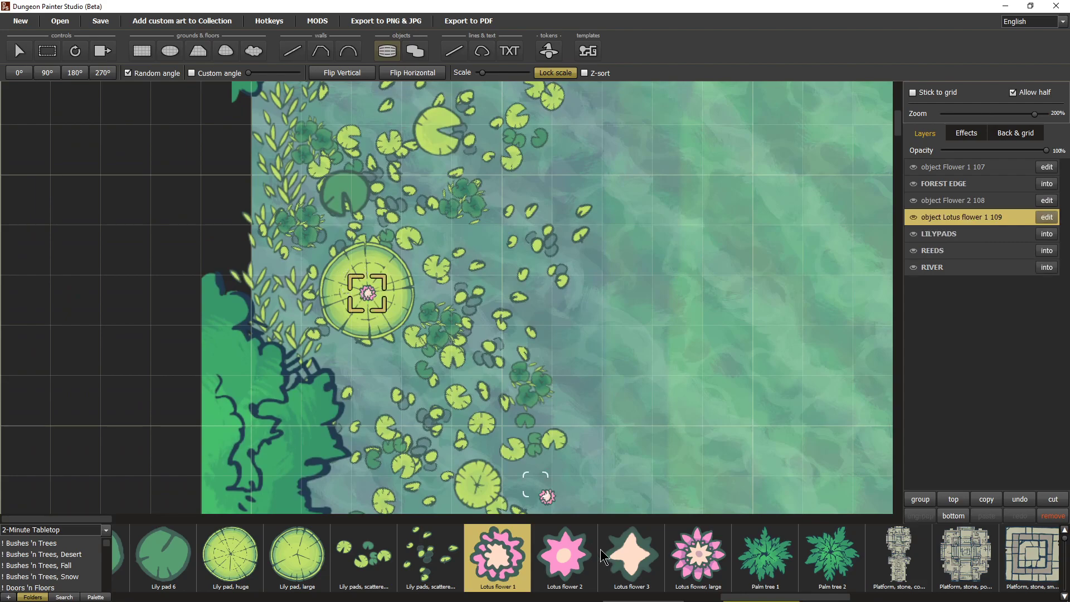
Place a Lotus flower, large object on the large round lily pad beside the left bank's reeds
click(697, 563)
drag(483, 221, 431, 96)
drag(437, 254, 444, 134)
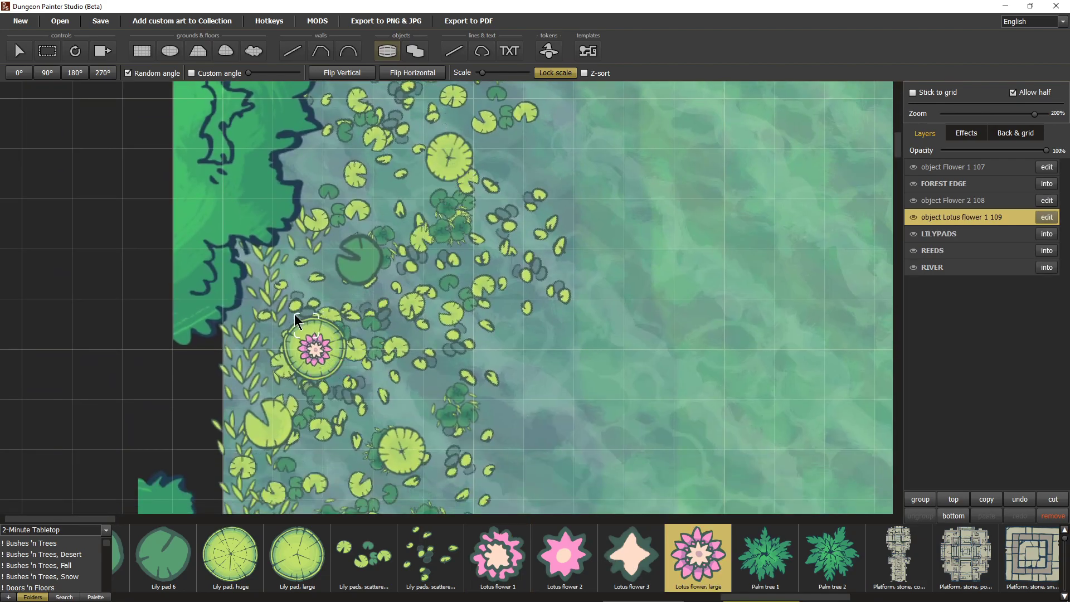
click(294, 313)
Place a Lotus flower 2 object on the smaller round lily pad just below and riverward of the large lotus flower
click(564, 557)
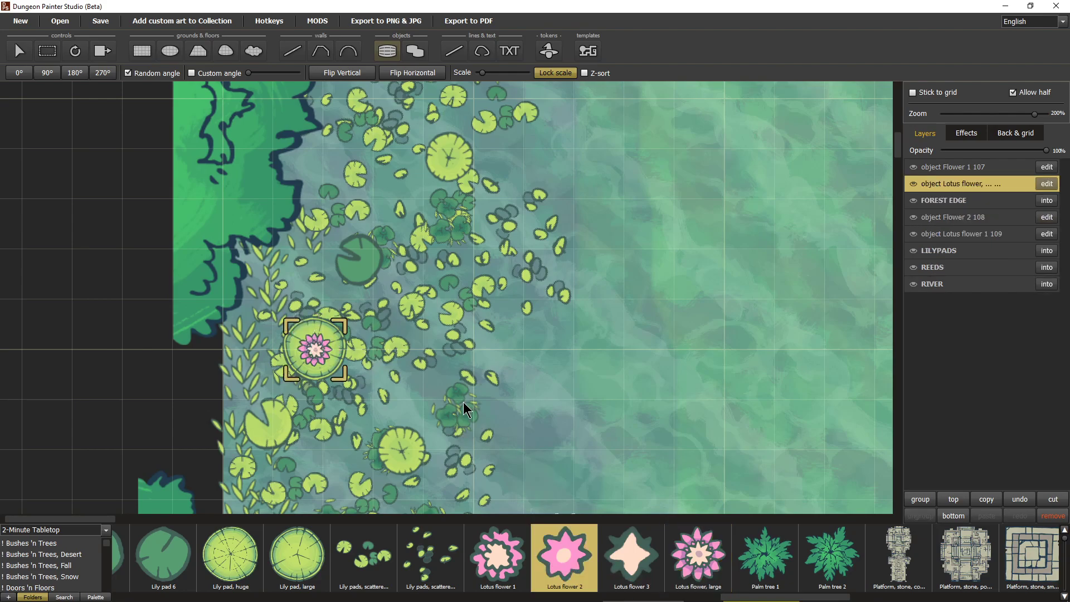
drag(389, 383, 407, 301)
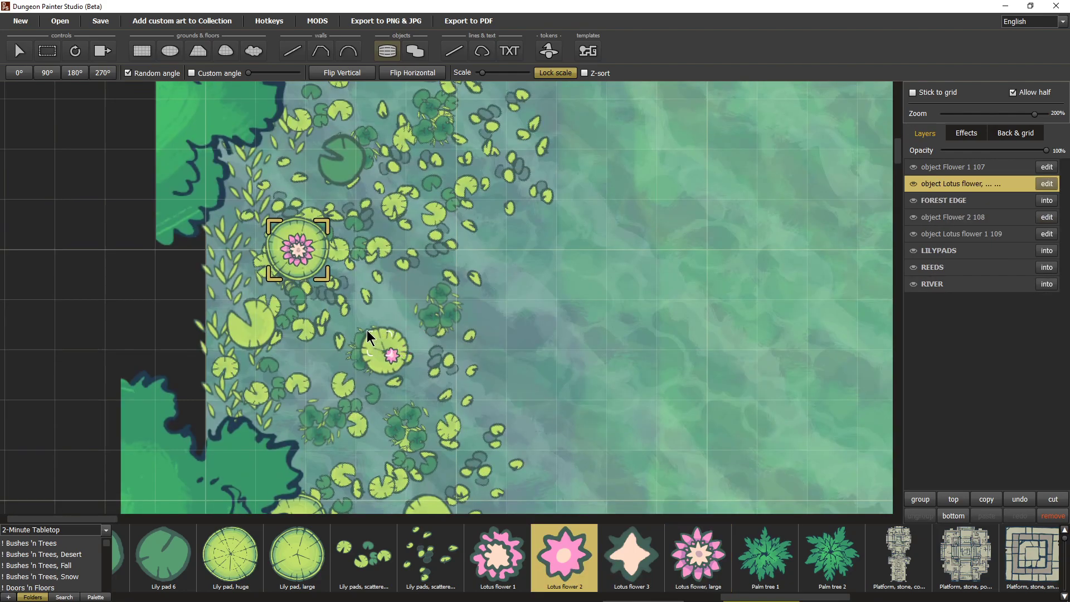
click(359, 326)
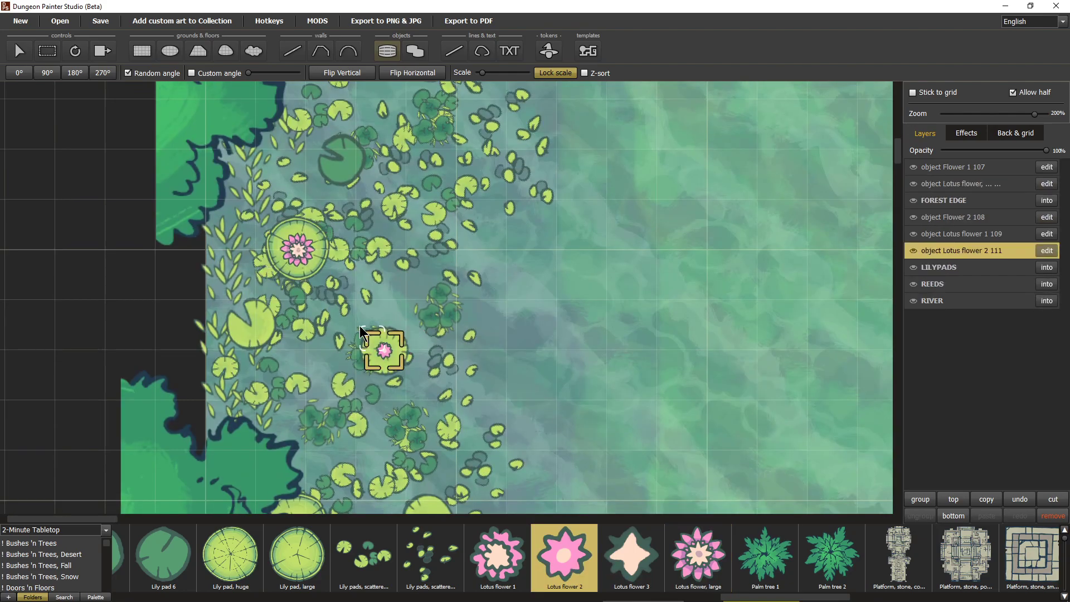
Place a Lotus flower 3 object on the lily pad partly covered by the left bank's lower edge trees
click(615, 553)
drag(493, 411, 437, 269)
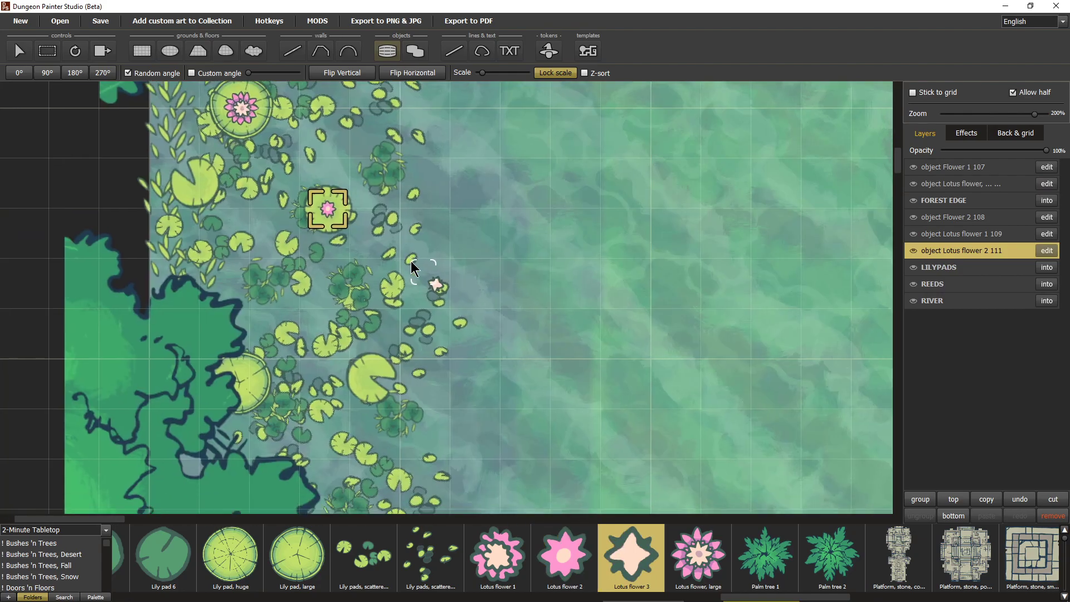
click(217, 368)
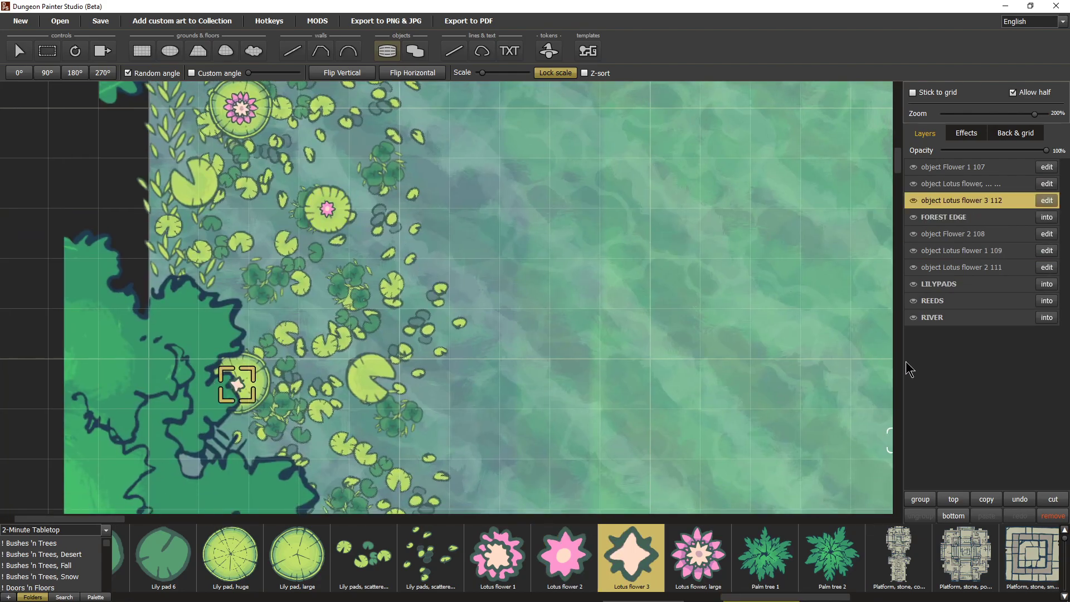
Move the flower layers lying above FOREST EDGE beneath it and group all flower and lotus layers as FLOWERS
shift+click(974, 170)
drag(971, 183, 963, 228)
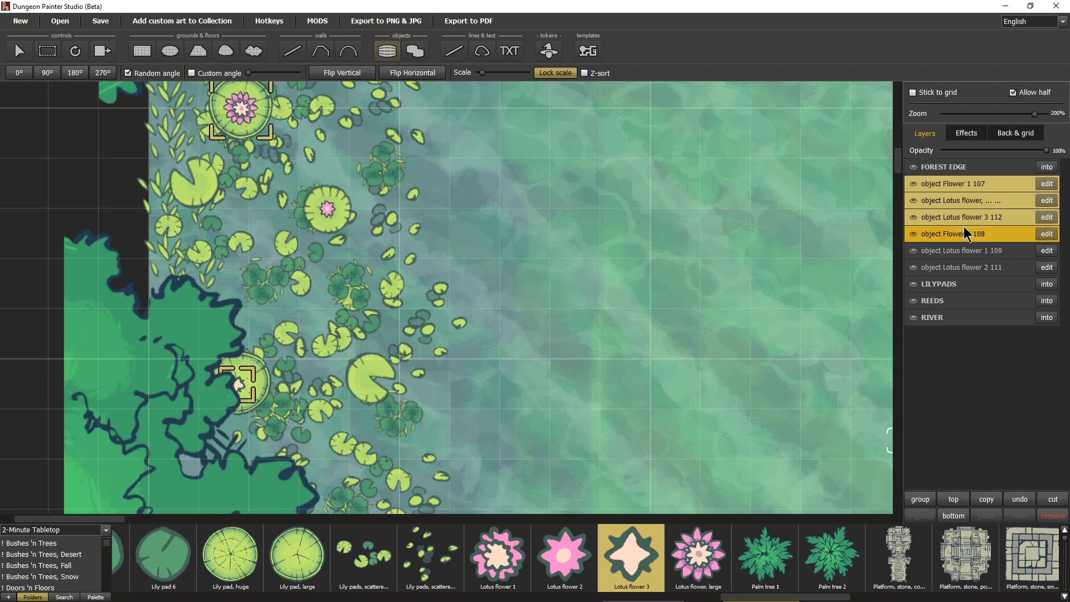
shift+click(960, 267)
click(921, 499)
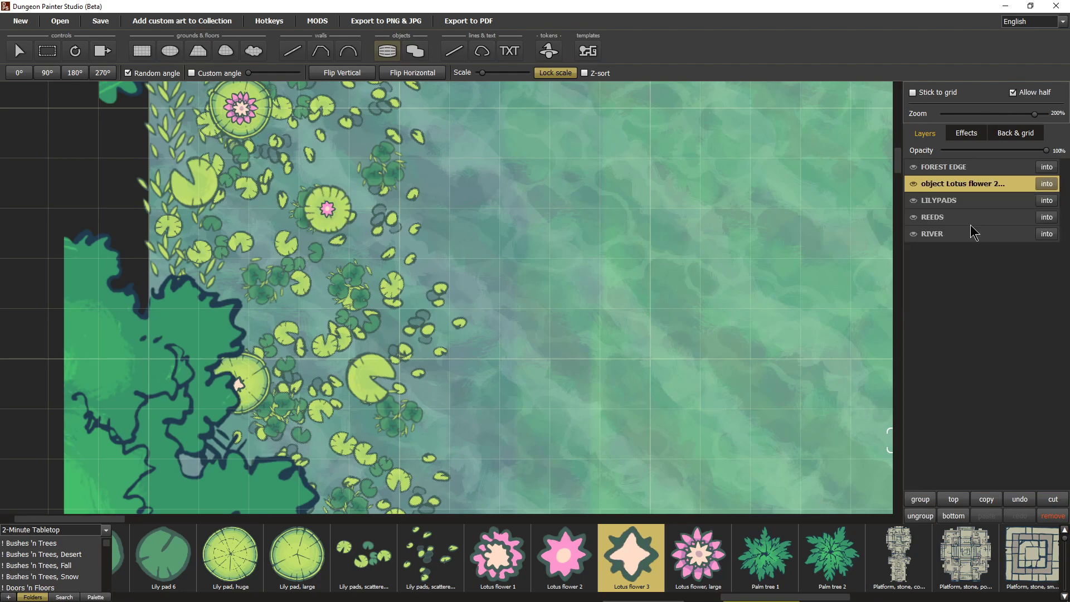
double_click(975, 188)
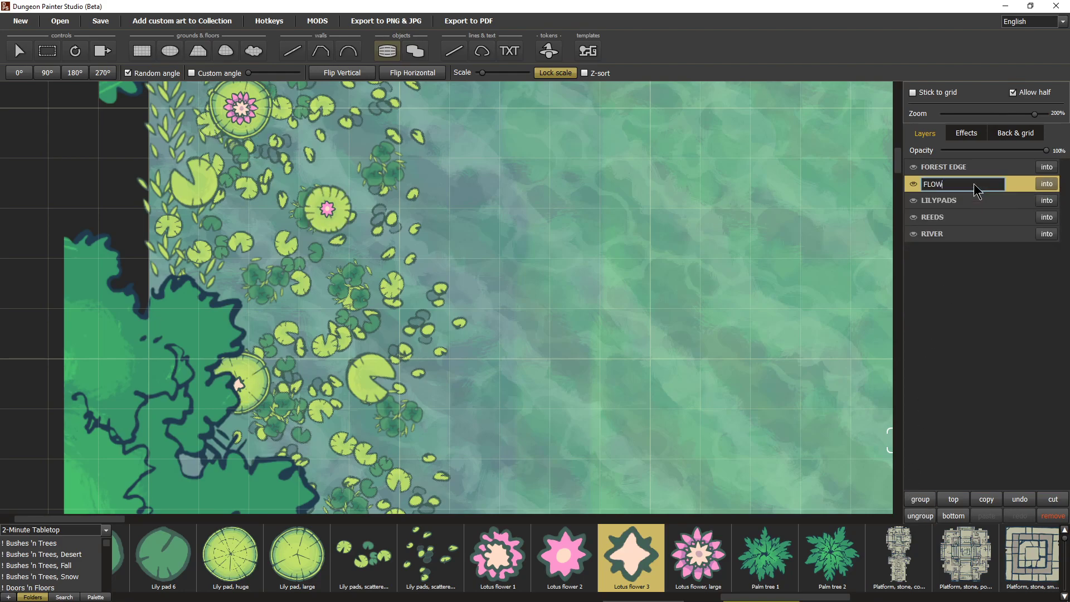
key(Return)
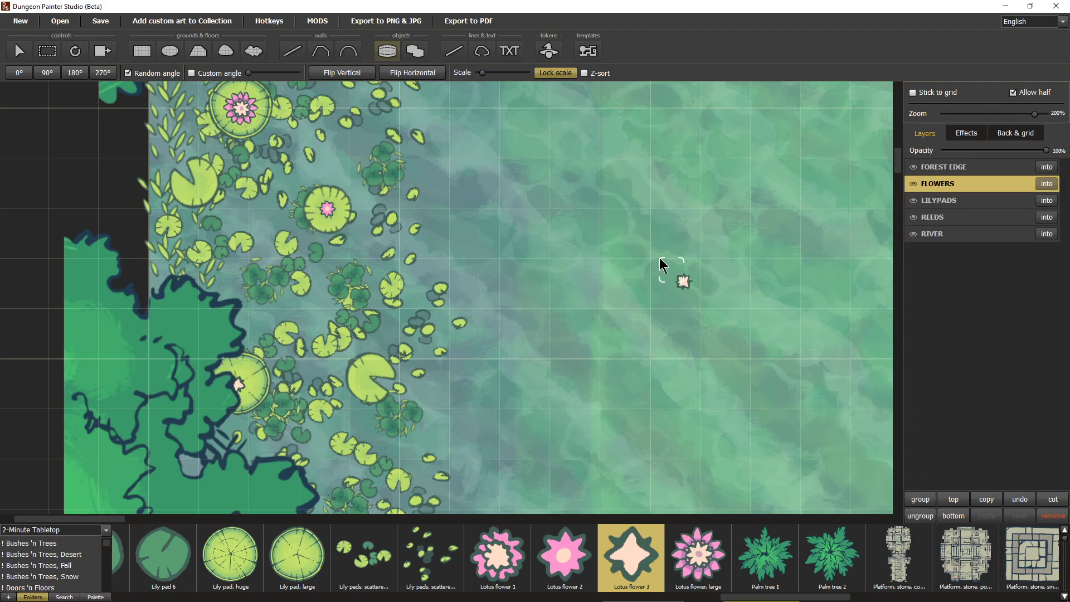
Choose the Submerged lilies object and place copies among the lily pads along the upper part of the right bank
scroll(564, 281, down, 5)
scroll(278, 308, down, 5)
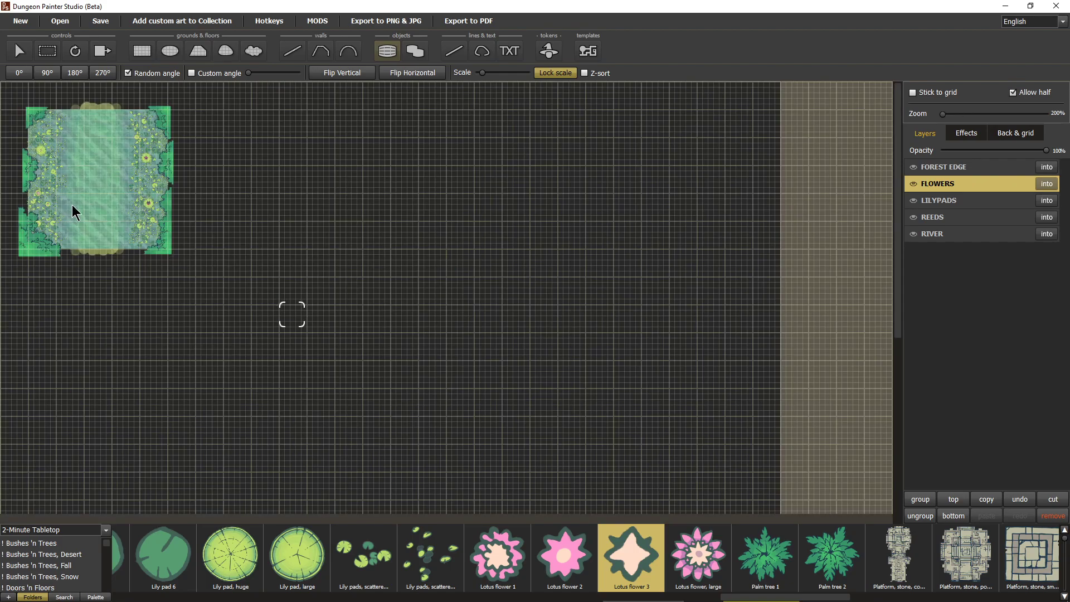
scroll(112, 198, up, 5)
drag(171, 176, 515, 374)
scroll(486, 354, down, 3)
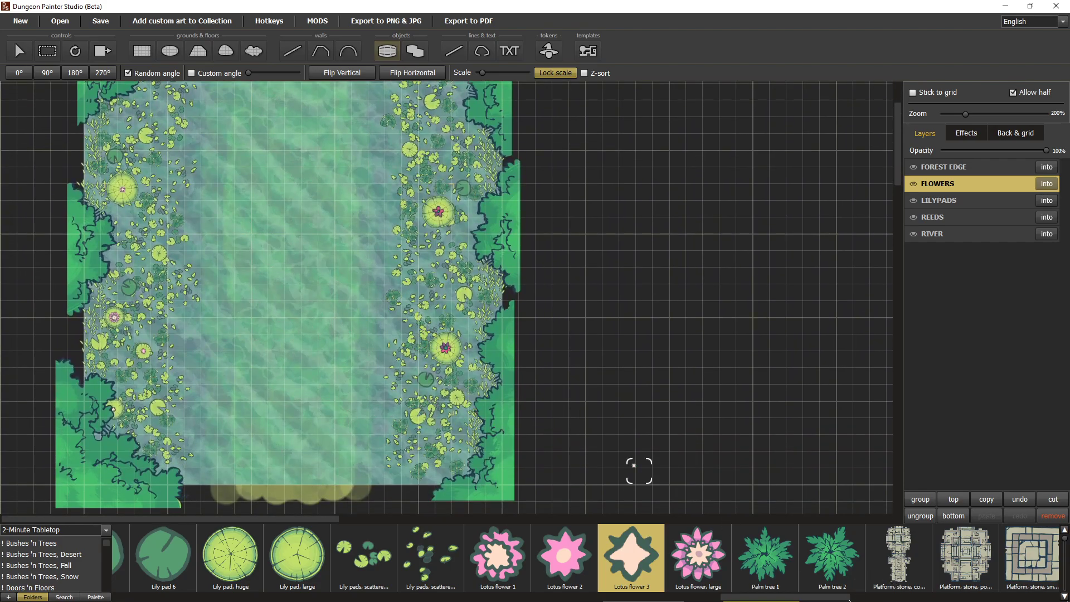
scroll(841, 598, down, 10)
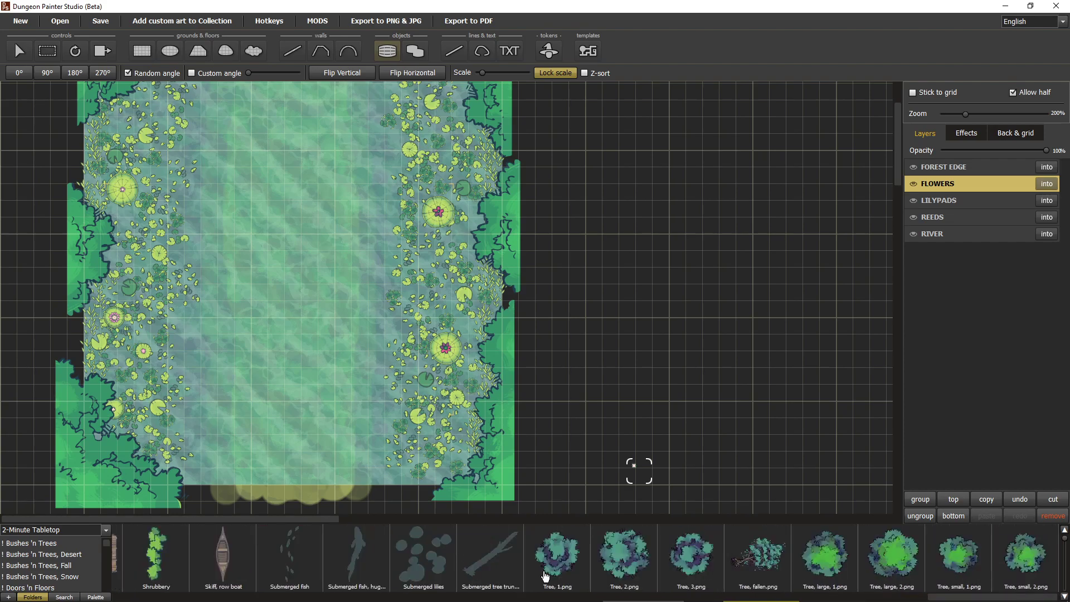
click(438, 551)
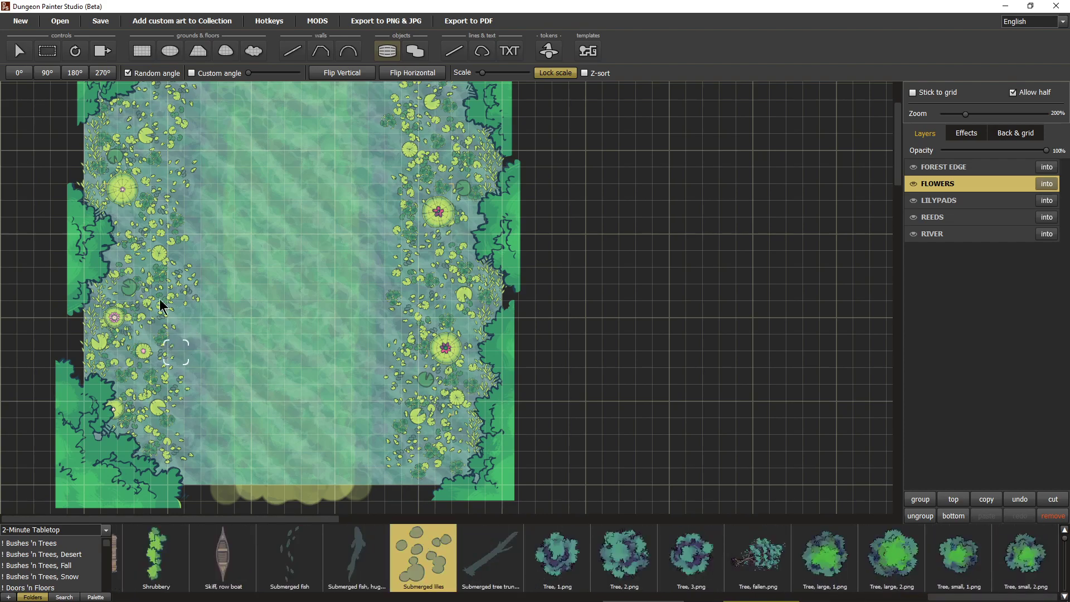
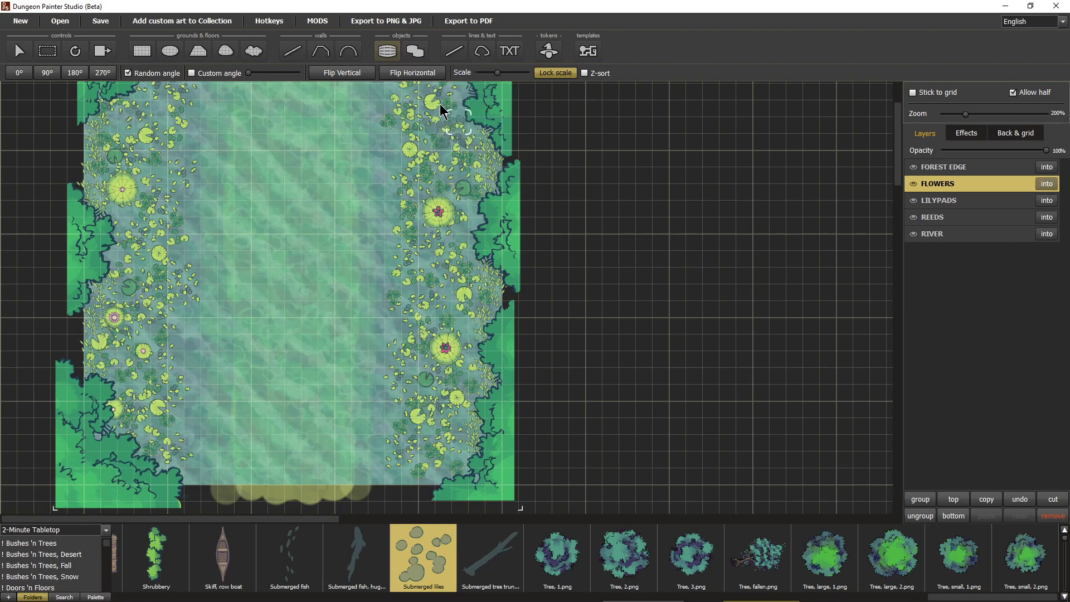
click(939, 233)
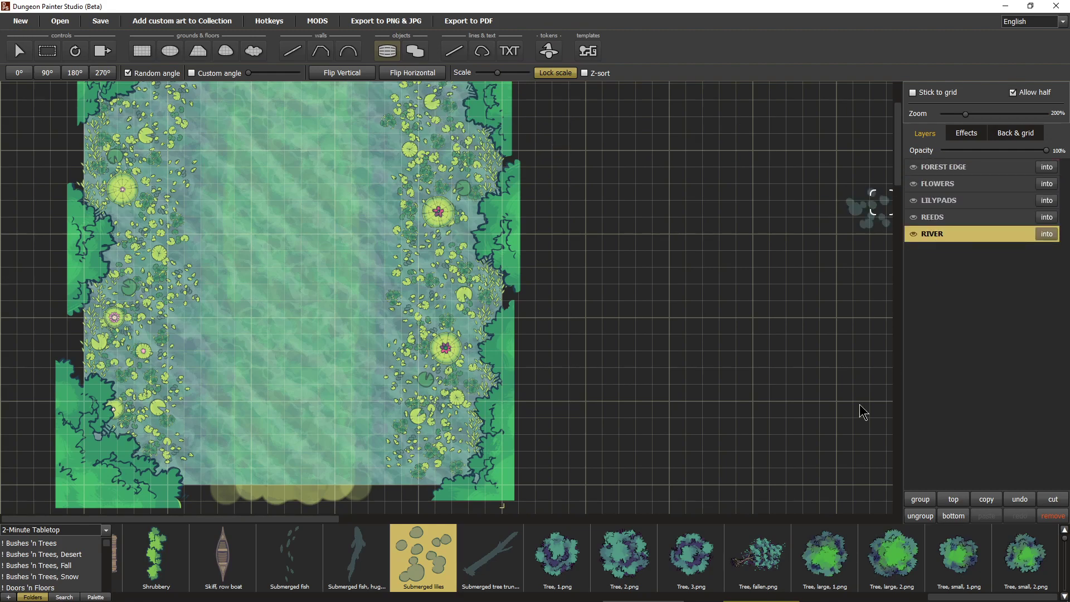
click(422, 95)
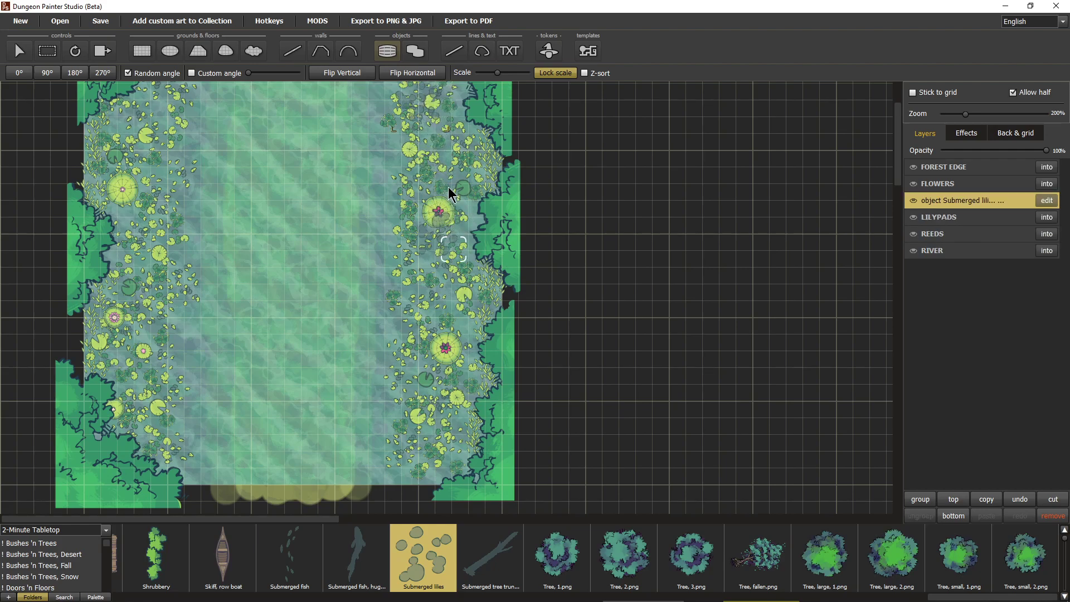
click(445, 139)
click(423, 172)
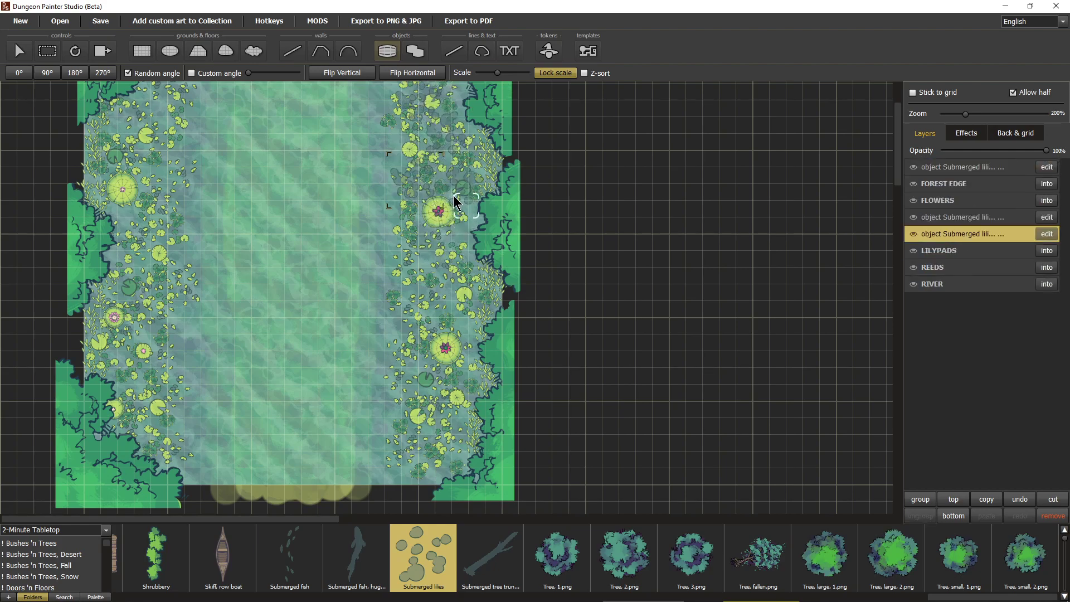
Place more Submerged lilies objects down the middle and lower part of the right bank to the river's lower end
click(426, 262)
click(422, 268)
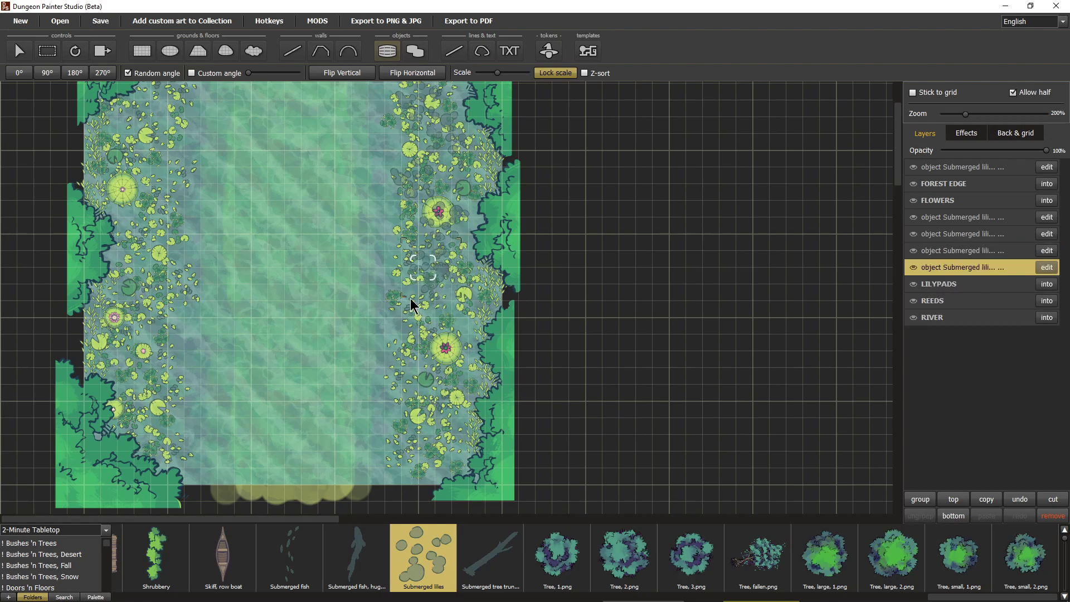
click(437, 306)
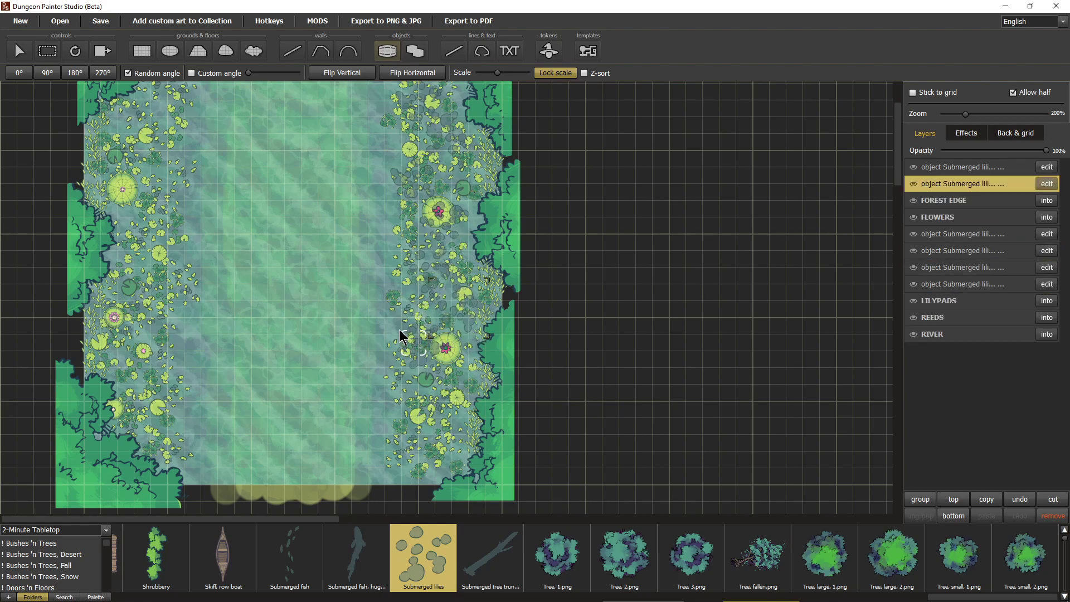
click(419, 343)
click(459, 396)
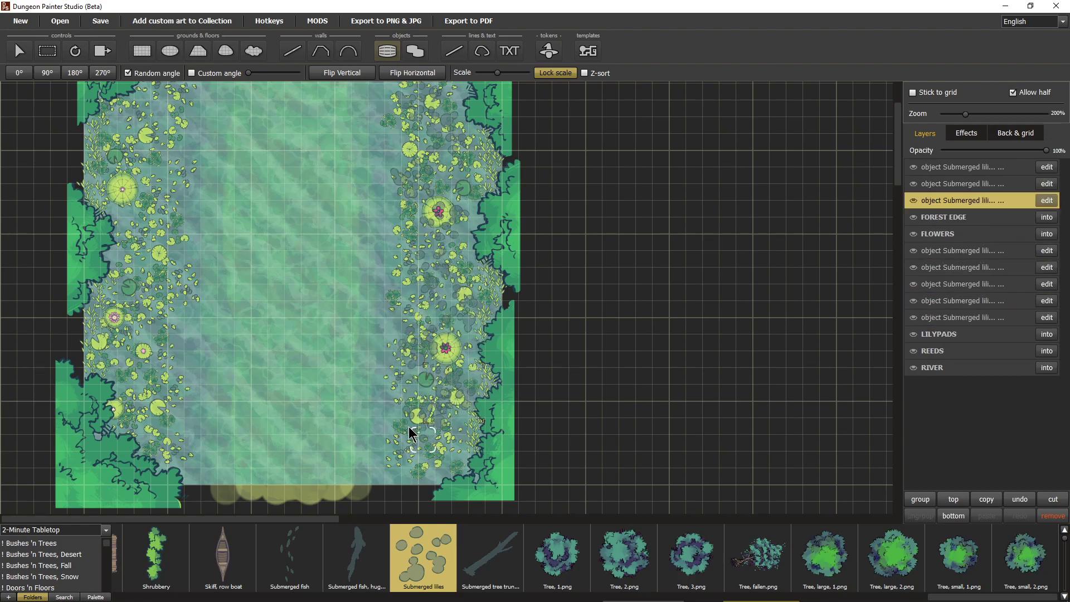
click(409, 427)
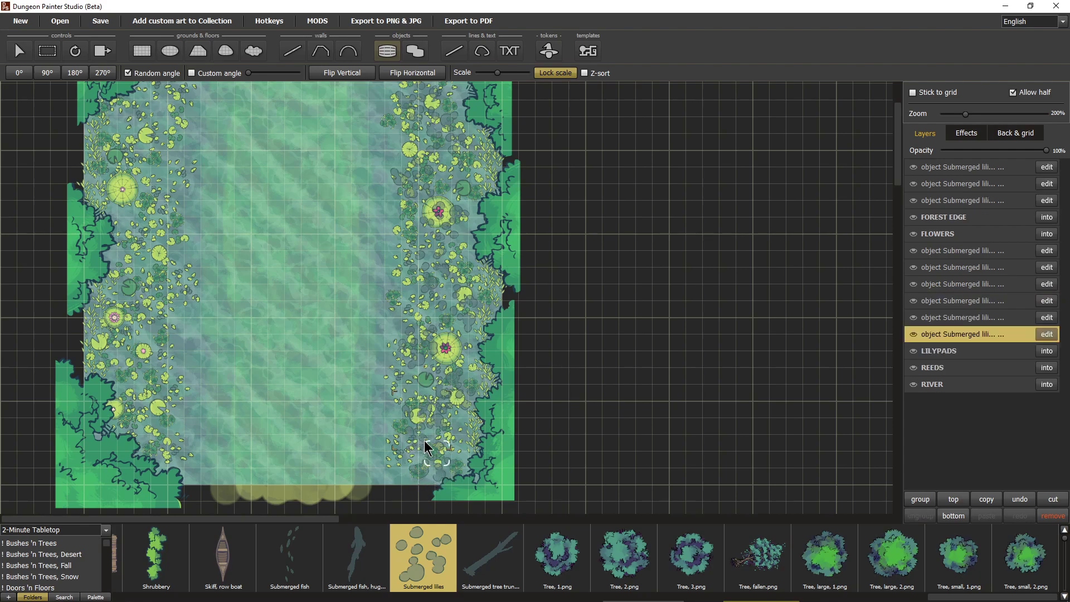
click(424, 445)
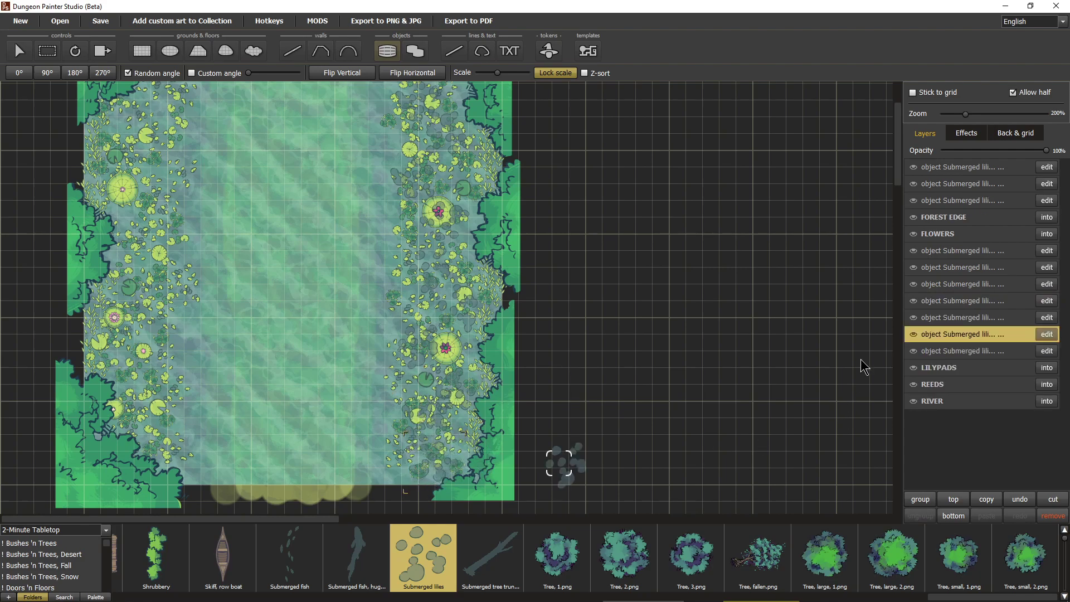
Bring the submerged lily layers lying above FOREST EDGE down to the others and move them all between REEDS and RIVER
click(970, 184)
click(971, 168)
shift+click(961, 203)
drag(967, 177, 968, 240)
click(958, 200)
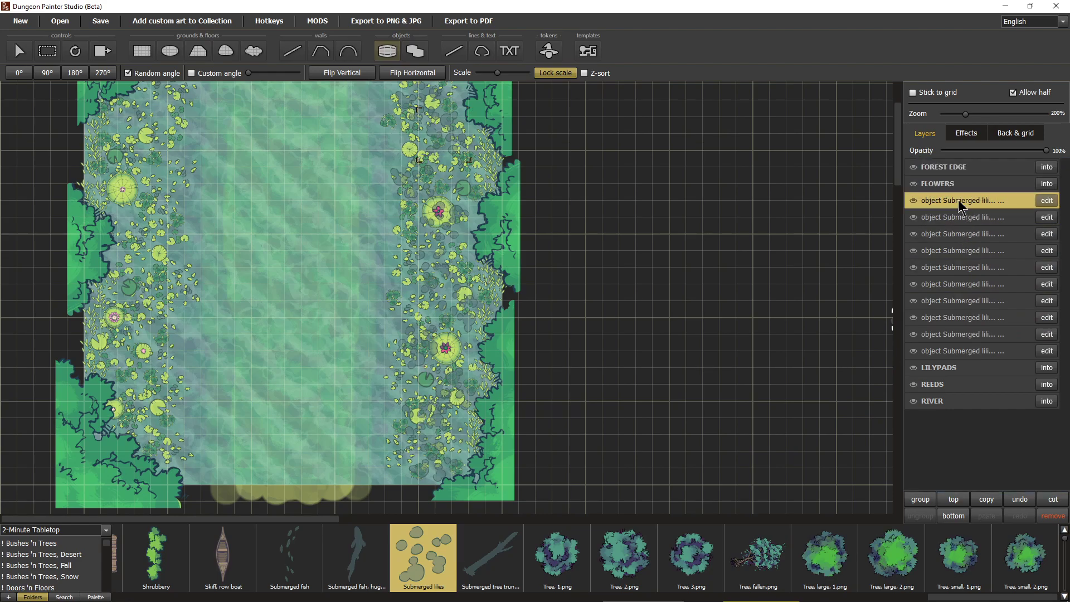
shift+click(951, 344)
drag(959, 202, 946, 396)
Set the opacity of all right-bank submerged lily layers to 50%
scroll(418, 376, up, 4)
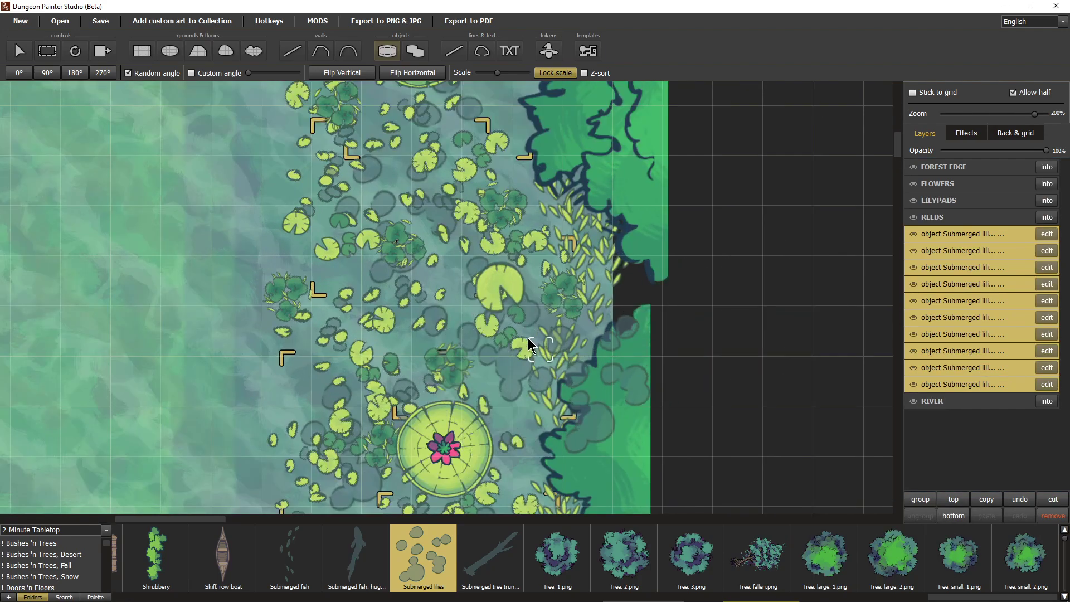
scroll(529, 346, down, 3)
scroll(563, 337, down, 2)
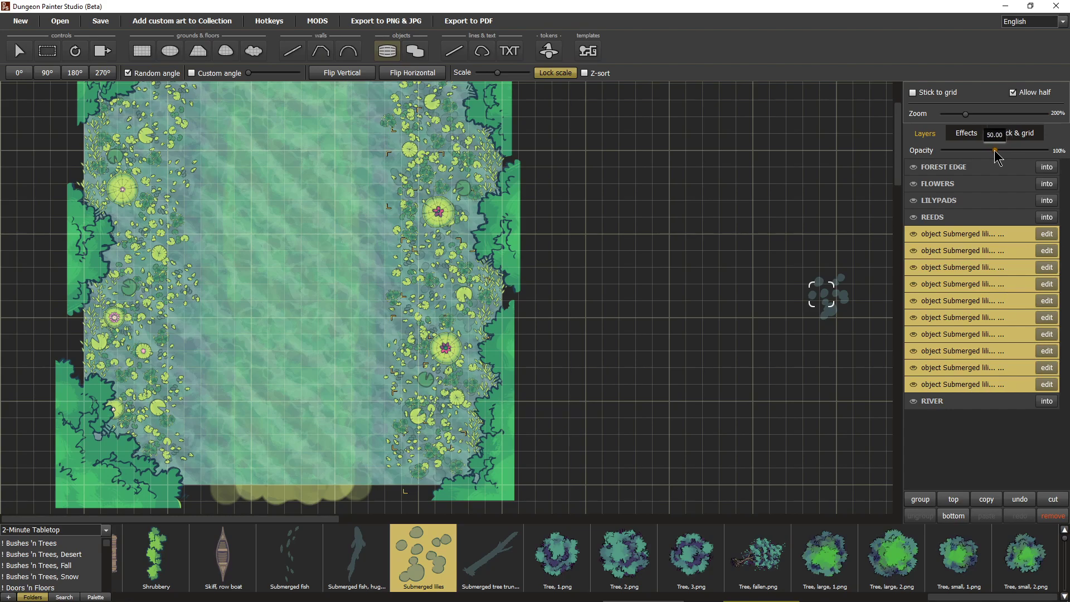
Examine the half-transparent submerged lilies along the right bank, from the river's upper end to its lower end
scroll(442, 401, up, 3)
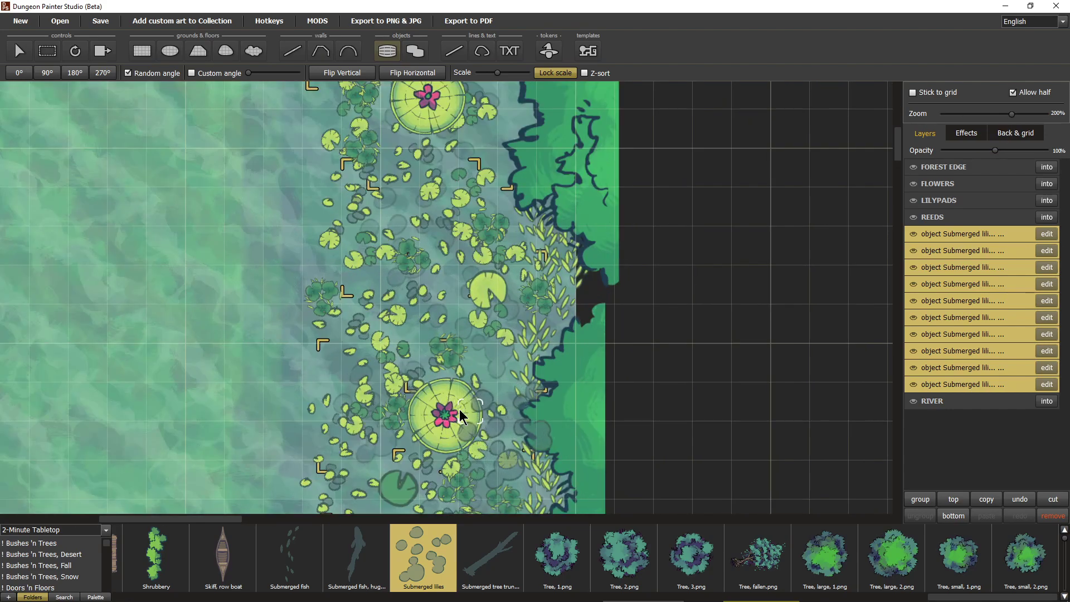
drag(554, 226, 610, 483)
drag(555, 266, 563, 353)
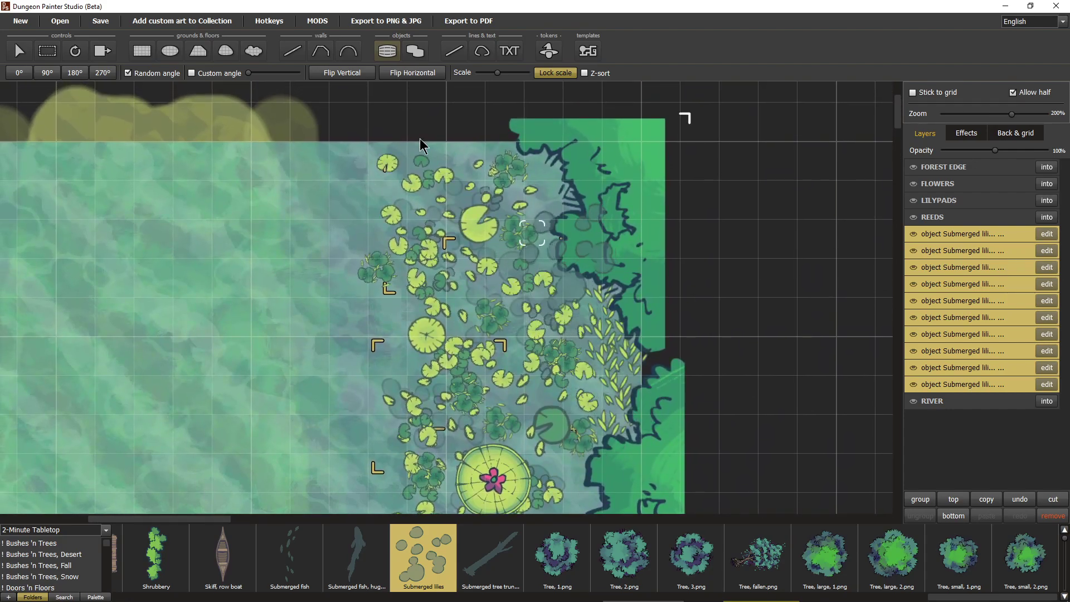
drag(445, 443, 597, 141)
drag(584, 393, 641, 186)
drag(627, 418, 626, 191)
scroll(509, 205, down, 2)
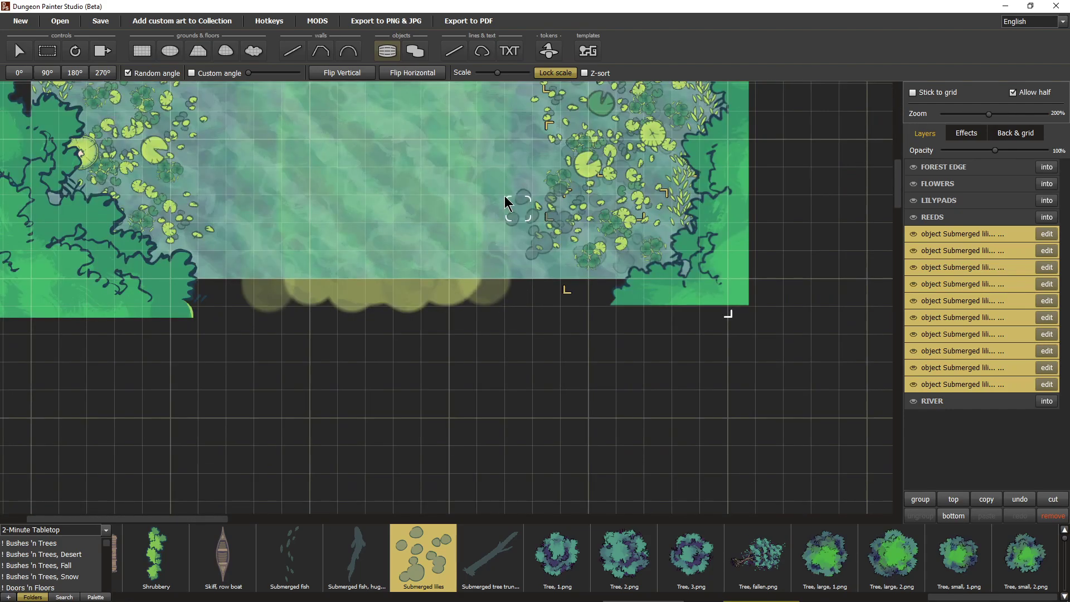
scroll(407, 174, down, 2)
scroll(289, 189, up, 5)
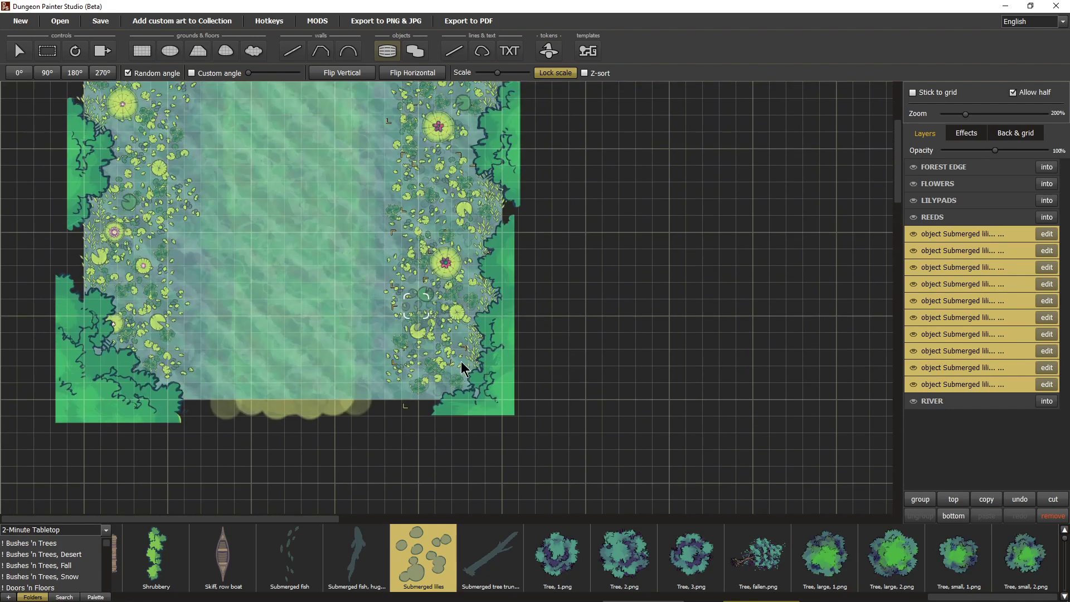
Restore the opacity of all right-bank submerged lily layers to 100%
click(939, 233)
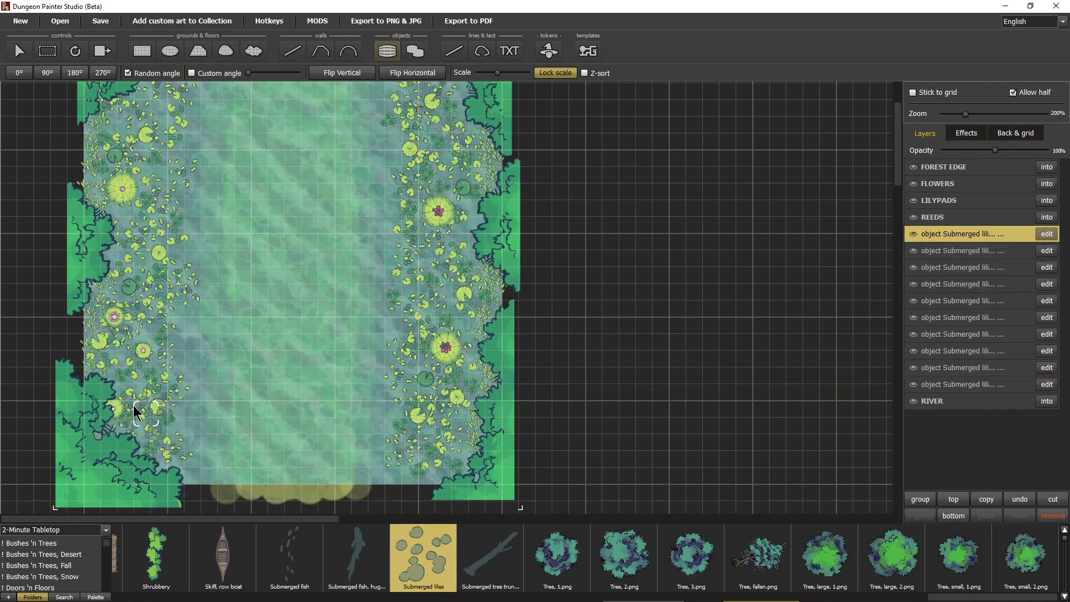
shift+click(941, 385)
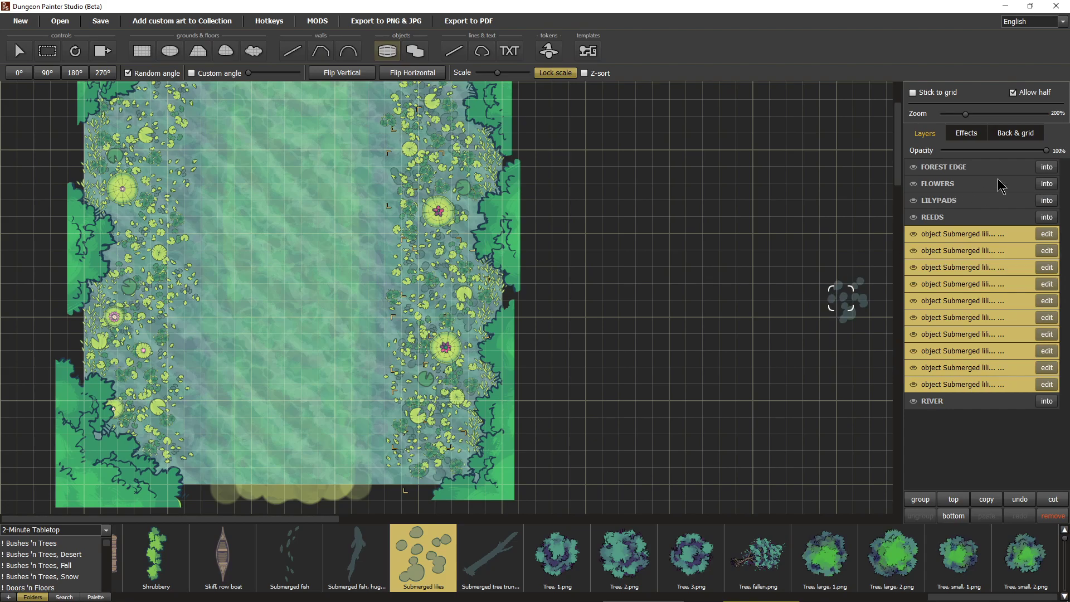
mouse_move(1045, 150)
mouse_down()
mouse_move(985, 156)
mouse_move(1046, 150)
mouse_up()
Place Submerged lilies objects along the lower half of the left bank, around the lotus flowers and beside the edge trees
click(131, 416)
click(146, 381)
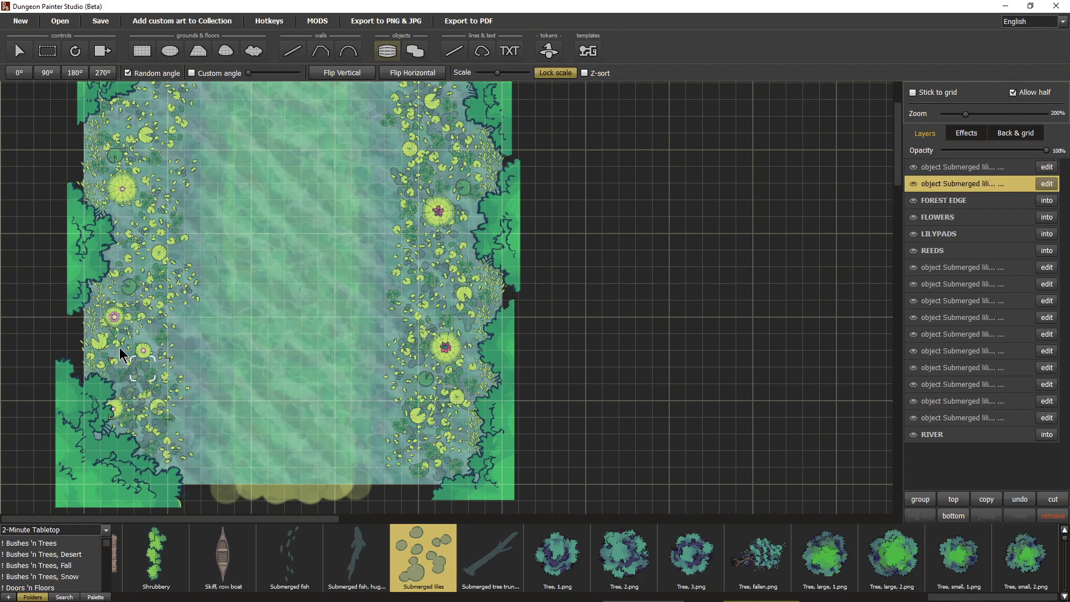
click(113, 337)
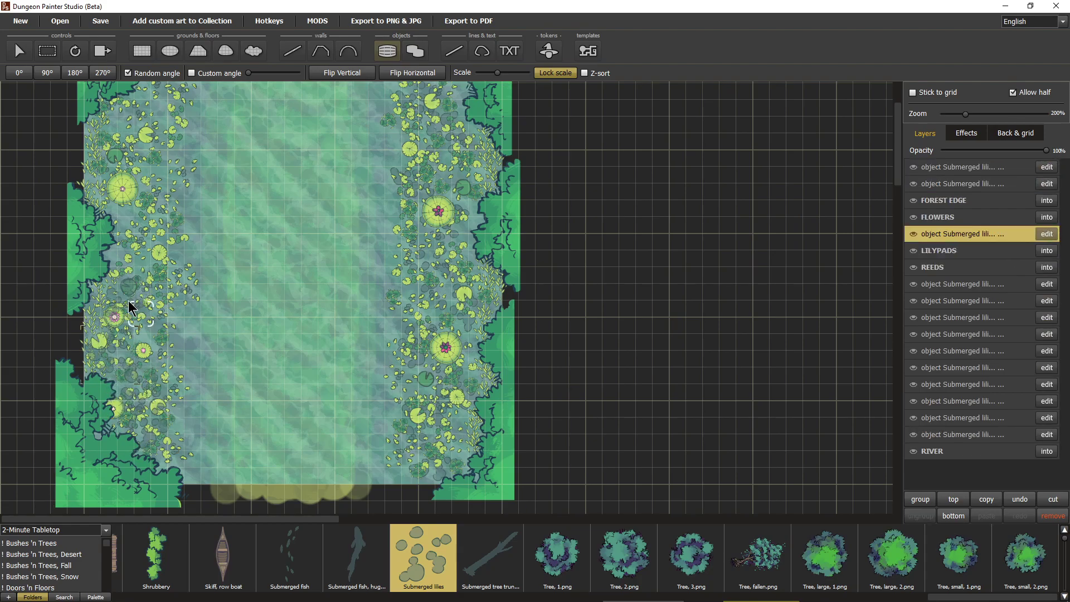
click(139, 335)
click(146, 323)
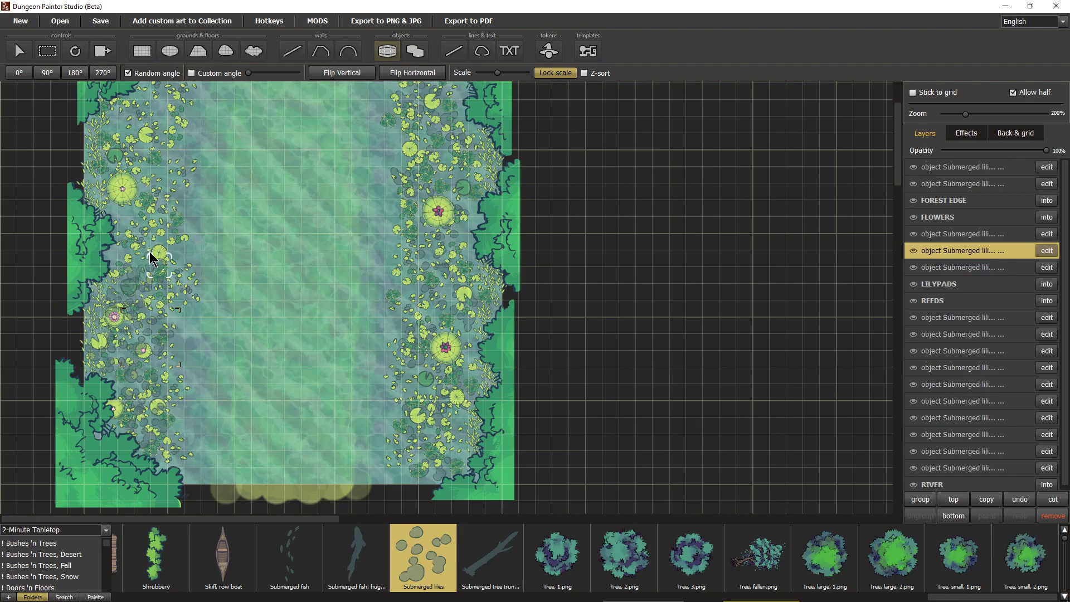
Continue placing Submerged lilies objects up the left bank, around the huge lily pad and towards the river's upper end
click(159, 266)
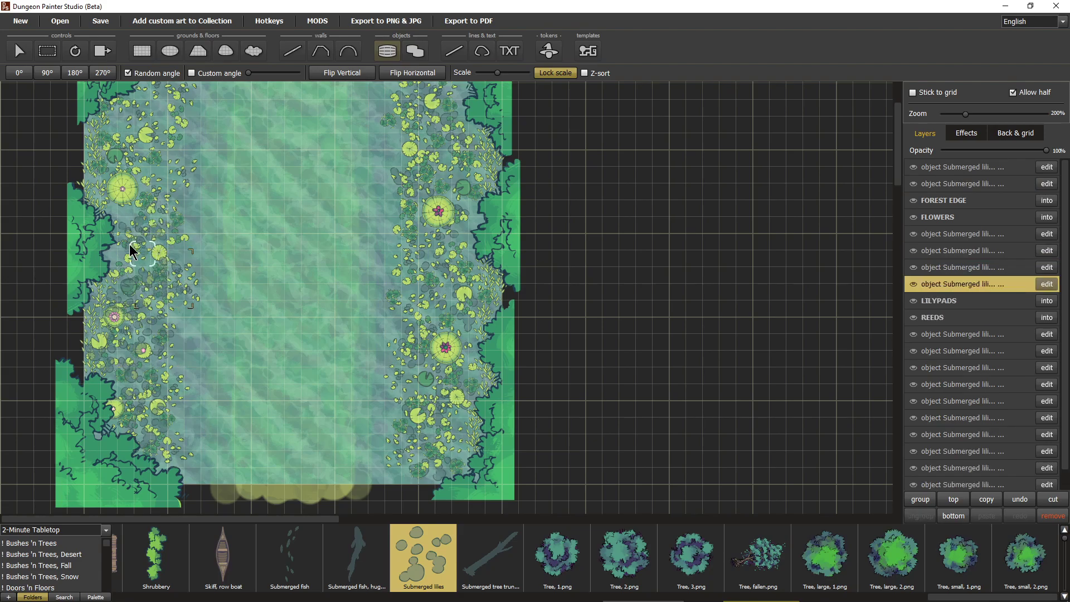
click(137, 220)
click(148, 195)
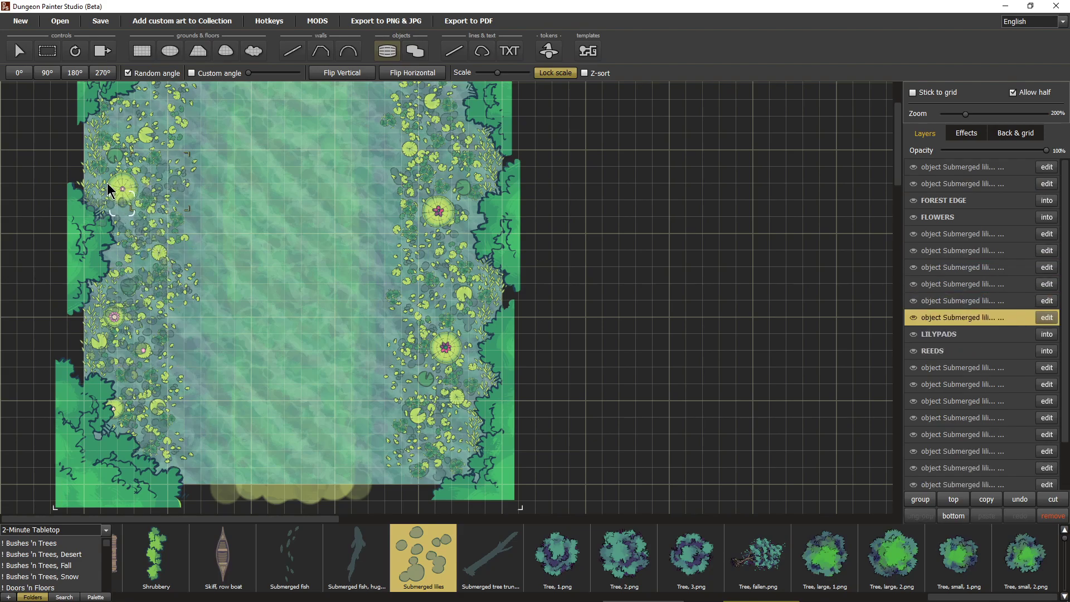
click(115, 177)
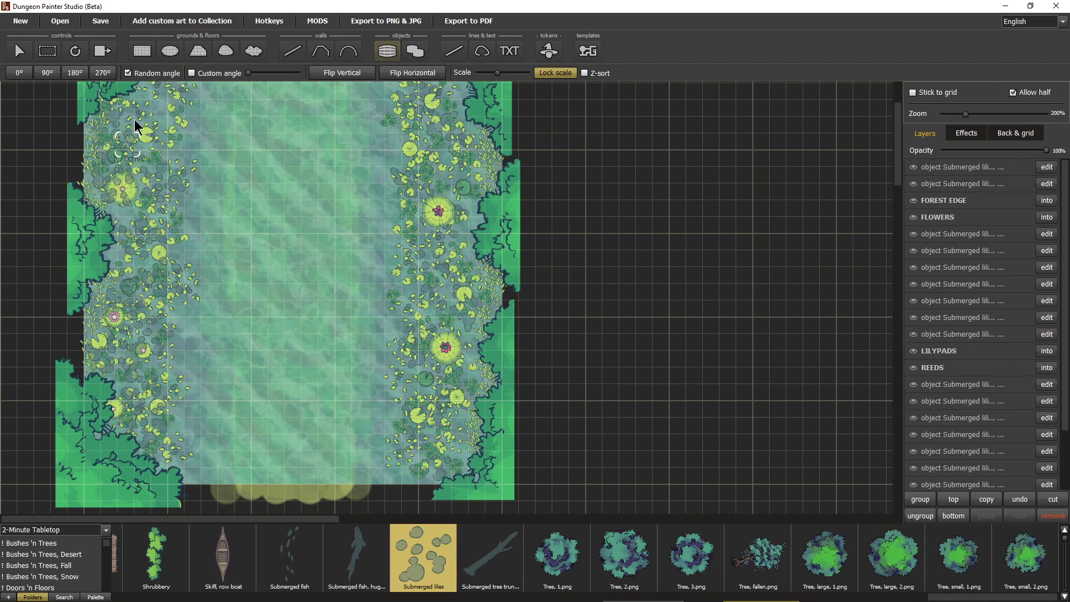
click(173, 103)
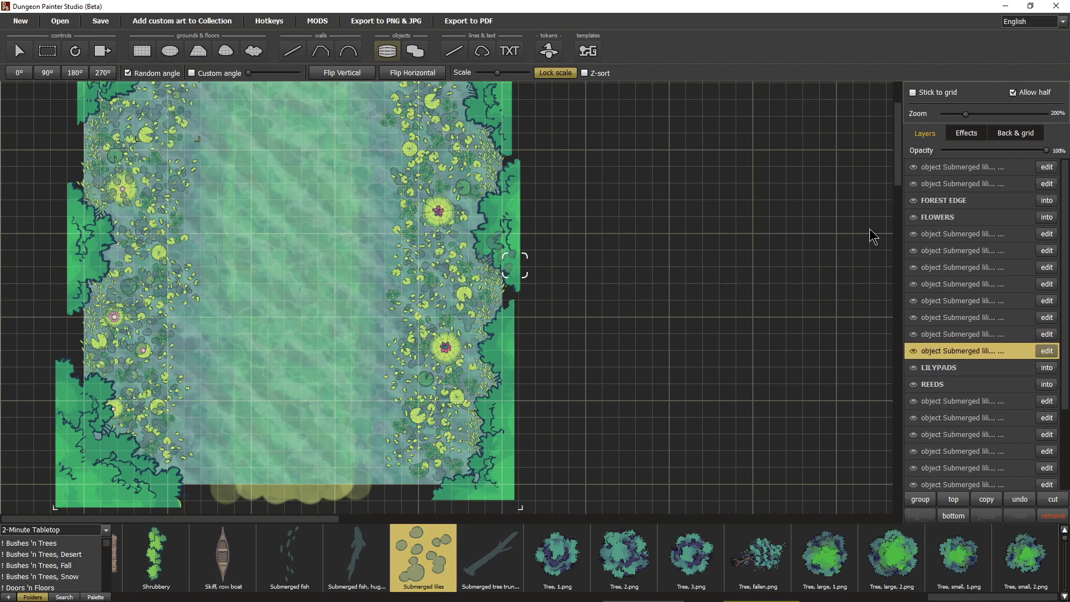
Gather the left bank's submerged lily layers from above FOREST EDGE and LILYPADS and move them all beneath REEDS
click(943, 168)
ctrl+click(957, 184)
ctrl+click(963, 251)
ctrl+click(964, 250)
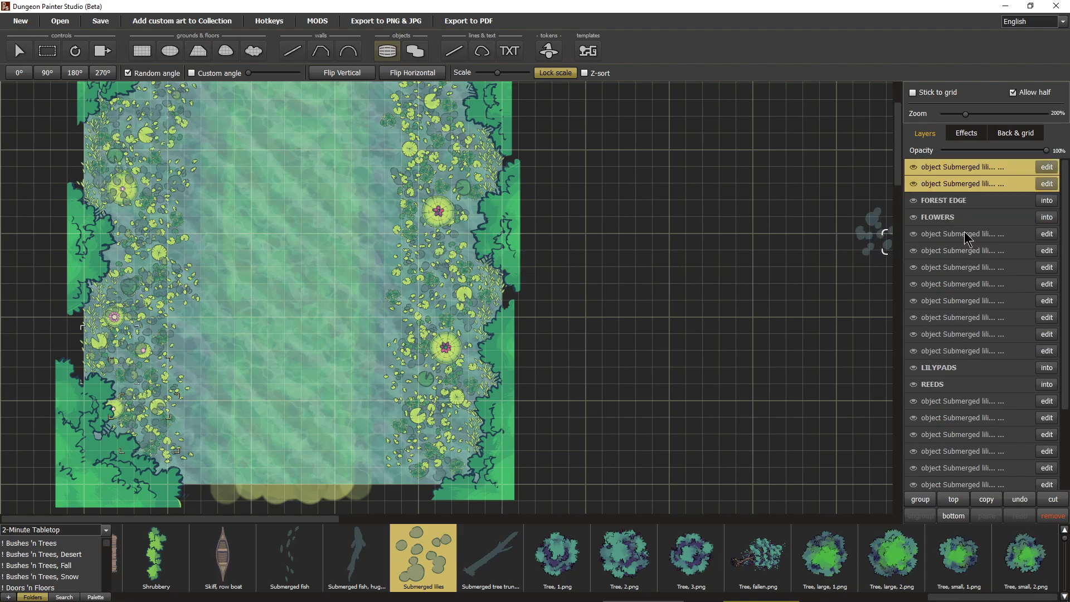
ctrl+click(966, 234)
drag(968, 174, 965, 362)
click(955, 202)
shift+click(950, 351)
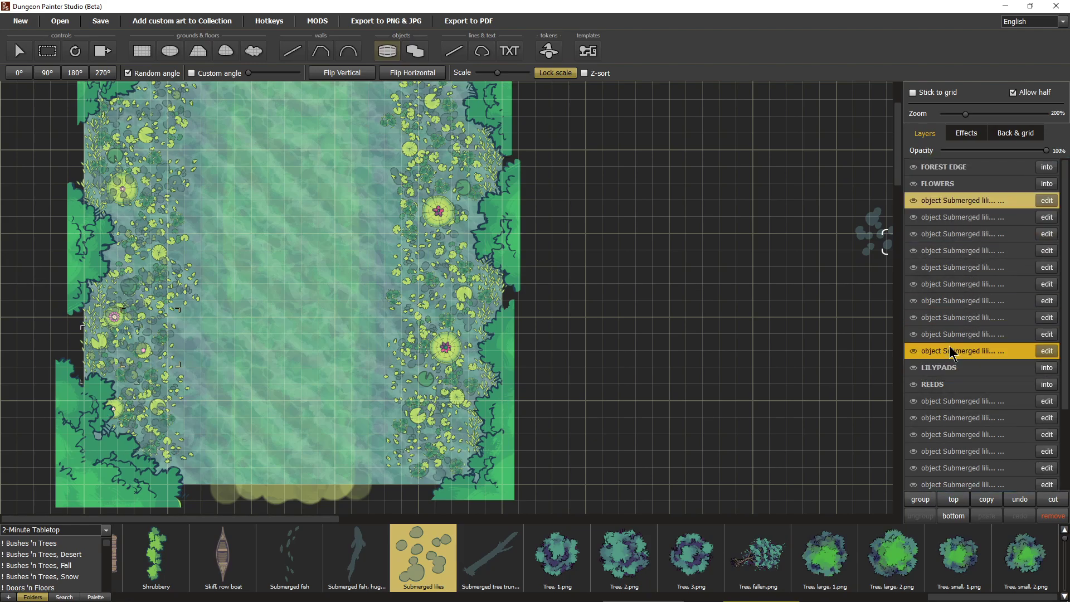
drag(962, 206, 955, 236)
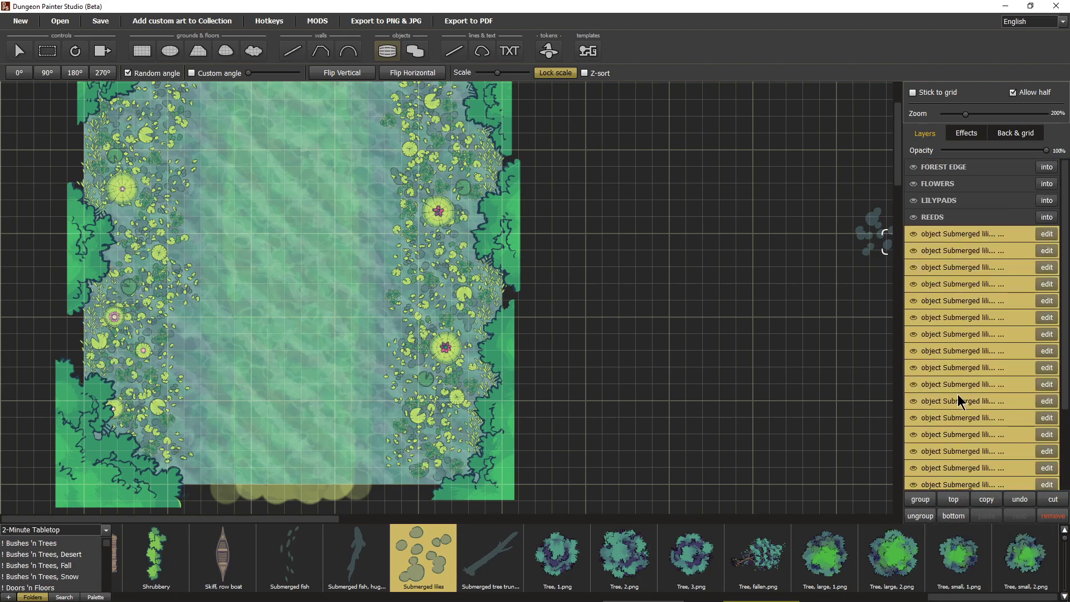
Group all submerged lily layers as SUBMERGED LILYS and set the group's opacity to 39%
key(ctrl+g)
double_click(972, 235)
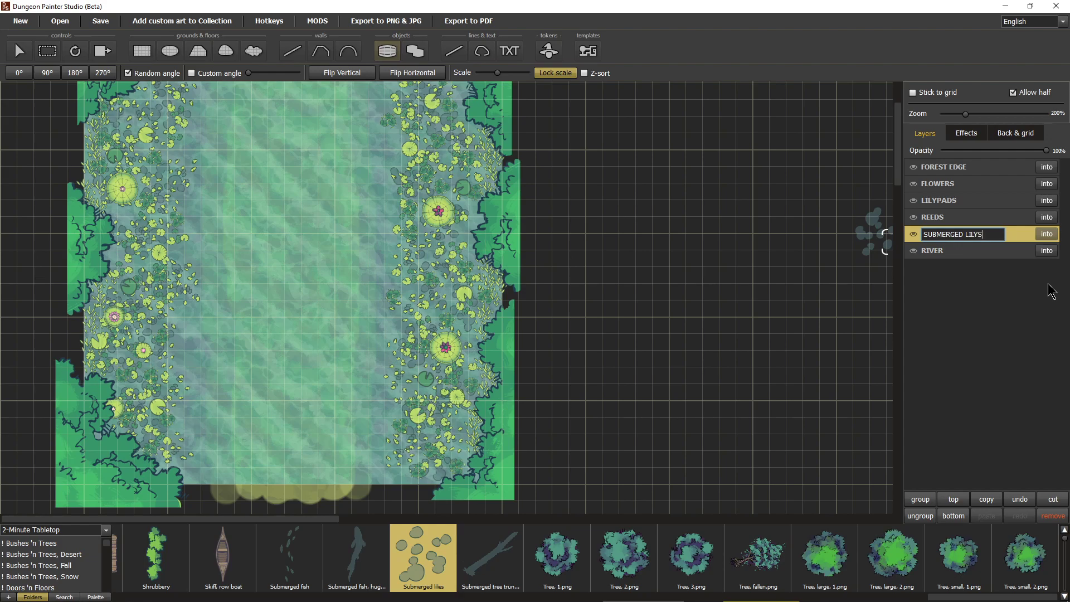
key(Return)
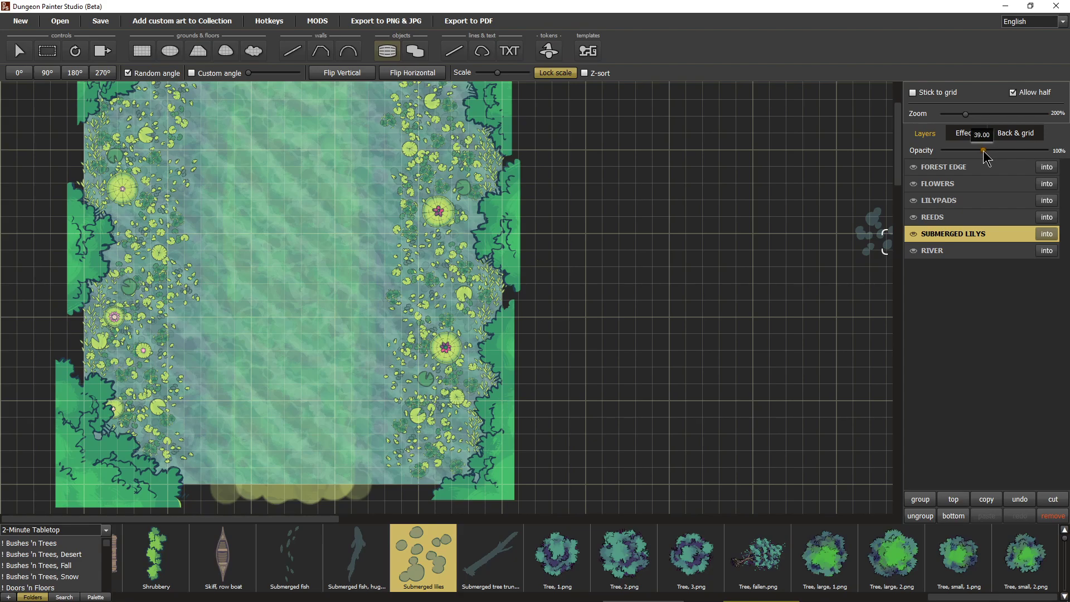
scroll(451, 397, up, 2)
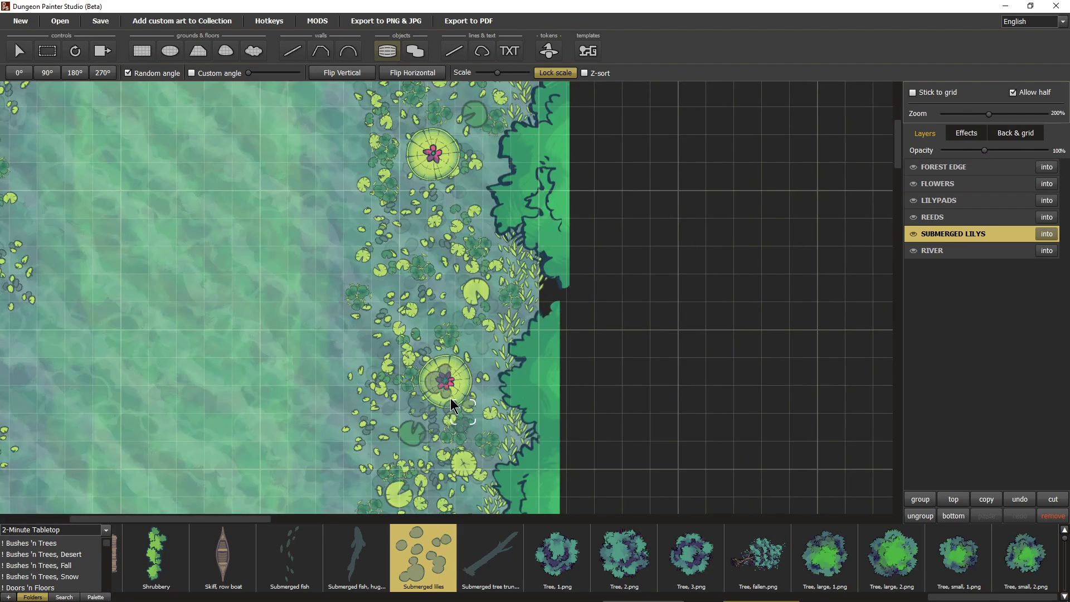
Examine the planted banks and the open water along the whole river map, both close up and as an overview
scroll(444, 410, down, 5)
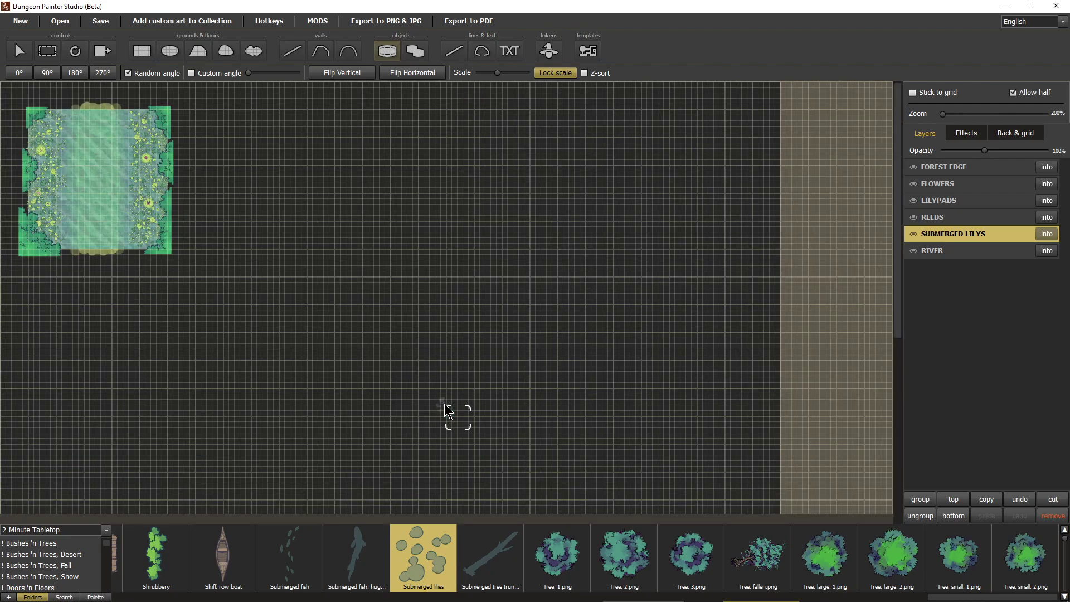
scroll(131, 186, up, 3)
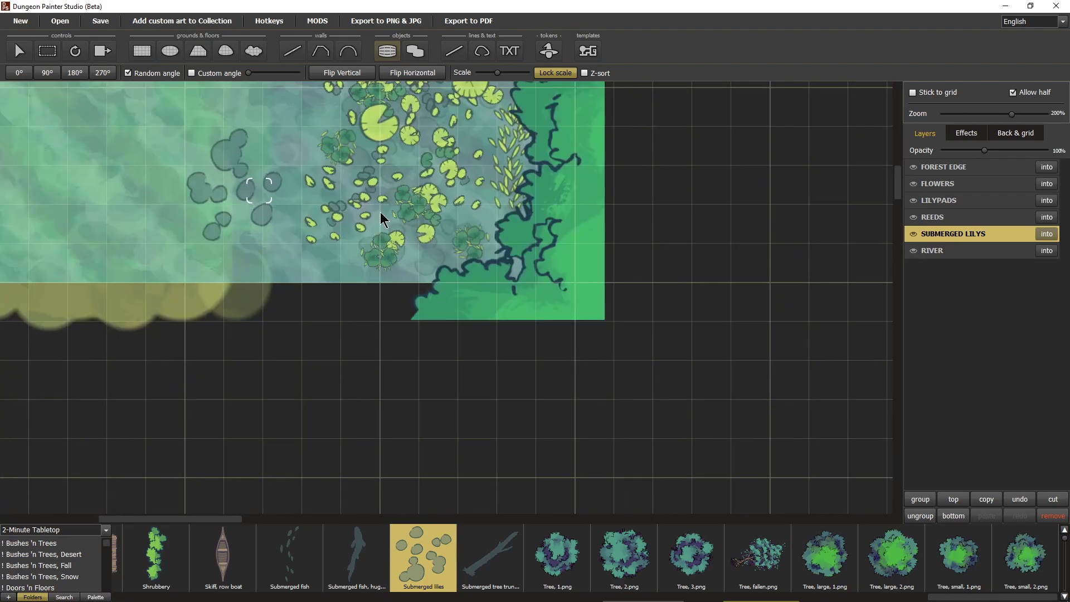
scroll(424, 215, up, 3)
drag(534, 218, 461, 485)
drag(601, 254, 518, 393)
scroll(518, 399, down, 3)
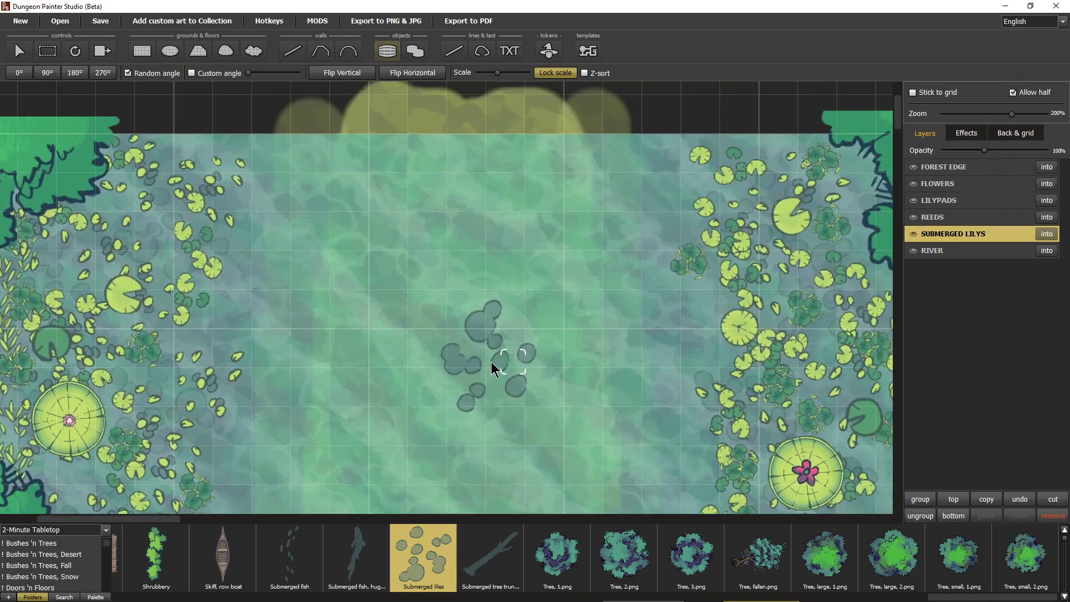
scroll(528, 368, down, 2)
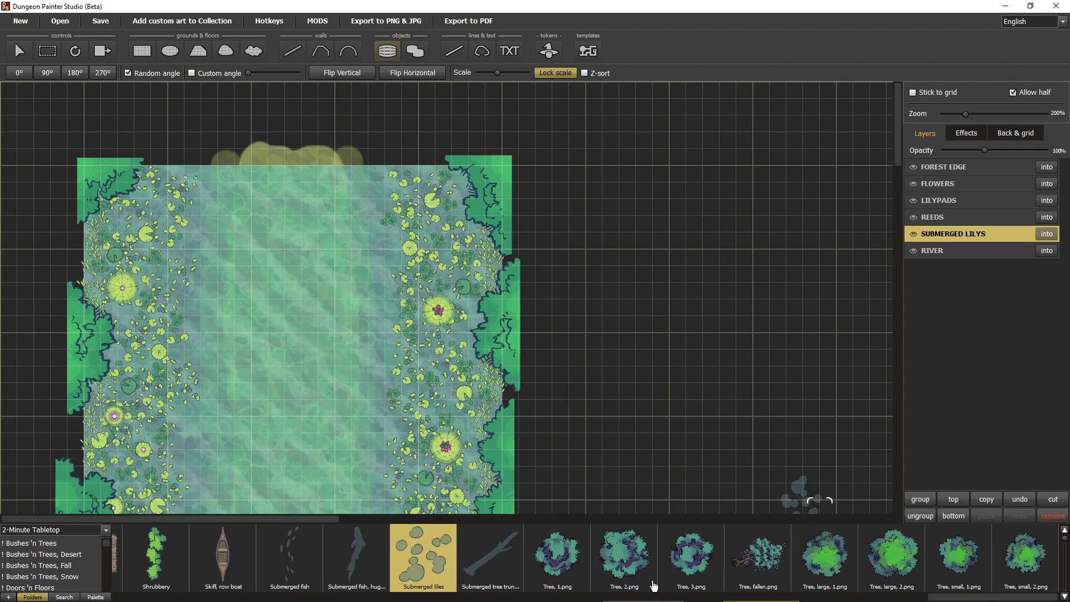
scroll(342, 412, down, 5)
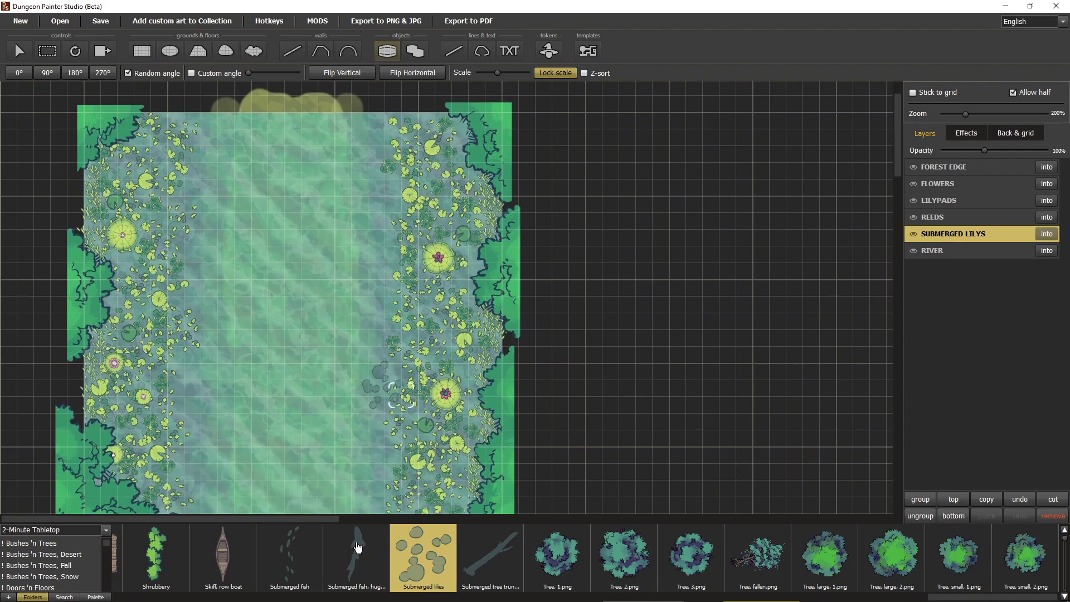
Preview the Submerged fish object over the river, followed by the Gator (2x3) object from the River & Water folder
click(289, 554)
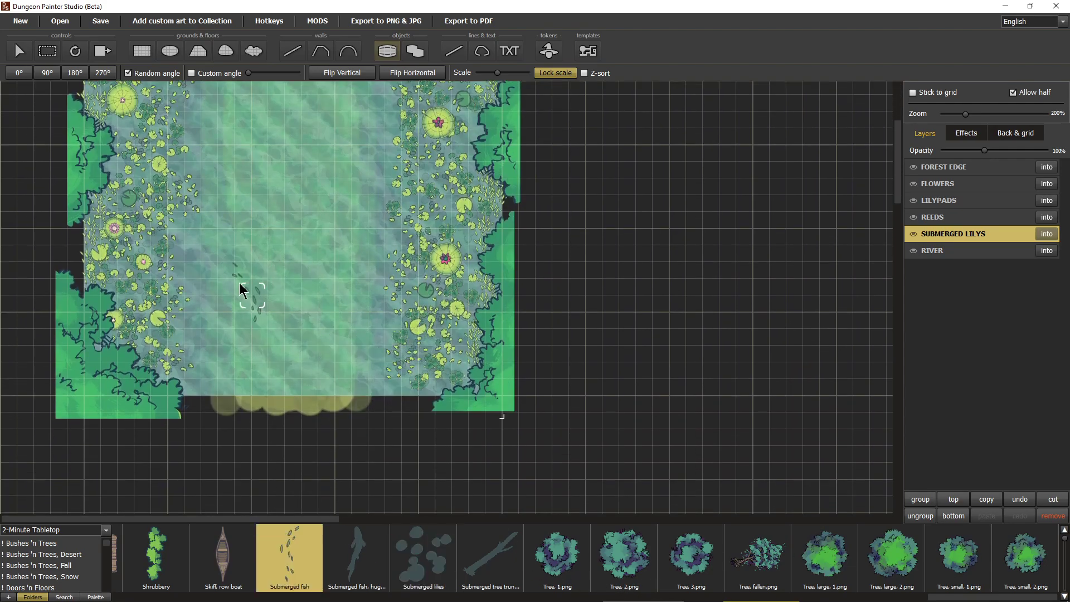
scroll(361, 372, up, 2)
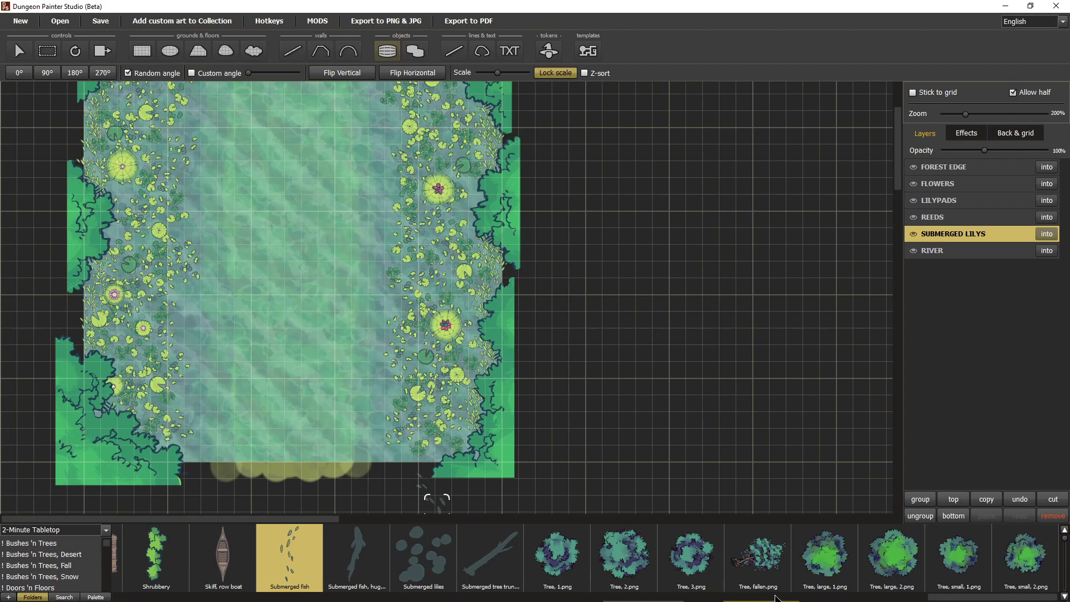
mouse_move(973, 600)
mouse_down()
mouse_move(147, 600)
mouse_move(980, 600)
mouse_up()
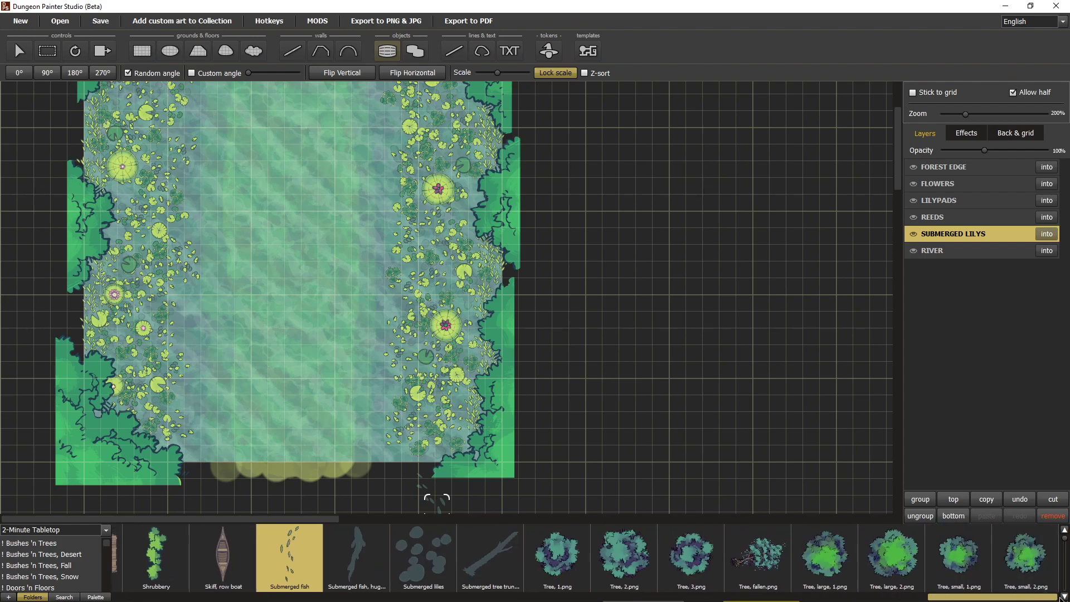
drag(106, 541, 121, 587)
click(24, 549)
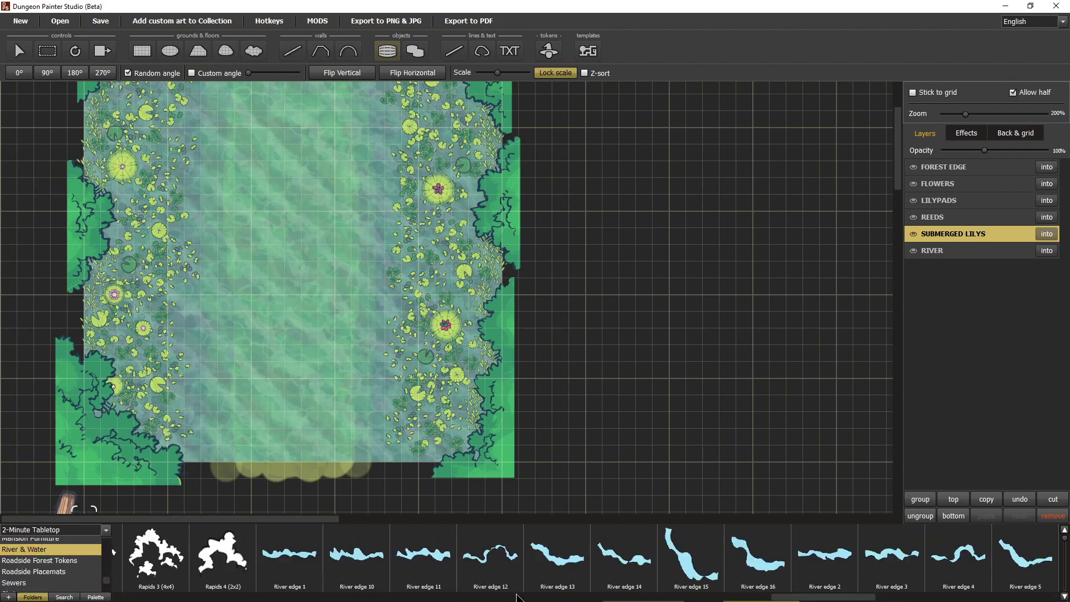
drag(800, 599, 694, 596)
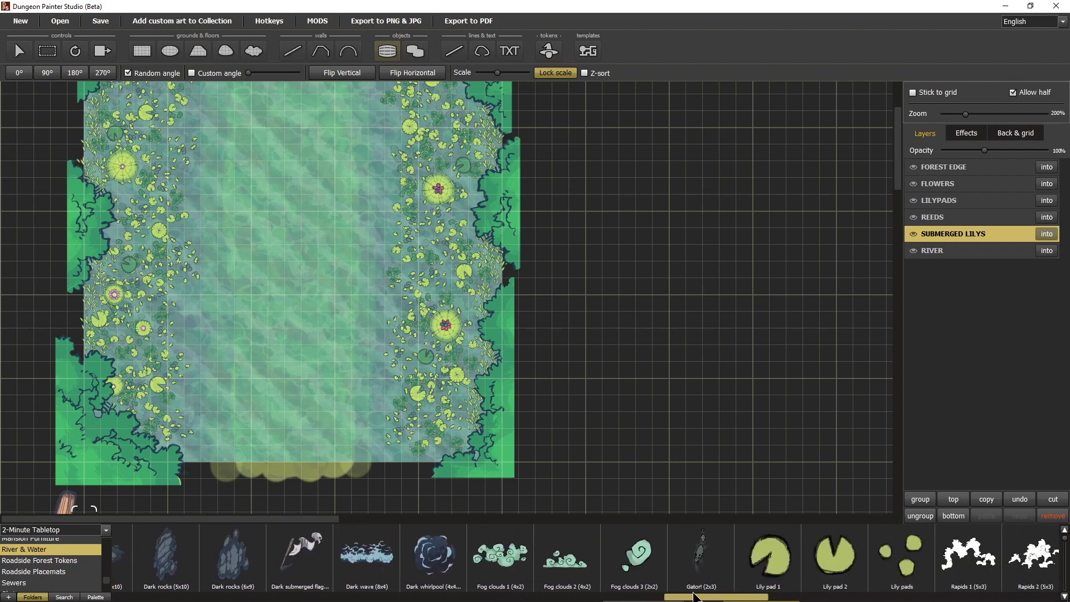
click(712, 549)
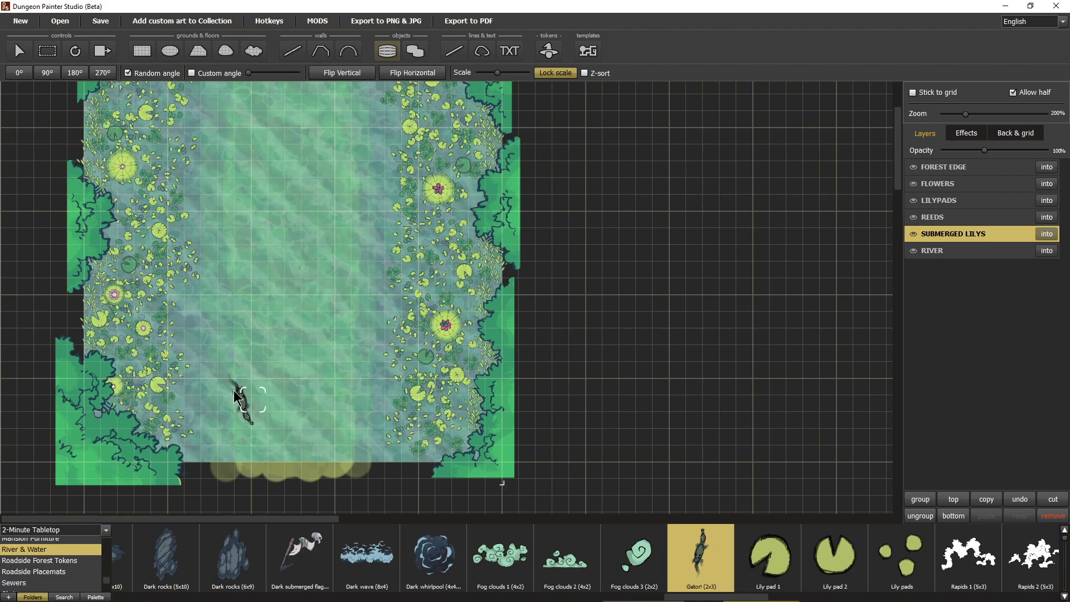
Preview a Bright creature turtle shadow near the river's lower end and look through the remaining River & Water objects
drag(730, 596, 438, 584)
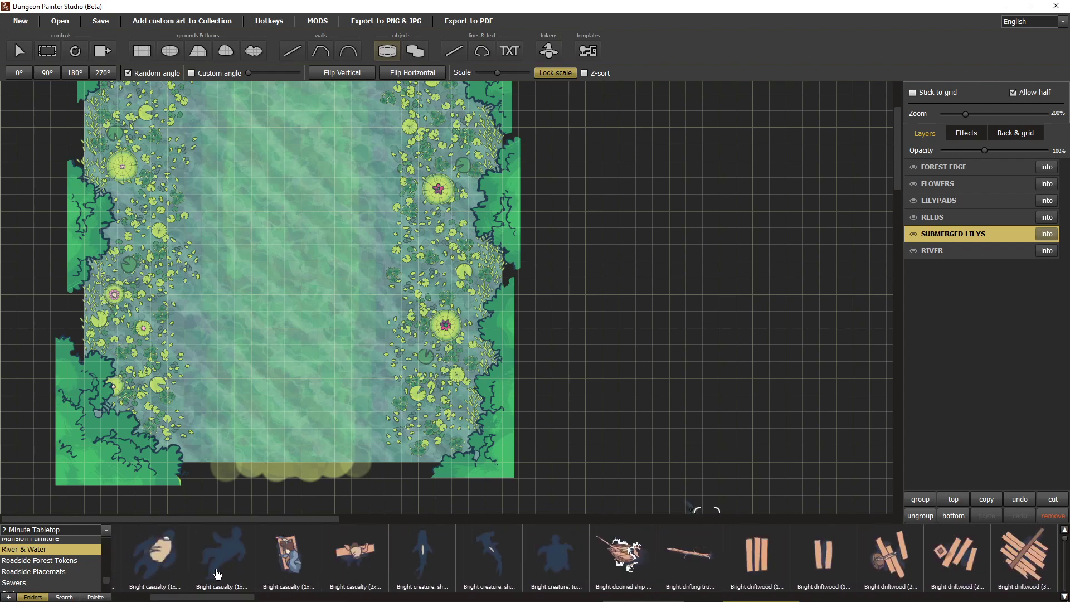
click(567, 556)
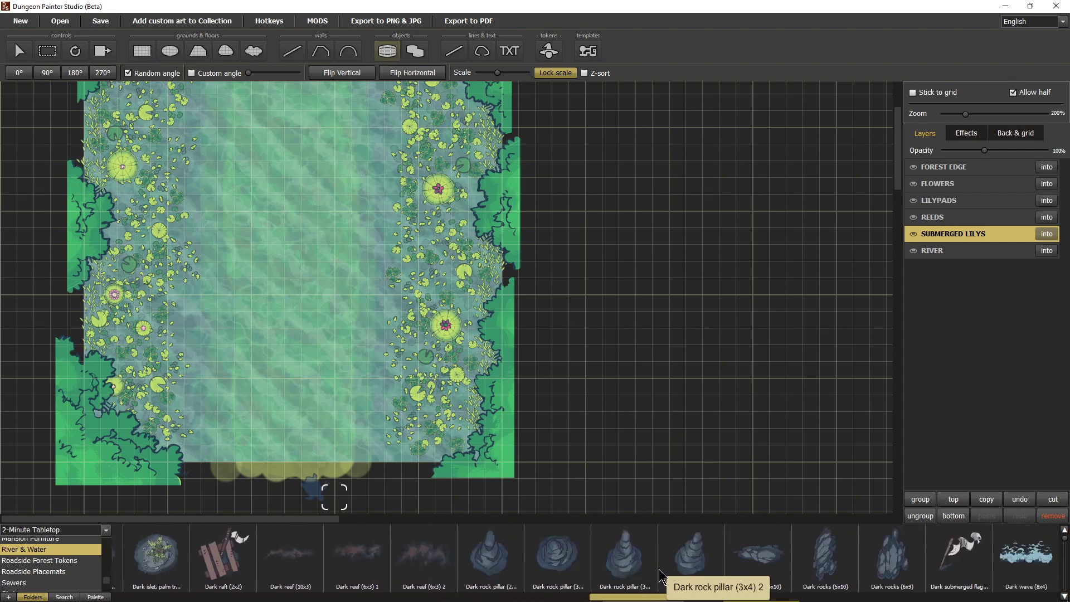
scroll(767, 582, down, 10)
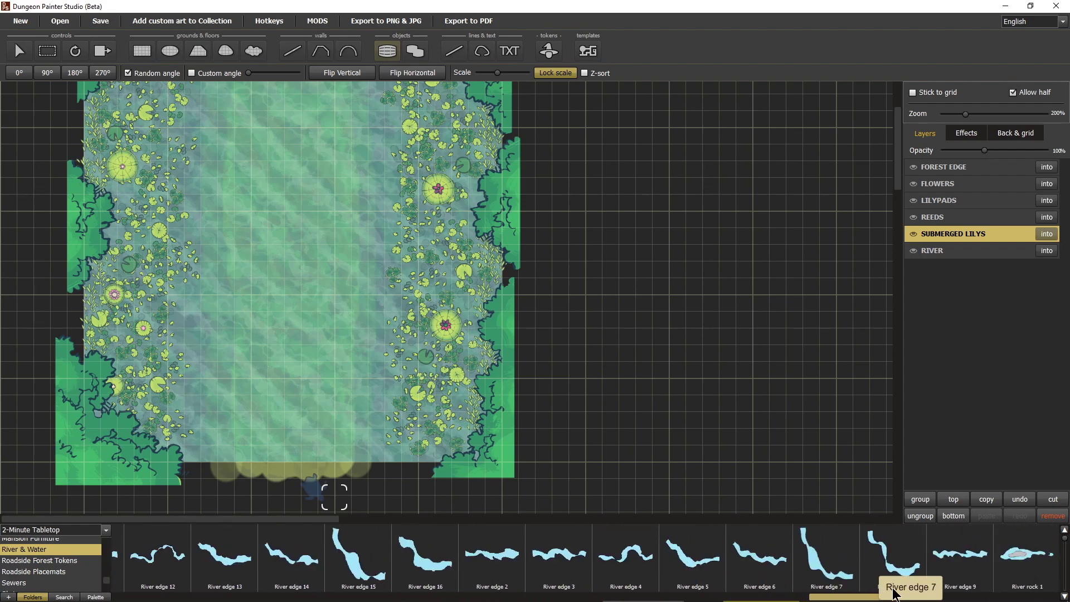
scroll(607, 557, up, 10)
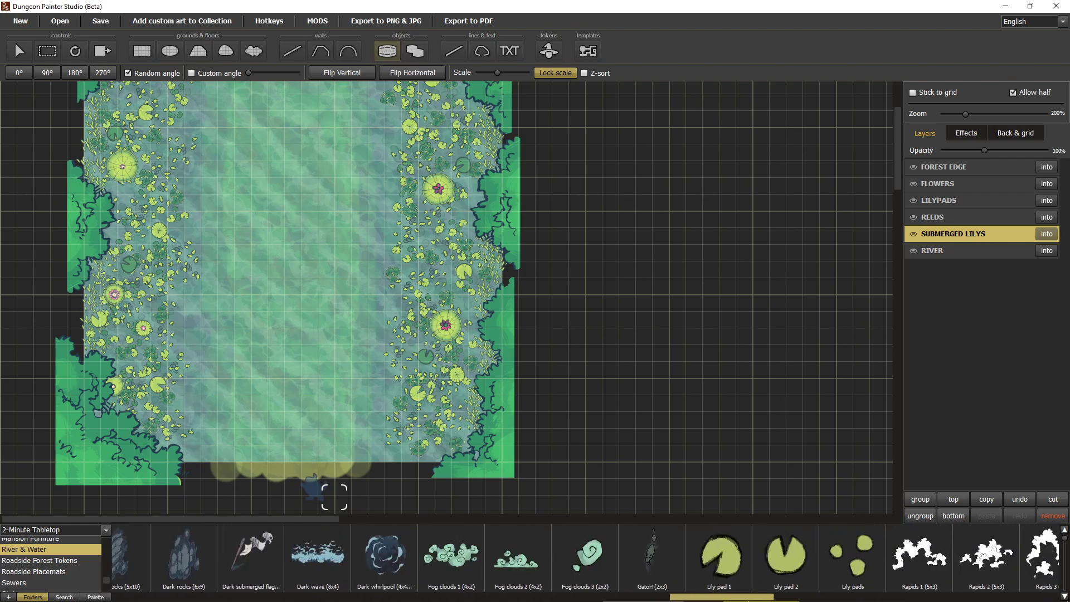
drag(729, 595, 989, 597)
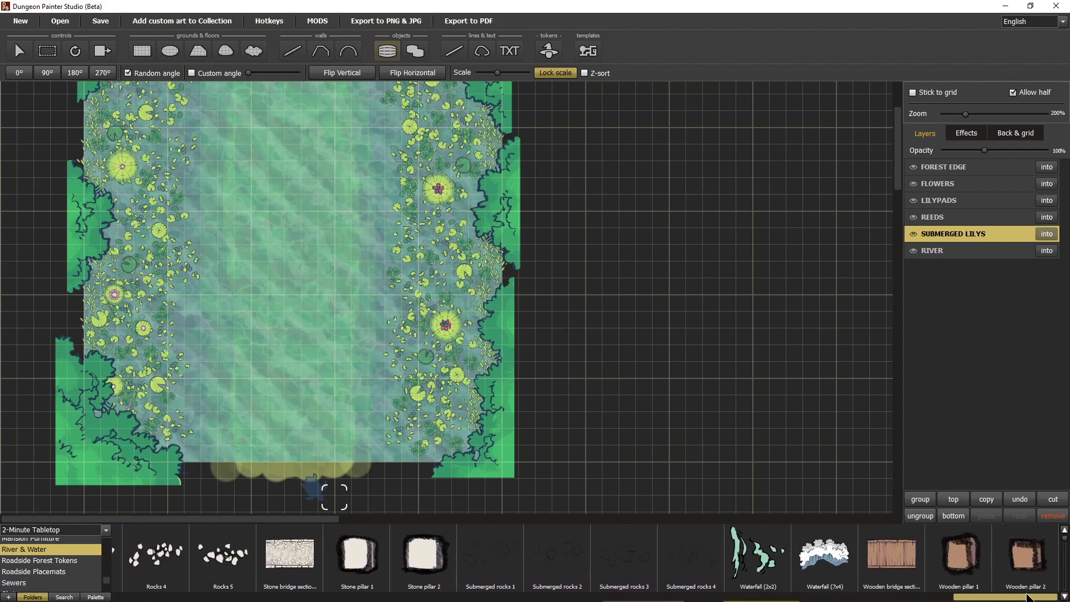
Preview the stone and wooden bridge sections over the river and check the Bright cargo and creature objects in the same folder
click(288, 568)
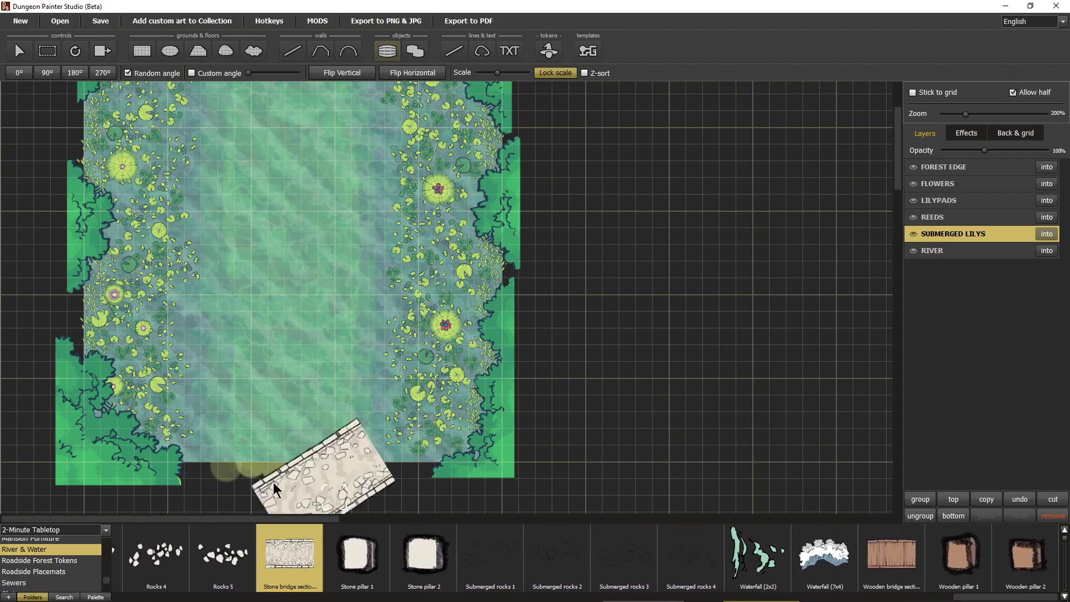
click(890, 555)
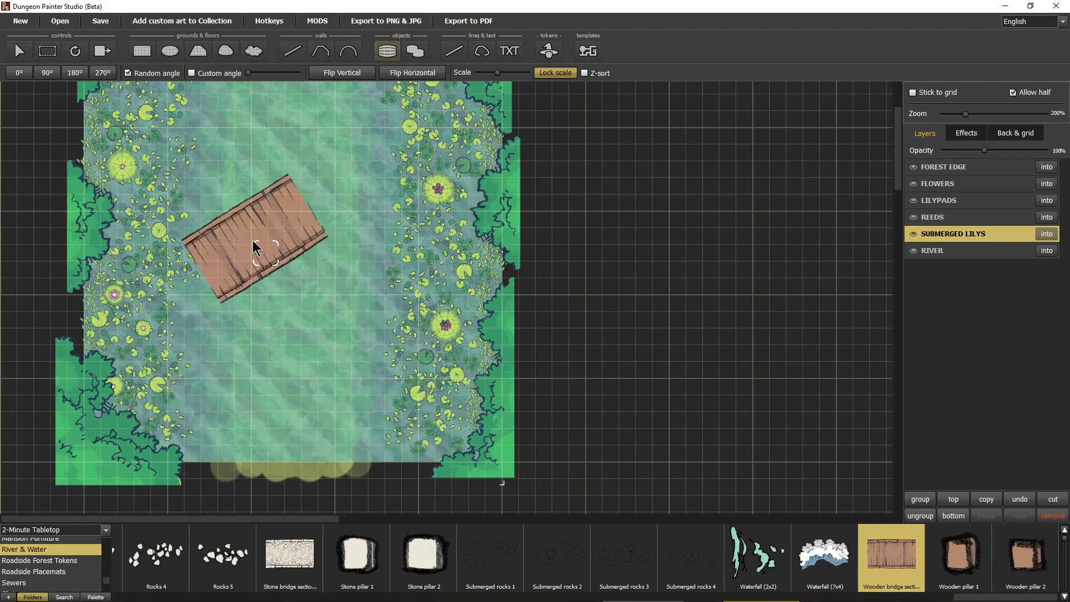
scroll(345, 334, up, 6)
scroll(398, 357, down, 5)
scroll(406, 368, up, 2)
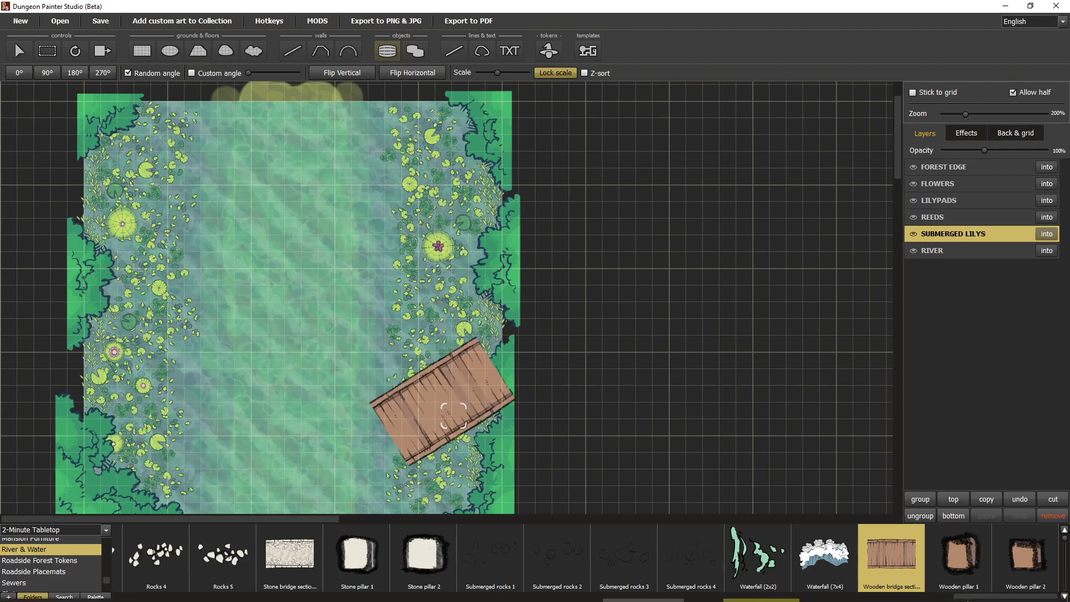
drag(984, 598, 120, 581)
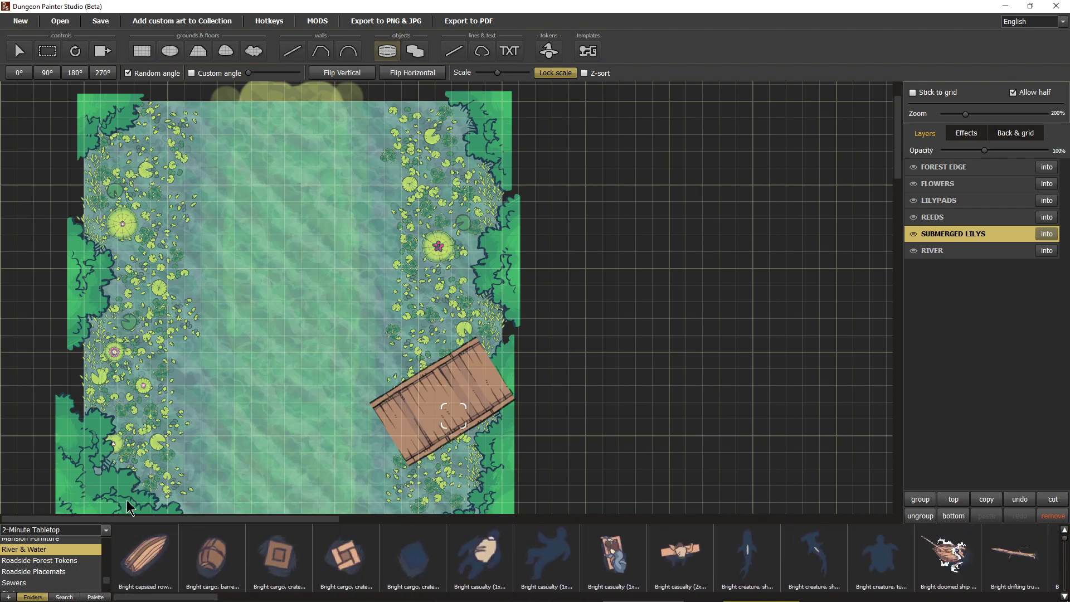
scroll(306, 390, down, 2)
scroll(306, 384, up, 2)
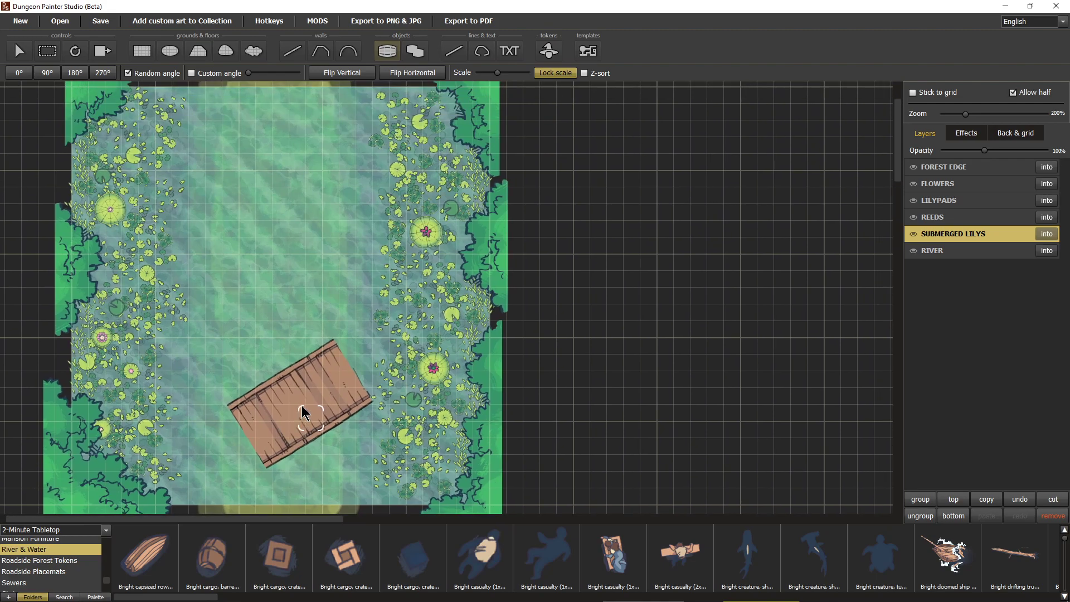
click(425, 373)
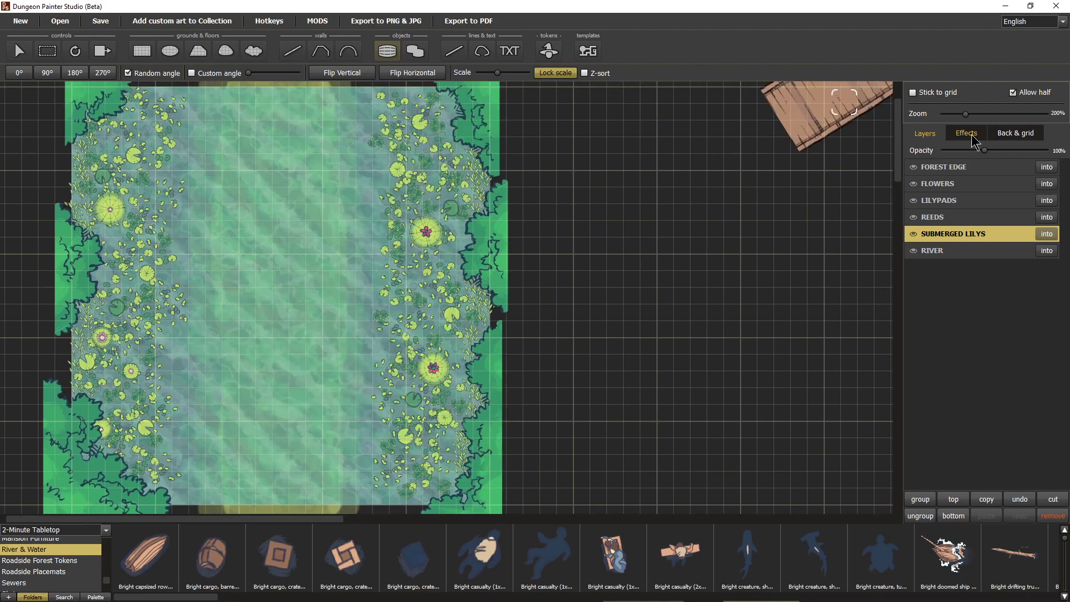
Make FOREST EDGE the active layer and open the Galleon object folder
click(957, 167)
drag(254, 353, 334, 350)
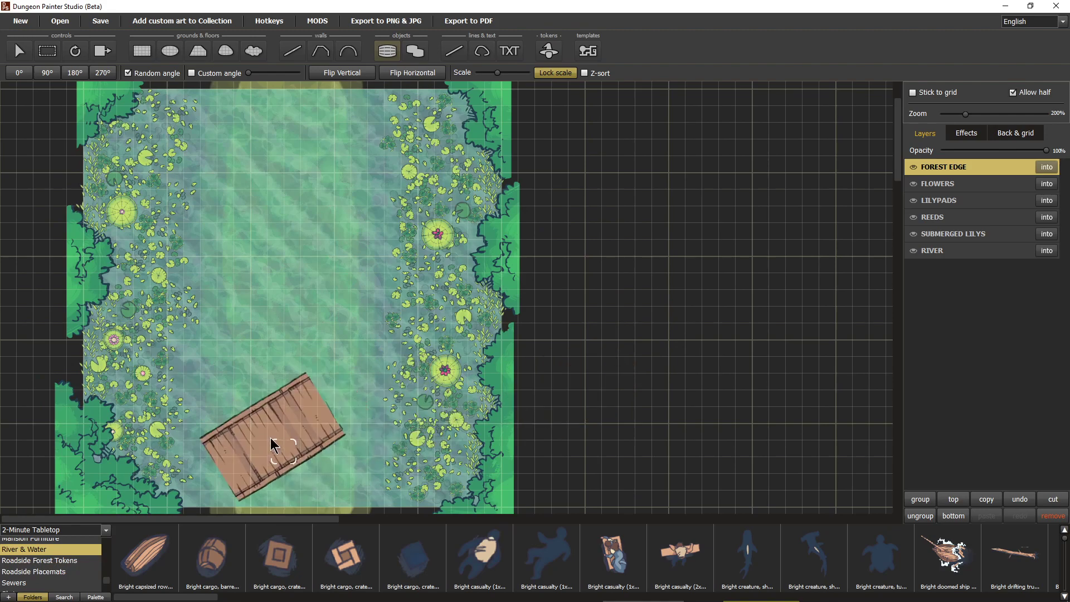
drag(270, 437, 298, 438)
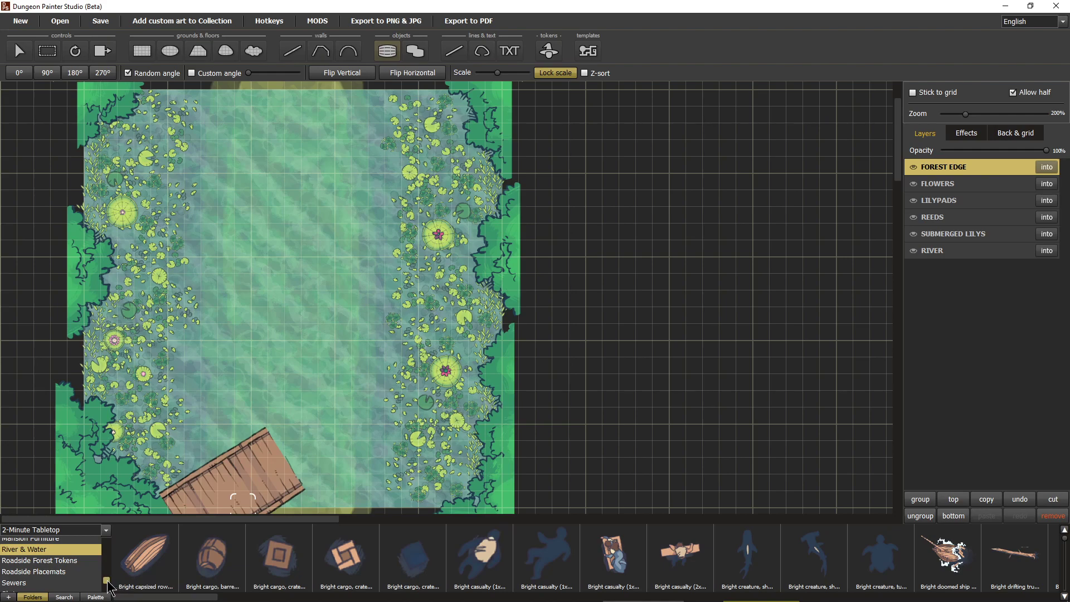
drag(108, 581, 107, 586)
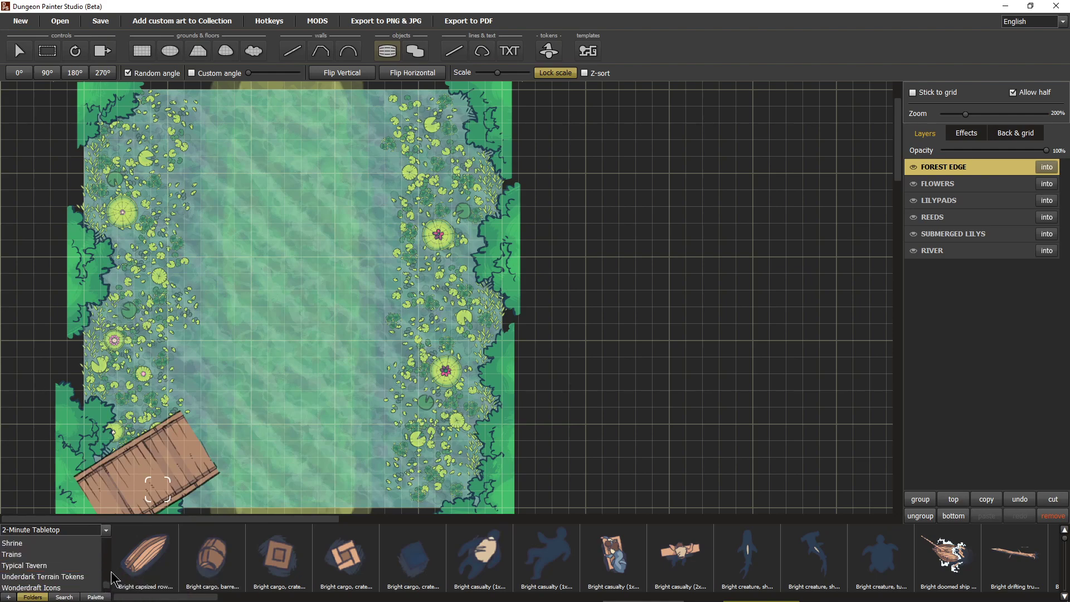
scroll(112, 571, up, 5)
scroll(109, 571, up, 3)
click(45, 575)
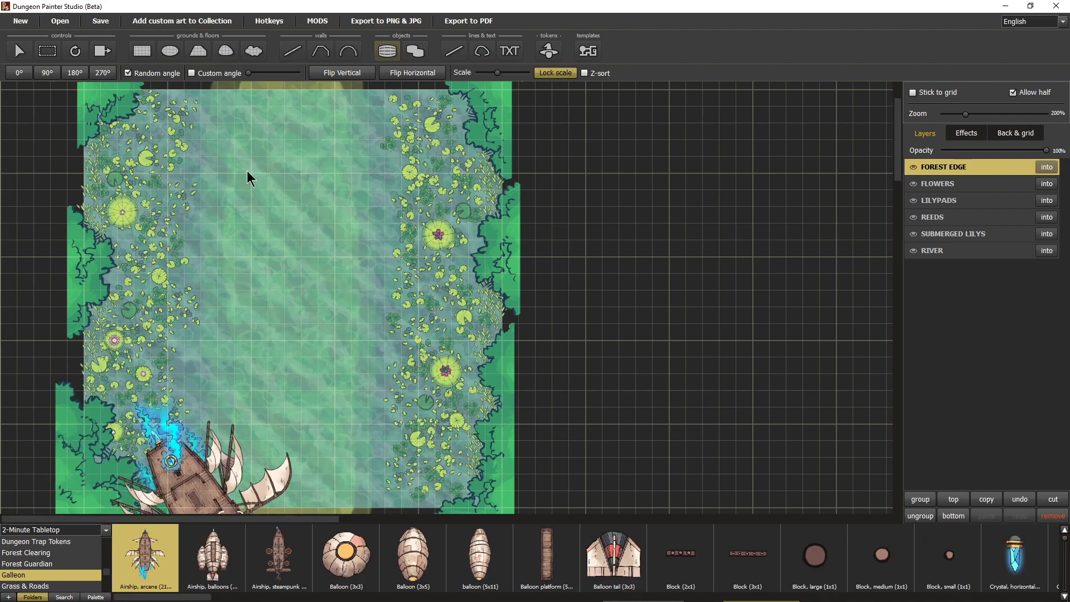
Turn off the random angle, pick the Rowboat (10x4) object and rotate it to 270° over the middle of the river
click(47, 73)
key(r)
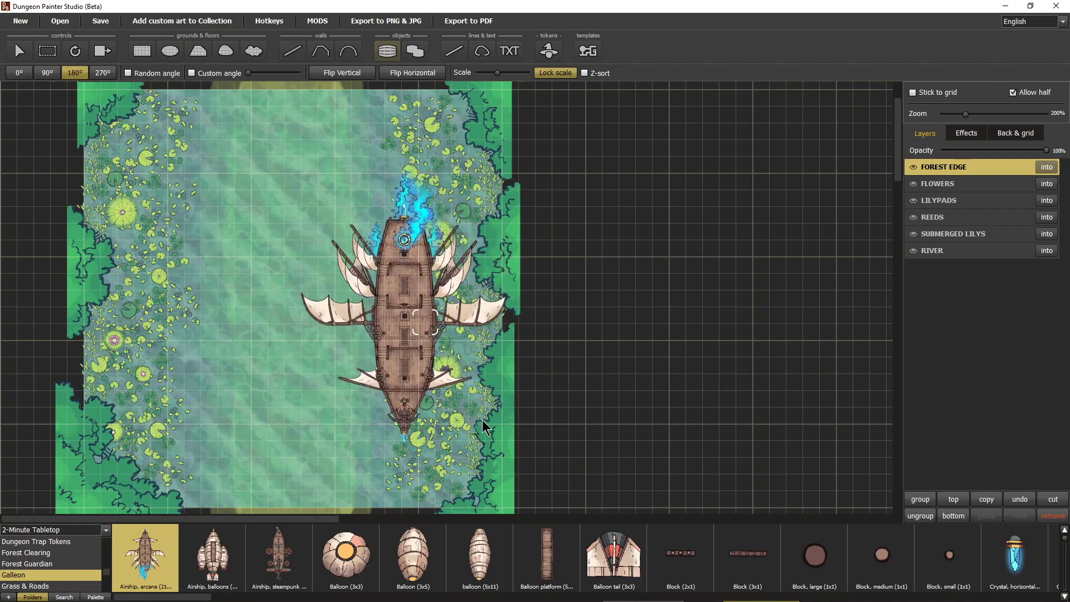
click(368, 598)
click(368, 598)
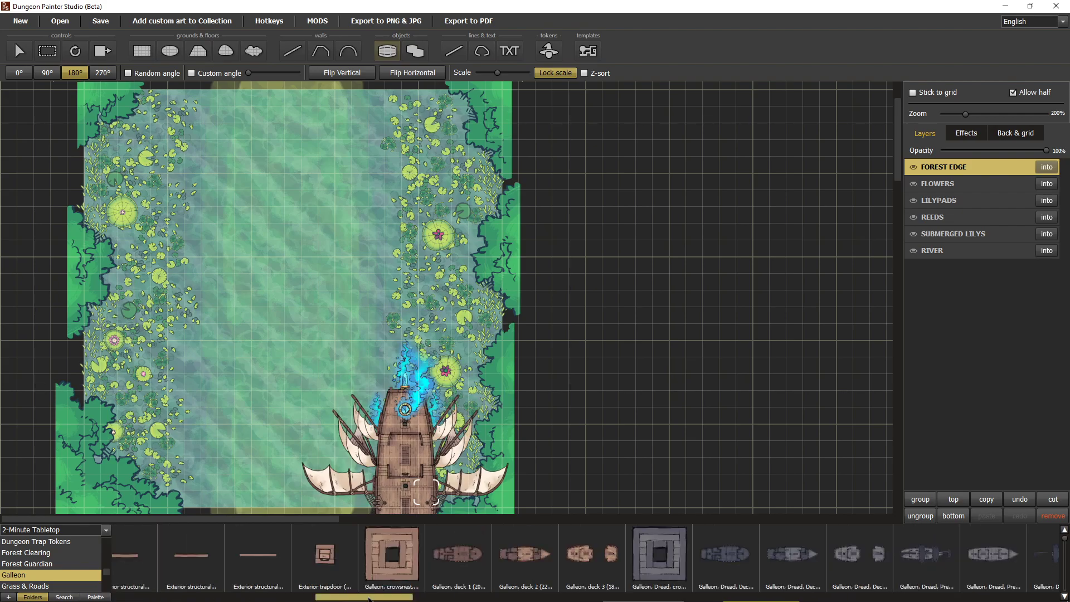
drag(368, 598, 830, 599)
click(570, 557)
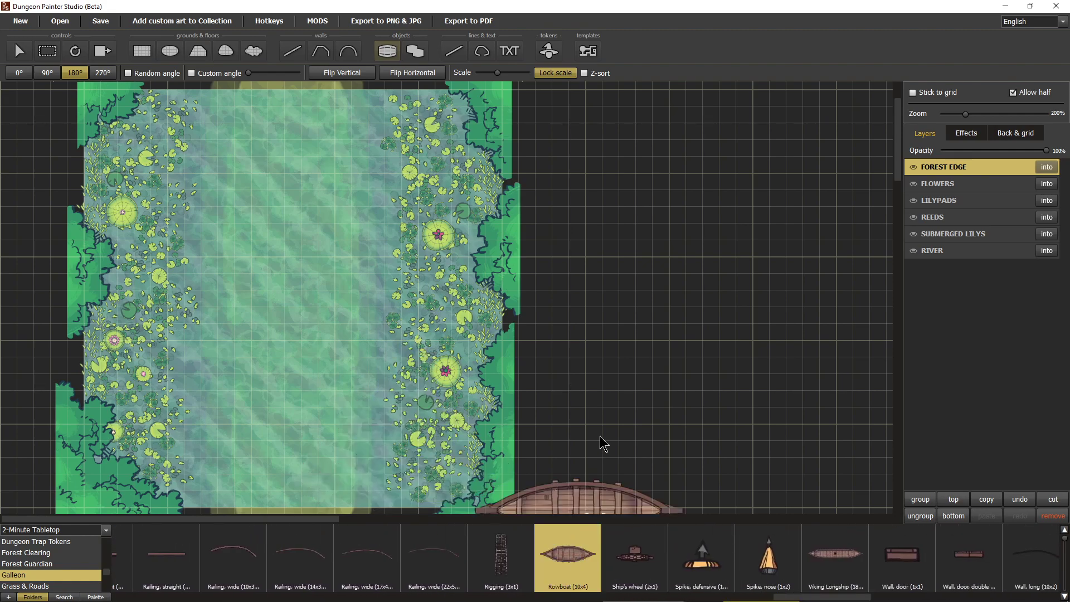
scroll(262, 404, down, 1)
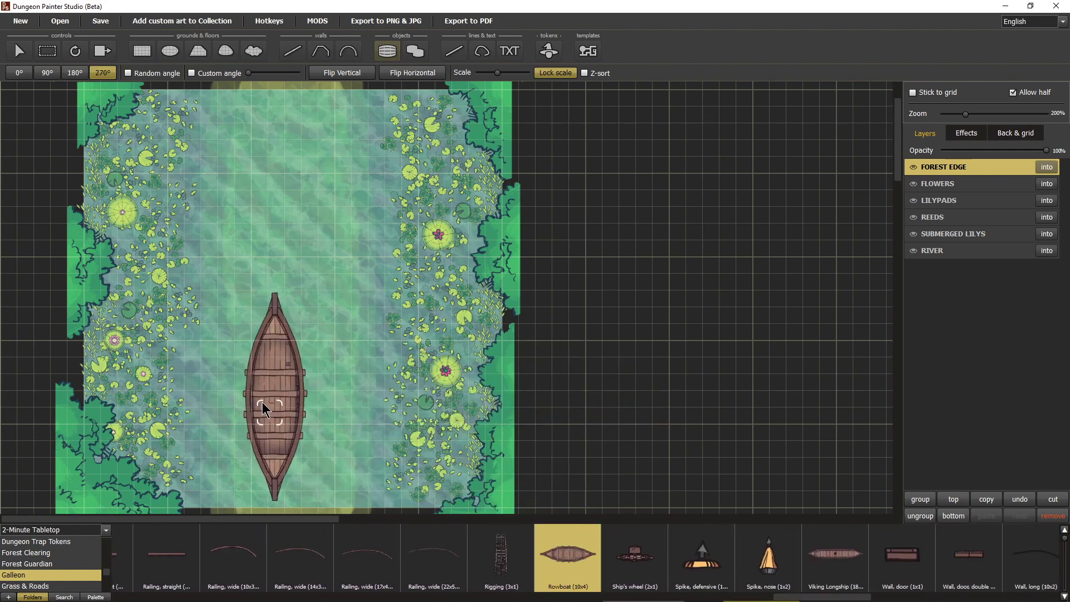
drag(269, 397, 296, 373)
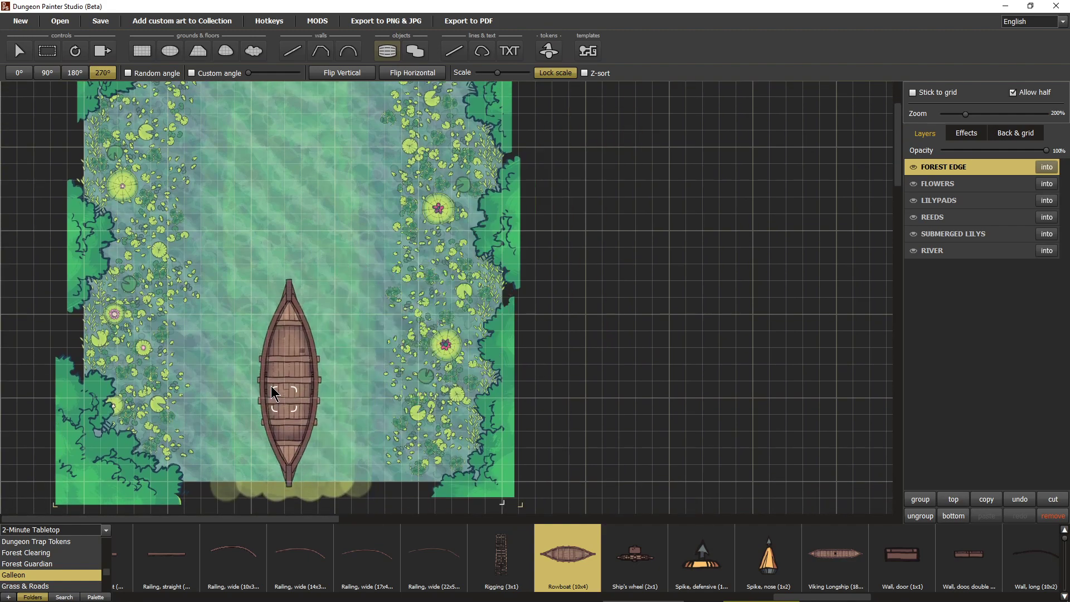
Scale the rowboat down until it is about six grid squares long against the river
drag(497, 73, 492, 73)
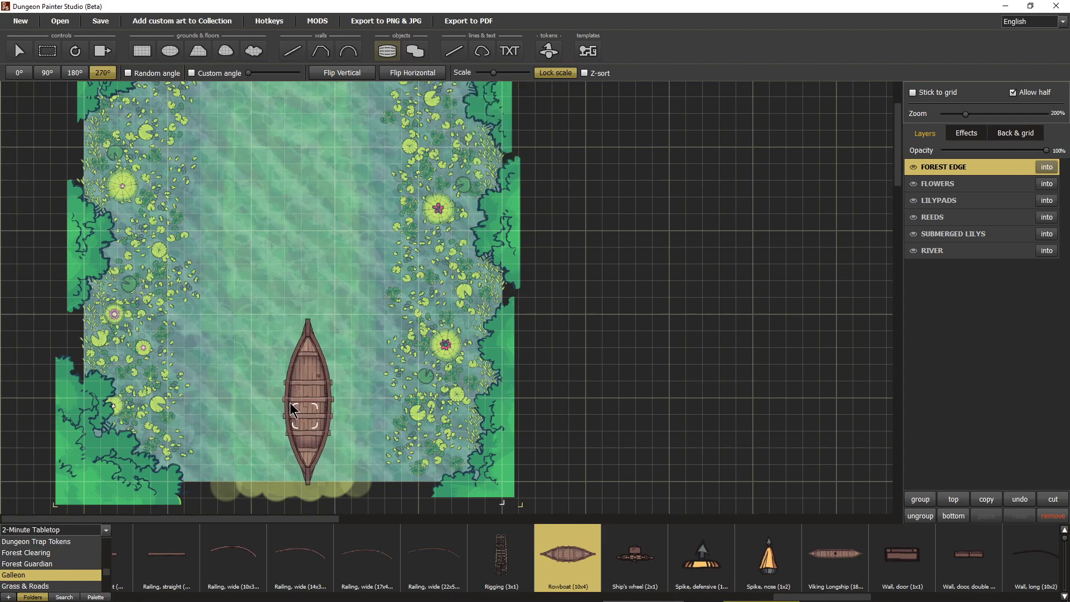
scroll(280, 405, up, 3)
drag(226, 410, 342, 300)
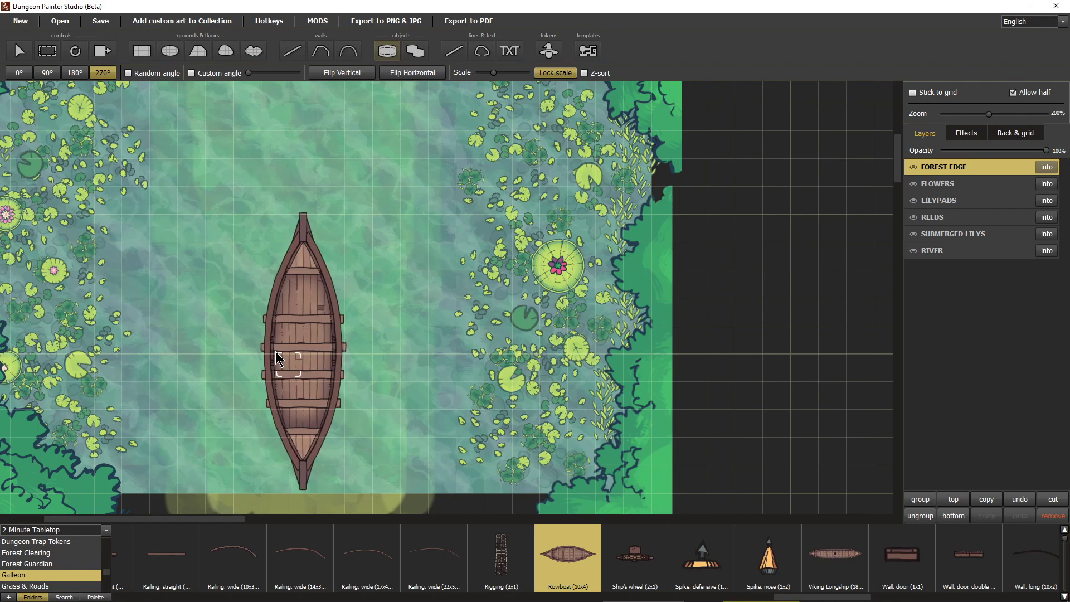
drag(494, 76, 490, 80)
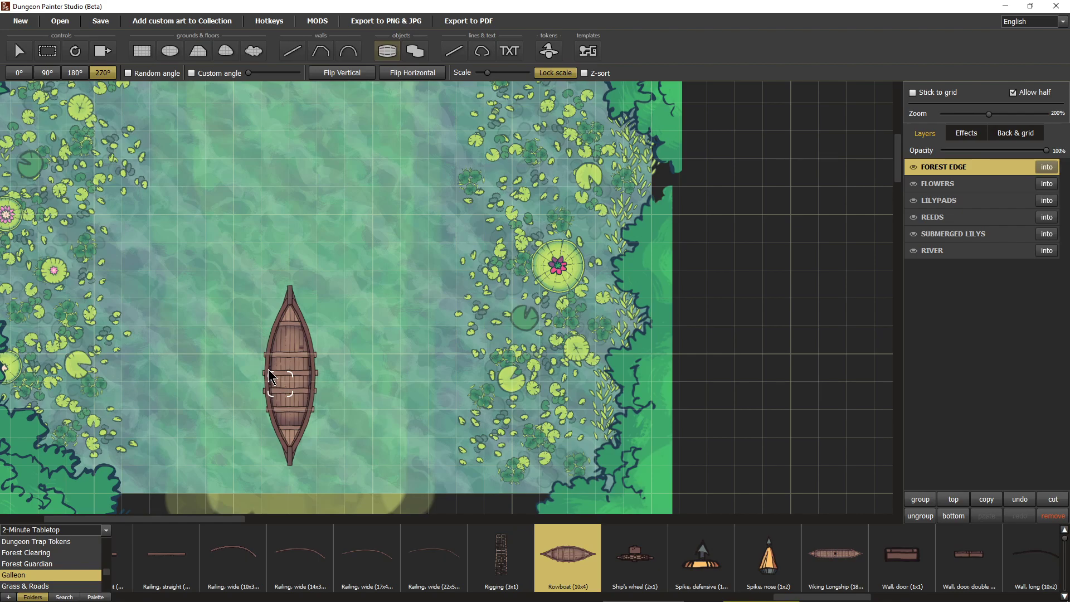
Scale the 270° Rowboat (10x4) object down slightly and place it in the open water in the middle of the river
drag(488, 73, 485, 74)
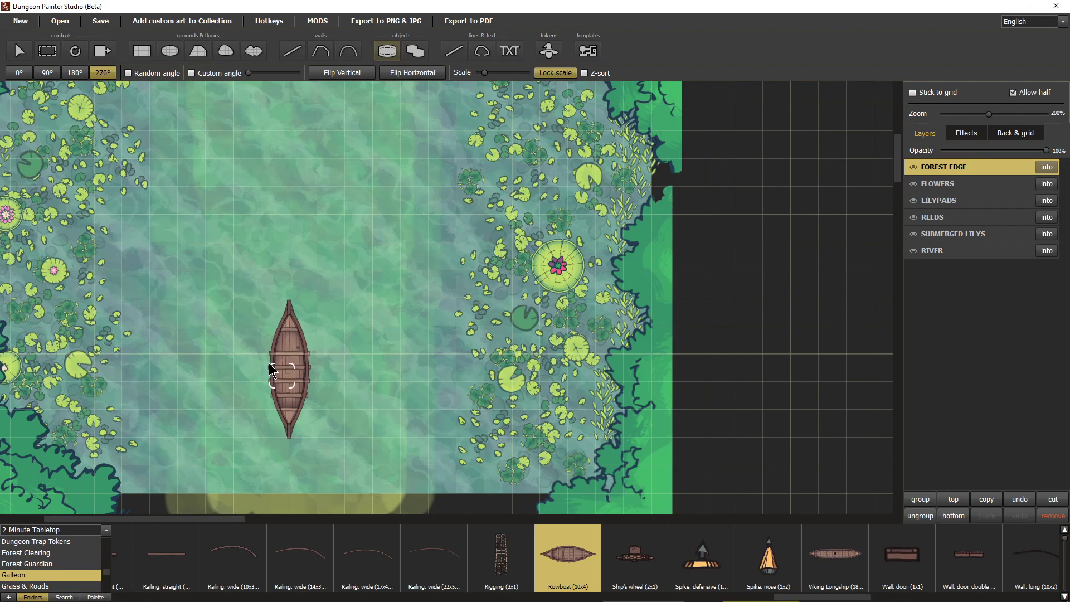
click(270, 371)
drag(292, 219, 359, 437)
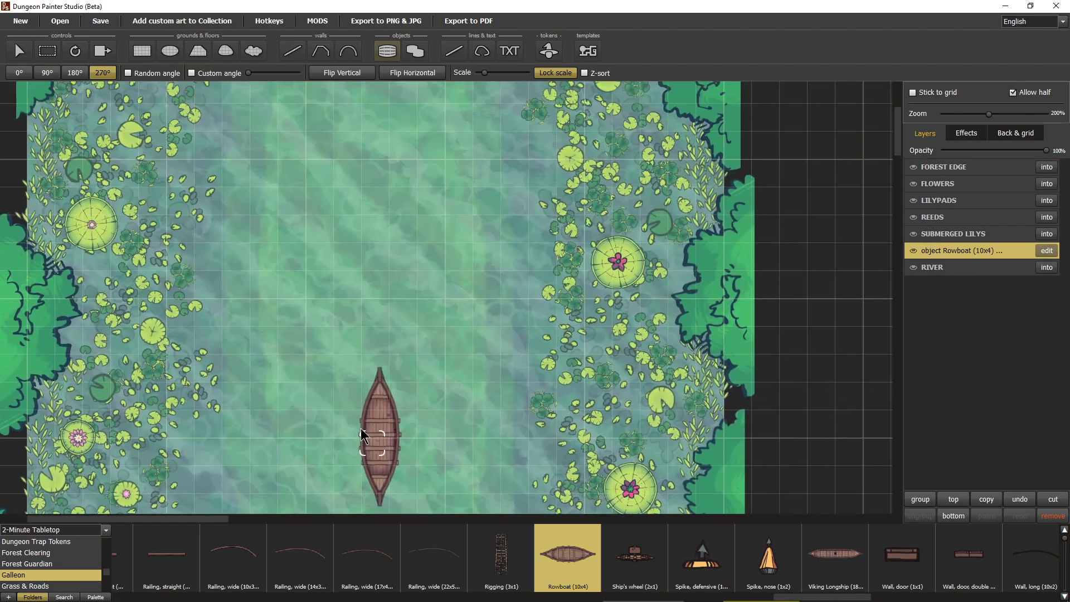
scroll(351, 315, down, 2)
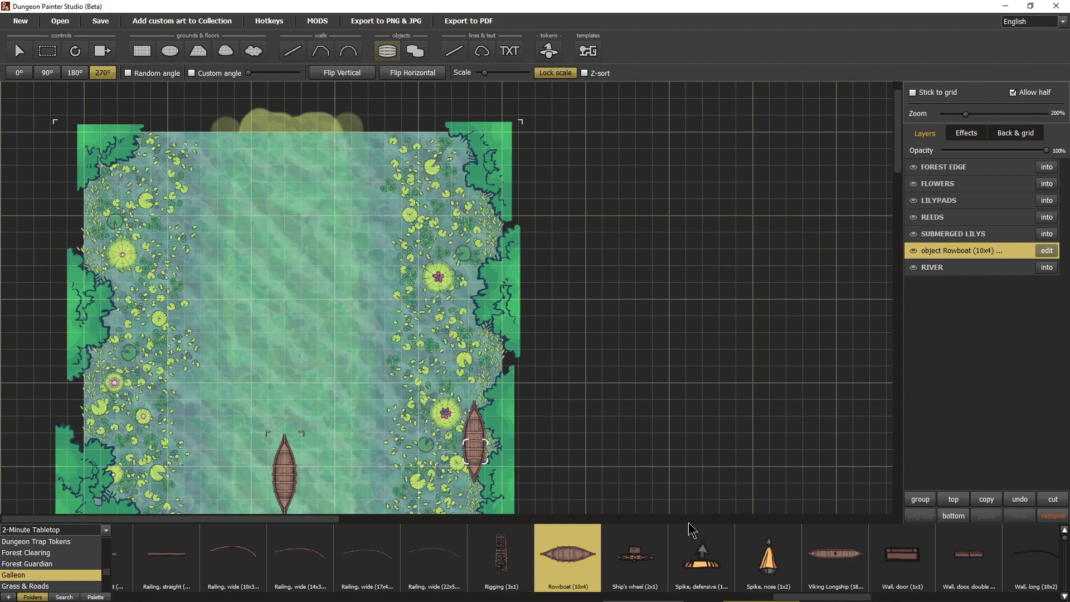
Look through the objects in the Galleon and River & Water asset folders for more river craft
drag(845, 598, 290, 576)
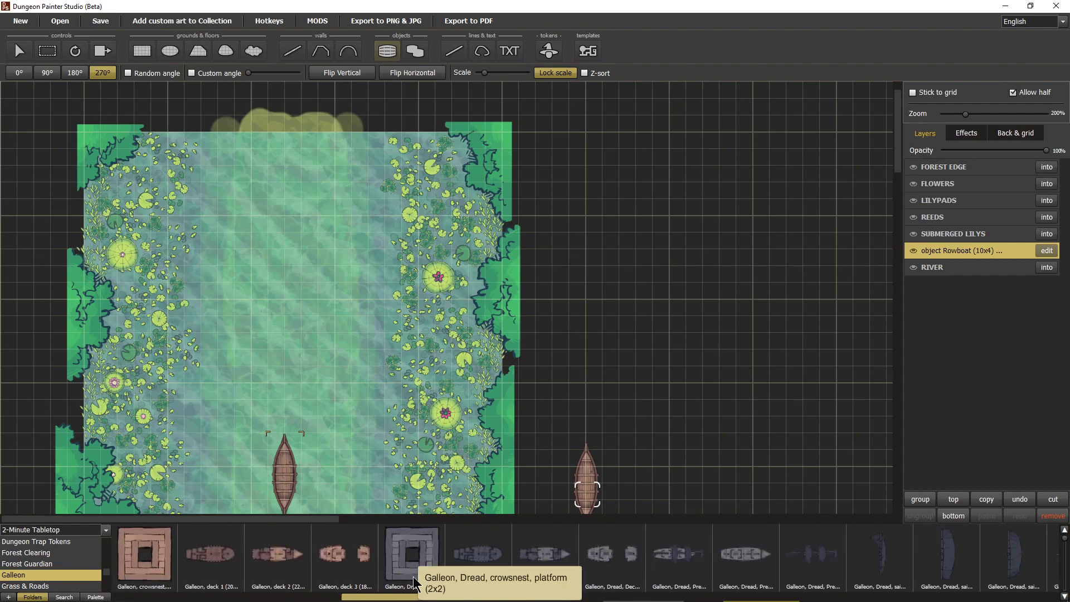
drag(531, 578, 1034, 599)
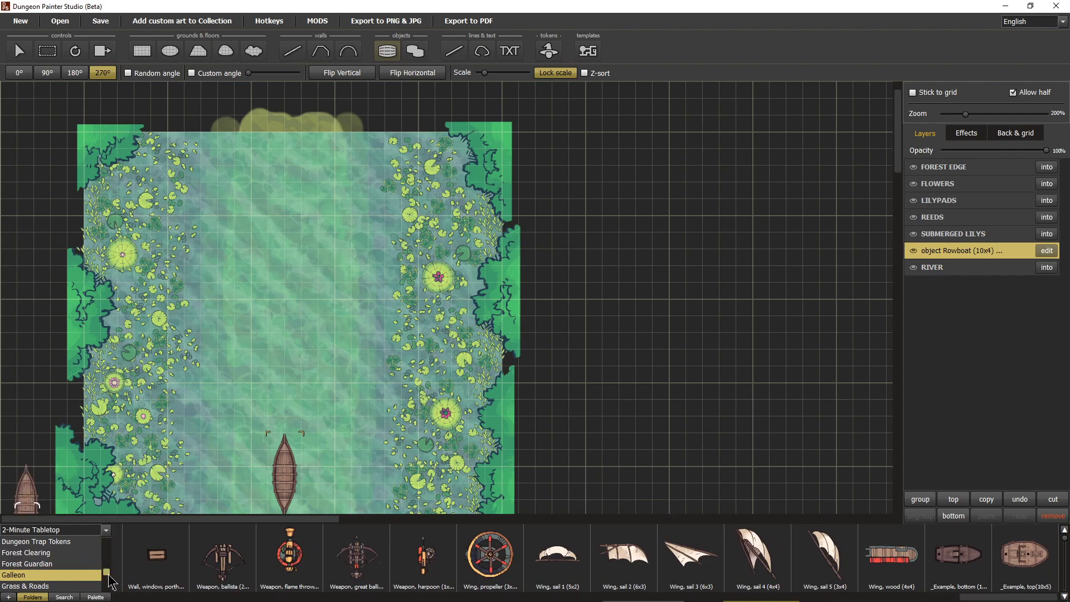
drag(108, 574, 105, 582)
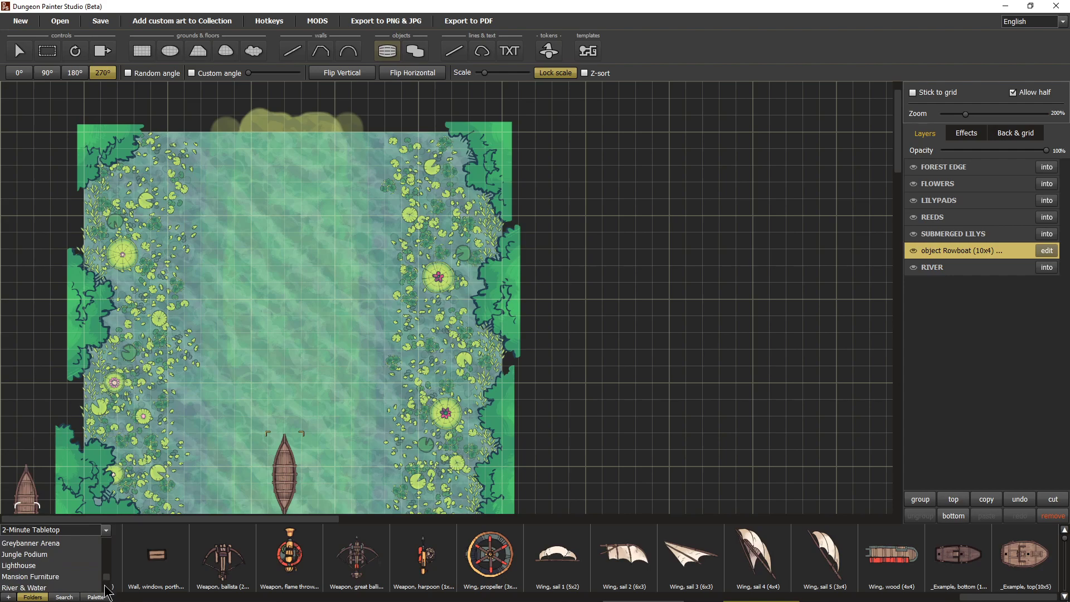
click(69, 587)
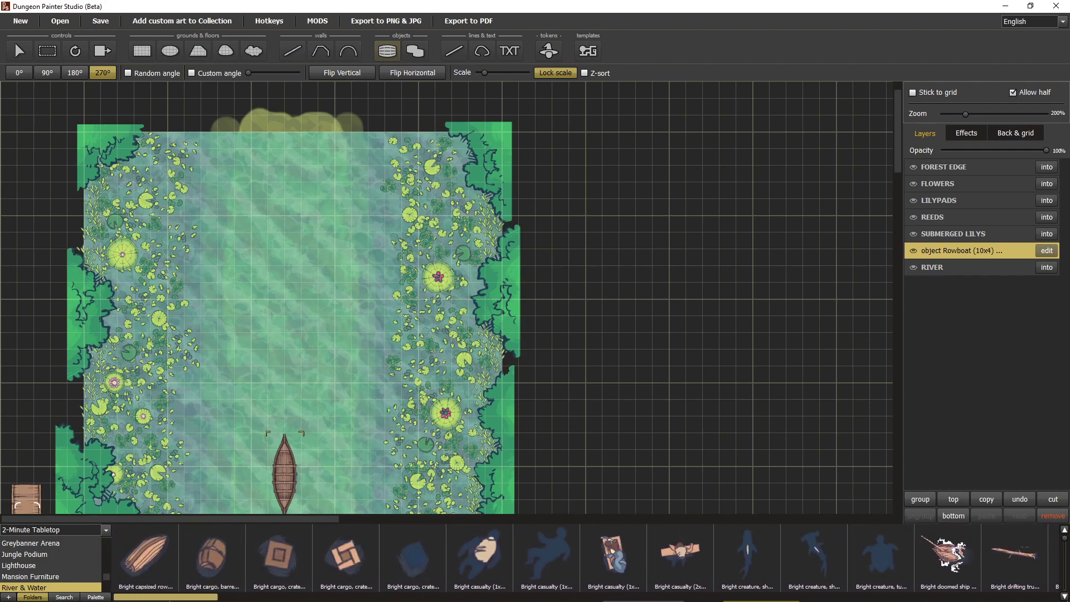
drag(250, 597, 174, 598)
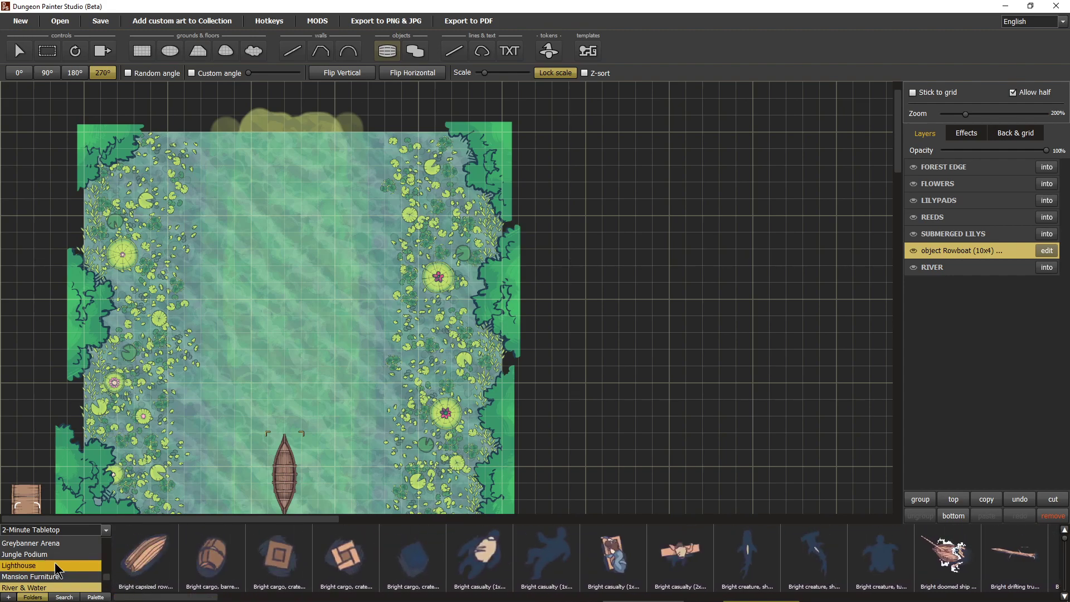
Open the Sewers asset folder and look through its objects
scroll(59, 566, down, 3)
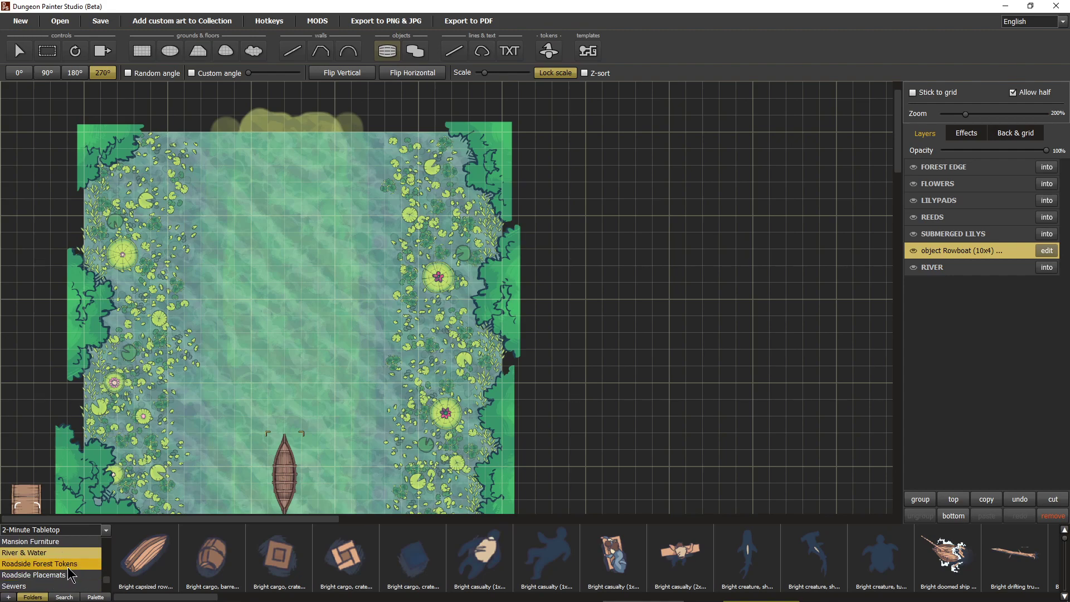
scroll(69, 573, down, 4)
scroll(70, 574, down, 3)
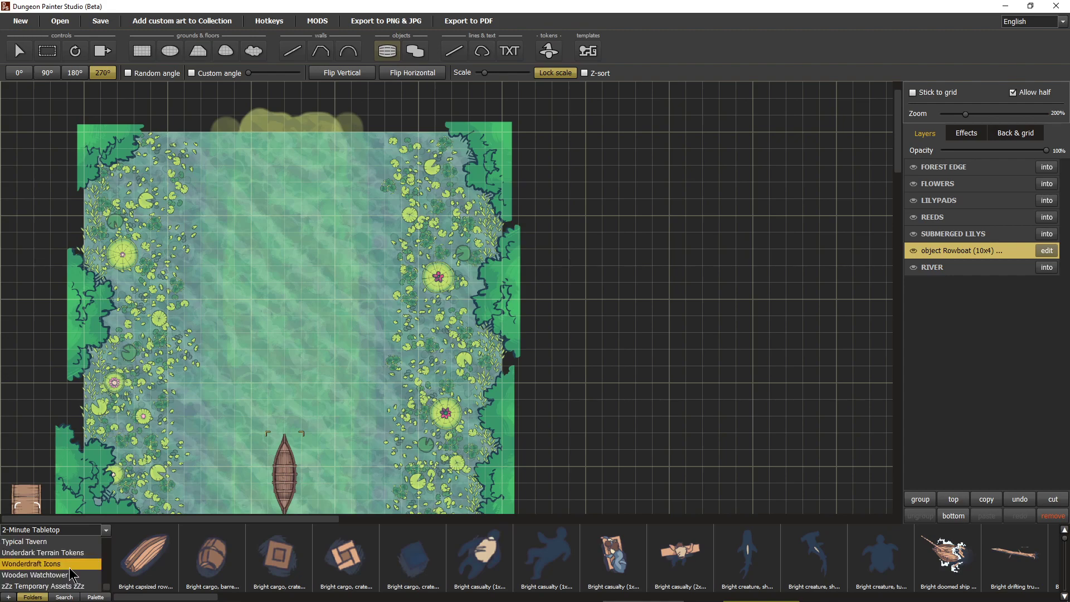
scroll(70, 583, up, 3)
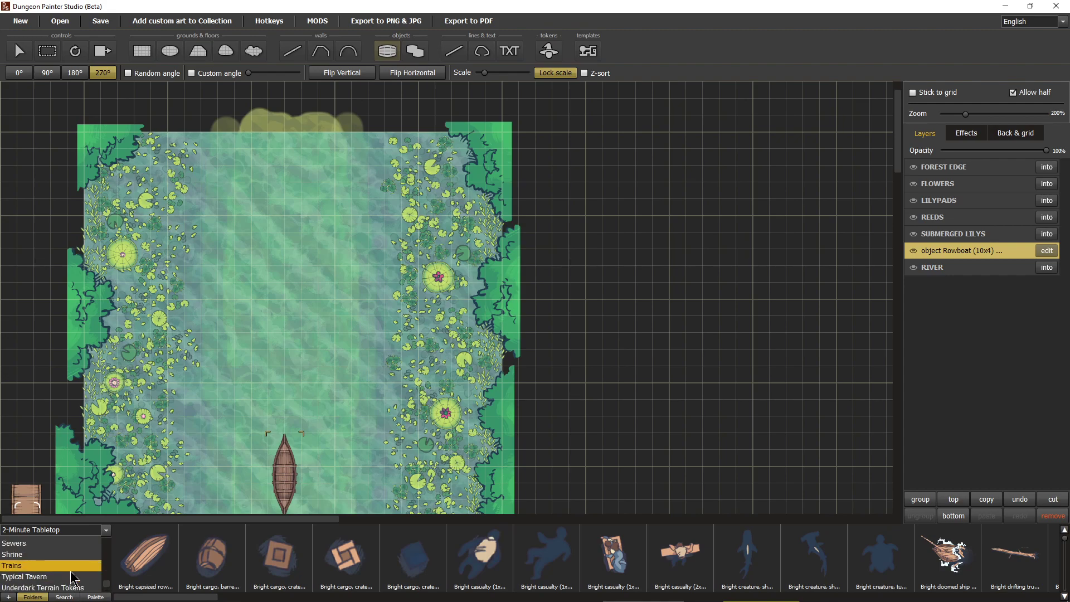
click(22, 542)
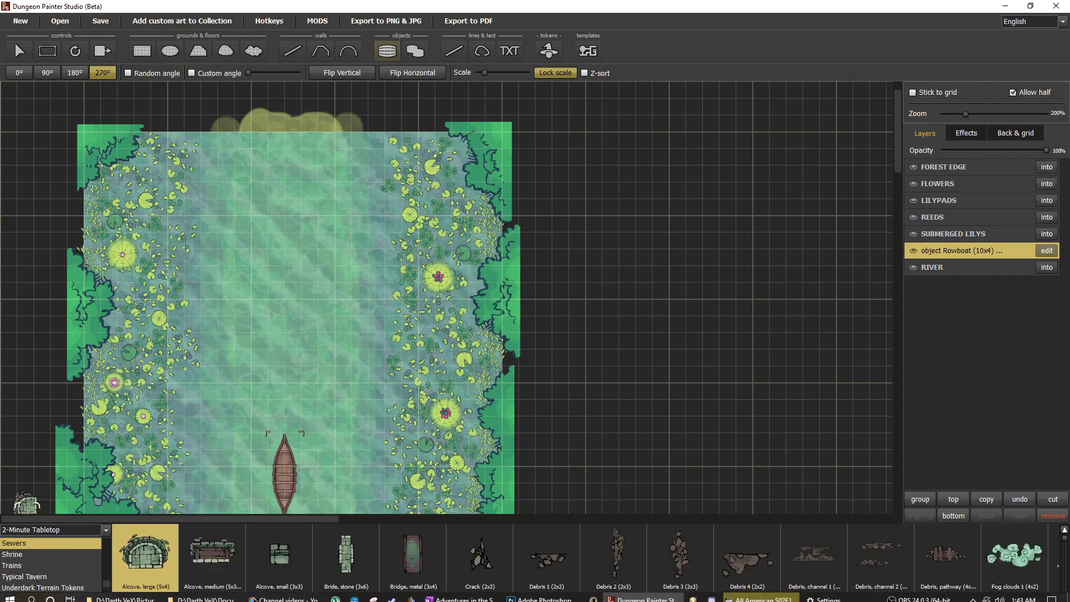
scroll(271, 558, down, 5)
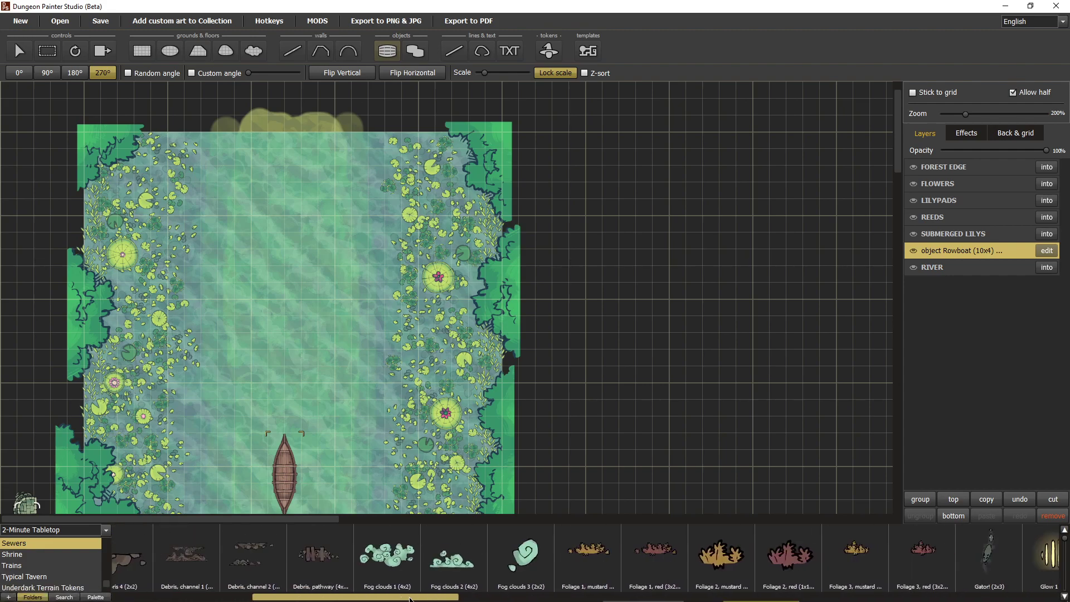
scroll(585, 557, down, 10)
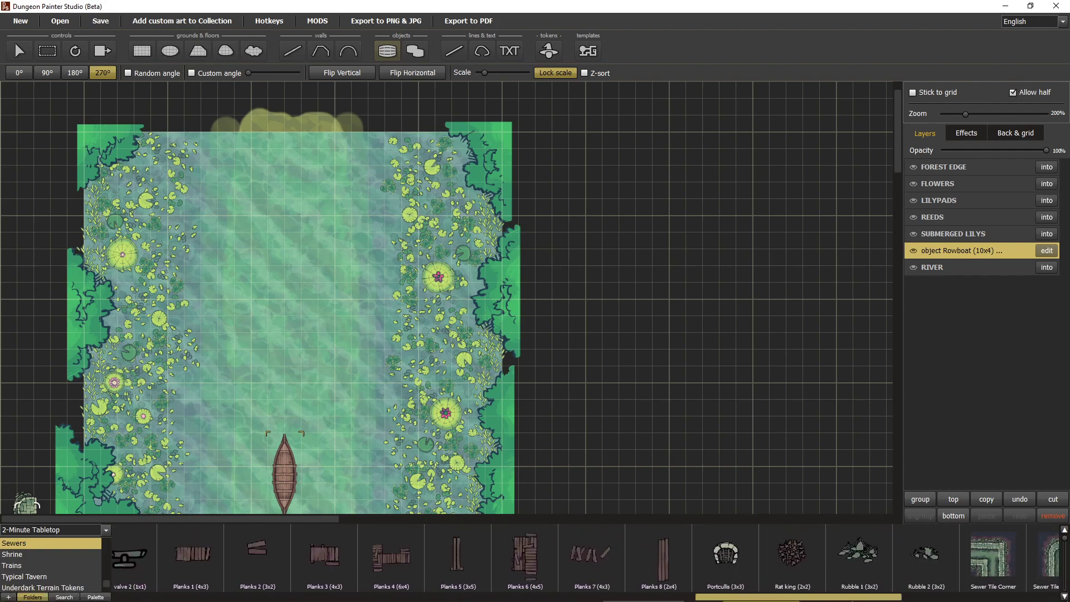
scroll(585, 558, down, 10)
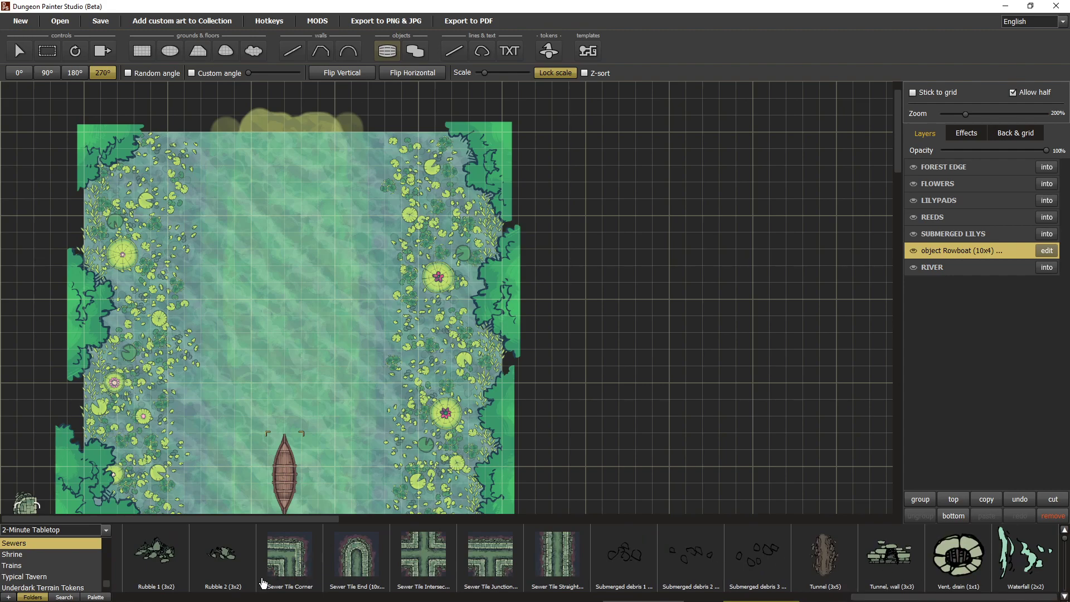
Look back through the list of 2-Minute Tabletop asset folders up to its first entries
scroll(76, 549, up, 5)
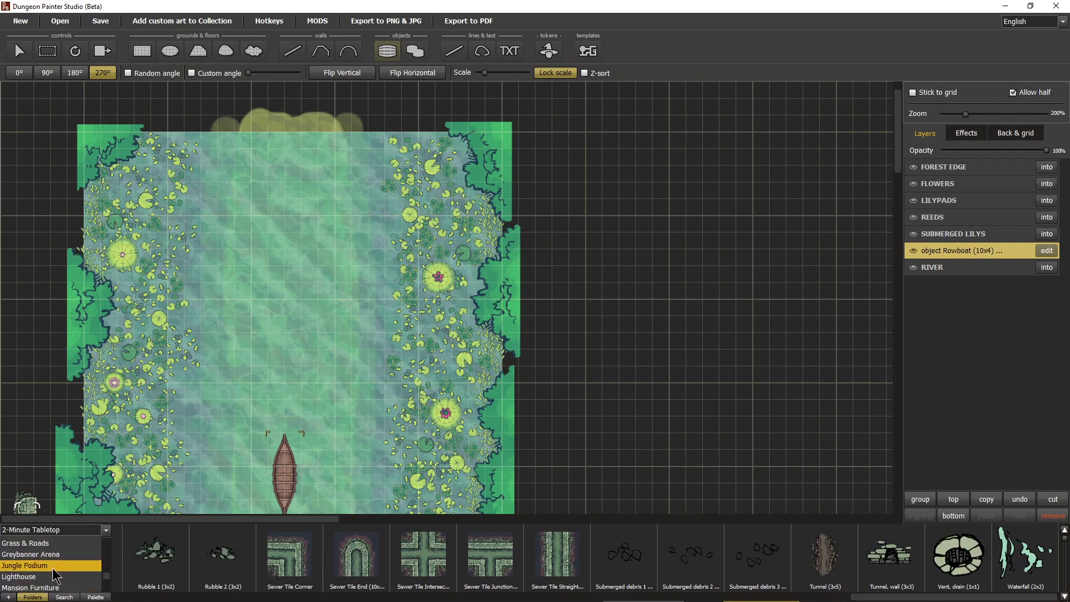
scroll(58, 571, up, 2)
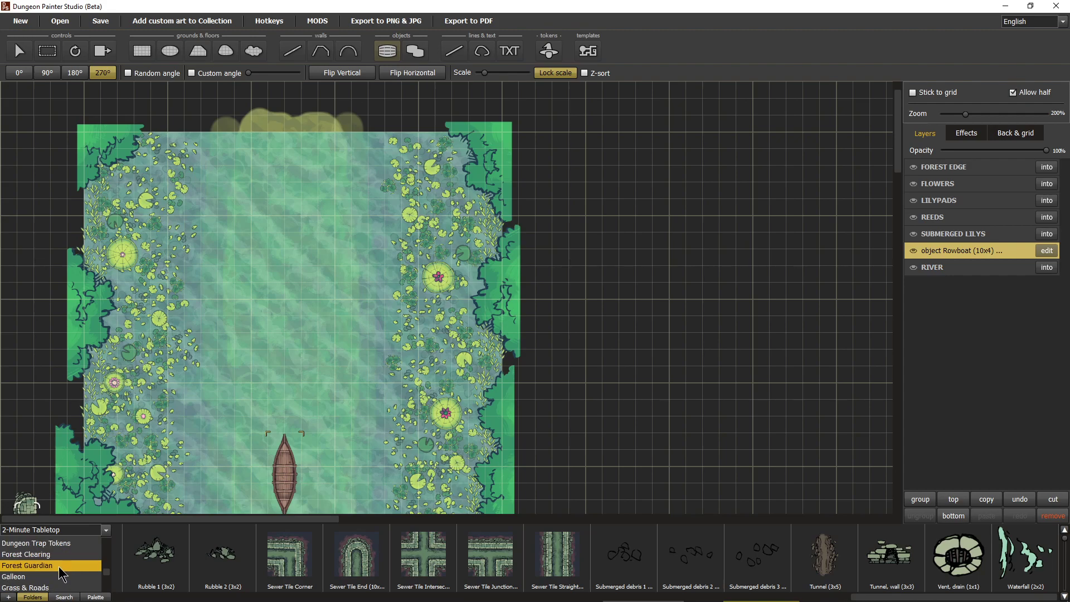
scroll(68, 568, up, 2)
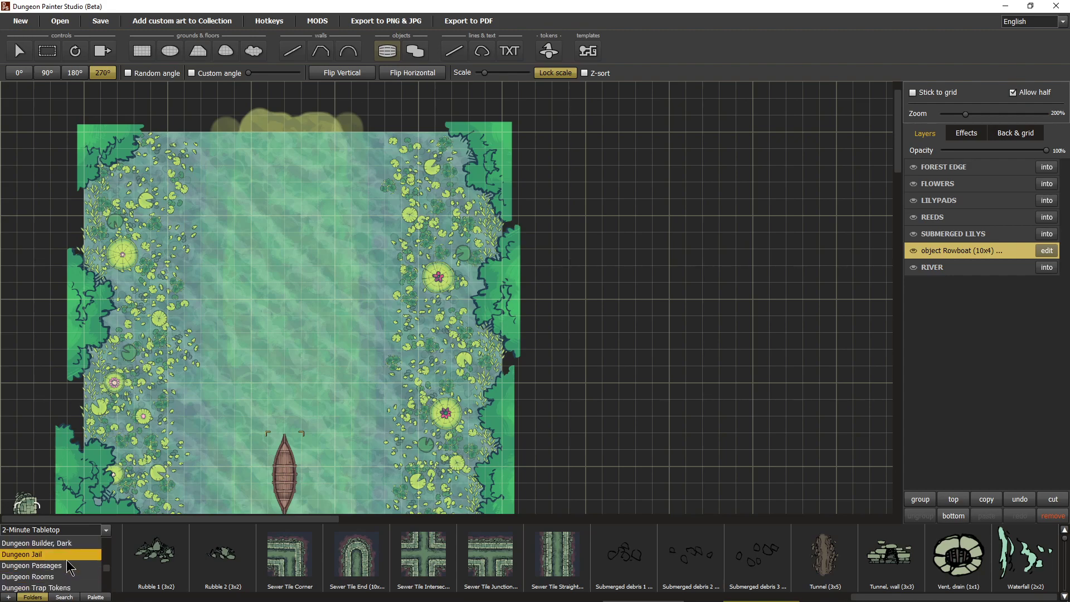
scroll(67, 566, up, 2)
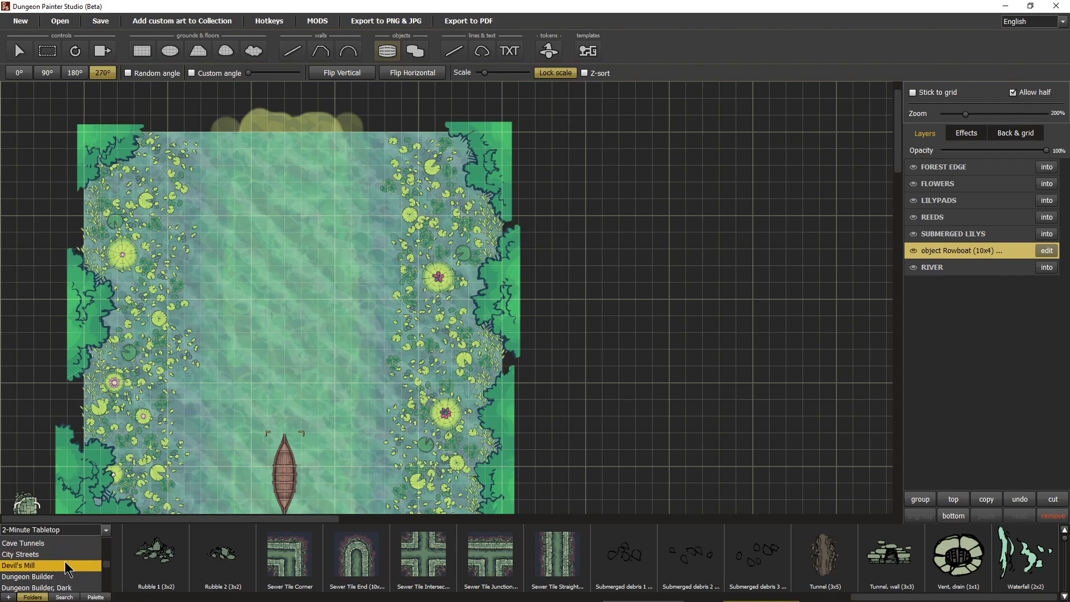
scroll(67, 567, up, 2)
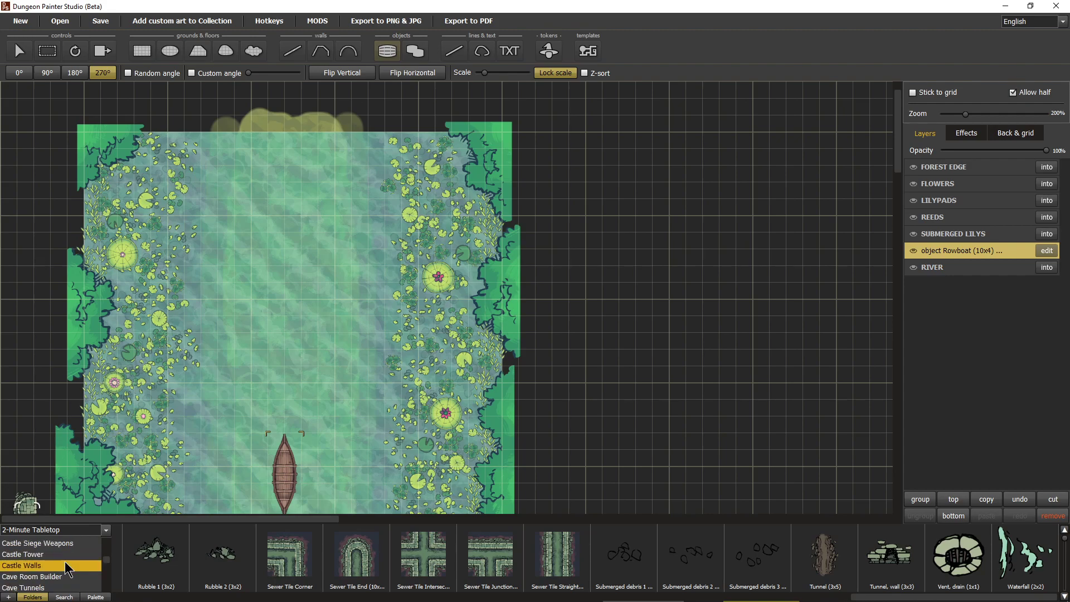
scroll(67, 567, up, 2)
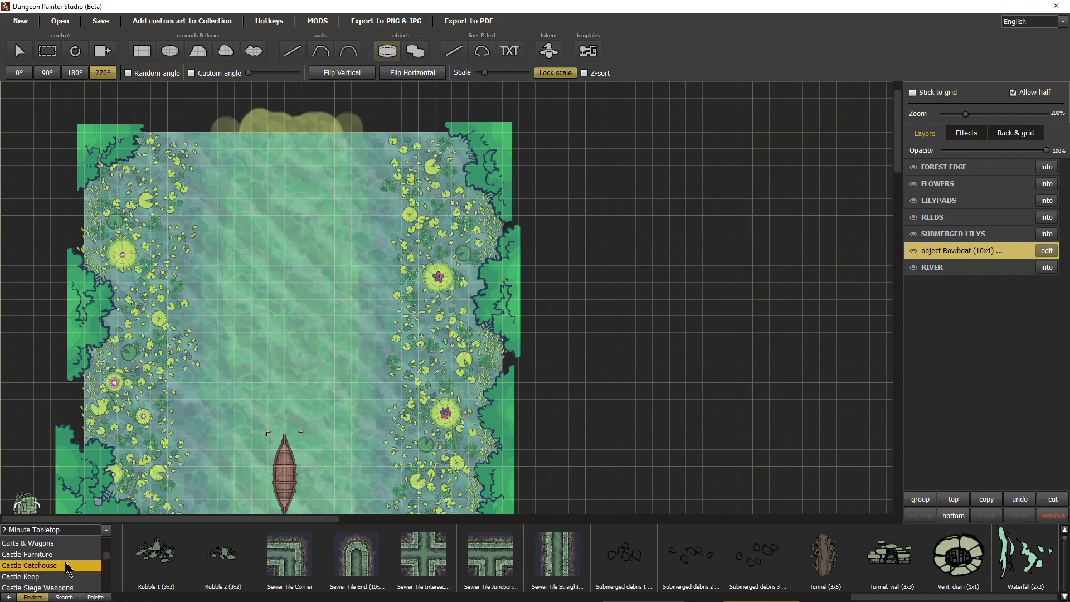
scroll(66, 566, up, 3)
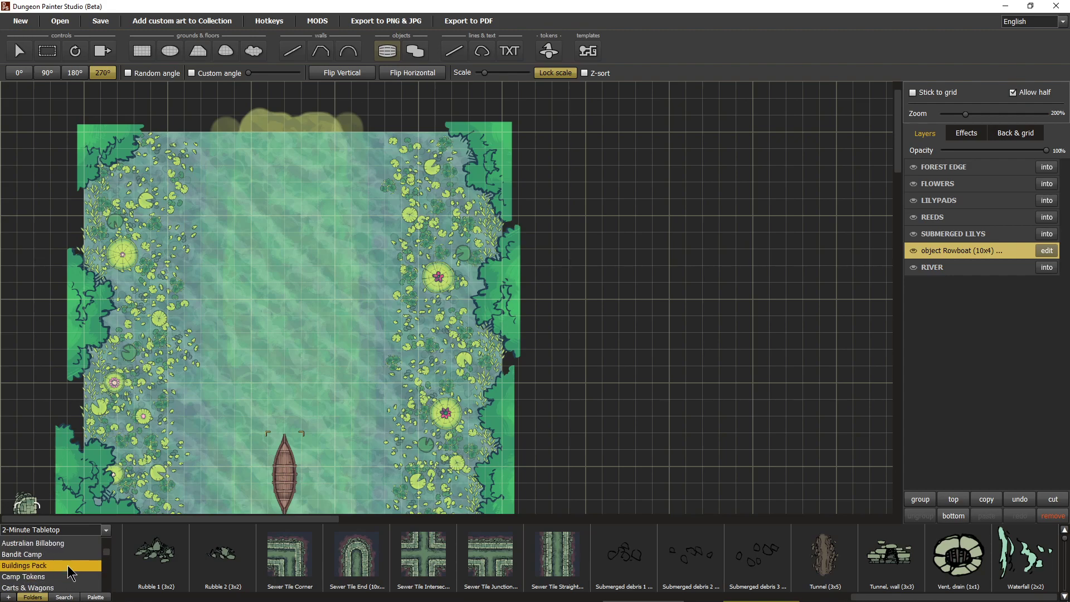
click(67, 566)
scroll(67, 567, up, 3)
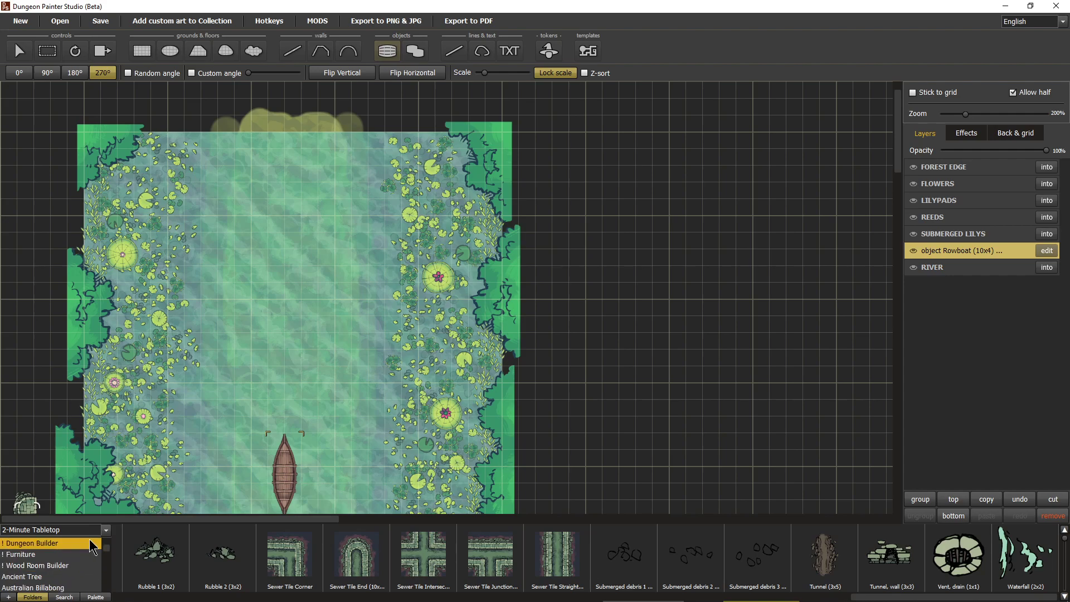
Check the objects in the zZz Temporary Assets, Wooden Watchtower and Underdark Terrain Tokens folders
scroll(56, 580, down, 10)
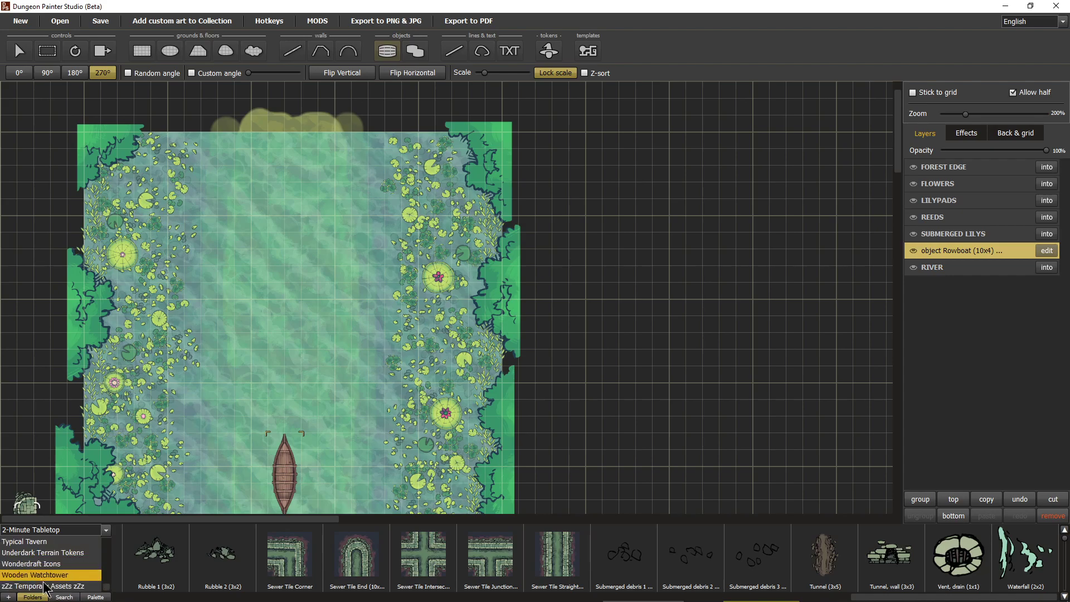
click(45, 587)
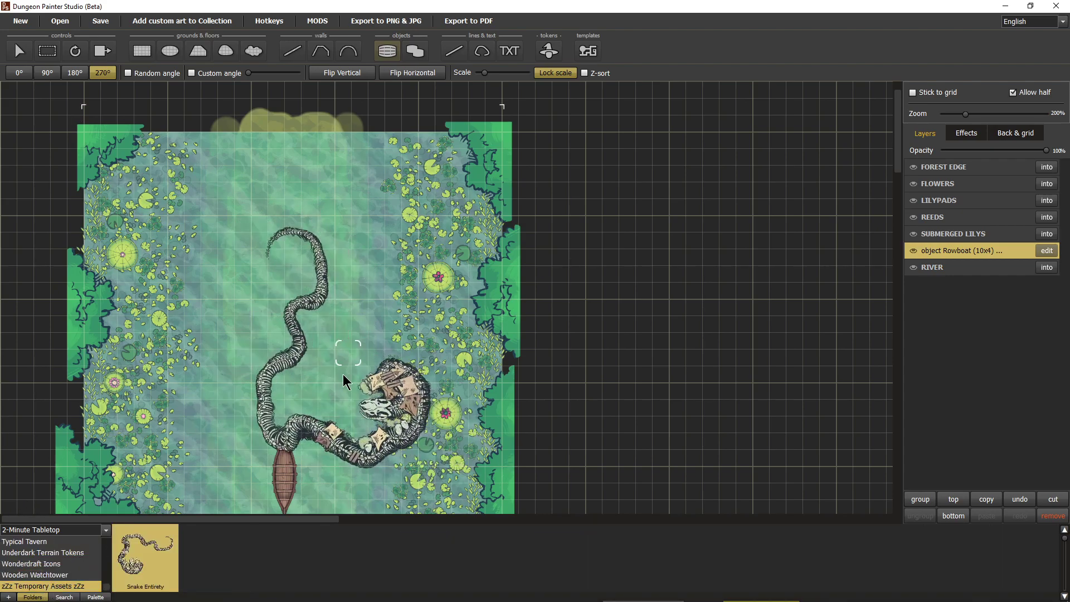
click(63, 575)
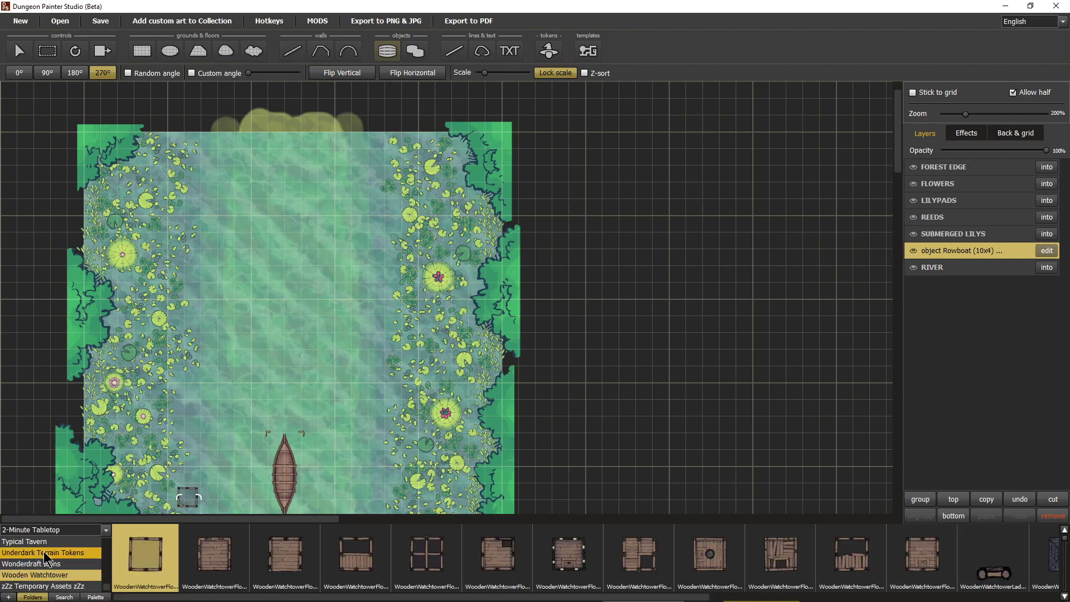
click(42, 549)
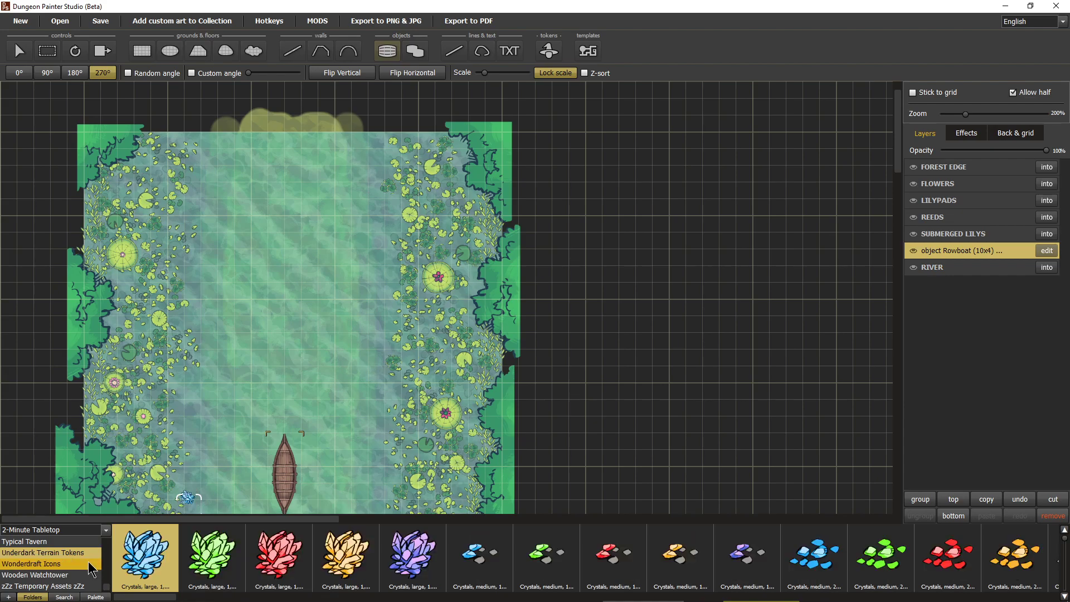
drag(168, 597, 696, 601)
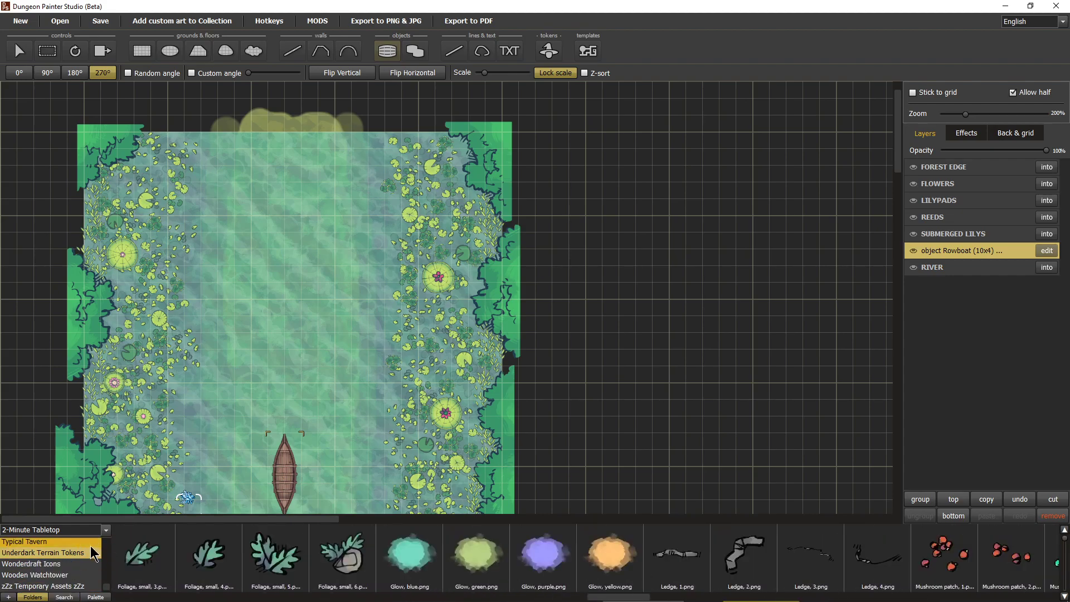
Search the asset library for "barge" and choose the River barge as the object to place
click(64, 597)
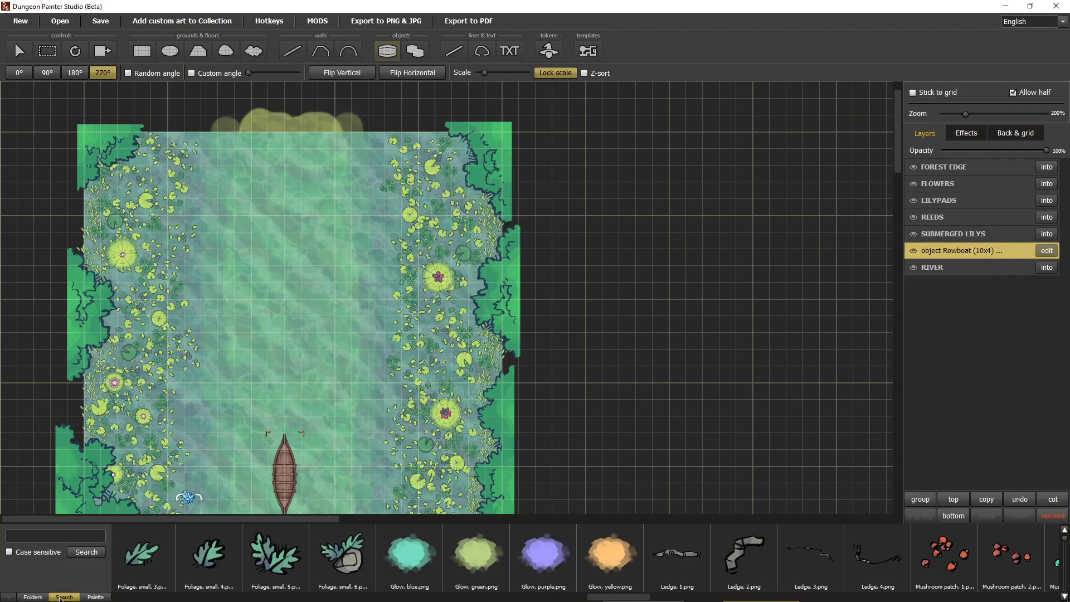
click(52, 536)
key(Return)
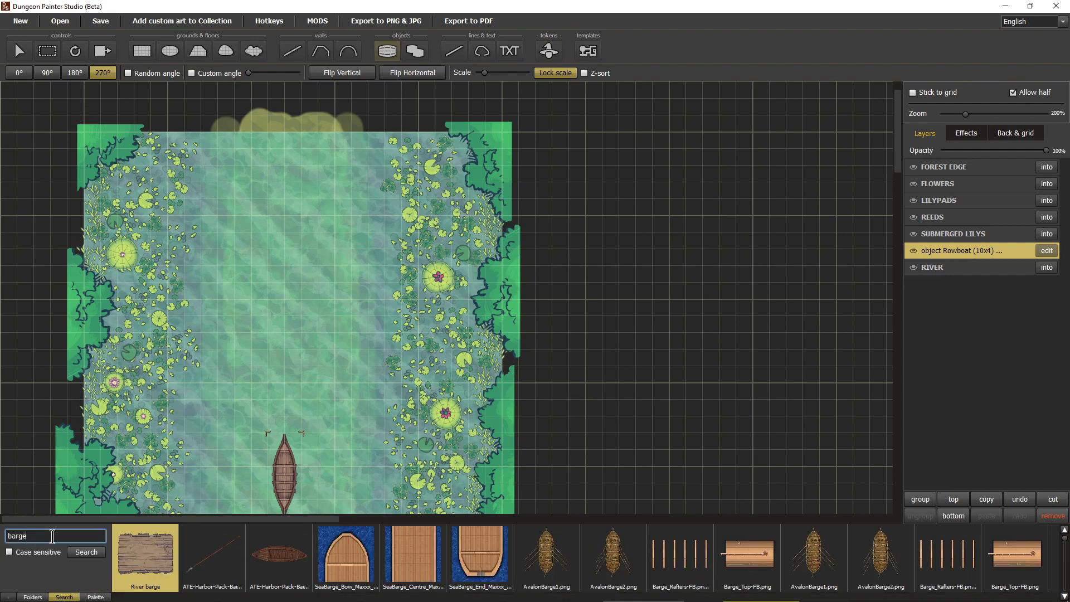
click(165, 555)
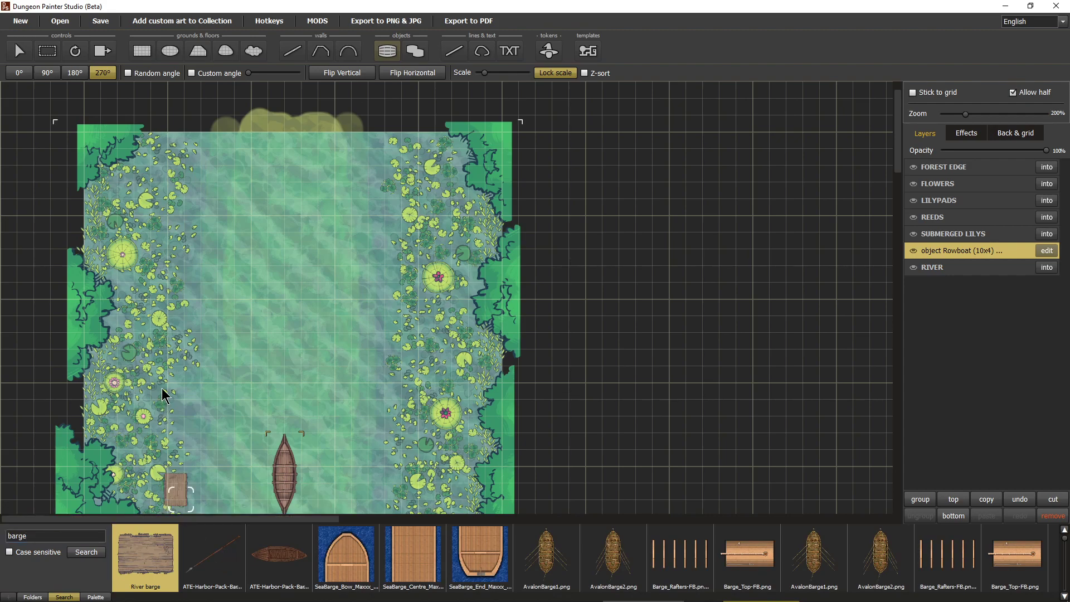
click(135, 494)
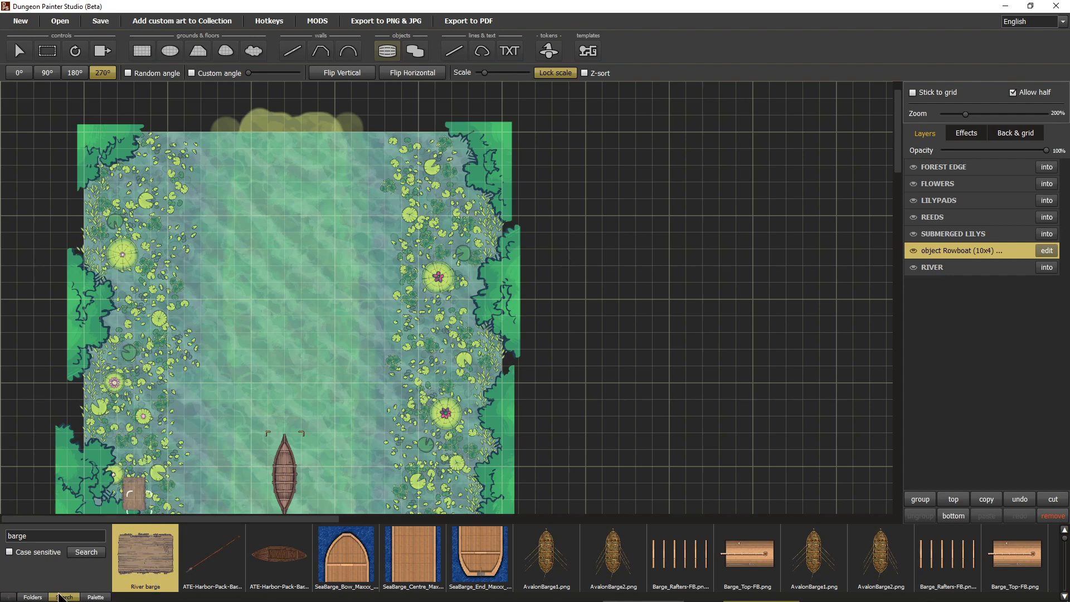
click(31, 597)
click(64, 597)
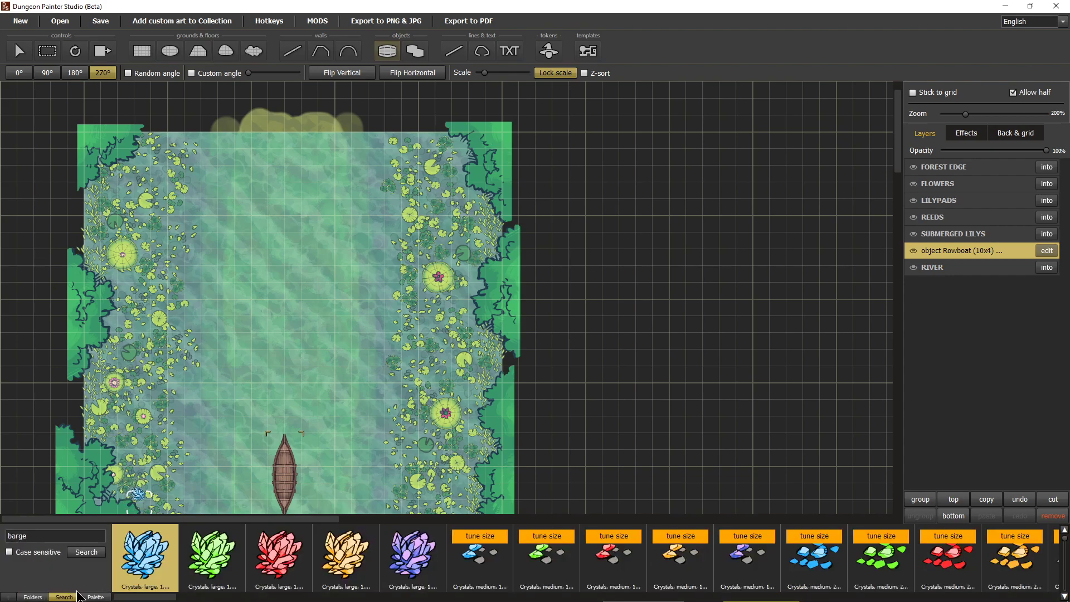
click(89, 552)
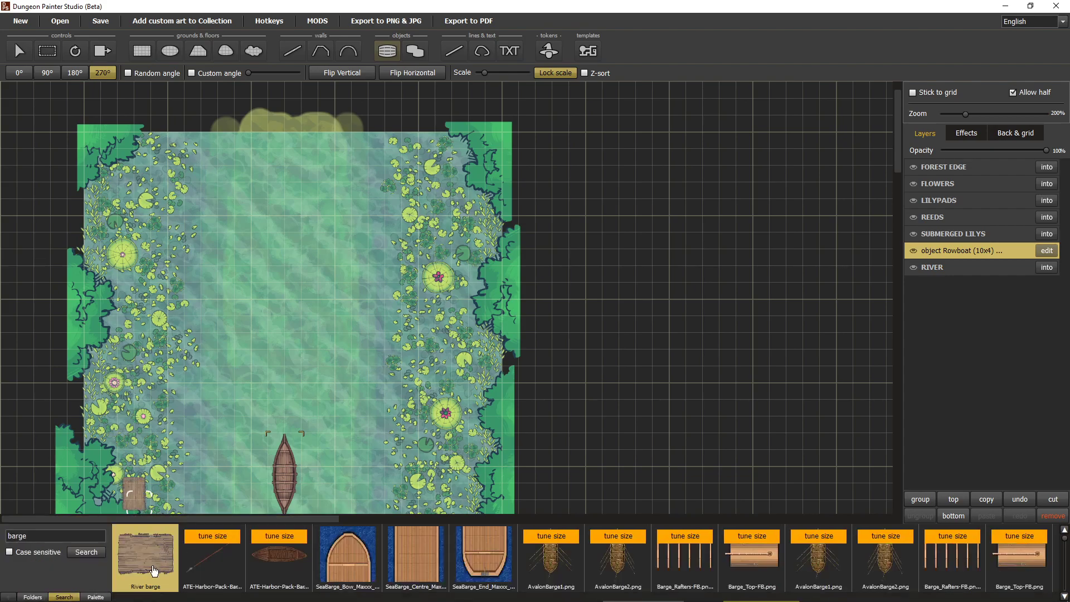
scroll(312, 384, up, 5)
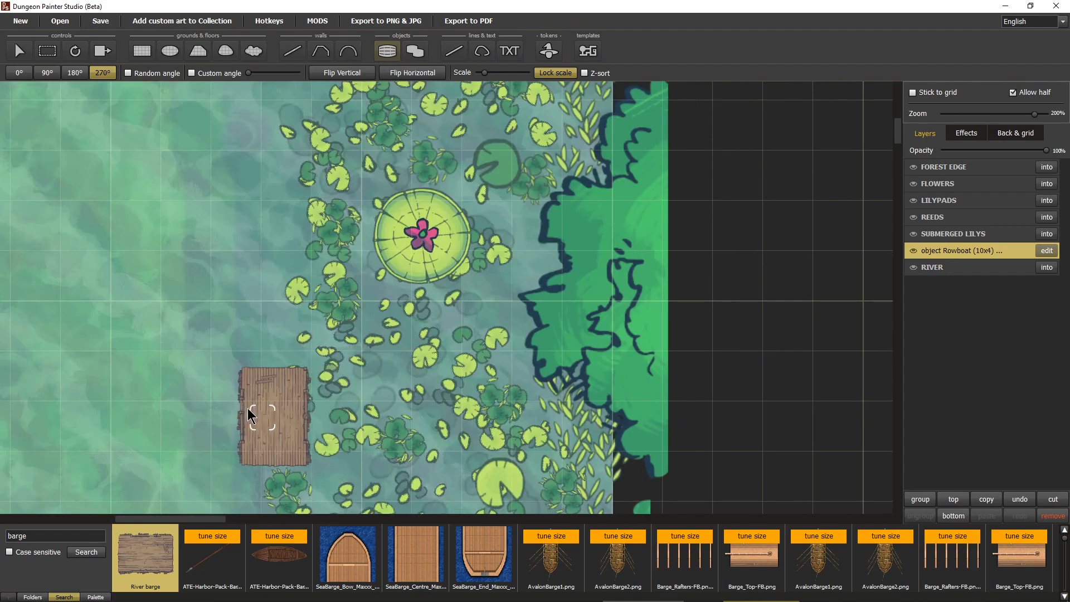
Enlarge the River barge, enable a random angle, and place it in open water near the river's upper end
drag(152, 431, 476, 283)
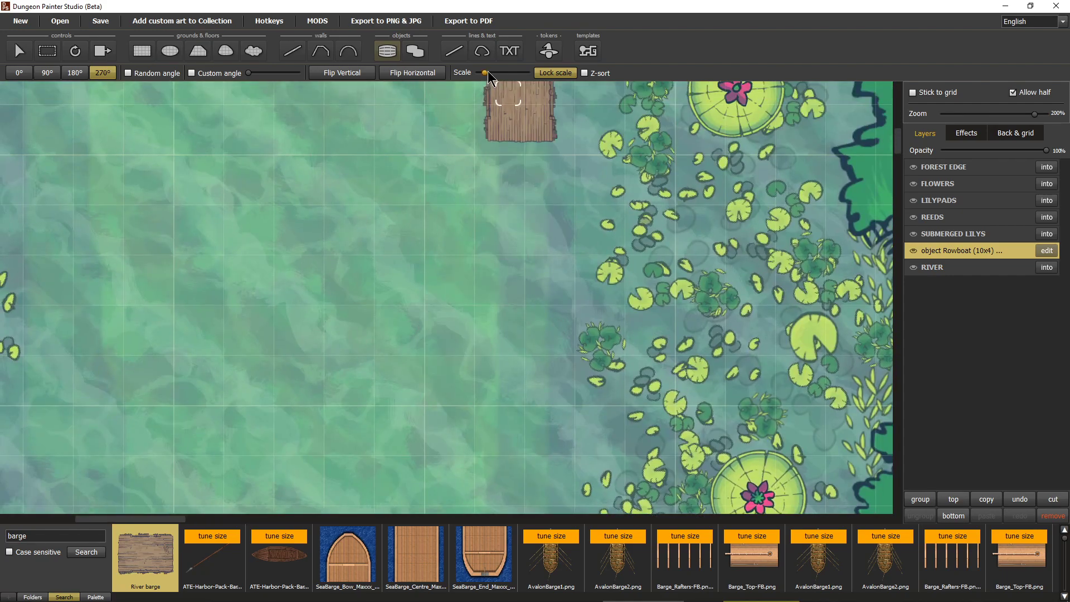
drag(487, 73, 494, 73)
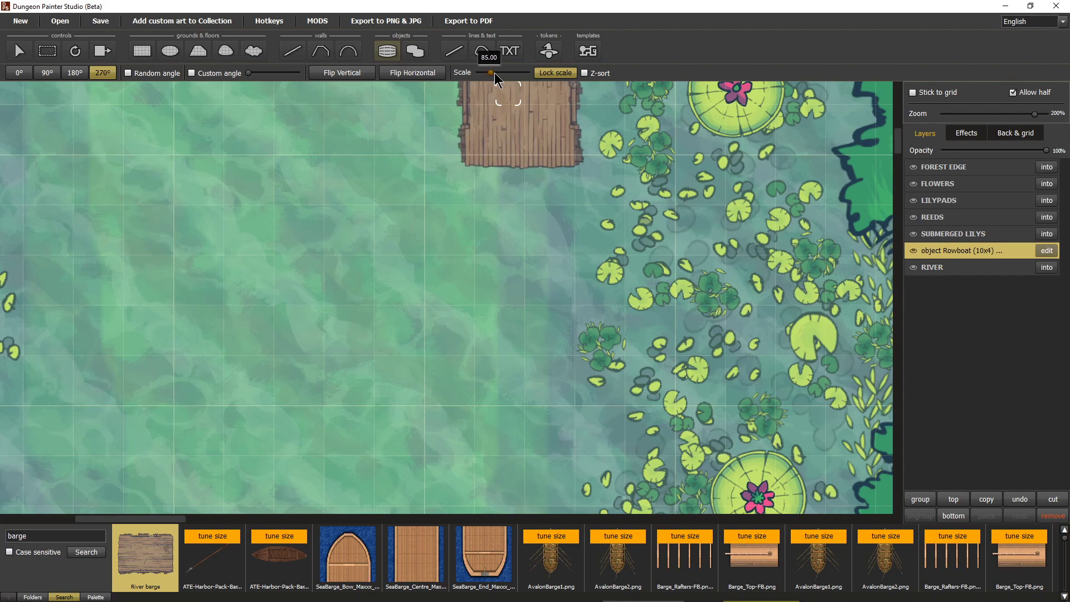
scroll(363, 326, down, 2)
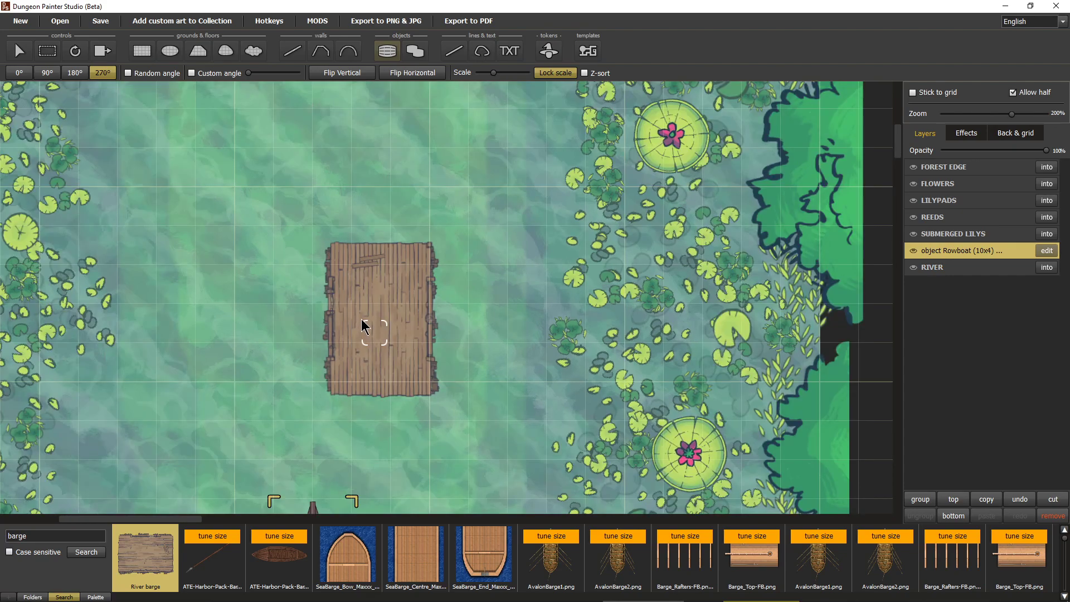
scroll(251, 280, down, 3)
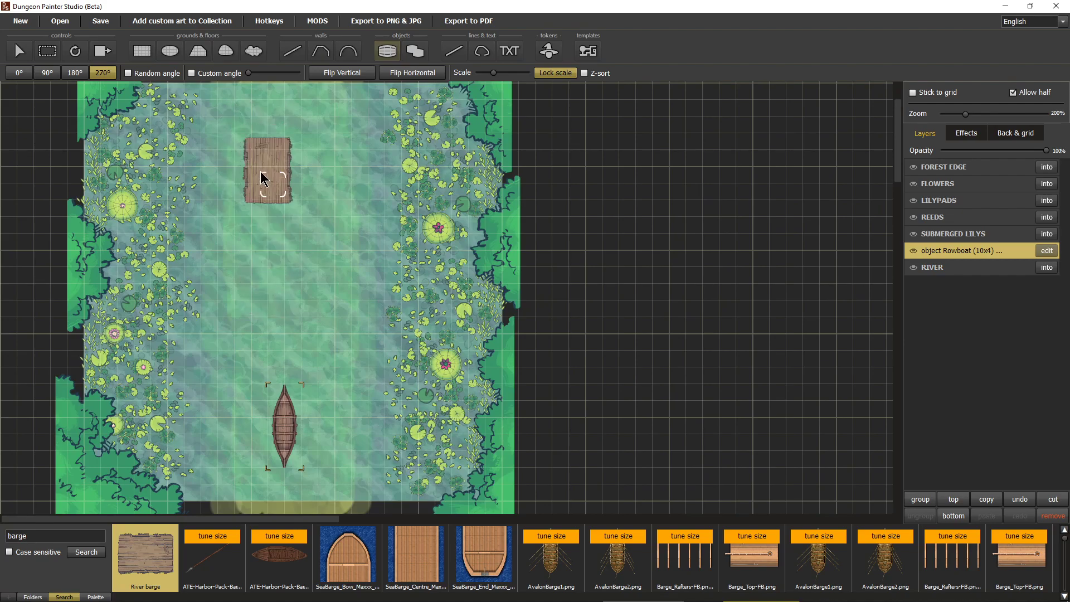
scroll(262, 178, up, 2)
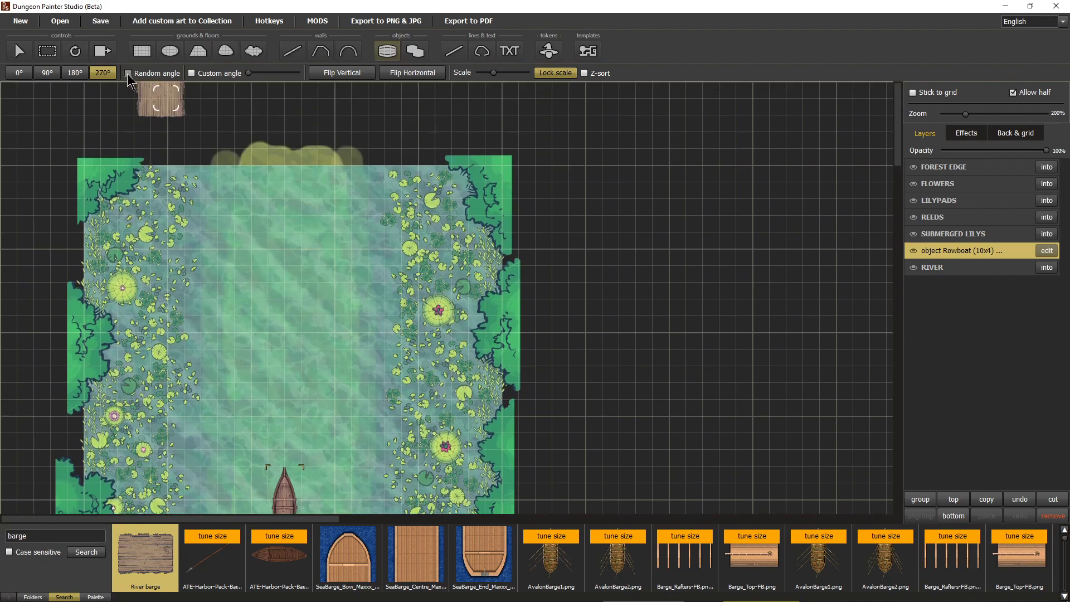
click(128, 73)
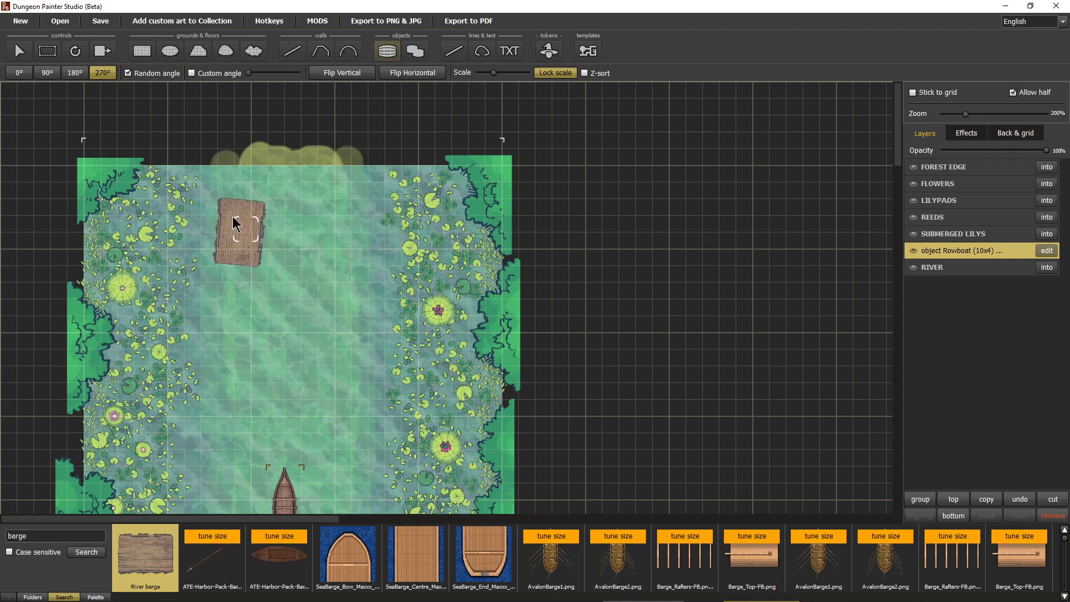
click(234, 224)
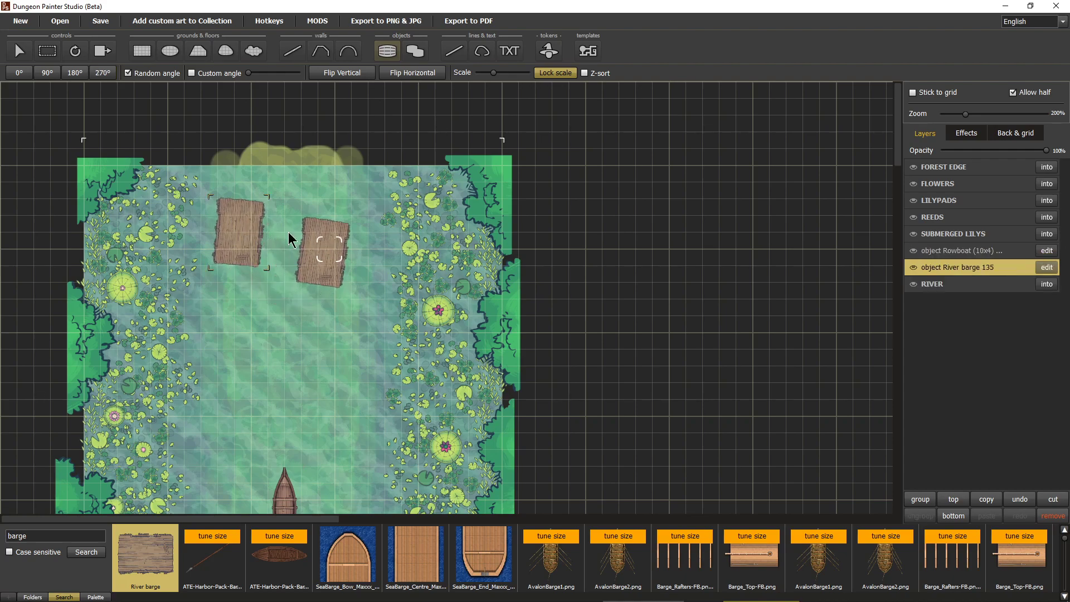
Place a second River barge beside the first one, tilted the opposite way with a custom angle
click(192, 73)
drag(249, 74, 260, 74)
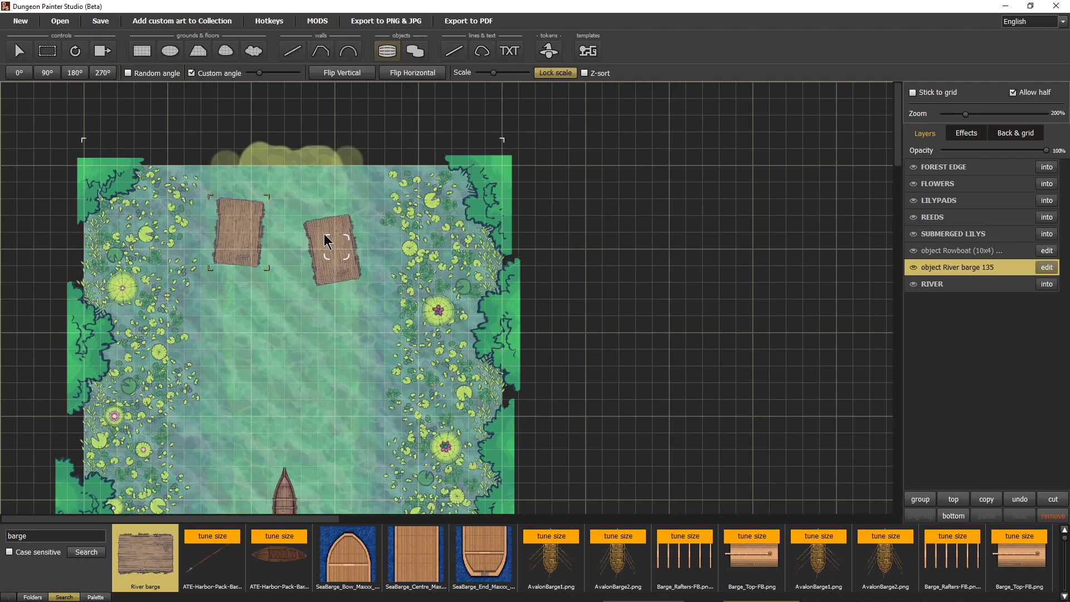
click(325, 241)
scroll(323, 303, down, 3)
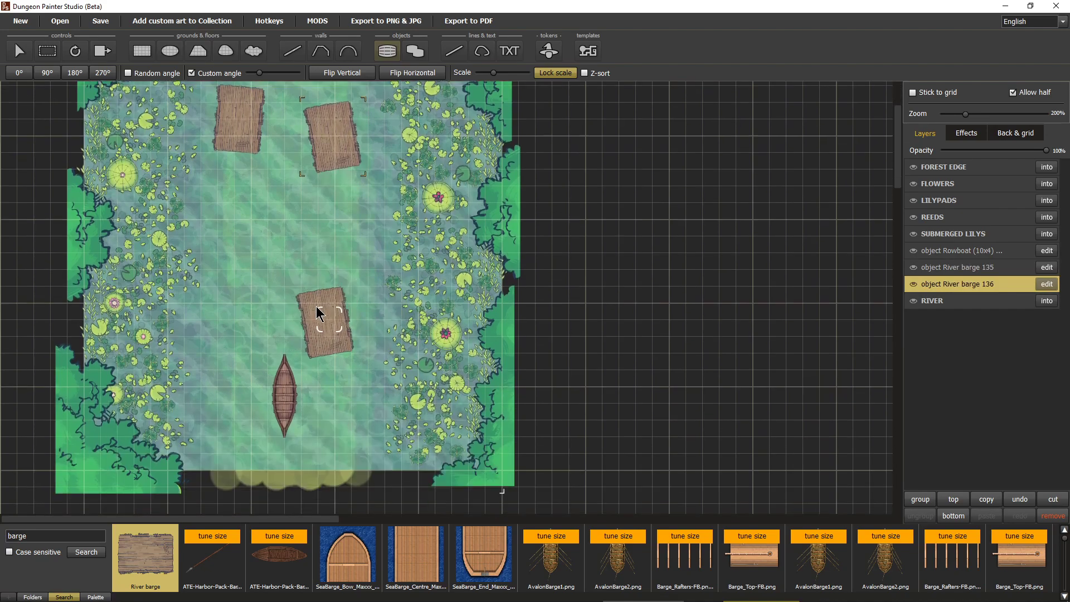
scroll(313, 334, up, 1)
scroll(319, 295, down, 1)
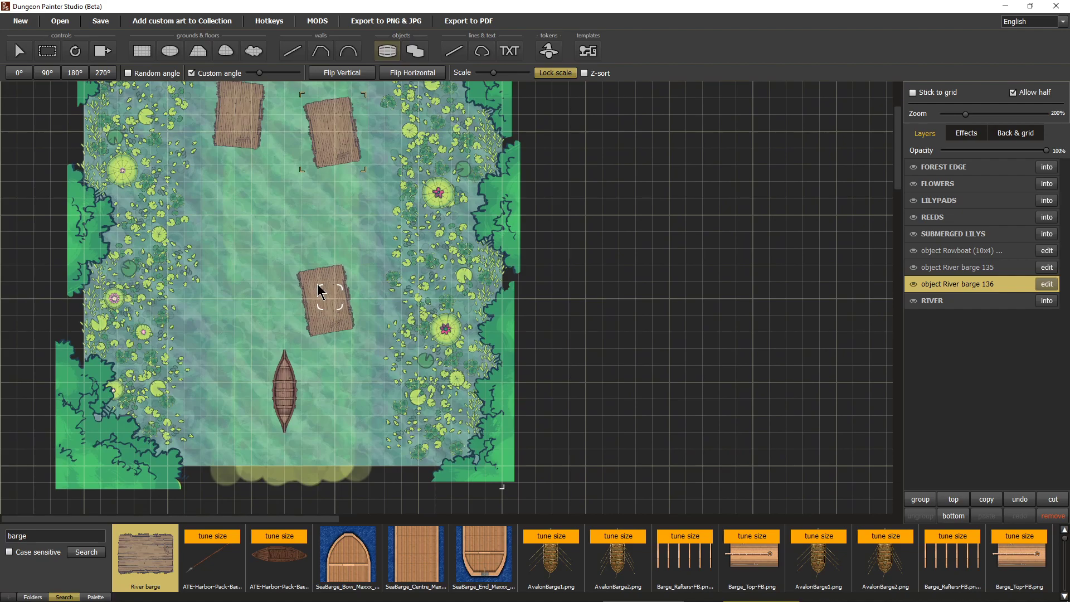
drag(288, 256, 275, 291)
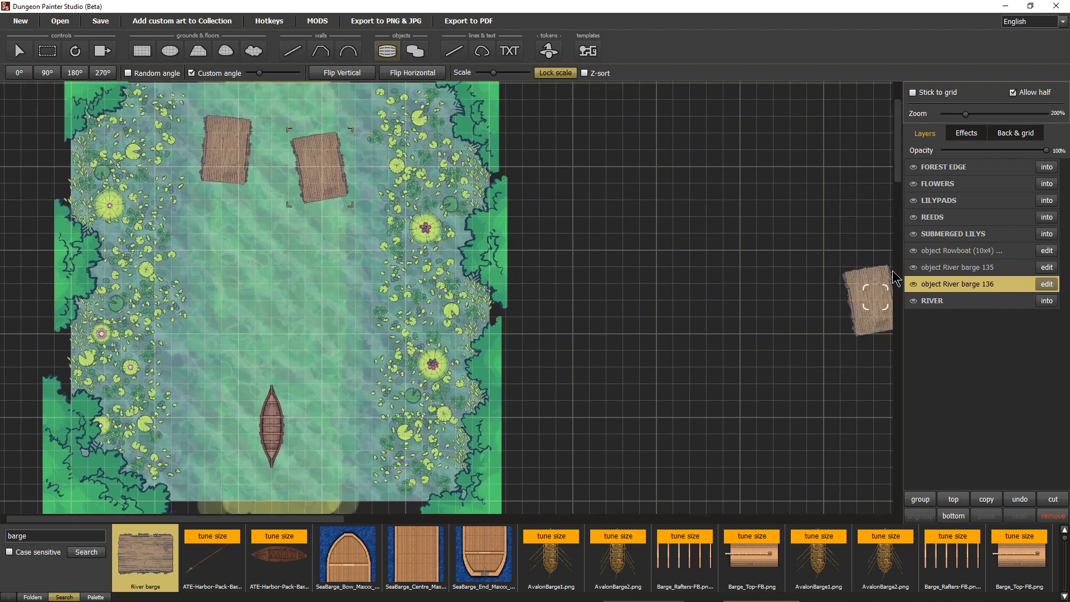
shift+click(947, 252)
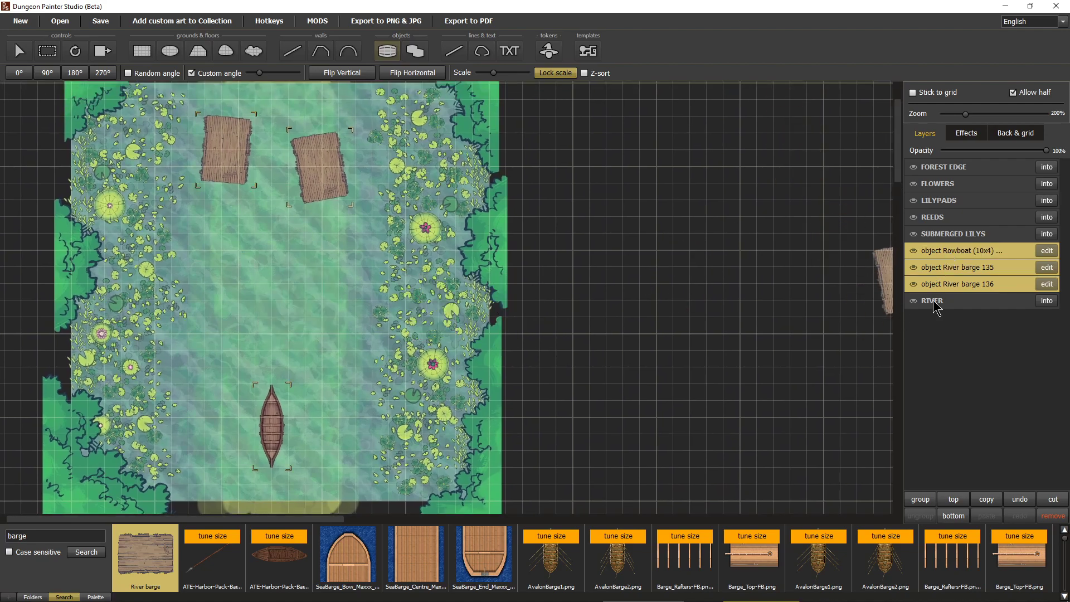
click(922, 500)
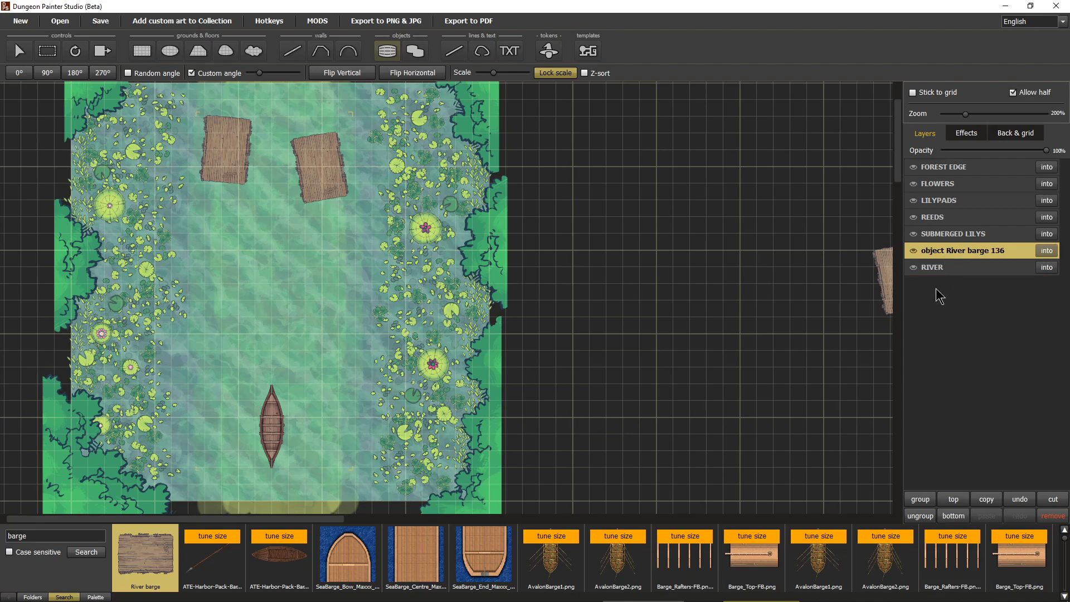
click(920, 515)
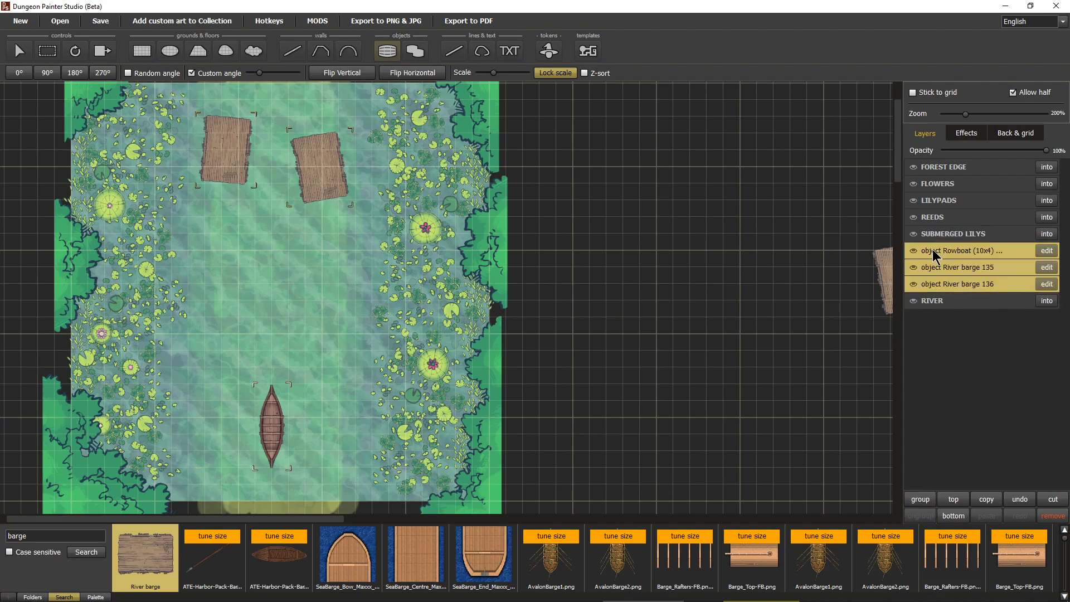
click(943, 255)
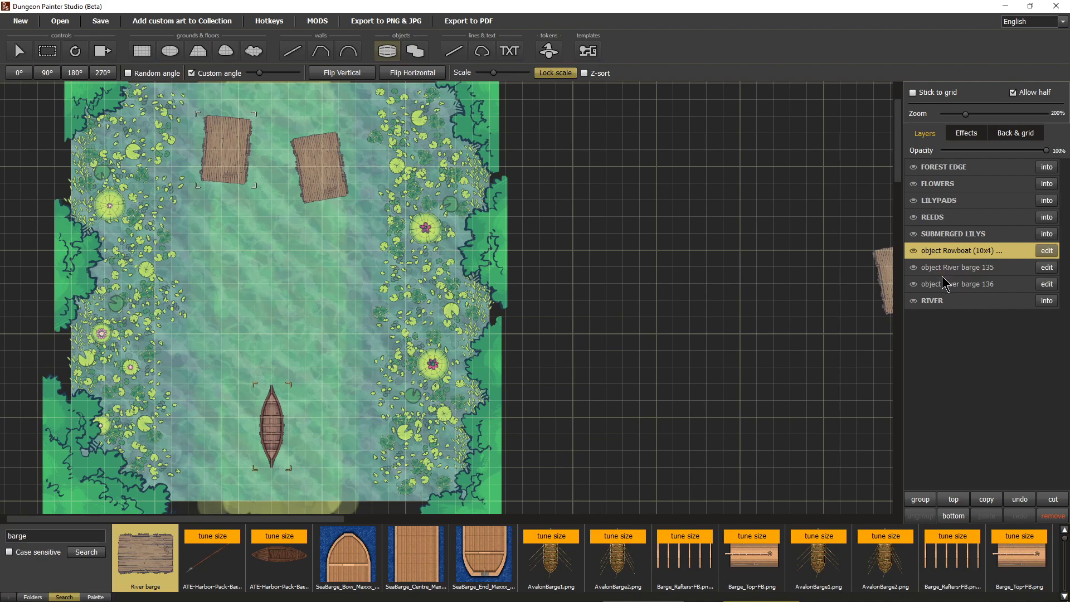
Group the two river barge objects and rename the group BARGES
click(944, 271)
shift+click(945, 282)
click(920, 500)
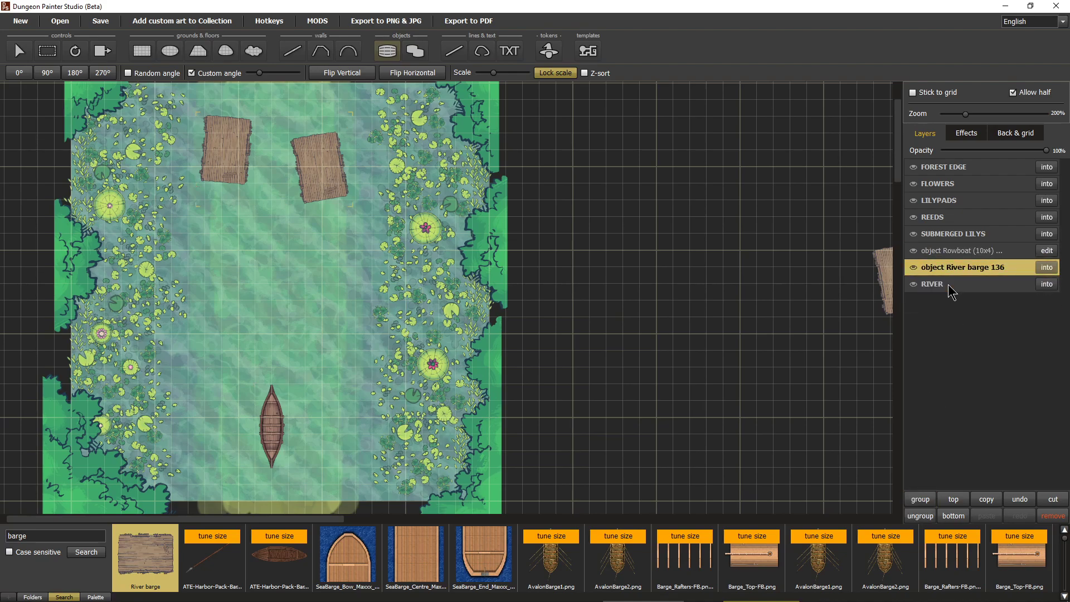
double_click(944, 269)
text(BARGES)
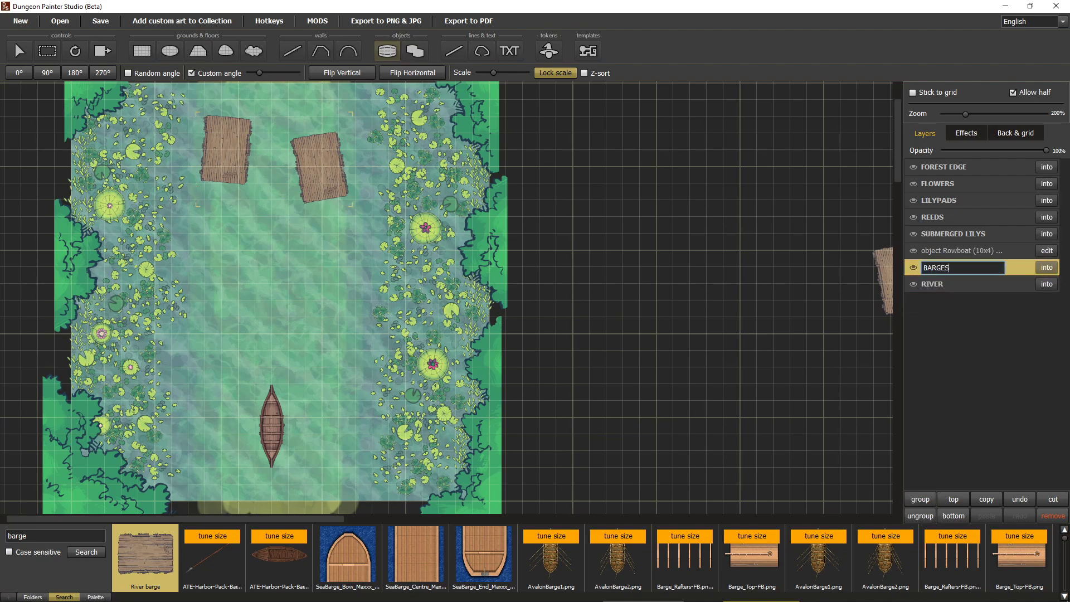
key(Return)
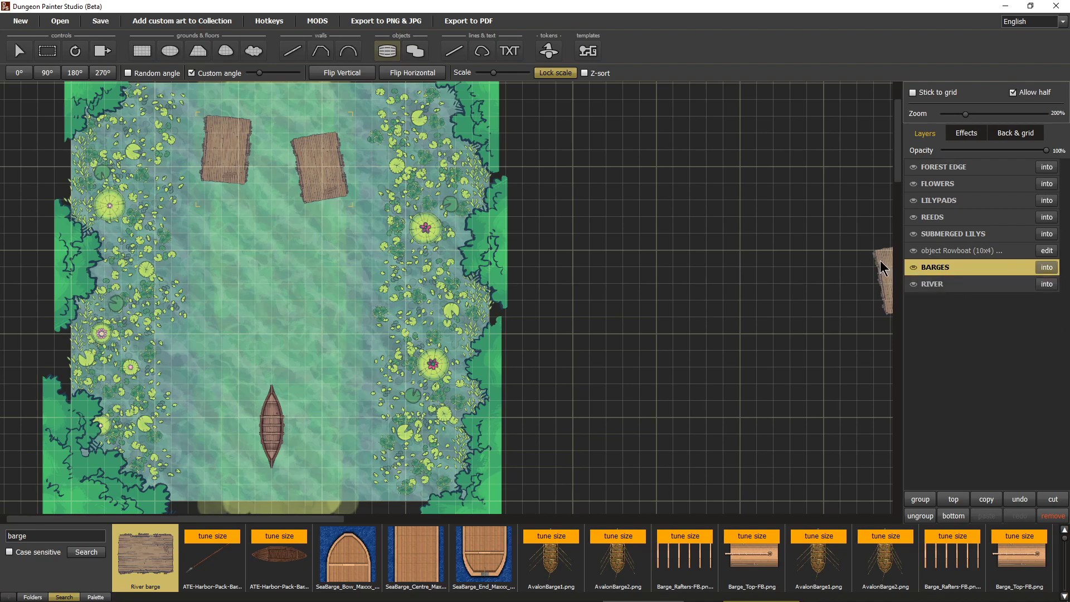
Temporarily hide the rowboat object and the BARGES group to view the empty river, and show both again
click(914, 251)
click(913, 268)
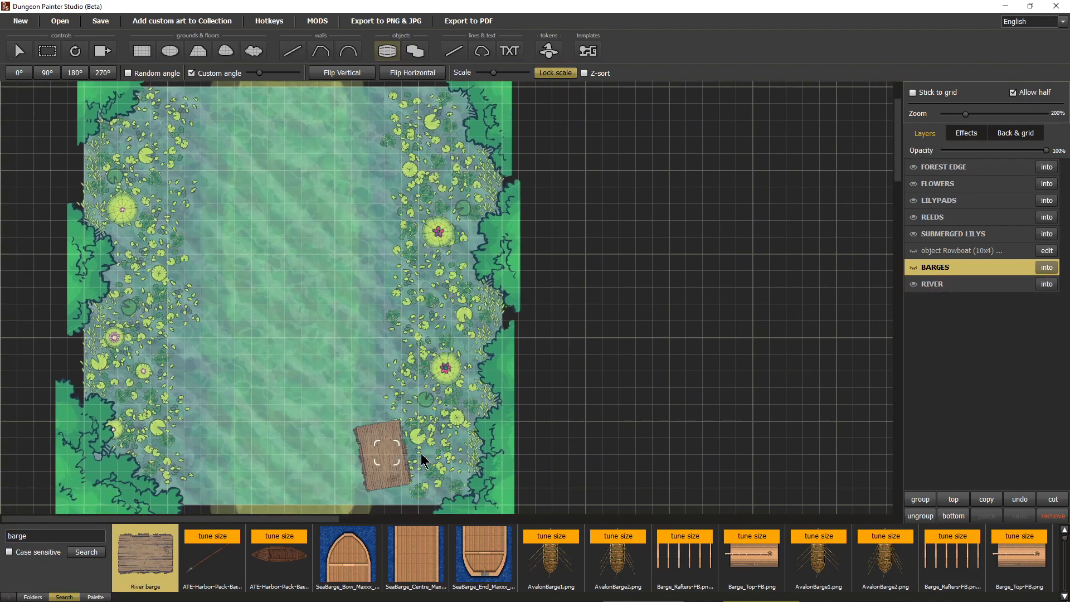
drag(346, 194, 426, 356)
drag(759, 175, 912, 270)
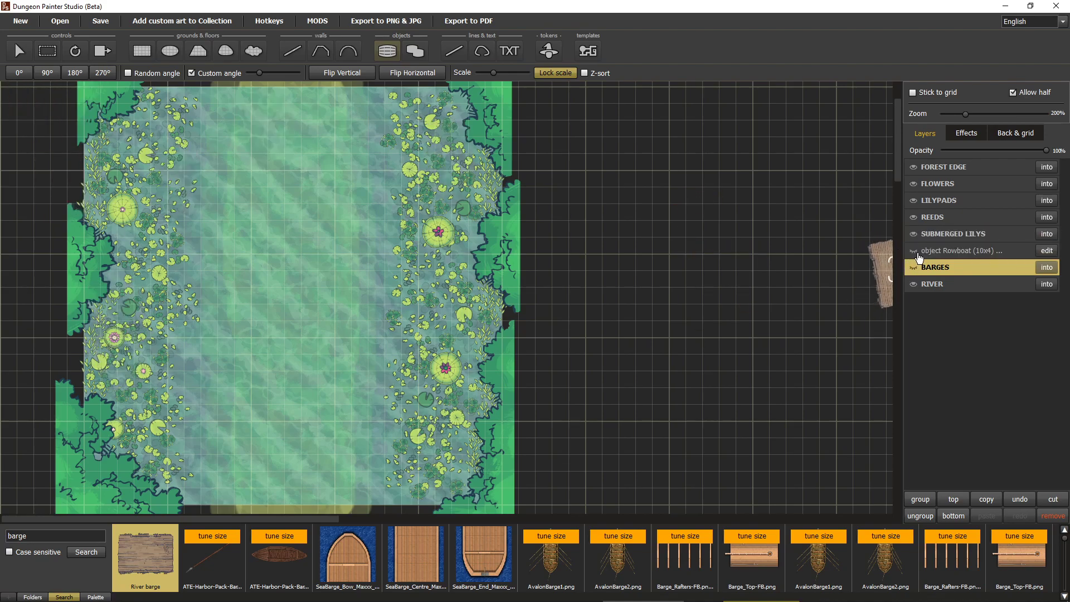
click(919, 256)
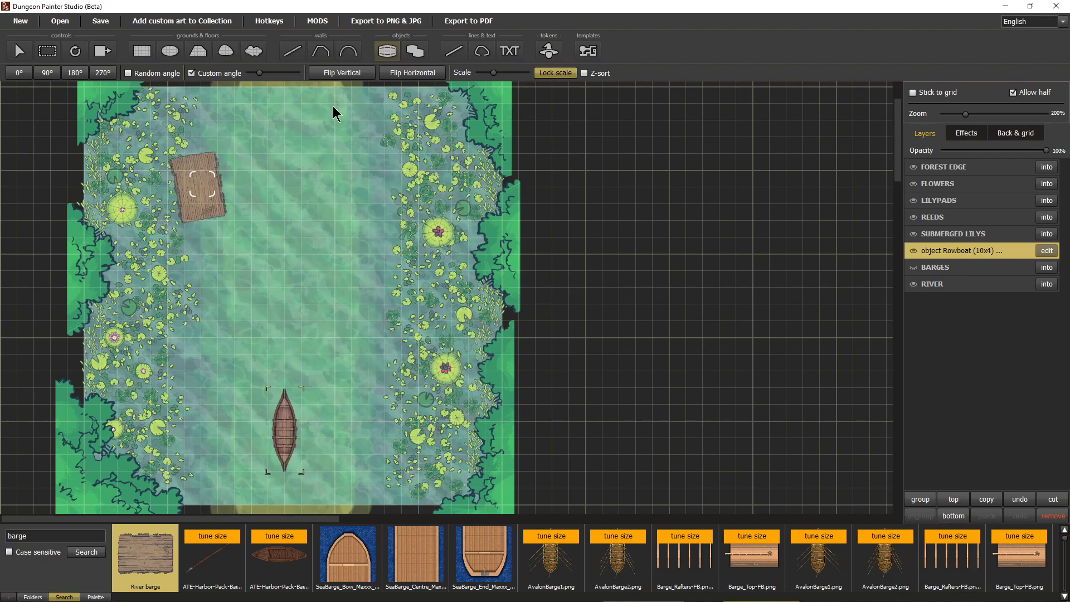
click(914, 270)
click(914, 269)
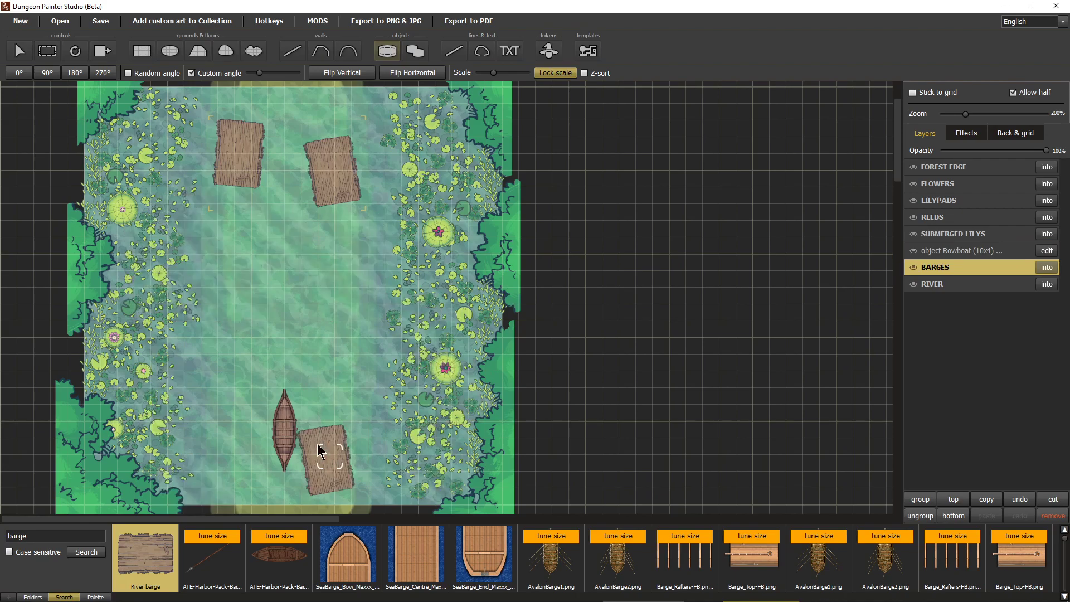
scroll(312, 334, up, 3)
scroll(340, 329, down, 4)
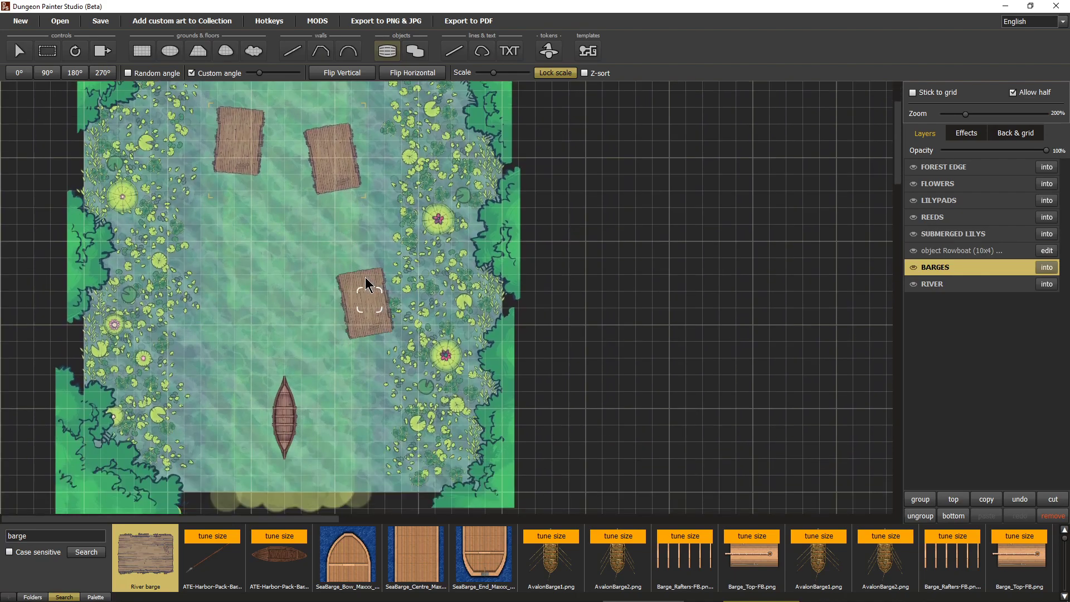
scroll(246, 375, up, 3)
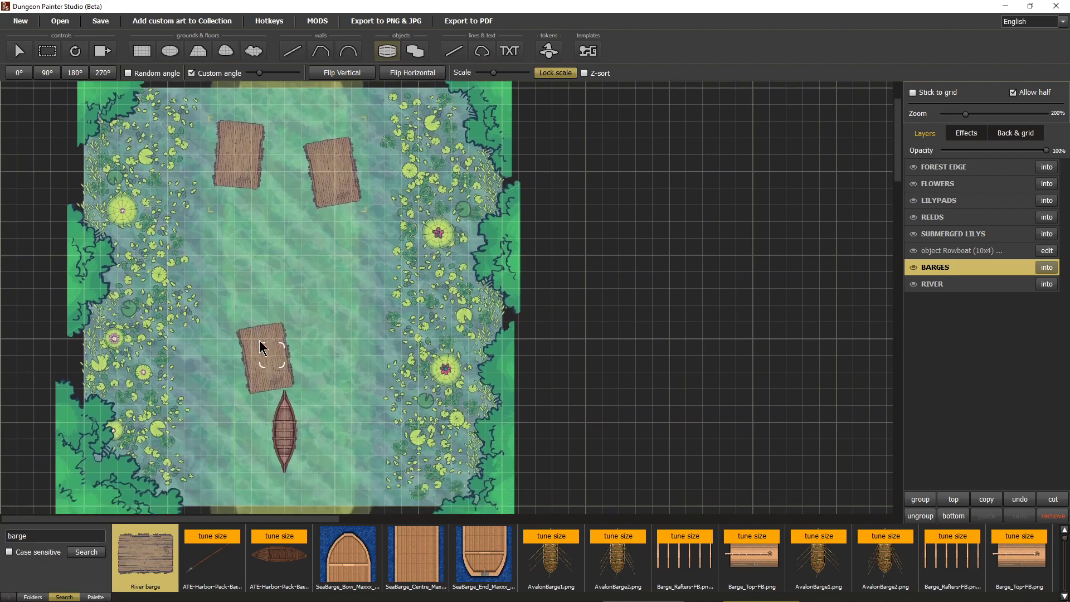
scroll(261, 343, down, 4)
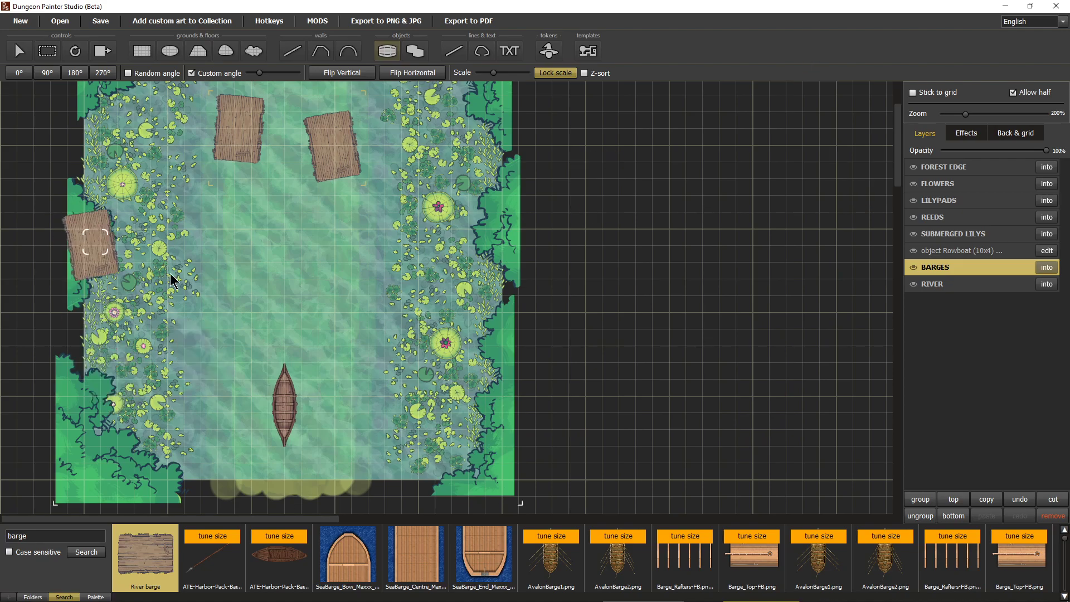
With the rowboat layer selected, choose the wall handrail pillar from the 2-Minute Tabletop ! Furniture folder as the object to place
click(934, 250)
drag(449, 300, 504, 329)
drag(457, 372, 539, 305)
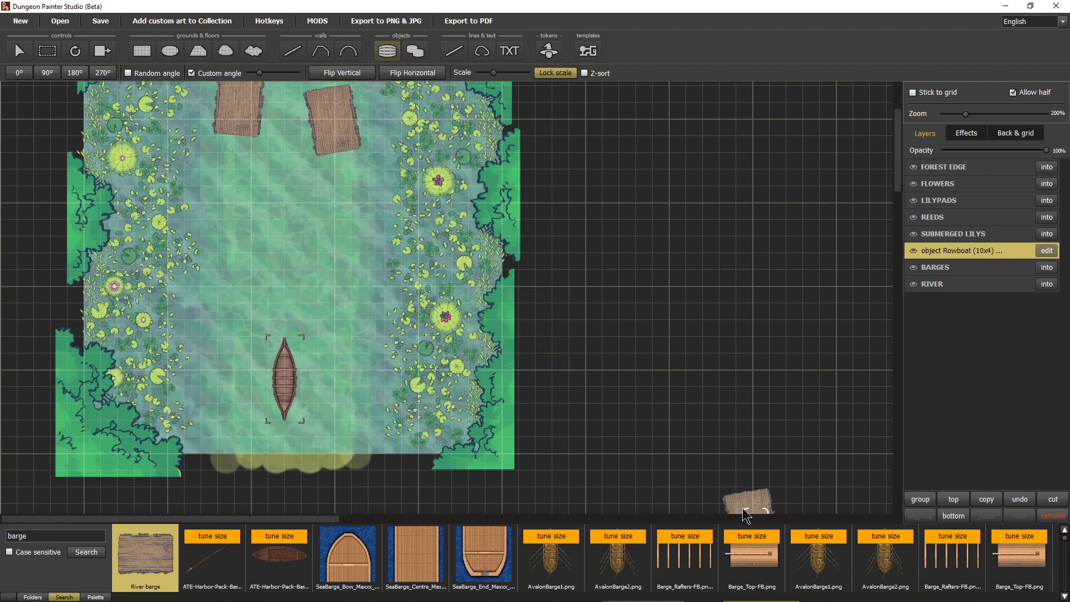
click(32, 597)
scroll(96, 557, down, 4)
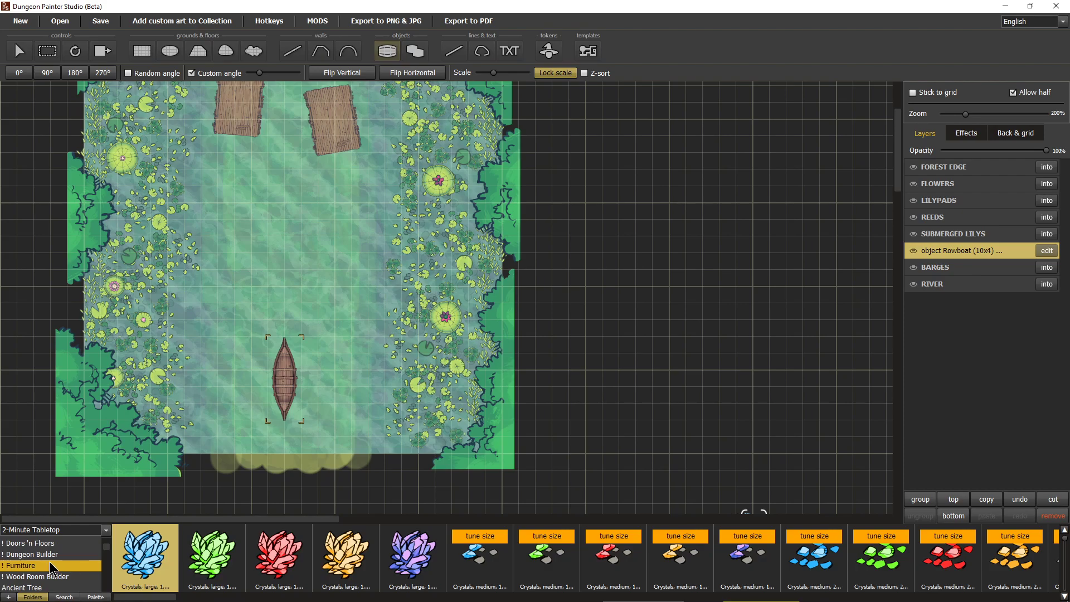
click(49, 560)
drag(145, 597, 763, 601)
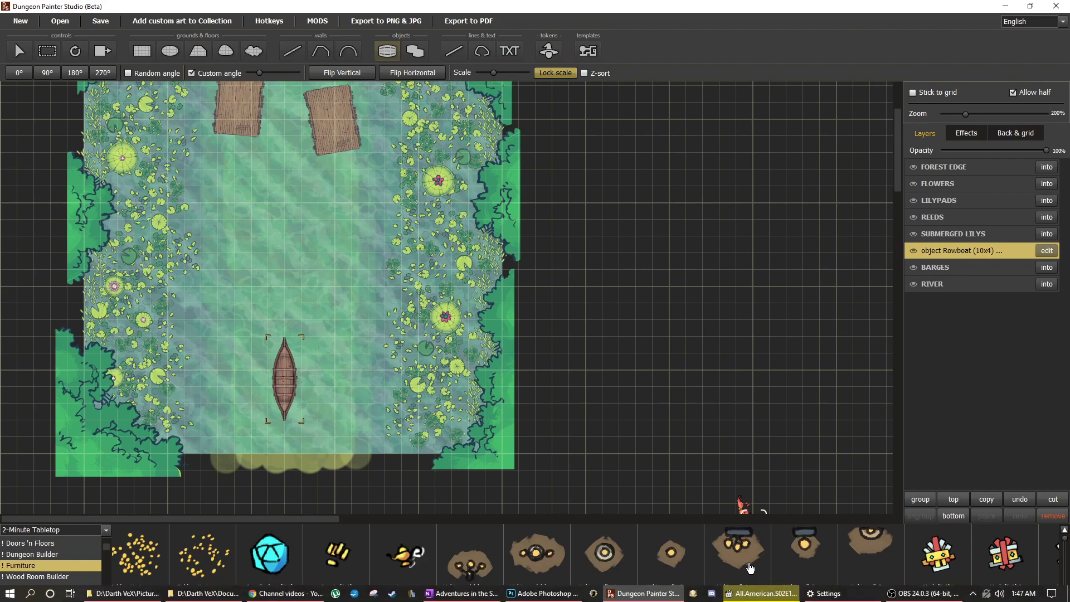
drag(750, 599, 1025, 596)
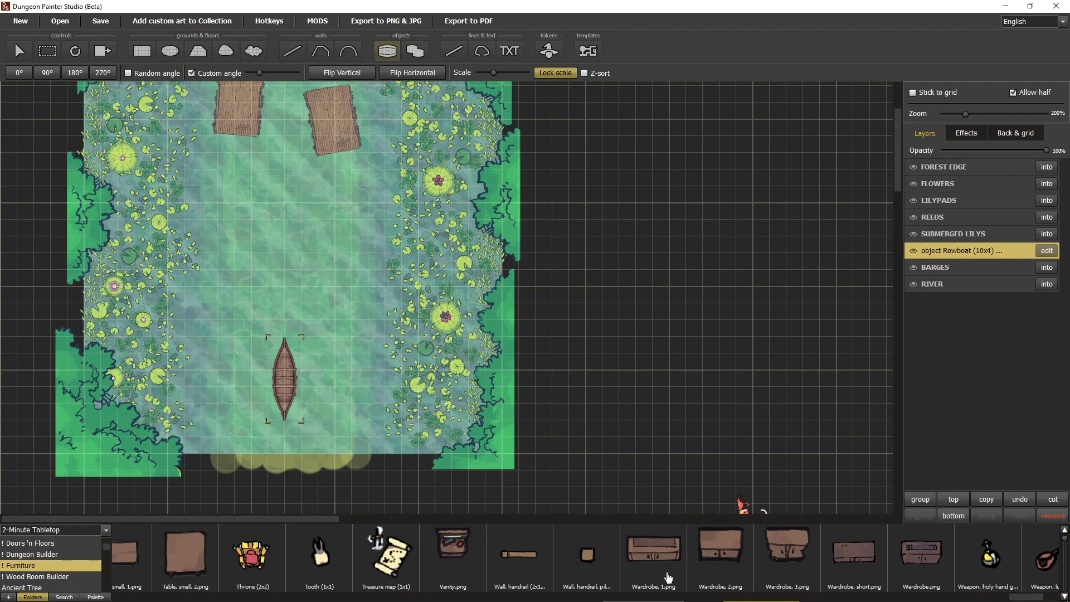
click(588, 557)
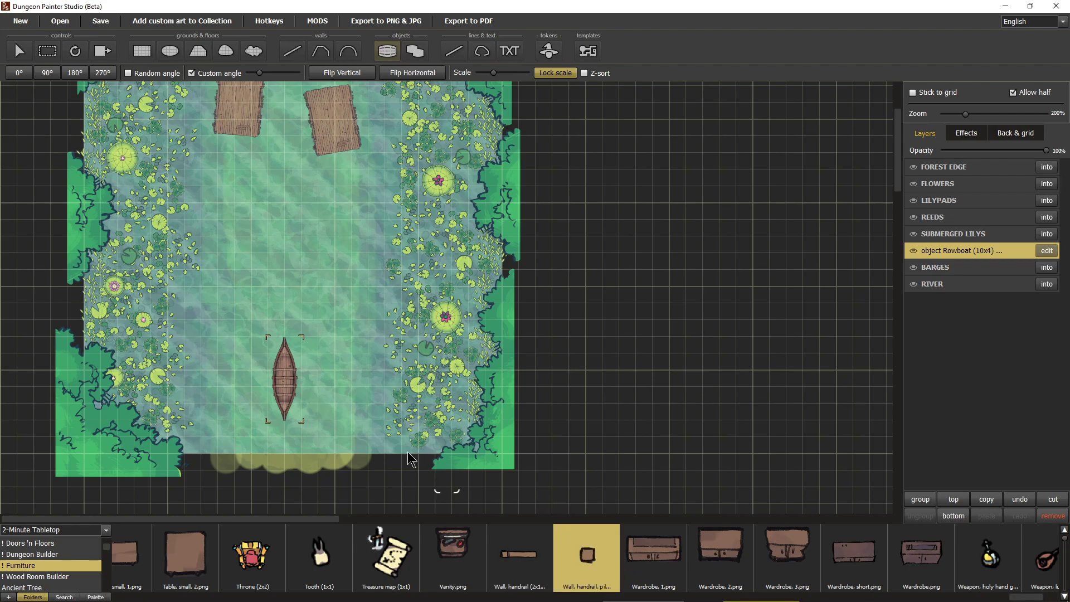
Set the handrail pillar to 0° and a smaller scale, and place it at the rowboat's bow
scroll(252, 383, up, 4)
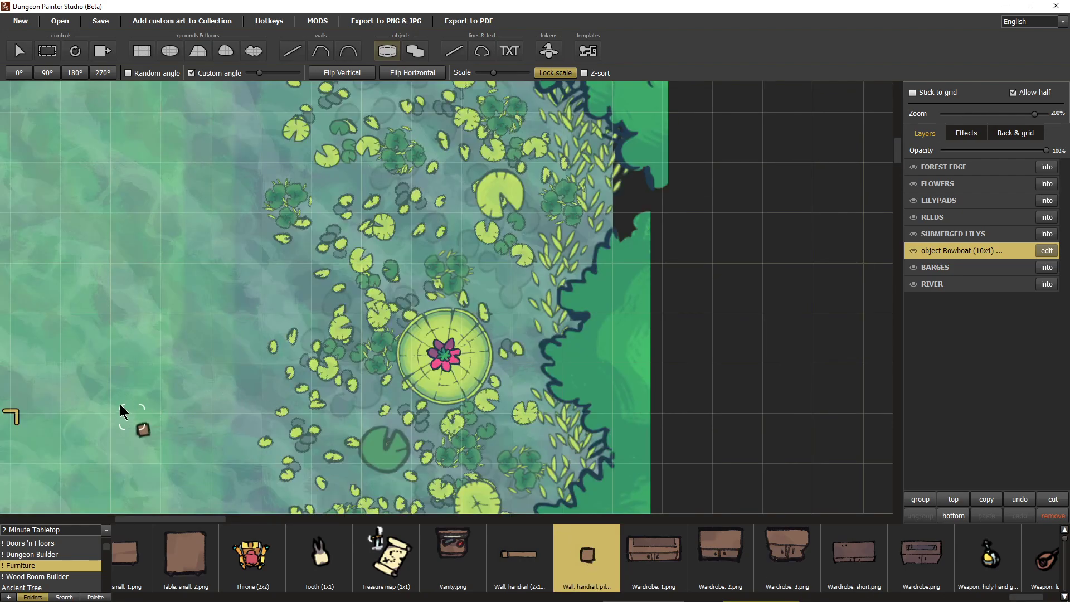
scroll(445, 397, up, 2)
key(r)
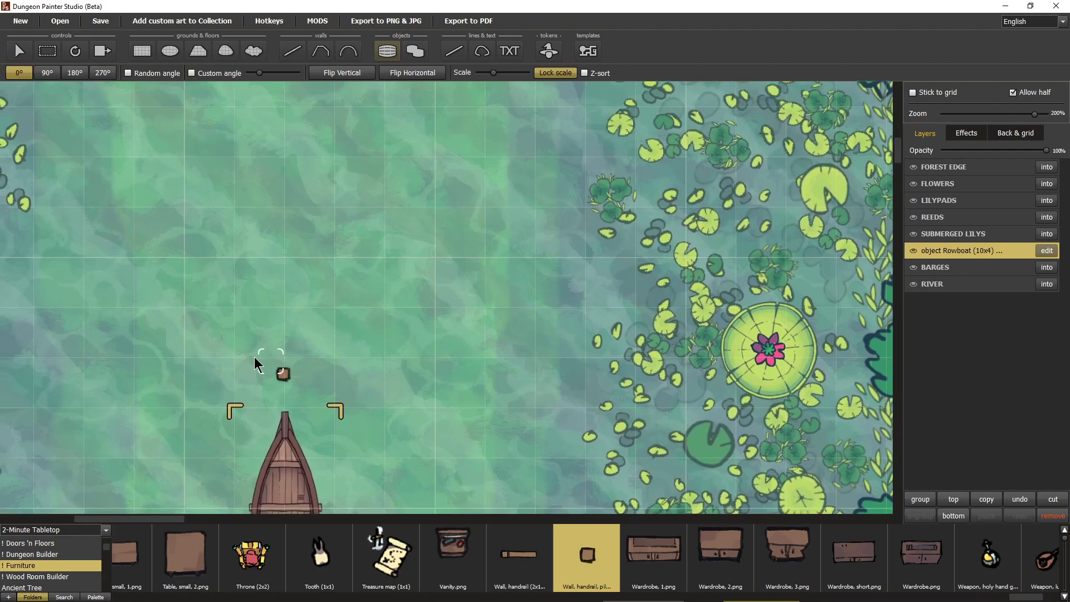
drag(264, 376, 301, 258)
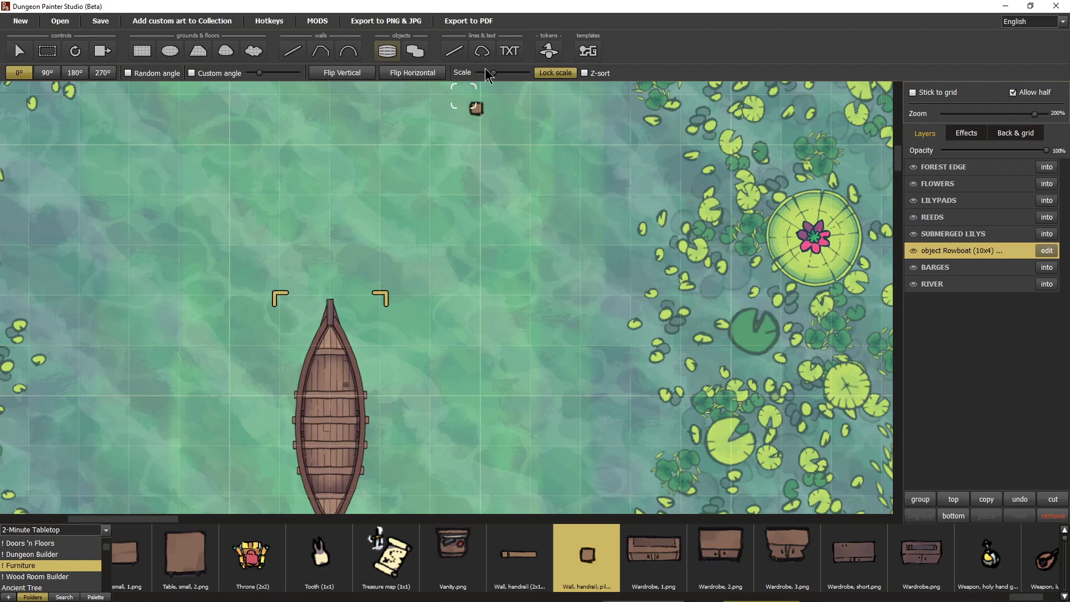
drag(493, 73, 485, 77)
click(308, 286)
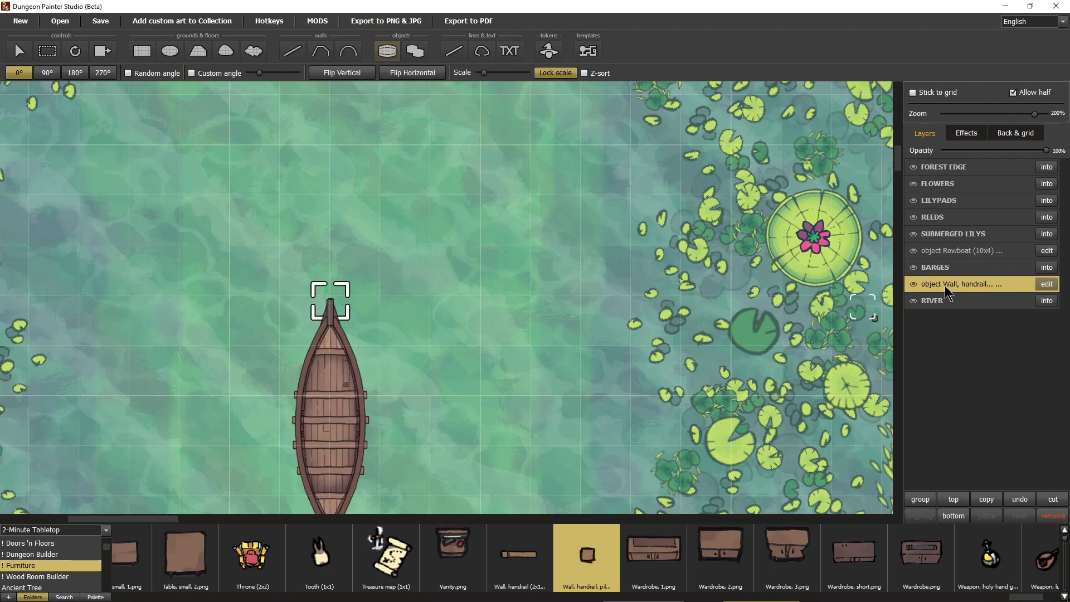
Move the handrail pillar, the rowboat and the BARGES group together to the top of the layer order, above FOREST EDGE
ctrl+click(958, 256)
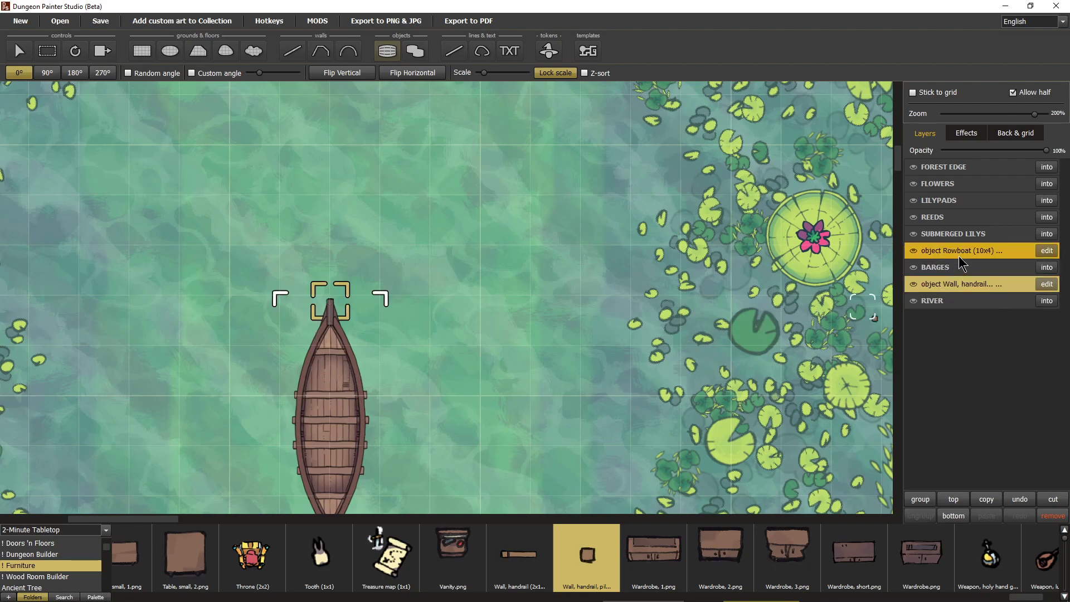
ctrl+click(954, 267)
drag(956, 255, 964, 165)
drag(313, 432, 332, 325)
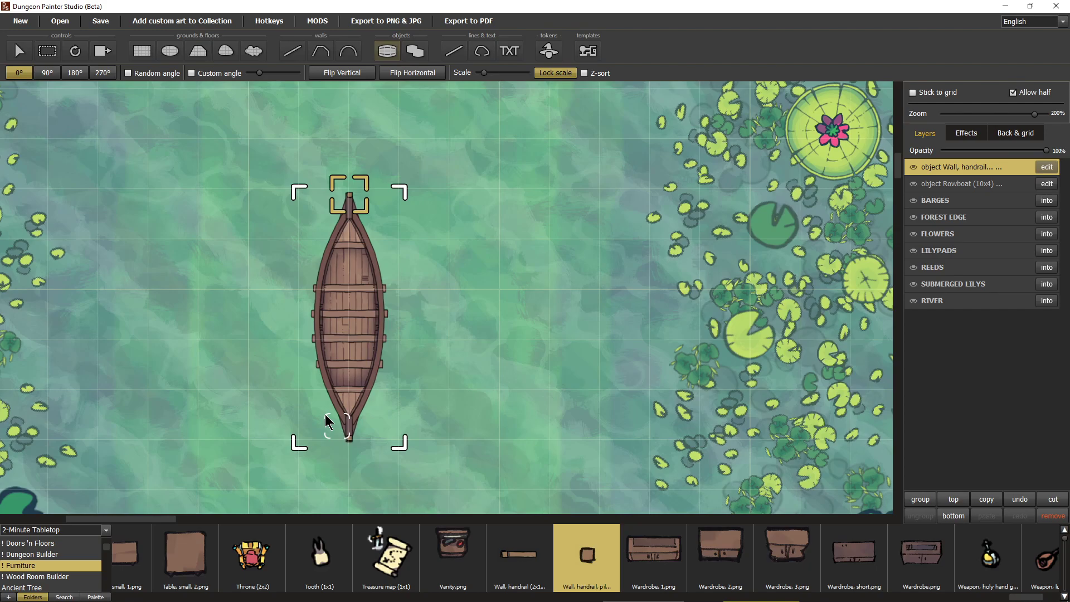
Place a small handrail pillar on each of the two lower corners of both river barges
drag(395, 266, 499, 494)
drag(518, 150, 531, 440)
drag(490, 215, 494, 407)
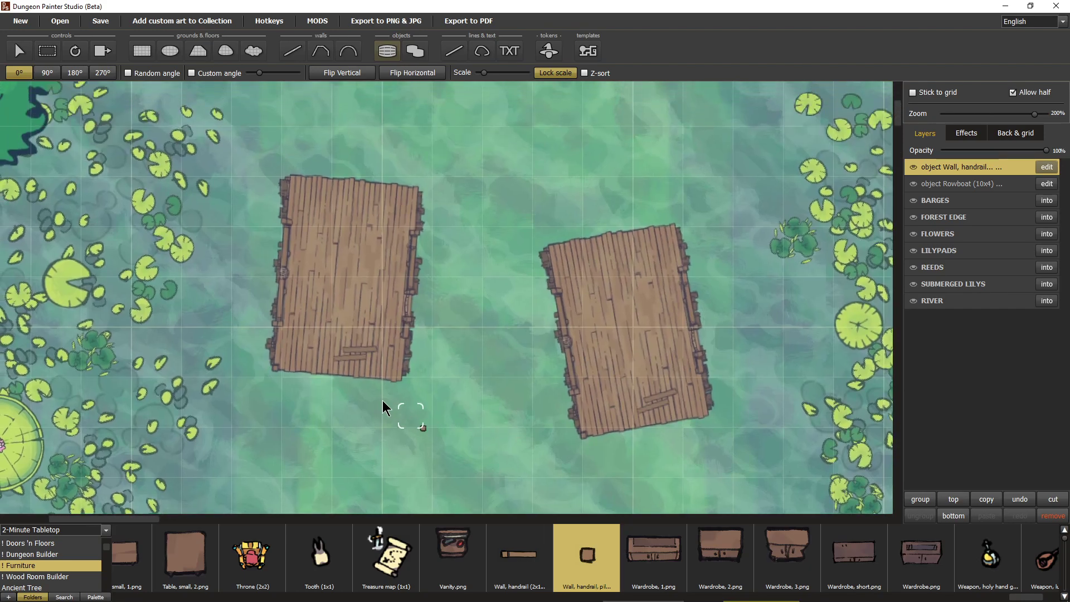
click(252, 351)
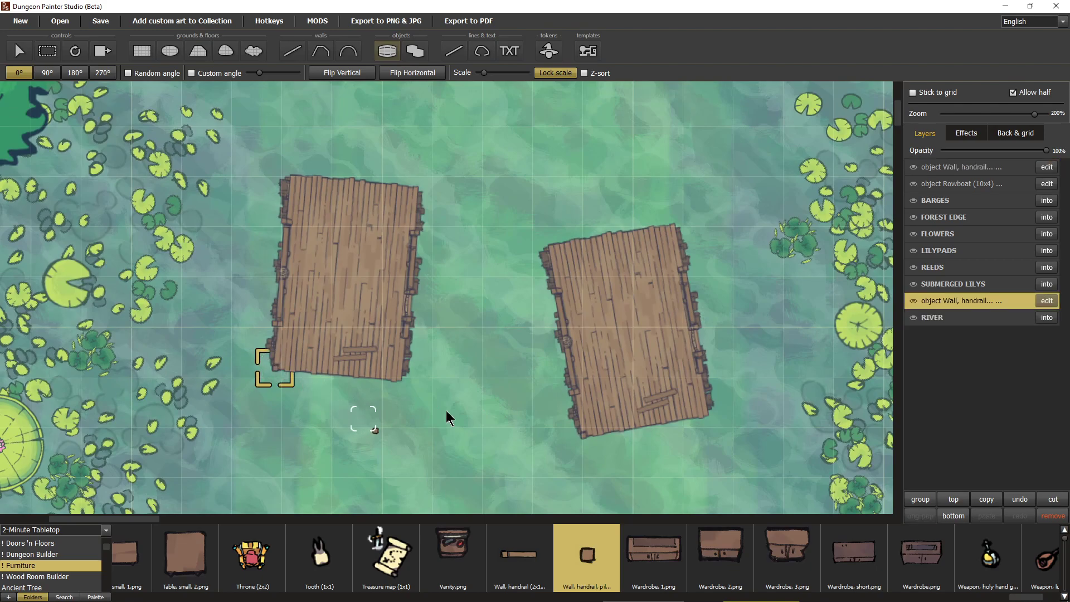
click(374, 356)
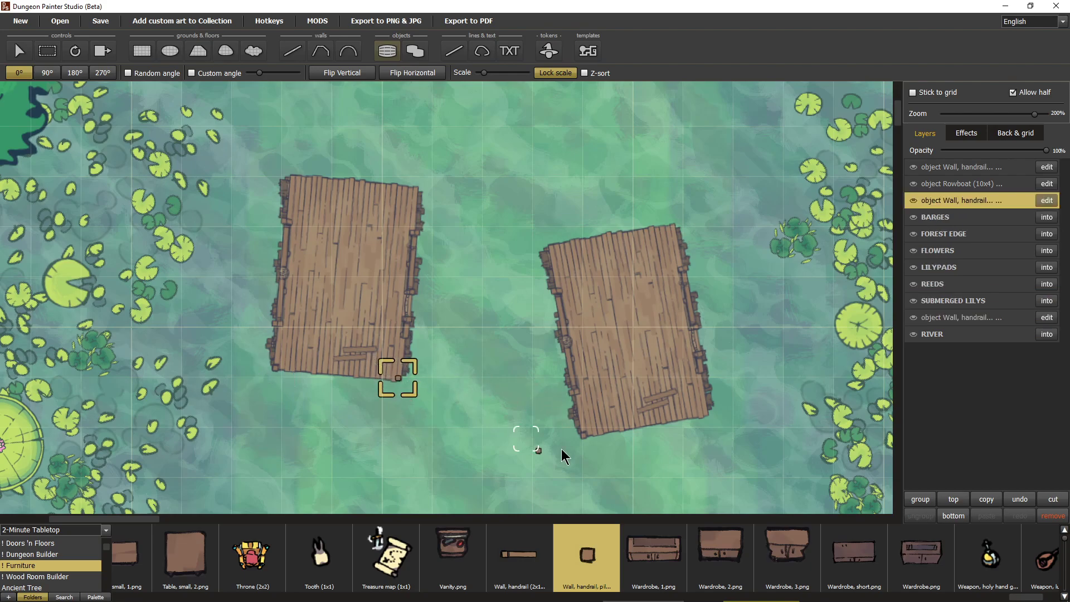
click(559, 411)
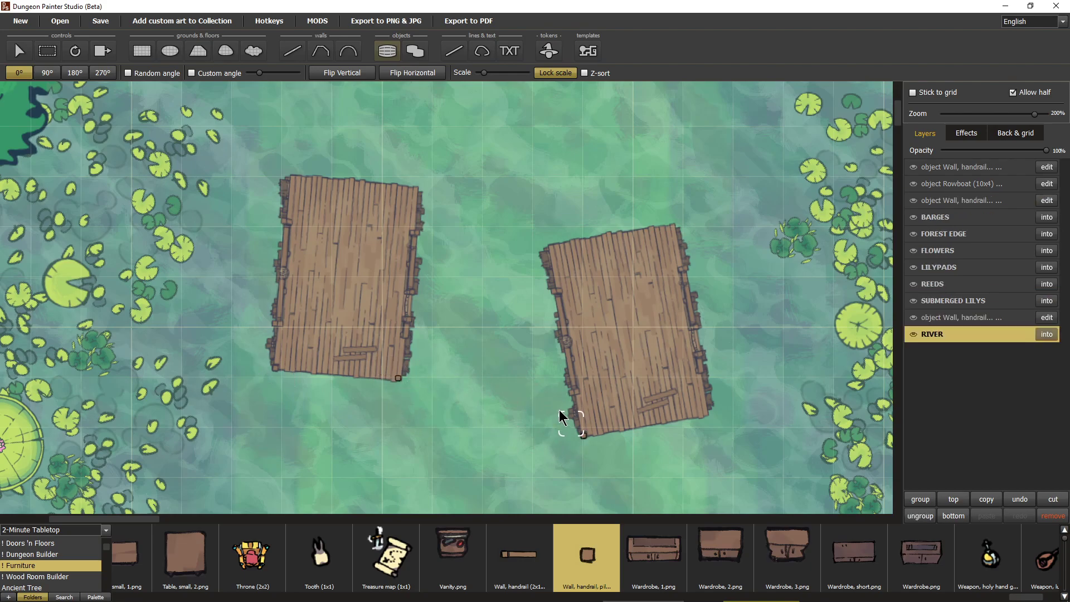
click(688, 395)
Select the four barge handrail pillars and move them to the top of the layer order
click(952, 333)
ctrl+click(963, 350)
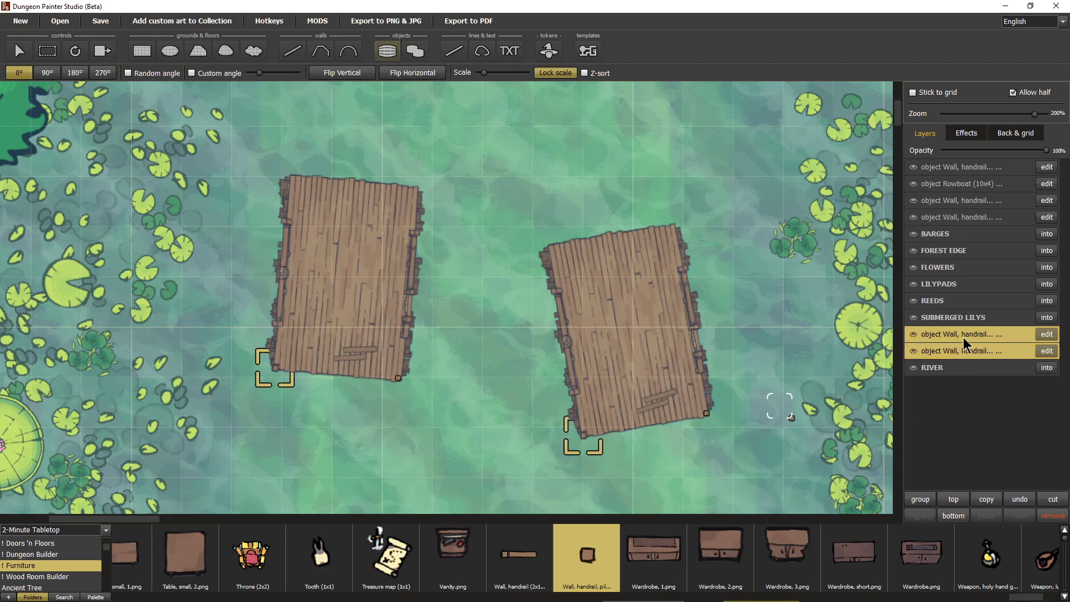
ctrl+click(959, 211)
ctrl+click(960, 203)
drag(961, 201, 972, 170)
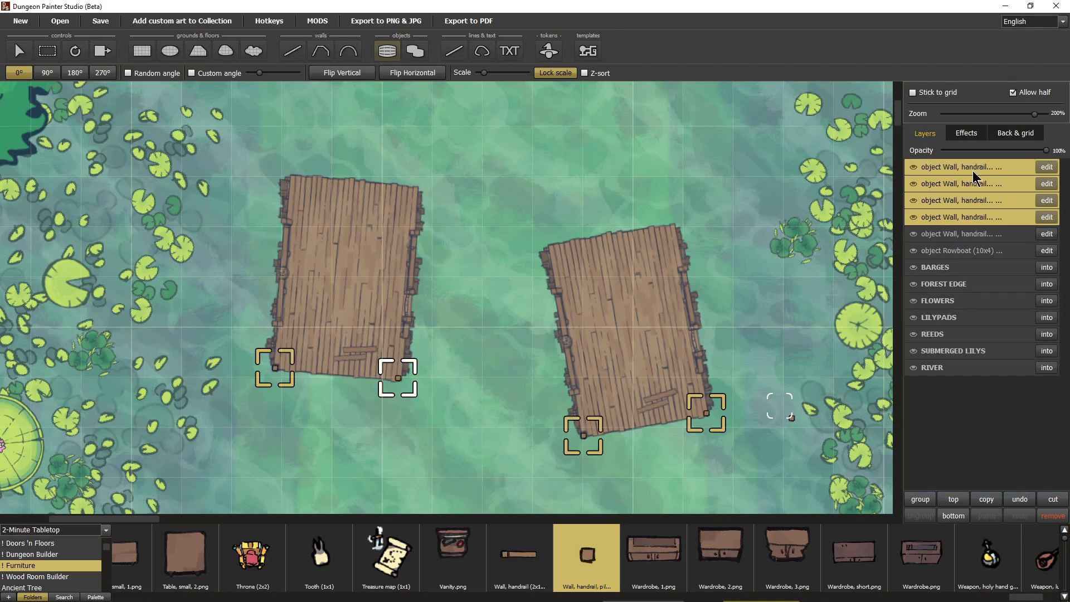
Ungroup BARGES and move the rowboat and its handrail pillar below both river barges in the layer order
click(950, 262)
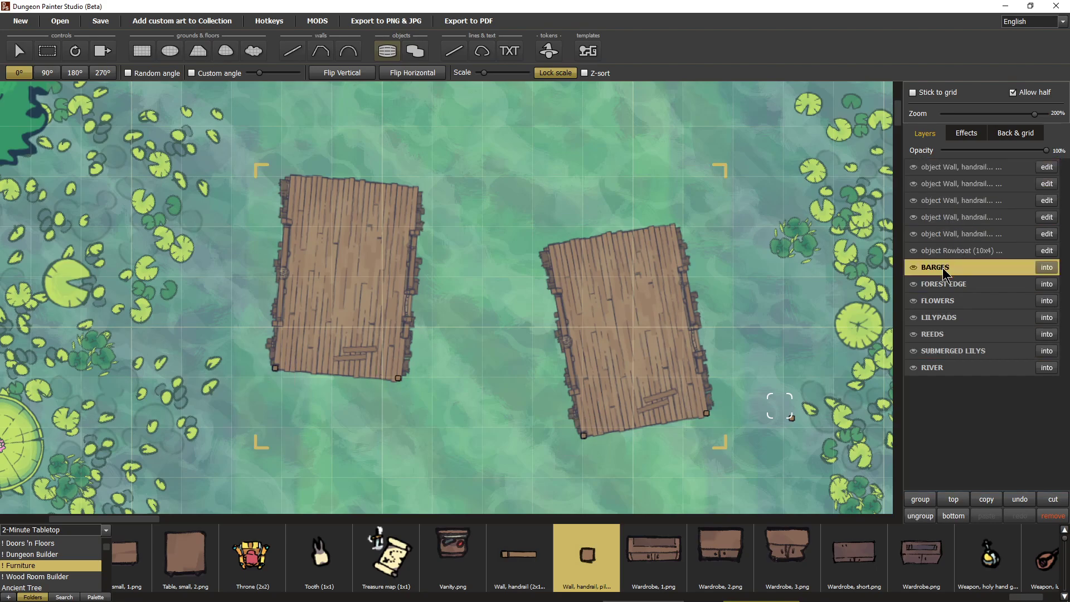
click(917, 516)
click(959, 237)
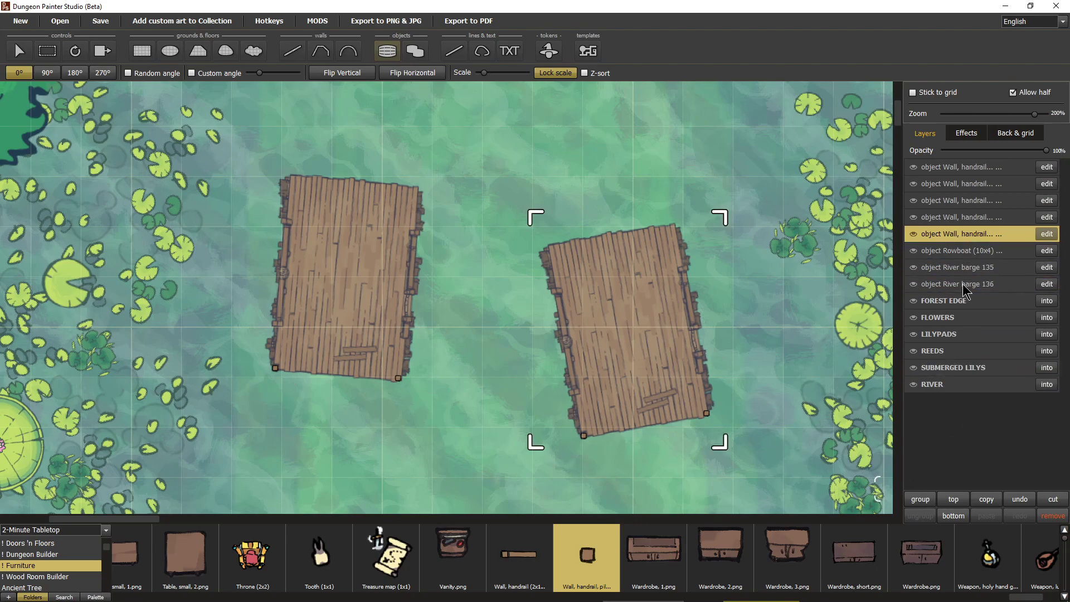
ctrl+click(962, 247)
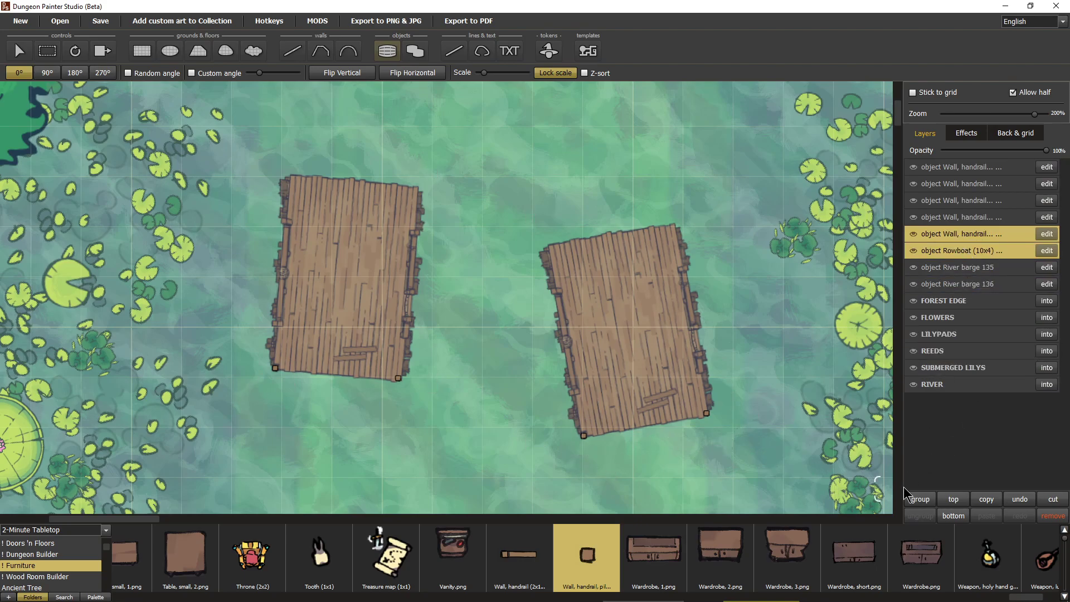
drag(960, 235, 961, 294)
click(962, 250)
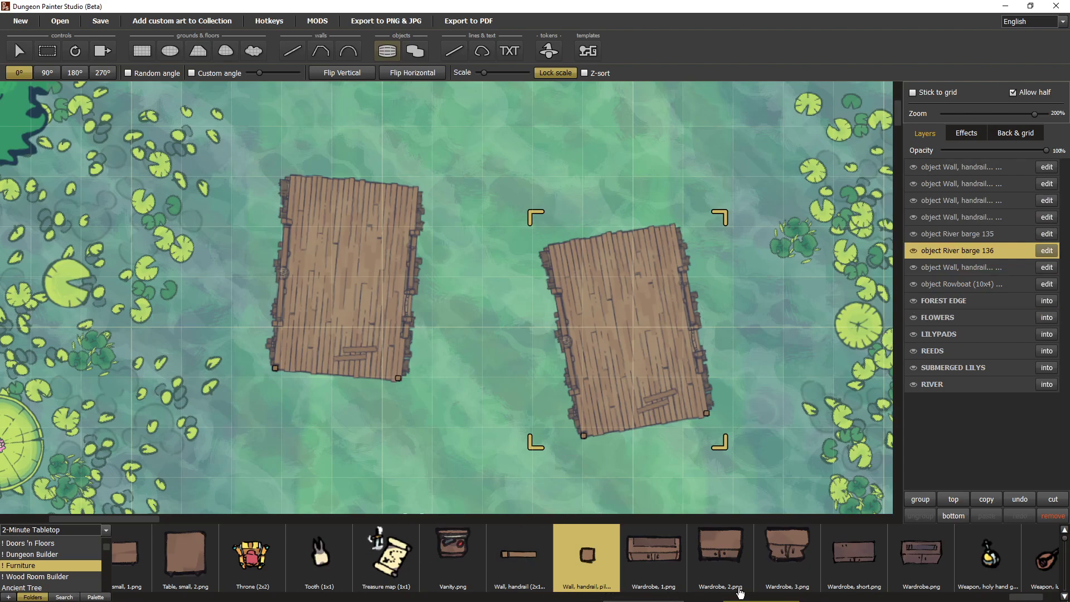
Browse the objects in the Bandit Camp and Buildings Pack folders of the 2-Minute Tabletop collection
scroll(51, 576, down, 3)
scroll(50, 575, down, 4)
scroll(48, 569, up, 3)
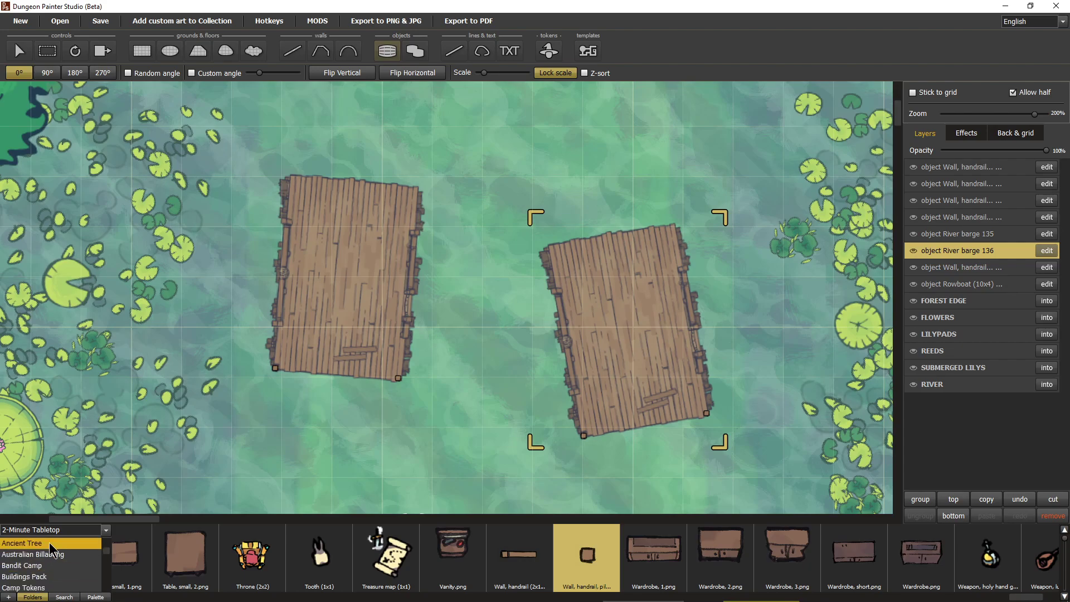
click(53, 566)
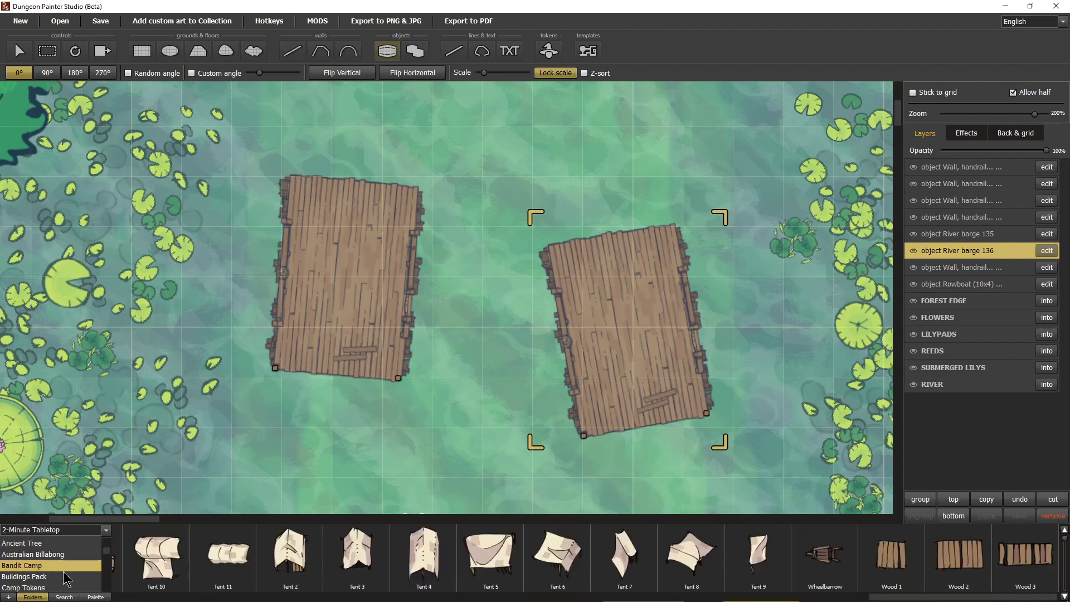
drag(889, 597, 132, 600)
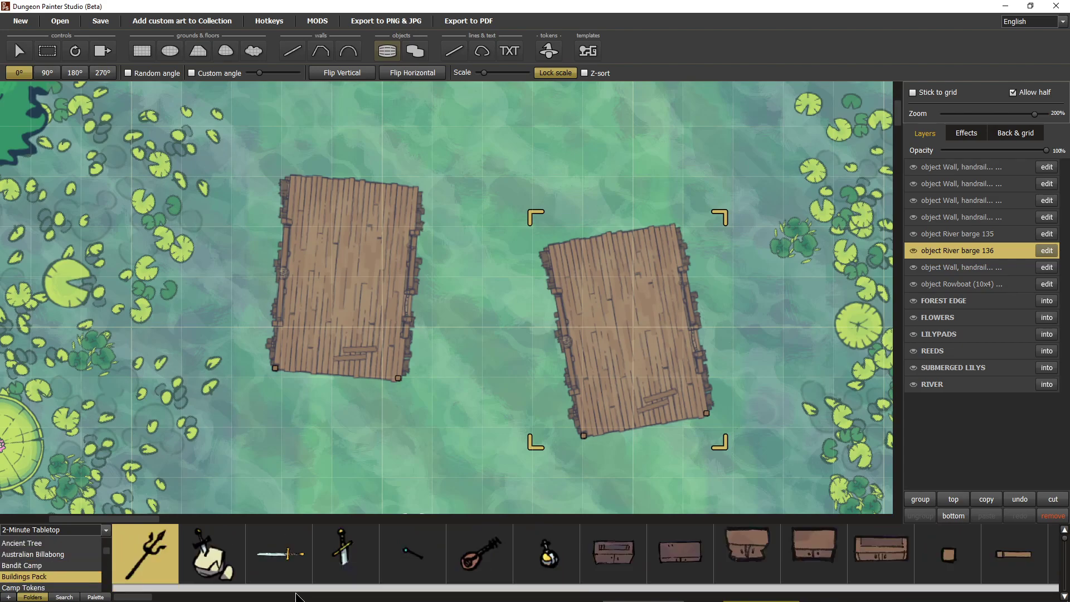
drag(131, 598, 508, 598)
drag(592, 596, 678, 599)
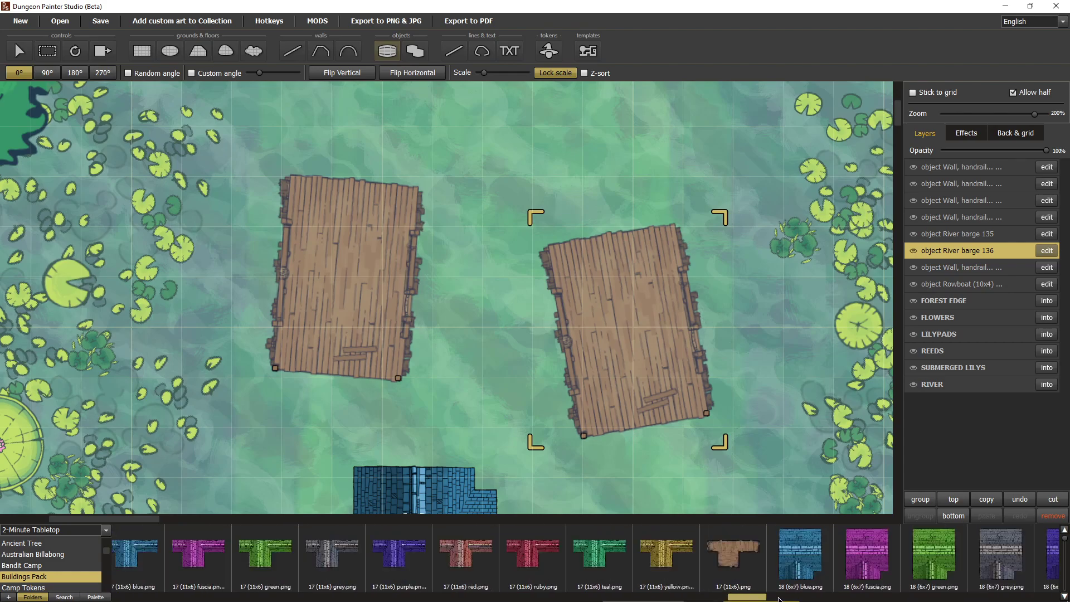
drag(806, 600, 1053, 597)
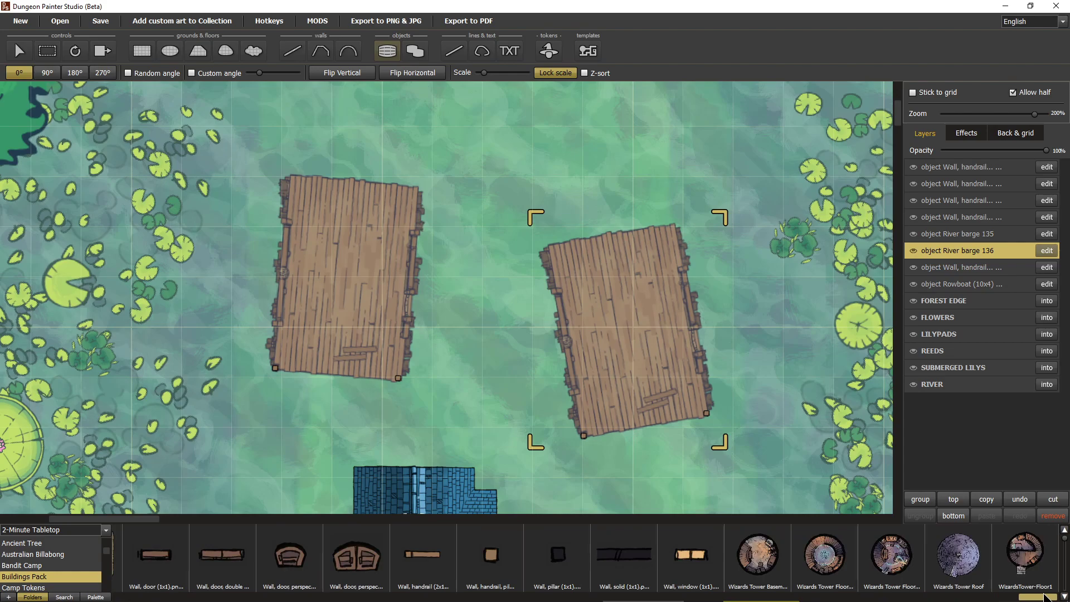
Examine the objects in the Camp Tokens and Carts & Wagons folders
scroll(50, 568, down, 1)
click(51, 552)
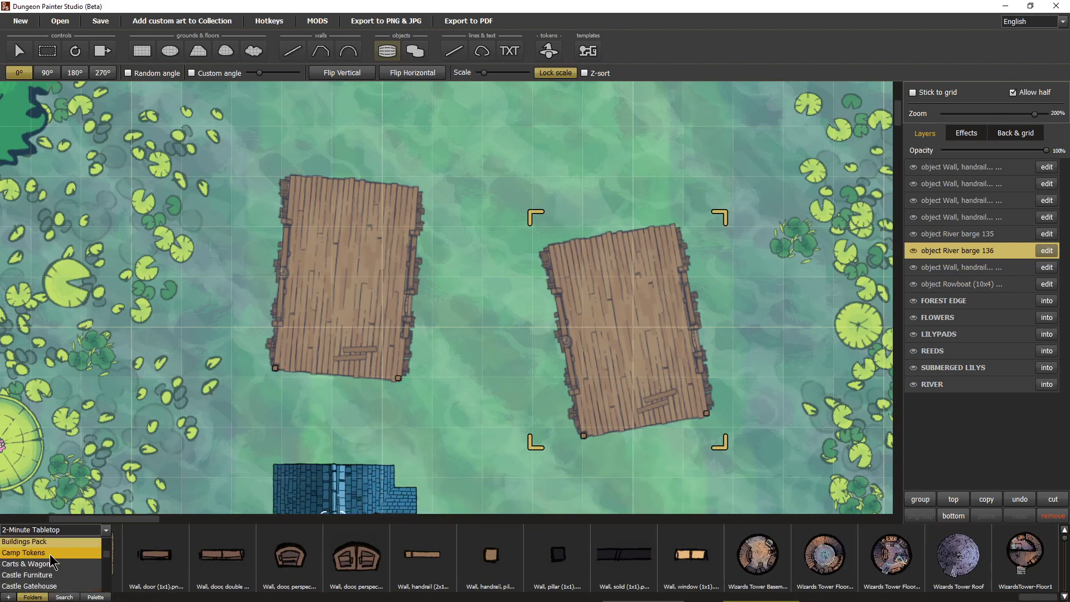
drag(845, 593, 135, 594)
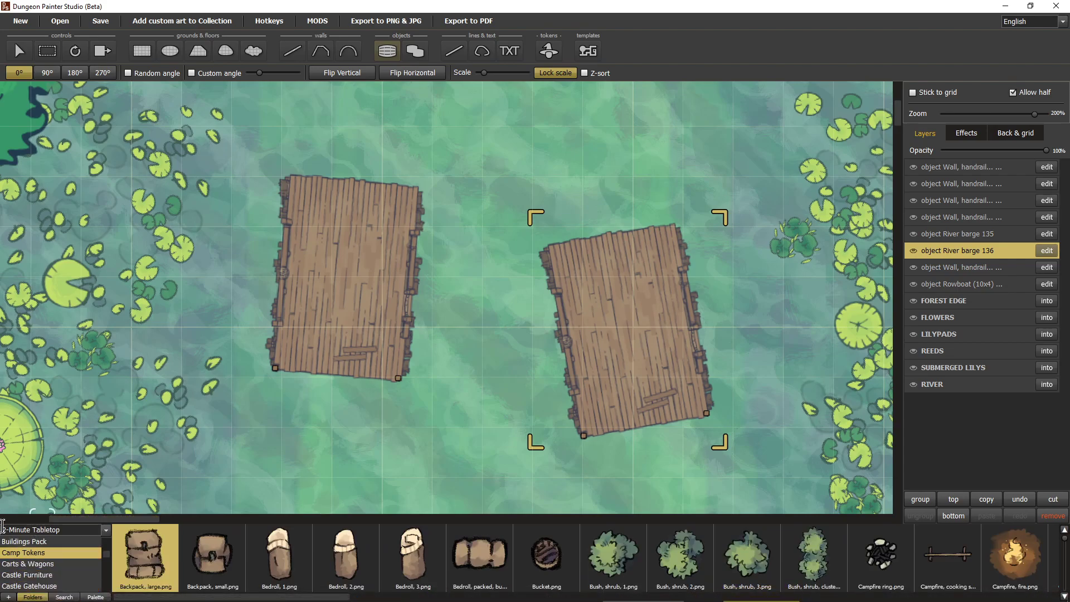
drag(60, 528, 3, 529)
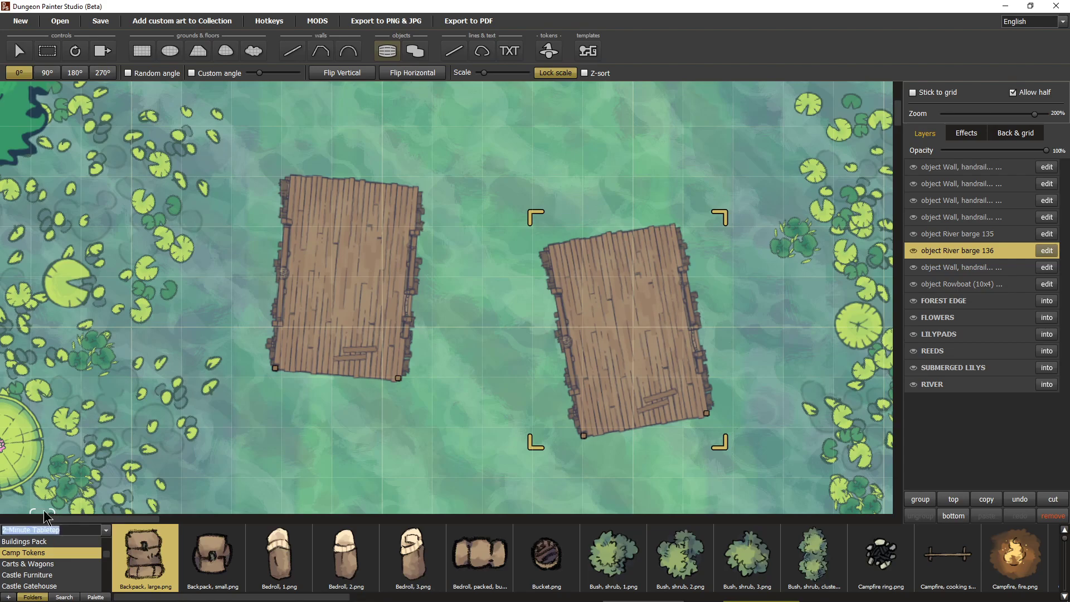
click(105, 530)
click(72, 529)
click(61, 563)
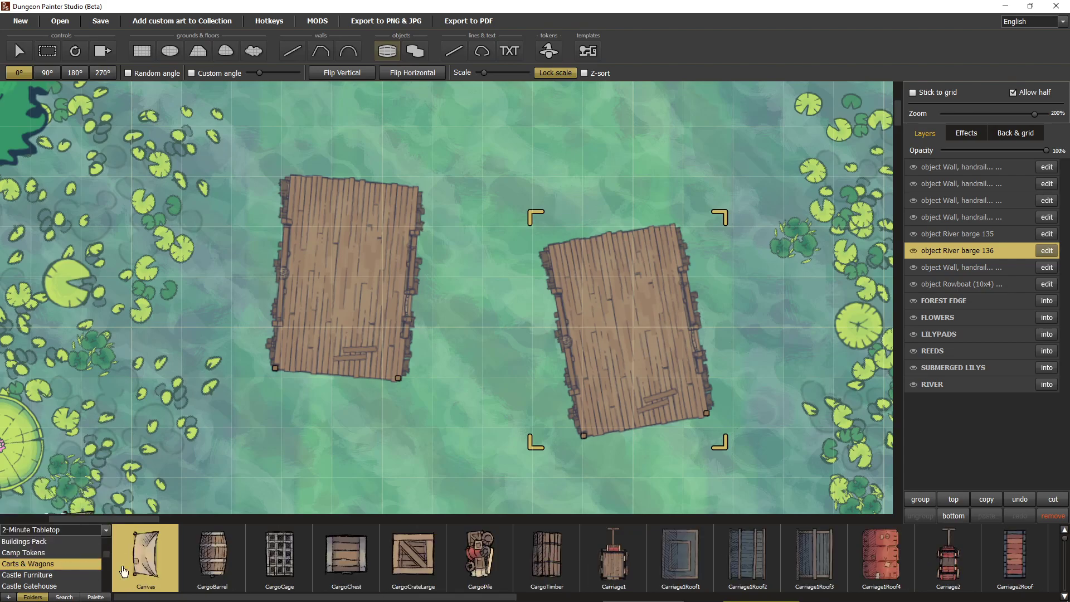
drag(345, 597, 87, 597)
Look through the Castle Furniture folder's objects, including the lantern clutter, and open the Castle Gatehouse folder
click(40, 575)
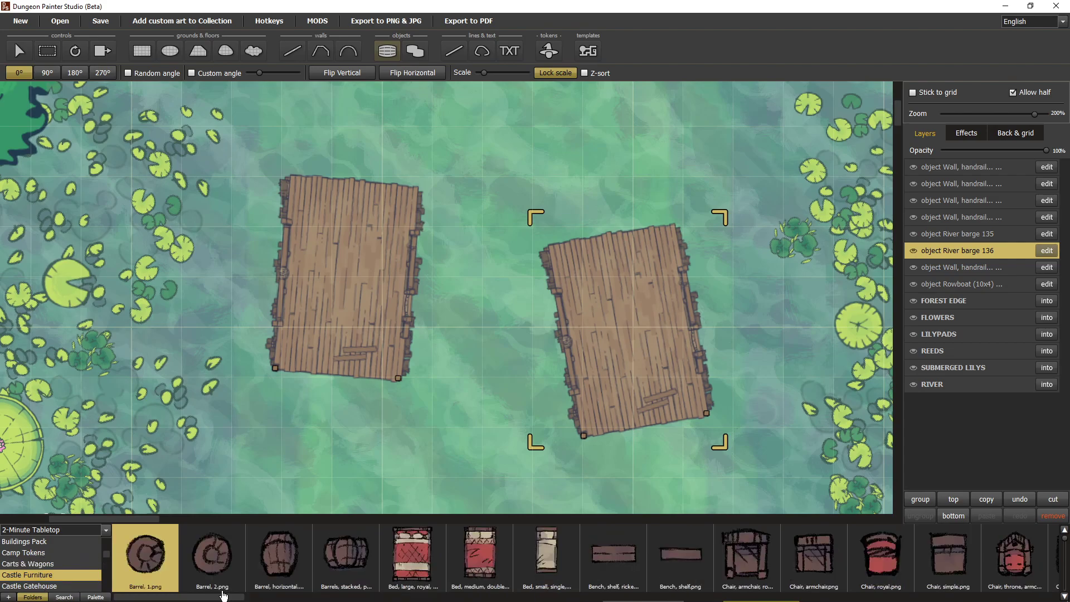
drag(301, 600, 495, 600)
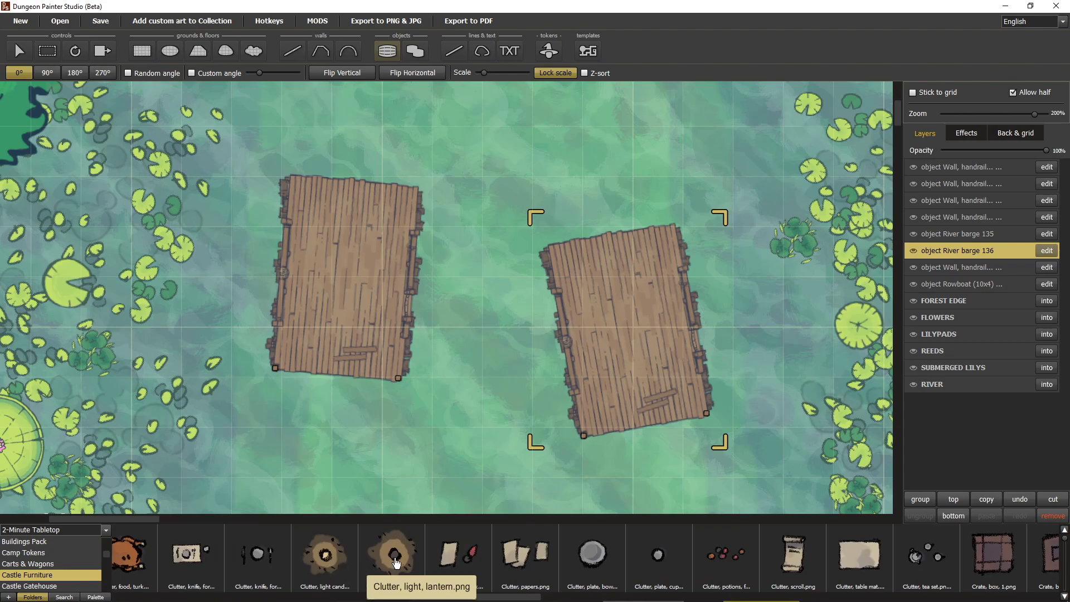
drag(481, 599, 997, 599)
click(69, 585)
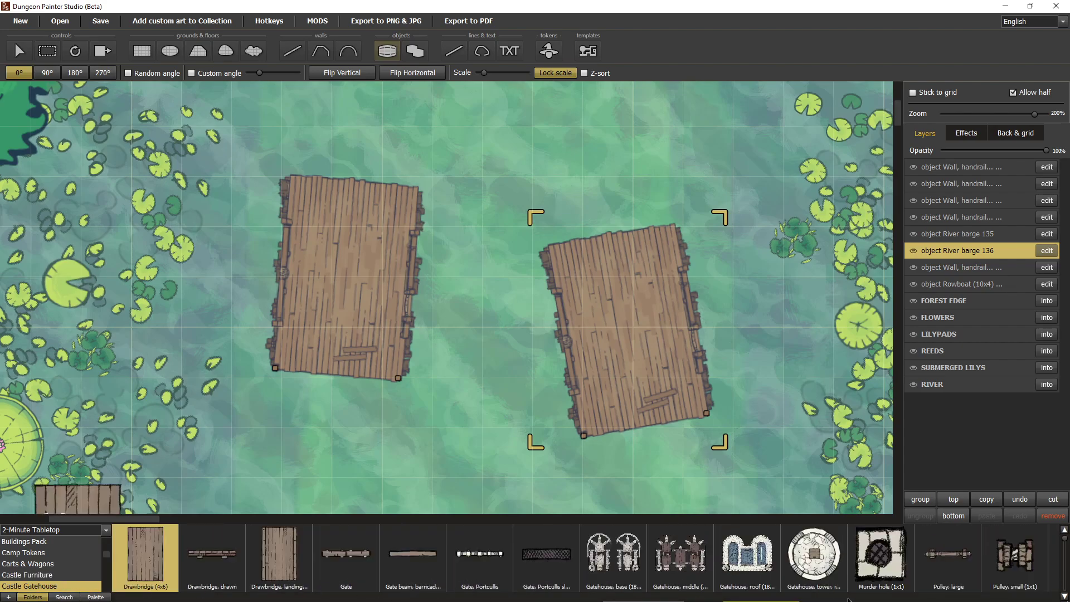
Browse the Dungeon Jail folder and choose the lit torch sconce as the object to place
scroll(47, 557, down, 4)
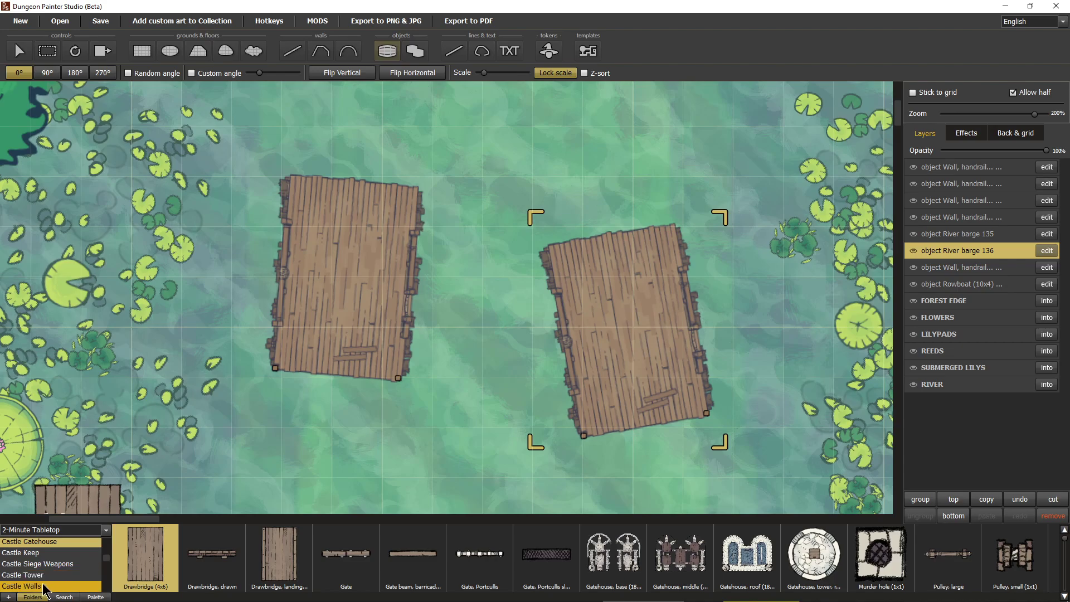
scroll(47, 585, down, 4)
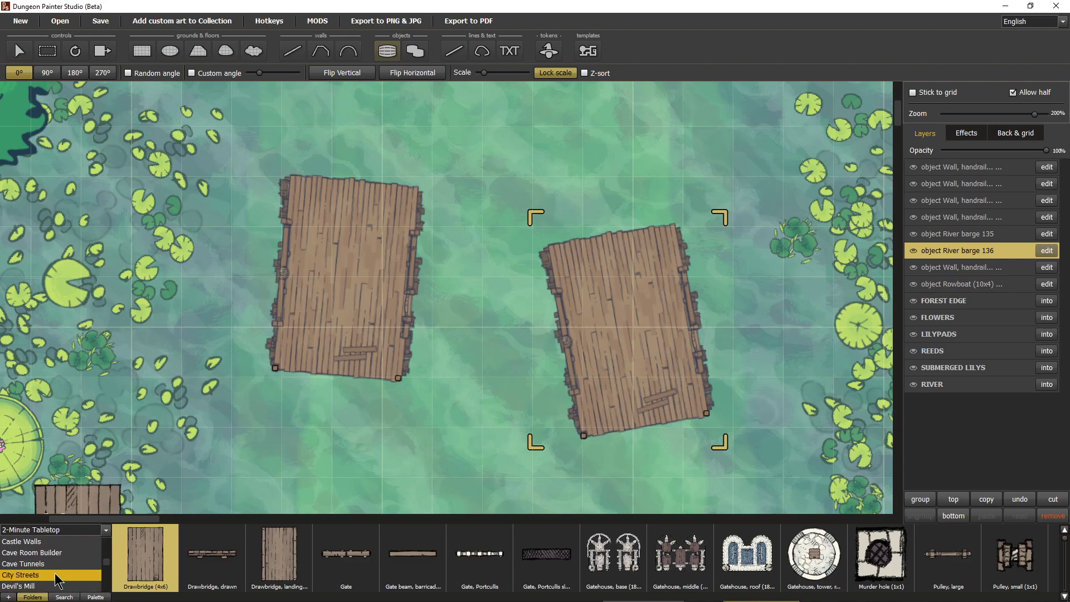
scroll(57, 581, down, 4)
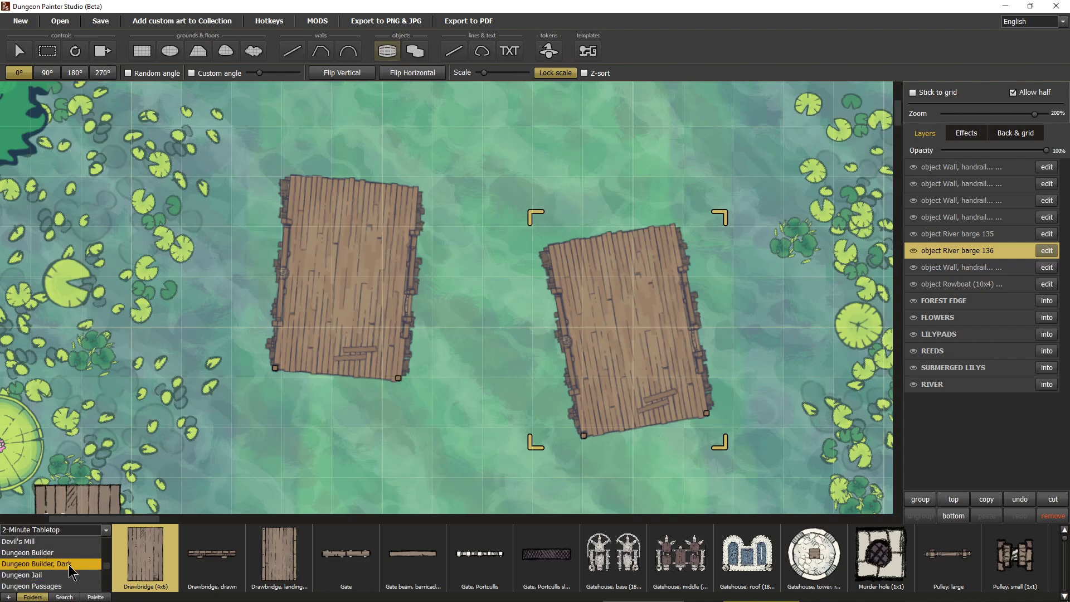
scroll(69, 574, down, 4)
scroll(72, 578, up, 3)
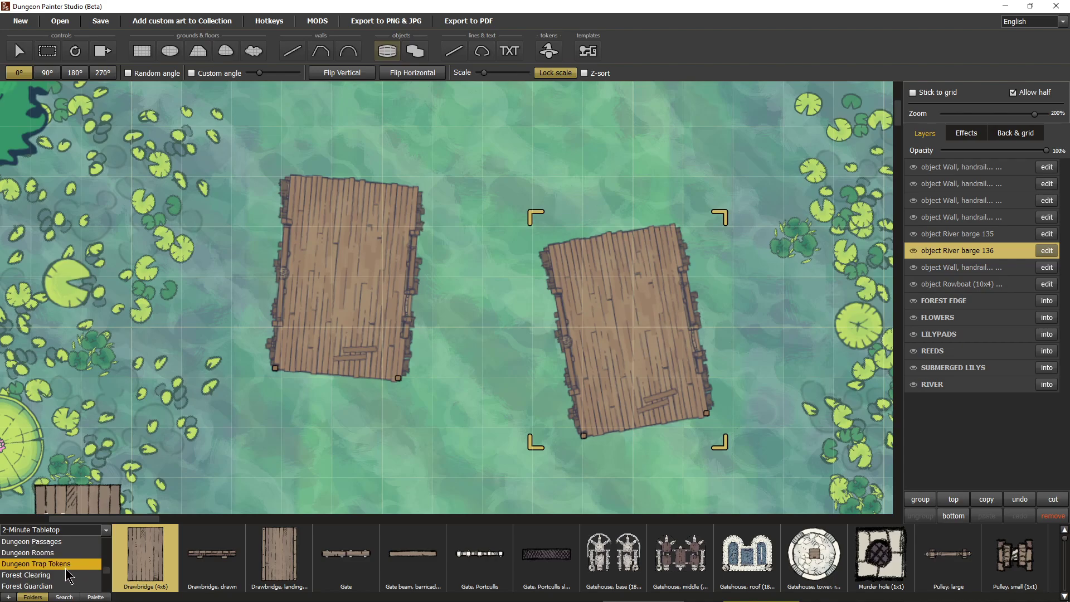
click(58, 566)
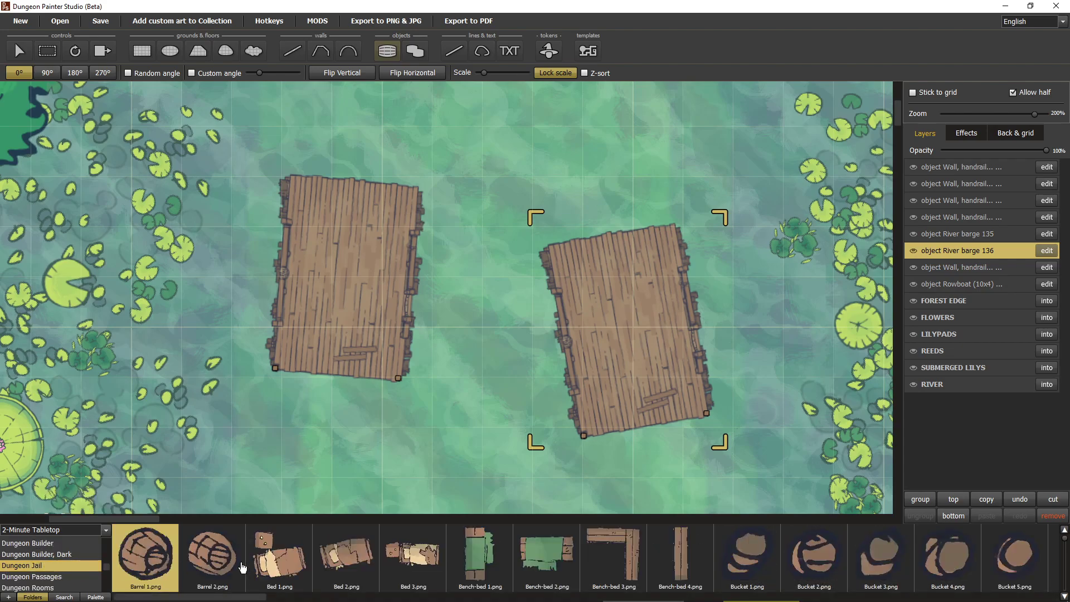
drag(240, 598, 921, 598)
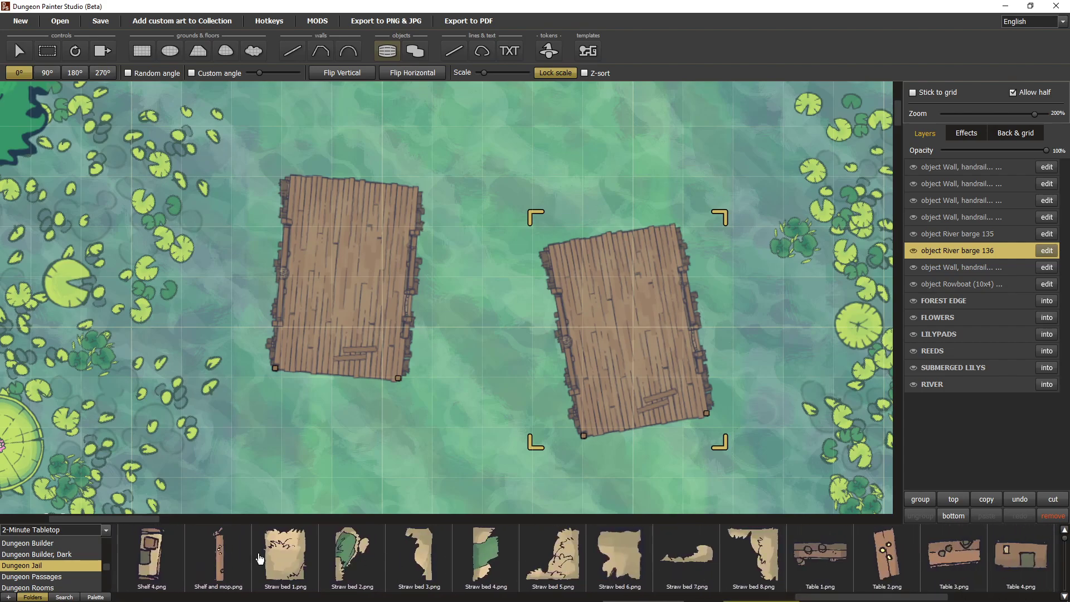
drag(803, 597, 931, 599)
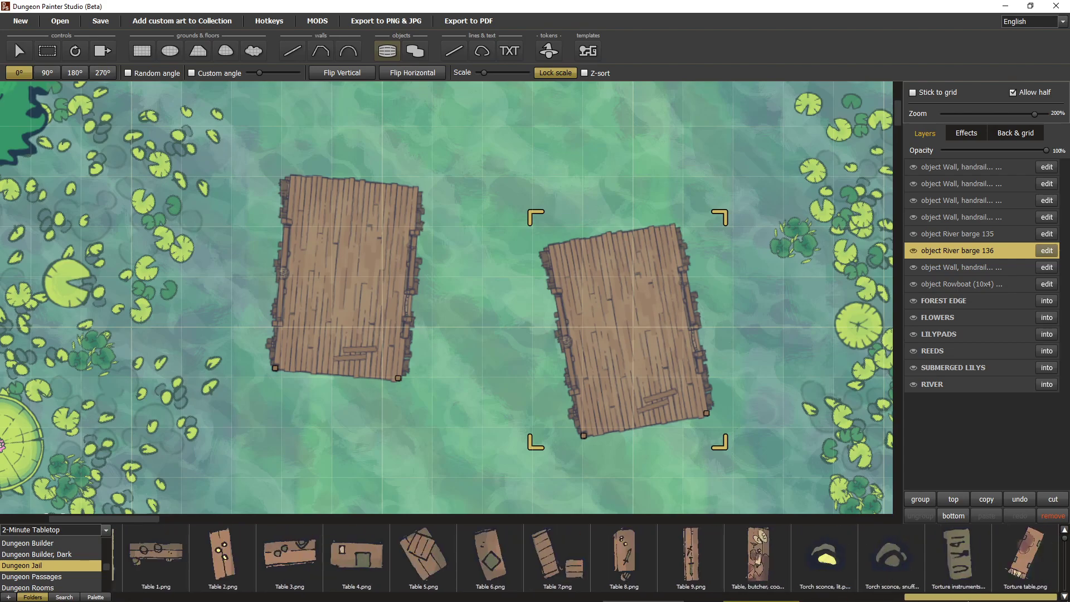
click(825, 560)
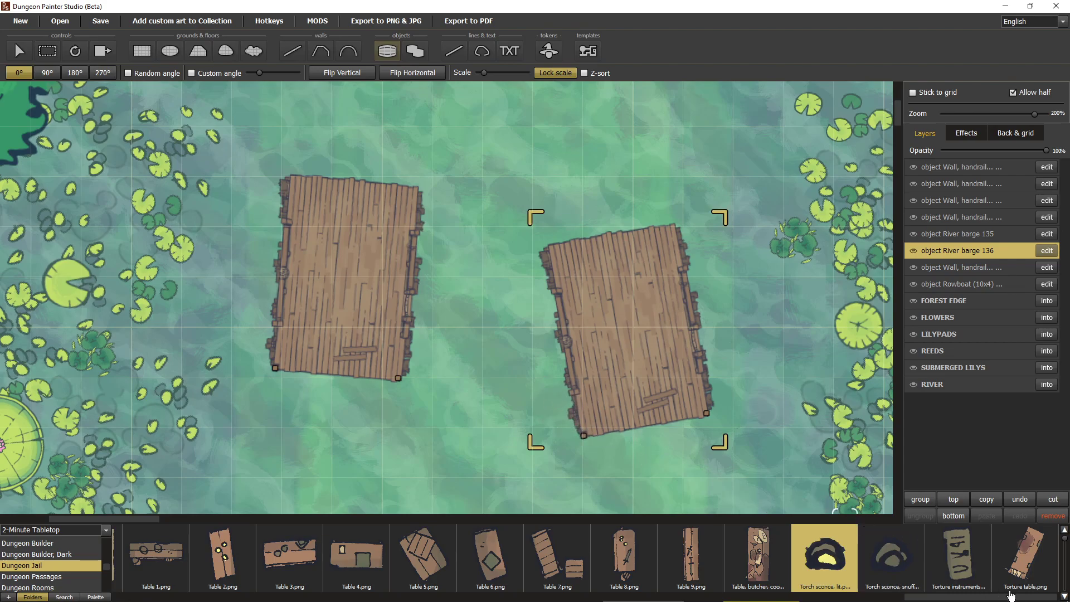
Look through the objects in the Dungeon Trap Tokens folder
click(58, 575)
scroll(56, 551, down, 1)
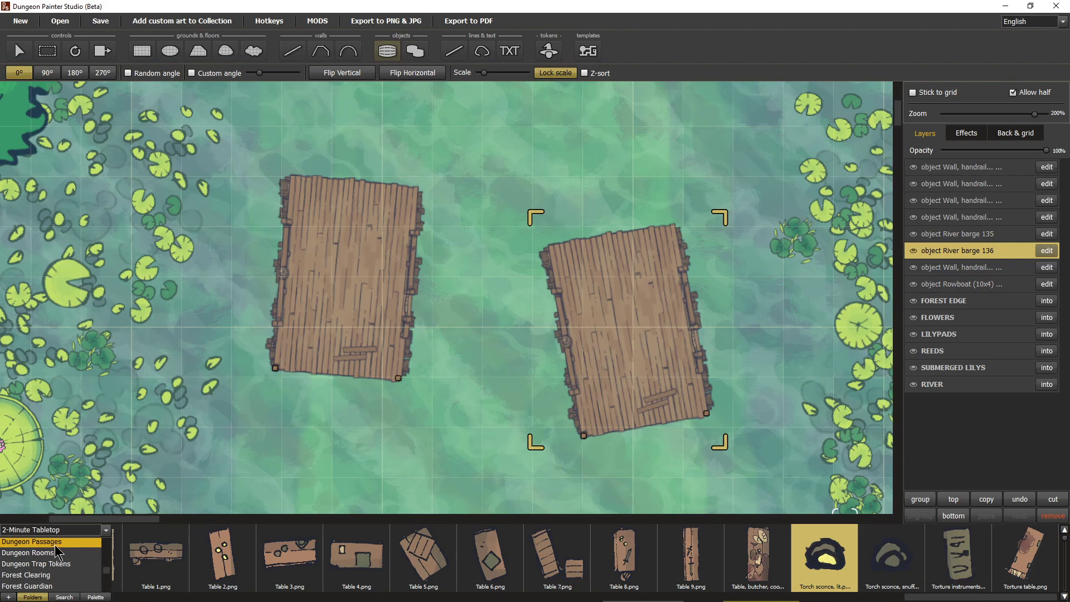
click(84, 566)
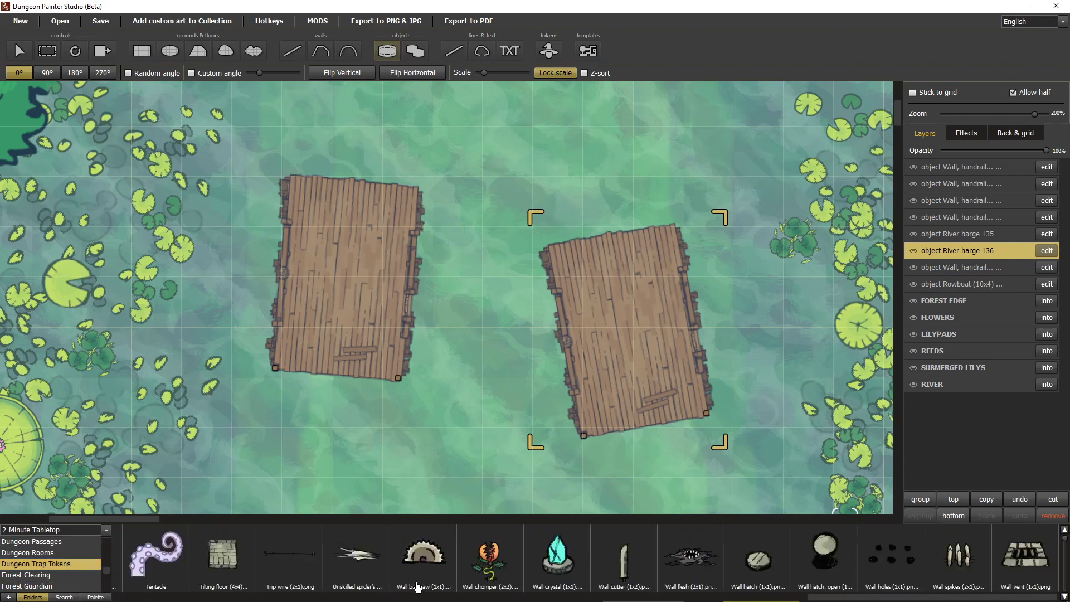
drag(838, 598, 115, 588)
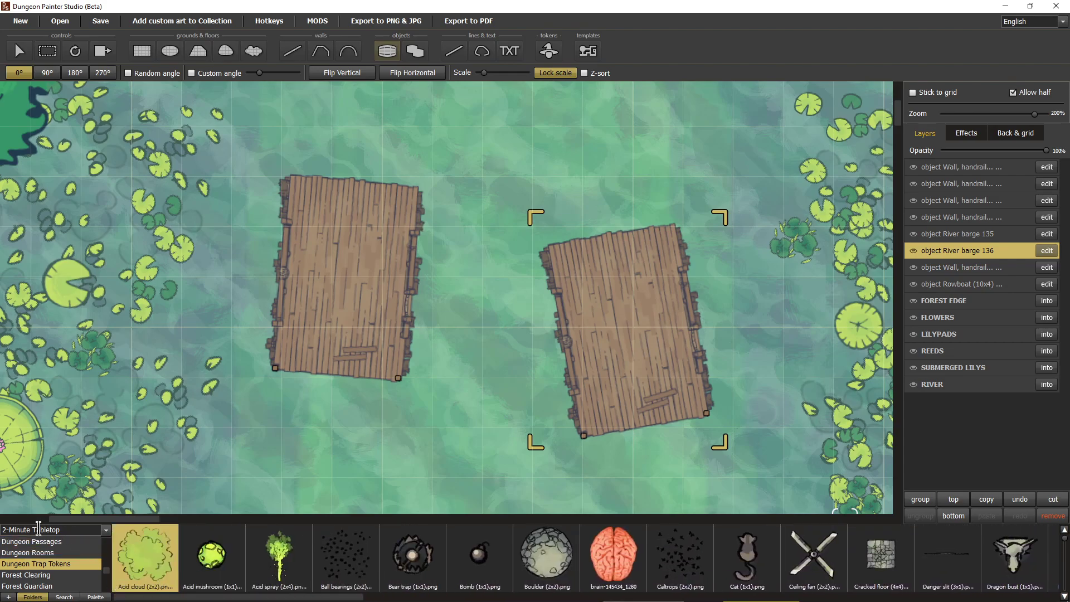
Look through the Forest Clearing and Forest Guardian folders, previewing the Tortoise Shell object over the map
click(37, 576)
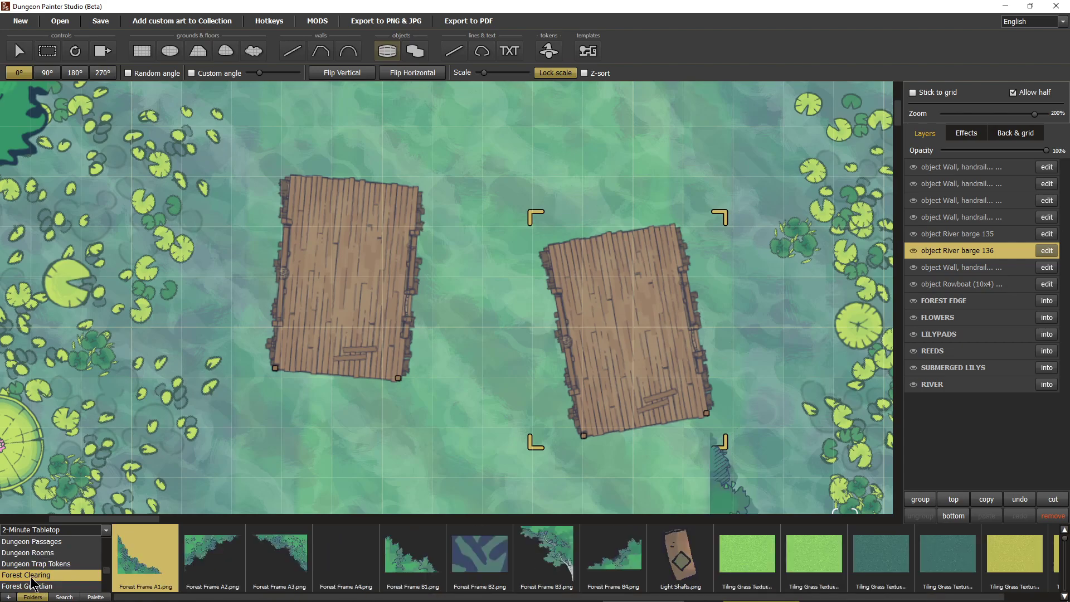
scroll(50, 581, down, 2)
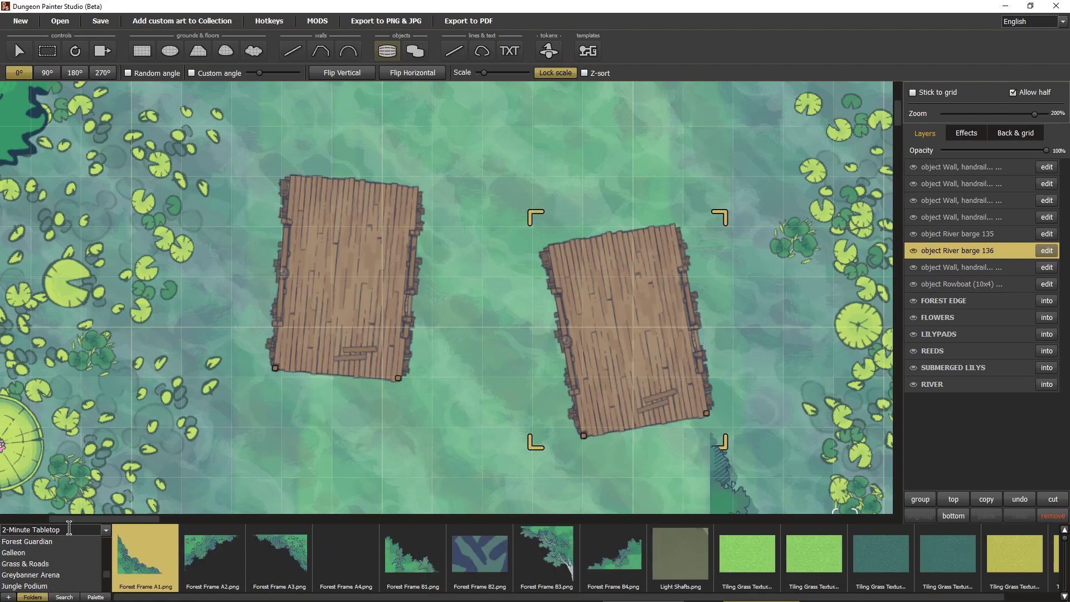
click(59, 544)
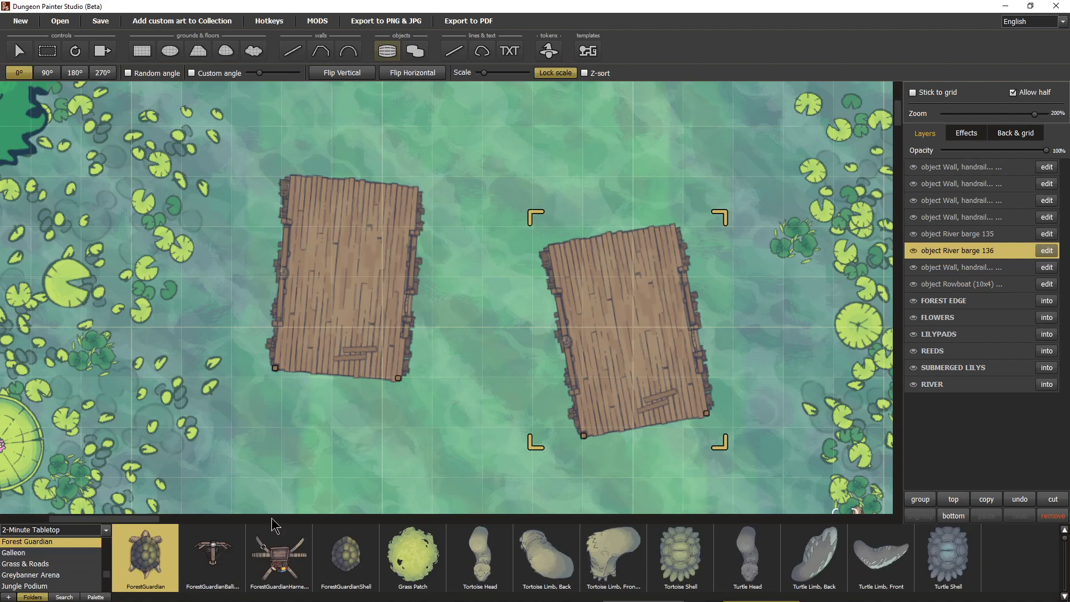
click(138, 557)
click(673, 551)
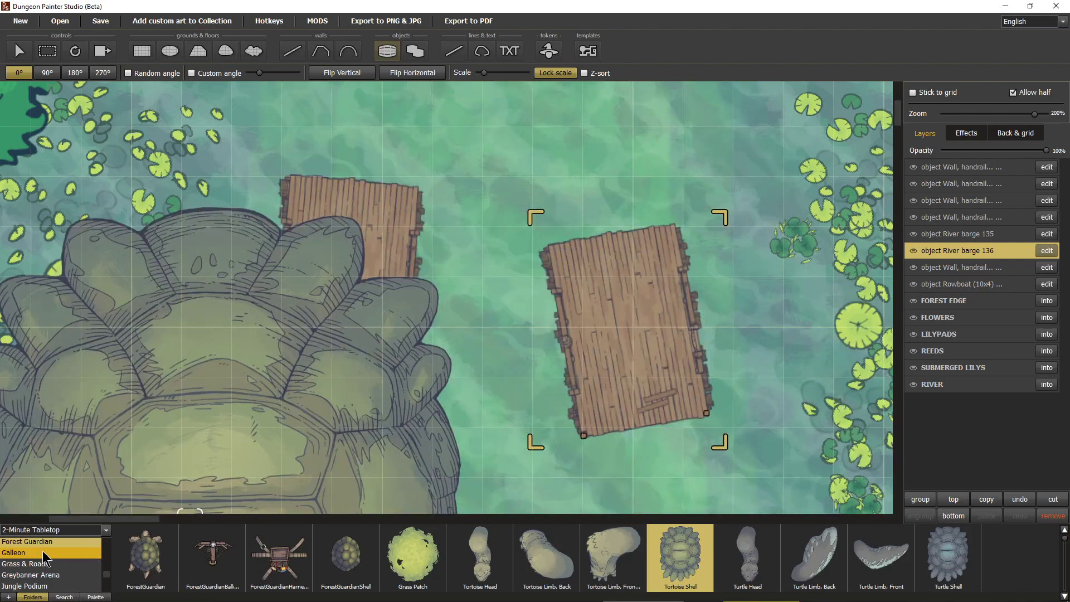
Look through the objects in the Galleon and Greybanner Arena folders
click(45, 551)
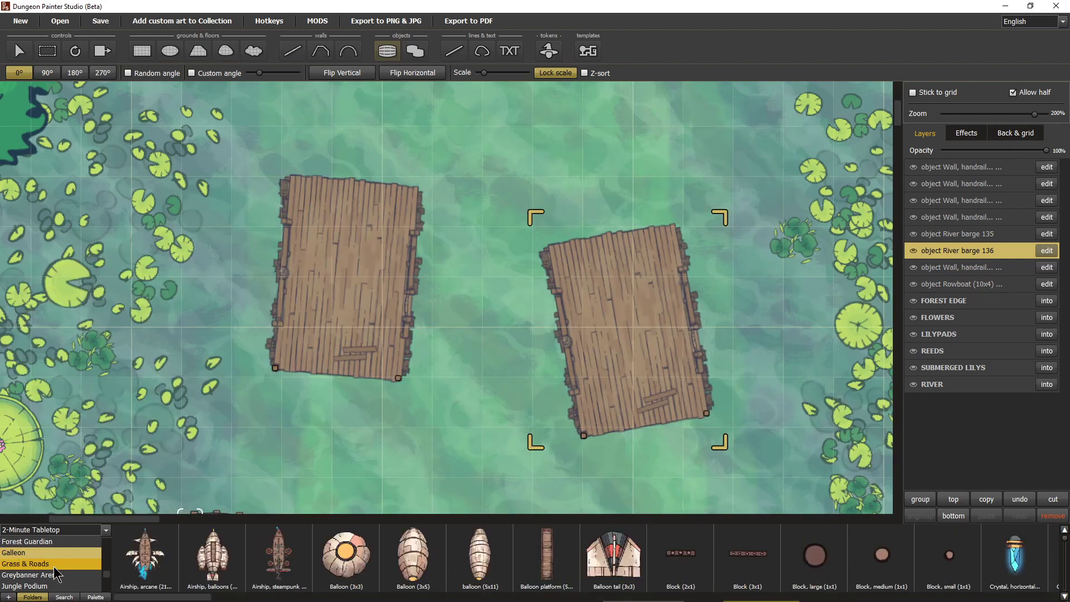
click(60, 575)
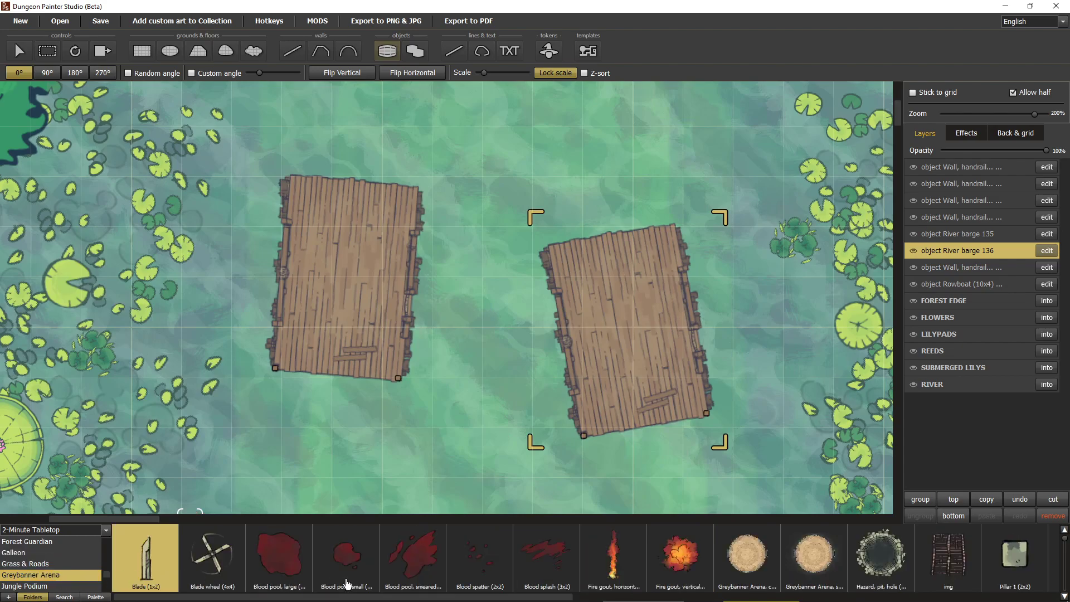
drag(380, 598, 865, 601)
scroll(40, 561, down, 4)
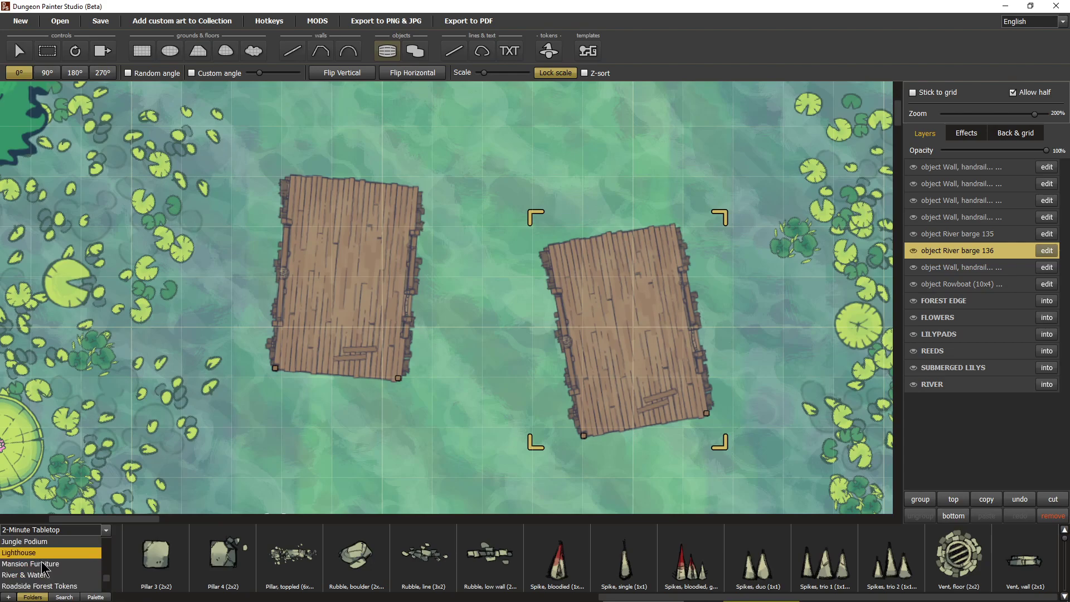
Browse the Mansion Furniture folder's lights and choose the Light, wall, 2 object
click(67, 563)
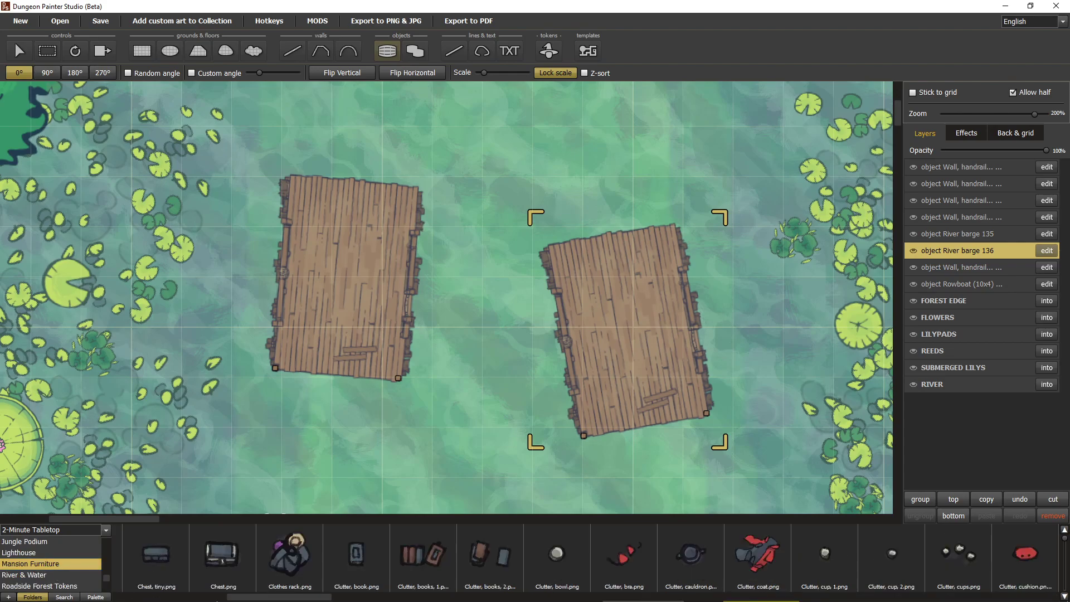
drag(302, 598, 606, 601)
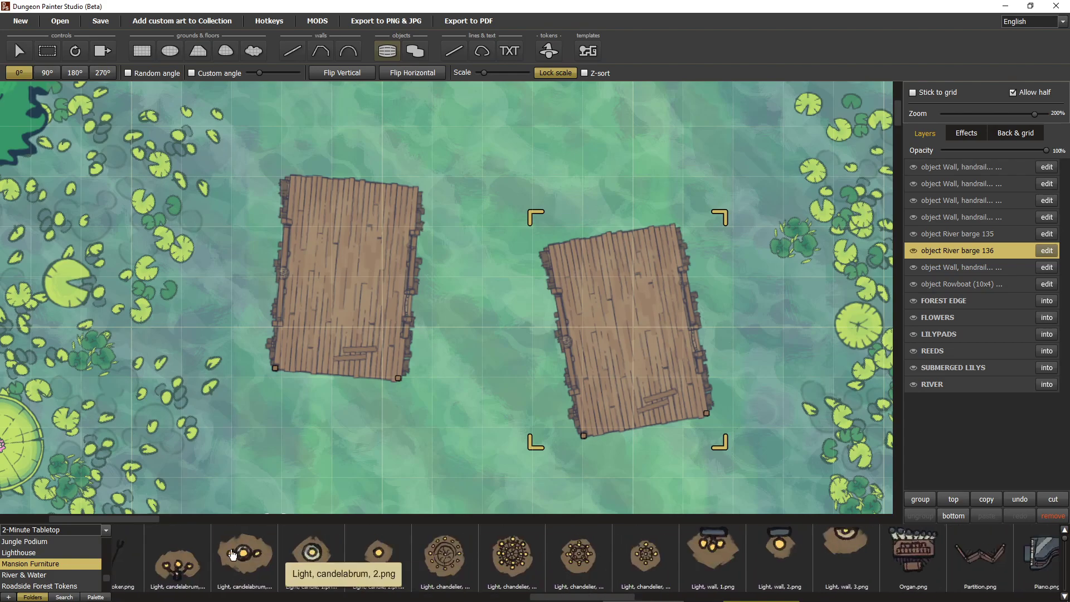
click(779, 553)
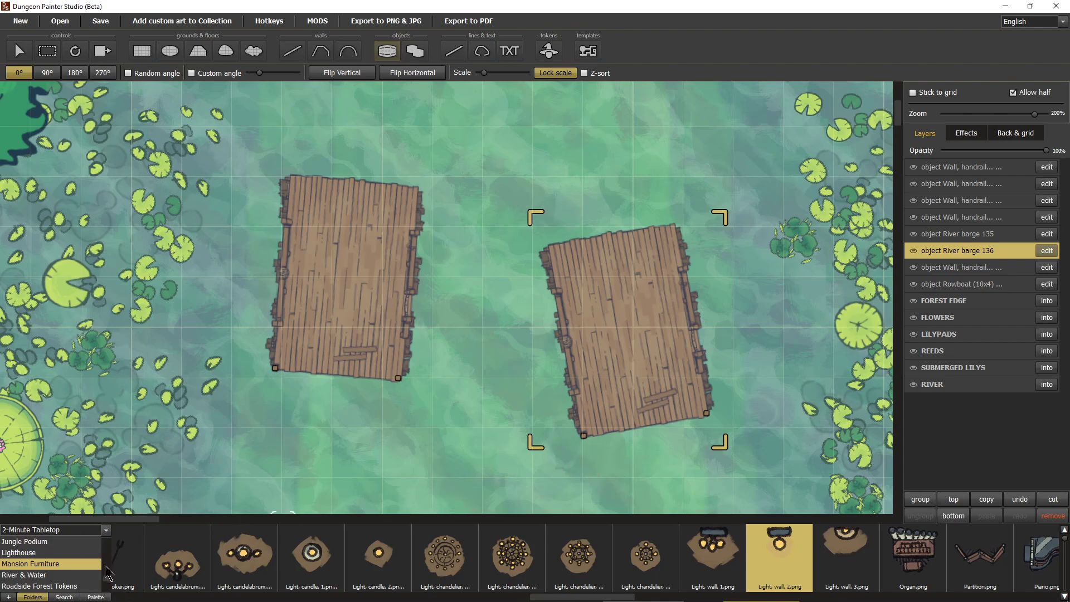
Examine the Shrine folder's objects and look through the remaining folders of the 2-Minute Tabletop collection
scroll(109, 590, down, 3)
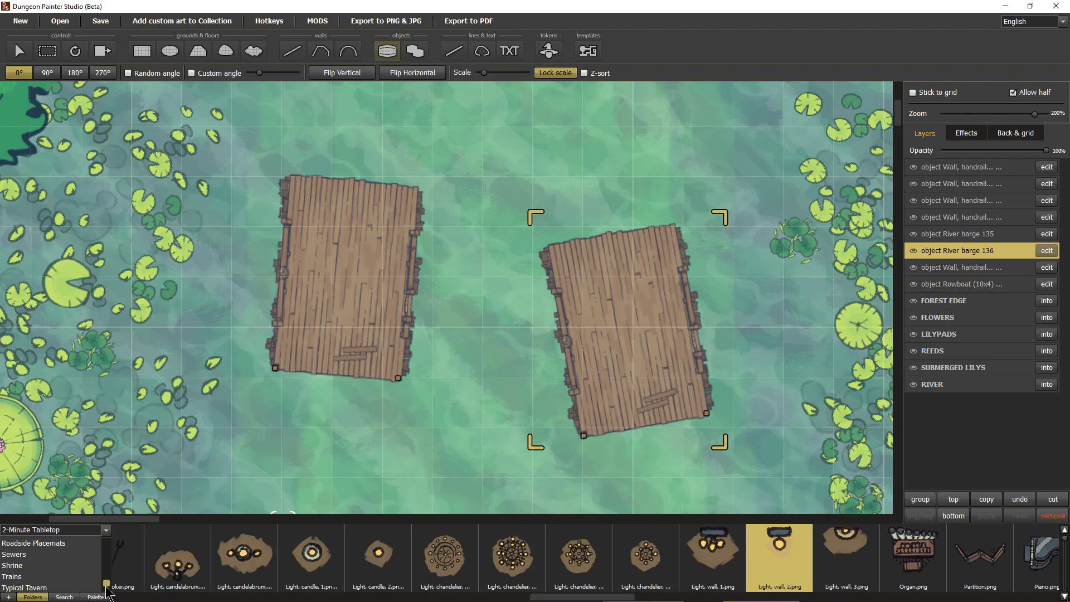
click(36, 565)
drag(768, 596, 174, 596)
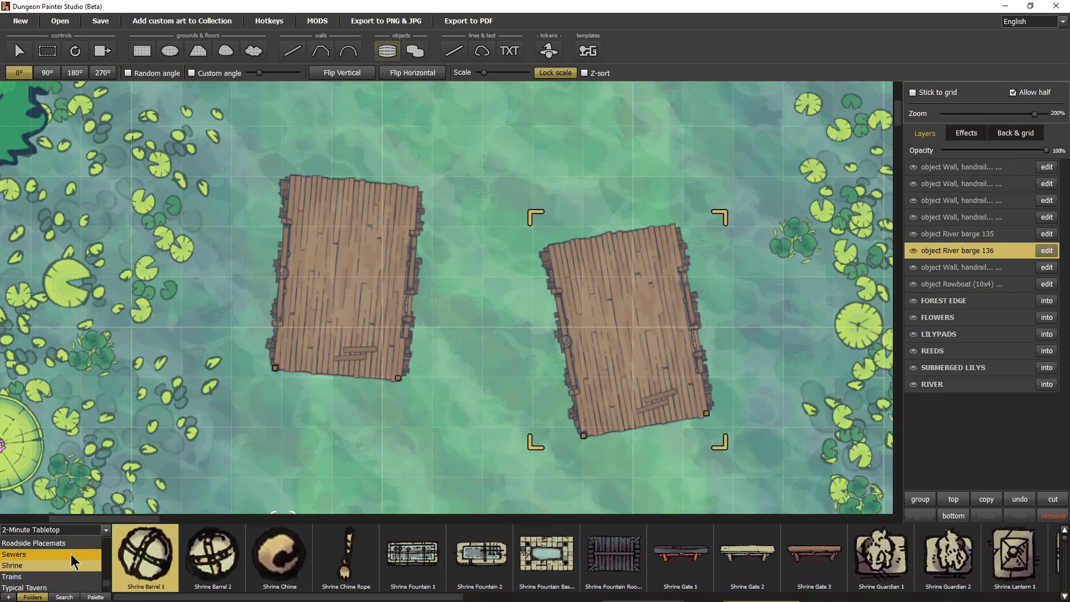
scroll(71, 553, down, 1)
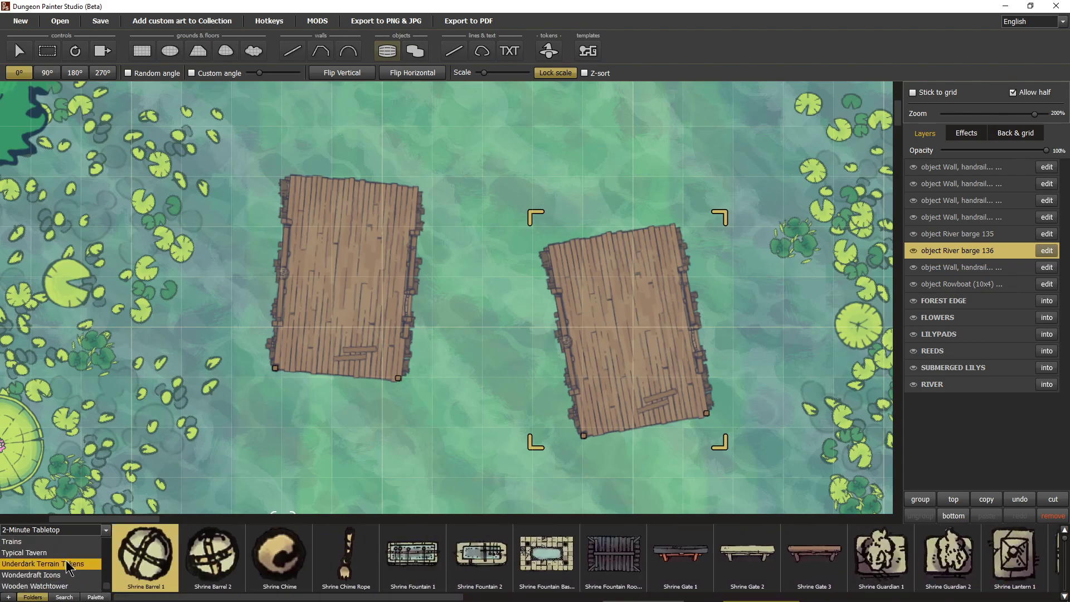
scroll(72, 571, up, 2)
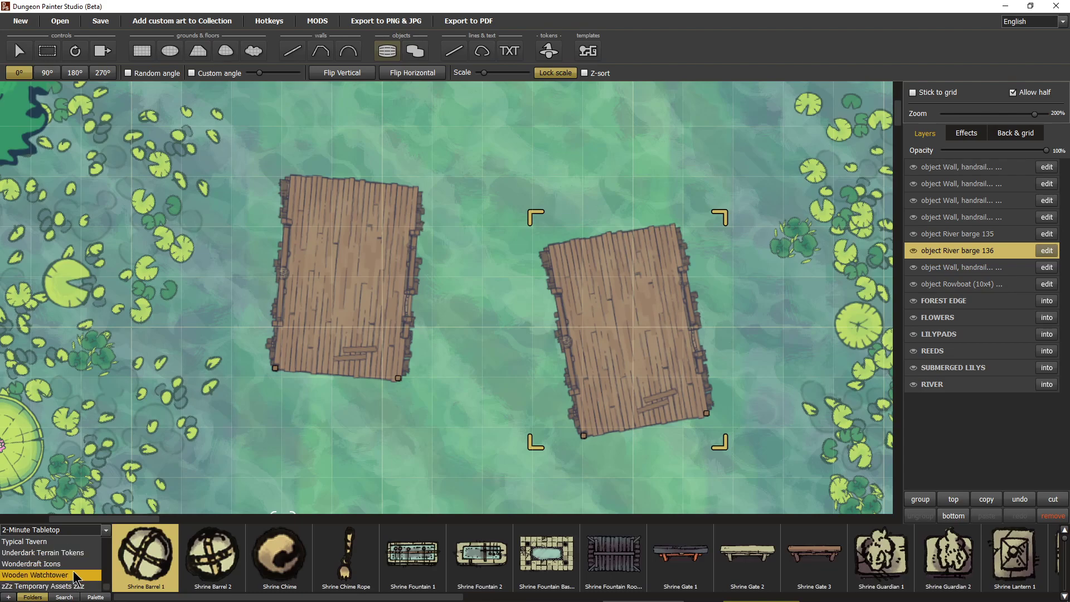
scroll(76, 574, up, 6)
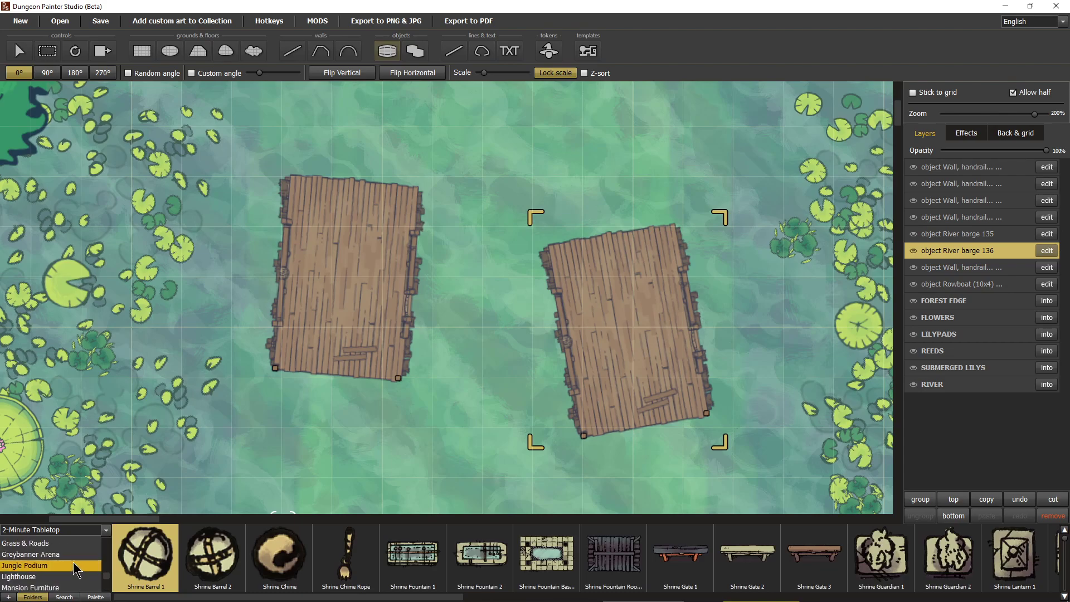
scroll(74, 563, up, 5)
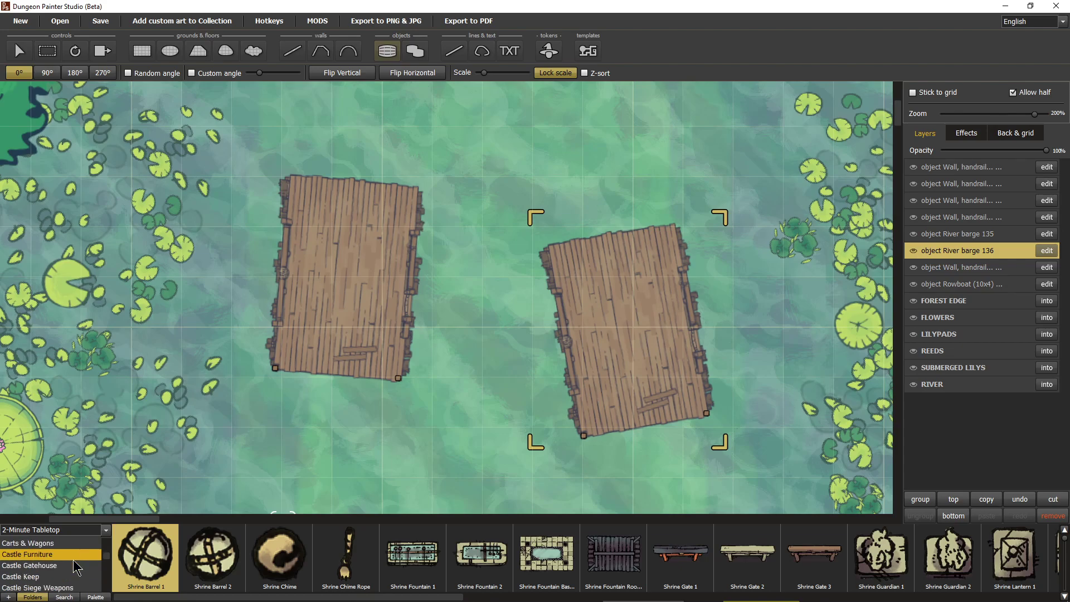
scroll(76, 563, up, 4)
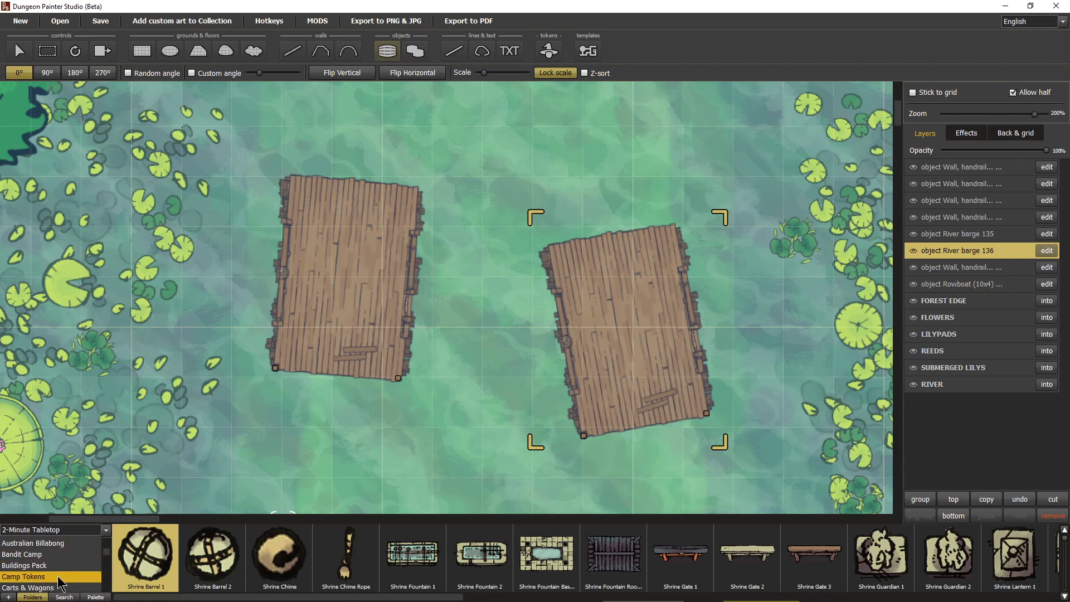
scroll(58, 579, up, 3)
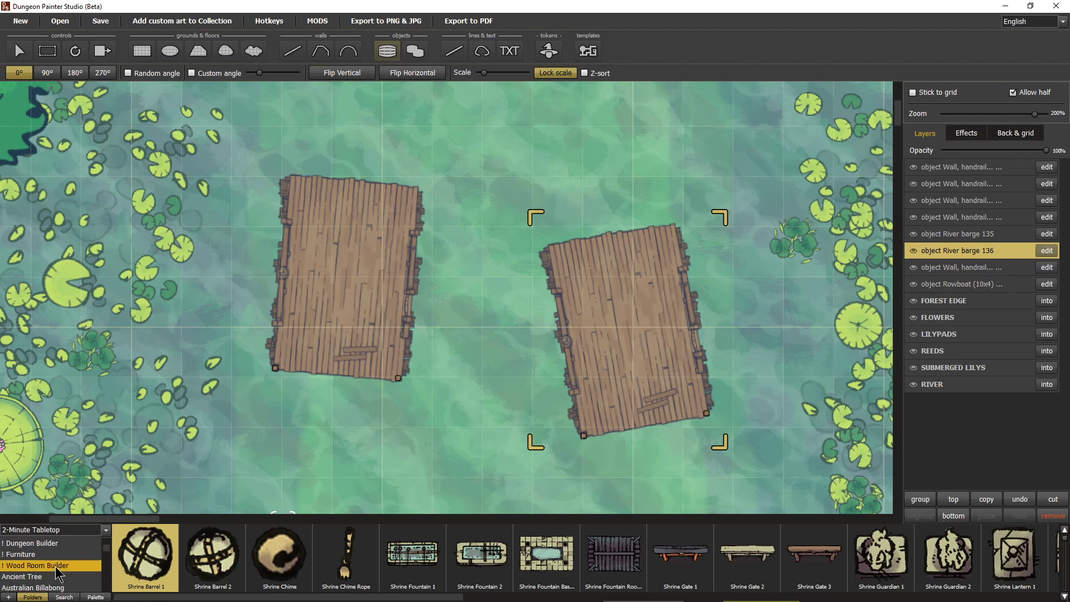
Search the general Furniture folder of the 2-Minute Tabletop collection for lamp, candle and wall light objects
click(56, 543)
click(61, 555)
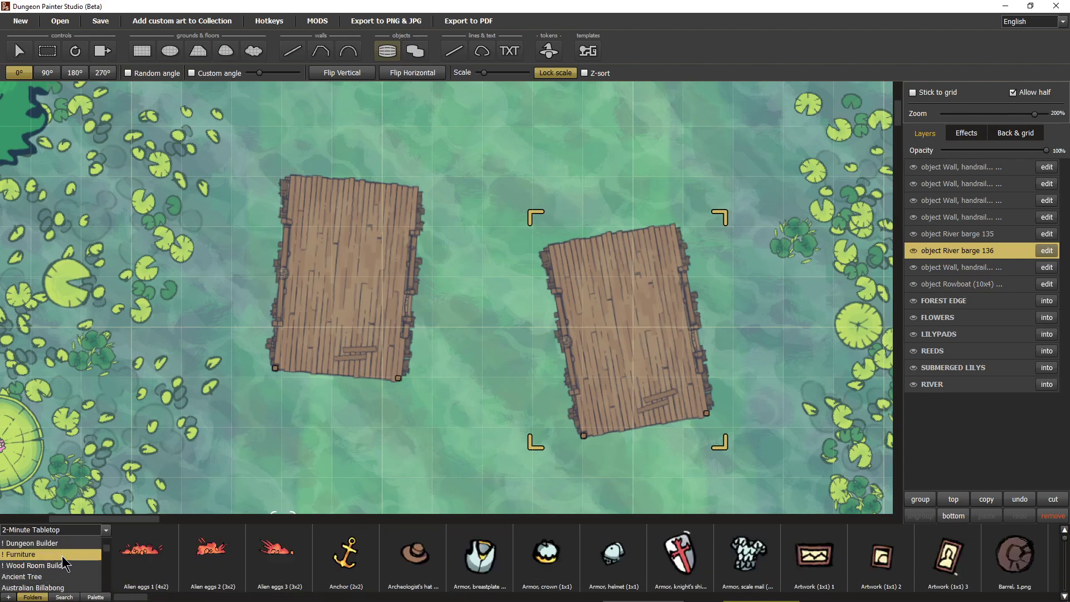
scroll(538, 594, down, 8)
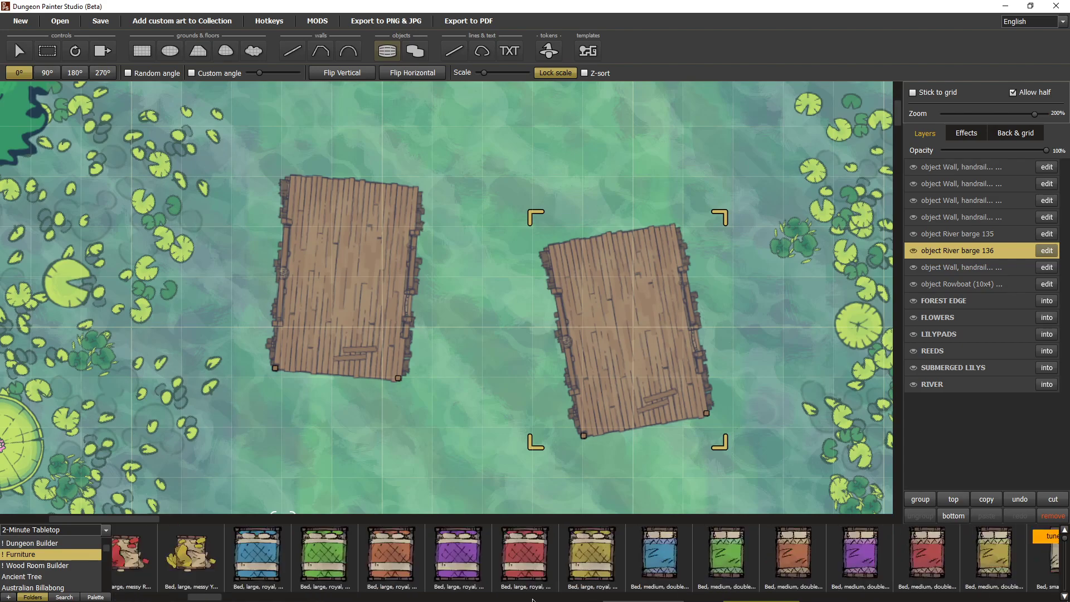
scroll(531, 594, down, 10)
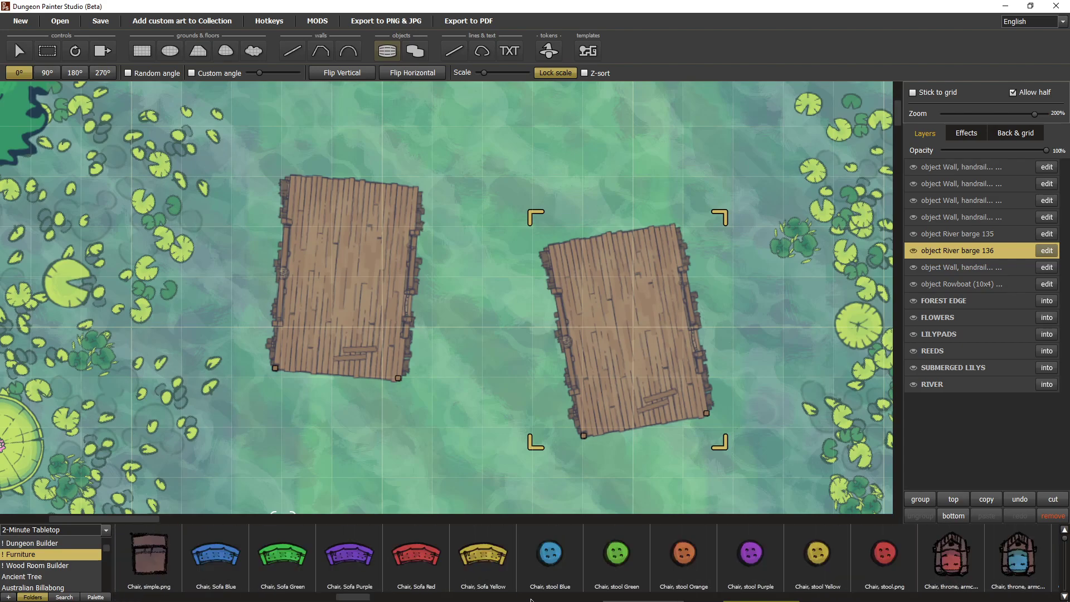
scroll(531, 600, down, 10)
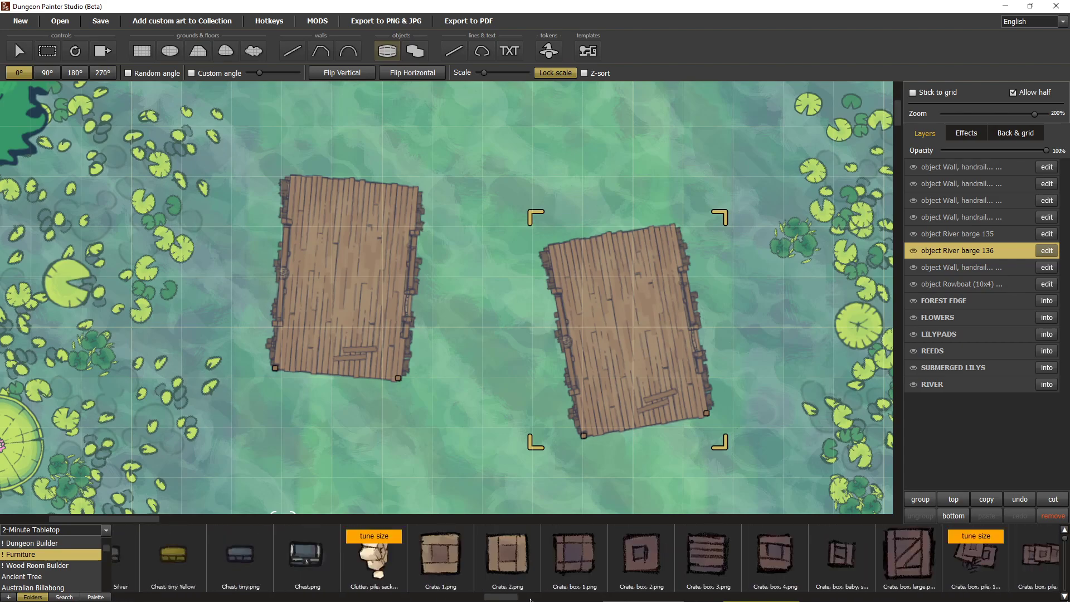
scroll(556, 598, down, 12)
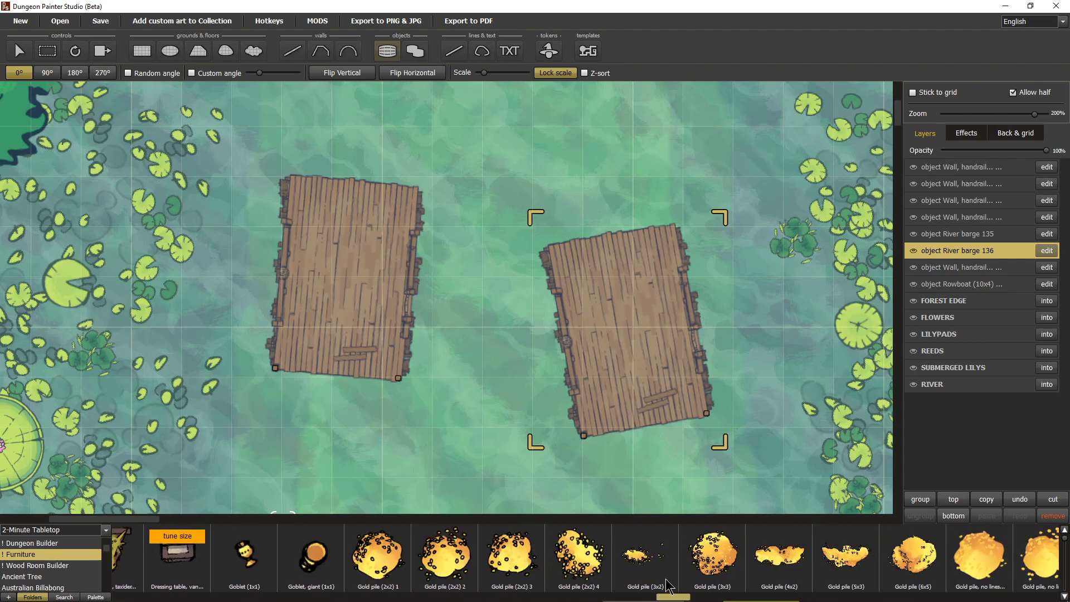
scroll(758, 585, up, 10)
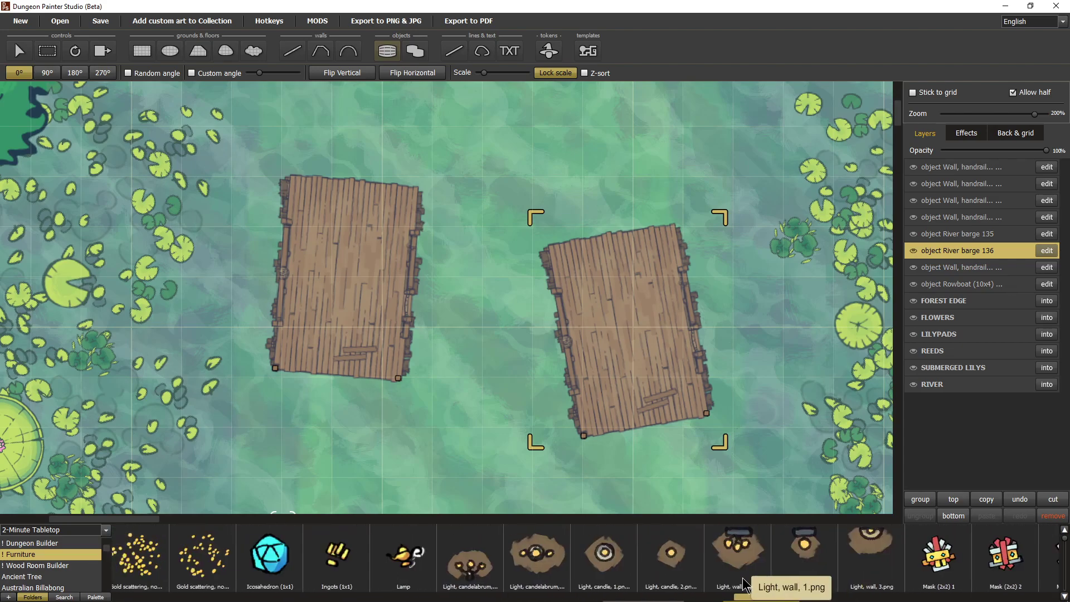
scroll(745, 585, down, 3)
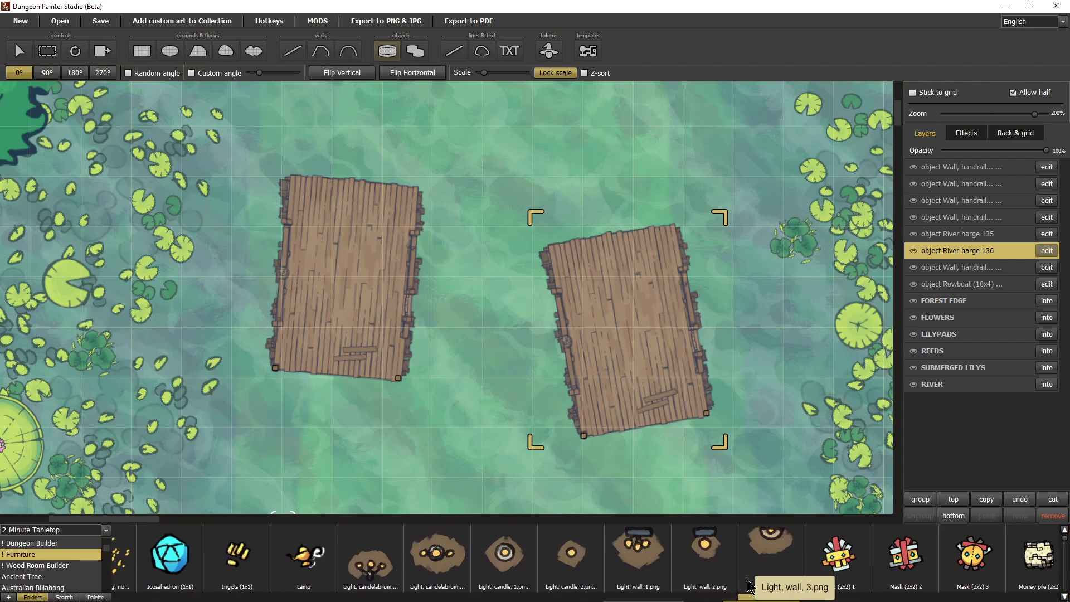
Preview the Light, wall, 2 and Light, candle, 1 objects near the right barge's lower-left corner pillar
click(607, 556)
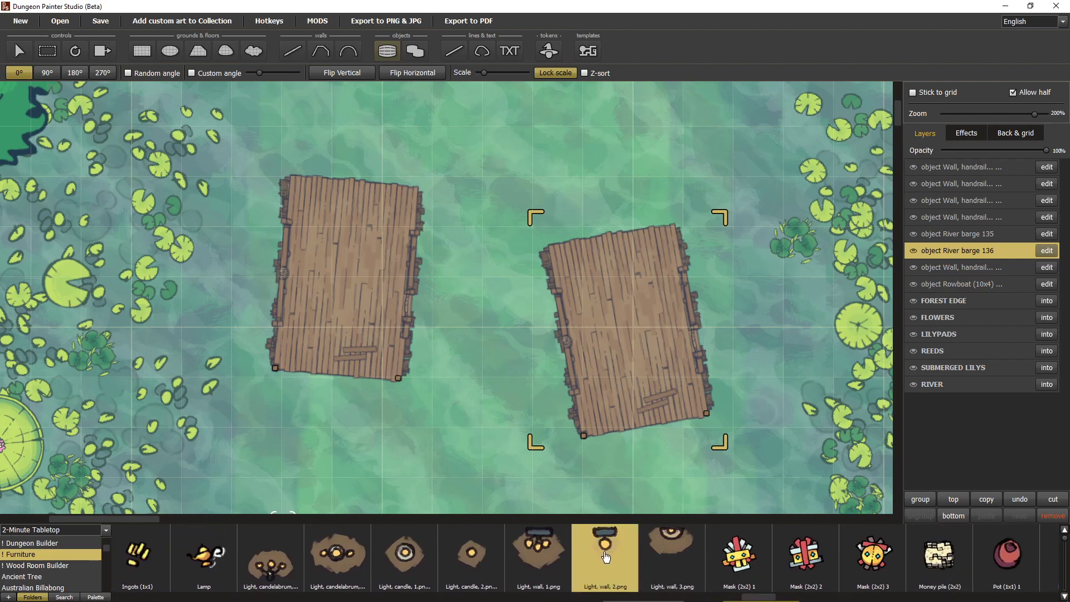
click(599, 452)
scroll(611, 430, up, 3)
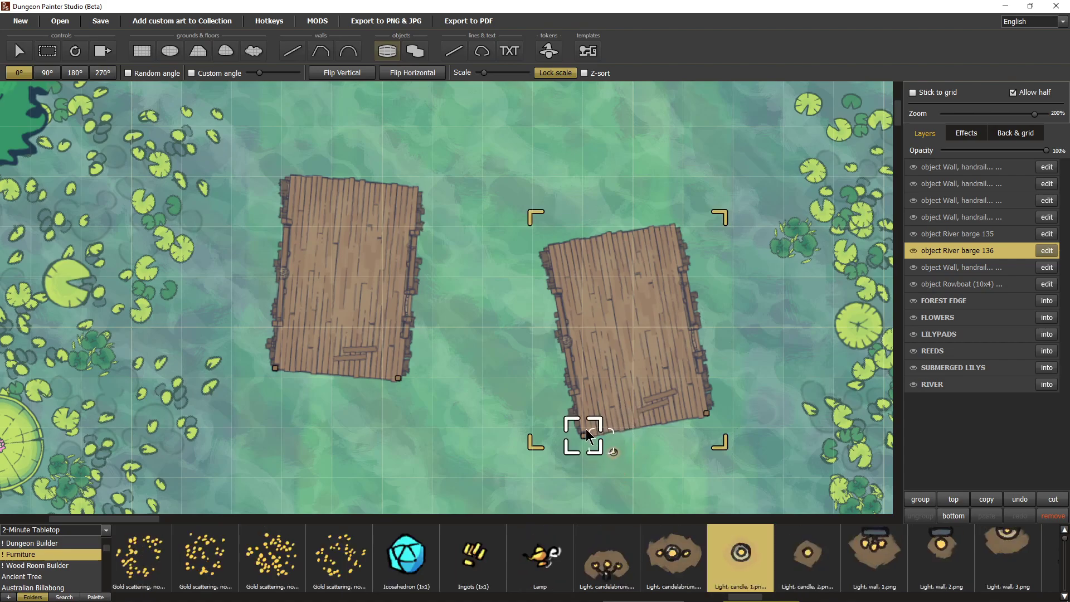
scroll(596, 433, down, 1)
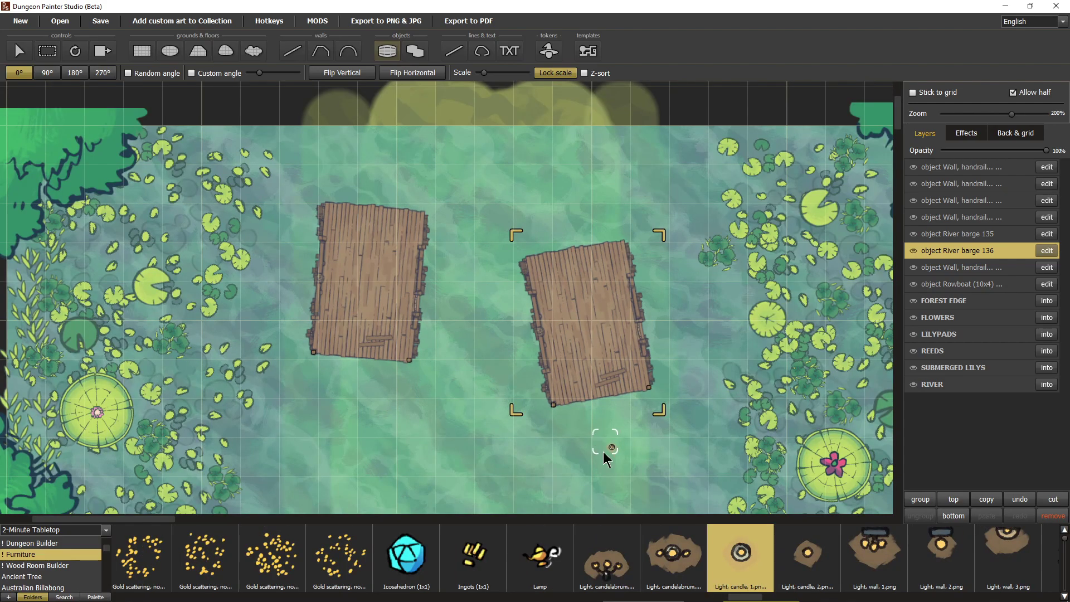
Scale the Light, wall, 2 object down slightly and place one on each lower corner pillar of the right barge
click(964, 558)
scroll(580, 437, up, 1)
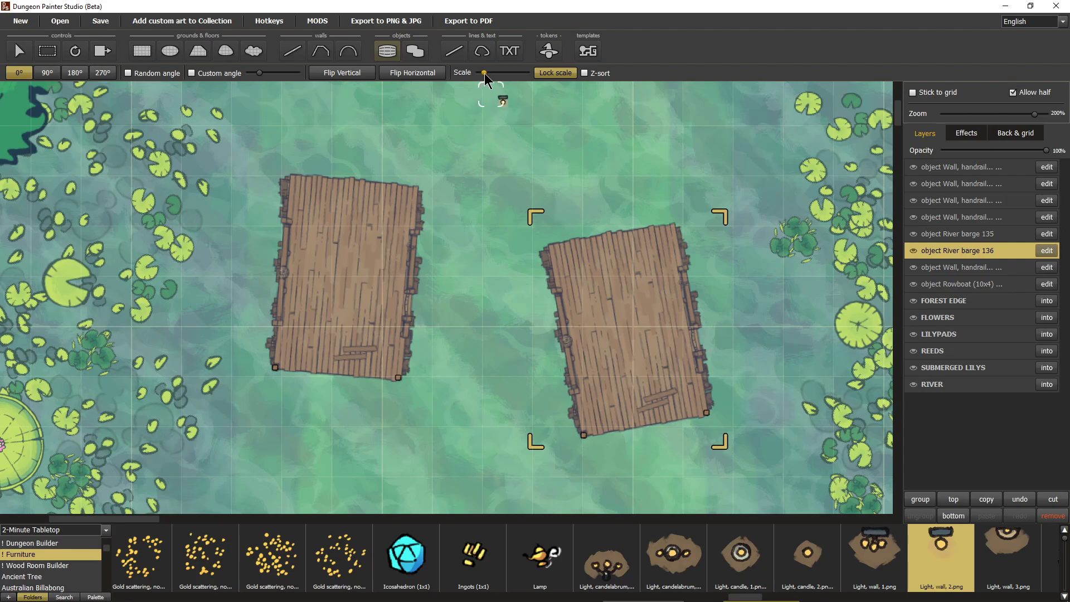
drag(484, 74, 482, 74)
click(562, 426)
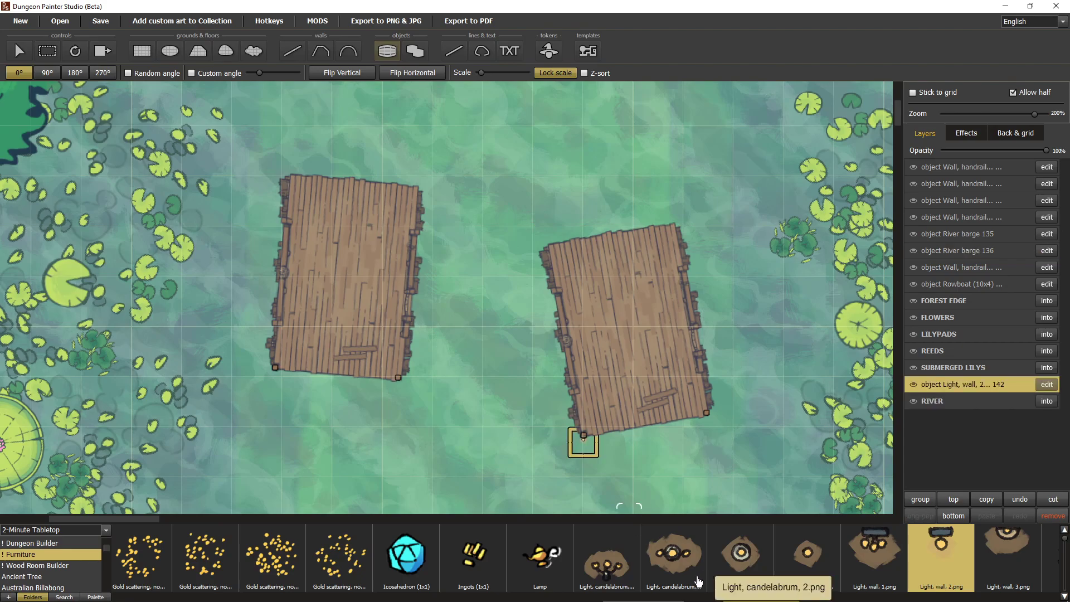
click(685, 401)
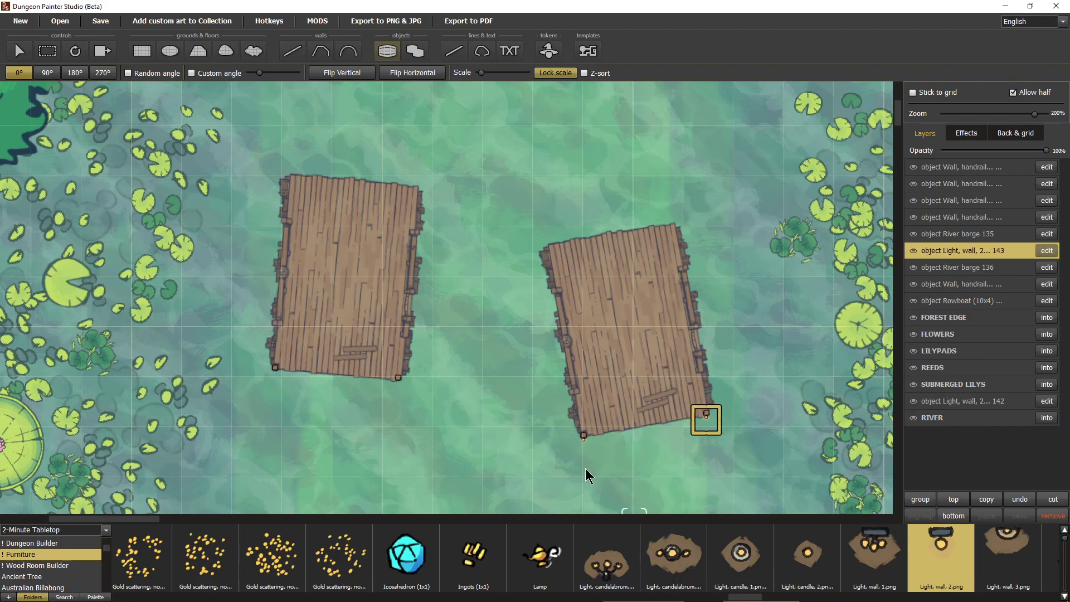
Place a Light, wall, 2 object on each lower corner pillar of the left barge, redoing the first placement
click(255, 356)
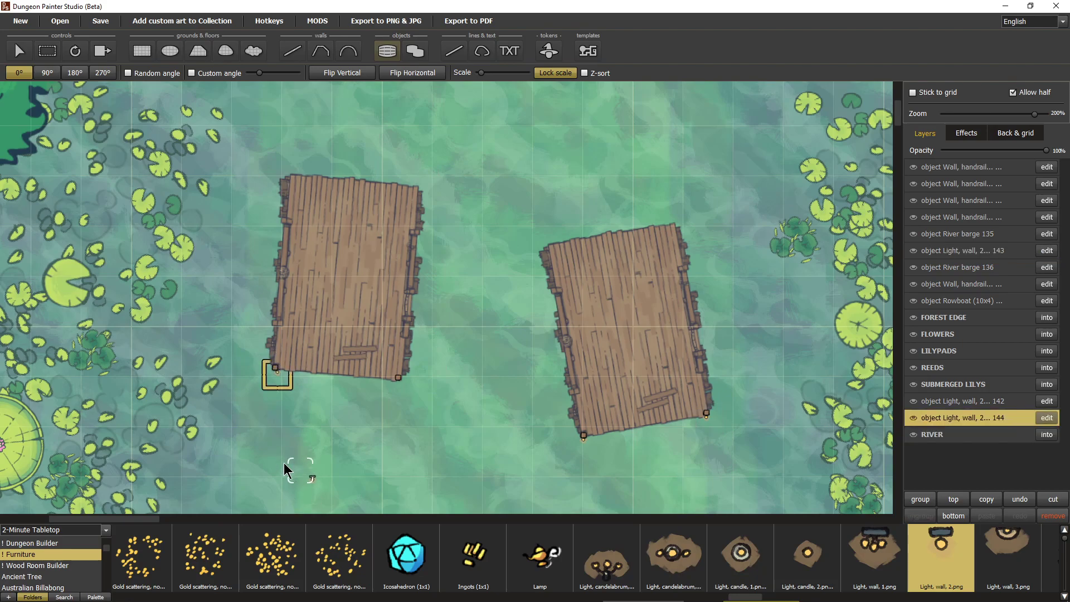
key(ctrl+z)
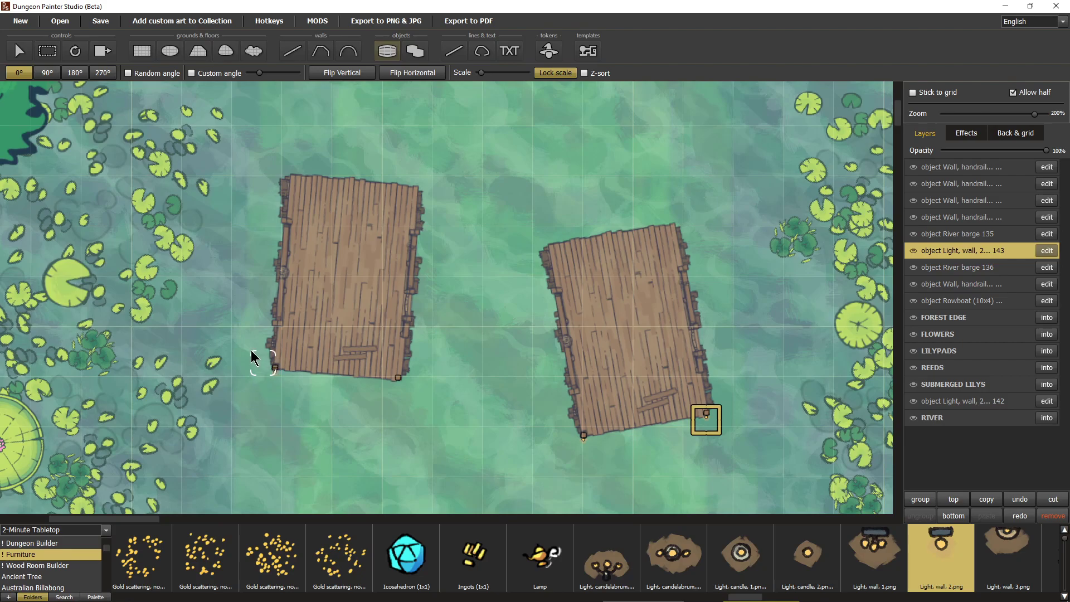
click(254, 357)
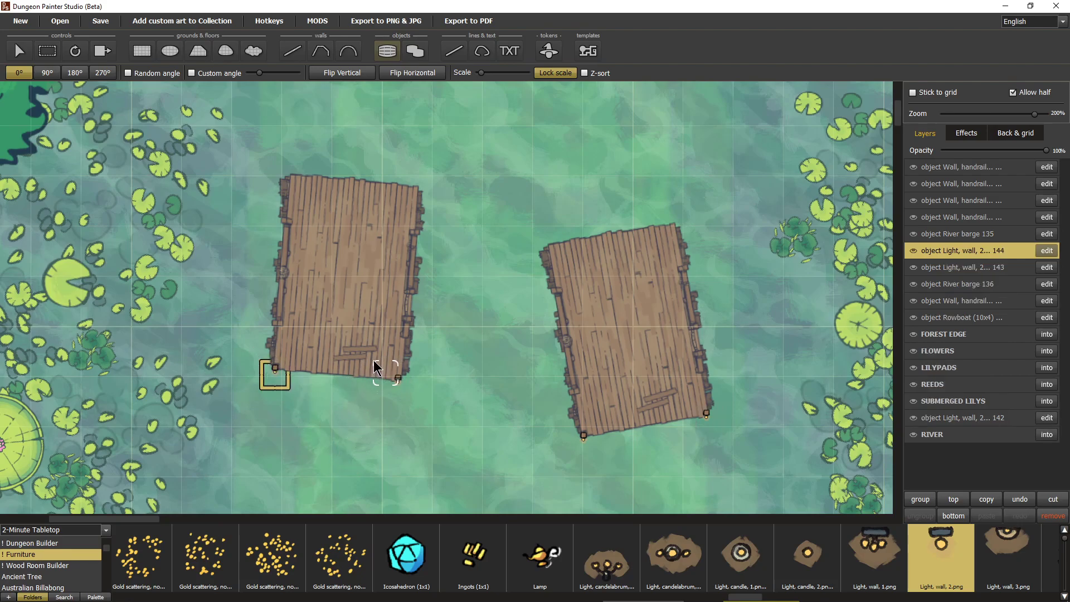
click(383, 376)
Place a Light, wall, 2 object rotated 180° on the rowboat's upper tip and move its layer beneath the rowboat
drag(669, 409, 599, 74)
drag(486, 345, 516, 210)
key(r)
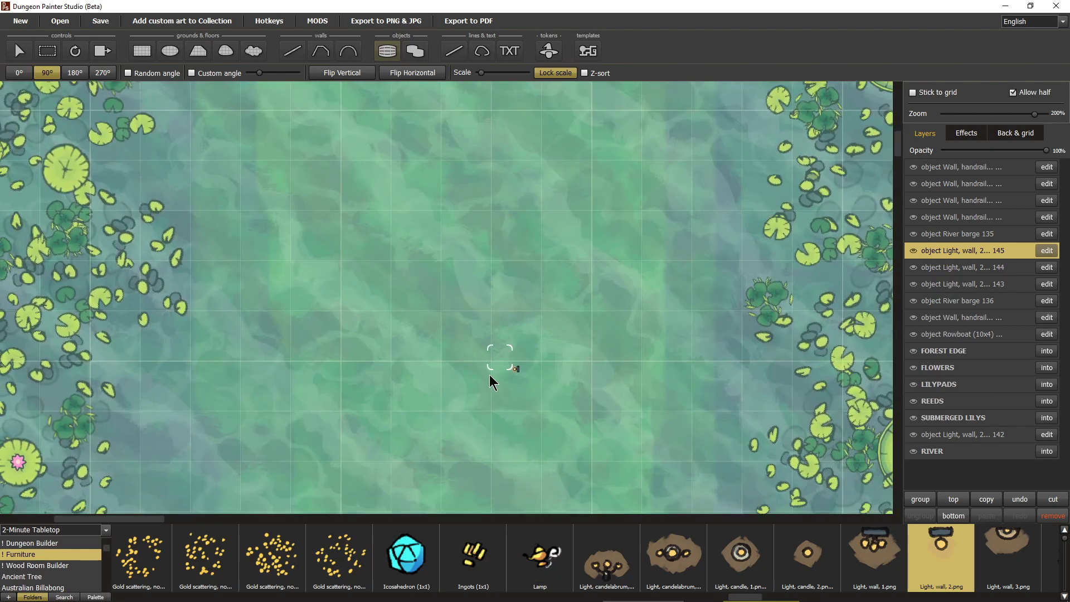
drag(490, 378, 490, 255)
key(r)
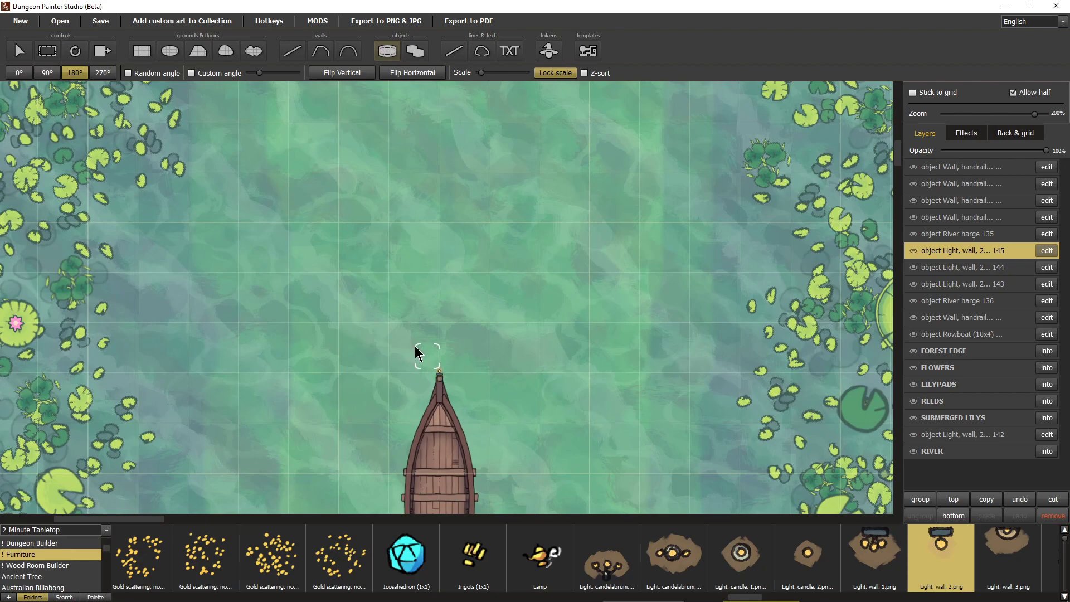
click(426, 357)
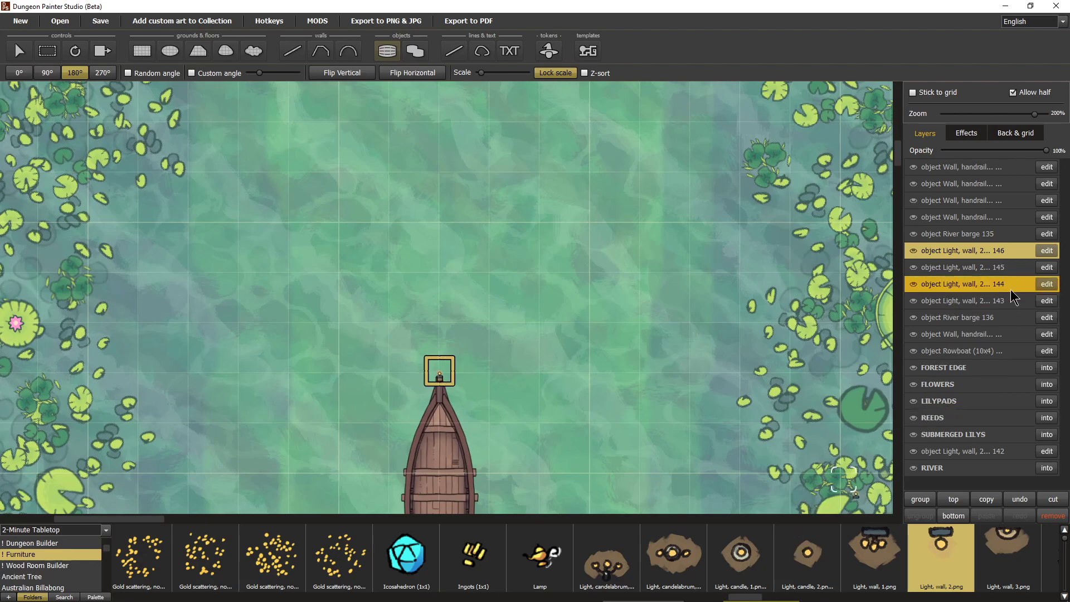
drag(972, 256, 972, 365)
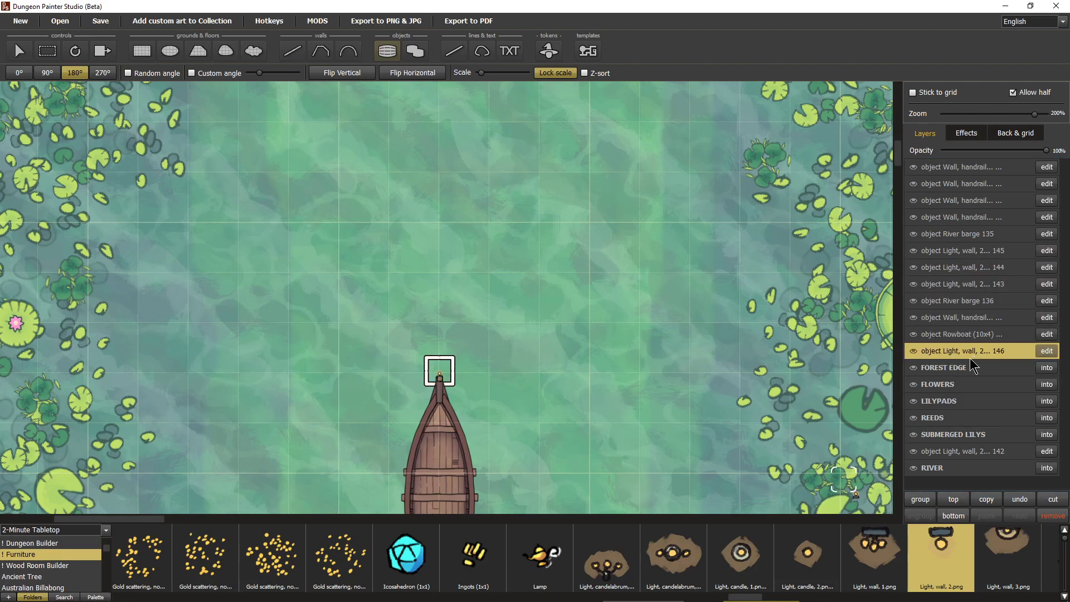
Group the rowboat's layers with its bow light and name the group CANOE
shift+click(953, 317)
click(918, 498)
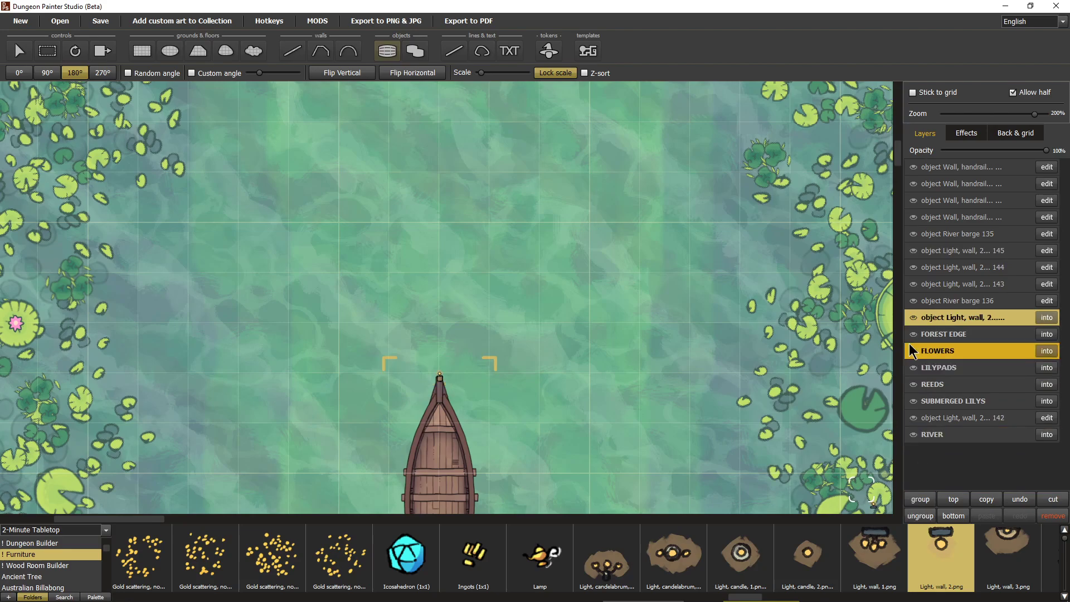
double_click(943, 320)
text(C)
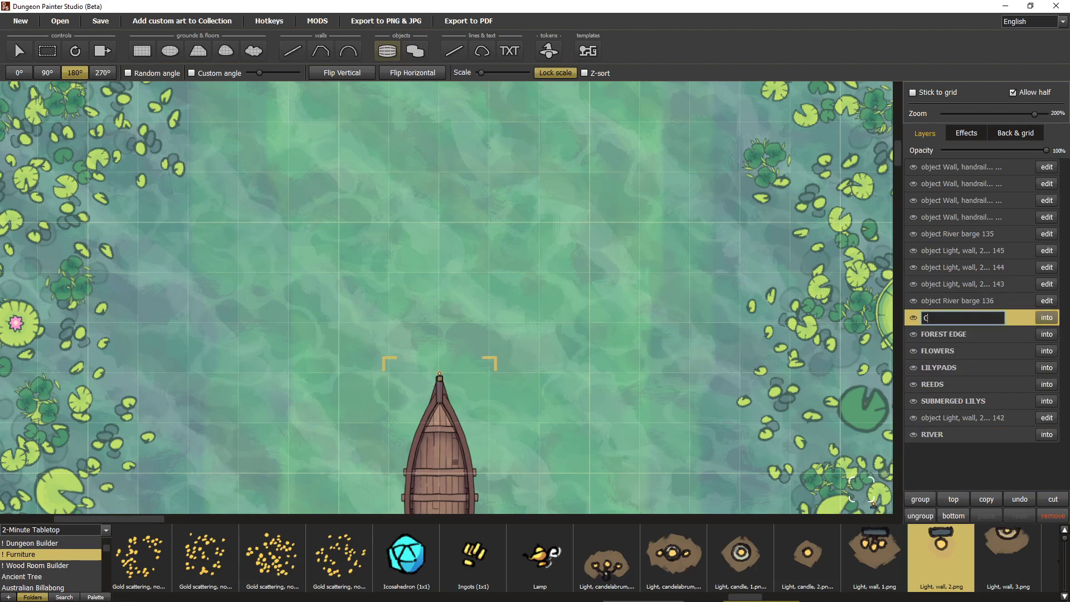
key(Return)
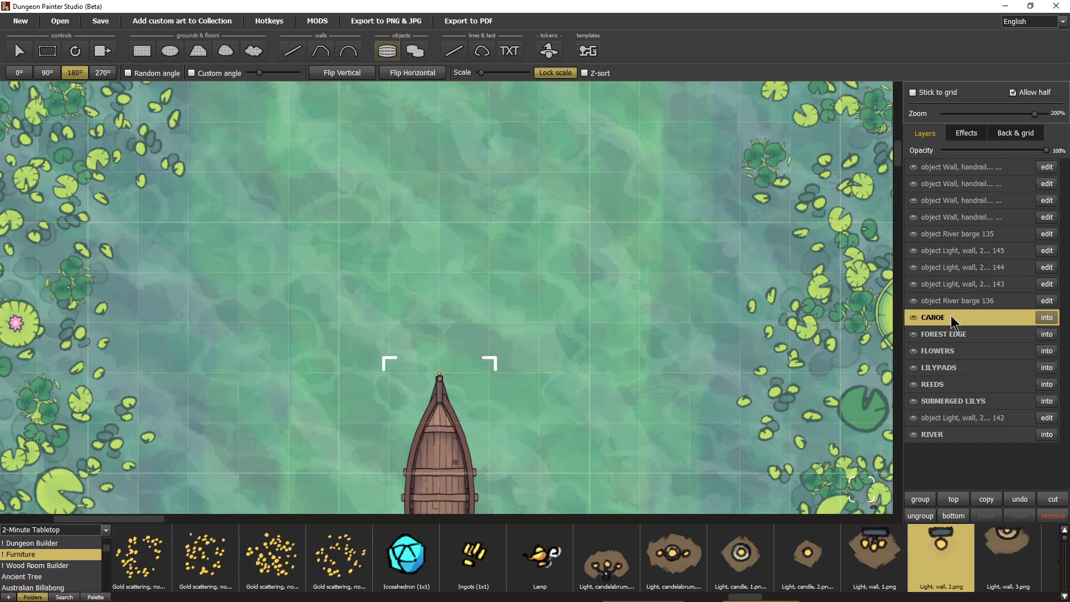
Group all layers above CANOE, from River barge 136 up to the topmost handrail, and name the group BARGES
click(958, 300)
shift+click(974, 167)
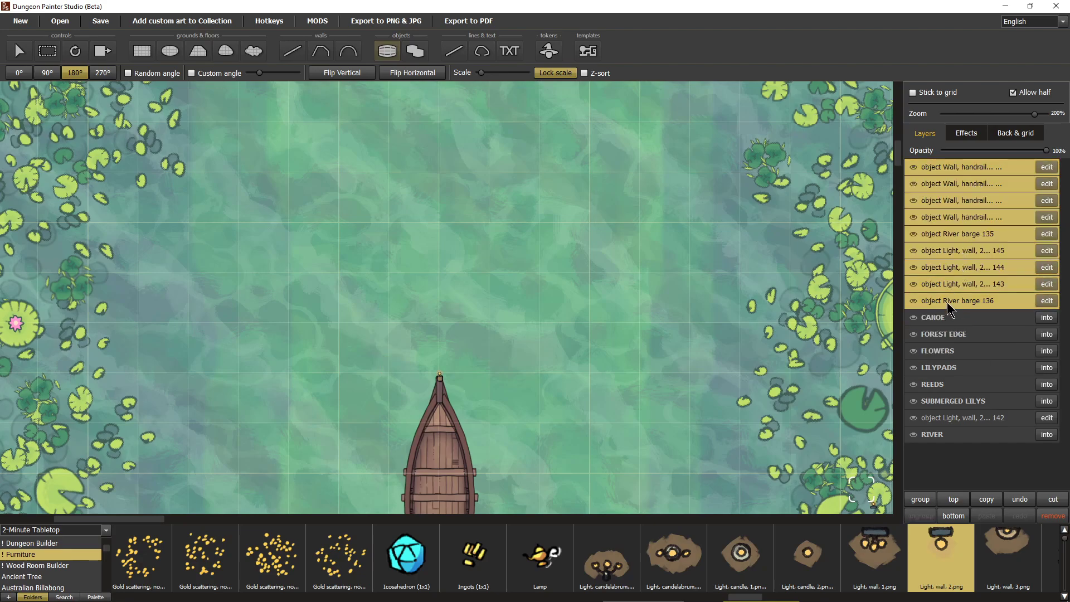
click(920, 499)
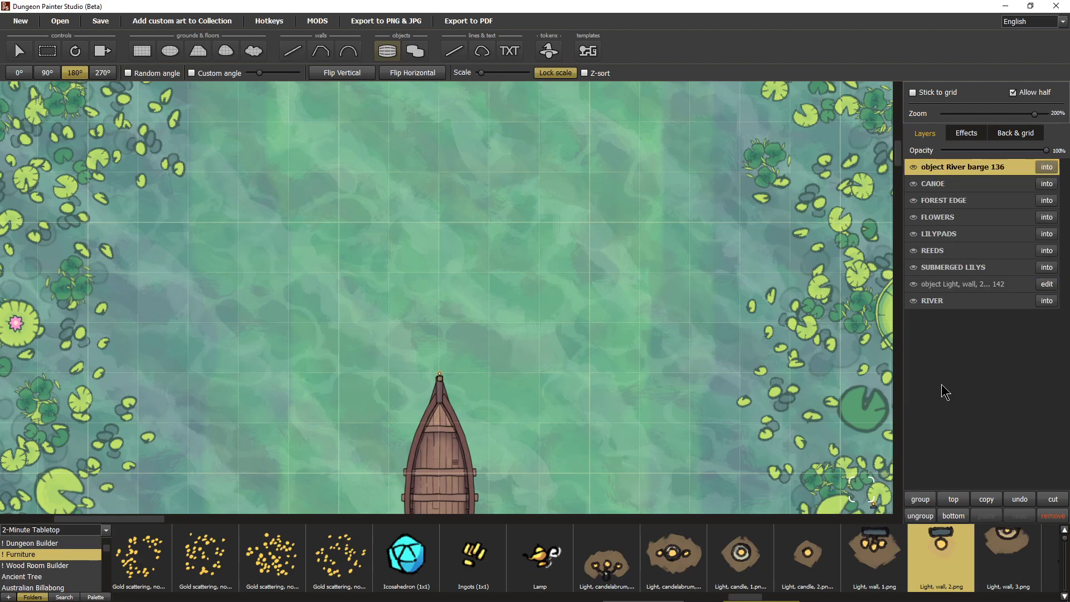
double_click(940, 168)
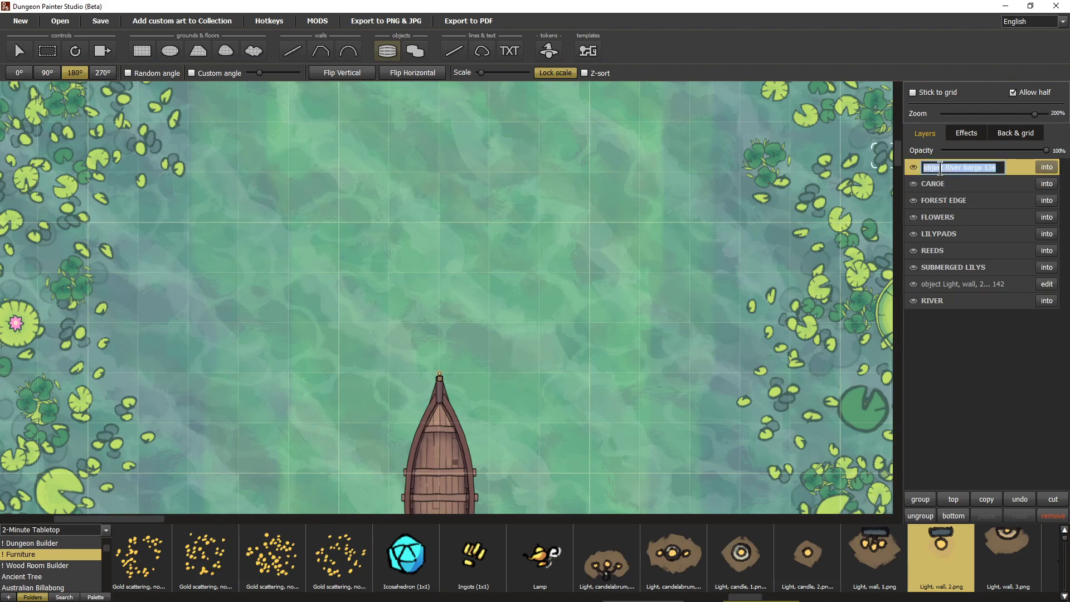
text(BA)
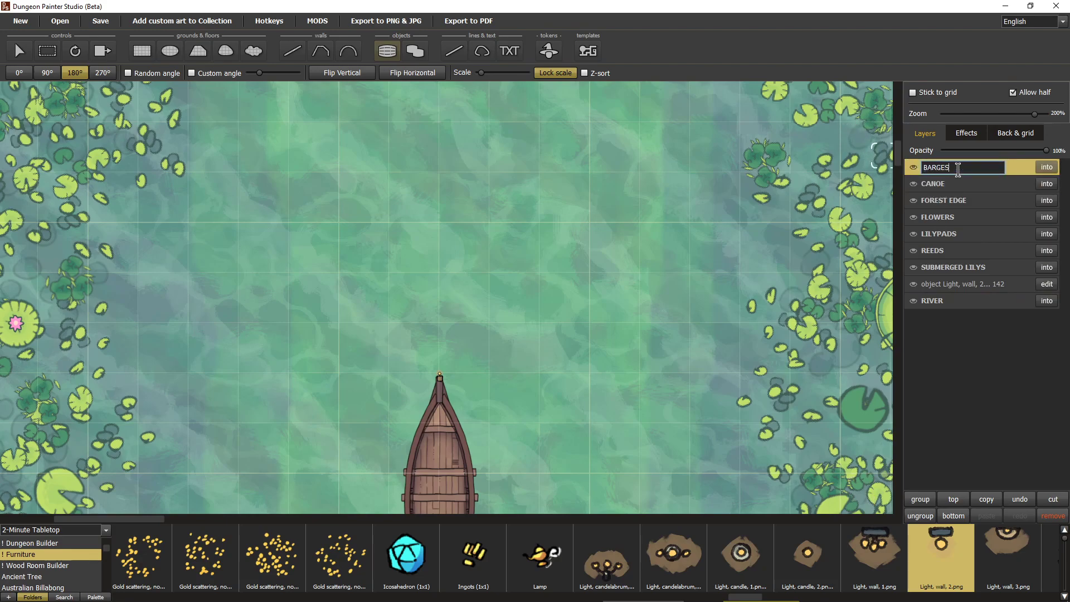
text(RGES)
key(Return)
Examine the barges' lights, the canoe and the map edges, and check the whole map in the PNG & JPG export preview
scroll(483, 312, down, 5)
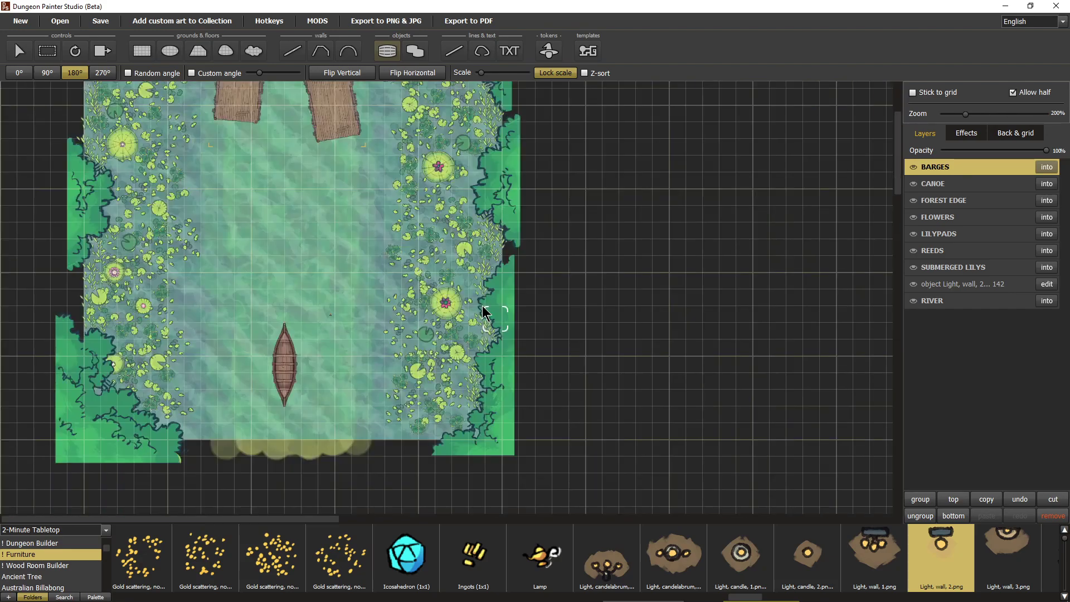
drag(370, 310, 322, 437)
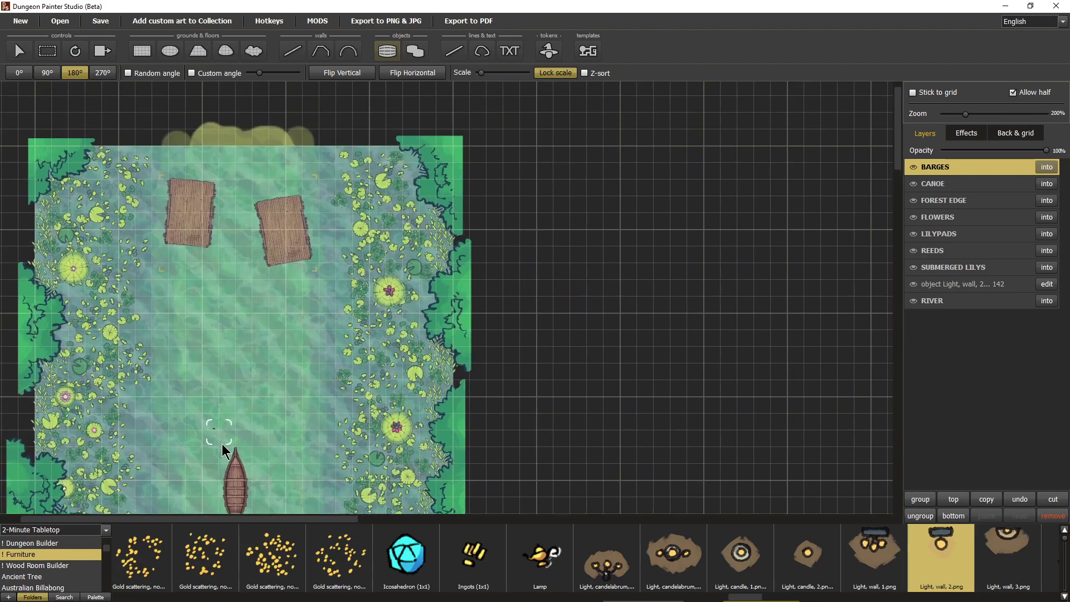
scroll(313, 394, up, 1)
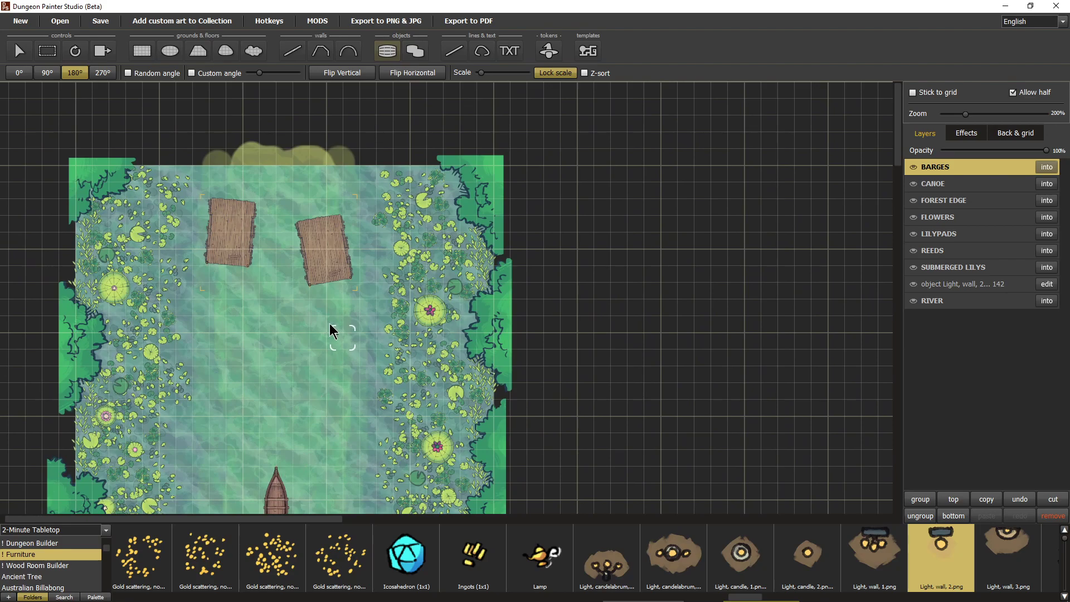
scroll(332, 329, up, 3)
scroll(330, 373, down, 3)
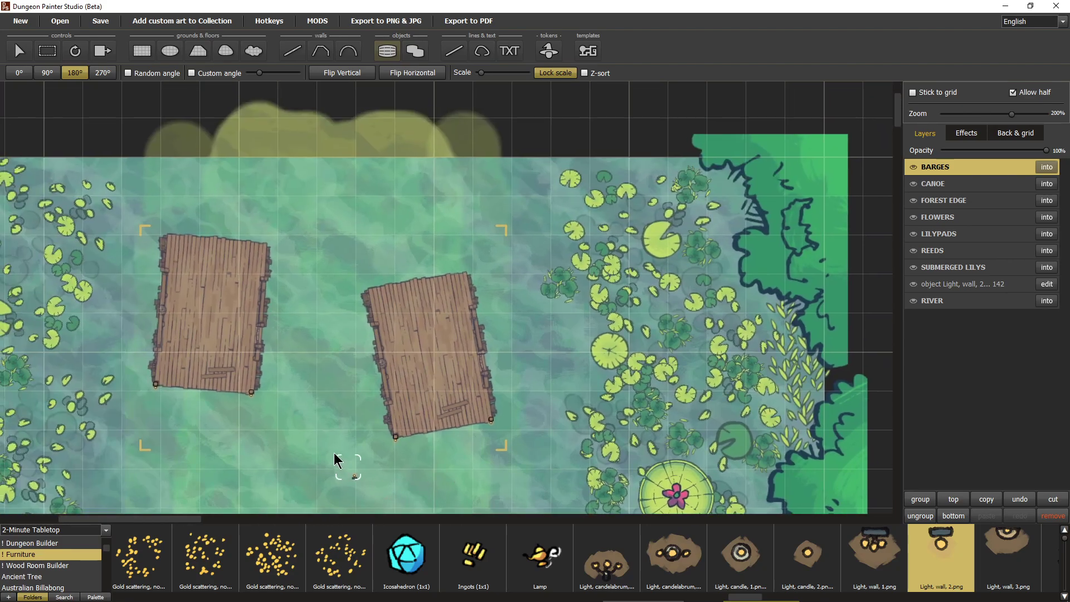
scroll(336, 458, up, 4)
drag(284, 451, 384, 410)
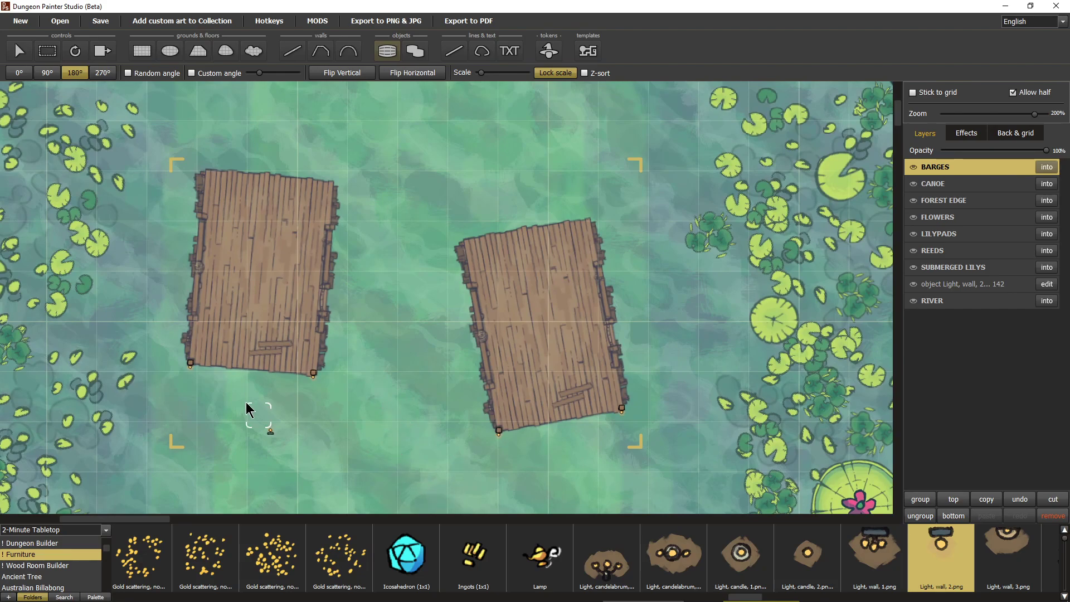
scroll(312, 434, down, 2)
scroll(334, 440, down, 4)
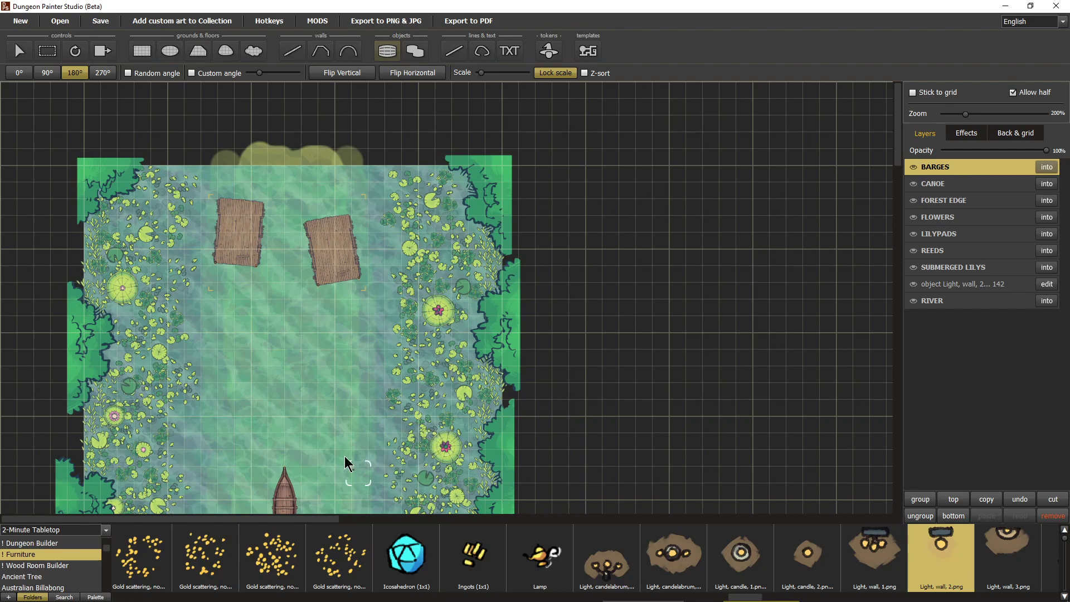
drag(349, 464, 332, 379)
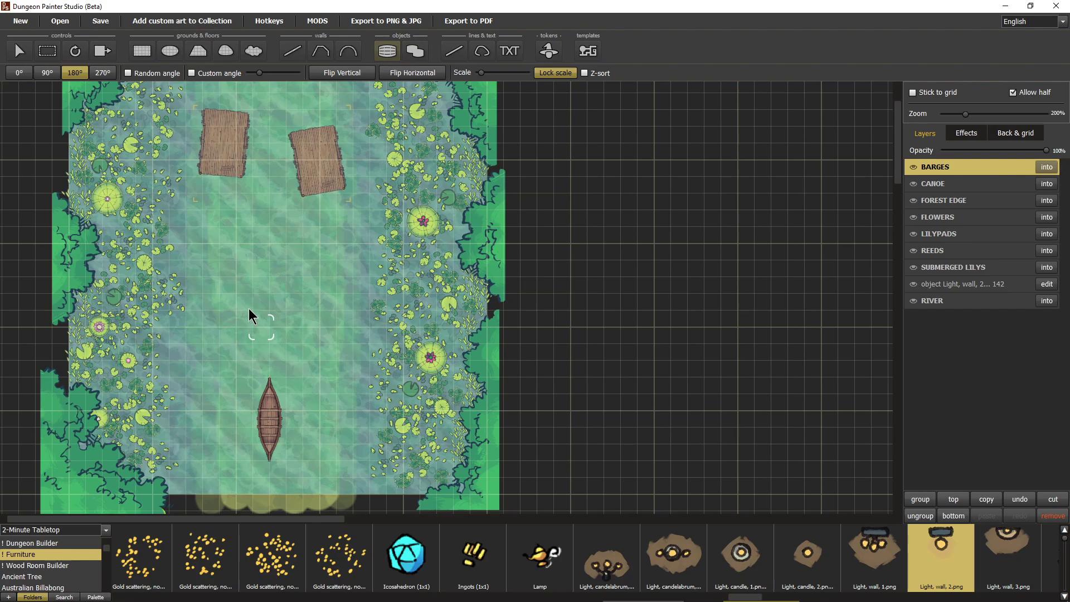
drag(312, 372, 376, 441)
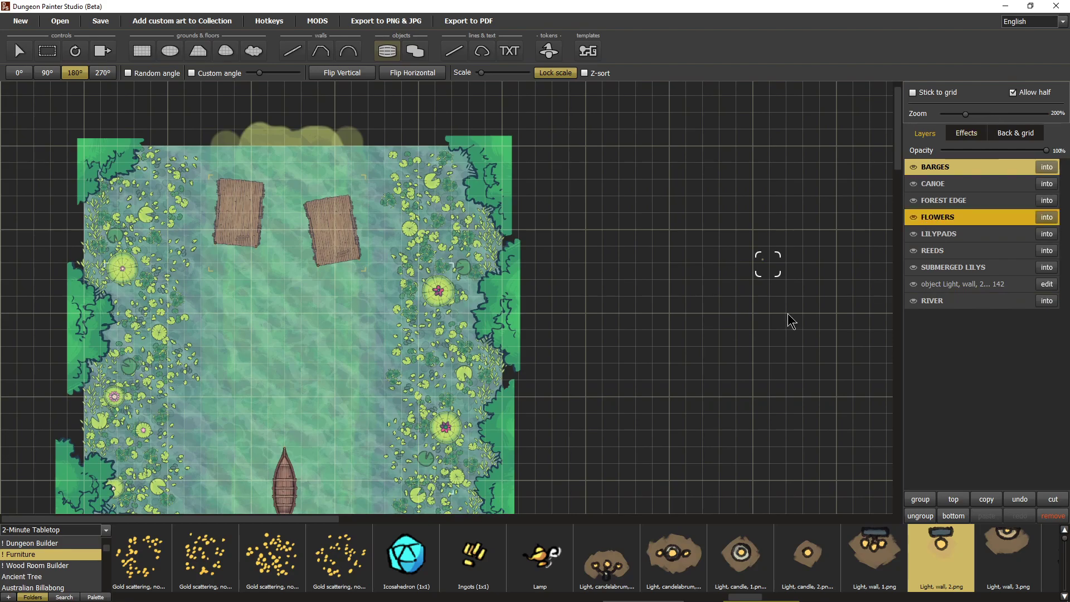
scroll(273, 281, down, 1)
drag(273, 273, 396, 289)
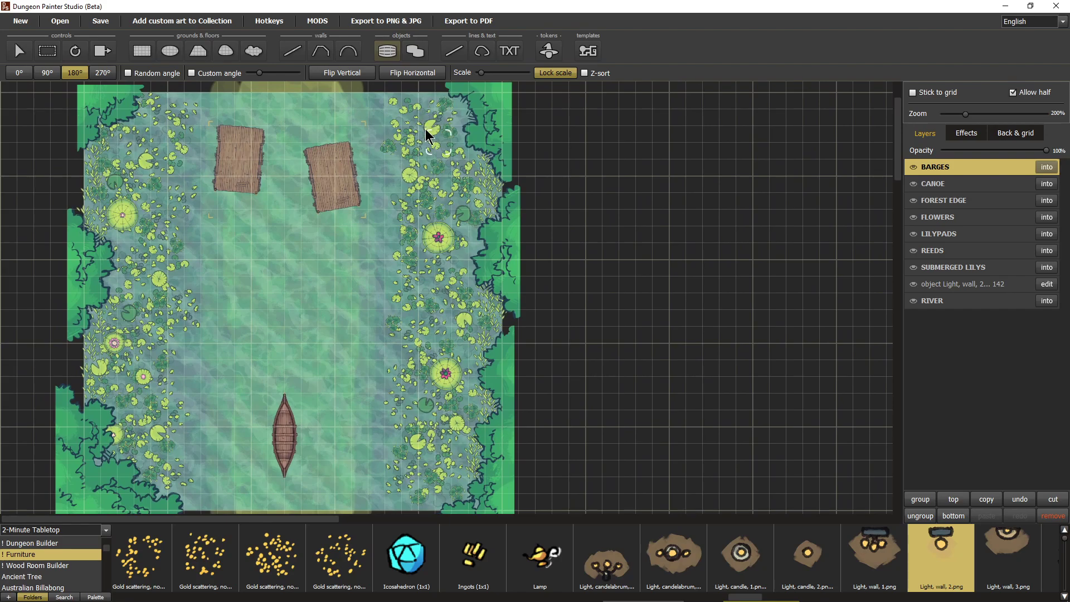
click(390, 26)
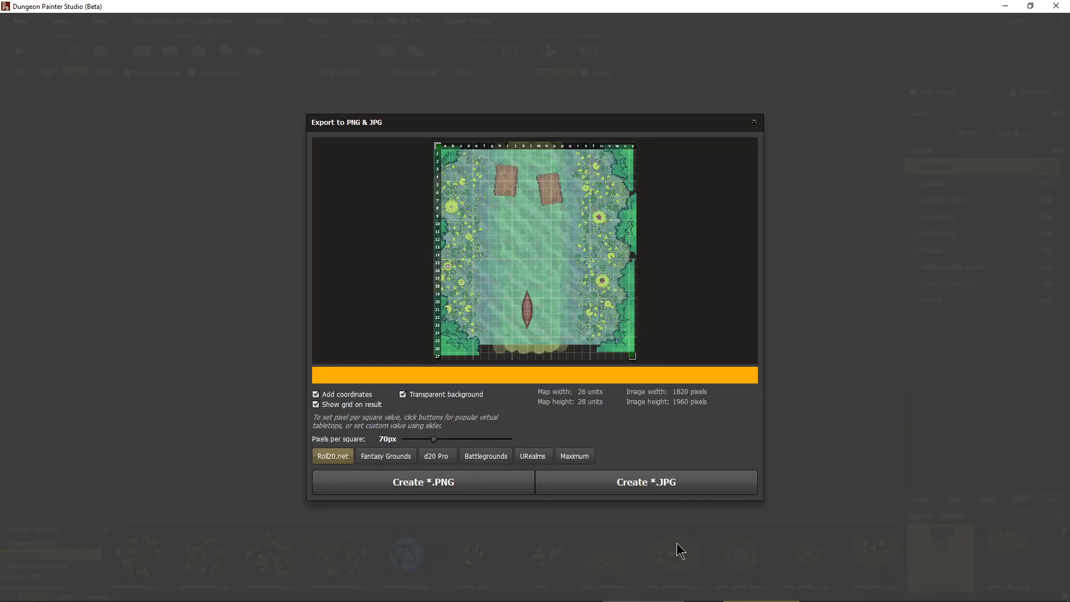
click(753, 122)
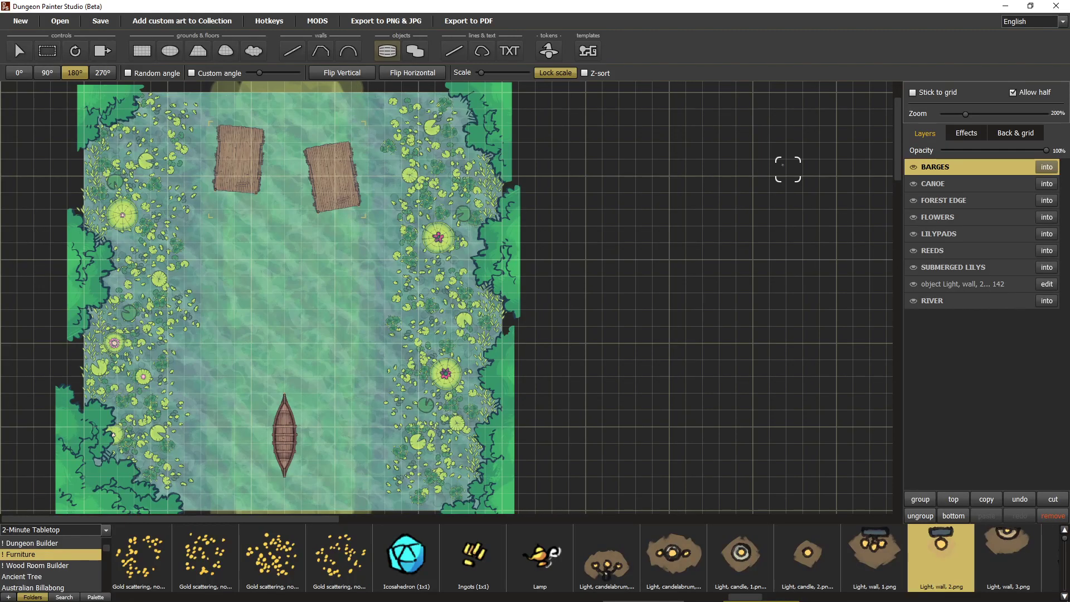
Ungroup BARGES and move the stray Light, wall, 2 layer from above RIVER to just above River barge 136
click(972, 285)
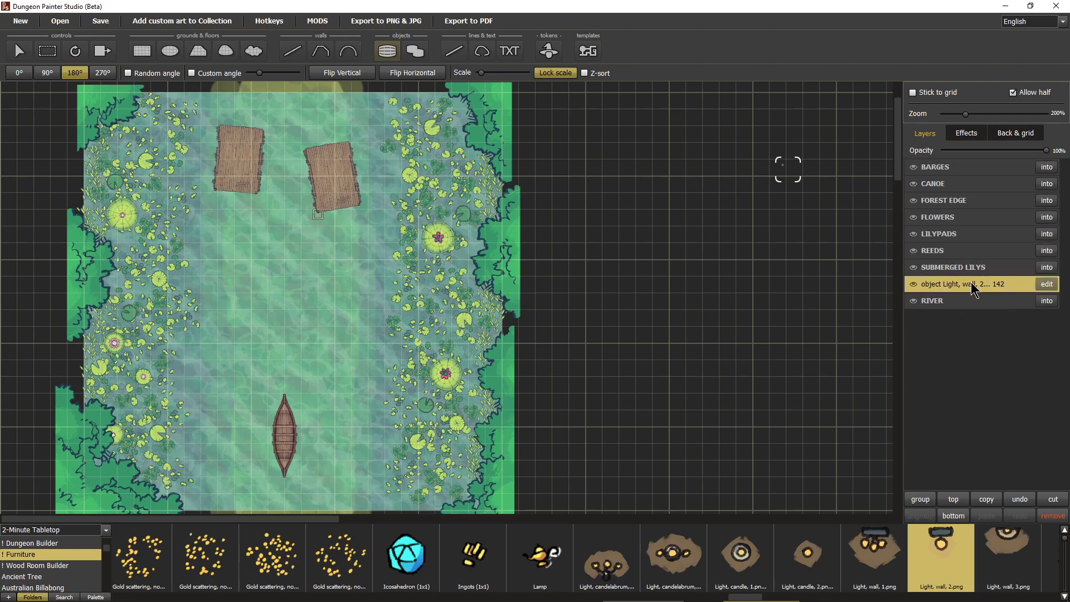
click(945, 171)
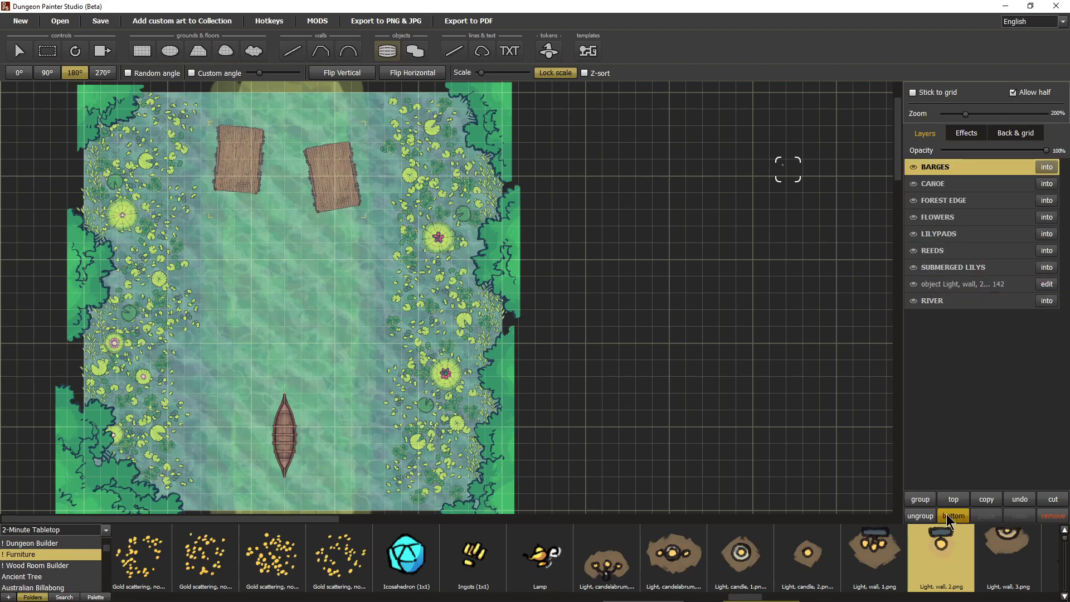
click(921, 516)
drag(937, 419, 965, 306)
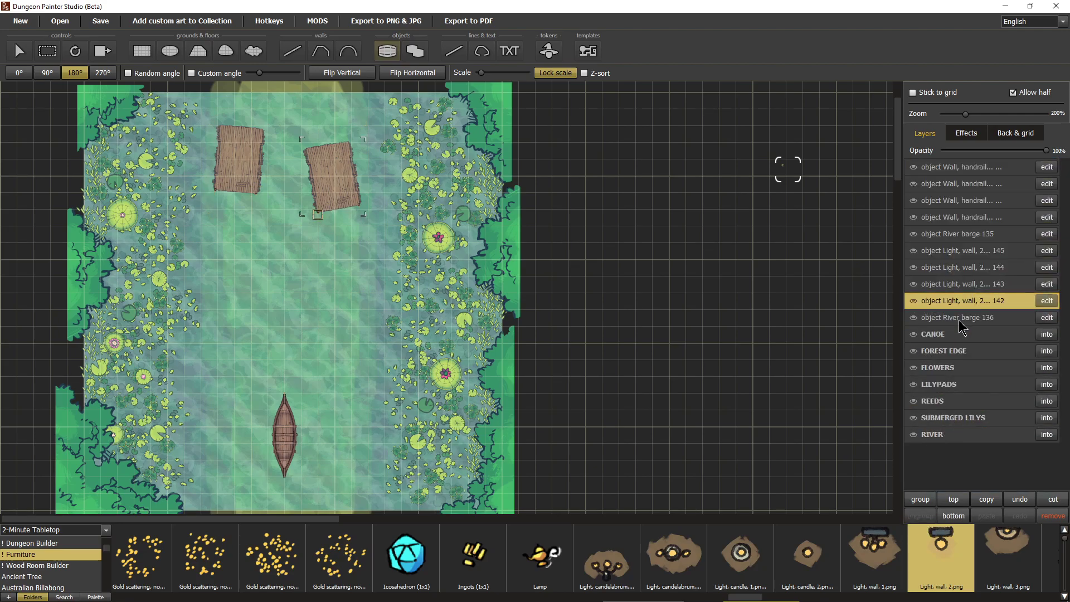
Regroup all barge, handrail and light layers, including the recovered wall light, and name the group BARGES
click(963, 318)
ctrl+click(976, 173)
click(919, 499)
click(951, 173)
double_click(951, 173)
text(B)
key(Return)
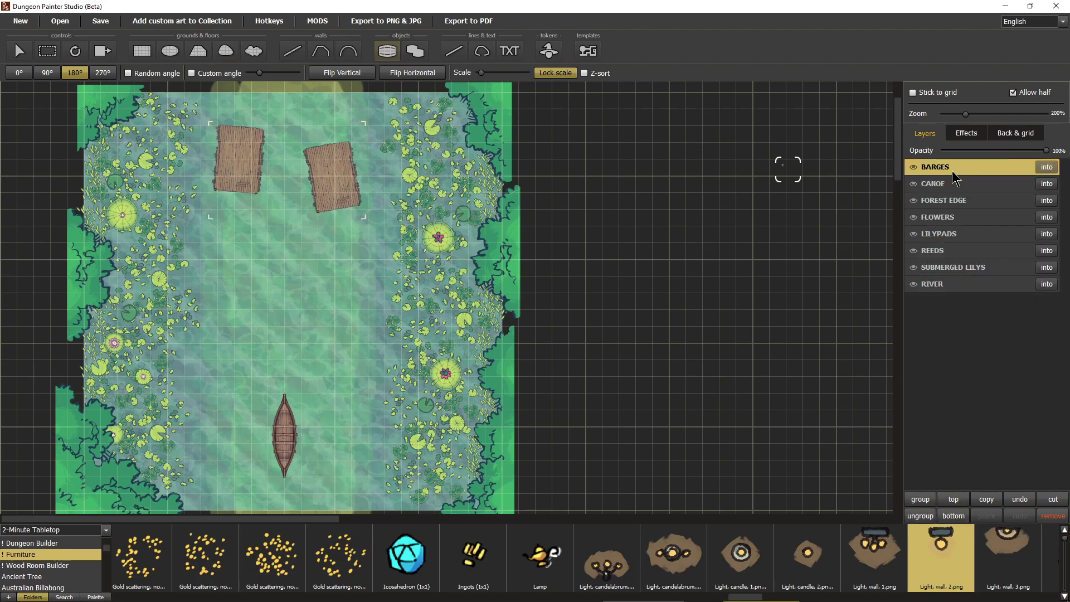
Place a one-square rectangular floor of Background.jpg, snapped to the grid, over the map's lower-left forest corner
key(f)
click(302, 566)
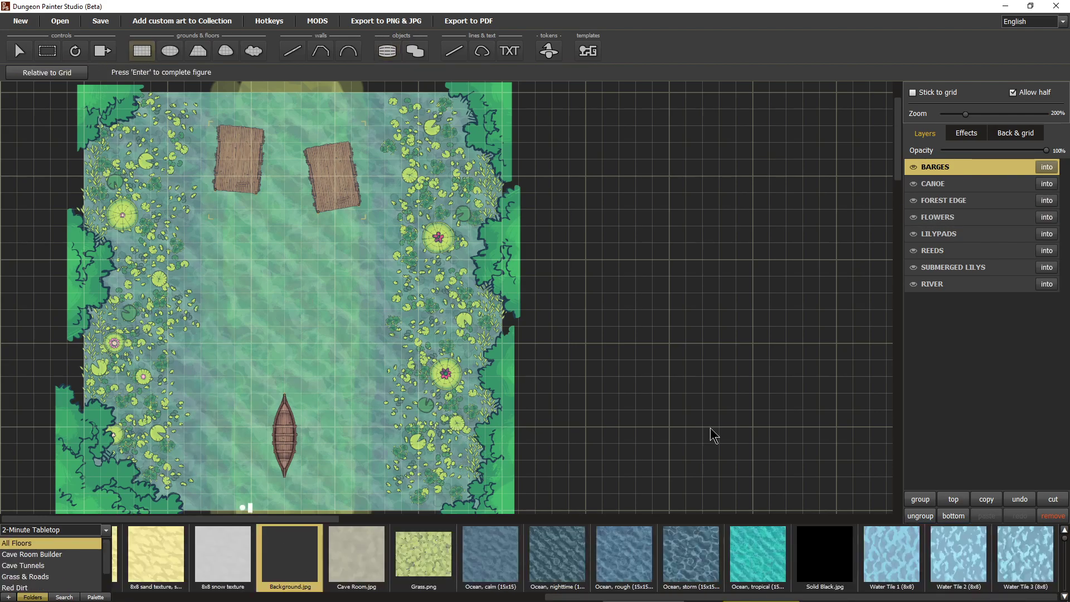
click(912, 94)
scroll(373, 357, up, 2)
scroll(393, 390, down, 4)
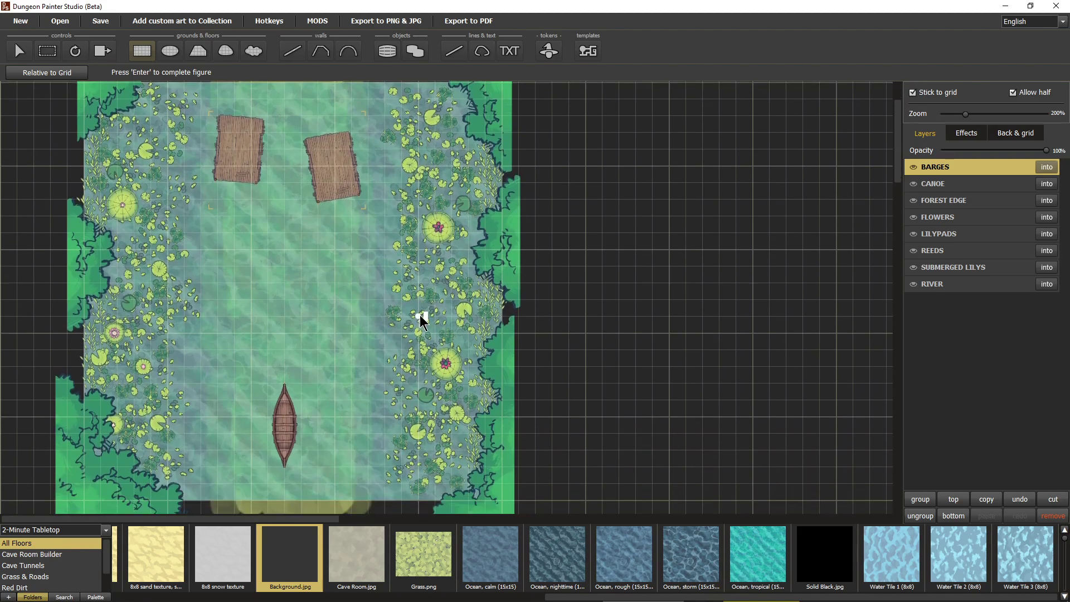
click(102, 427)
scroll(258, 457, up, 1)
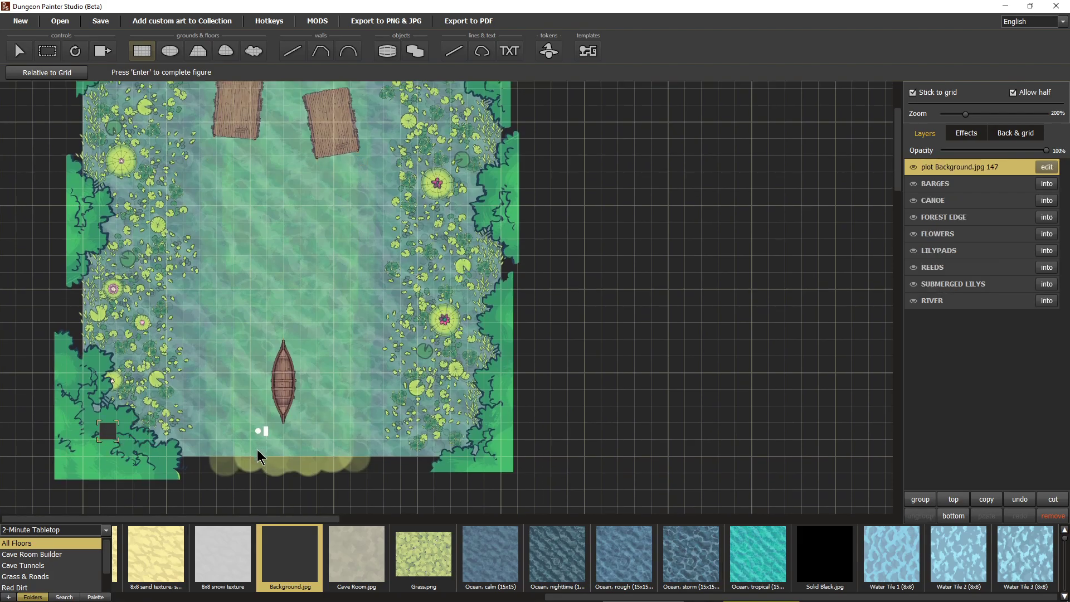
scroll(258, 457, up, 1)
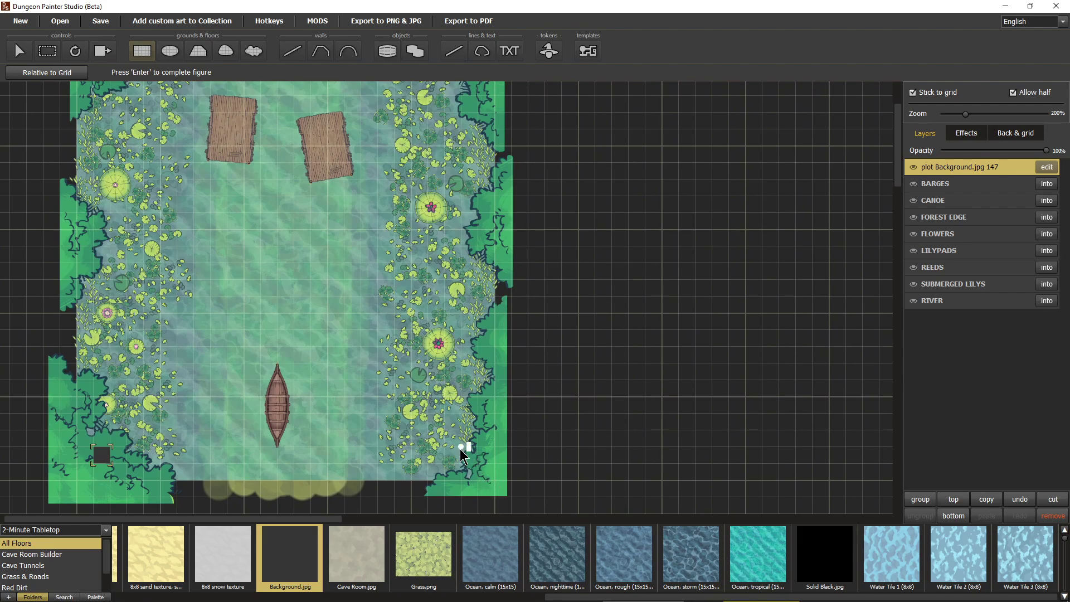
scroll(449, 379, up, 3)
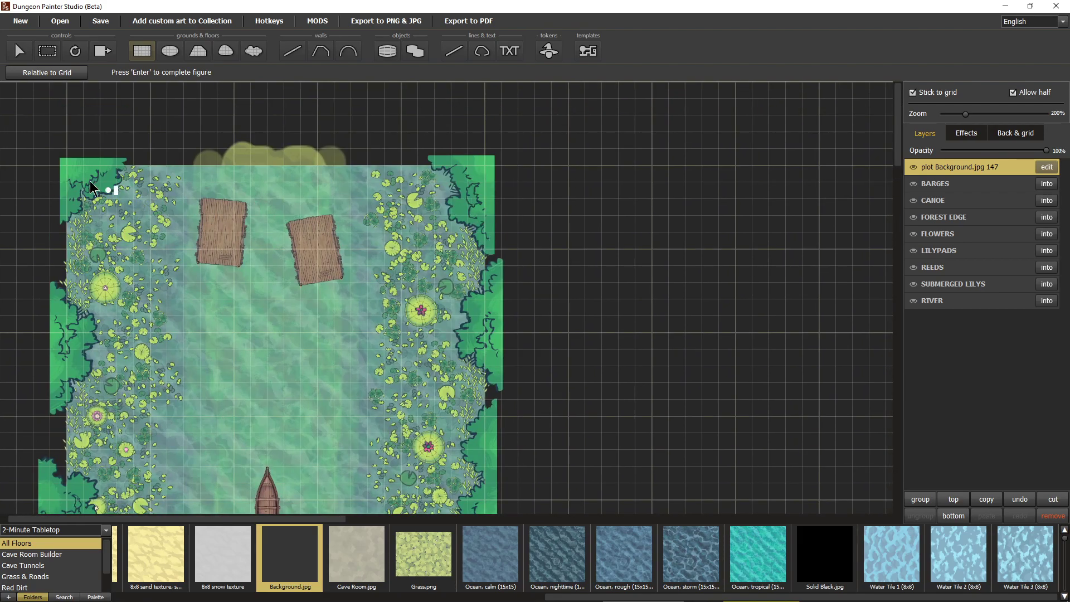
scroll(158, 304, down, 4)
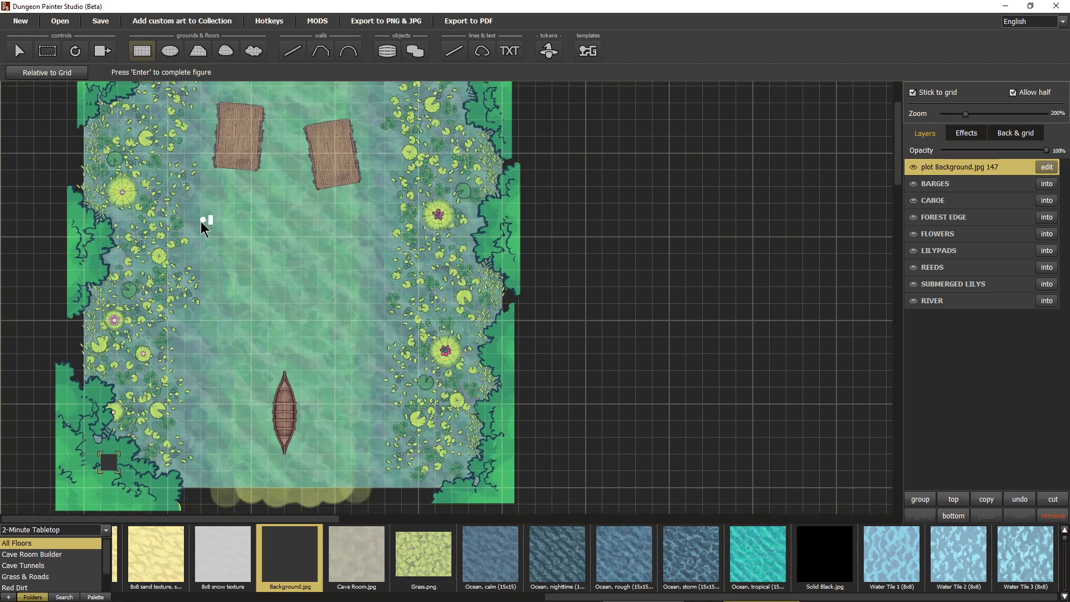
drag(316, 323, 297, 267)
drag(301, 320, 313, 370)
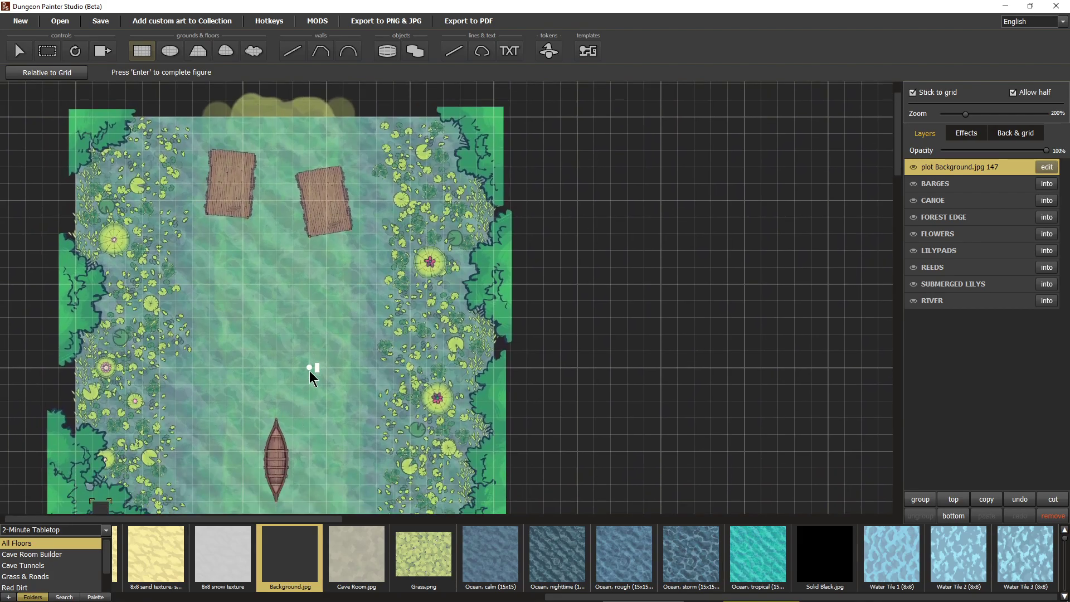
Set up the PNG & JPG export without coordinates, grid or transparent background, using the Fantasy Grounds preset of 100 px per square
click(385, 23)
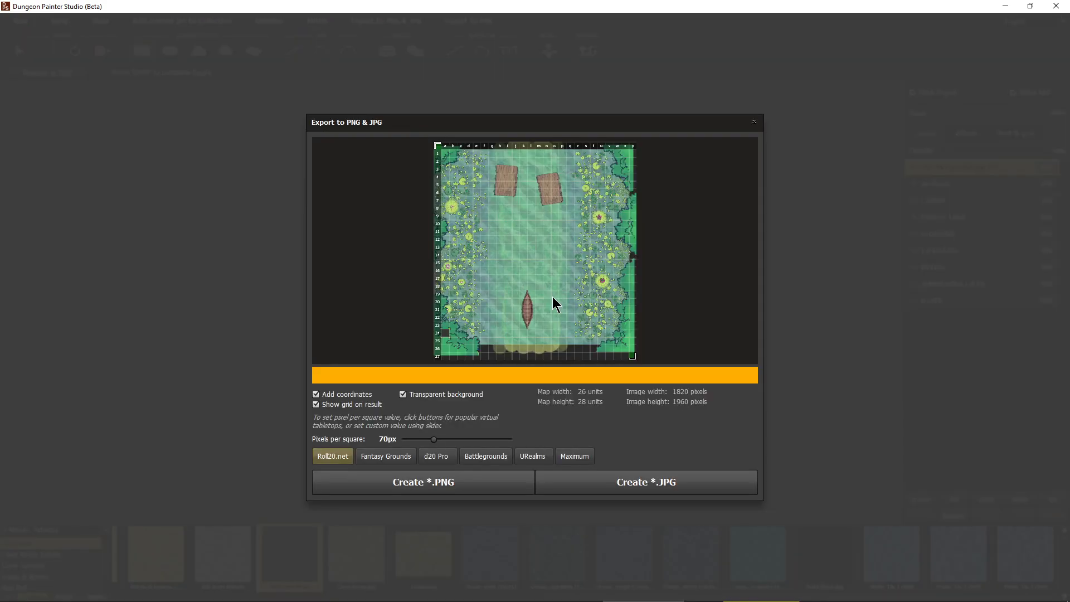
click(334, 395)
click(336, 404)
click(446, 395)
click(404, 457)
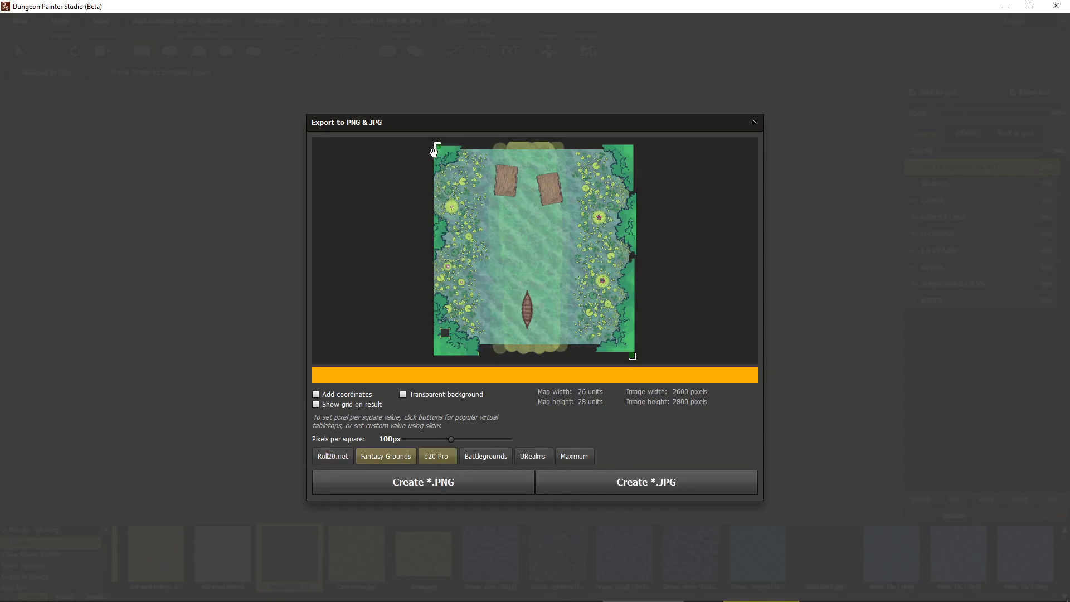
Crop the export area to the river map at 25 by 25 units and create a JPG without the grid
drag(437, 146, 436, 151)
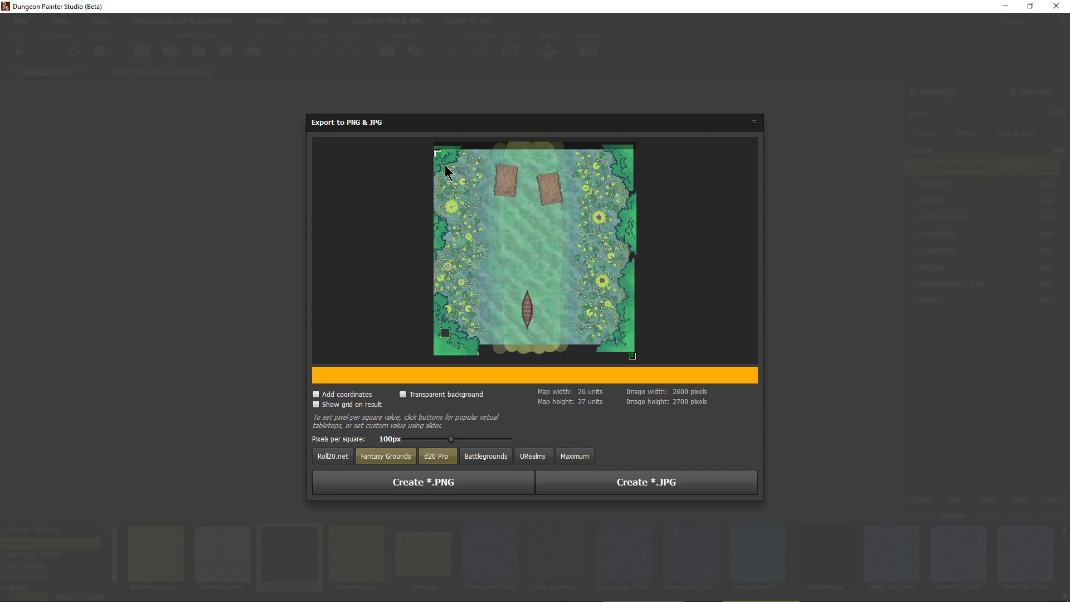
drag(634, 357, 624, 341)
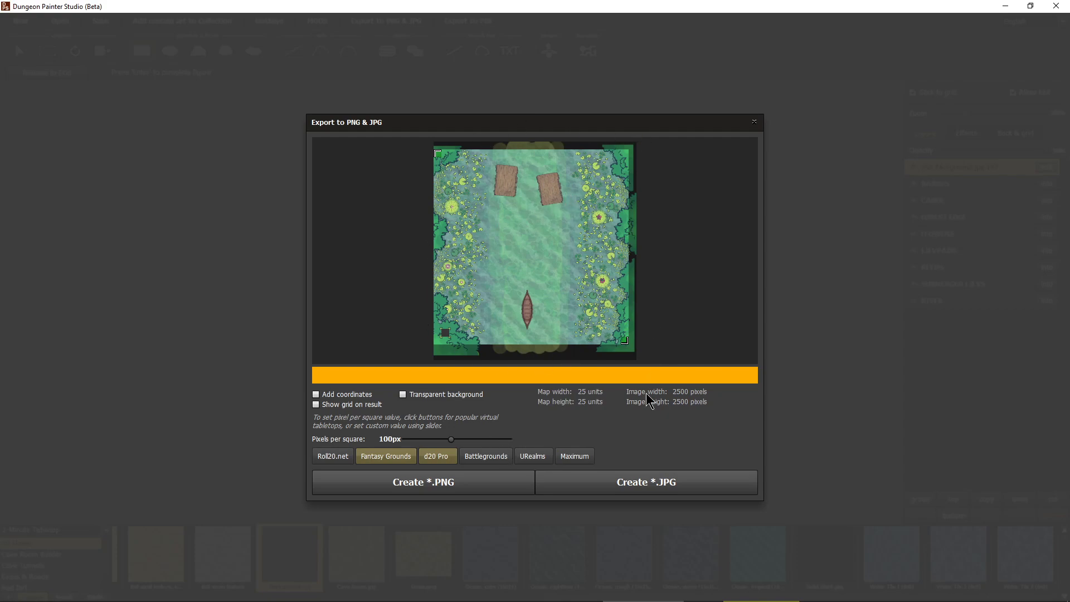
click(623, 484)
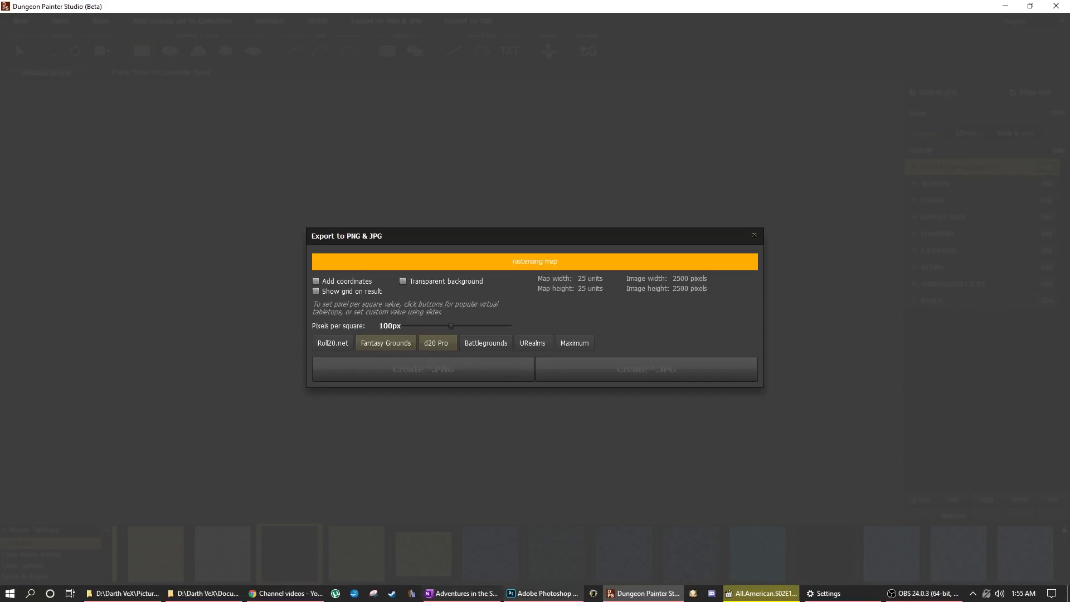
click(544, 593)
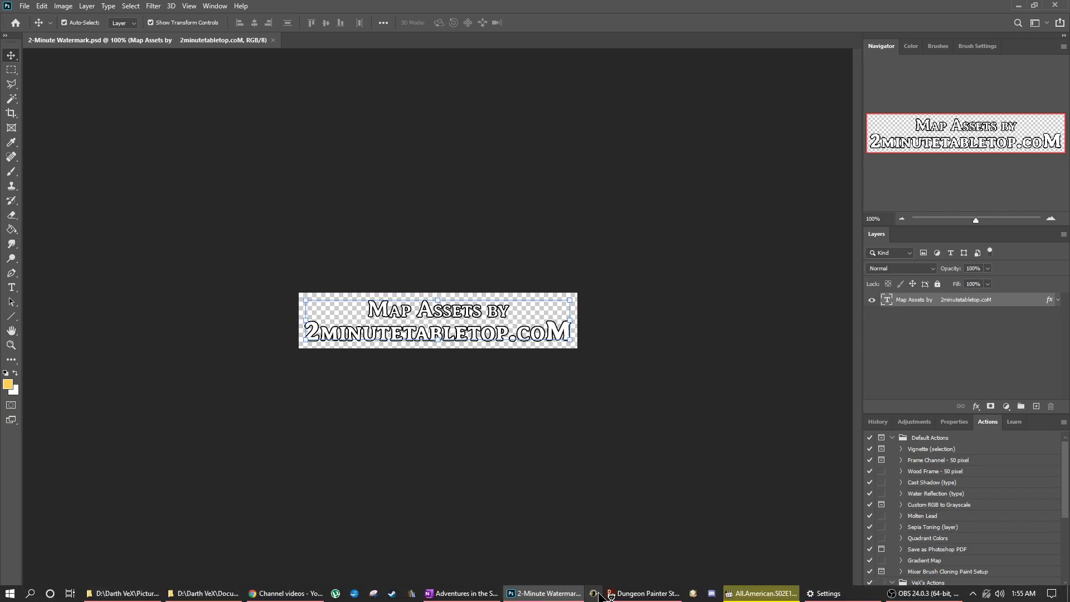
click(661, 595)
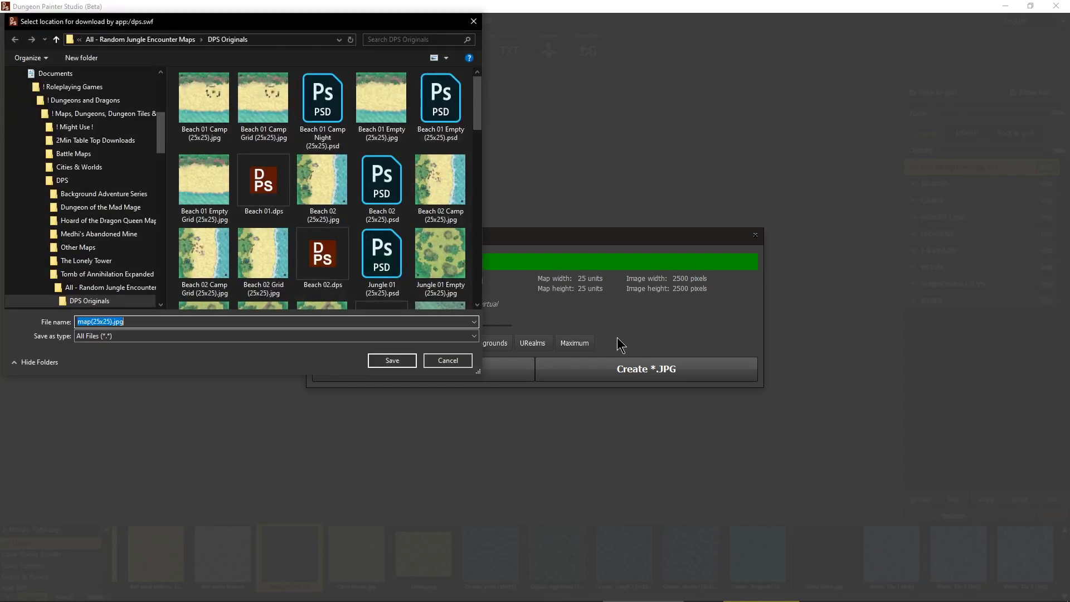
Save the exported image in the DPS Originals folder as "Jungle 06 River (25x25).jpg"
scroll(100, 286, down, 1)
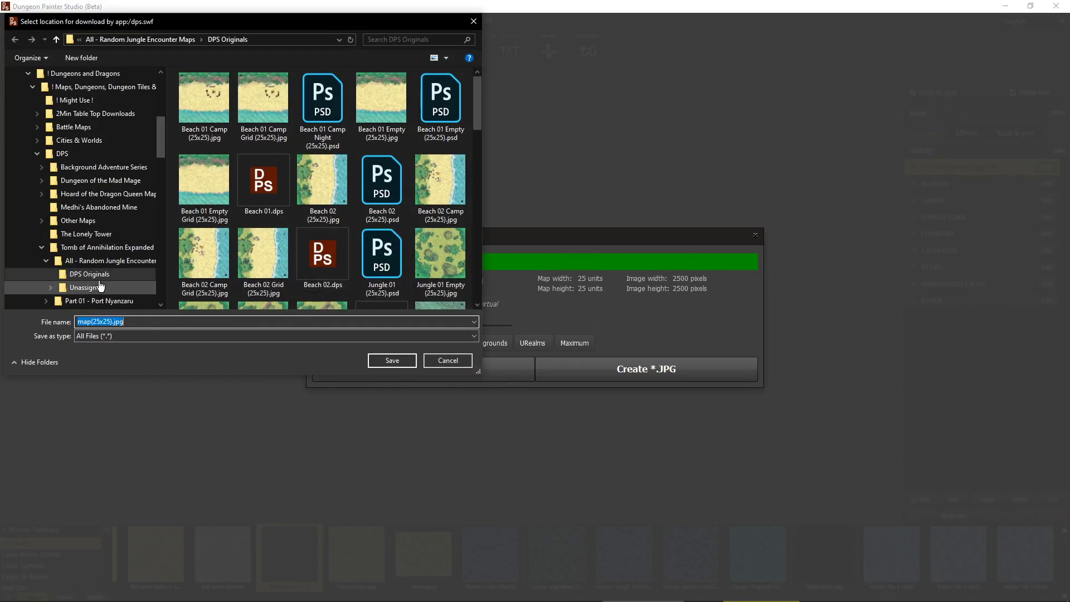
click(91, 323)
double_click(89, 322)
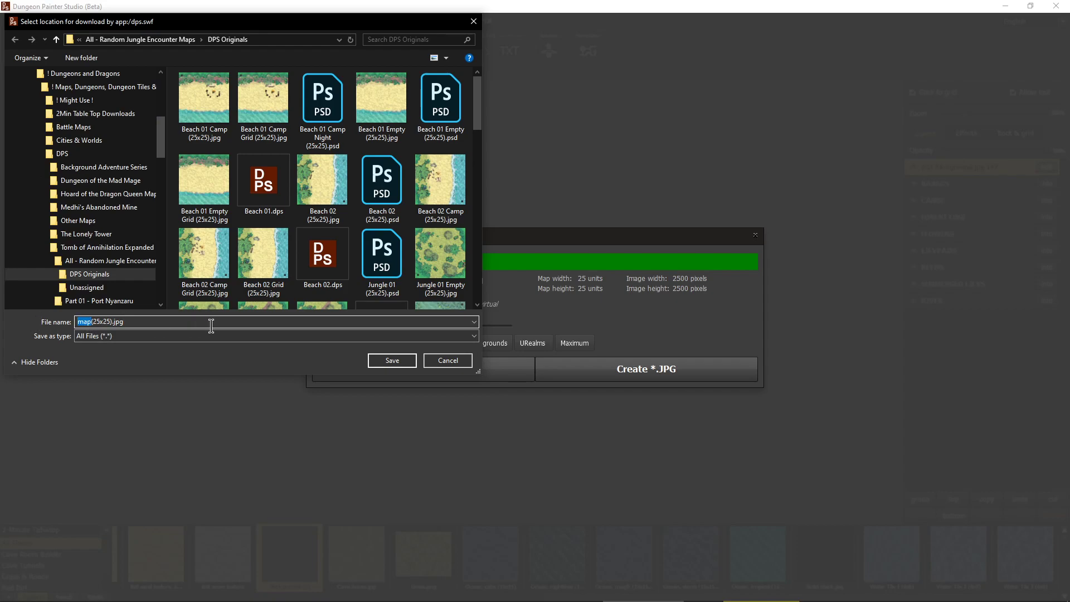
text(Jungle)
scroll(304, 294, down, 2)
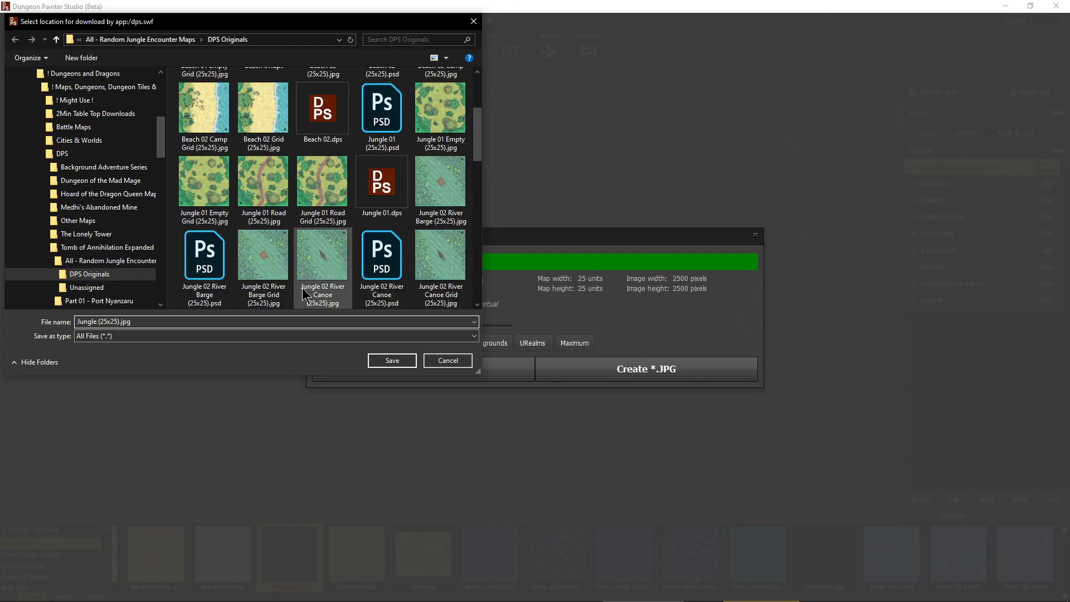
scroll(303, 294, down, 2)
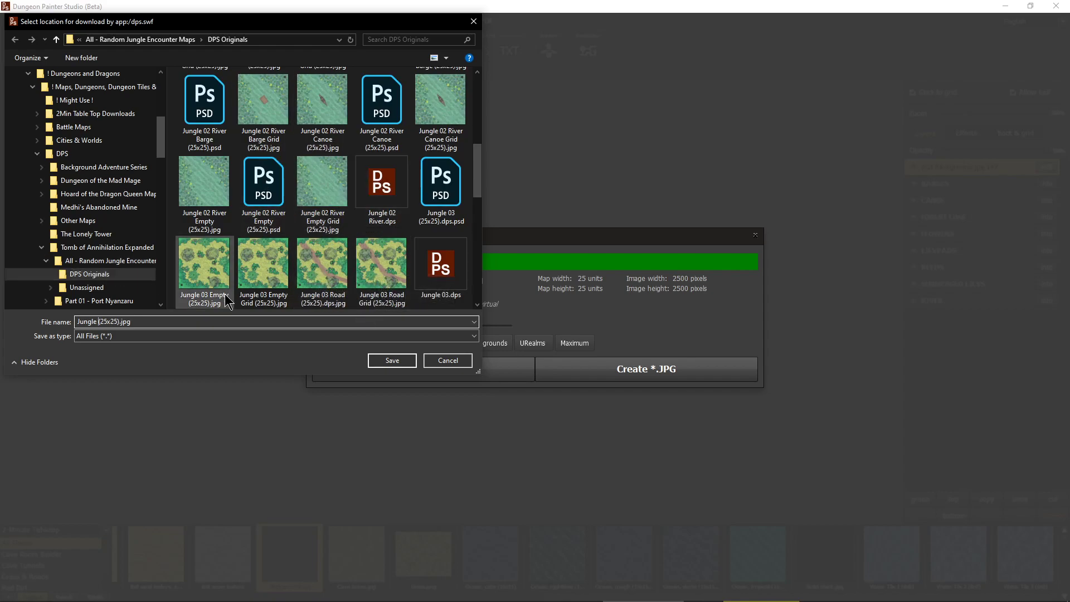
scroll(234, 290, down, 2)
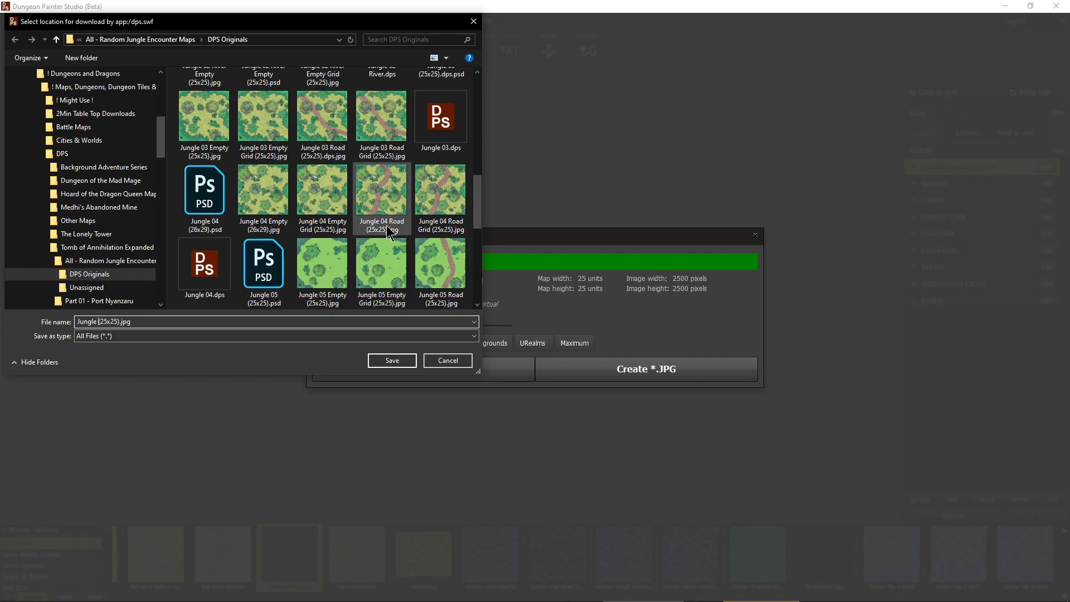
scroll(388, 231, down, 2)
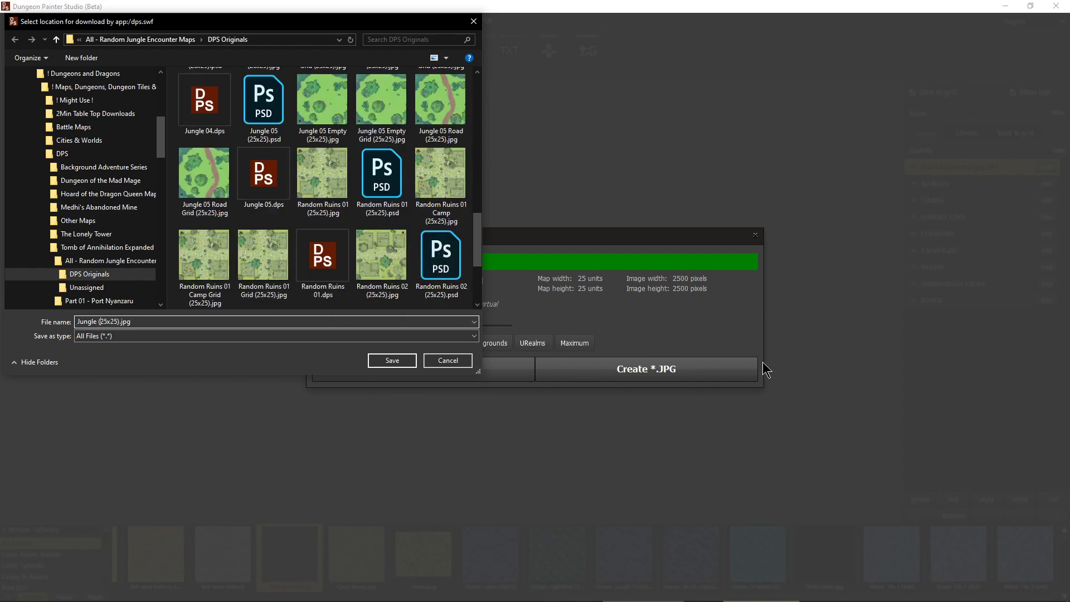
text(06 River)
key(Return)
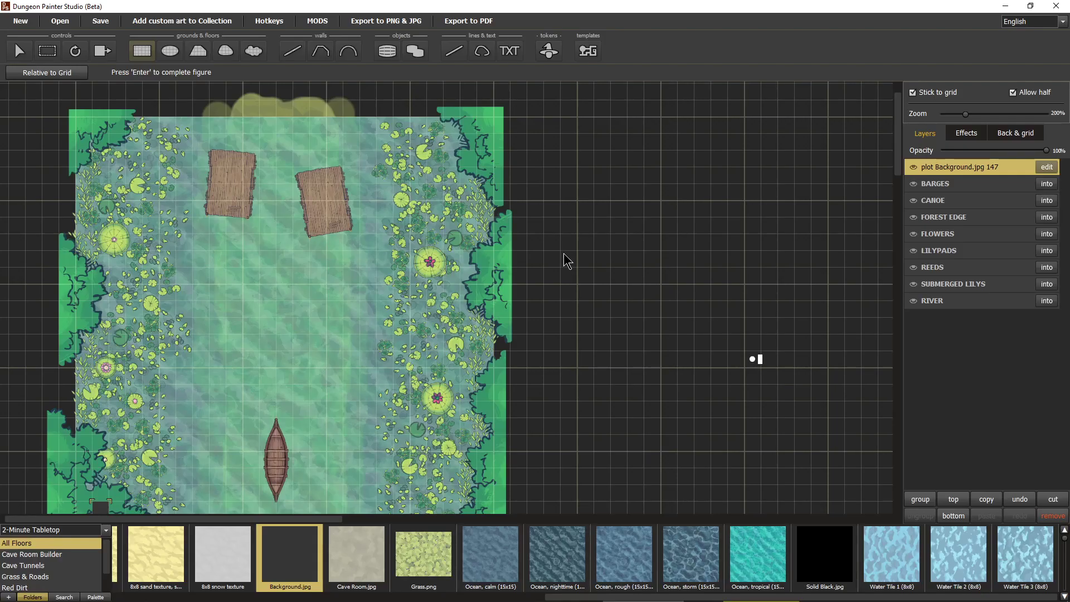
Export the map again as a JPG with the grid shown, saving it as "Jungle 06 River Grid (25x25).jpg"
click(398, 22)
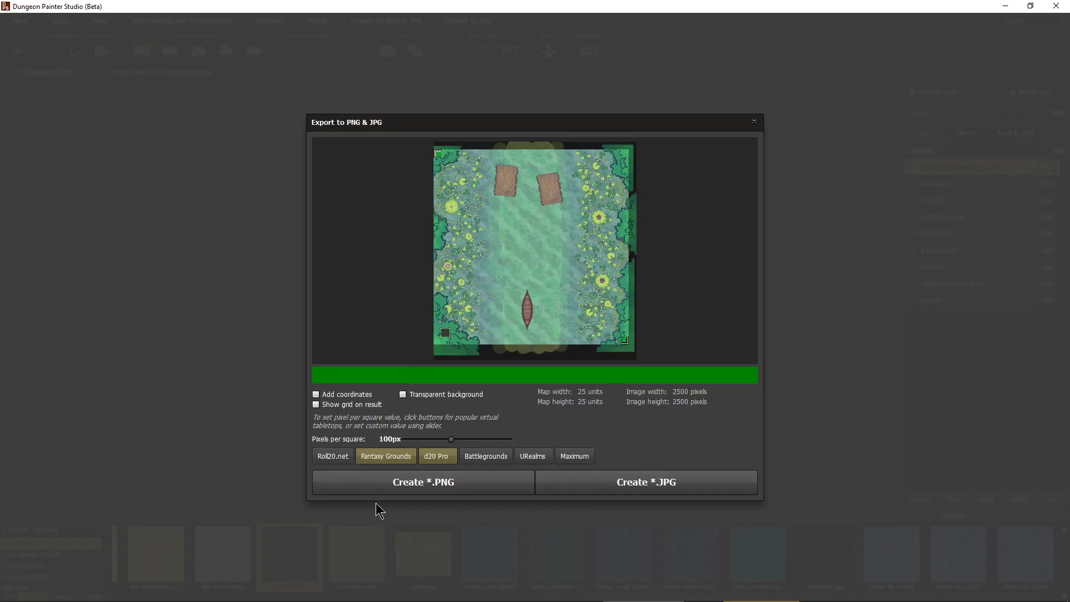
click(316, 405)
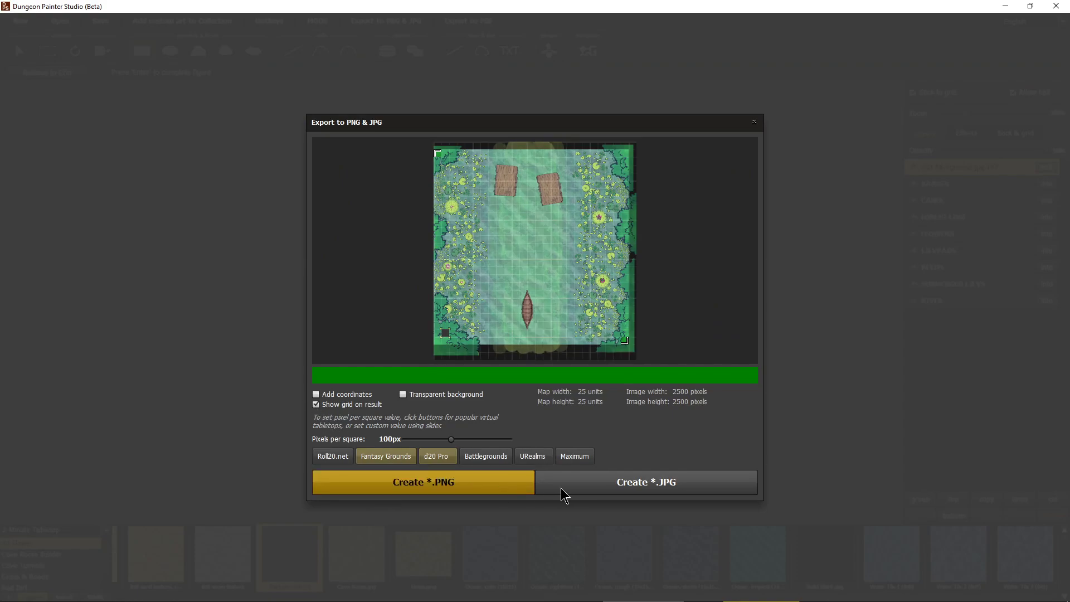
click(612, 493)
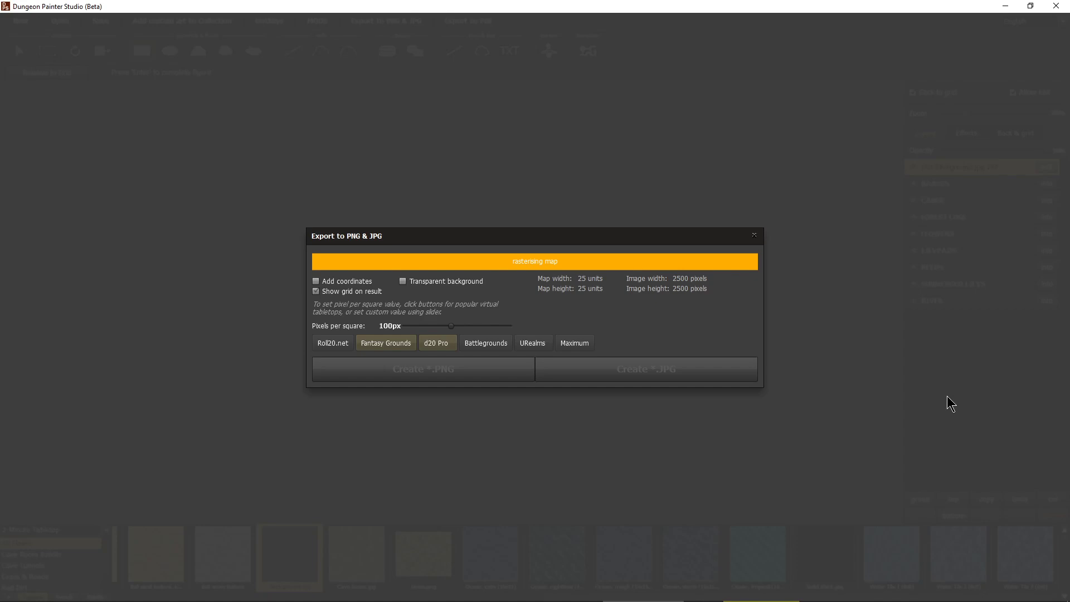
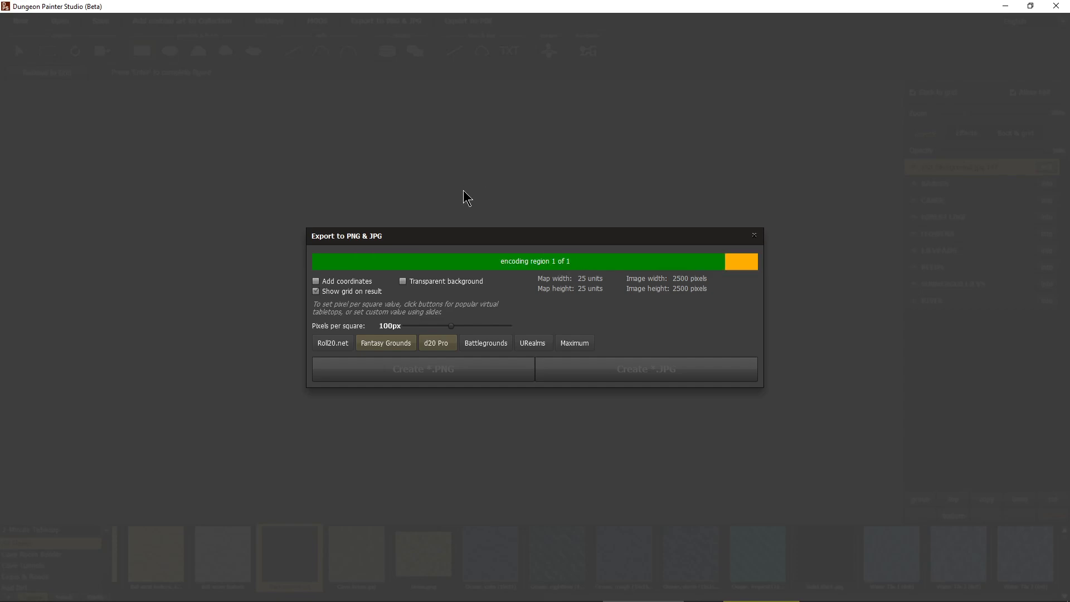
click(127, 322)
drag(127, 322, 123, 322)
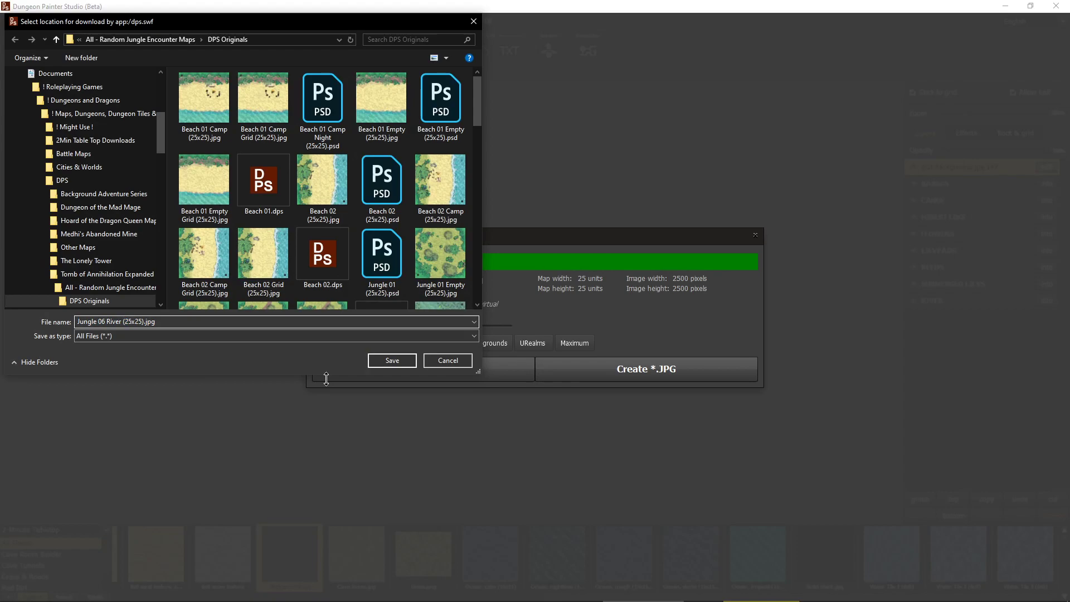
text(Grid)
click(404, 363)
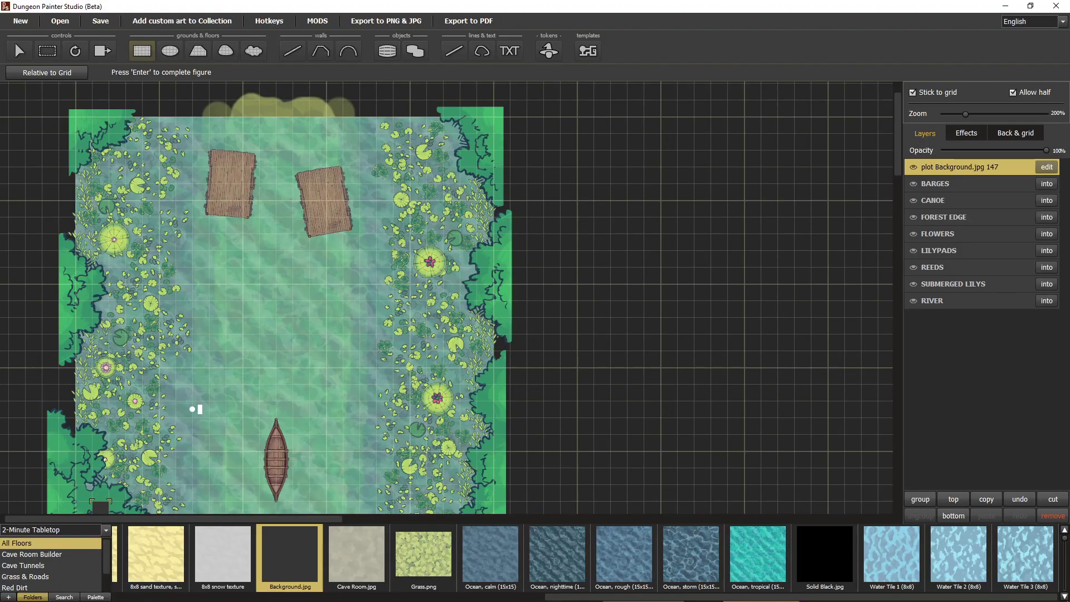
drag(192, 359, 335, 353)
drag(165, 174, 432, 191)
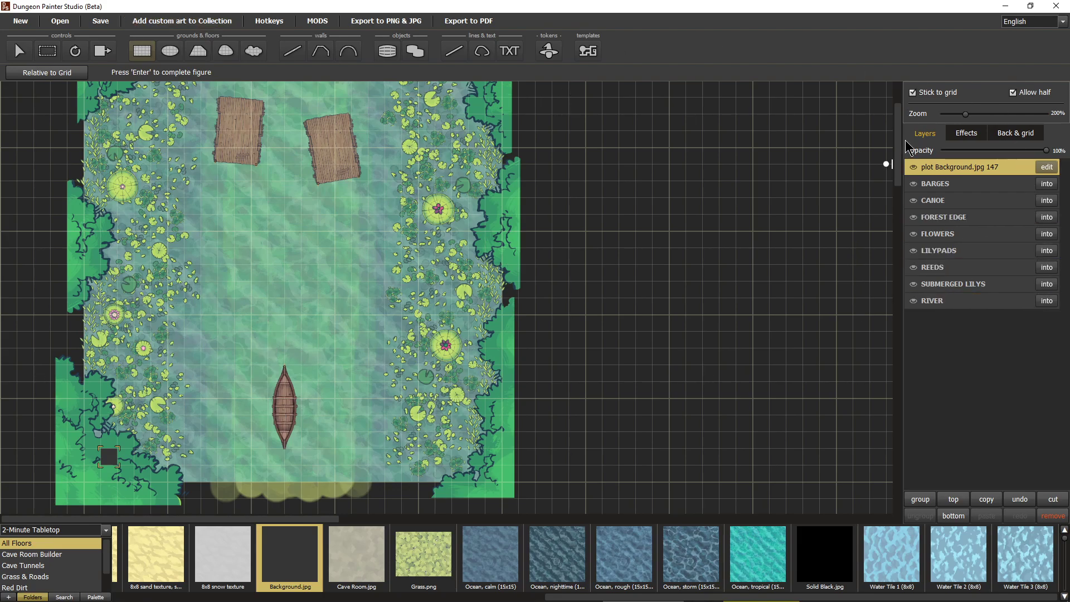
Switch to Photoshop and open Jungle 06 River (25x25).jpg from the DPS Originals folder
mouse_move(468, 599)
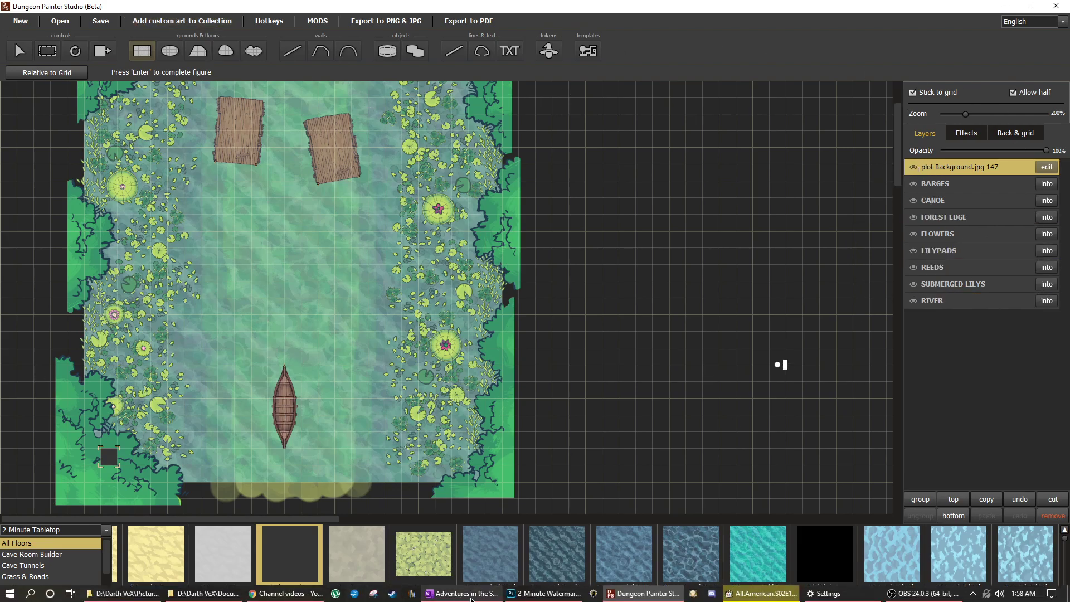
click(538, 594)
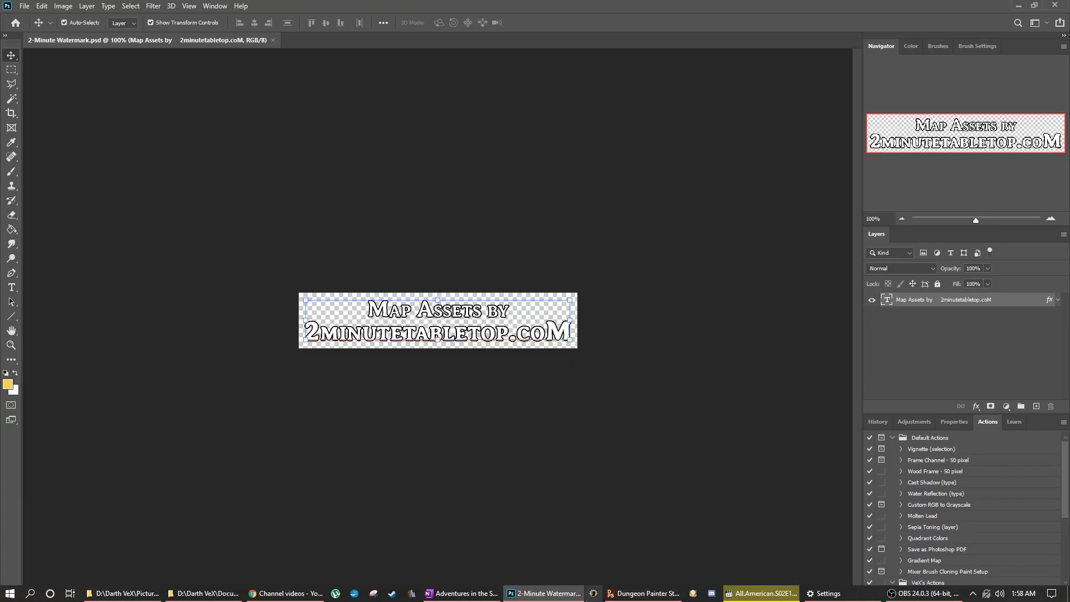
click(203, 594)
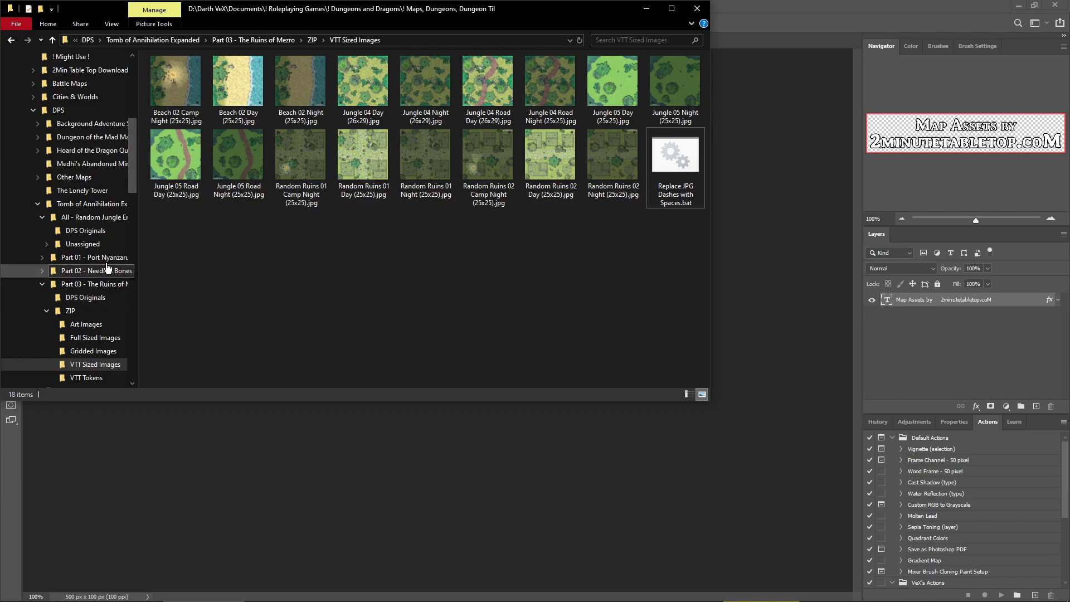
click(126, 230)
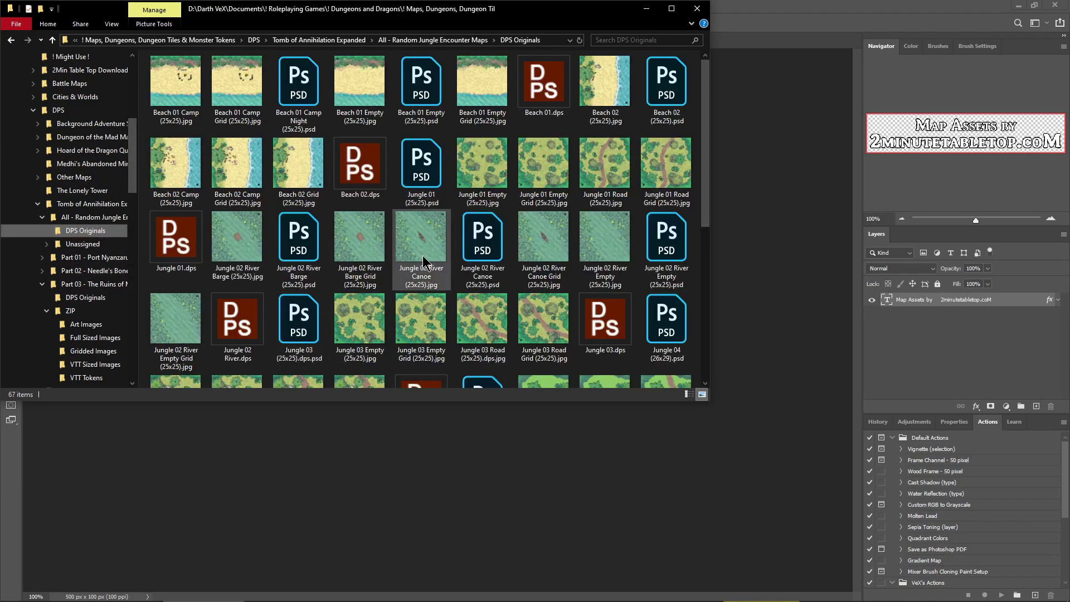
scroll(427, 277, down, 5)
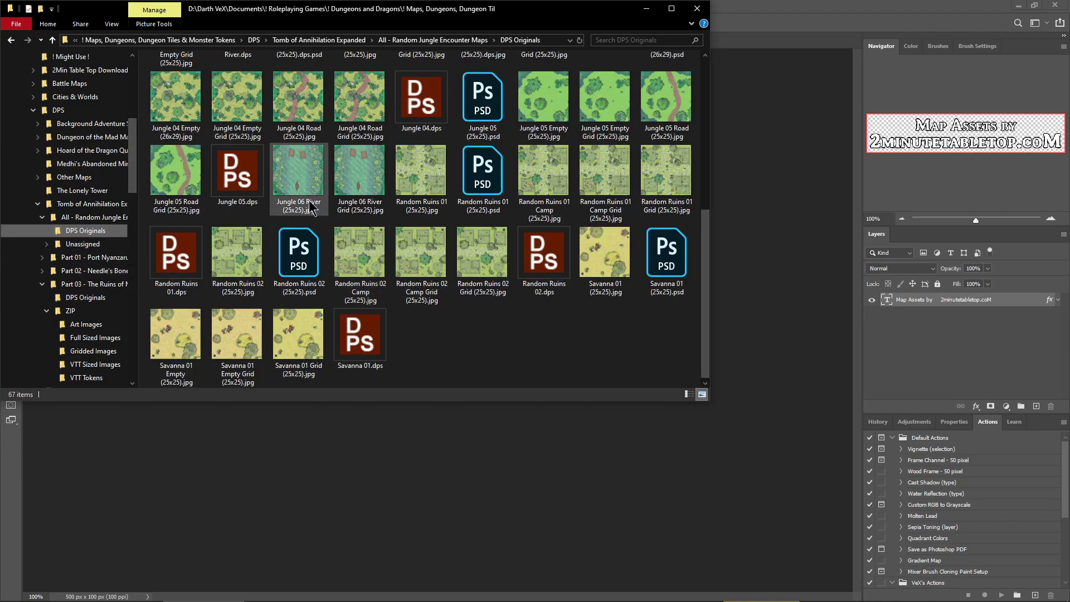
key(alt+Tab)
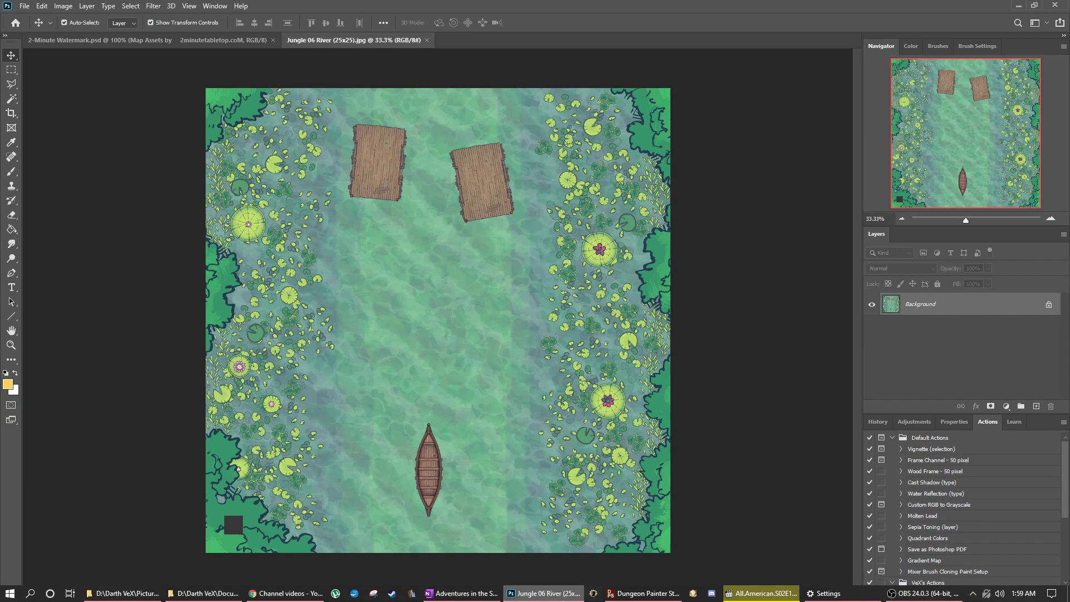
Place the Jungle 06 River and Jungle 06 River Grid images as layers in the open document, and delete the Background layer
mouse_move(470, 599)
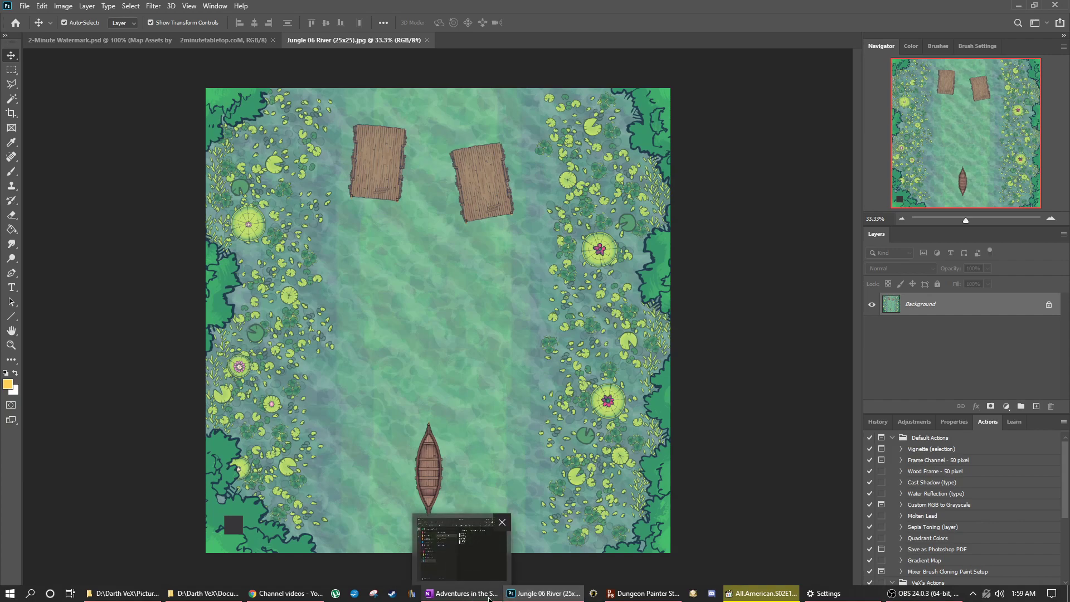
click(187, 597)
drag(389, 208, 463, 442)
ctrl+click(310, 172)
click(541, 22)
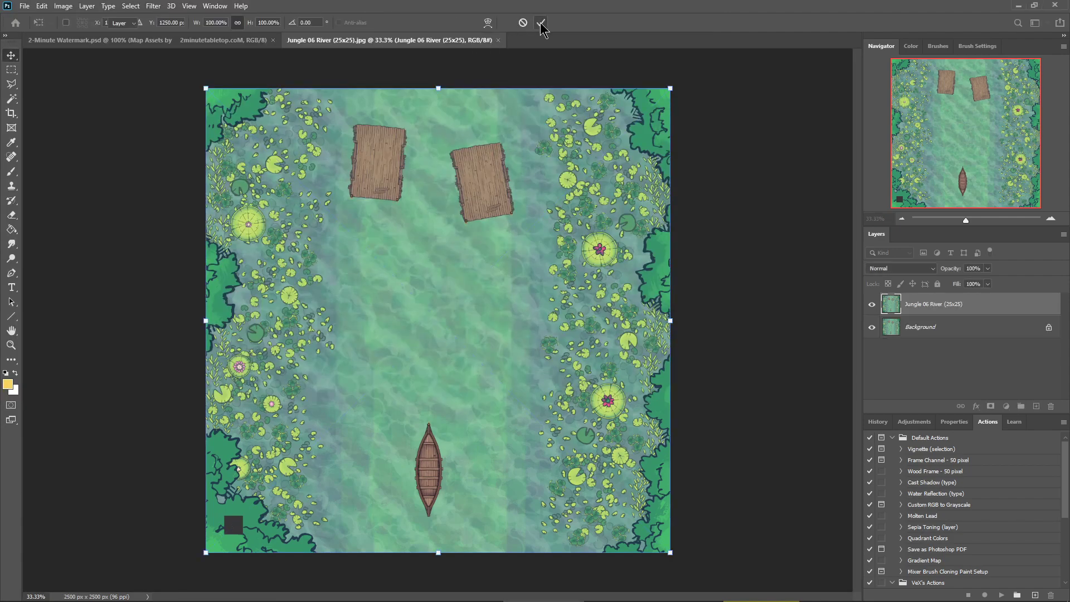
click(540, 22)
click(949, 354)
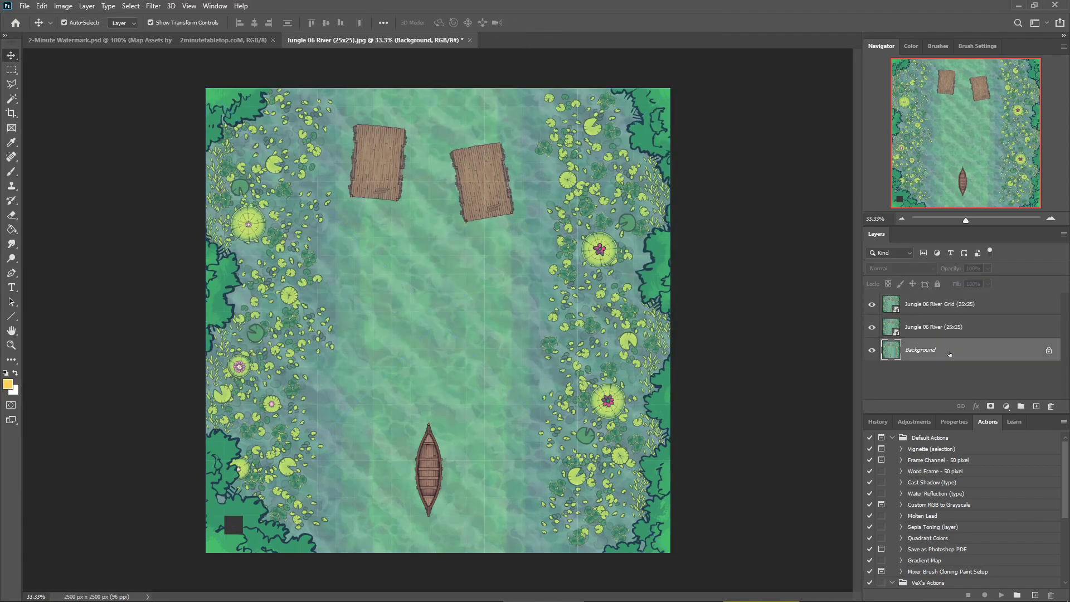
key(Delete)
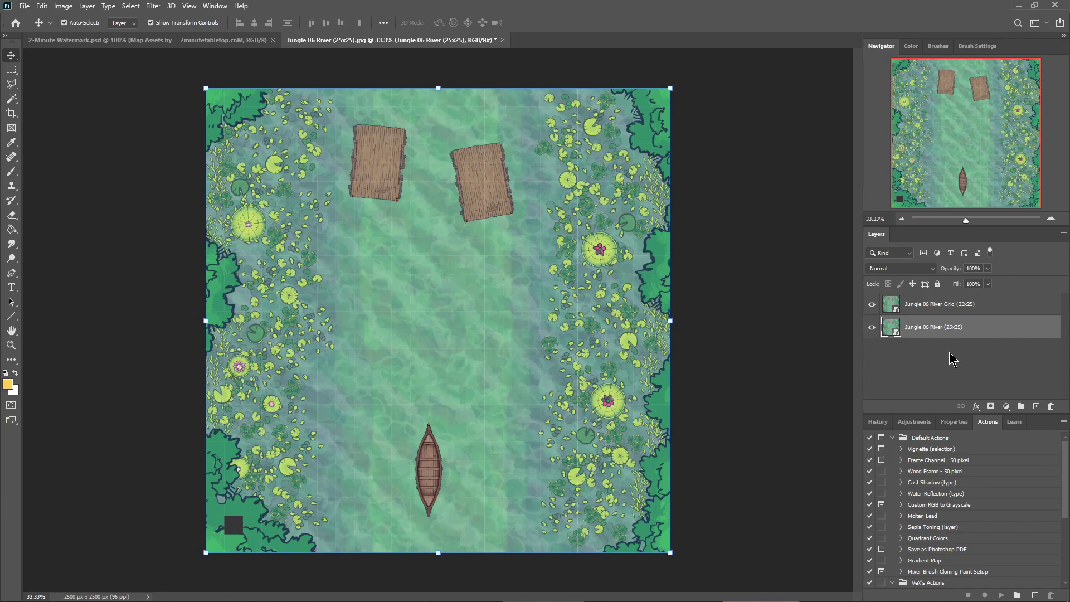
Add four empty layers and move them above the Jungle 06 River Grid layer
click(1037, 407)
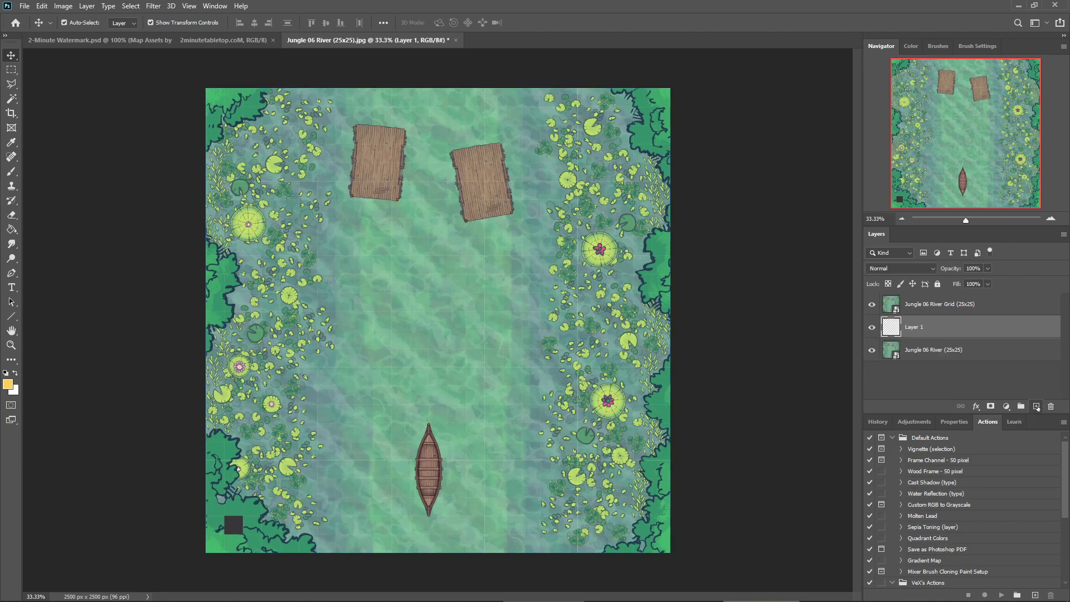
click(1037, 407)
click(1037, 407)
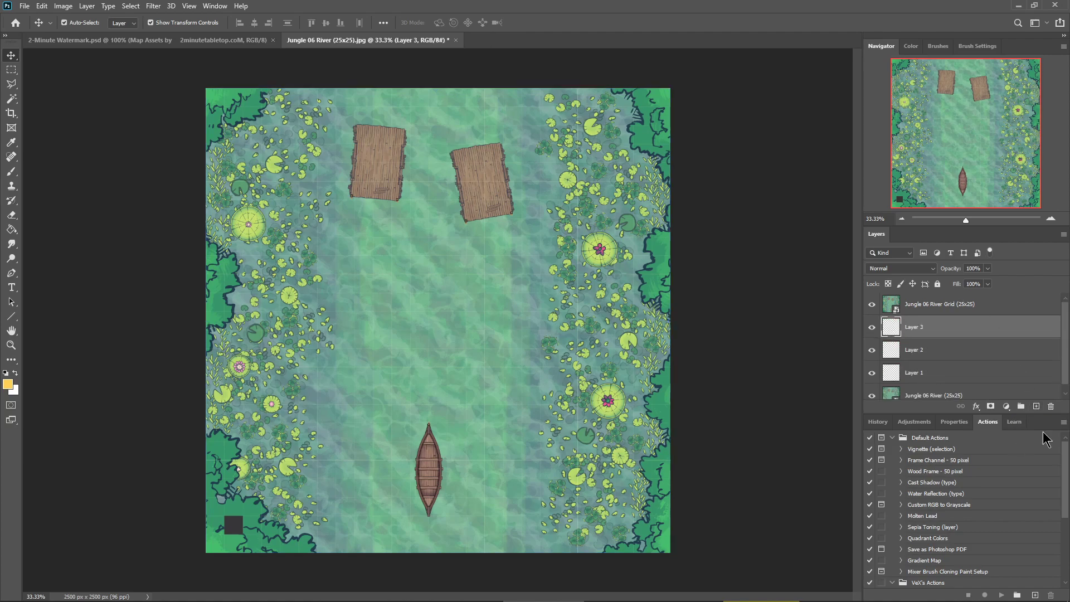
click(1036, 407)
shift+click(917, 393)
drag(917, 392, 925, 303)
Rename Layer 1 as "Darkness" and hide it
click(913, 382)
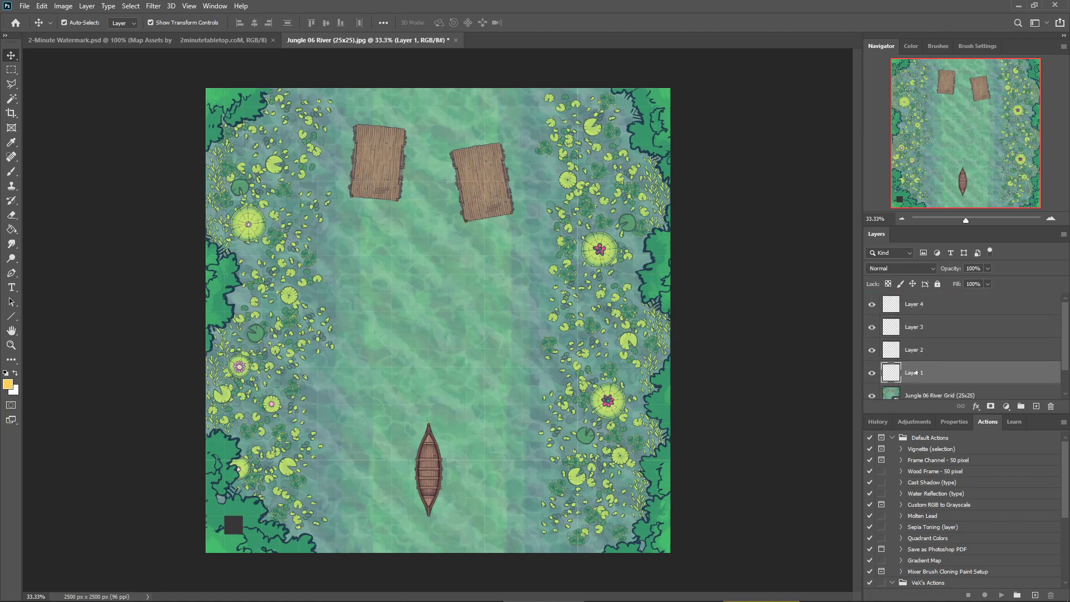
double_click(916, 373)
text(Darkness)
key(Return)
key(ctrl+comma)
Rename Layer 2 as "Darkness with Canoe"
click(918, 354)
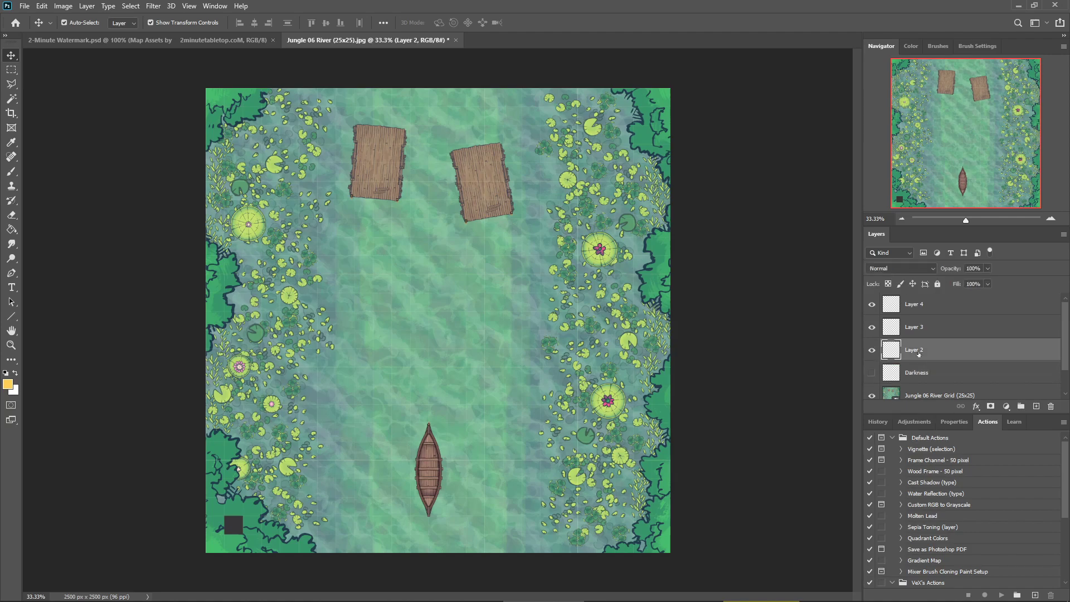
double_click(918, 353)
text(Darkness with Canoe)
key(Return)
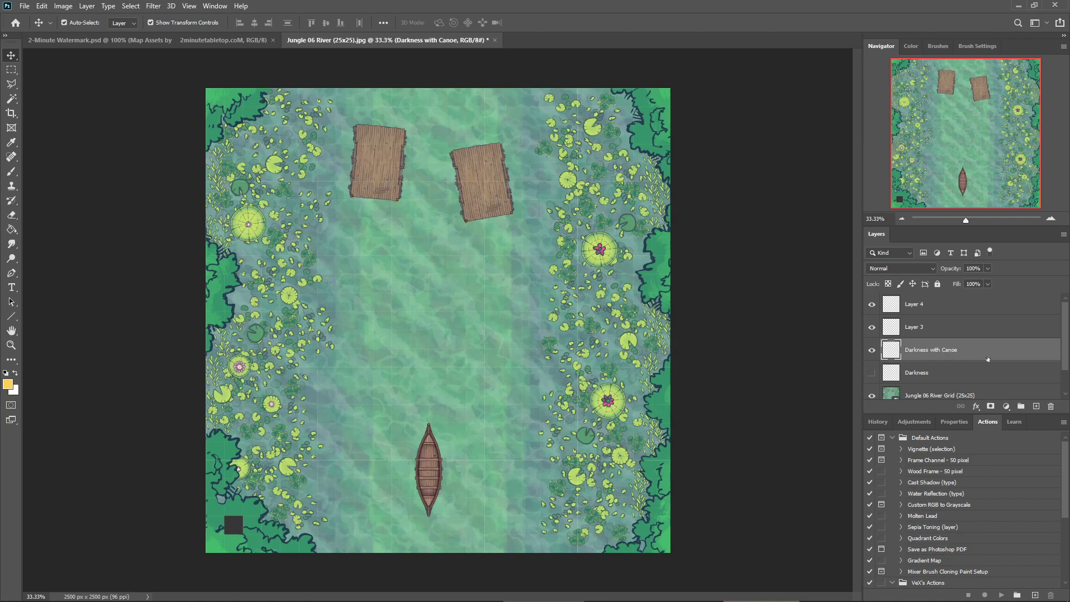
Rename Layer 3 as "Darkness with Barges"
click(912, 333)
double_click(912, 334)
text(Darkness with )
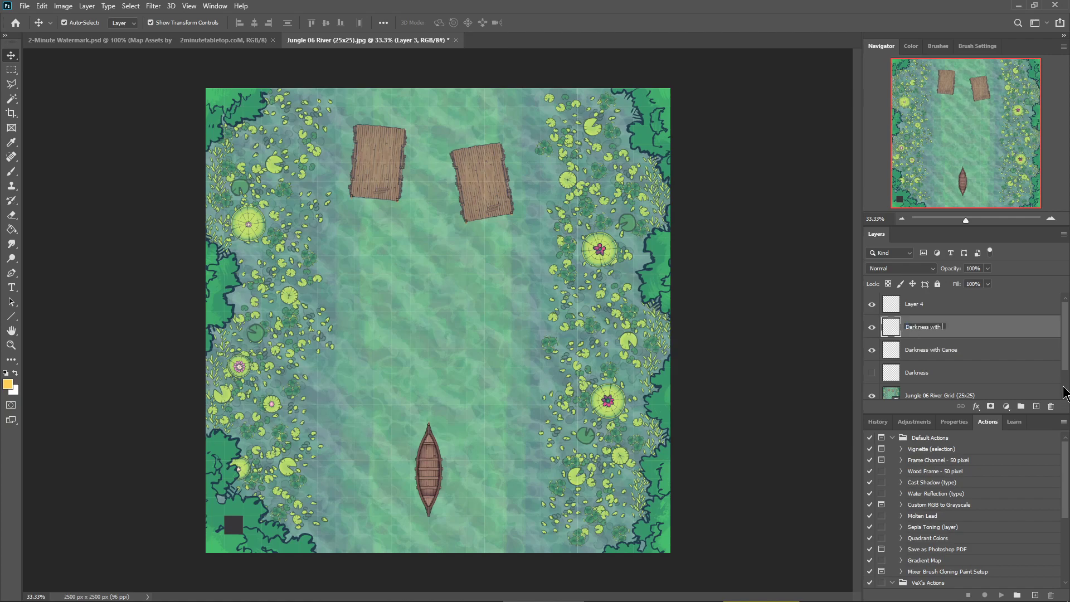
text(Barges)
key(Return)
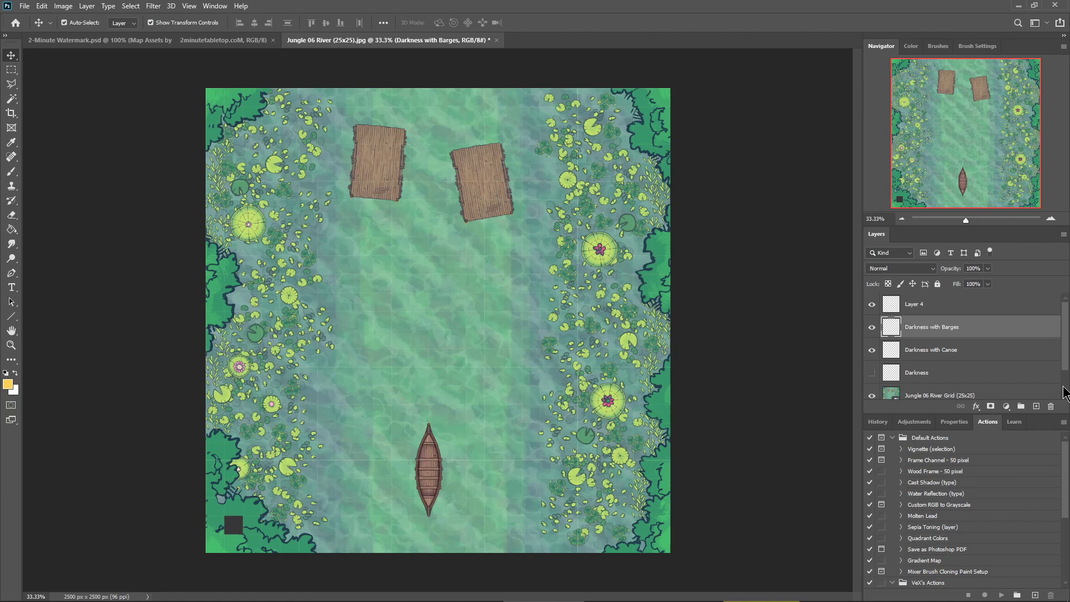
Rename Layer 4 as "2min Logo"
click(921, 305)
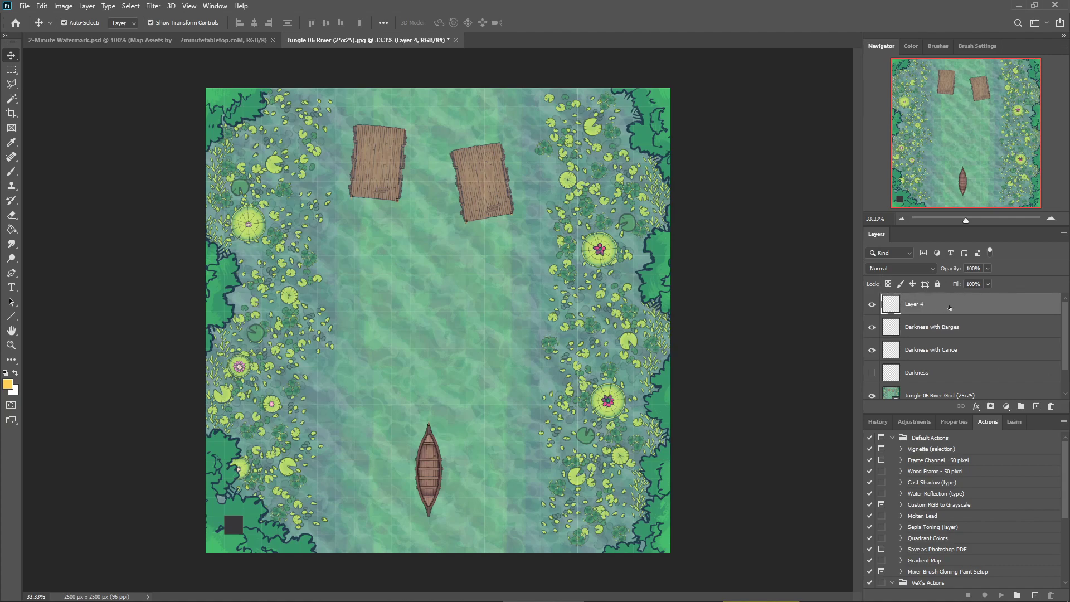
double_click(906, 303)
text(2min Logo)
key(Return)
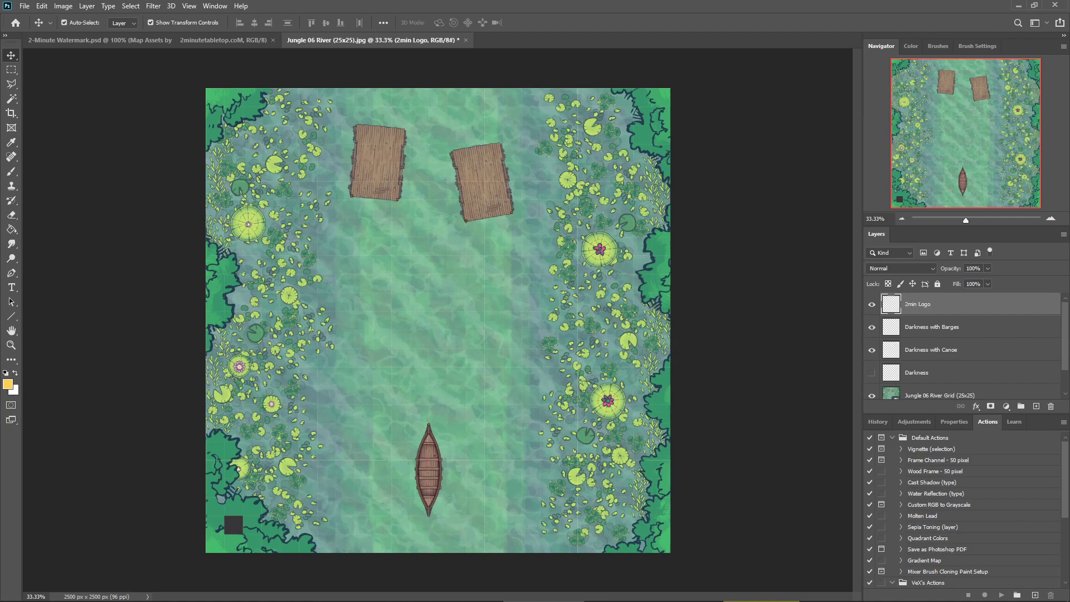
Paste the 2-Minute Watermark text into the 2min Logo layer, place it in the map's lower-left corner, and close the watermark document
click(223, 41)
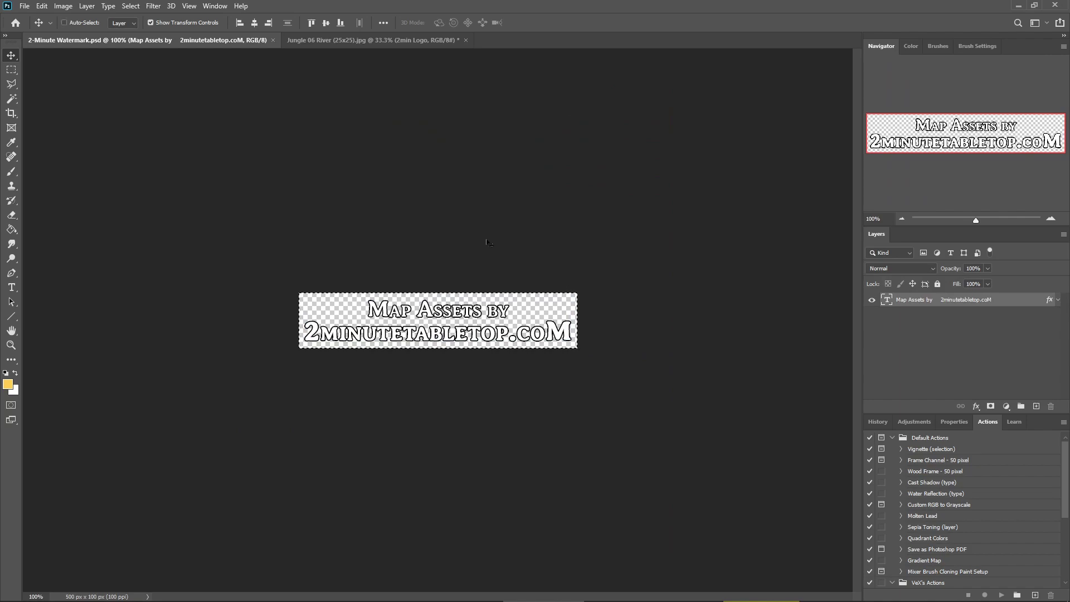
ctrl+click(349, 37)
key(ctrl+v)
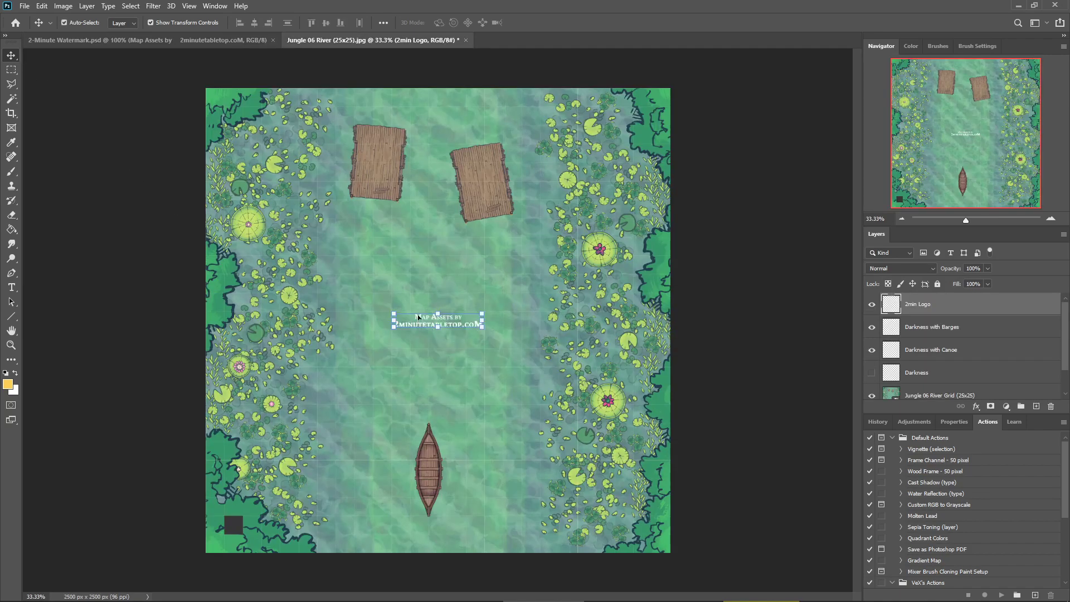
drag(419, 320, 235, 541)
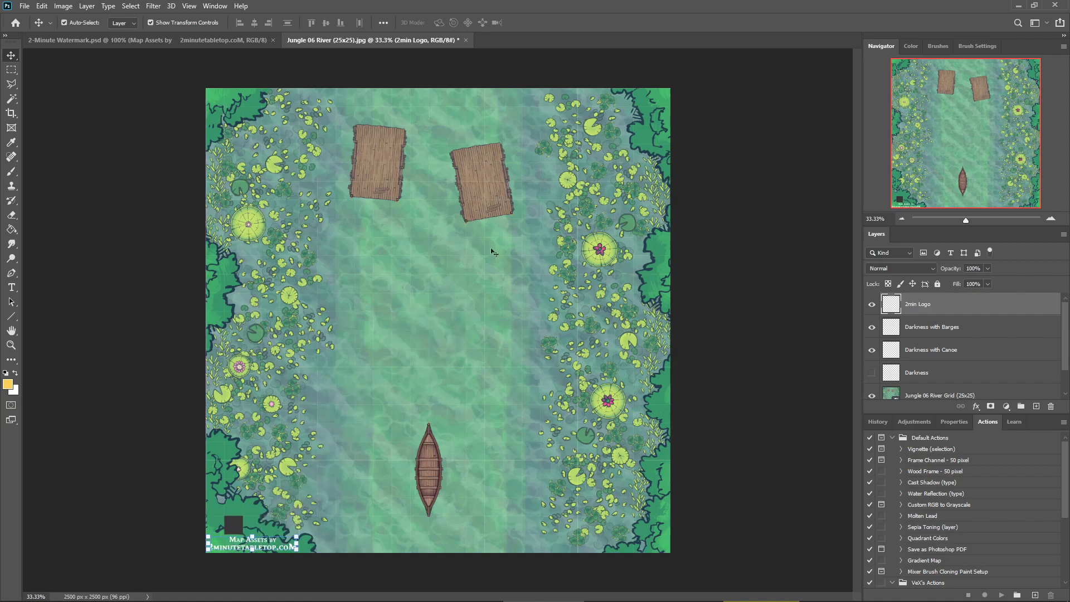
click(272, 40)
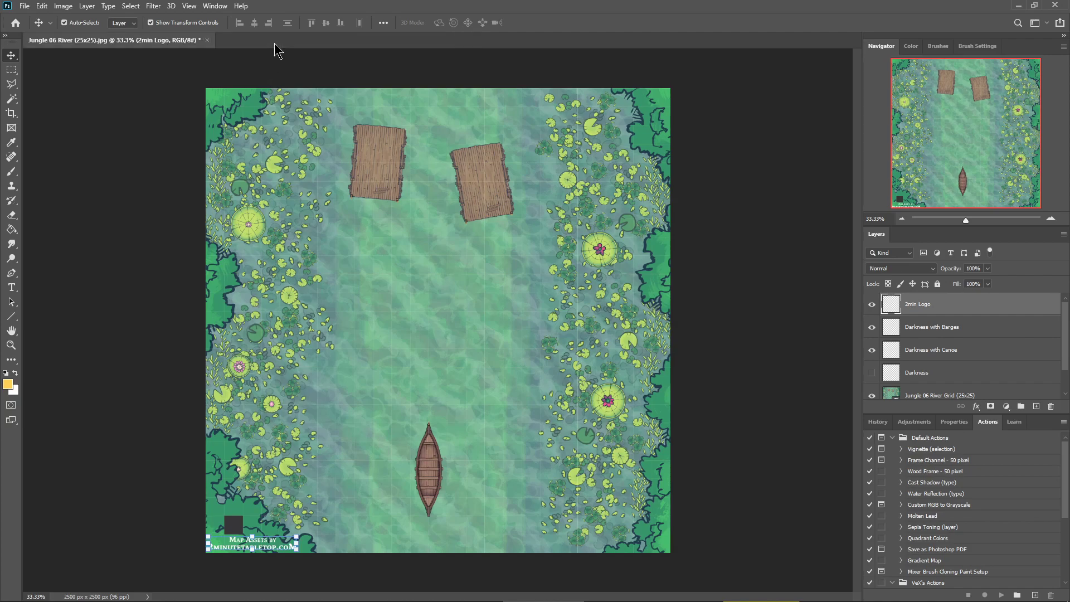
On the Darkness with Canoe layer, select the lower part of the map, about 2500 × 1206 px, and fill it with black
click(909, 333)
click(929, 351)
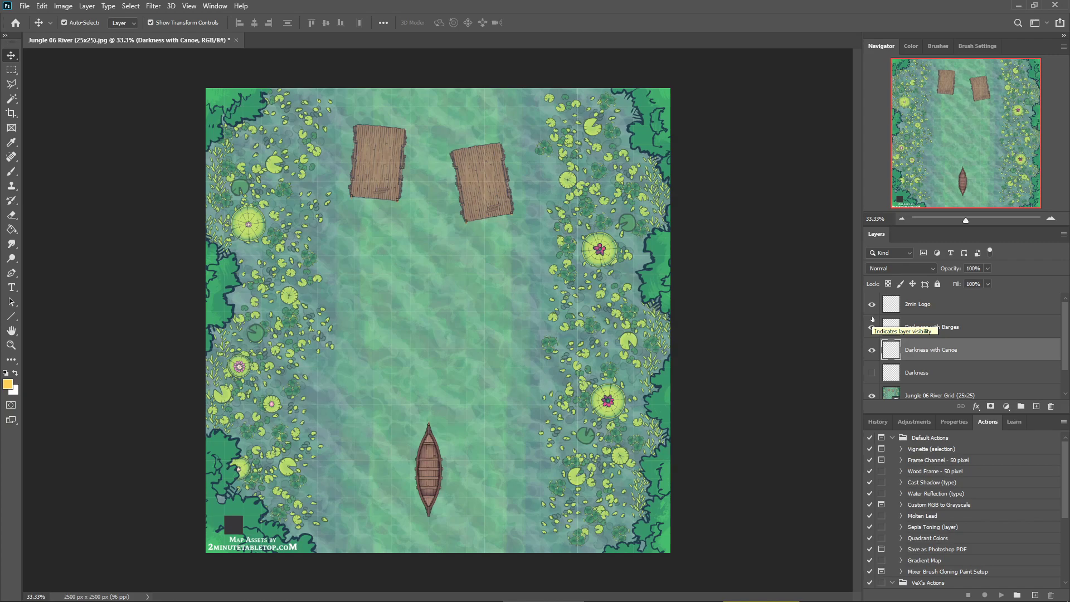
click(11, 70)
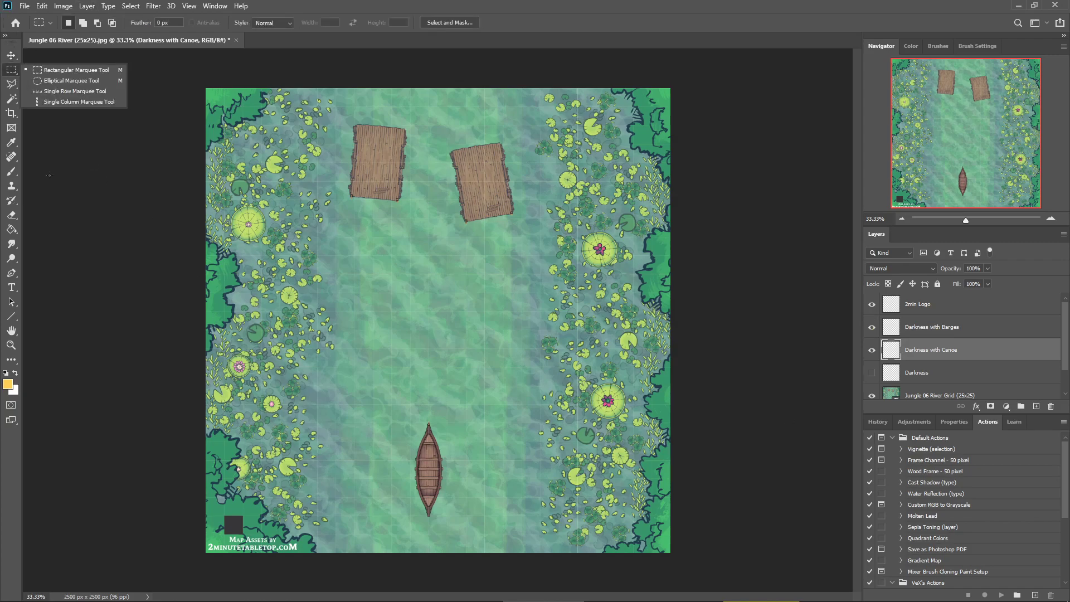
click(75, 70)
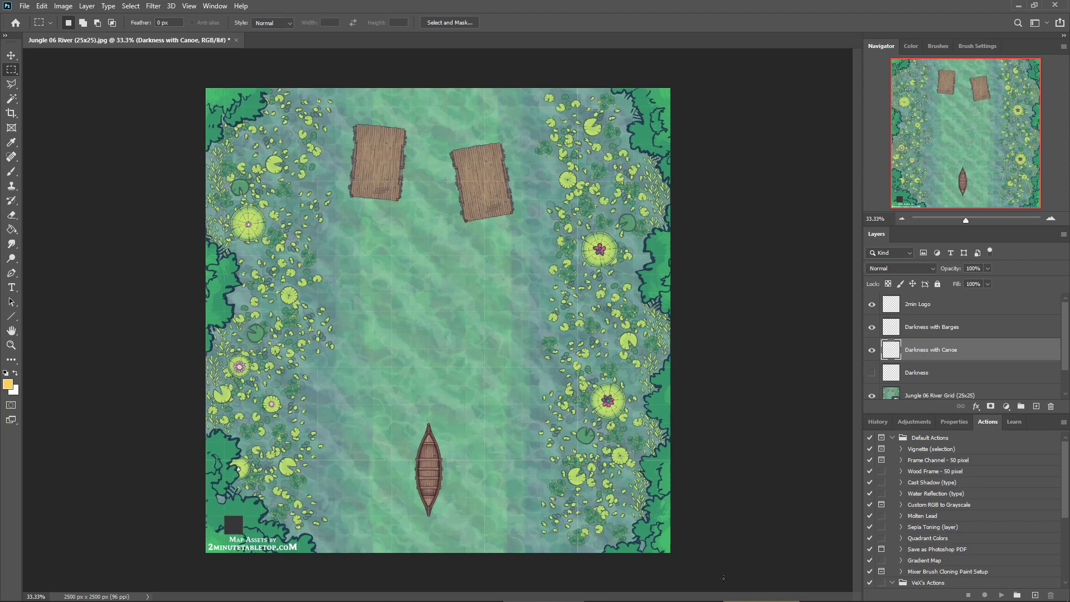
drag(723, 577, 93, 329)
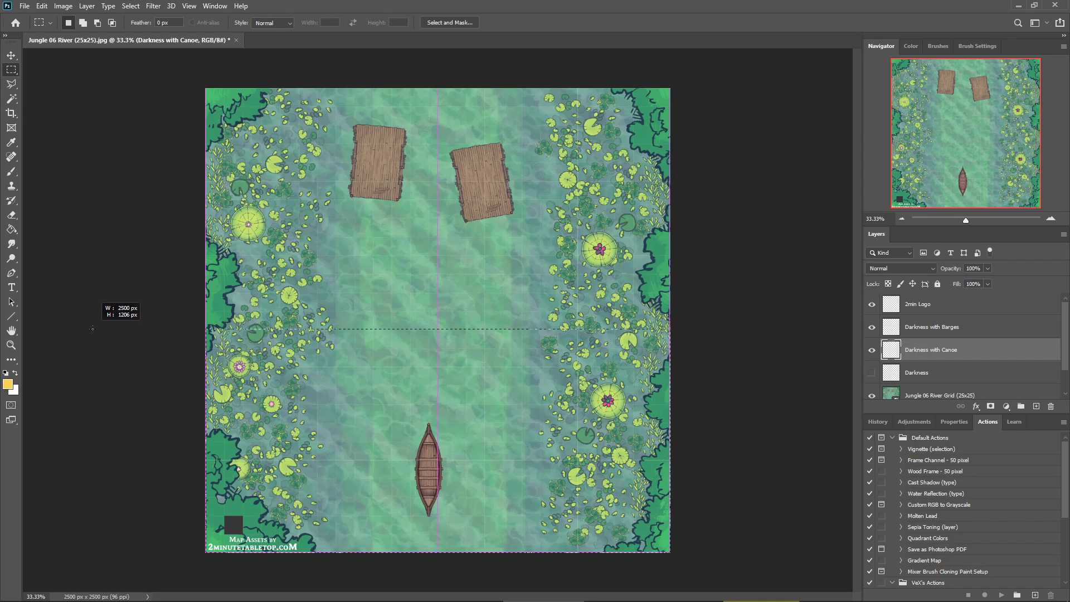
drag(92, 328, 92, 329)
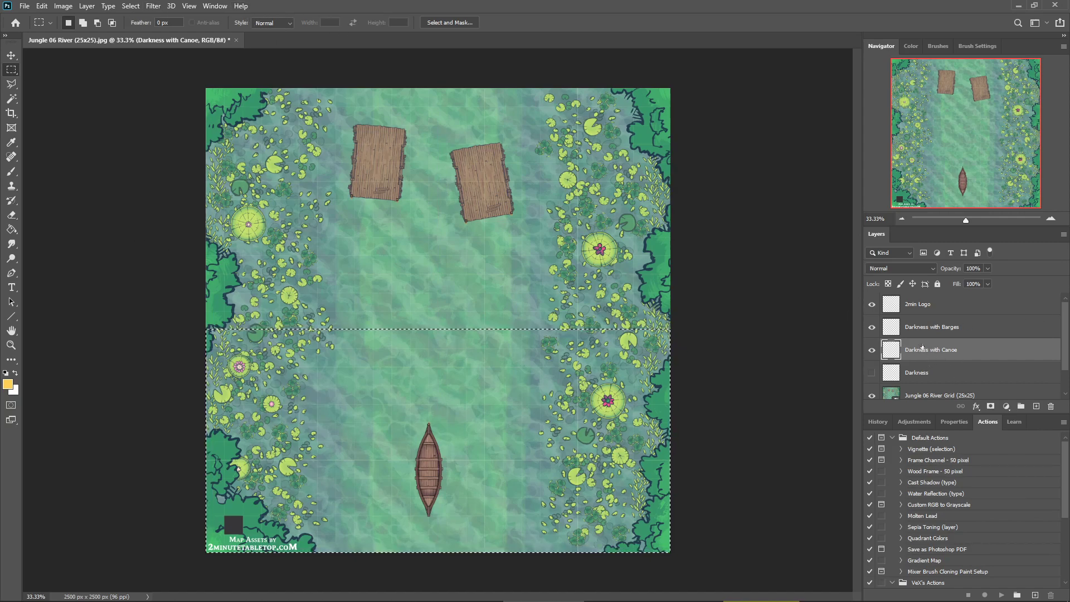
click(5, 372)
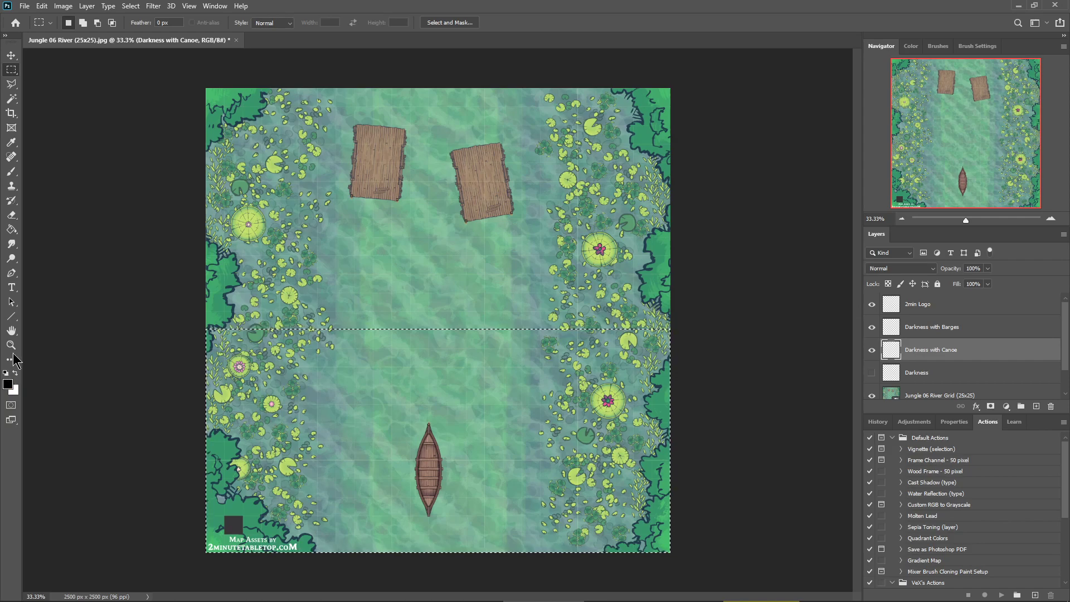
drag(12, 230, 65, 240)
click(506, 441)
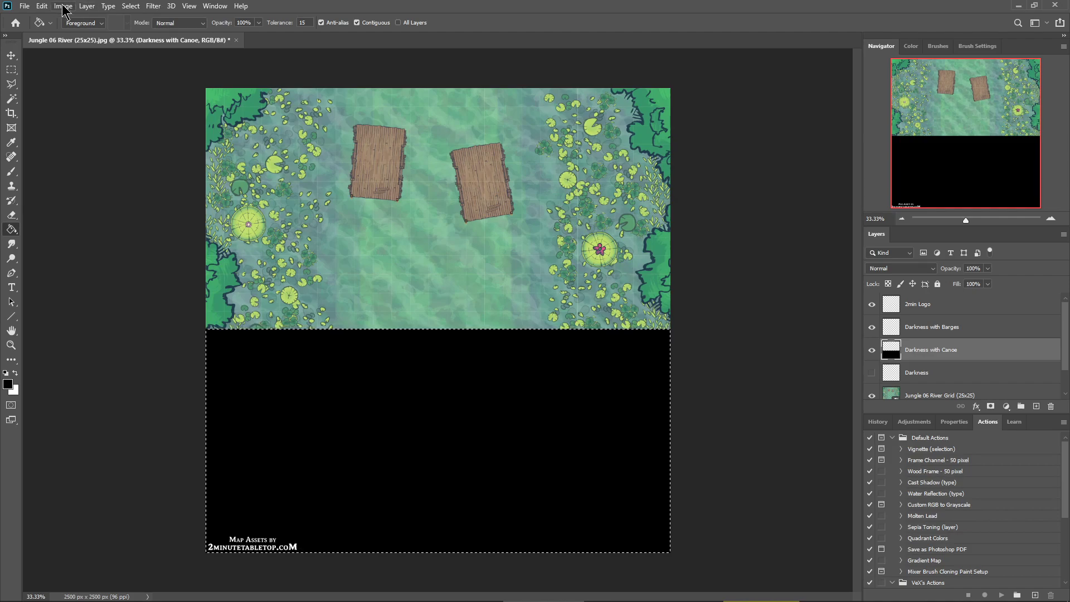
Invert the selection and fill the upper part of the map with black on the Darkness with Barges layer
click(131, 6)
click(144, 50)
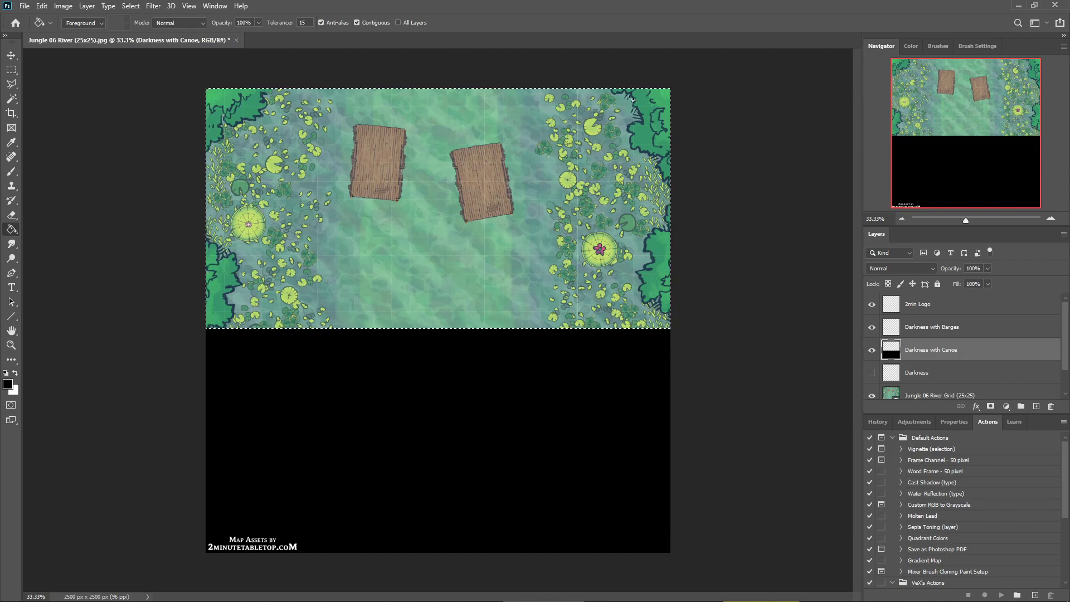
click(912, 328)
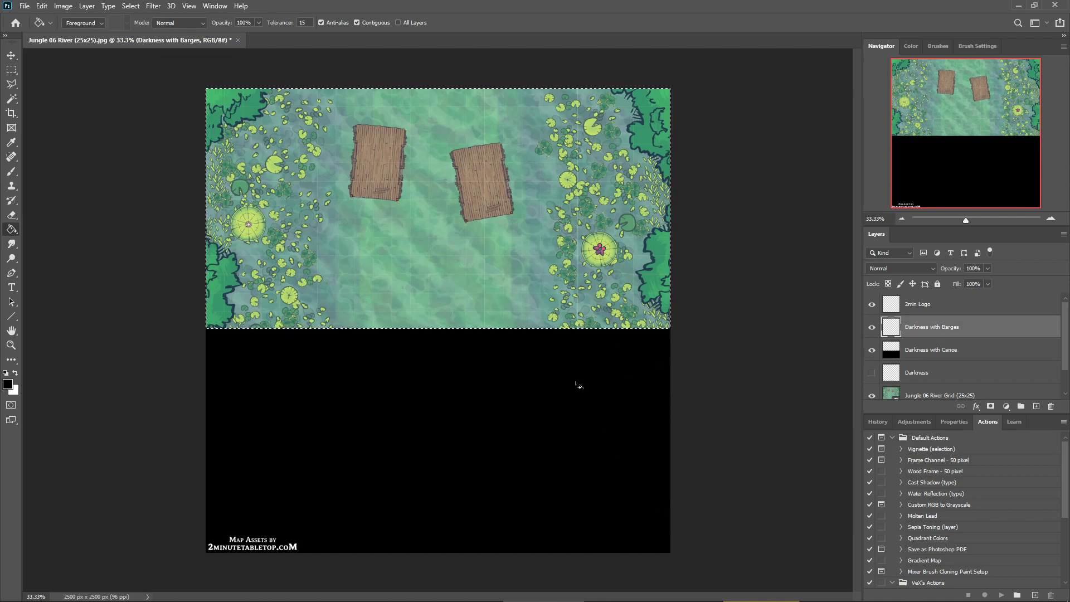
click(433, 256)
mouse_move(760, 593)
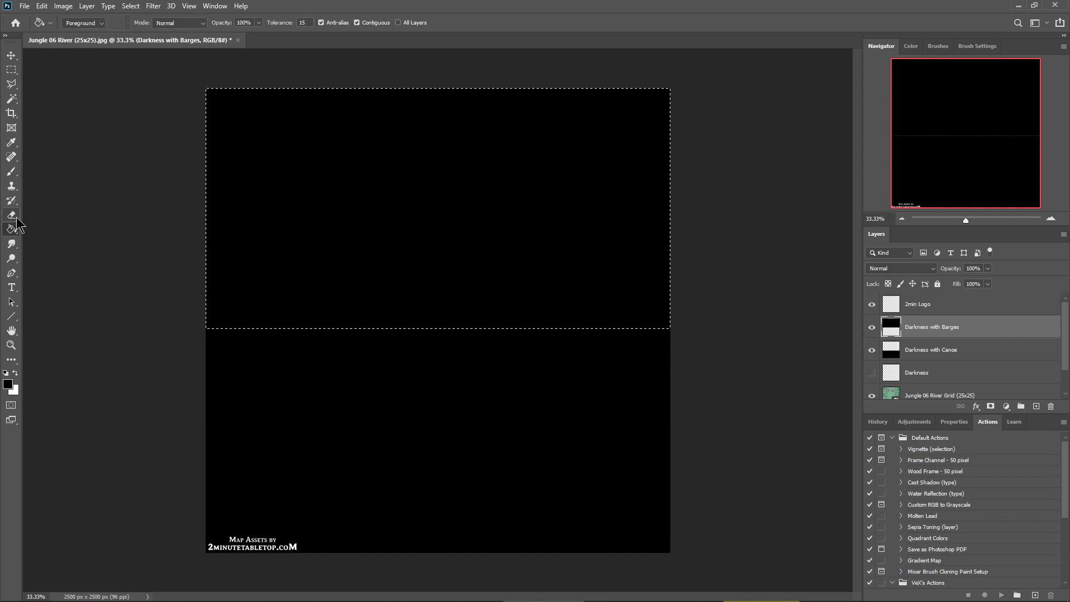
Set the opacity of the Darkness with Canoe and Darkness with Barges layers to 50%
click(14, 175)
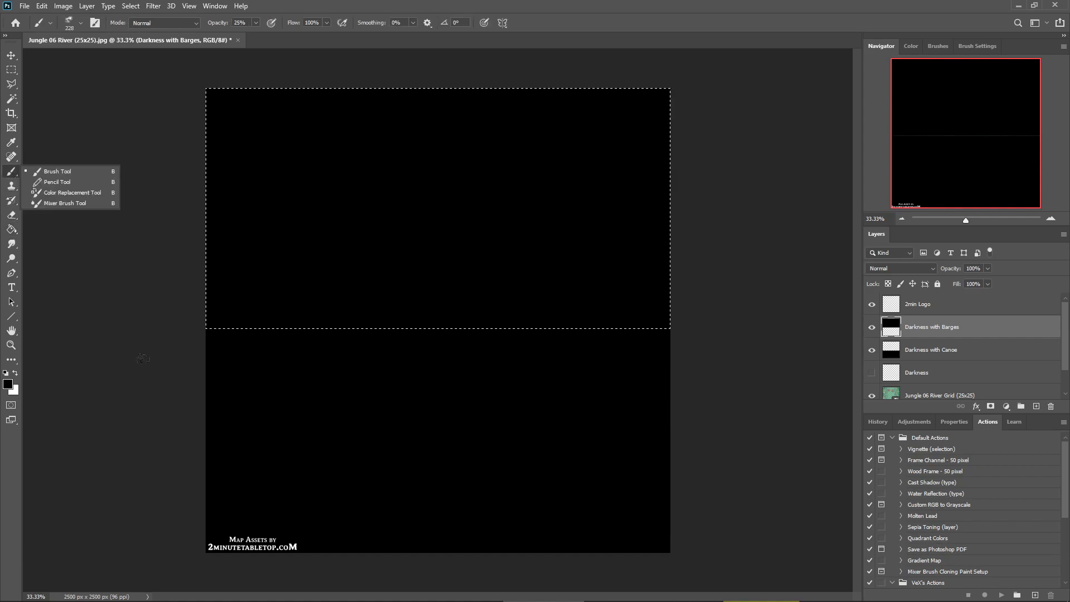
click(937, 350)
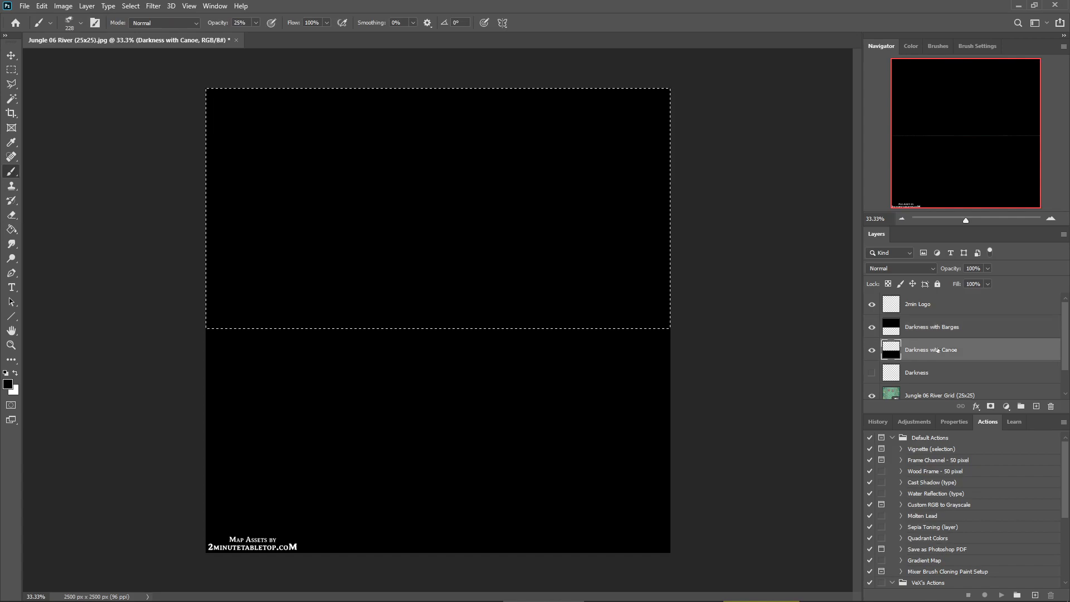
shift+click(925, 329)
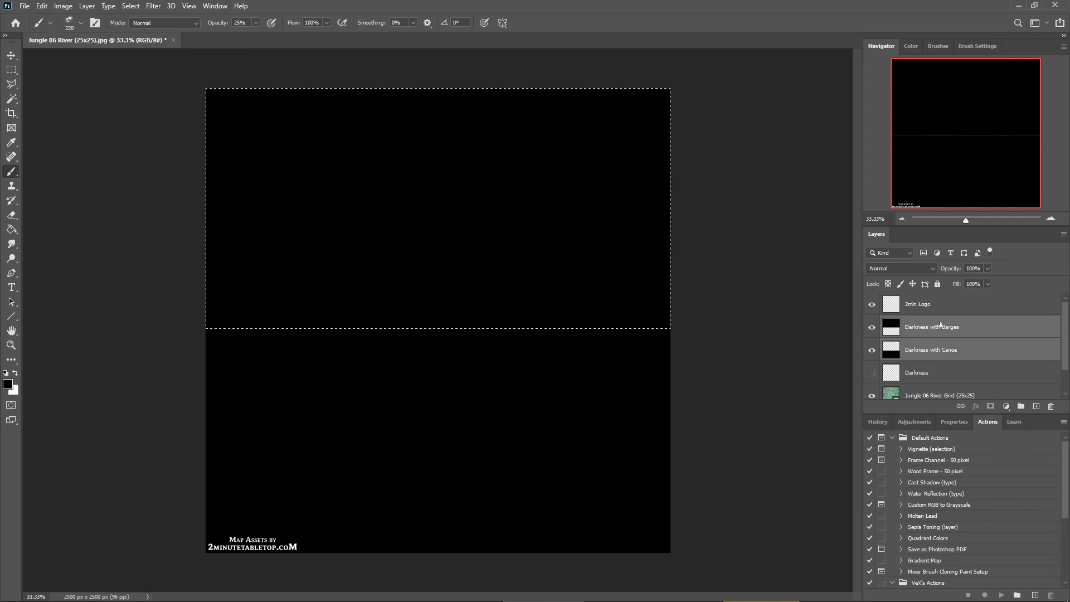
click(972, 268)
text(50)
key(Return)
Clear the selection and add blank layer masks to the Darkness with Canoe and Darkness with Barges layers
click(929, 335)
click(936, 349)
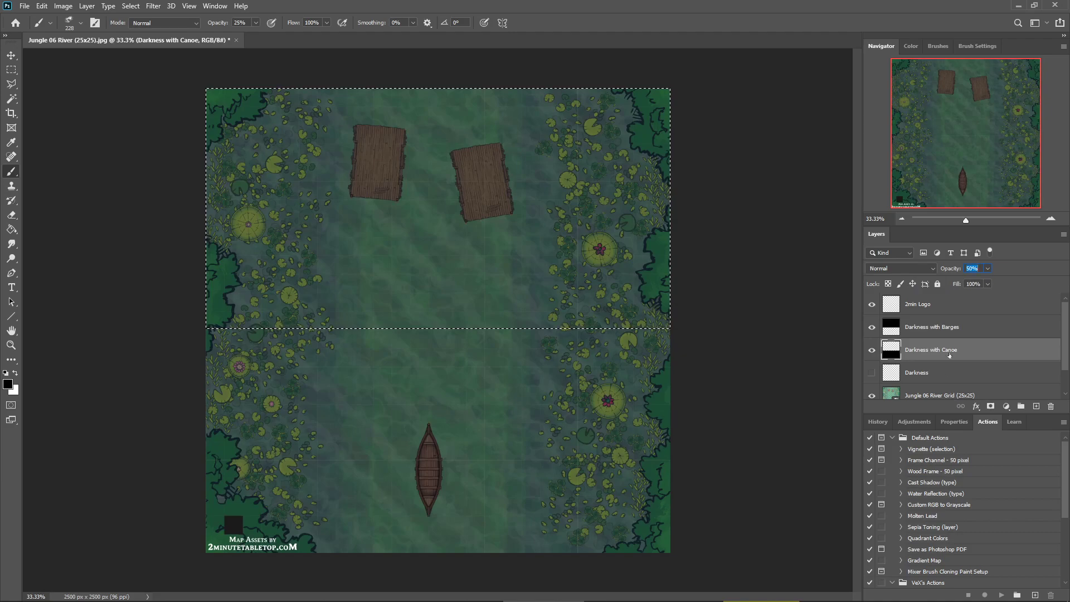
click(990, 406)
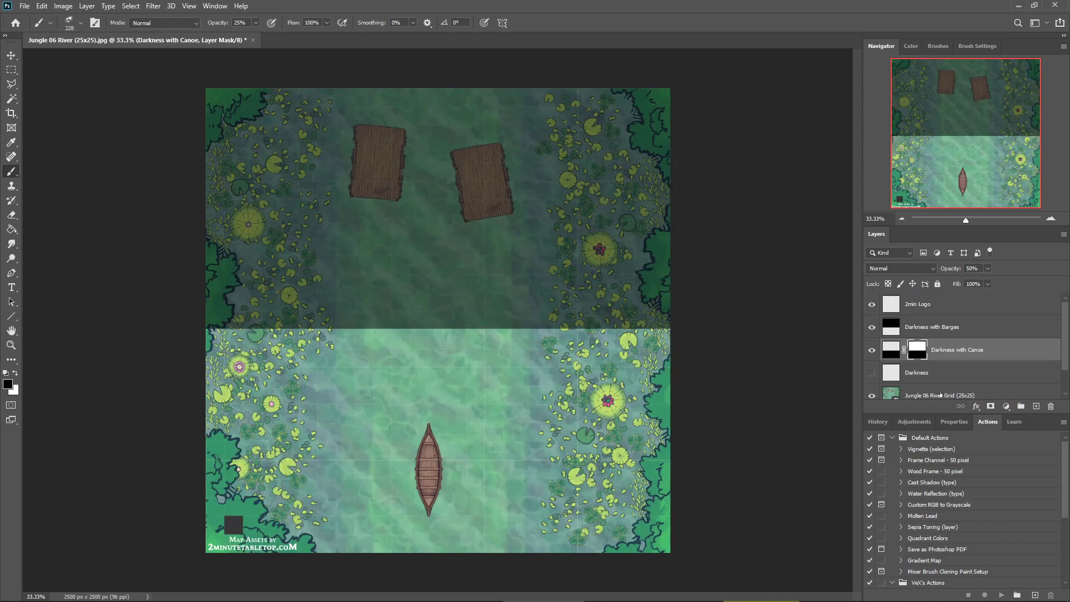
key(ctrl+z)
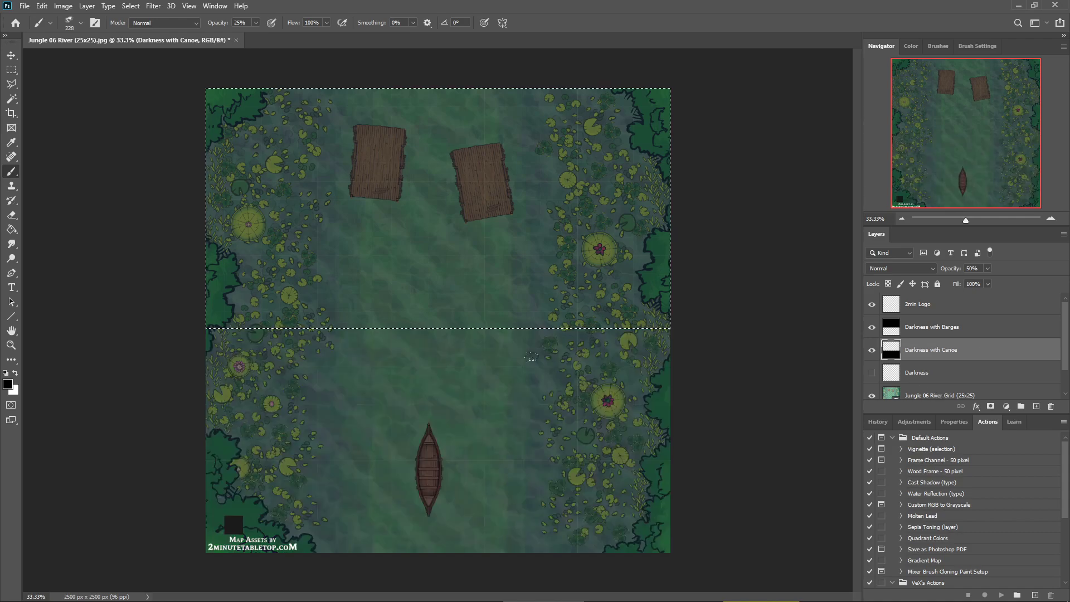
click(11, 70)
click(601, 373)
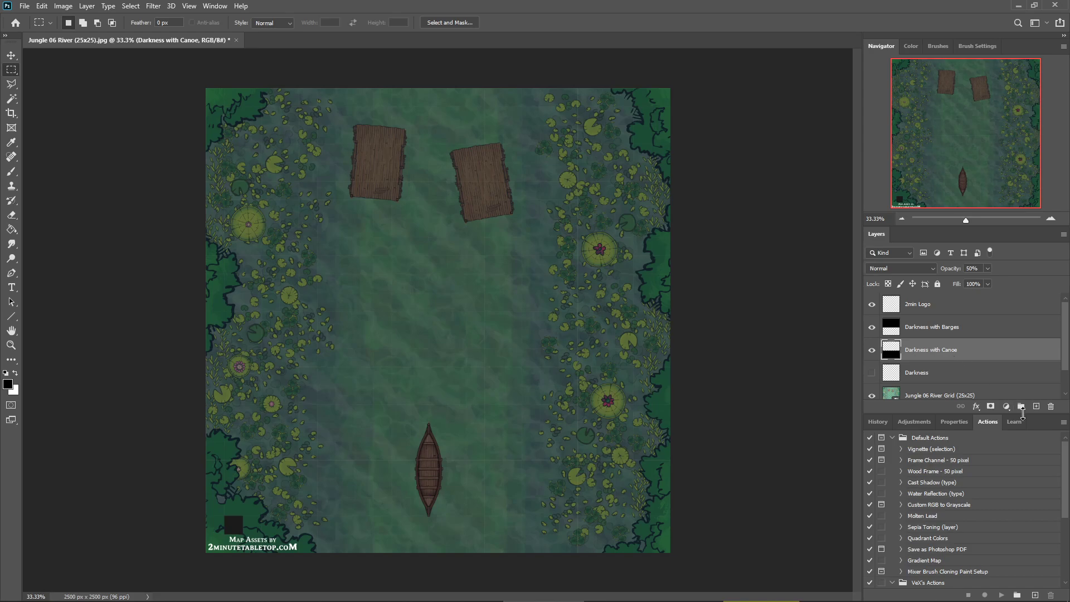
click(990, 406)
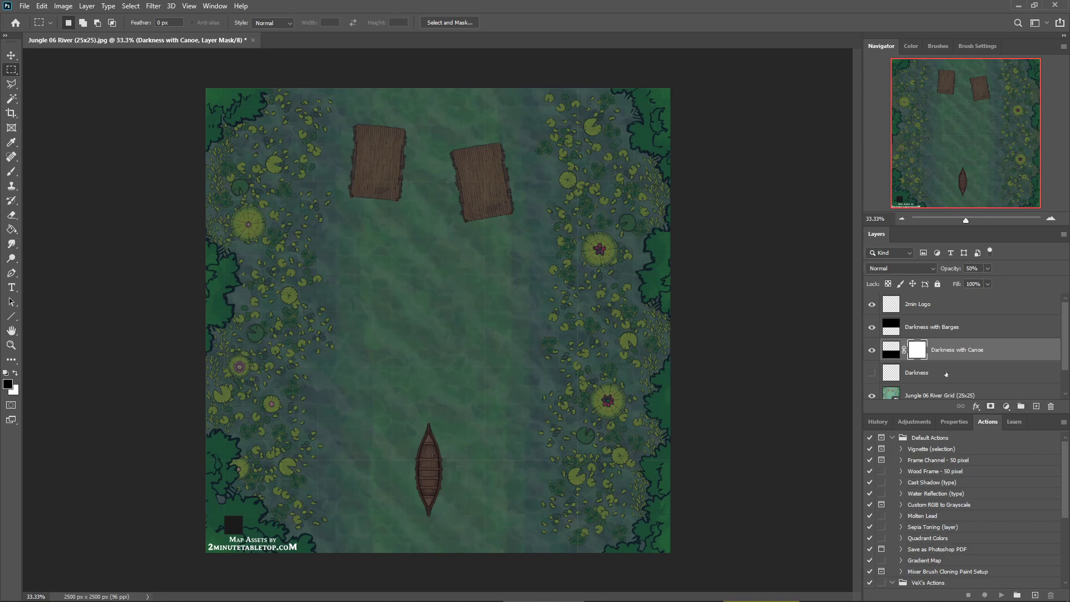
click(955, 327)
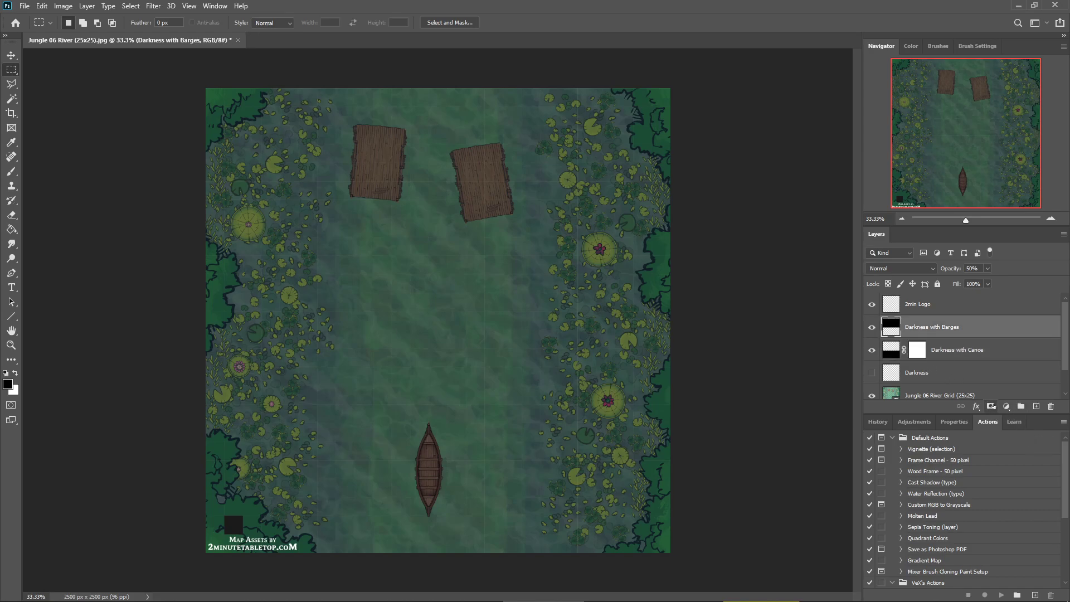
click(989, 406)
Paint a large lit area around the canoe in black on the Darkness with Canoe layer mask, using a 200 px brush
click(920, 352)
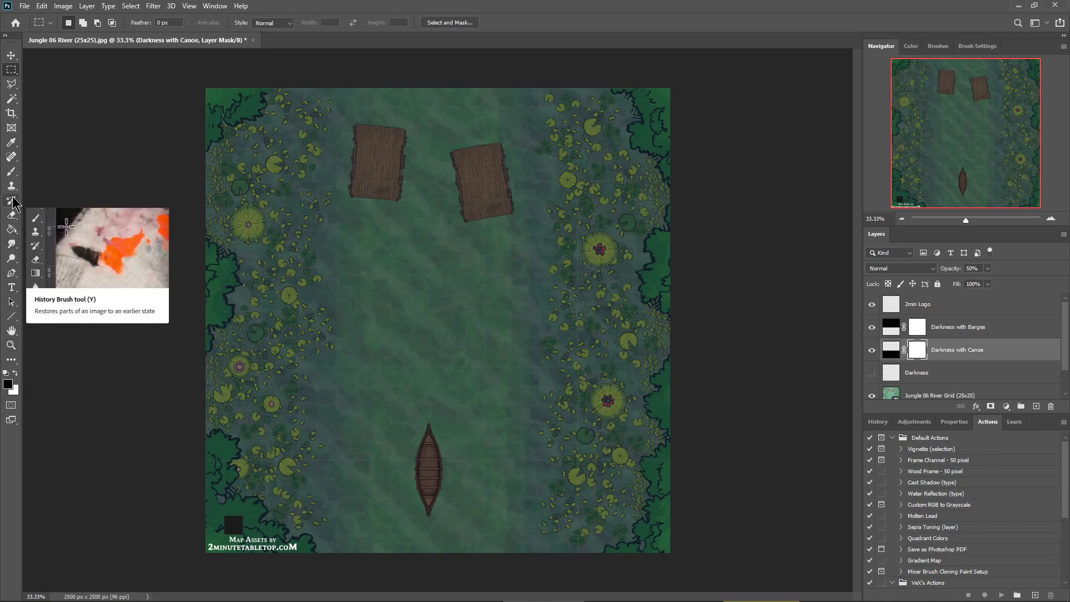
click(11, 171)
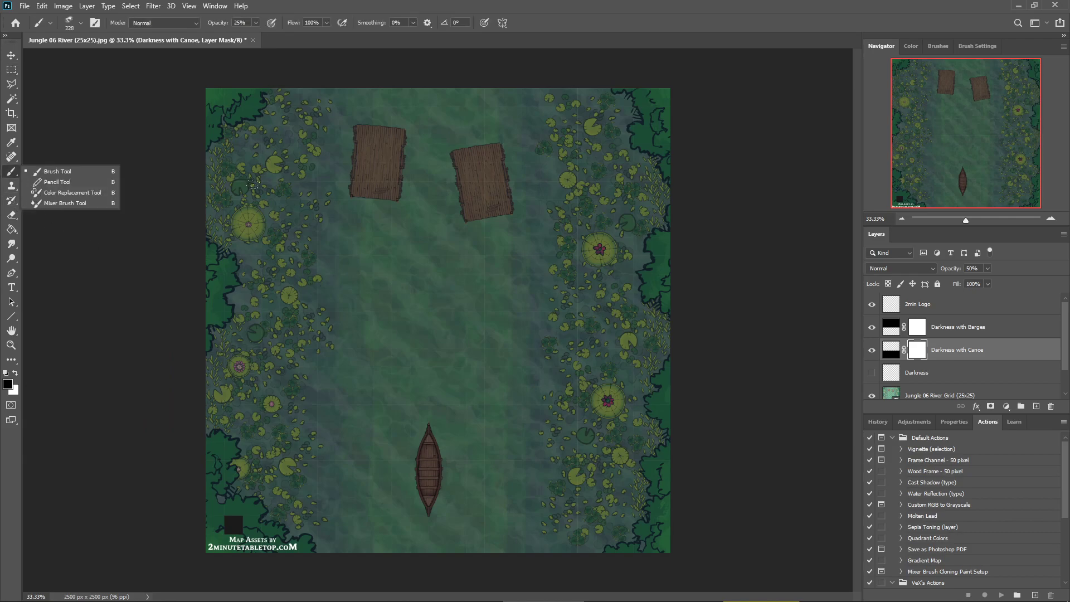
right_click(306, 245)
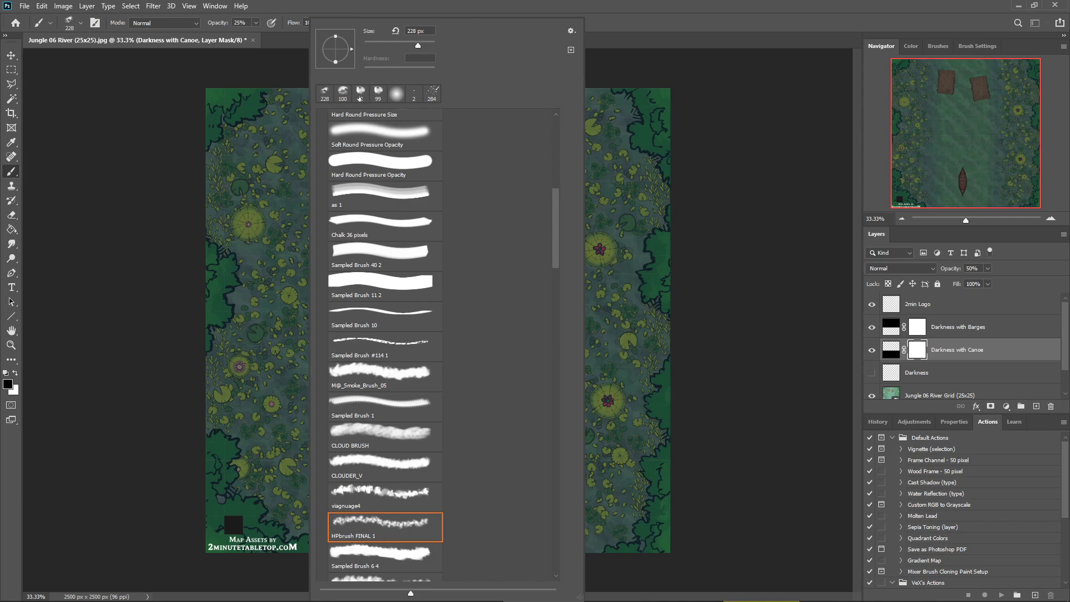
click(415, 31)
text(200)
click(644, 5)
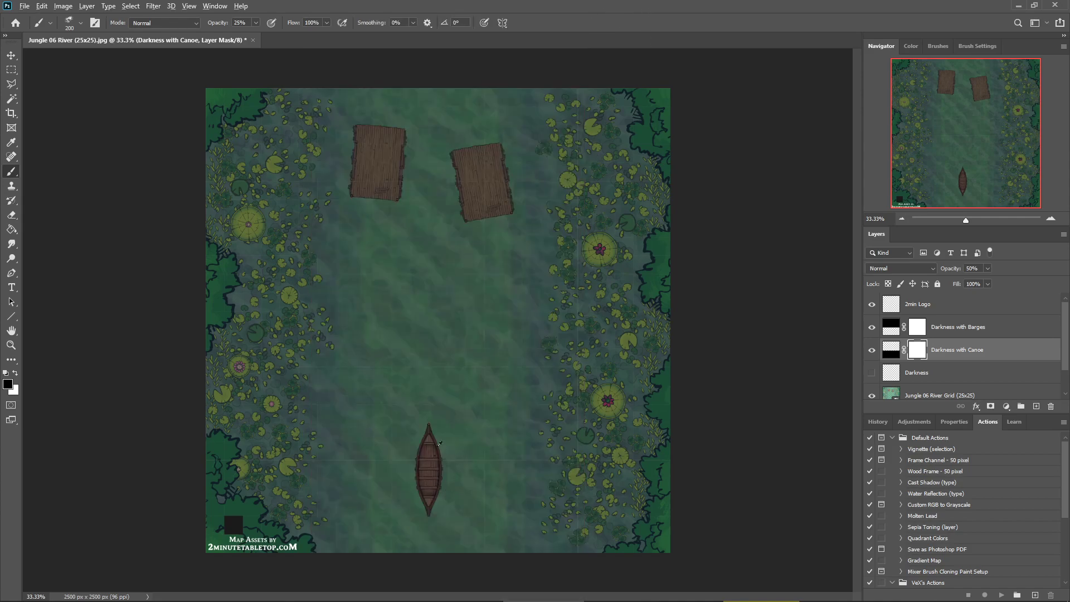
scroll(435, 434, up, 1)
scroll(435, 434, up, 6)
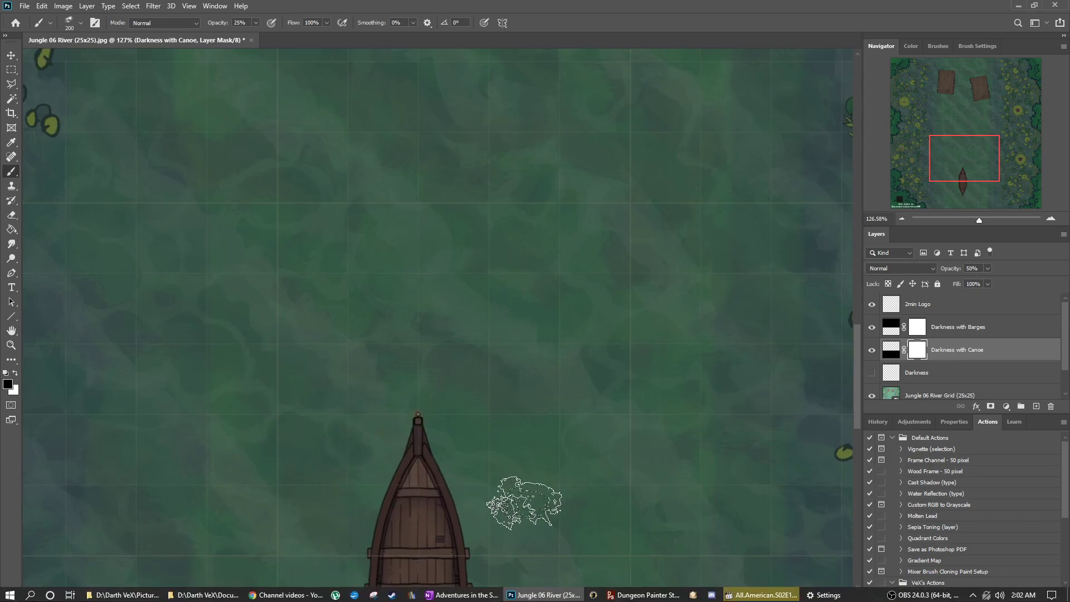
scroll(523, 502, down, 1)
scroll(524, 503, down, 3)
scroll(487, 484, down, 2)
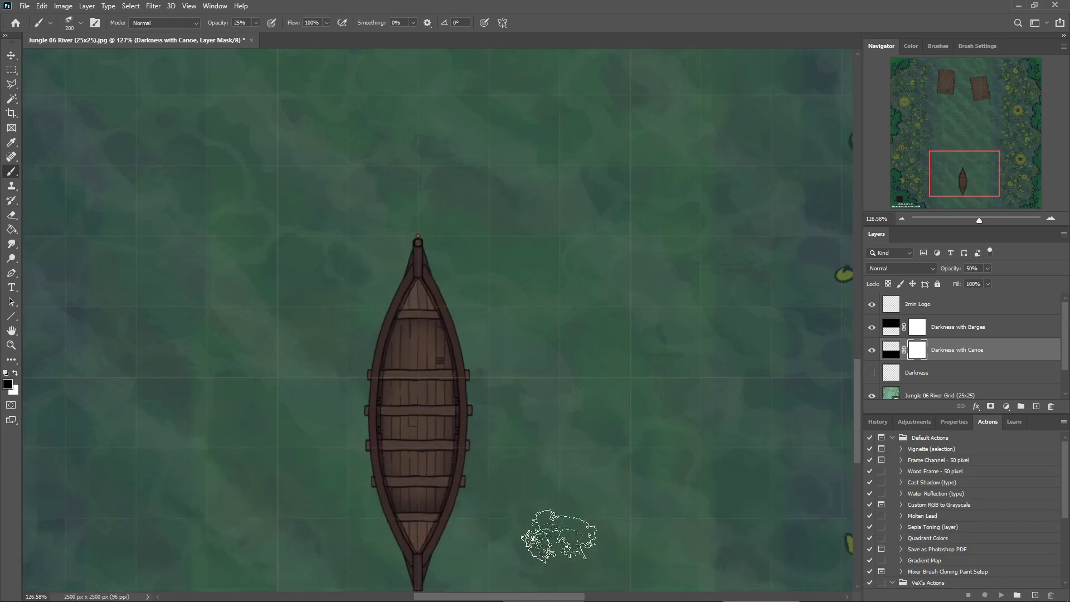
scroll(428, 277, down, 1)
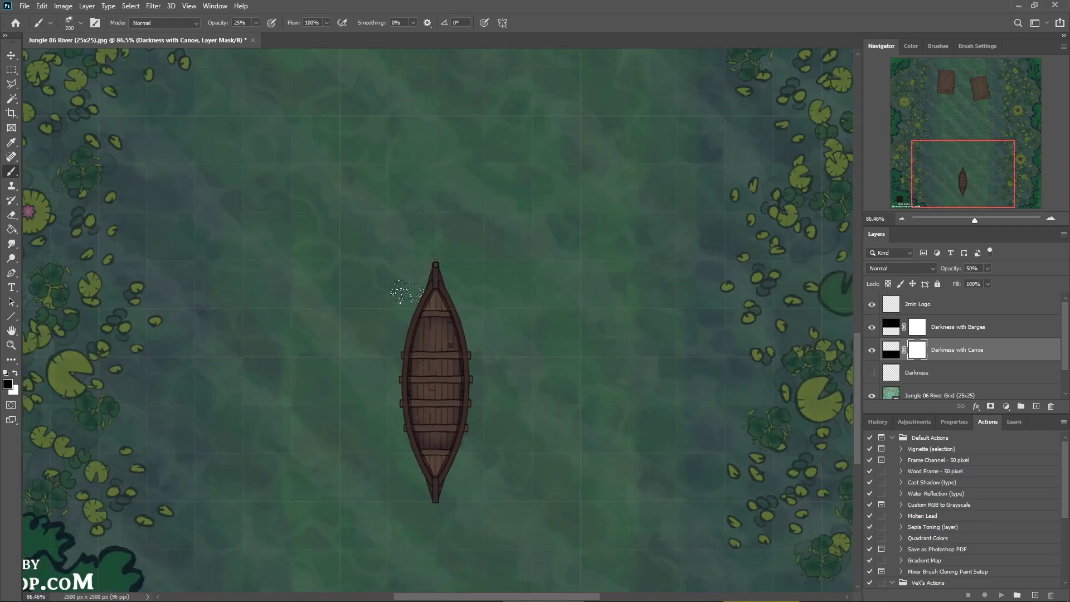
mouse_move(407, 274)
mouse_down()
mouse_move(413, 364)
mouse_move(399, 344)
mouse_move(392, 270)
mouse_move(419, 236)
mouse_move(458, 238)
mouse_move(471, 249)
mouse_move(458, 360)
mouse_move(497, 270)
mouse_move(505, 296)
mouse_move(495, 354)
mouse_move(559, 296)
mouse_move(549, 206)
mouse_move(567, 323)
mouse_move(522, 399)
mouse_move(490, 398)
mouse_move(454, 356)
mouse_move(389, 385)
mouse_move(355, 386)
mouse_move(457, 404)
mouse_move(455, 427)
mouse_move(315, 382)
mouse_move(393, 432)
mouse_move(471, 444)
mouse_move(554, 424)
mouse_move(611, 363)
mouse_move(496, 453)
mouse_move(364, 460)
mouse_move(320, 451)
mouse_move(351, 478)
mouse_move(446, 503)
mouse_move(542, 491)
mouse_move(350, 489)
mouse_move(315, 478)
mouse_move(373, 512)
mouse_move(461, 532)
mouse_move(544, 519)
mouse_move(600, 453)
mouse_move(651, 329)
mouse_move(645, 456)
mouse_move(559, 524)
mouse_move(615, 494)
mouse_move(707, 369)
mouse_move(693, 260)
mouse_move(629, 143)
mouse_move(511, 73)
mouse_move(389, 65)
mouse_move(337, 82)
mouse_move(285, 140)
mouse_move(245, 201)
mouse_move(201, 335)
mouse_move(223, 468)
mouse_move(301, 543)
mouse_move(167, 335)
mouse_move(177, 433)
mouse_move(195, 479)
mouse_move(234, 159)
mouse_move(331, 78)
mouse_move(545, 89)
mouse_move(676, 212)
mouse_move(705, 334)
mouse_move(632, 223)
mouse_move(334, 135)
mouse_move(234, 362)
mouse_move(279, 490)
mouse_move(340, 527)
mouse_move(504, 556)
mouse_move(299, 441)
mouse_move(284, 398)
mouse_move(356, 271)
mouse_move(361, 365)
mouse_move(287, 267)
mouse_move(285, 454)
mouse_up()
mouse_move(360, 460)
mouse_down()
mouse_move(194, 257)
mouse_move(212, 290)
mouse_move(286, 209)
mouse_move(305, 254)
mouse_move(352, 169)
mouse_move(326, 239)
mouse_move(360, 237)
mouse_move(451, 191)
mouse_move(469, 199)
mouse_move(369, 156)
mouse_move(355, 187)
mouse_move(483, 143)
mouse_move(588, 179)
mouse_move(502, 130)
mouse_move(466, 126)
mouse_move(501, 107)
mouse_move(576, 170)
mouse_move(604, 280)
mouse_move(593, 181)
mouse_move(652, 329)
mouse_move(640, 260)
mouse_move(619, 365)
mouse_move(587, 222)
mouse_move(576, 416)
mouse_move(556, 398)
mouse_move(546, 403)
mouse_move(508, 449)
mouse_move(502, 398)
mouse_move(487, 389)
mouse_move(557, 487)
mouse_move(630, 438)
mouse_move(593, 501)
mouse_move(654, 424)
mouse_move(593, 428)
mouse_move(517, 165)
mouse_up()
mouse_move(509, 276)
mouse_down()
mouse_move(459, 249)
mouse_move(399, 128)
mouse_up()
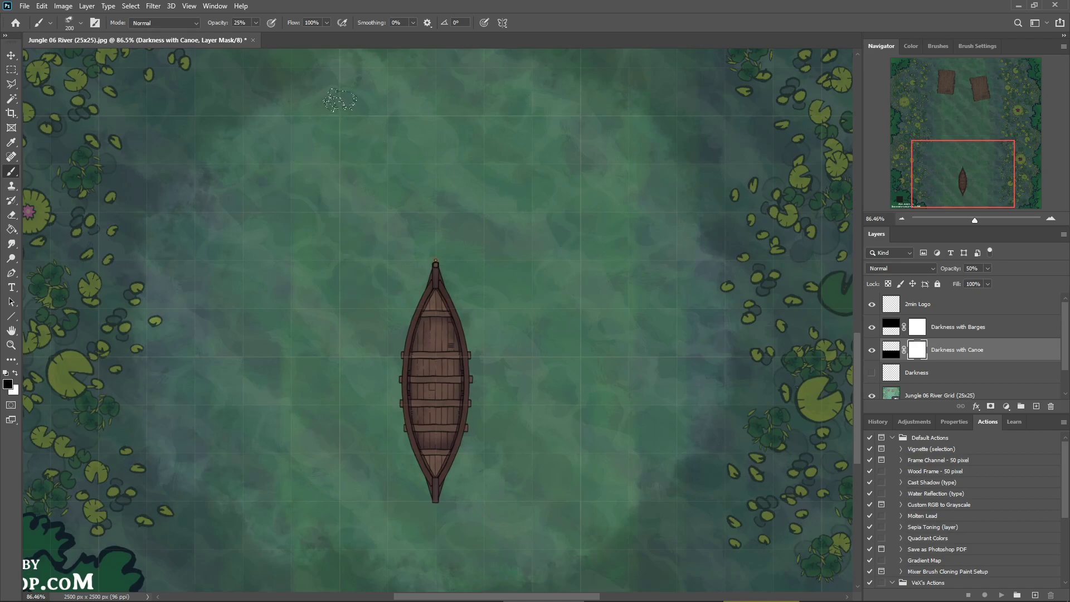
Brighten the lit water around the canoe with repeated black brush strokes on the Darkness with Canoe layer mask
drag(243, 289, 262, 381)
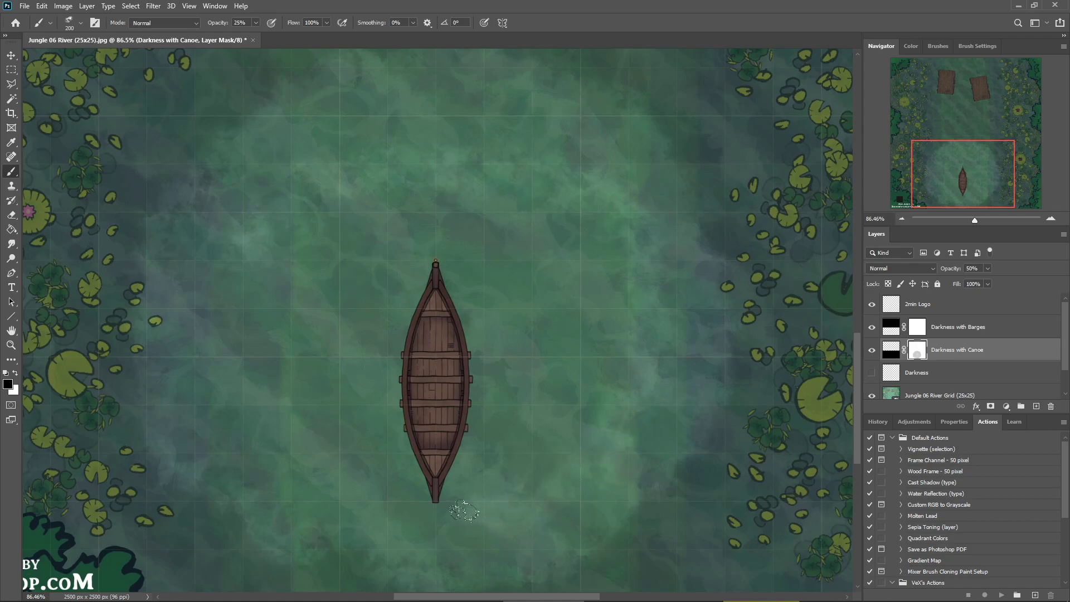
mouse_move(280, 451)
mouse_down()
mouse_move(247, 341)
mouse_move(243, 282)
mouse_move(256, 250)
mouse_move(253, 337)
mouse_move(271, 386)
mouse_move(299, 427)
mouse_move(359, 463)
mouse_move(436, 490)
mouse_move(503, 478)
mouse_move(545, 457)
mouse_move(591, 410)
mouse_move(613, 307)
mouse_move(568, 212)
mouse_move(443, 160)
mouse_move(367, 160)
mouse_move(311, 176)
mouse_move(374, 135)
mouse_move(460, 123)
mouse_move(520, 136)
mouse_move(571, 203)
mouse_move(596, 273)
mouse_move(555, 196)
mouse_move(460, 137)
mouse_move(302, 203)
mouse_move(274, 274)
mouse_move(397, 174)
mouse_move(481, 195)
mouse_move(436, 238)
mouse_move(424, 210)
mouse_move(434, 198)
mouse_move(473, 273)
mouse_move(487, 213)
mouse_move(524, 204)
mouse_move(543, 232)
mouse_move(403, 193)
mouse_move(376, 252)
mouse_move(414, 244)
mouse_move(413, 224)
mouse_move(386, 295)
mouse_move(406, 256)
mouse_move(402, 460)
mouse_up()
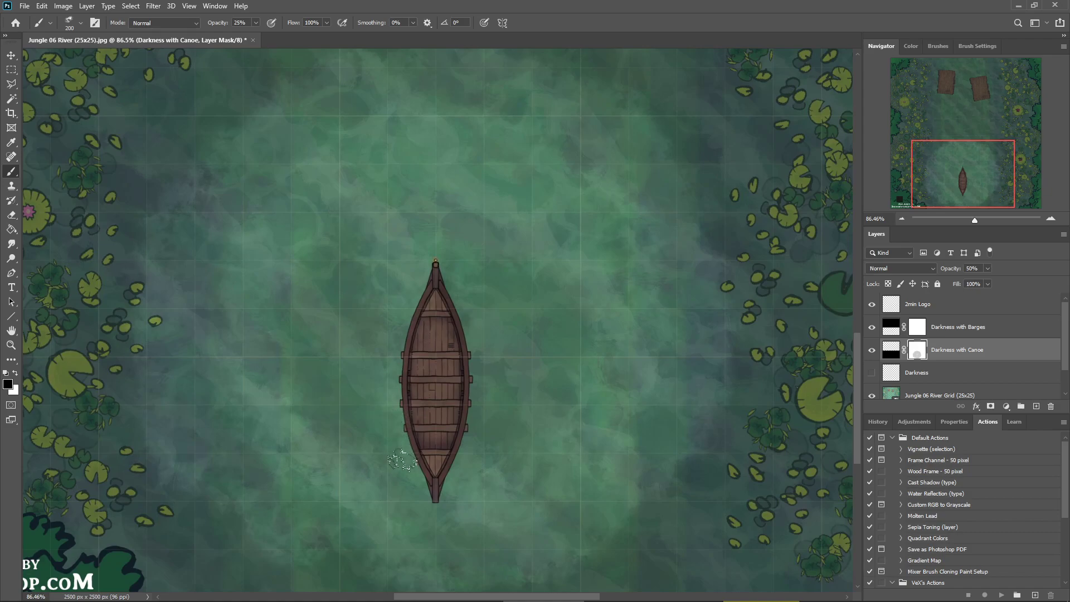
mouse_move(399, 253)
mouse_down()
mouse_move(349, 434)
mouse_move(344, 301)
mouse_move(273, 312)
mouse_move(340, 409)
mouse_move(312, 397)
mouse_move(352, 399)
mouse_move(354, 438)
mouse_up()
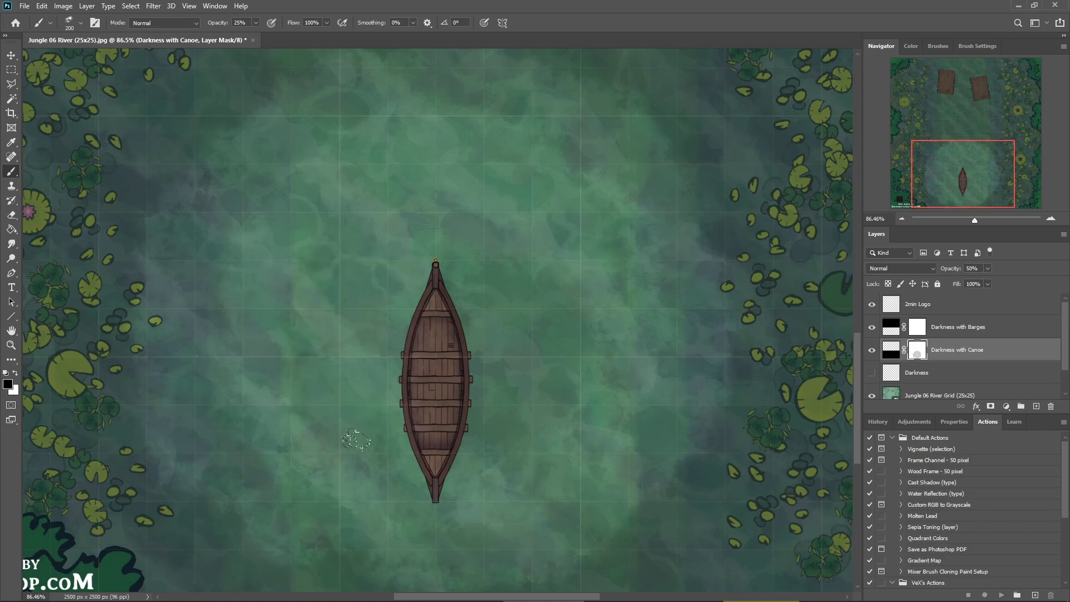
drag(384, 478, 337, 410)
mouse_move(449, 168)
mouse_down()
mouse_move(535, 334)
mouse_move(608, 272)
mouse_up()
mouse_move(501, 441)
mouse_down()
mouse_move(490, 379)
mouse_move(507, 334)
mouse_move(476, 337)
mouse_up()
drag(485, 405, 425, 444)
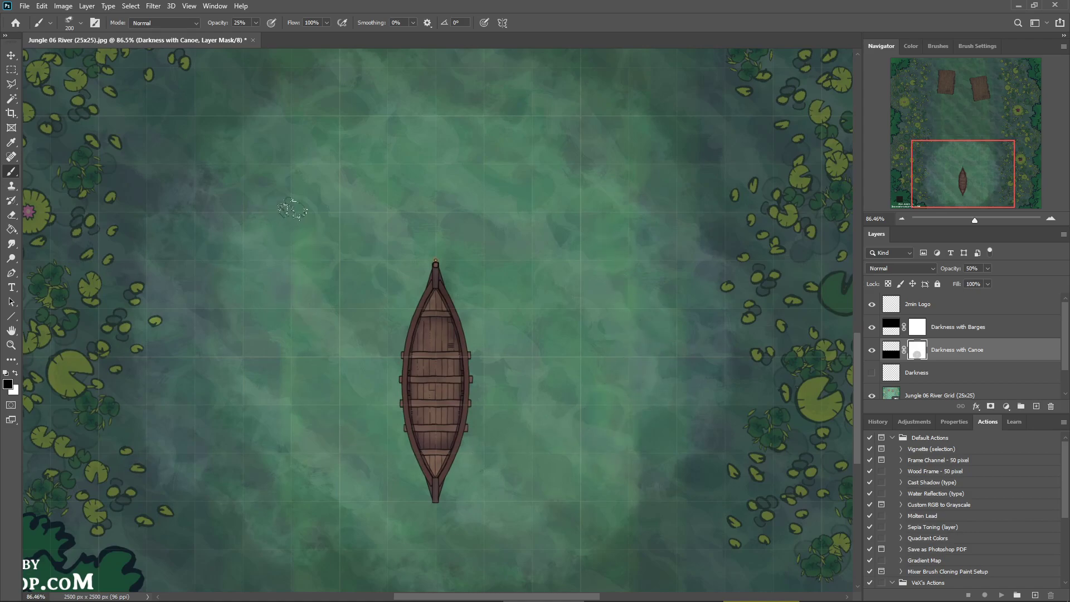
drag(292, 209, 265, 237)
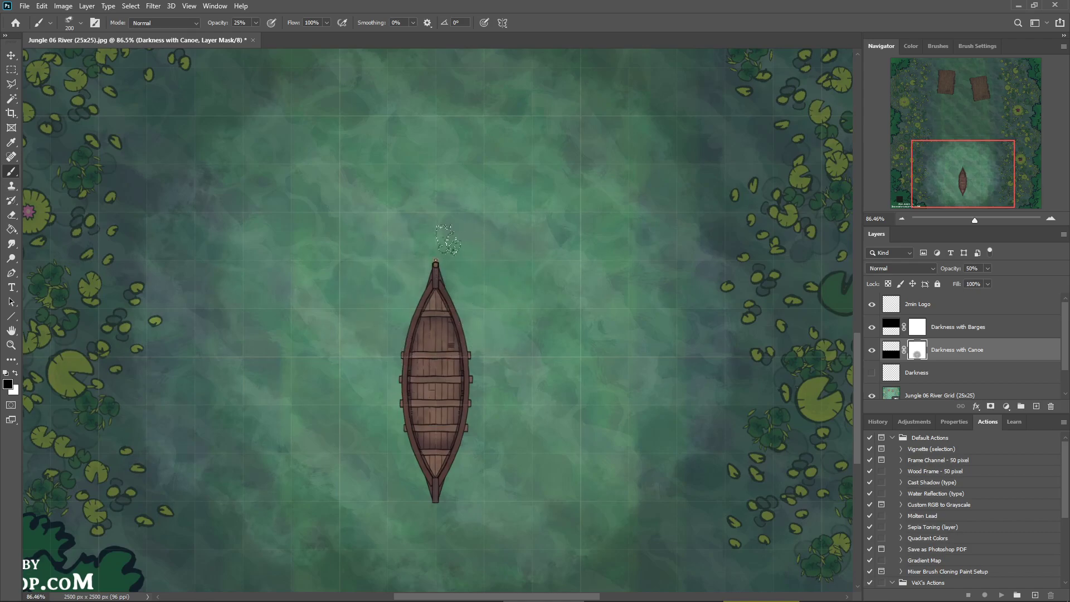
Paint a concentrated bright glow around the lantern at the canoe's bow on the Darkness with Canoe layer mask
mouse_move(434, 209)
mouse_down()
mouse_move(534, 297)
mouse_move(513, 424)
mouse_move(513, 283)
mouse_up()
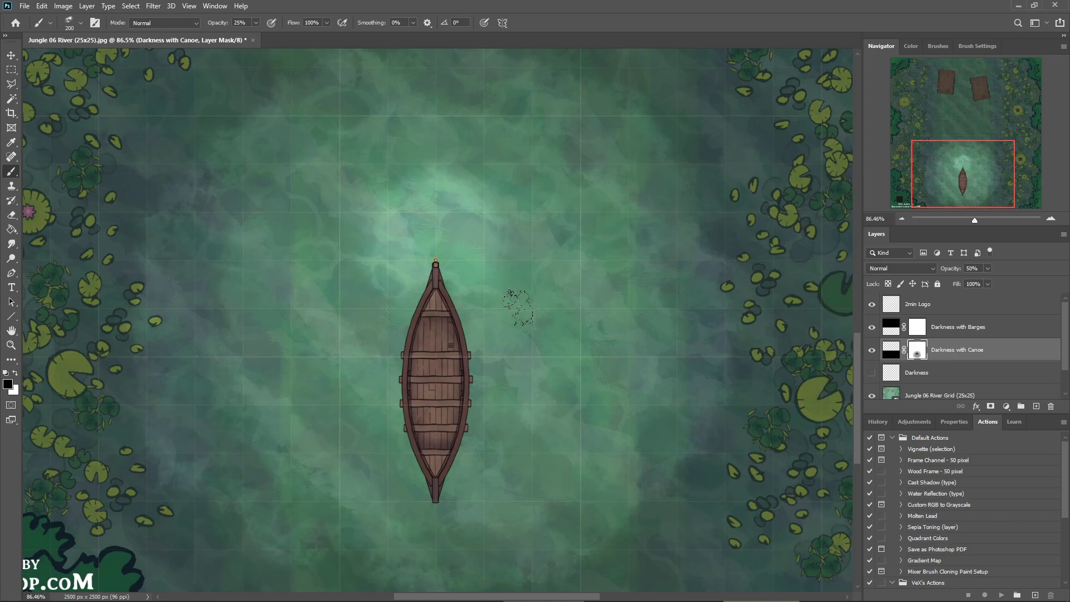
scroll(518, 301, down, 5)
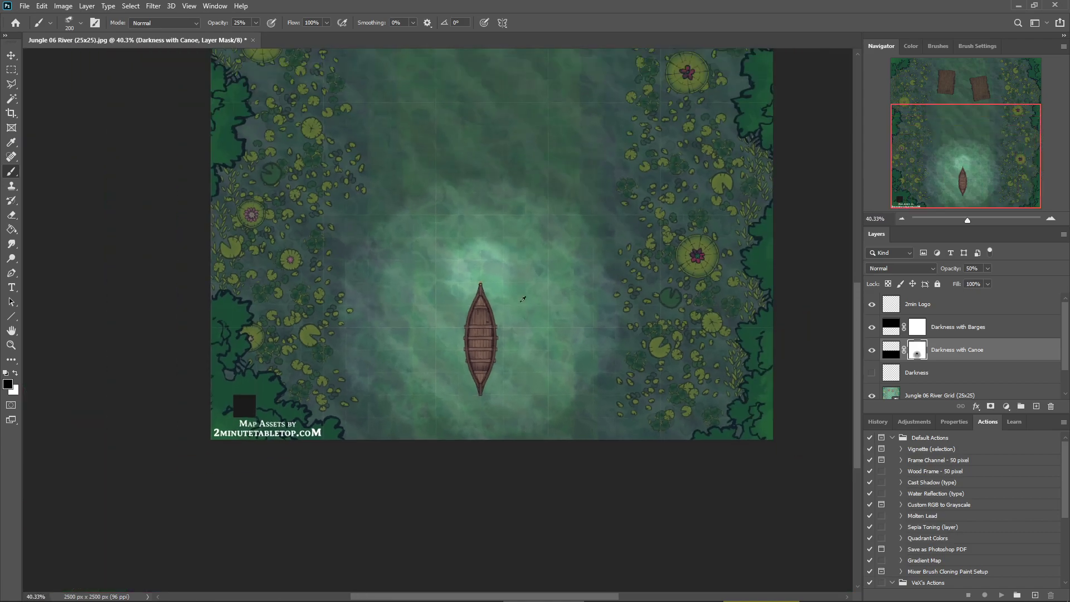
scroll(523, 299, down, 1)
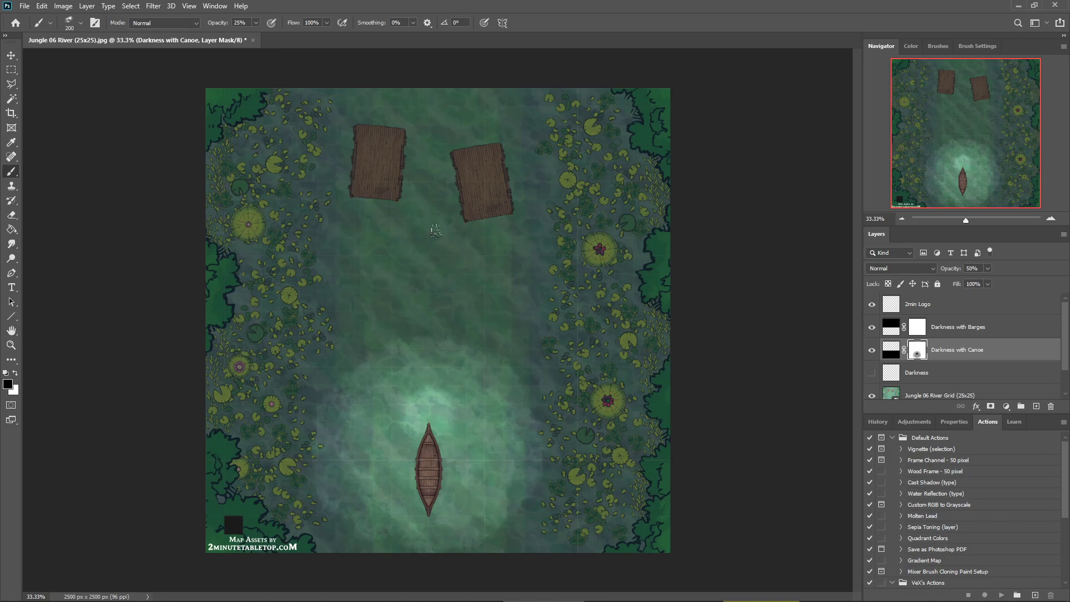
Paint a curved edge of light in black below the barges and up both banks on the Darkness with Barges mask, using a 200 px brush
right_click(437, 273)
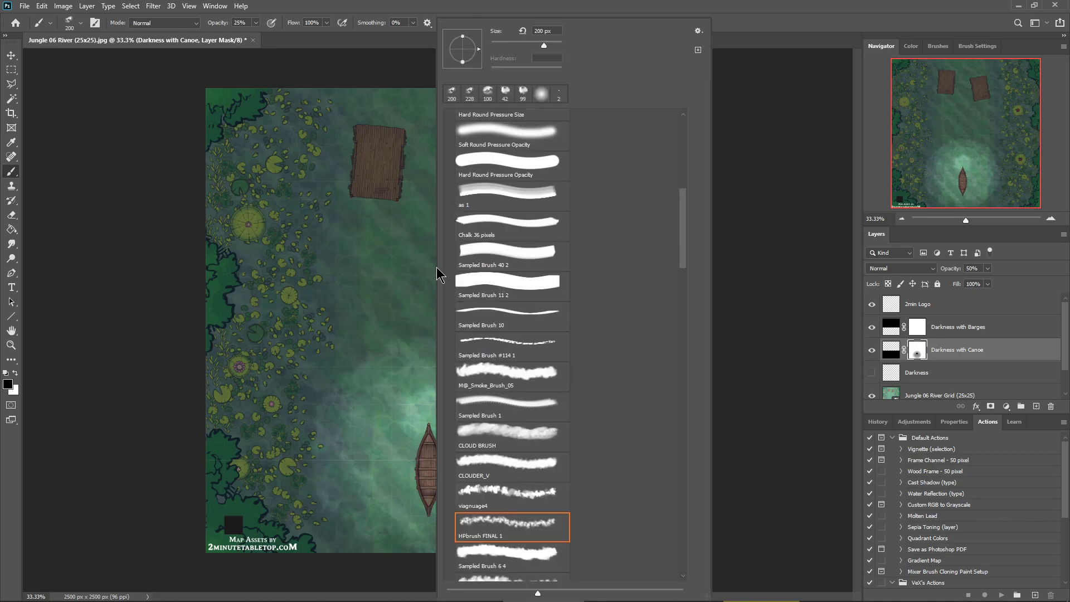
click(580, 8)
click(918, 329)
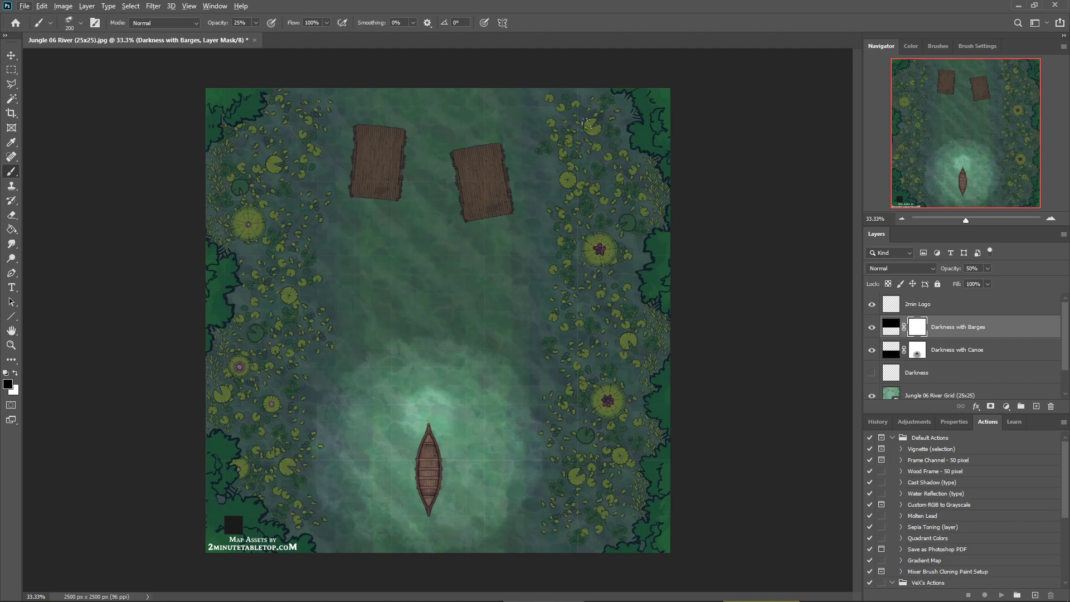
scroll(549, 159, up, 5)
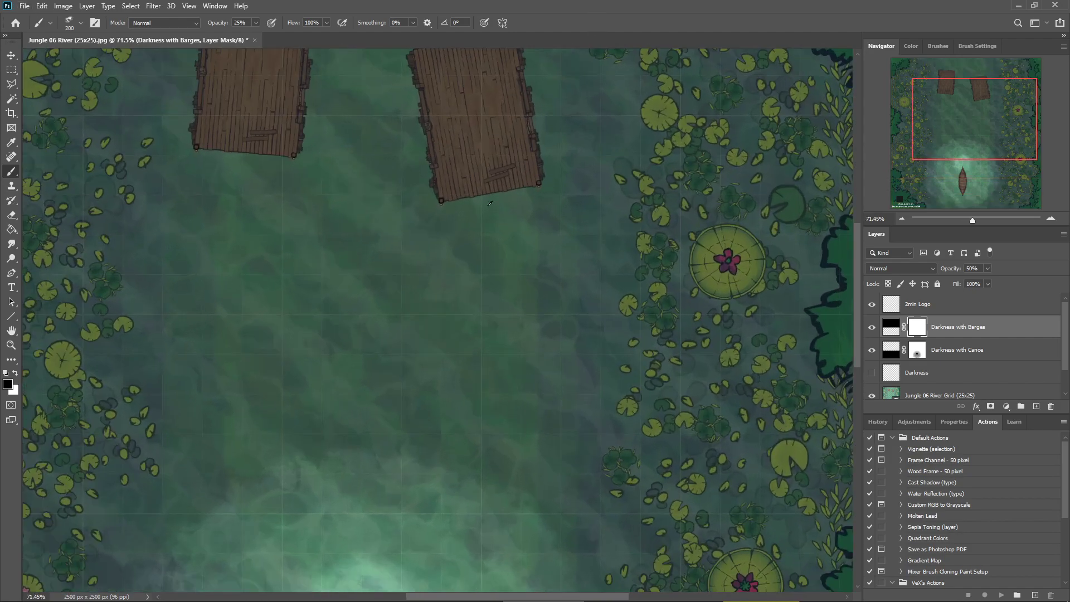
scroll(449, 356, up, 4)
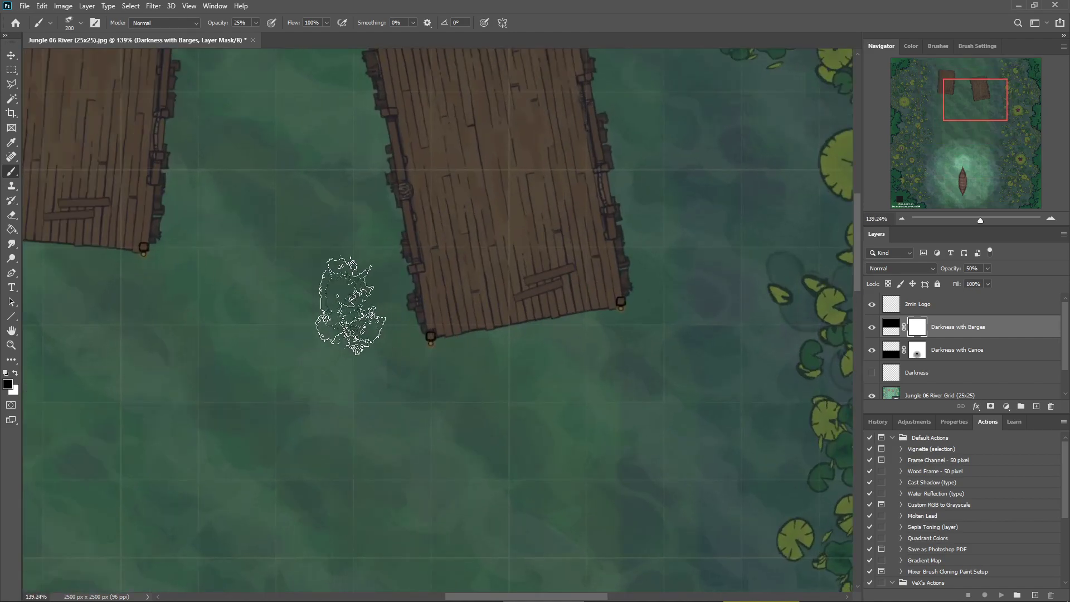
scroll(335, 315, down, 1)
scroll(295, 228, down, 4)
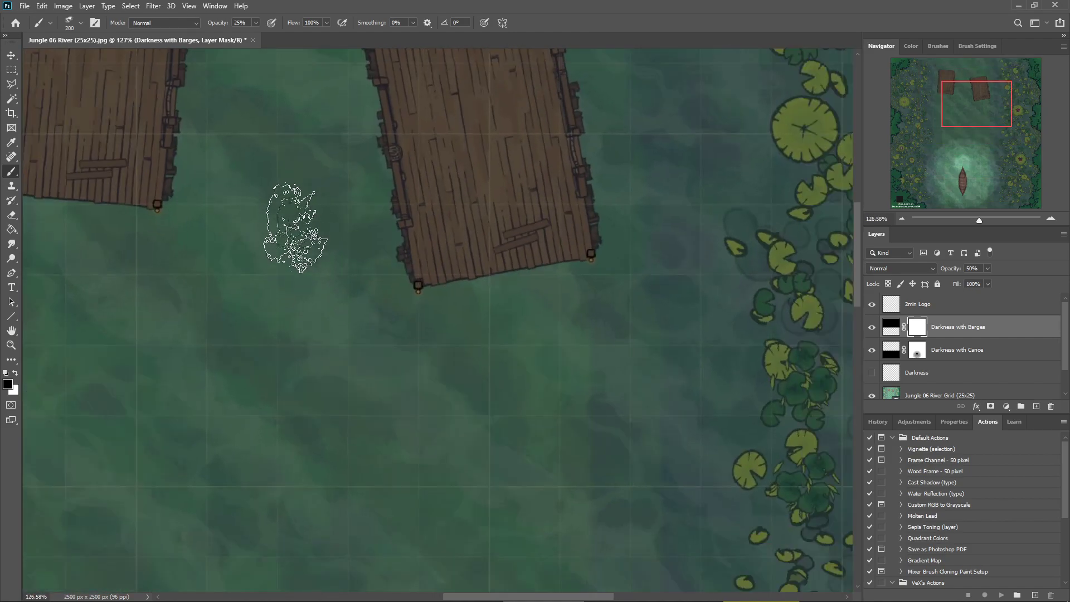
scroll(277, 224, down, 1)
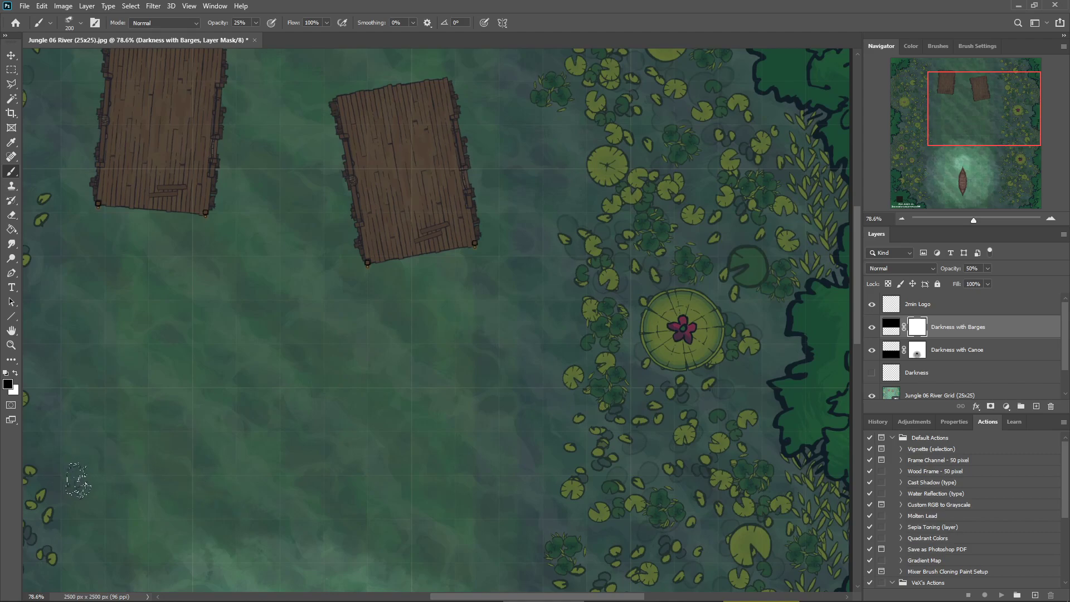
mouse_move(63, 469)
mouse_down()
mouse_move(375, 517)
mouse_move(456, 503)
mouse_move(574, 451)
mouse_move(687, 312)
mouse_up()
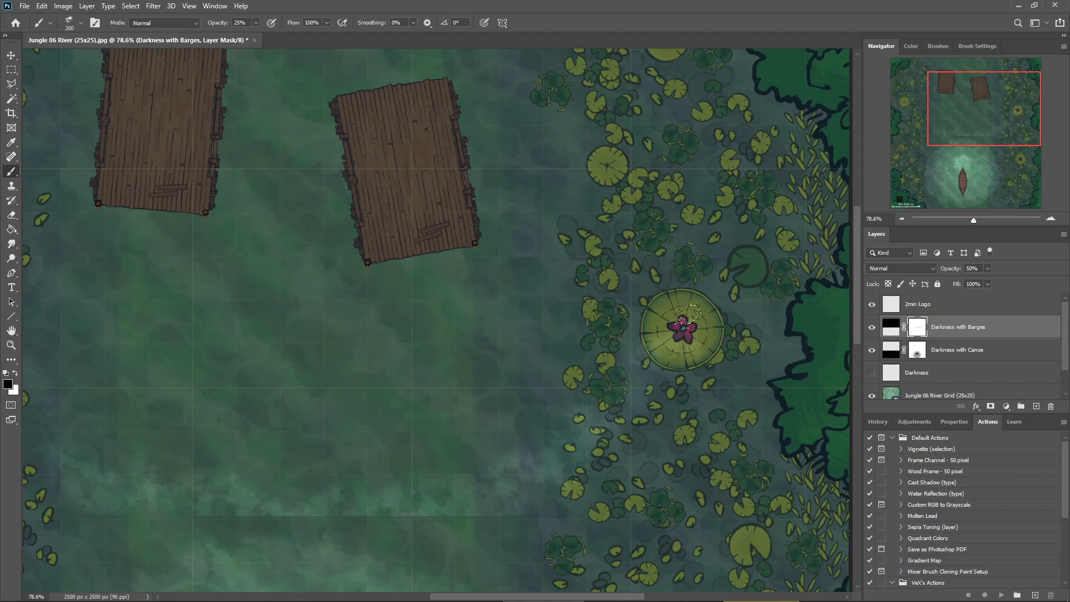
key(ctrl+z)
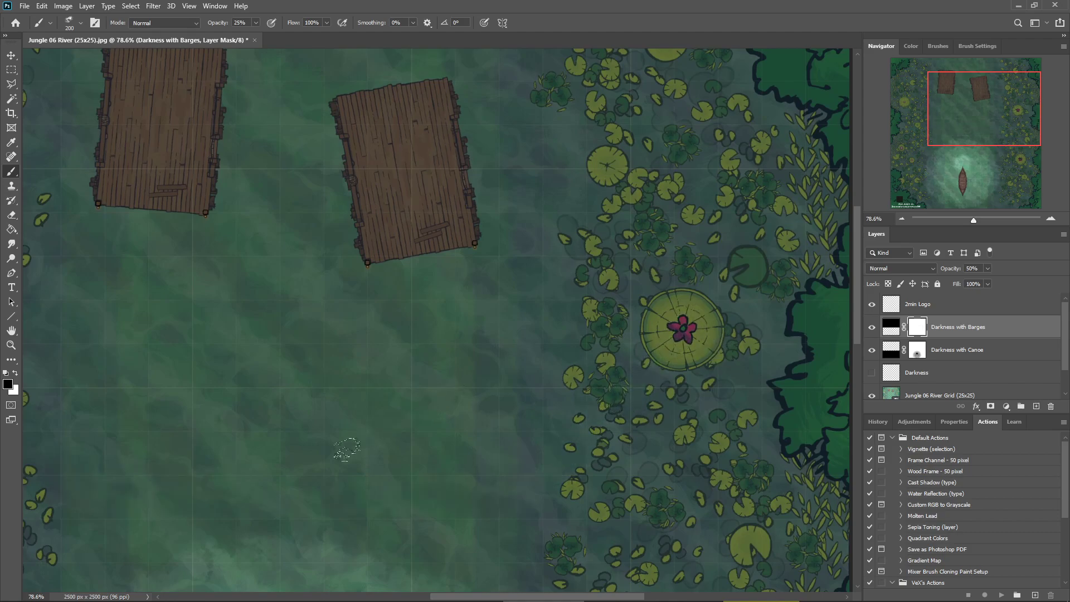
mouse_move(70, 454)
mouse_down()
mouse_move(138, 483)
mouse_move(356, 491)
mouse_move(470, 480)
mouse_move(578, 440)
mouse_move(679, 366)
mouse_move(722, 303)
mouse_move(738, 210)
mouse_move(732, 71)
mouse_up()
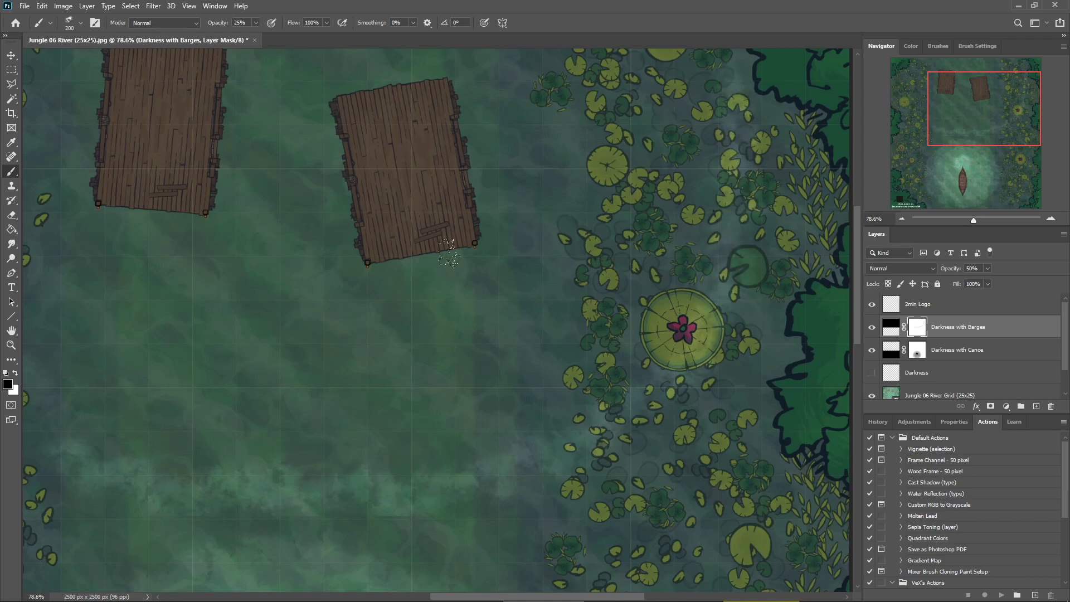
scroll(359, 298, down, 2)
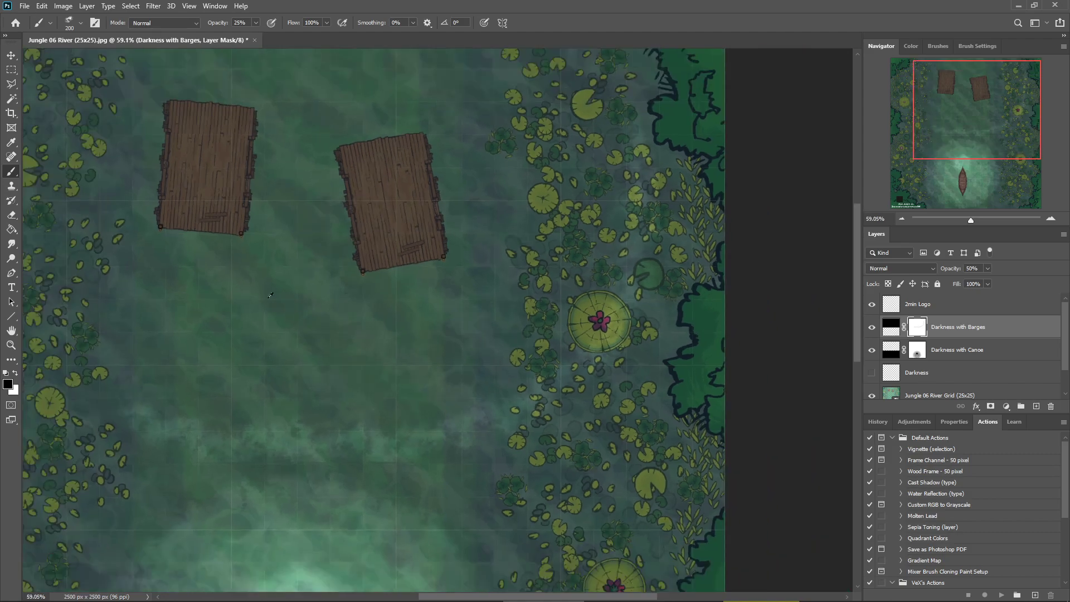
scroll(270, 294, down, 2)
drag(582, 184, 549, 90)
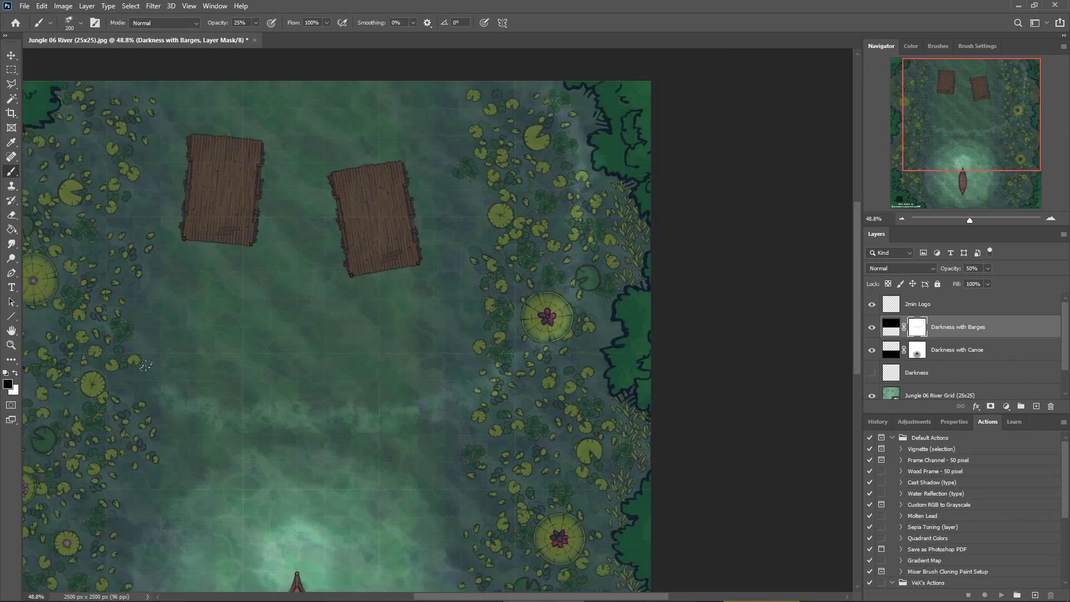
mouse_move(155, 392)
mouse_down()
mouse_move(89, 330)
mouse_move(120, 381)
mouse_move(176, 418)
mouse_move(93, 357)
mouse_move(48, 282)
mouse_move(51, 83)
mouse_move(48, 223)
mouse_move(102, 317)
mouse_move(87, 294)
mouse_move(210, 400)
mouse_move(187, 388)
mouse_up()
Enlarge the brush to 400 px and fill the area inside the curved edge with light on the Darkness with Barges layer mask
right_click(254, 224)
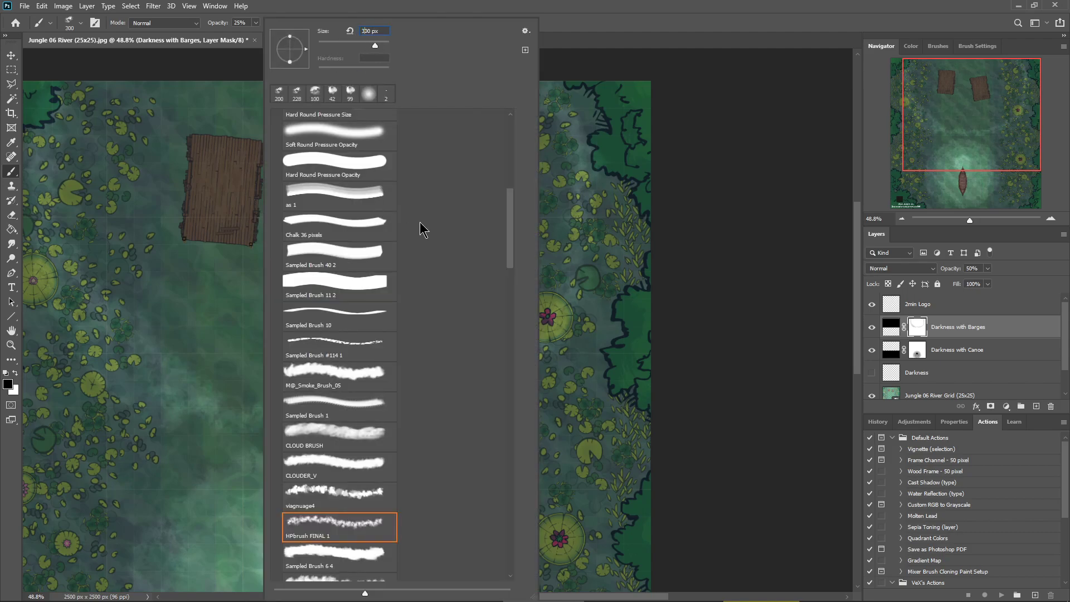
key(bracketright)
click(631, 10)
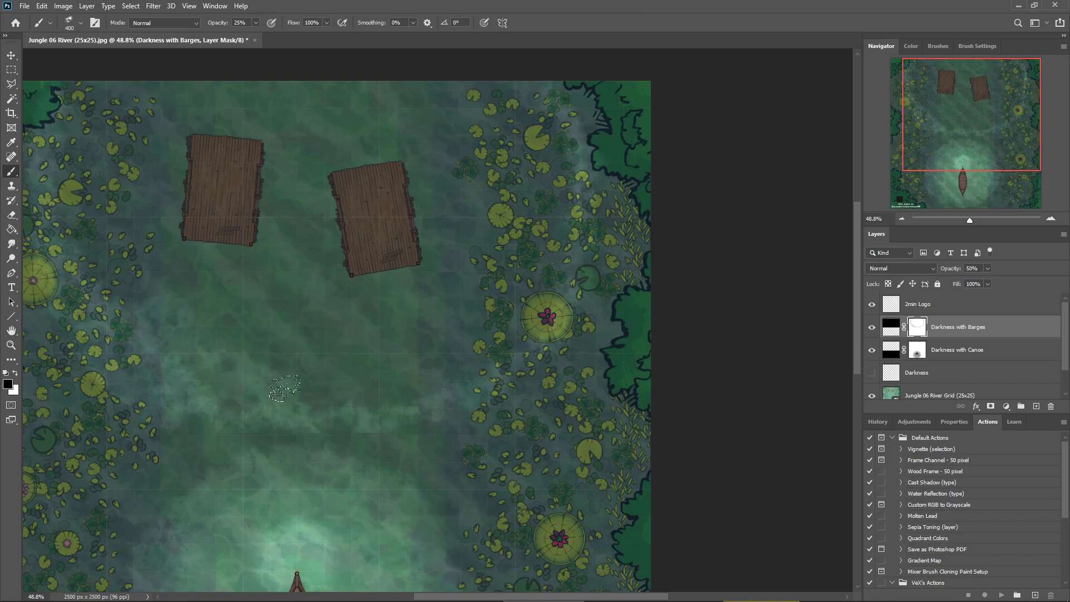
mouse_move(485, 351)
mouse_down()
mouse_move(517, 306)
mouse_move(532, 304)
mouse_move(555, 195)
mouse_move(543, 123)
mouse_move(510, 92)
mouse_move(522, 218)
mouse_move(483, 318)
mouse_move(513, 252)
mouse_move(535, 132)
mouse_up()
mouse_move(518, 263)
mouse_down()
mouse_move(340, 367)
mouse_move(455, 294)
mouse_move(375, 352)
mouse_move(154, 340)
mouse_move(209, 344)
mouse_move(128, 250)
mouse_move(121, 278)
mouse_move(95, 259)
mouse_move(67, 108)
mouse_move(80, 161)
mouse_move(77, 89)
mouse_move(124, 191)
mouse_move(111, 87)
mouse_move(148, 99)
mouse_move(157, 135)
mouse_move(166, 87)
mouse_move(164, 245)
mouse_move(175, 290)
mouse_move(120, 151)
mouse_move(164, 234)
mouse_move(173, 89)
mouse_move(183, 105)
mouse_move(207, 81)
mouse_move(210, 228)
mouse_move(258, 76)
mouse_move(269, 339)
mouse_move(233, 101)
mouse_move(210, 344)
mouse_move(228, 186)
mouse_move(283, 219)
mouse_move(281, 89)
mouse_move(309, 316)
mouse_move(309, 48)
mouse_move(342, 320)
mouse_move(338, 101)
mouse_move(383, 294)
mouse_move(380, 62)
mouse_move(427, 298)
mouse_move(423, 92)
mouse_move(467, 277)
mouse_move(441, 94)
mouse_move(464, 185)
mouse_move(514, 227)
mouse_move(511, 105)
mouse_up()
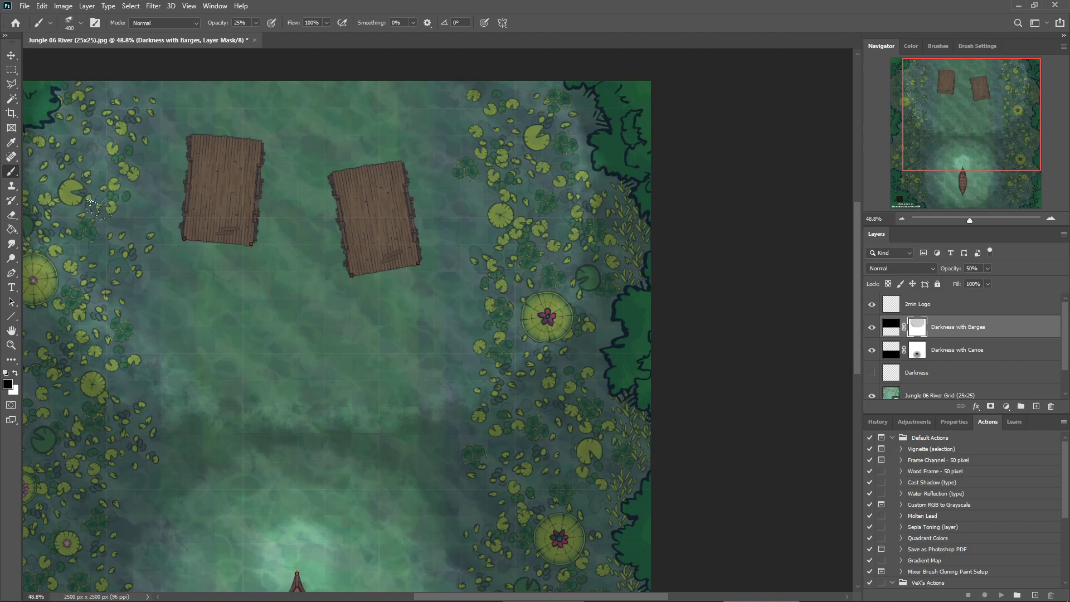
mouse_move(111, 251)
mouse_down()
mouse_move(491, 306)
mouse_move(520, 217)
mouse_move(520, 116)
mouse_move(507, 91)
mouse_move(494, 211)
mouse_move(457, 258)
mouse_move(364, 295)
mouse_move(245, 293)
mouse_move(146, 260)
mouse_move(230, 297)
mouse_move(362, 295)
mouse_move(438, 251)
mouse_move(350, 294)
mouse_move(109, 220)
mouse_move(120, 246)
mouse_up()
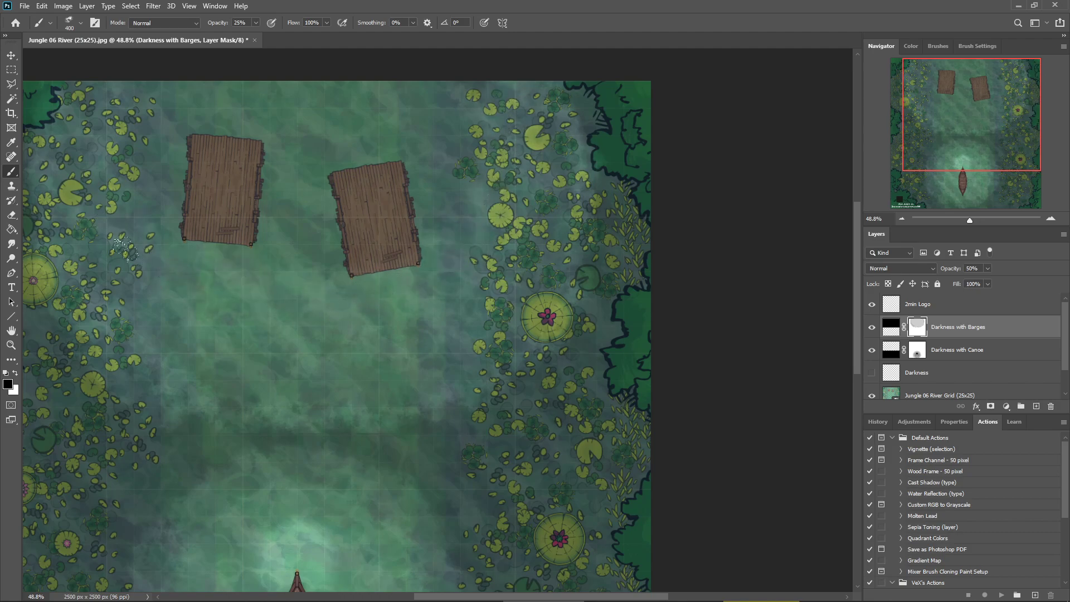
mouse_move(97, 117)
mouse_down()
mouse_move(134, 100)
mouse_move(172, 223)
mouse_move(140, 133)
mouse_up()
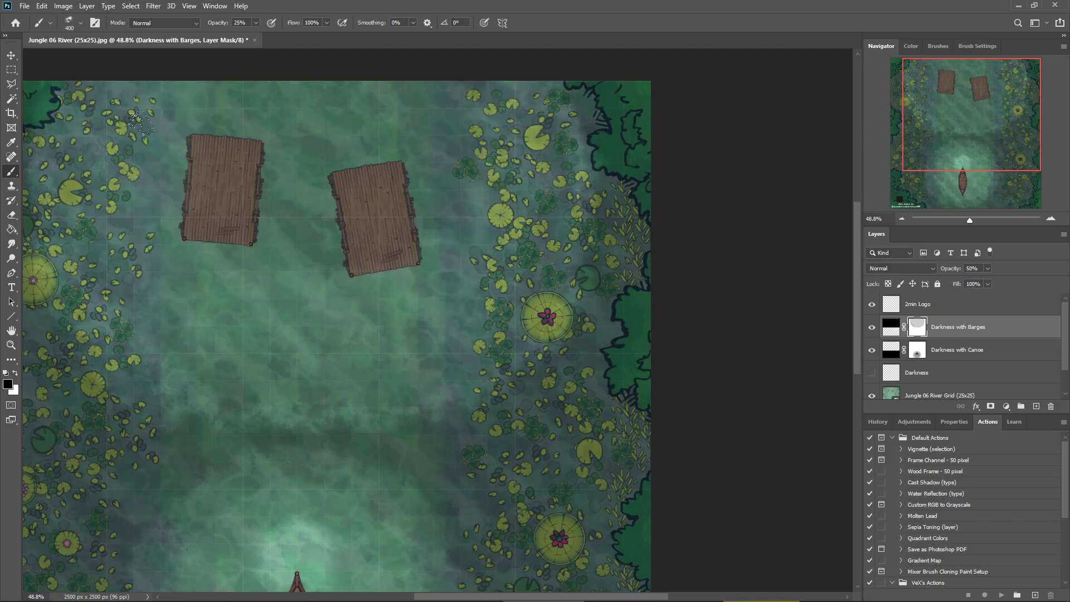
Brighten the inner area over and around both barges with another pass of the 400 px brush on the layer mask
mouse_move(136, 192)
mouse_down()
mouse_move(231, 226)
mouse_move(256, 261)
mouse_move(263, 307)
mouse_move(333, 246)
mouse_move(283, 61)
mouse_move(319, 207)
mouse_move(351, 139)
mouse_move(401, 123)
mouse_move(464, 187)
mouse_move(440, 156)
mouse_move(400, 173)
mouse_up()
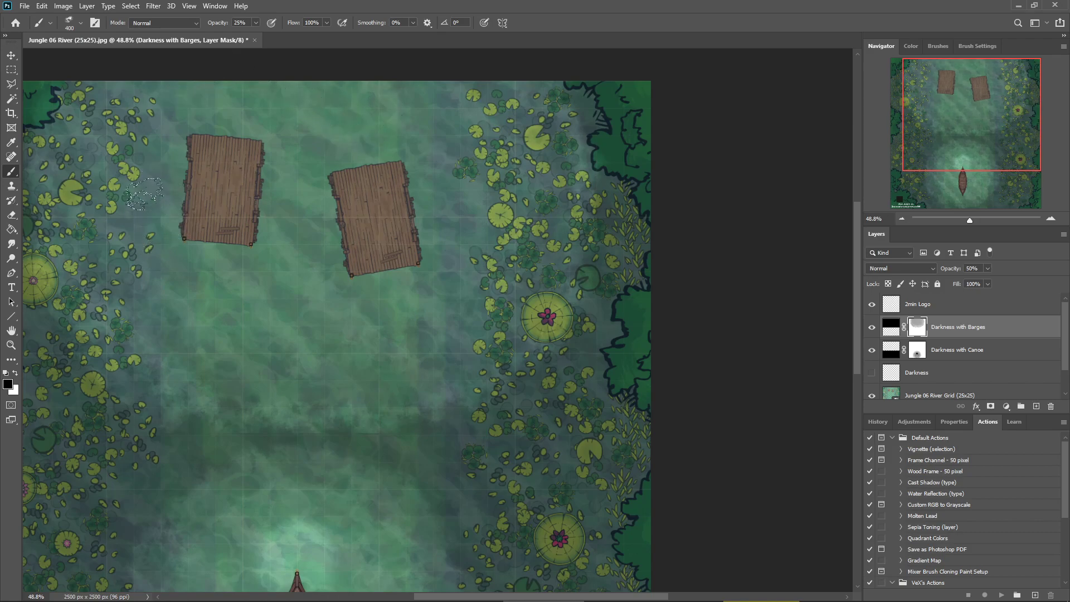
mouse_move(172, 233)
mouse_down()
mouse_move(196, 258)
mouse_move(236, 271)
mouse_move(356, 275)
mouse_move(408, 263)
mouse_move(433, 226)
mouse_move(435, 198)
mouse_move(410, 160)
mouse_move(313, 111)
mouse_move(247, 106)
mouse_move(181, 129)
mouse_move(219, 228)
mouse_move(336, 268)
mouse_move(252, 149)
mouse_move(345, 258)
mouse_move(176, 153)
mouse_move(335, 185)
mouse_move(371, 224)
mouse_move(327, 292)
mouse_move(381, 179)
mouse_move(413, 161)
mouse_move(308, 257)
mouse_move(363, 139)
mouse_move(215, 254)
mouse_move(302, 146)
mouse_move(182, 196)
mouse_move(314, 287)
mouse_move(420, 214)
mouse_move(343, 149)
mouse_move(259, 229)
mouse_move(386, 288)
mouse_move(433, 170)
mouse_up()
drag(209, 172, 218, 253)
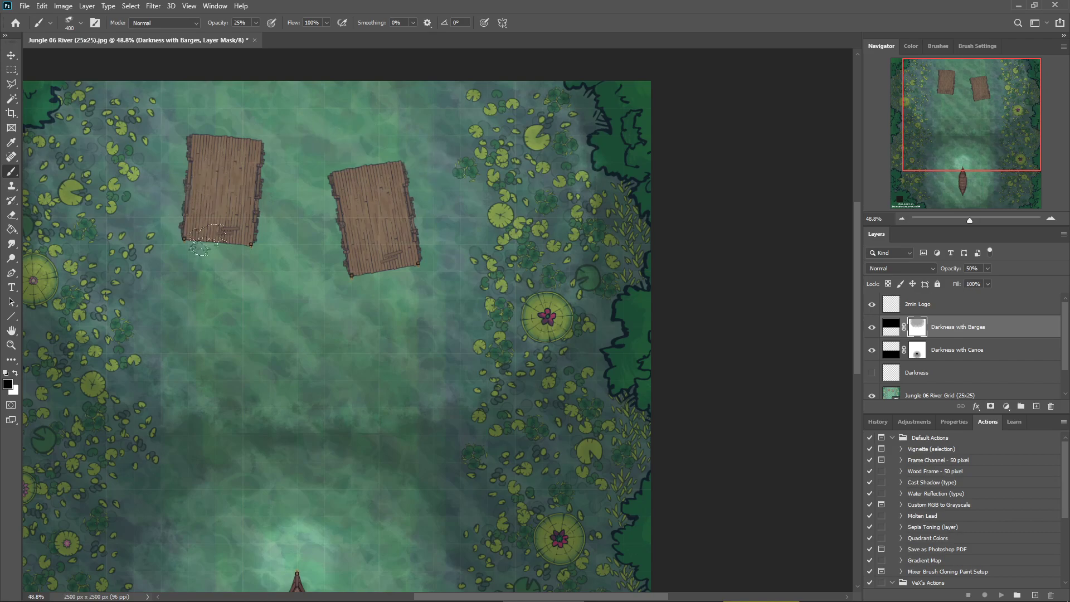
drag(423, 274, 427, 263)
Reduce the brush to 200 px and paint brighter glows on the water in front of both barges' lanterns on the Darkness with Barges mask
right_click(330, 142)
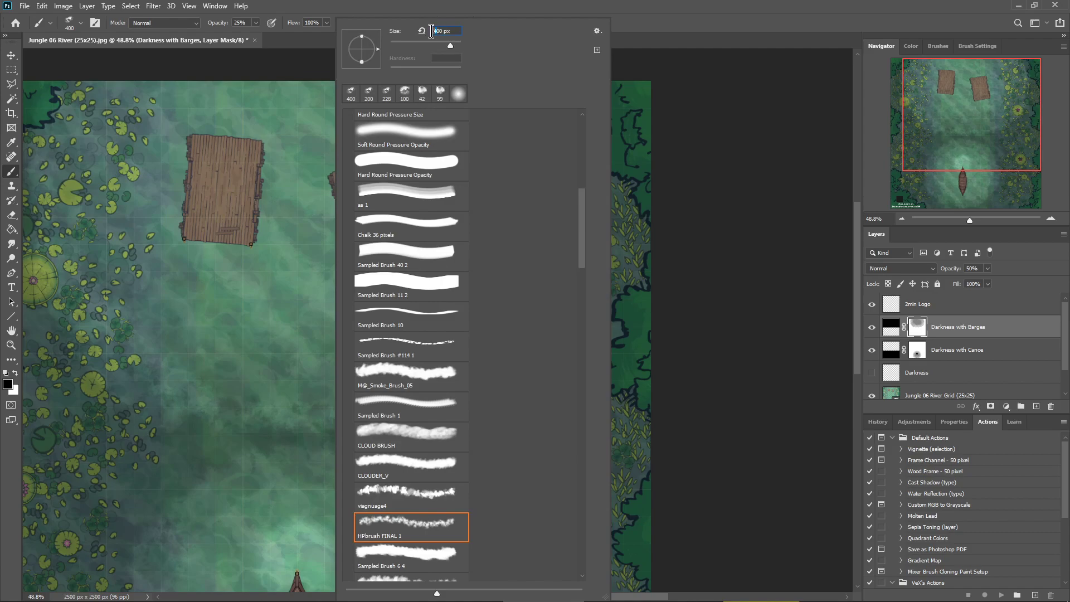
click(667, 11)
scroll(341, 284, up, 2)
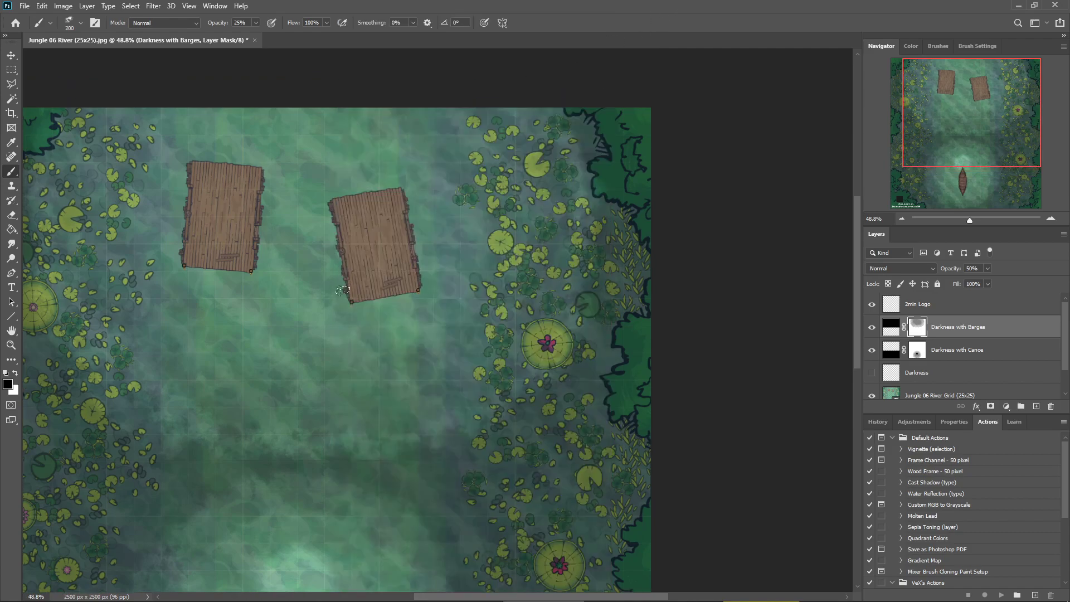
scroll(338, 317, up, 5)
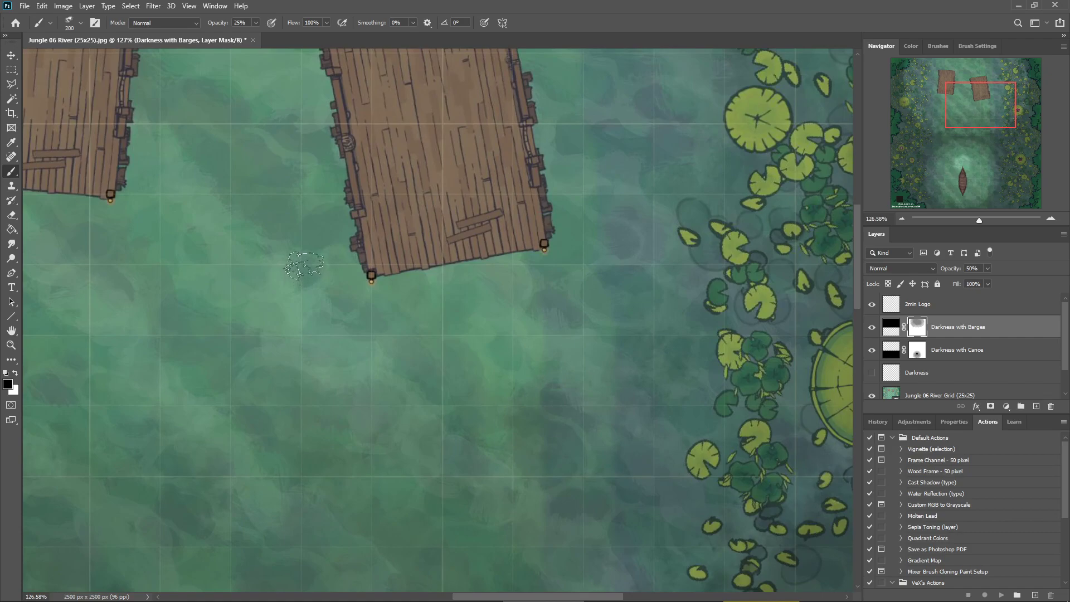
mouse_move(282, 430)
mouse_down()
mouse_move(431, 408)
mouse_move(425, 313)
mouse_up()
mouse_move(412, 368)
mouse_down()
mouse_move(337, 299)
mouse_move(339, 409)
mouse_move(417, 296)
mouse_move(431, 392)
mouse_up()
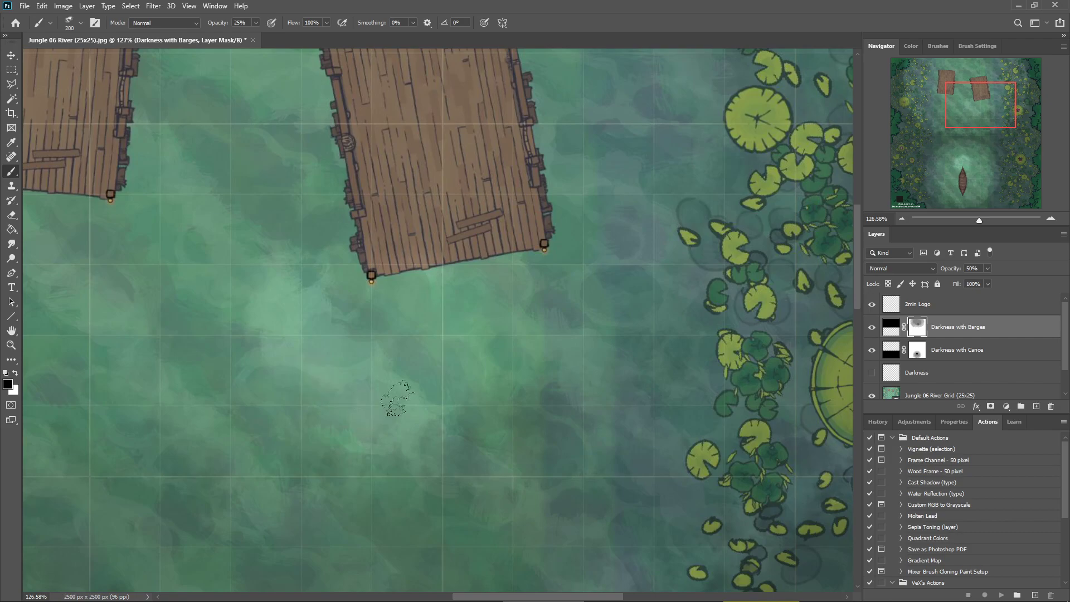
mouse_move(533, 376)
mouse_down()
mouse_move(591, 255)
mouse_move(640, 386)
mouse_up()
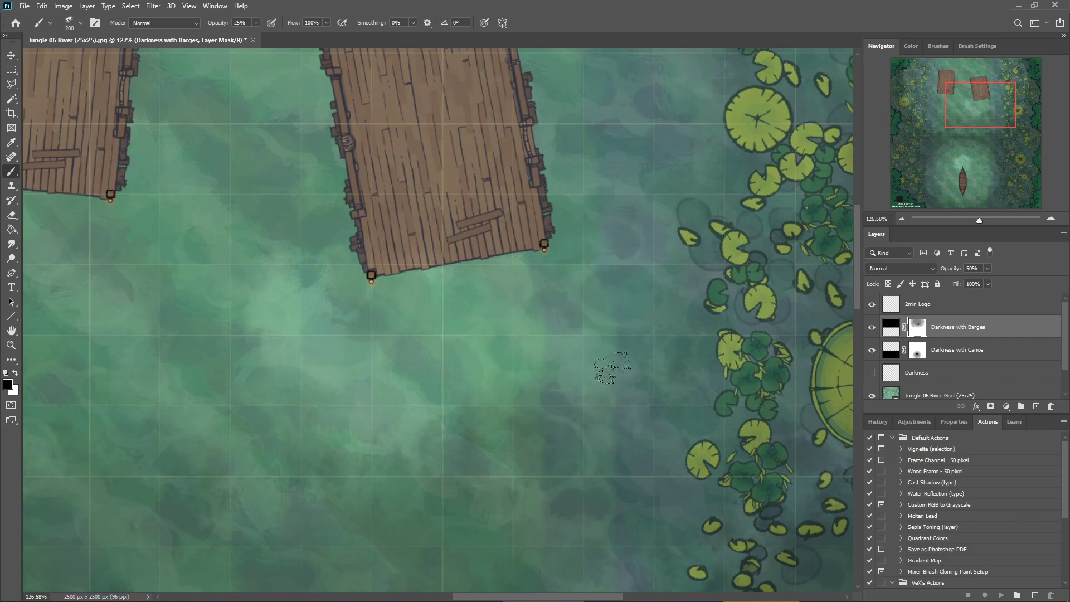
mouse_move(594, 373)
mouse_down()
mouse_move(522, 293)
mouse_move(516, 351)
mouse_move(627, 317)
mouse_move(607, 231)
mouse_move(625, 387)
mouse_move(524, 329)
mouse_move(620, 345)
mouse_move(611, 272)
mouse_move(590, 252)
mouse_move(639, 367)
mouse_move(496, 328)
mouse_move(513, 286)
mouse_move(559, 361)
mouse_move(629, 284)
mouse_move(524, 297)
mouse_move(632, 352)
mouse_move(578, 238)
mouse_move(611, 281)
mouse_move(607, 355)
mouse_move(522, 327)
mouse_up()
mouse_move(497, 402)
mouse_down()
mouse_move(608, 355)
mouse_move(565, 225)
mouse_up()
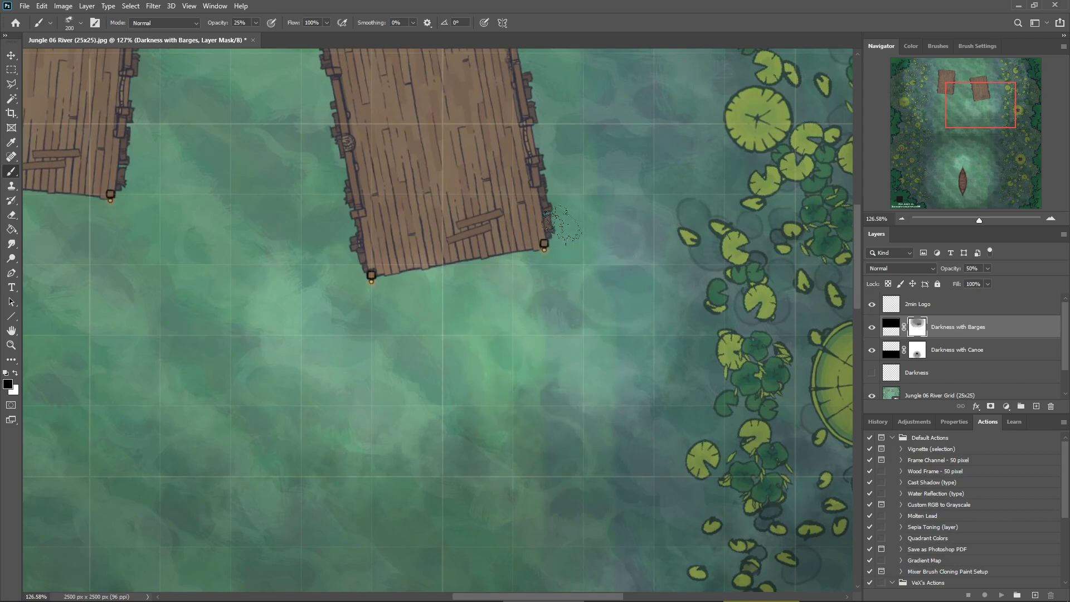
mouse_move(556, 369)
mouse_down()
mouse_move(518, 295)
mouse_move(488, 333)
mouse_move(650, 340)
mouse_move(620, 257)
mouse_move(573, 343)
mouse_move(467, 323)
mouse_move(560, 382)
mouse_move(584, 359)
mouse_move(603, 363)
mouse_move(606, 241)
mouse_move(577, 226)
mouse_move(615, 239)
mouse_move(632, 330)
mouse_move(573, 353)
mouse_move(383, 345)
mouse_move(307, 368)
mouse_move(340, 284)
mouse_move(303, 369)
mouse_up()
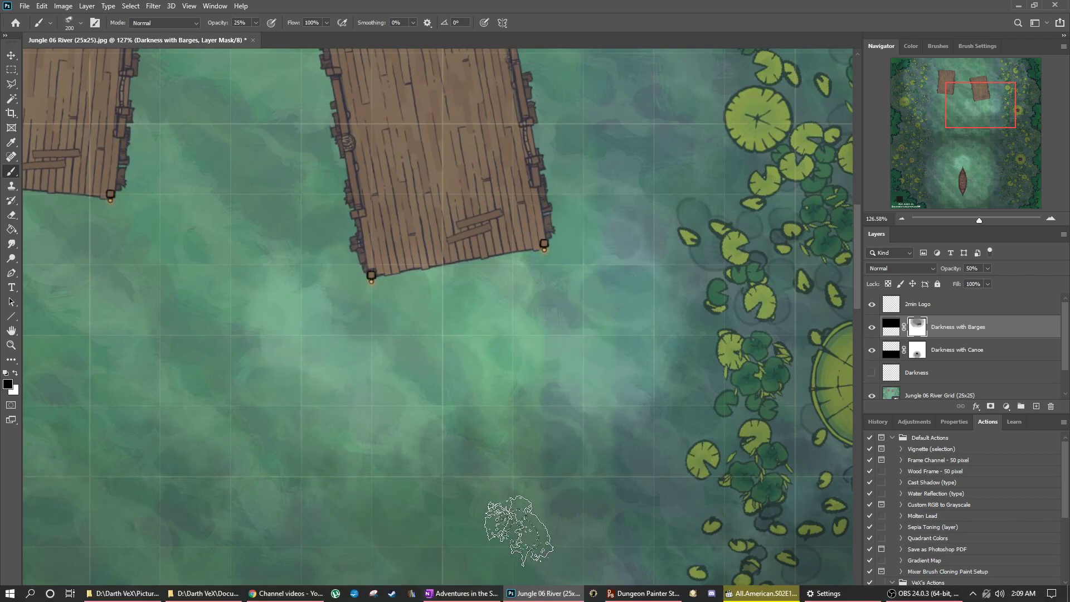
drag(526, 597, 426, 596)
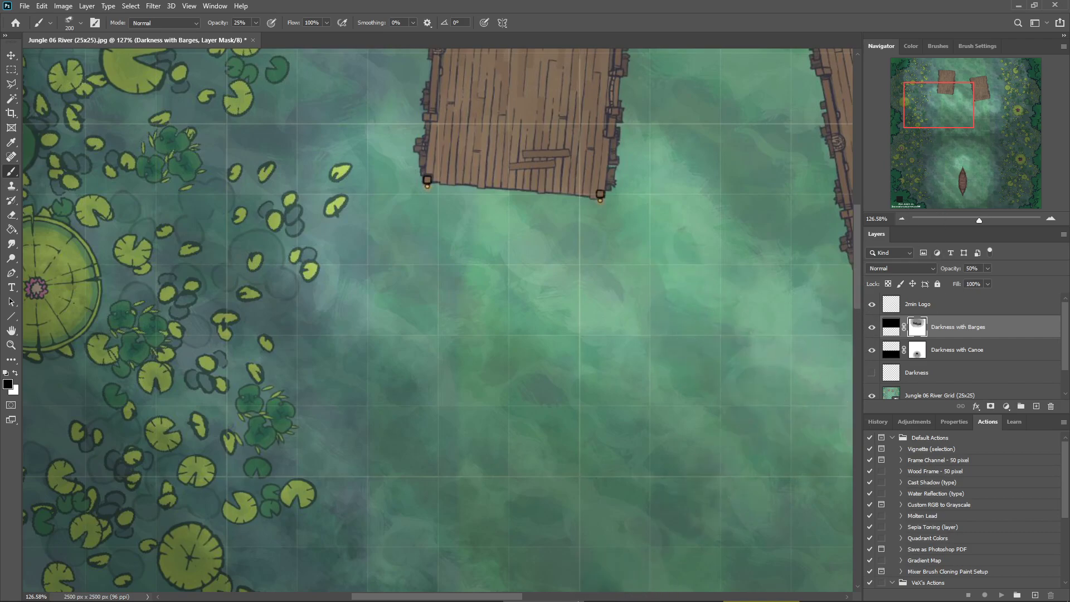
mouse_move(492, 596)
mouse_down()
mouse_move(578, 596)
mouse_move(564, 597)
mouse_up()
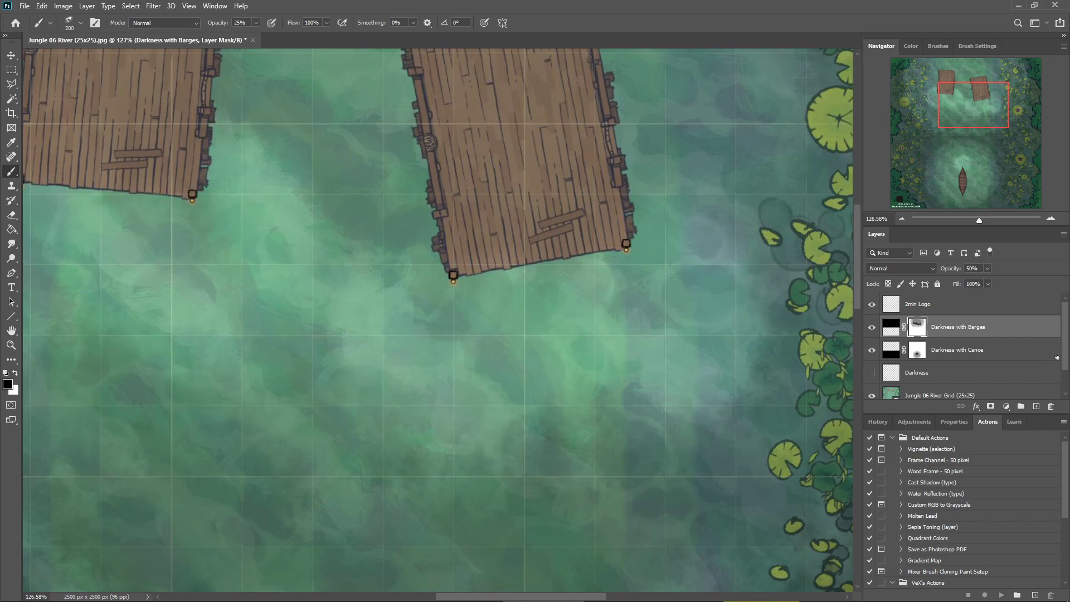
Paint mottled light over the dark seam between the barges' and canoe's lit areas on both darkness layer masks, using the 200 px brush
click(957, 349)
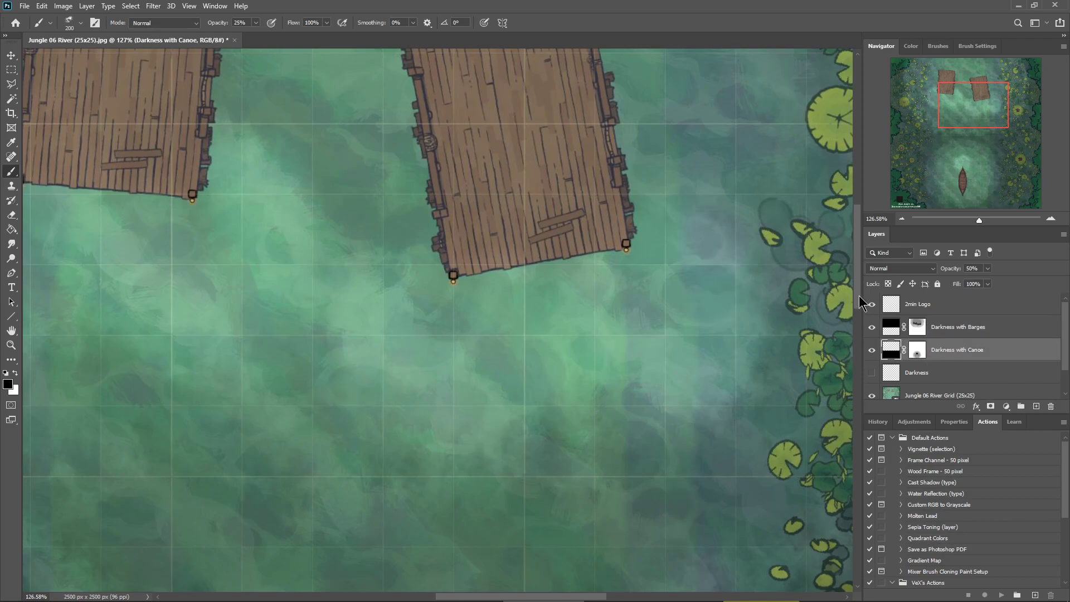
scroll(310, 323, down, 10)
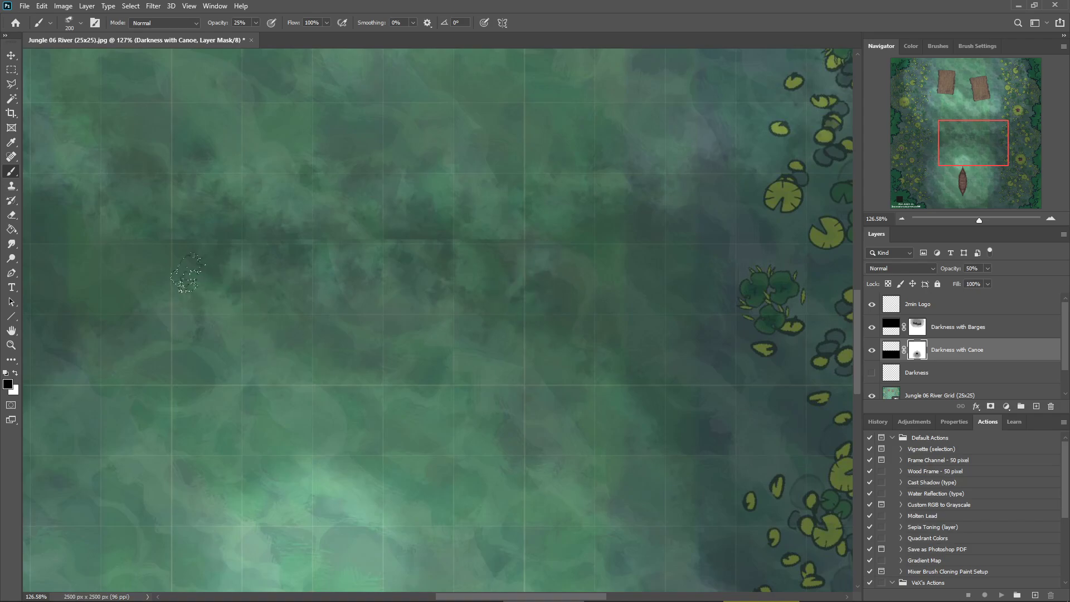
click(917, 328)
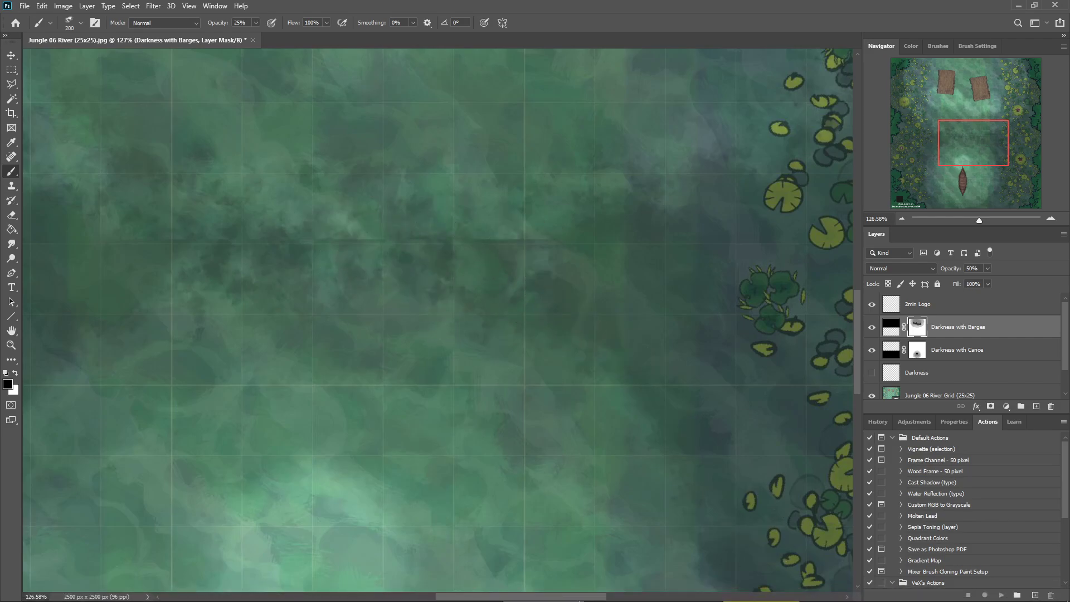
scroll(321, 300, down, 2)
scroll(321, 299, down, 4)
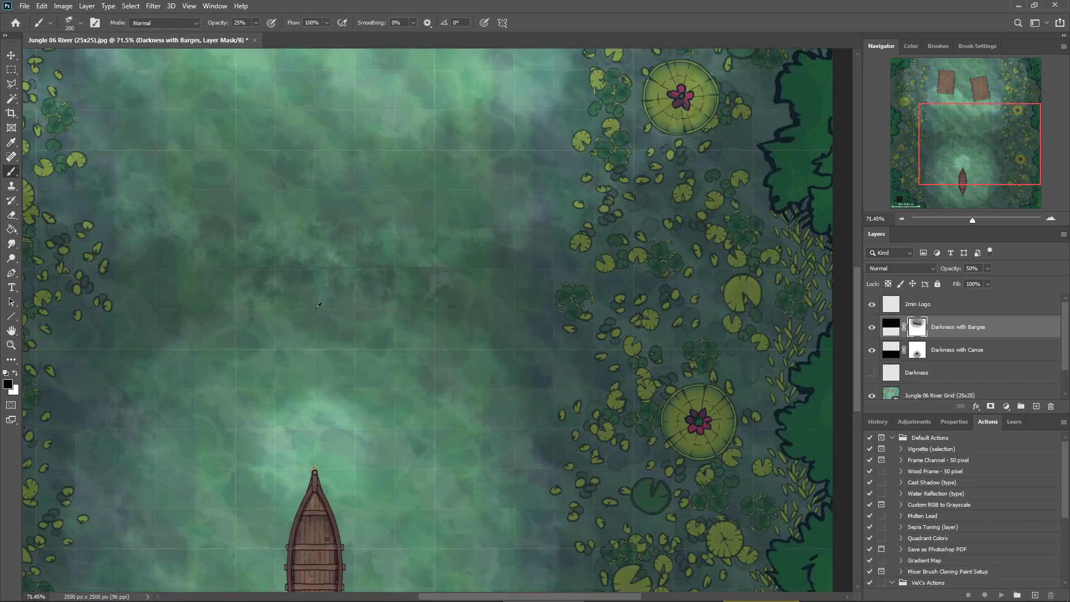
scroll(435, 355, down, 1)
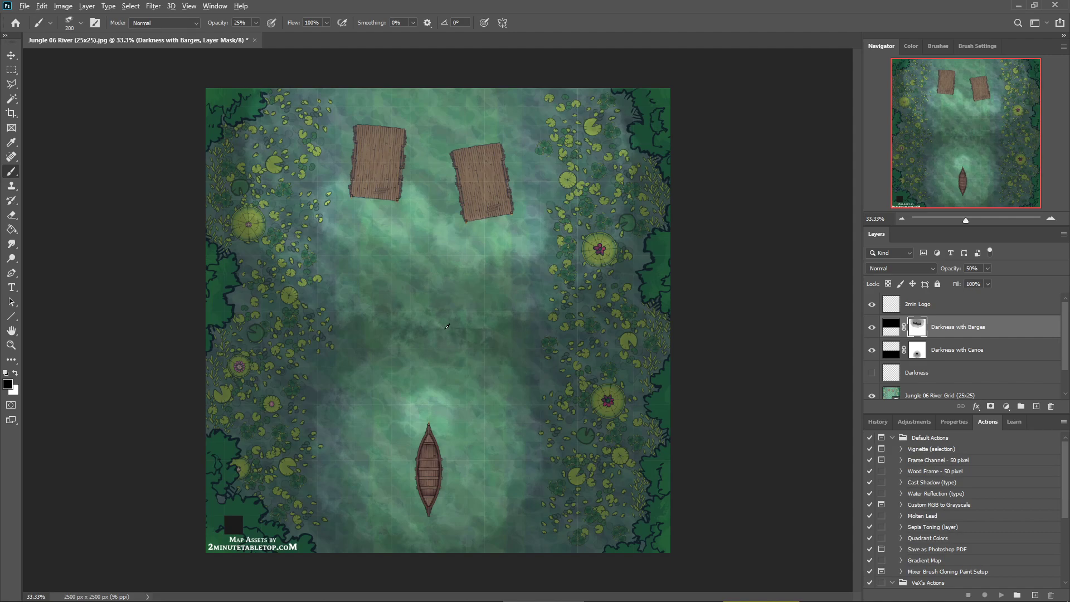
Break up the remaining hard horizontal seam mid-river with close-up brush dabs on the Darkness with Canoe and Darkness with Barges masks
scroll(446, 326, up, 5)
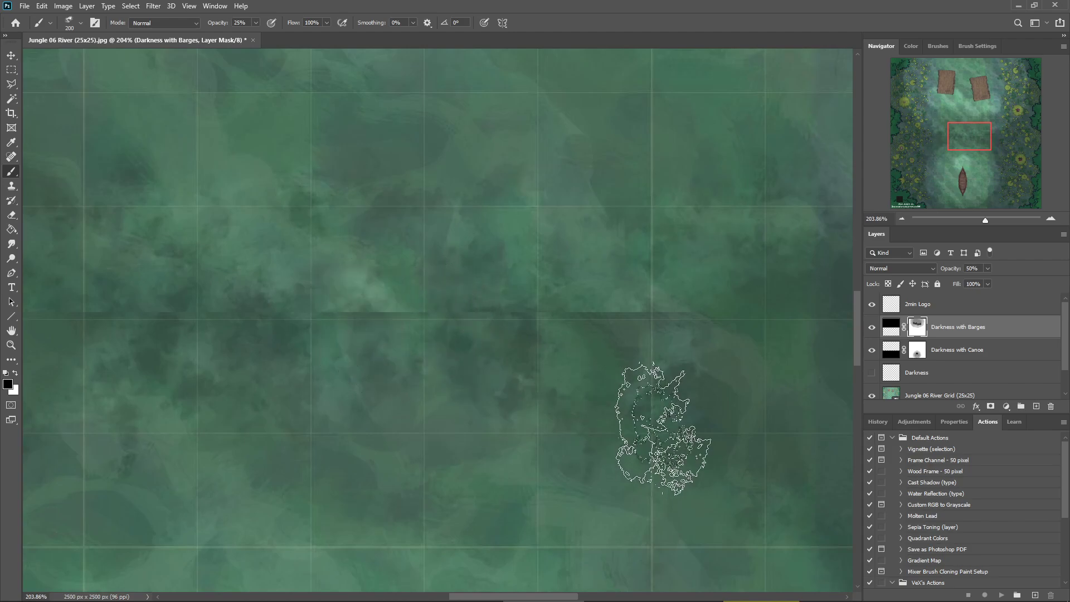
click(916, 350)
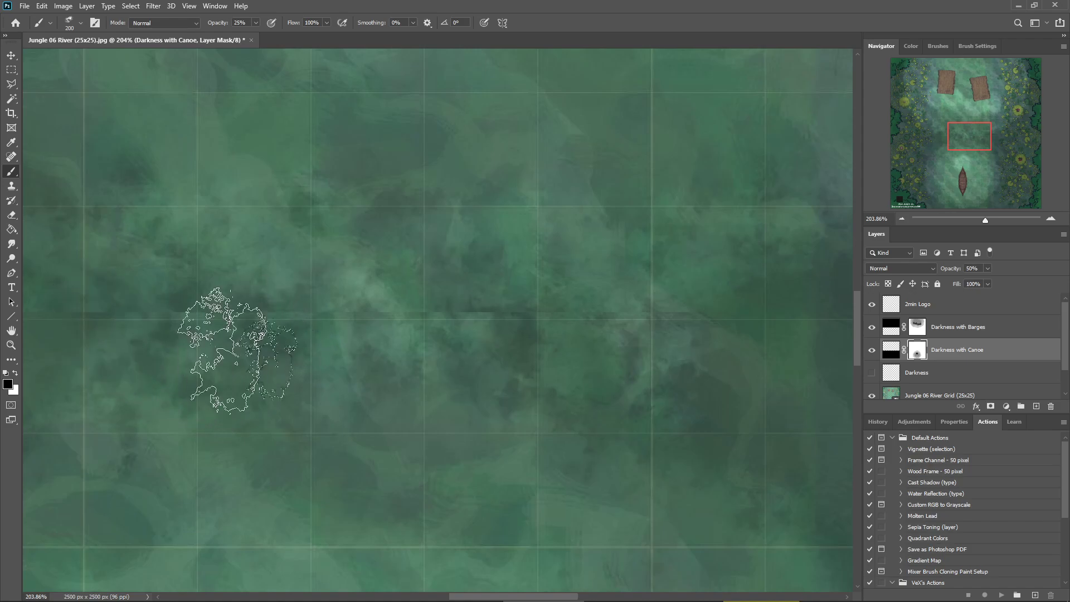
click(915, 332)
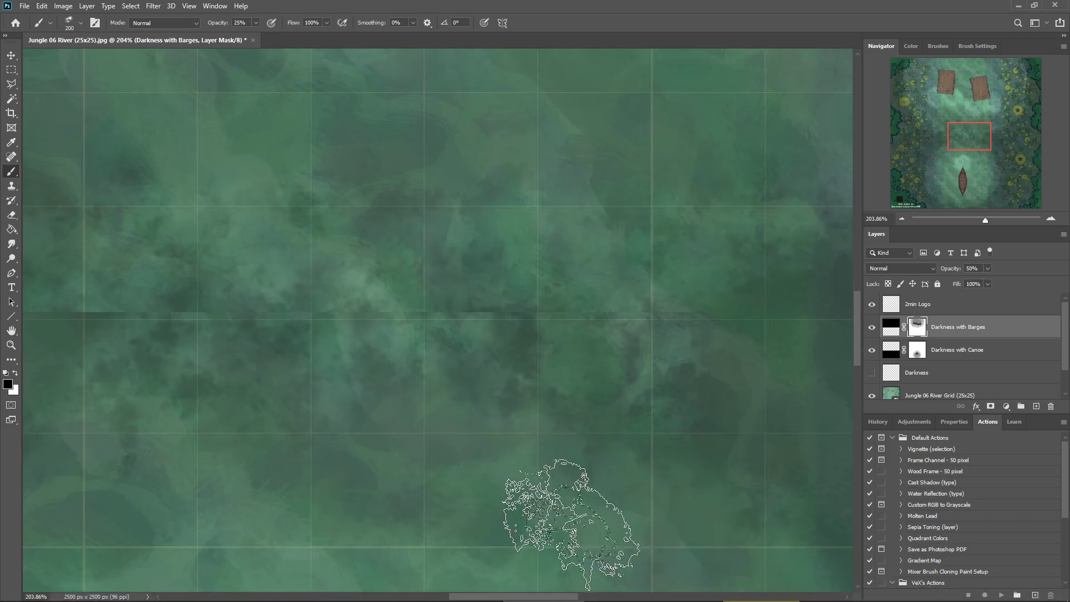
drag(534, 597, 495, 596)
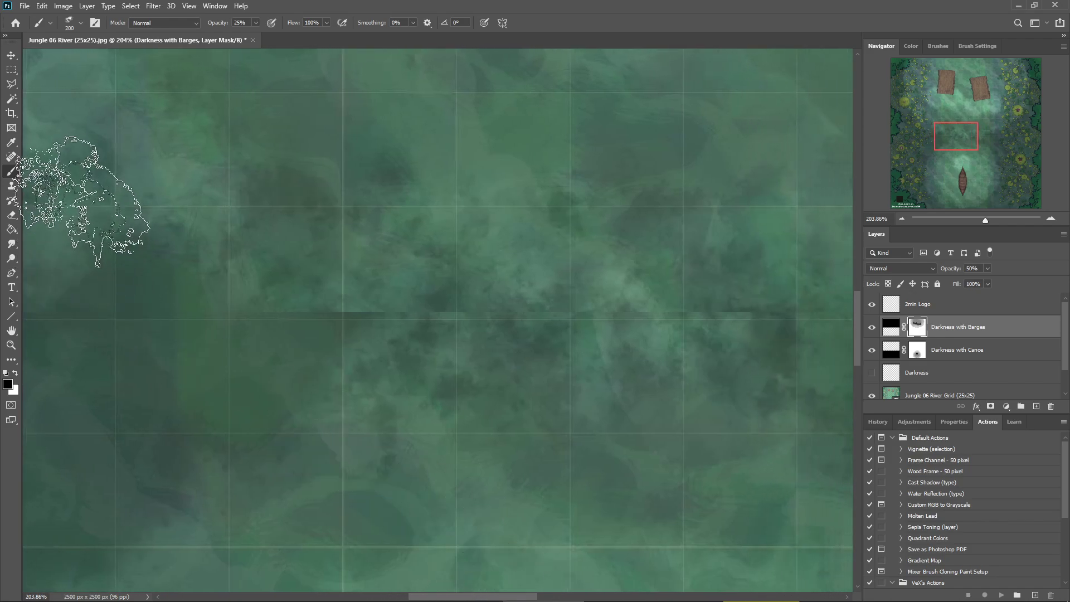
Try to smooth the horizontal seam on both darkness layer masks using the Smudge tool with a 196 px soft round brush, and undo the smudging
right_click(12, 258)
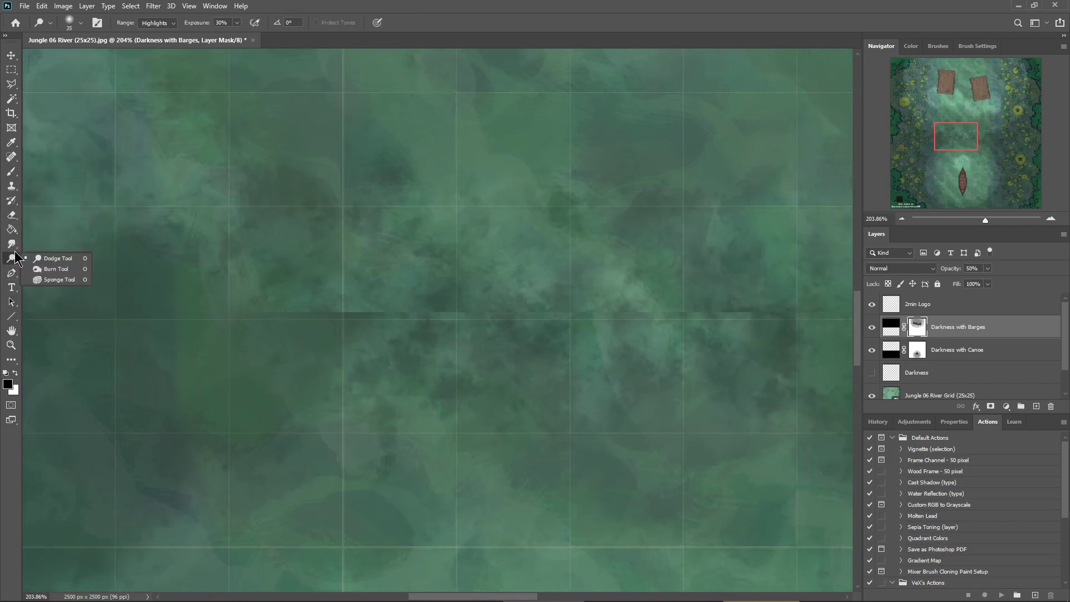
right_click(11, 243)
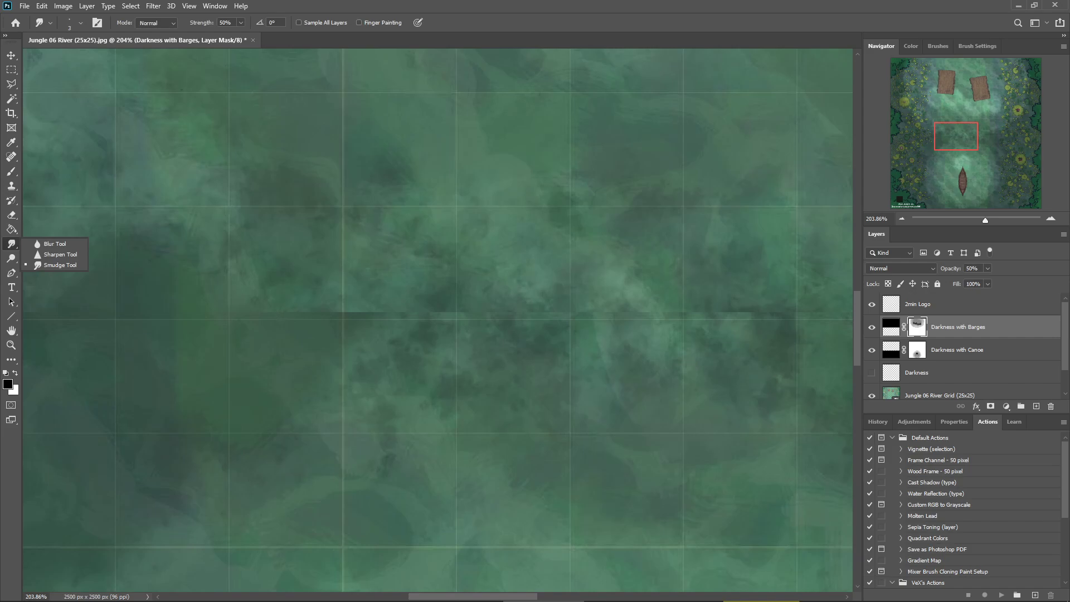
right_click(322, 194)
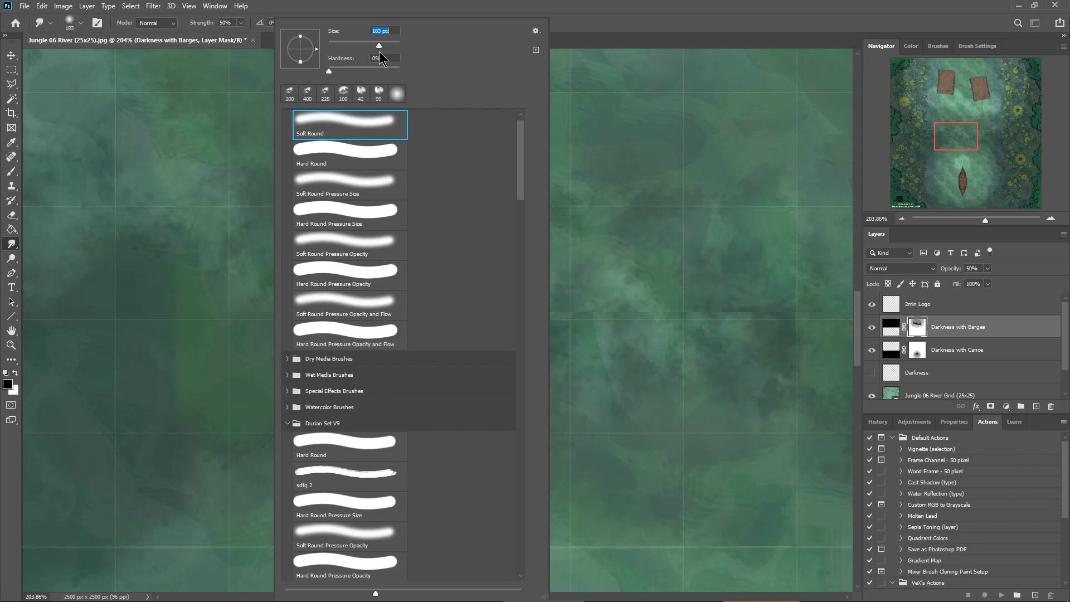
drag(380, 52, 381, 51)
click(639, 14)
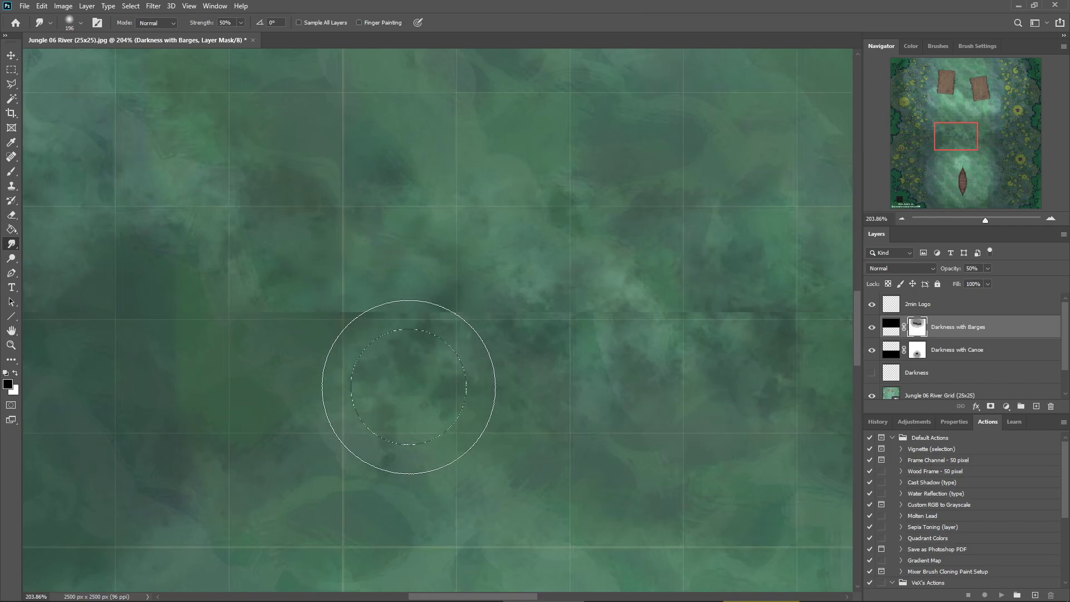
click(919, 355)
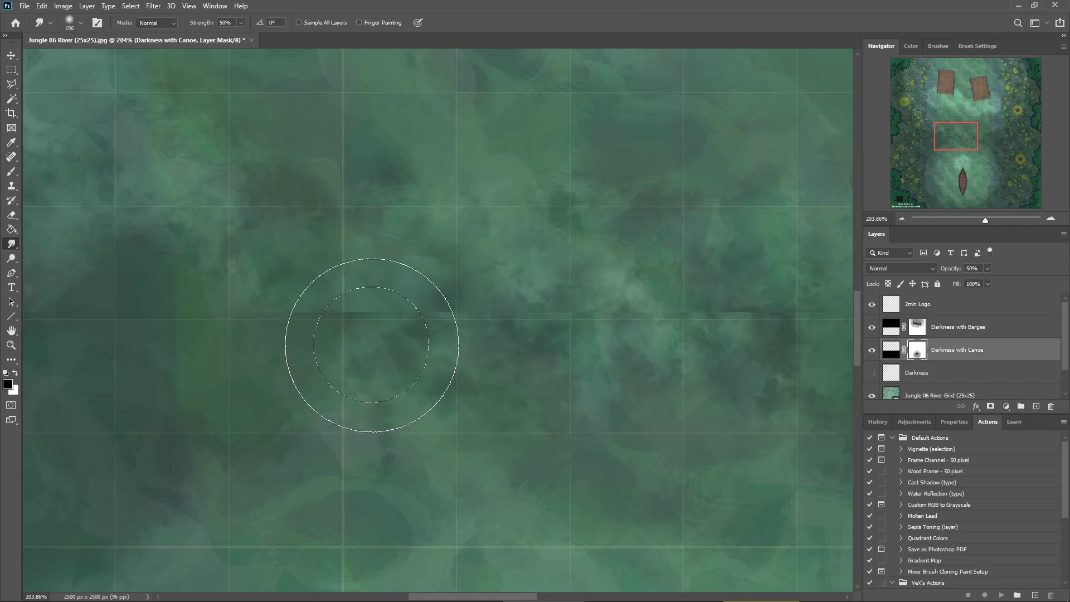
mouse_move(378, 342)
mouse_down()
mouse_move(422, 304)
mouse_move(456, 328)
mouse_move(452, 338)
mouse_move(482, 304)
mouse_up()
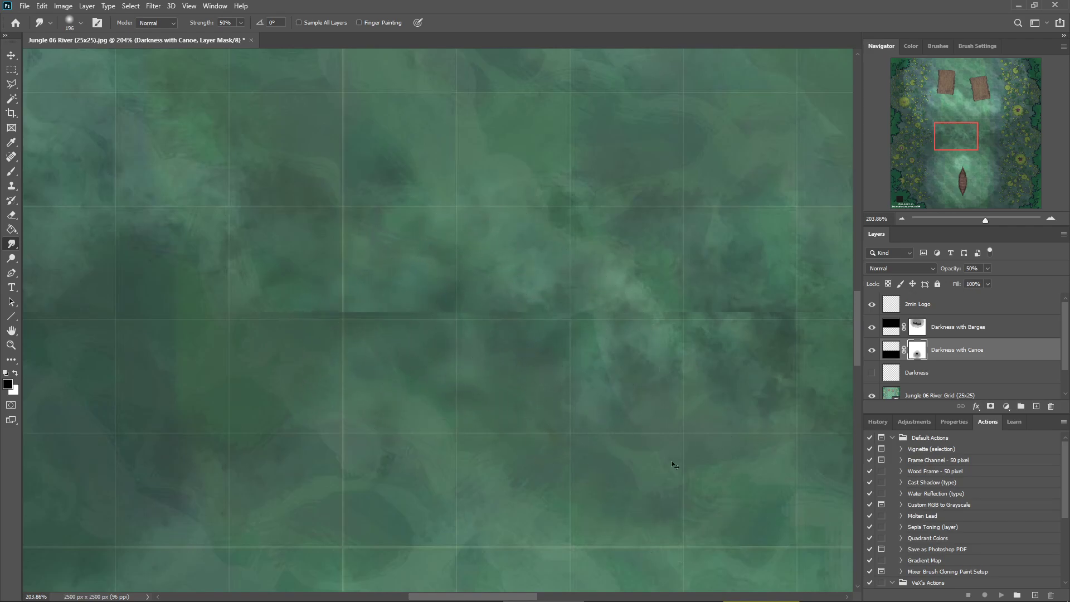
key(ctrl+z)
key(ctrl+z)
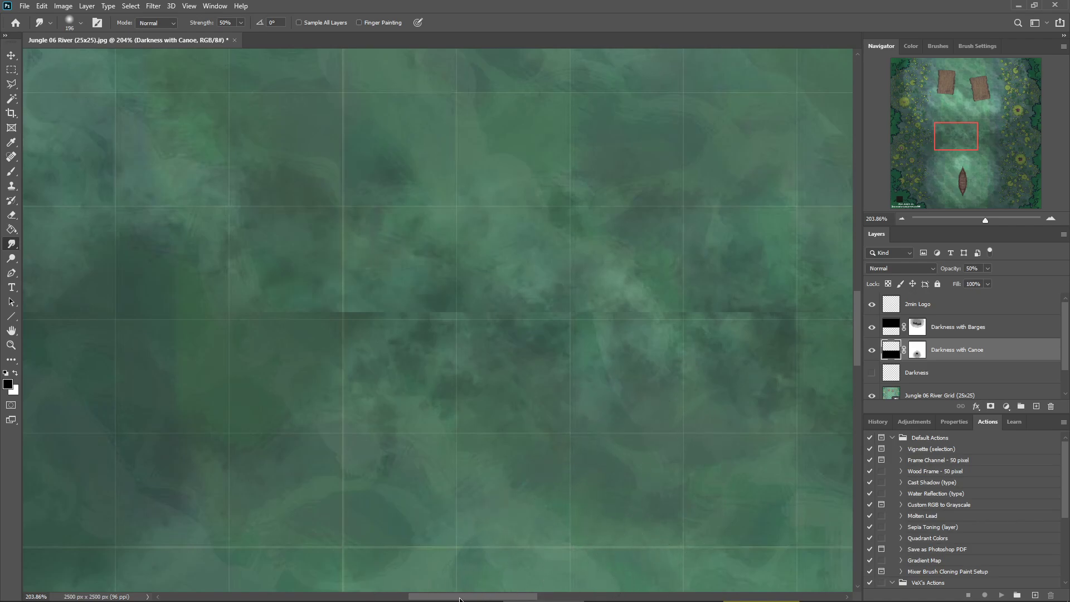
Examine the blended light between barges and canoe across the whole map, and review the layer stack
scroll(565, 335, down, 6)
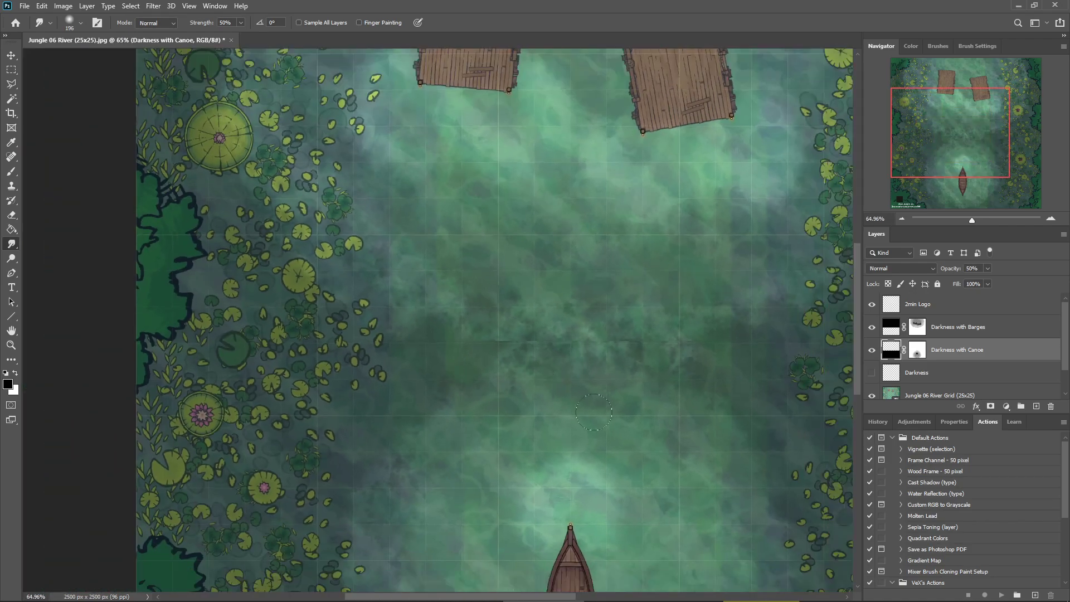
scroll(589, 402, down, 2)
scroll(644, 515, down, 1)
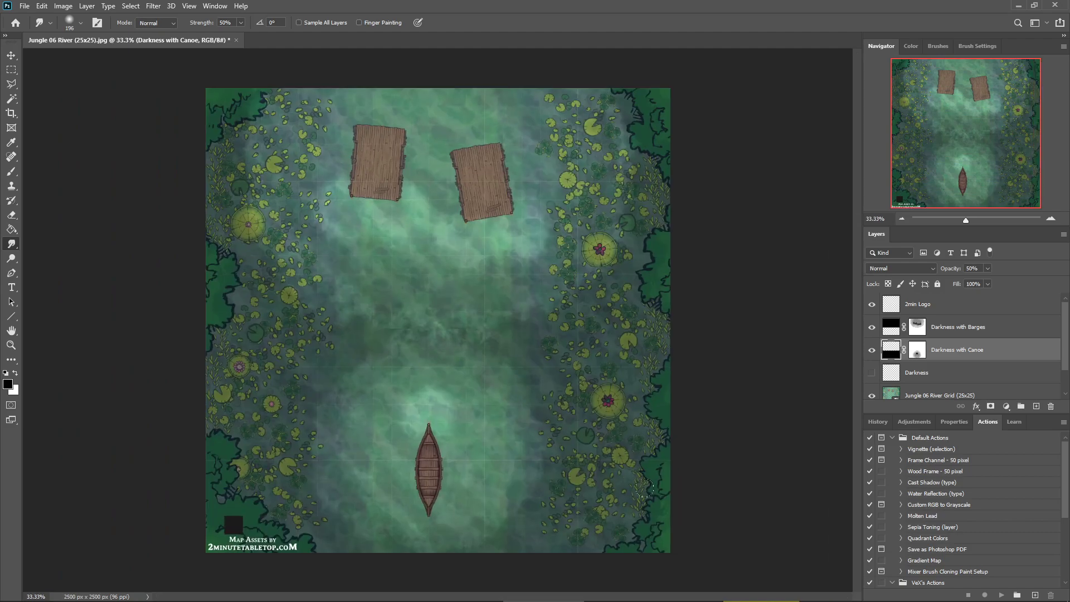
scroll(487, 452, up, 2)
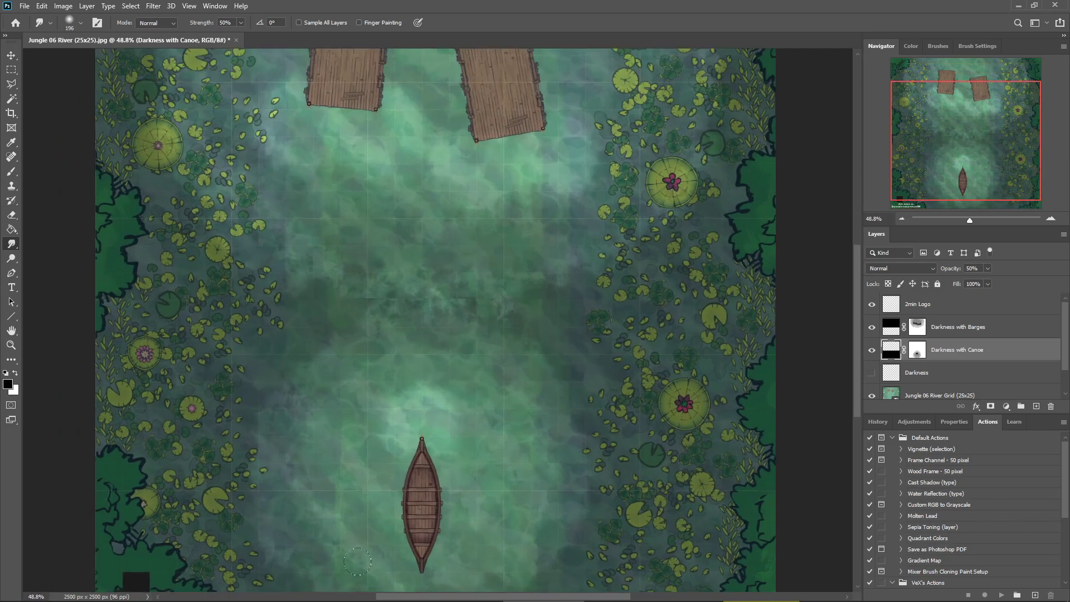
scroll(392, 527, down, 2)
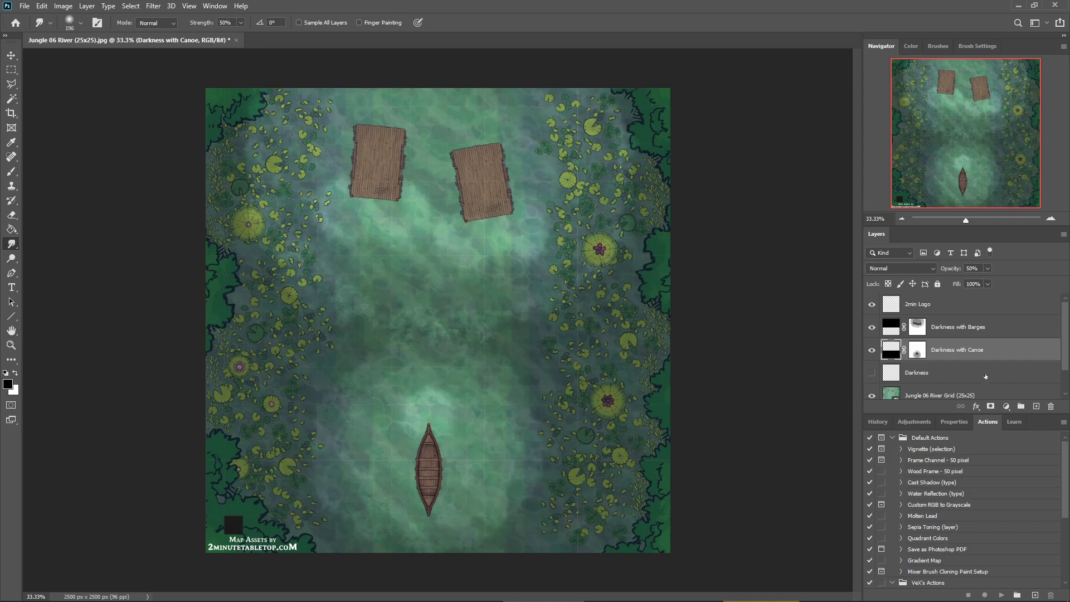
click(917, 350)
scroll(932, 346, down, 1)
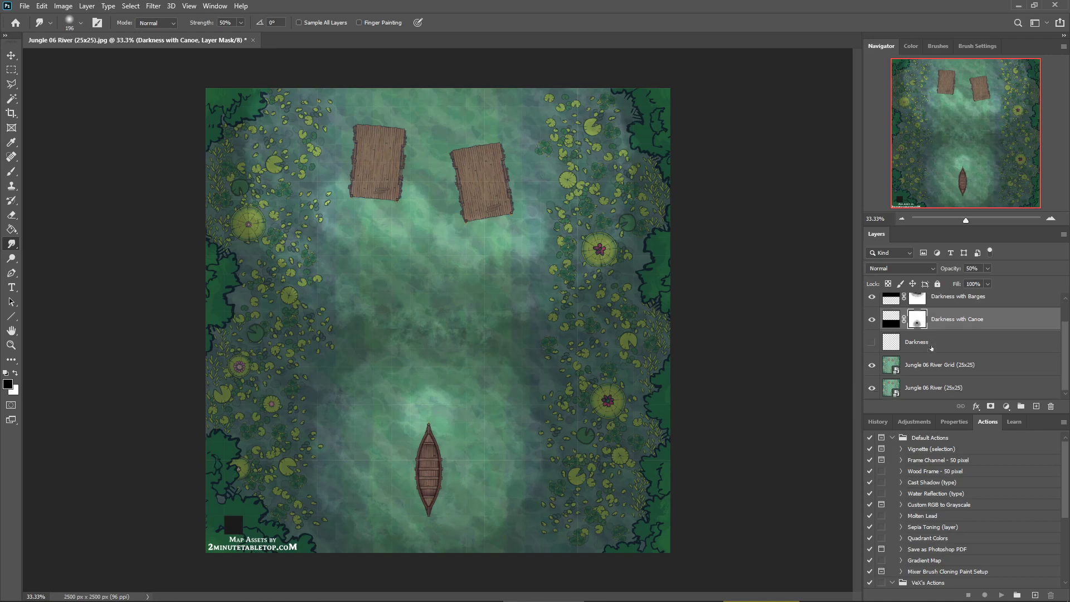
scroll(932, 344, up, 2)
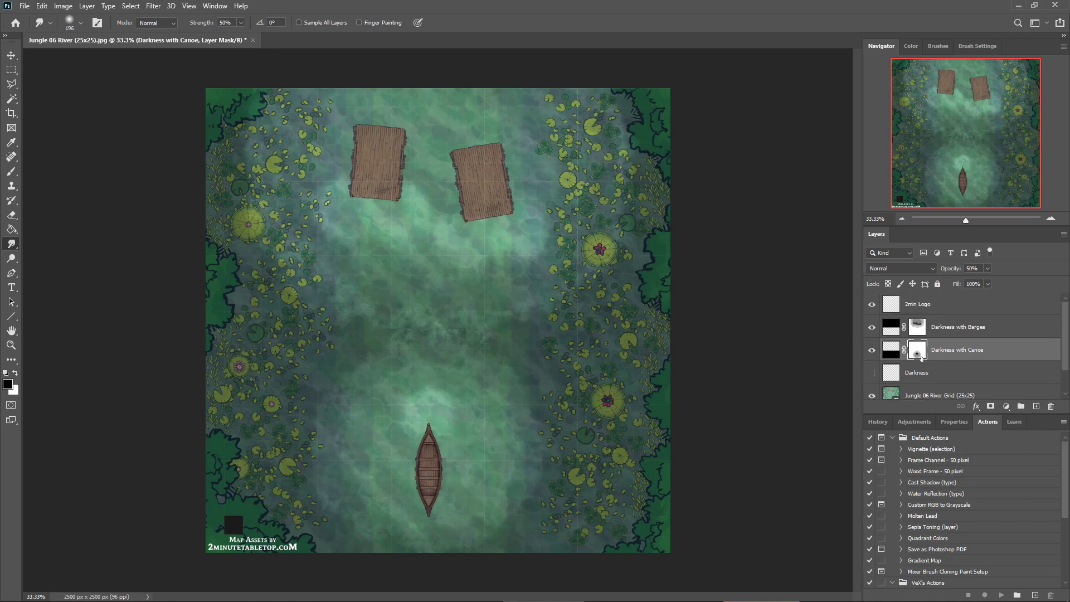
scroll(914, 358, down, 1)
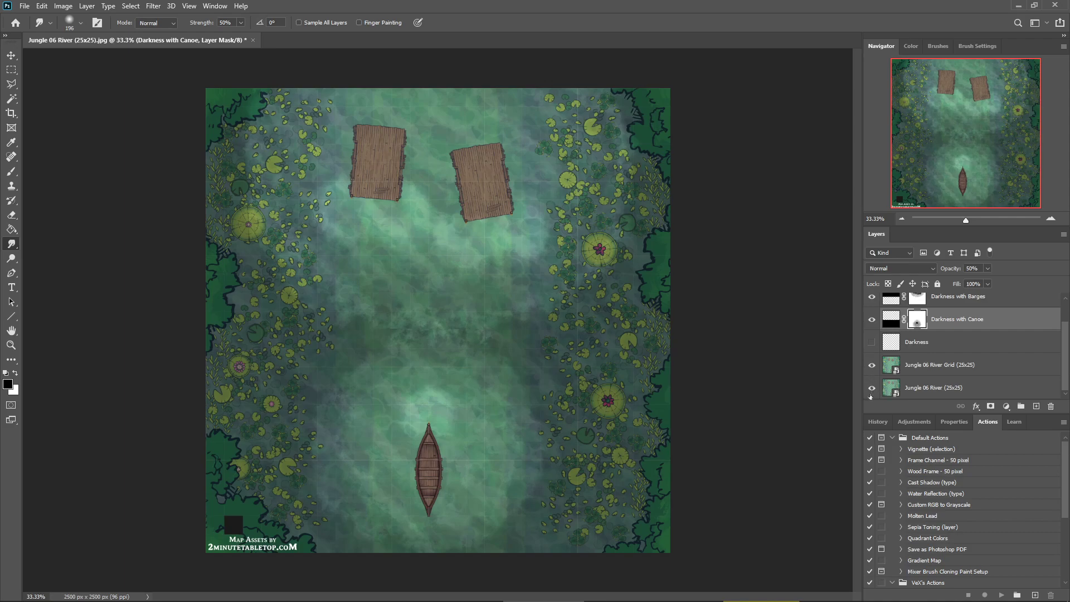
scroll(872, 352, up, 1)
Compare the map without and with its lighting by hiding and showing the Darkness with Canoe and Darkness with Barges layers
click(872, 350)
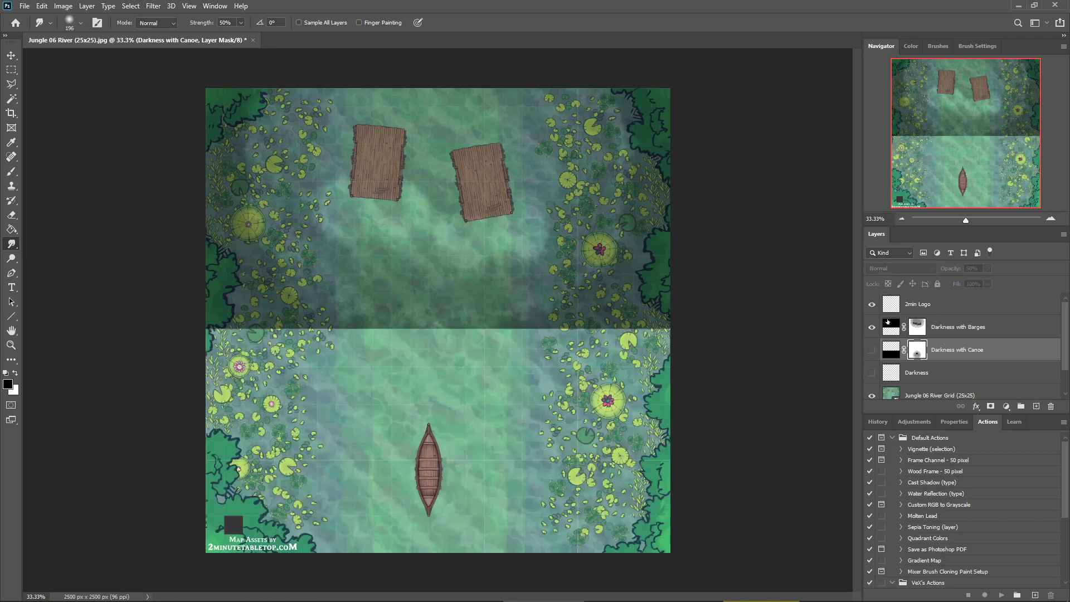
click(872, 329)
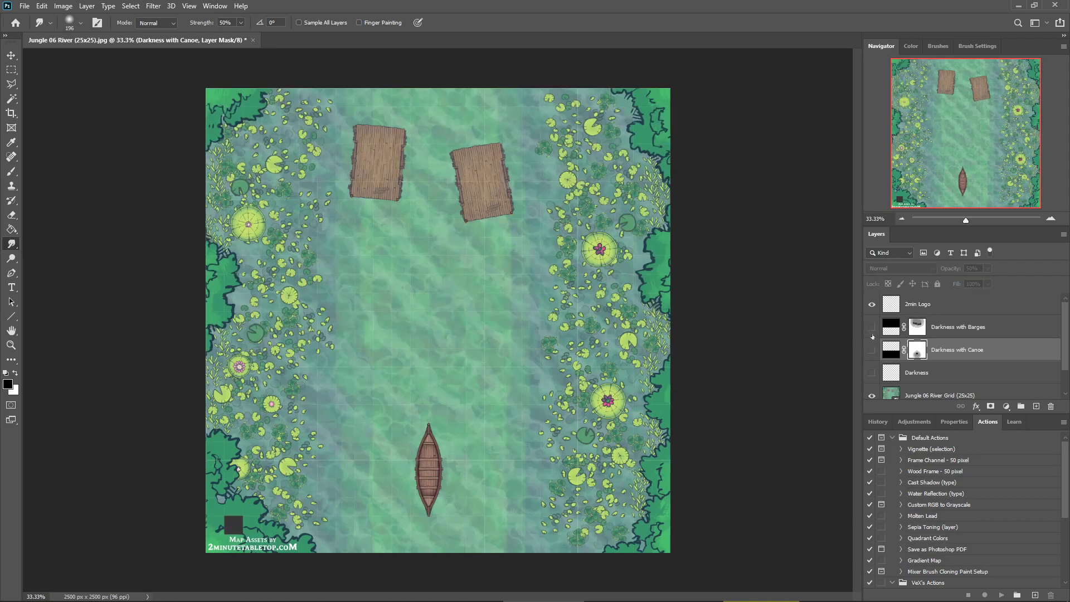
click(872, 327)
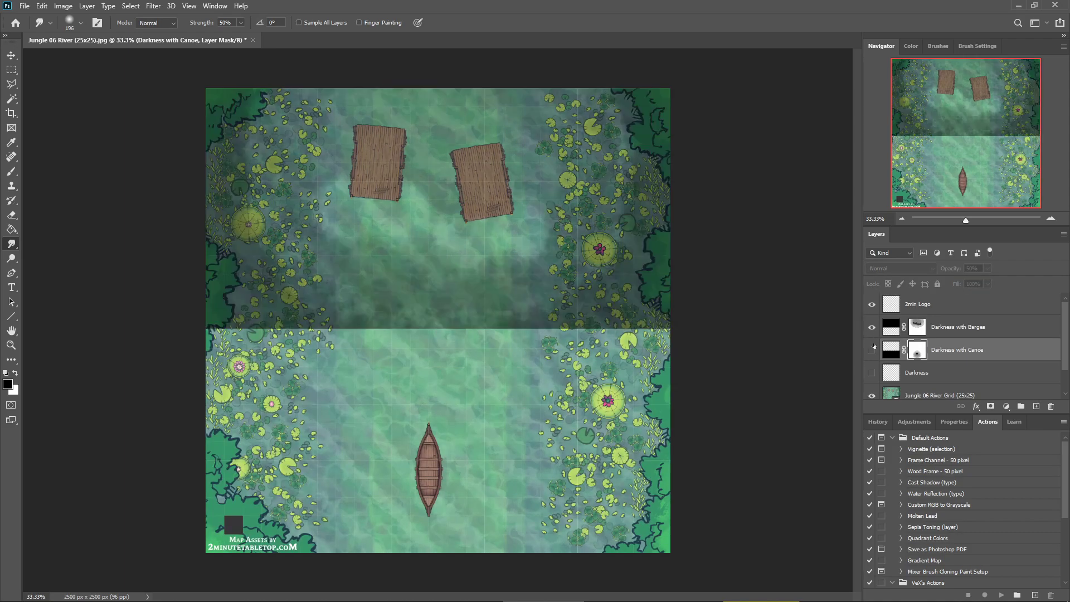
click(871, 350)
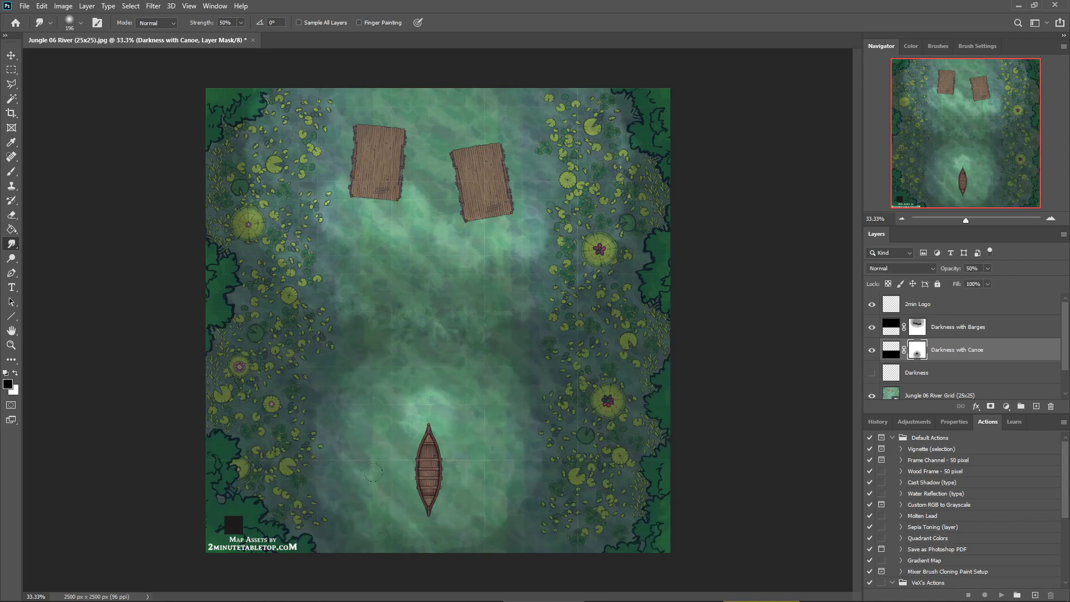
Hide the Darkness with Canoe and Darkness with Barges layers and activate the Move tool
scroll(872, 361, down, 1)
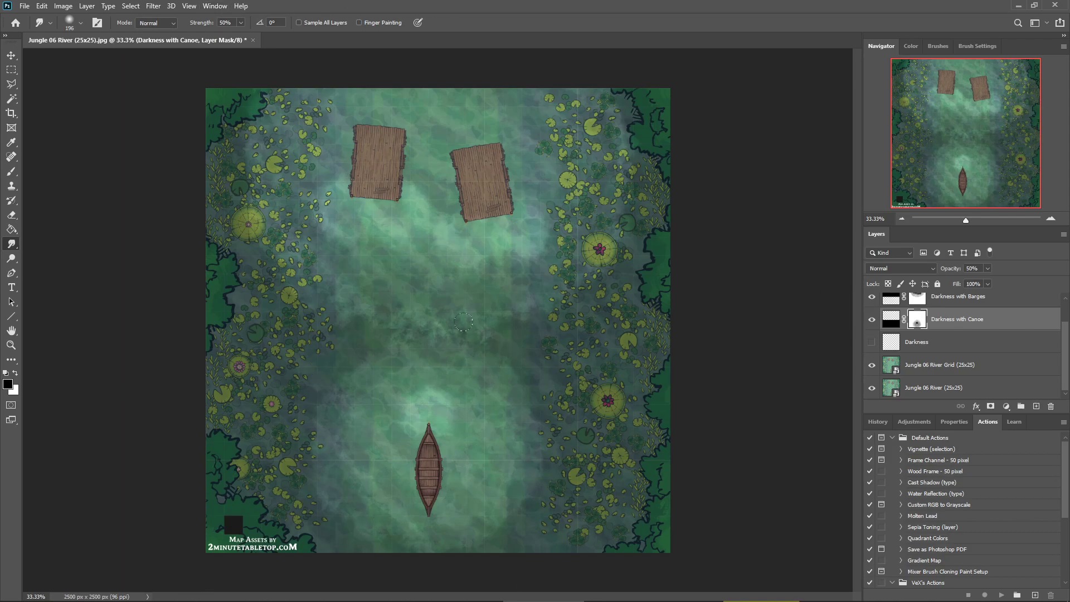
click(872, 320)
click(871, 297)
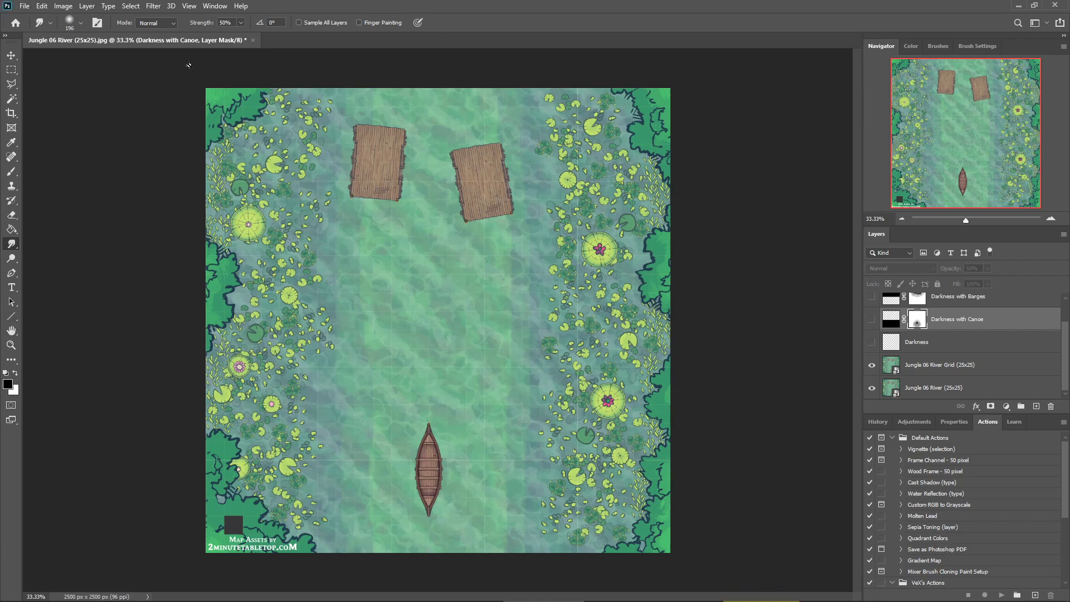
click(11, 55)
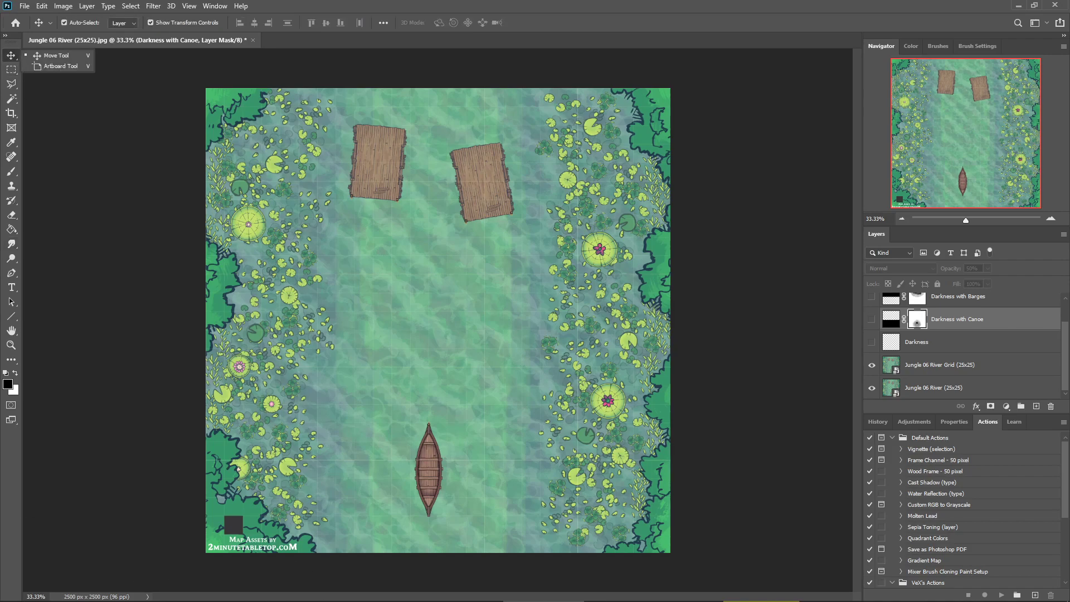